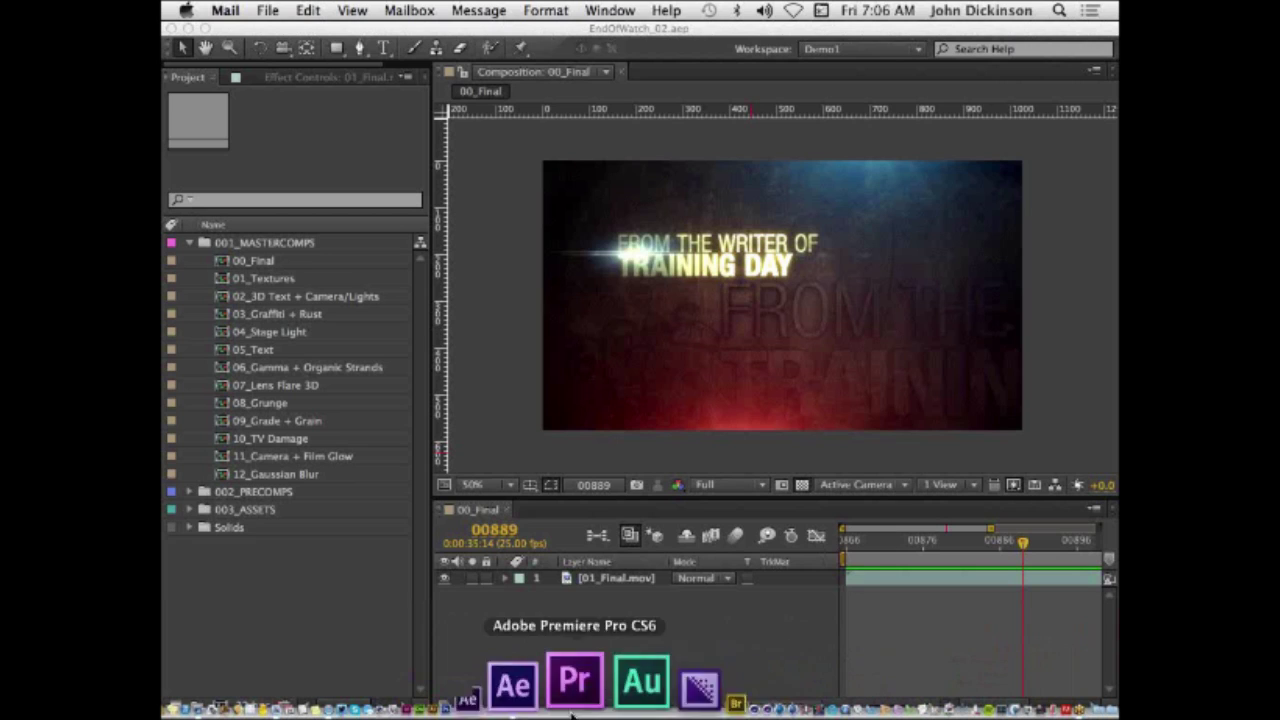
Step: Switch from the web browser back to the EndOfWatch_02 project in After Effects
{"action": "left_click", "coordinate": [438, 706]}
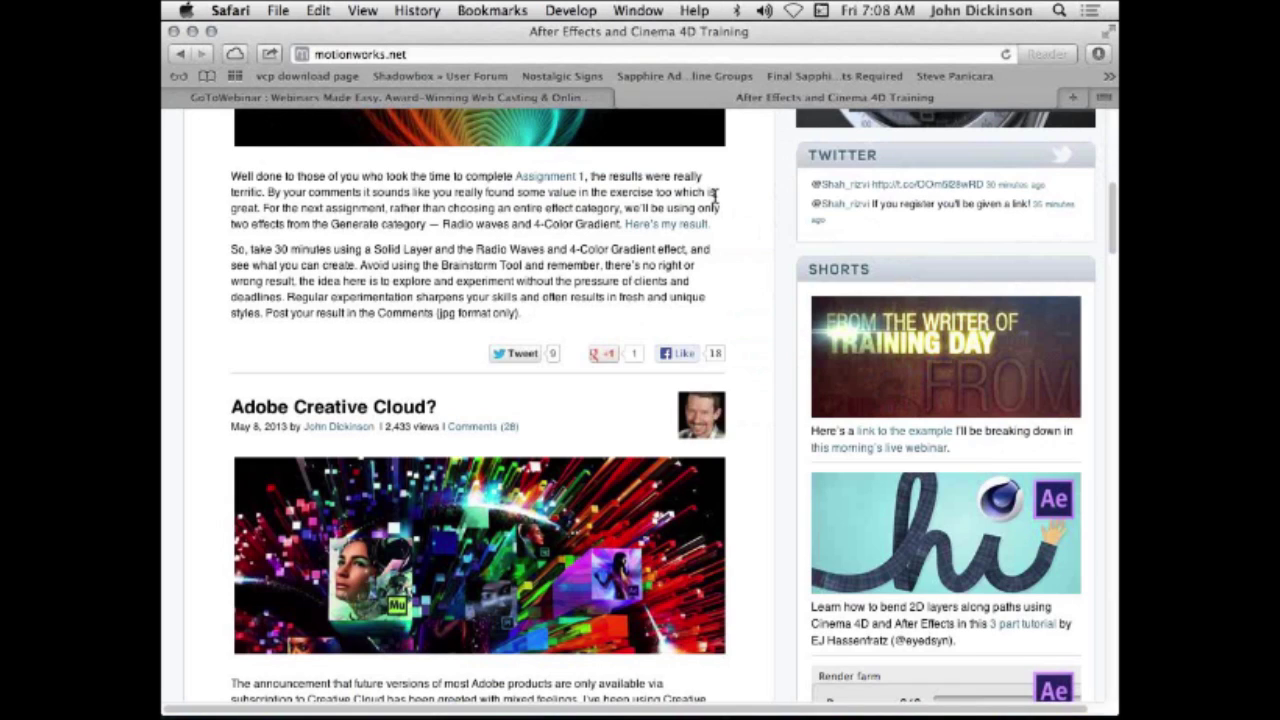
{"action": "key", "text": "super+Tab"}
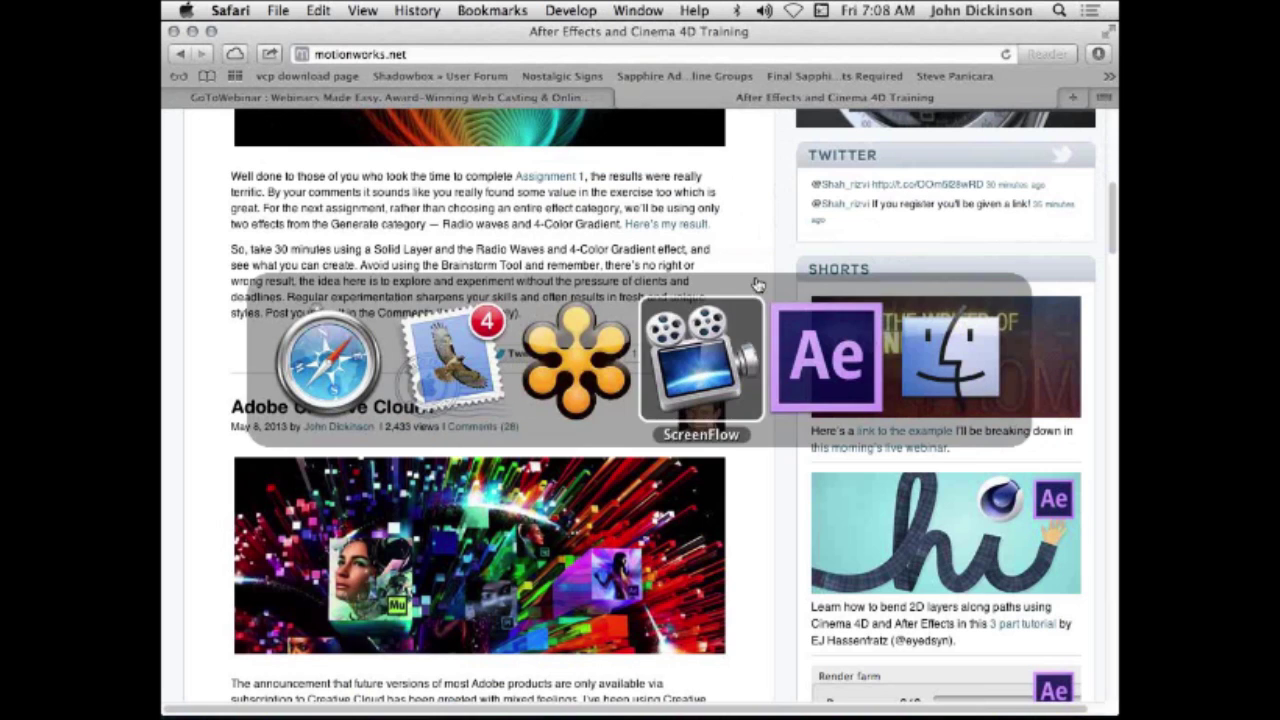
{"action": "left_click", "coordinate": [829, 374]}
Step: Scrub through the title animation in the 00_Final composition and narrow the project area to widen the preview
{"action": "left_click", "coordinate": [860, 540]}
{"action": "left_click_drag", "start_coordinate": [868, 541], "coordinate": [973, 527]}
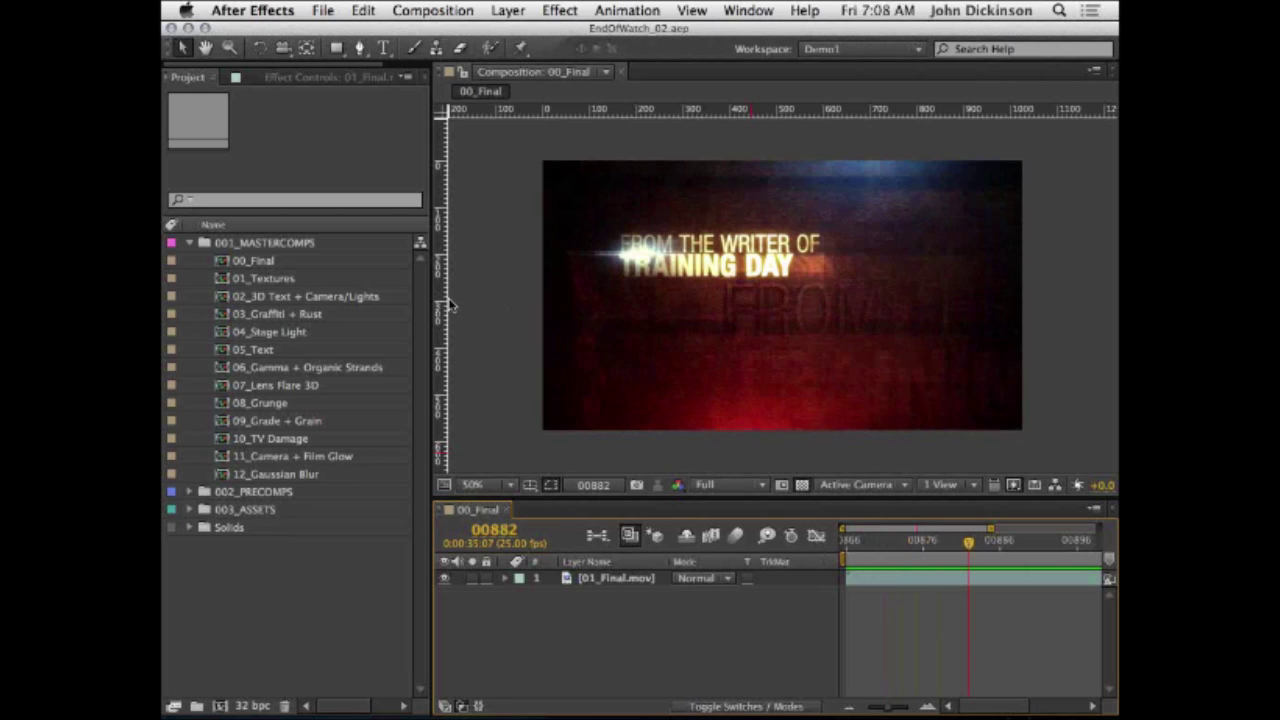
{"action": "left_click_drag", "start_coordinate": [427, 289], "coordinate": [380, 290]}
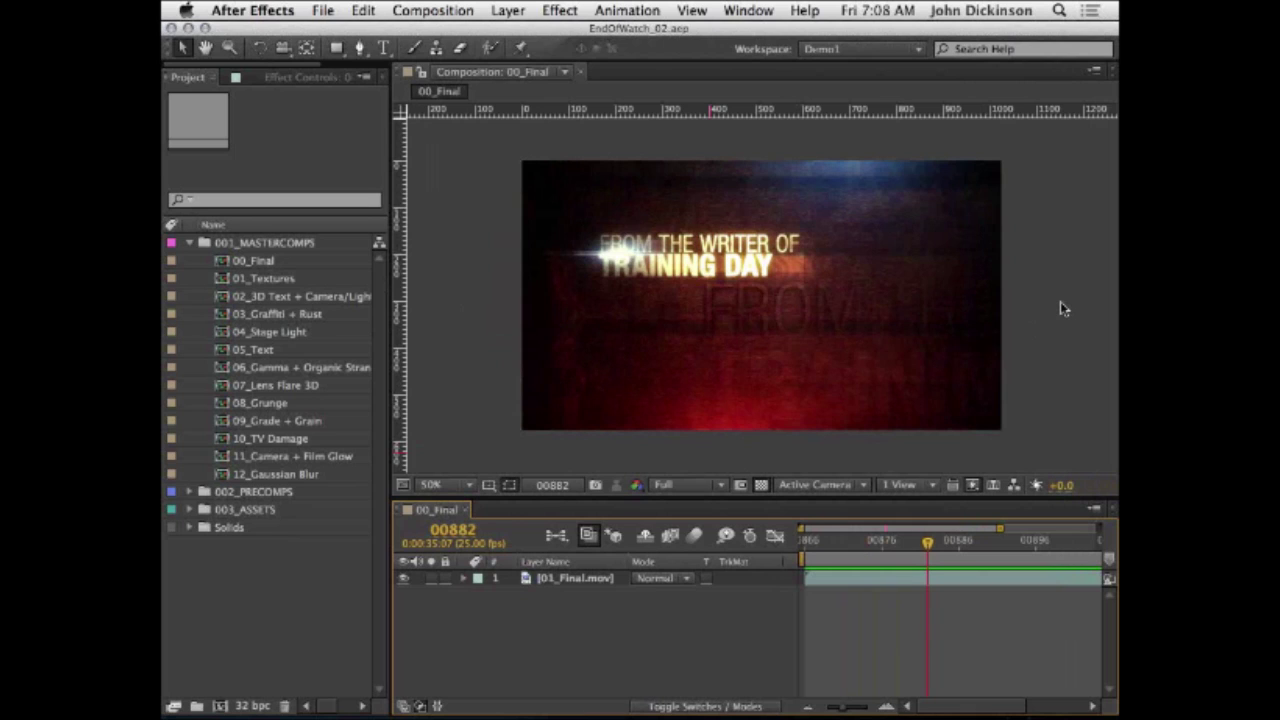
{"action": "left_click", "coordinate": [820, 541]}
{"action": "left_click_drag", "start_coordinate": [820, 541], "coordinate": [890, 537]}
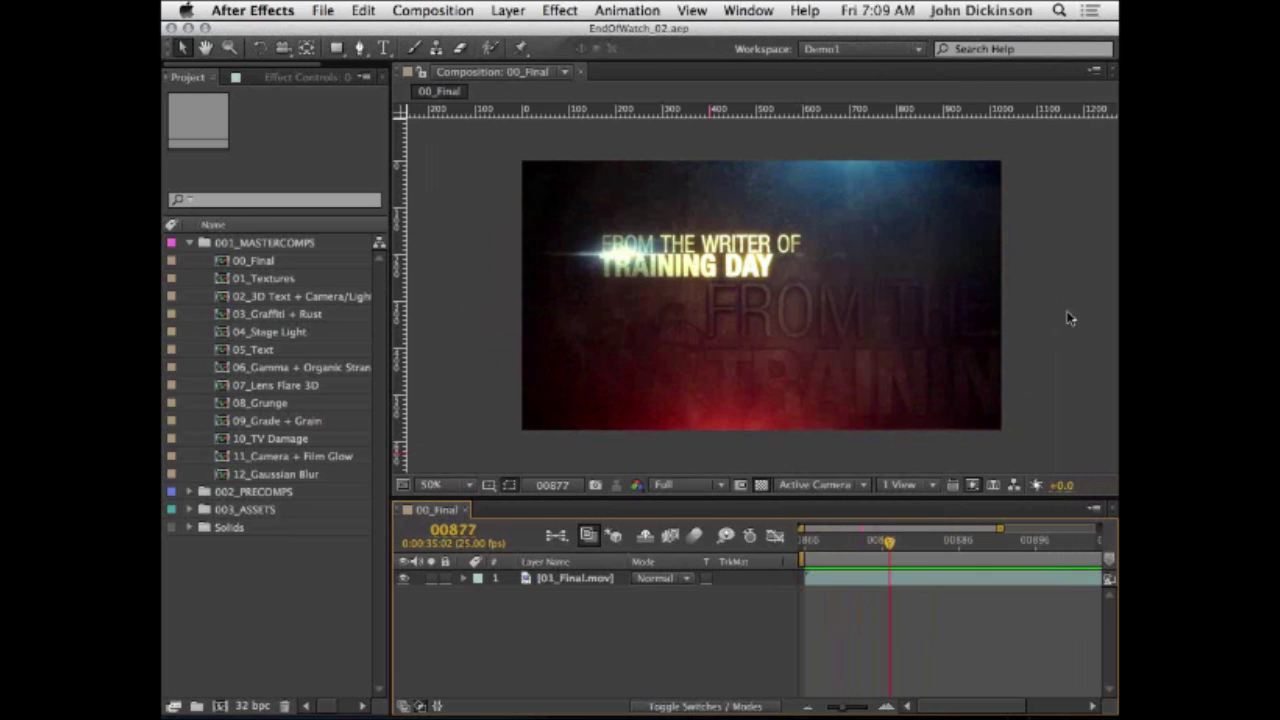
{"action": "left_click_drag", "start_coordinate": [811, 545], "coordinate": [950, 540]}
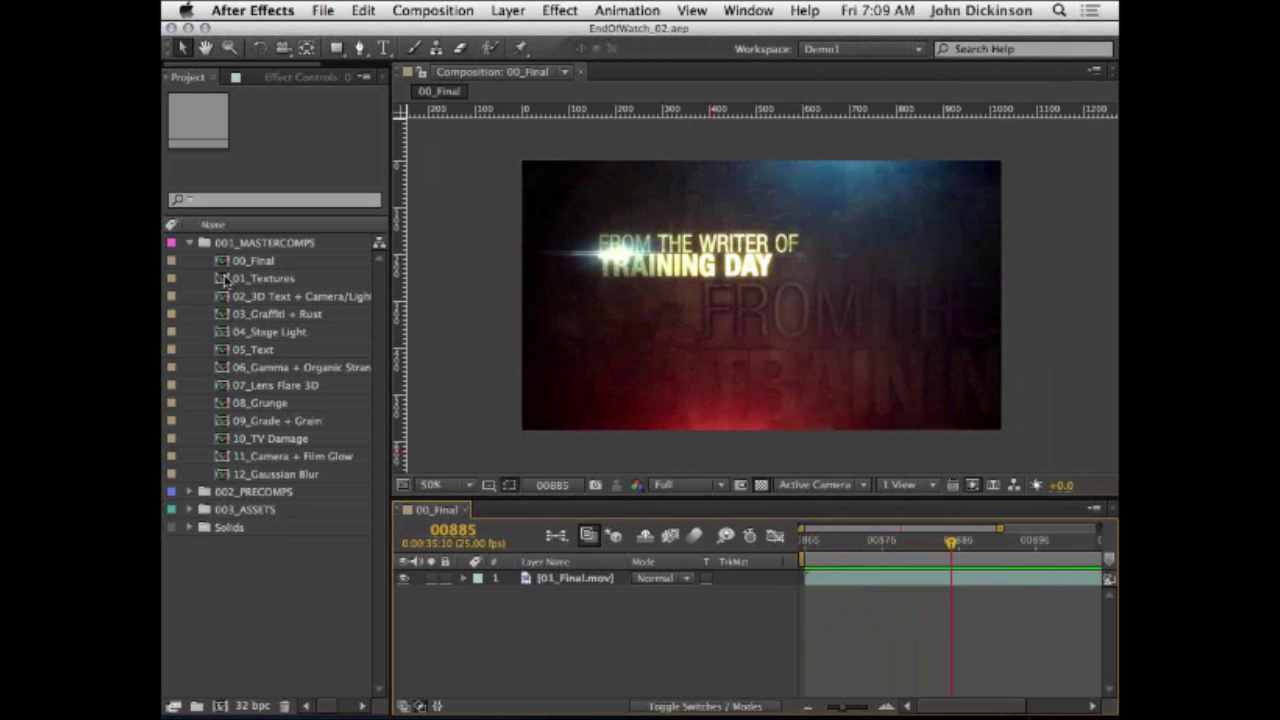
Step: Open the 01_Textures composition, look over the layer stack of 12_Gaussian Blur, and return to 01_Textures
{"action": "double_click", "coordinate": [262, 278]}
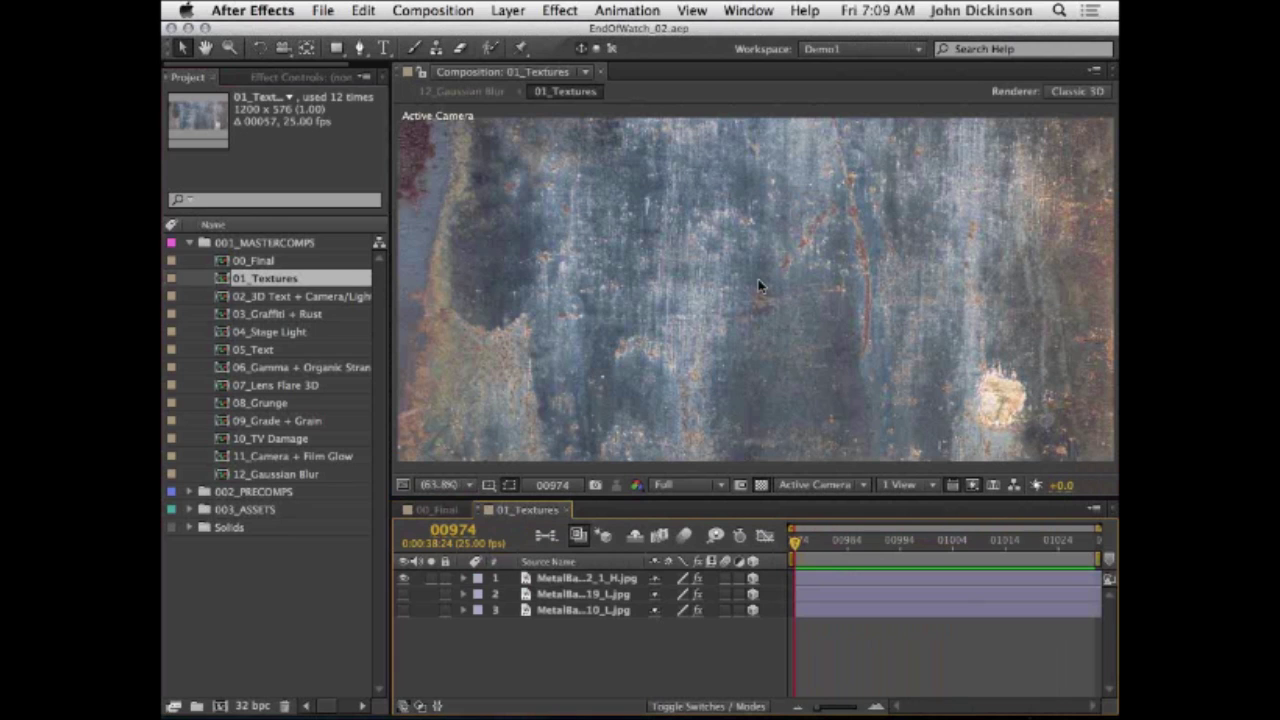
{"action": "double_click", "coordinate": [224, 476]}
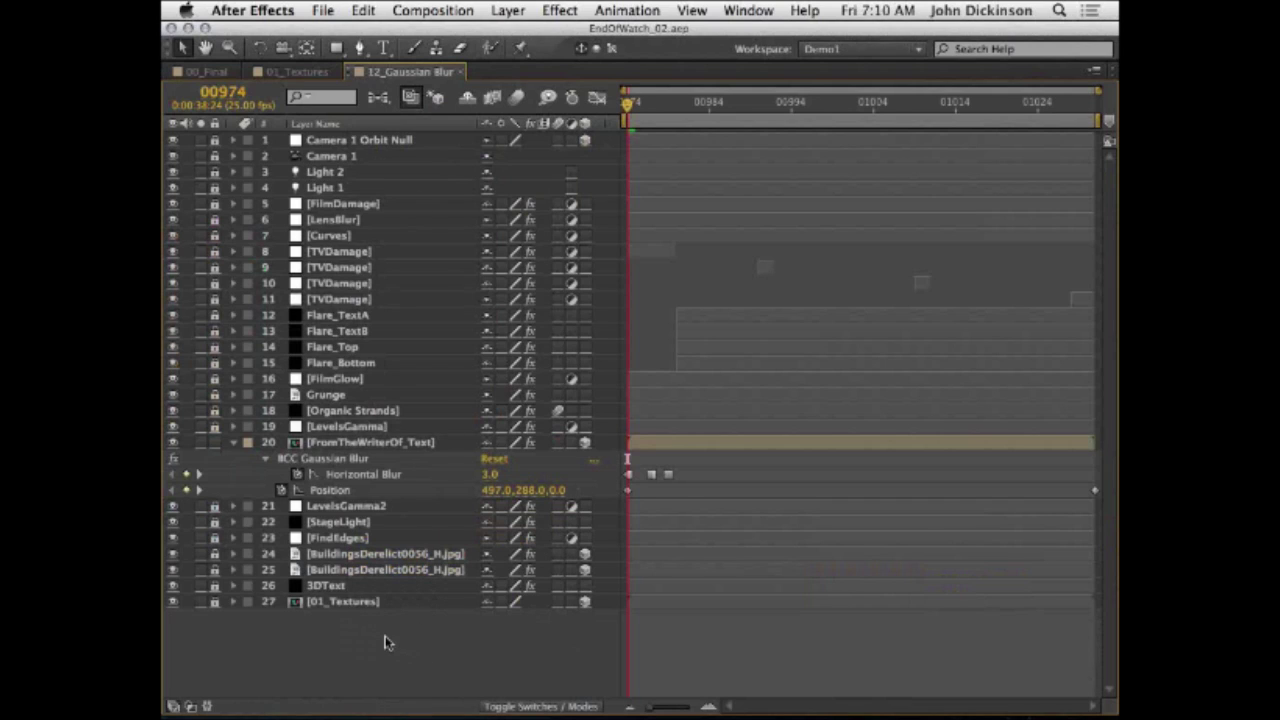
{"action": "key", "text": "grave"}
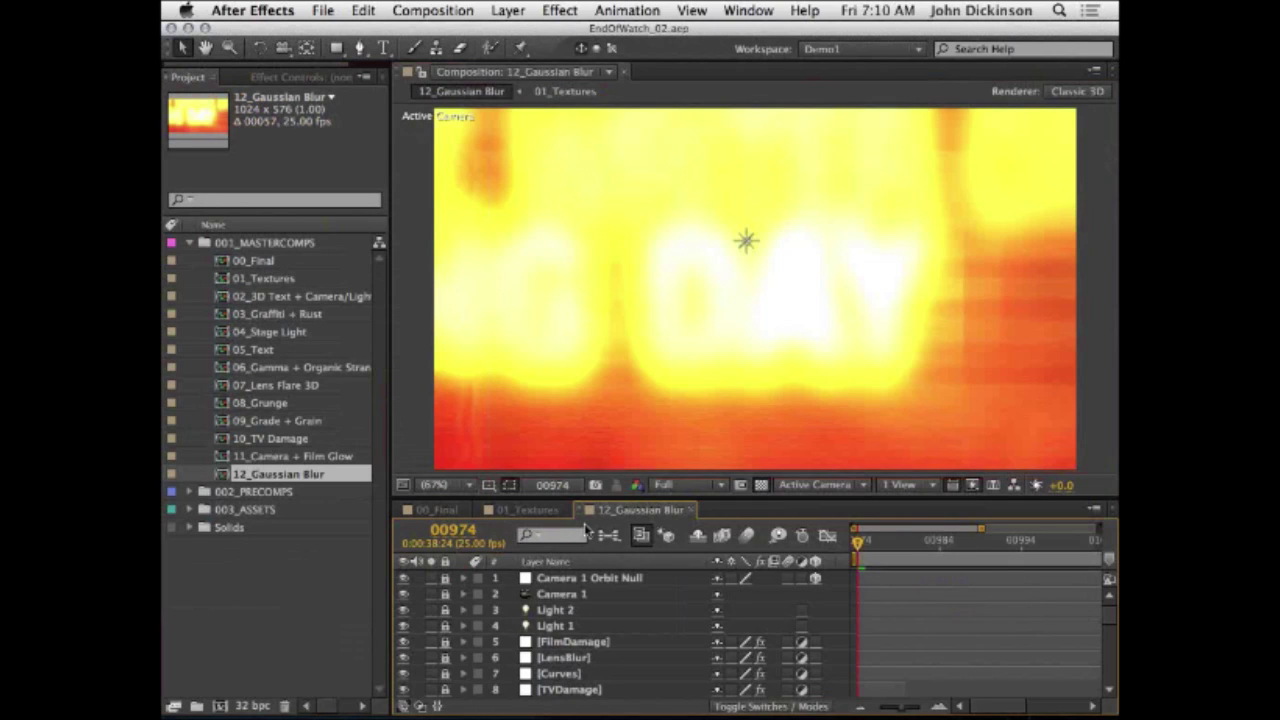
{"action": "left_click", "coordinate": [539, 511]}
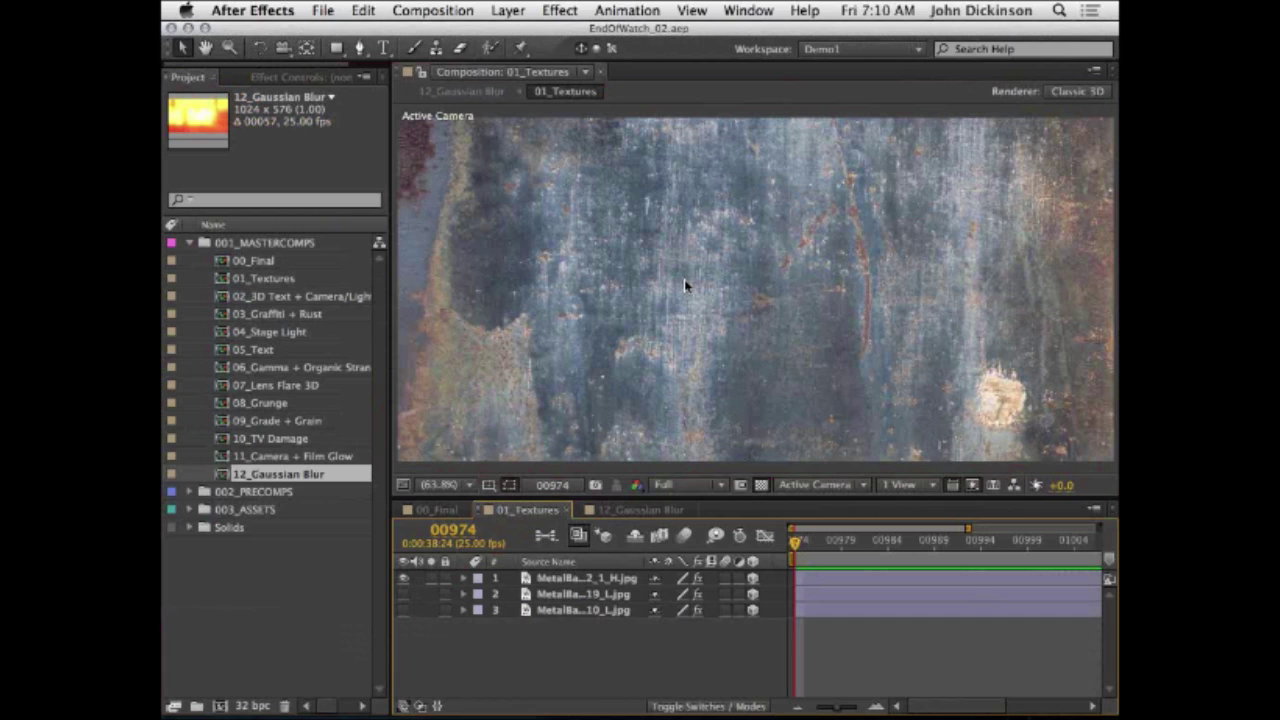
Step: Make the two hidden metal texture layers visible and solo the texture layers in turn to compare them, clearing all solos at the end
{"action": "key", "text": "comma"}
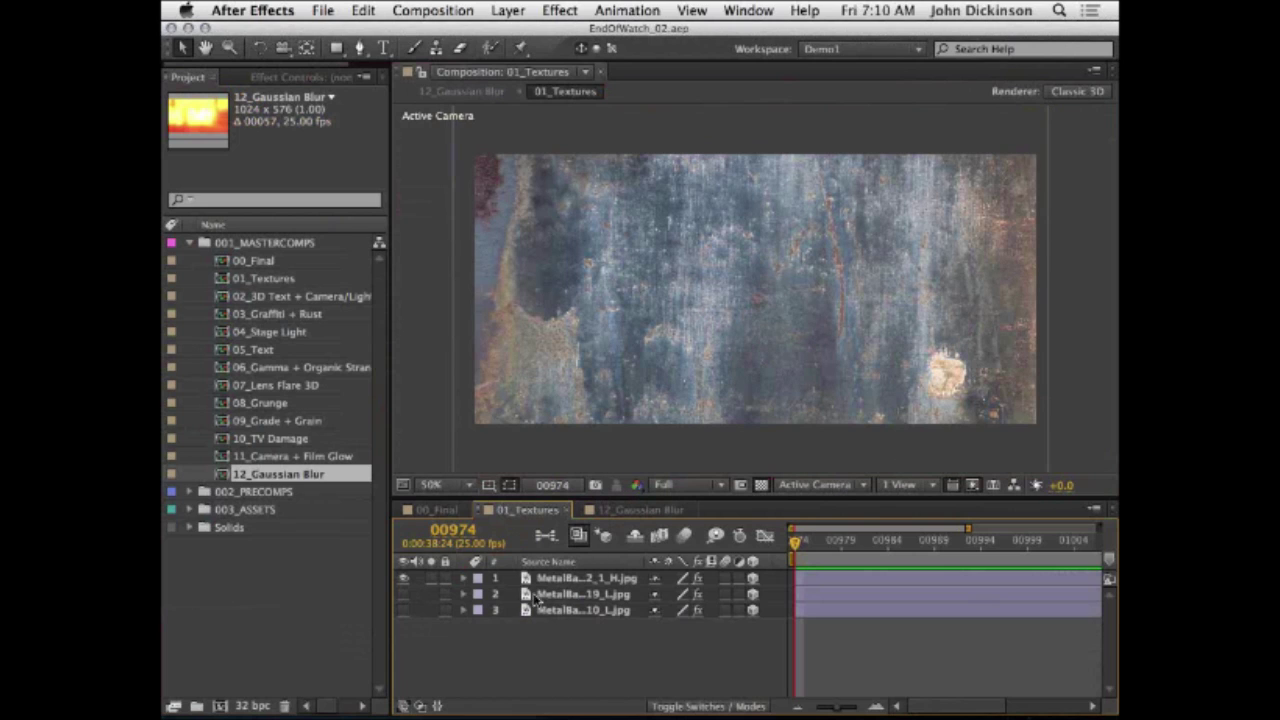
{"action": "left_click", "coordinate": [406, 595]}
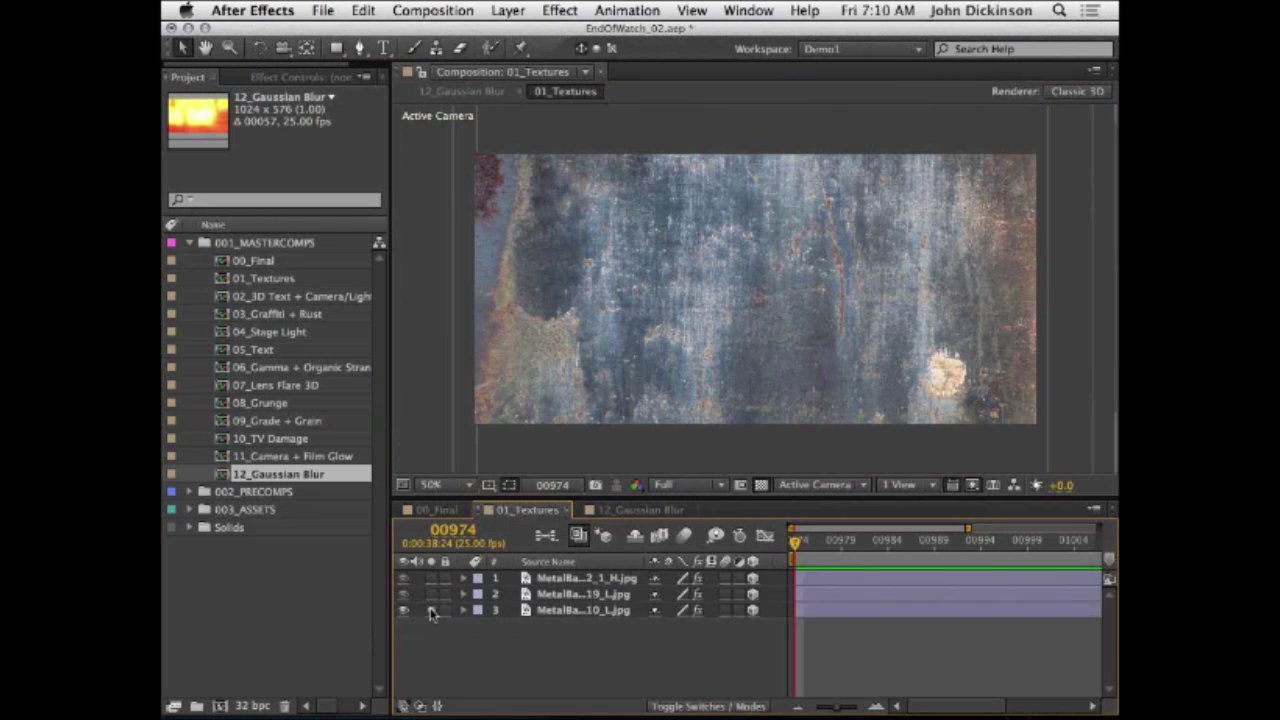
{"action": "left_click", "coordinate": [431, 611]}
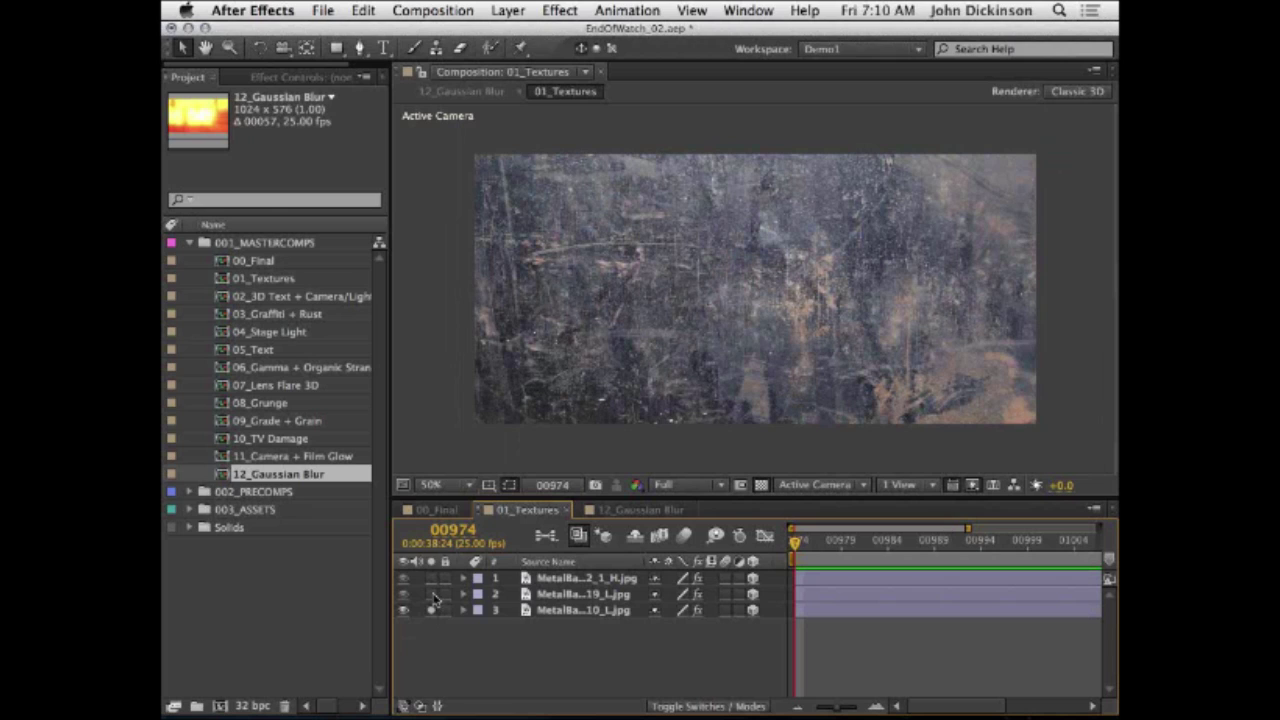
{"action": "left_click", "coordinate": [432, 595]}
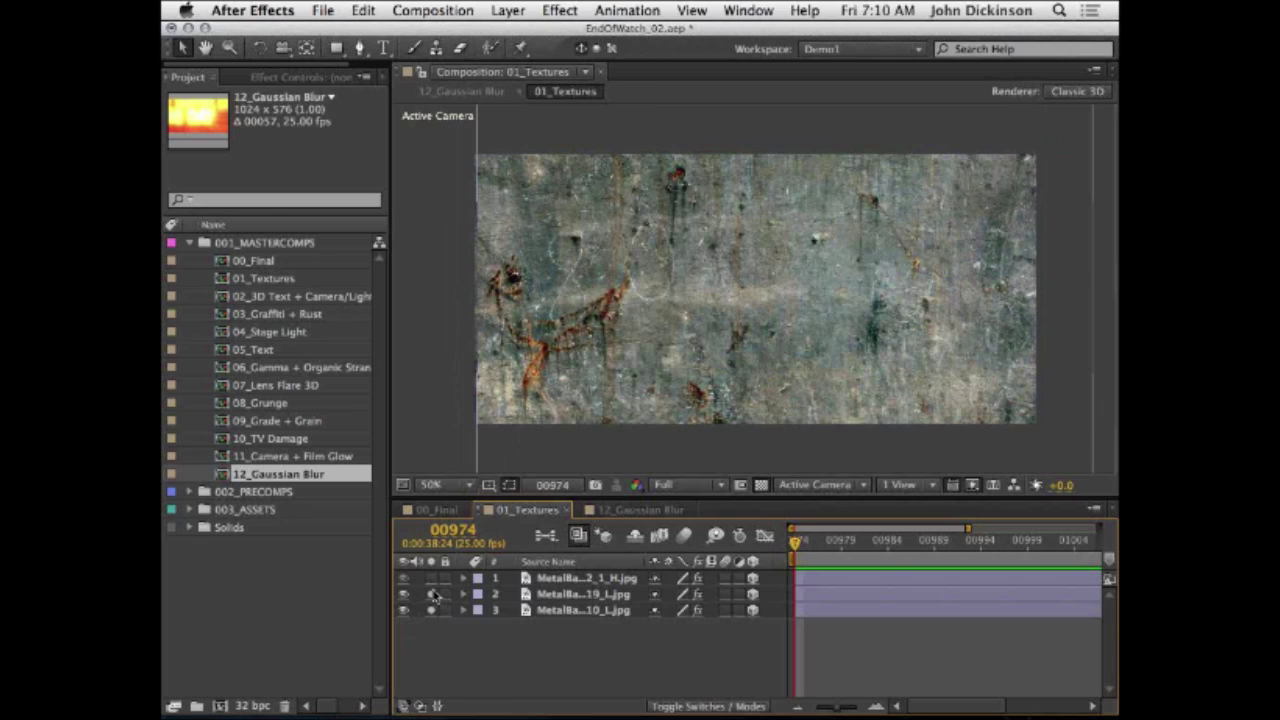
{"action": "left_click", "coordinate": [432, 579]}
{"action": "left_click_drag", "start_coordinate": [432, 579], "coordinate": [433, 612]}
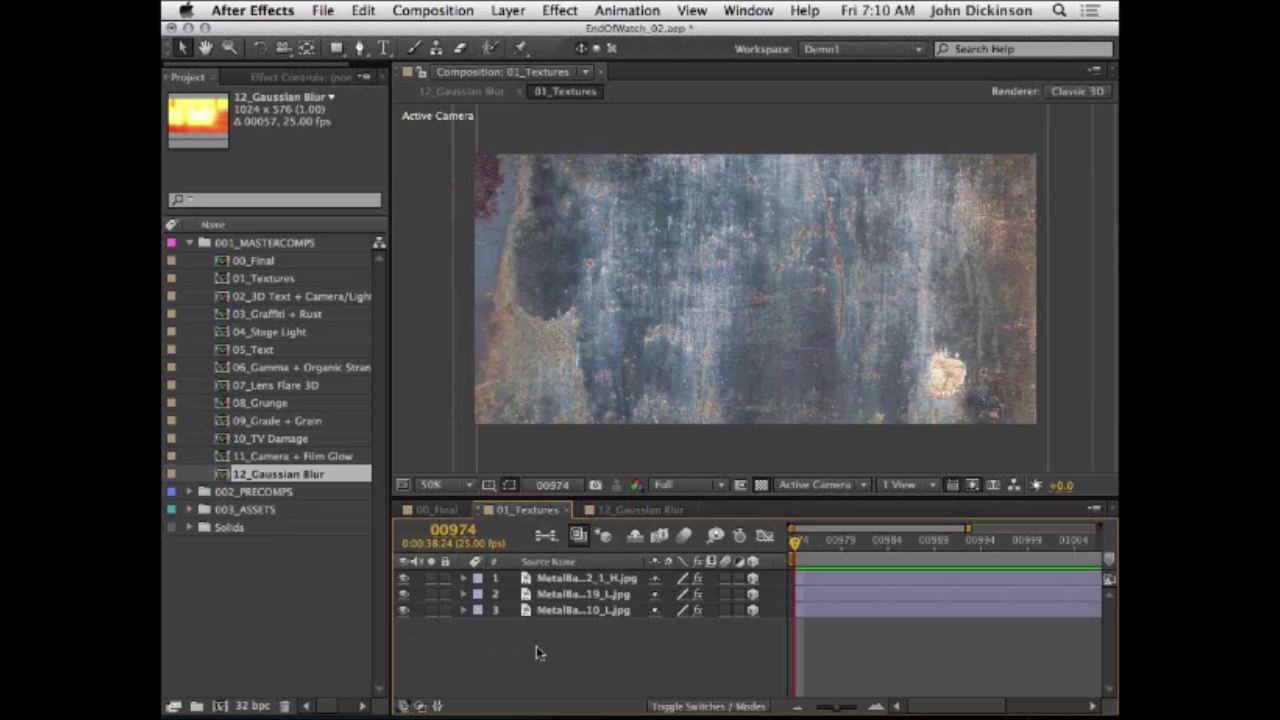
{"action": "left_click", "coordinate": [432, 610]}
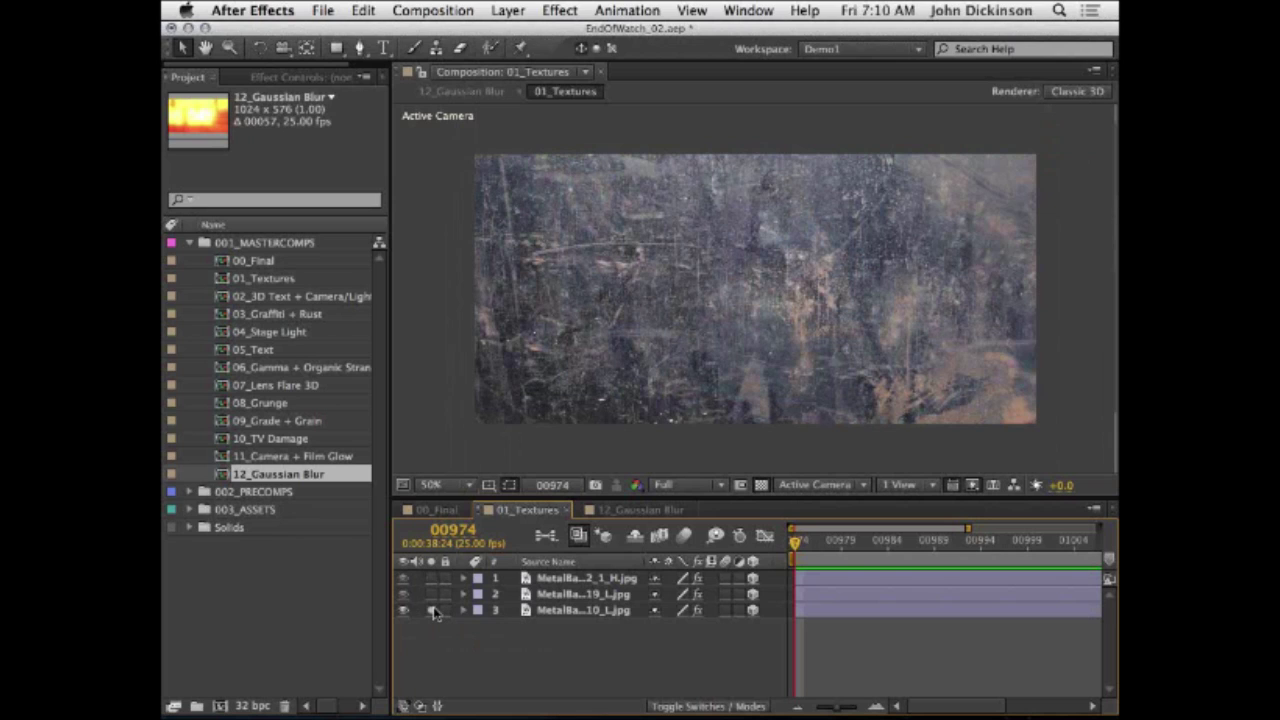
{"action": "left_click", "coordinate": [432, 610]}
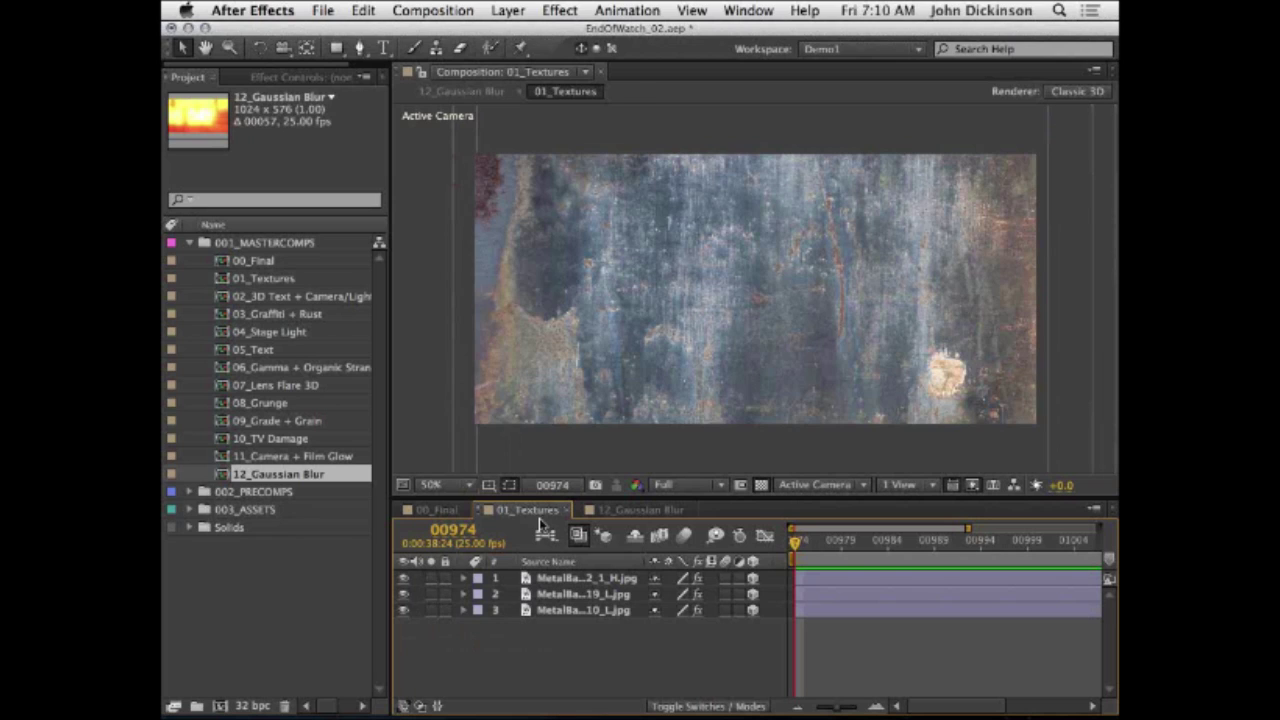
Step: Select the top metal texture layer and examine how far it extends beyond the composition frame
{"action": "left_click", "coordinate": [557, 582]}
{"action": "scroll", "coordinate": [731, 257], "scroll_direction": "down", "scroll_amount": 1}
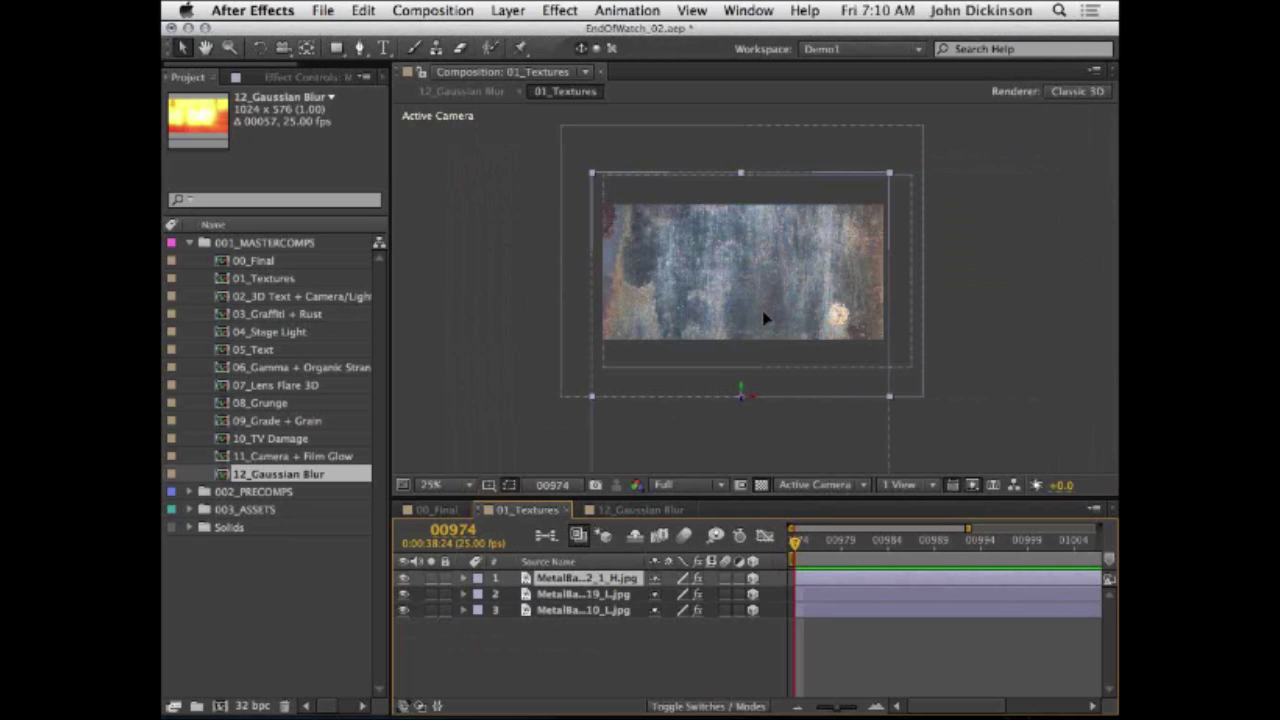
{"action": "left_click_drag", "start_coordinate": [765, 318], "coordinate": [760, 280]}
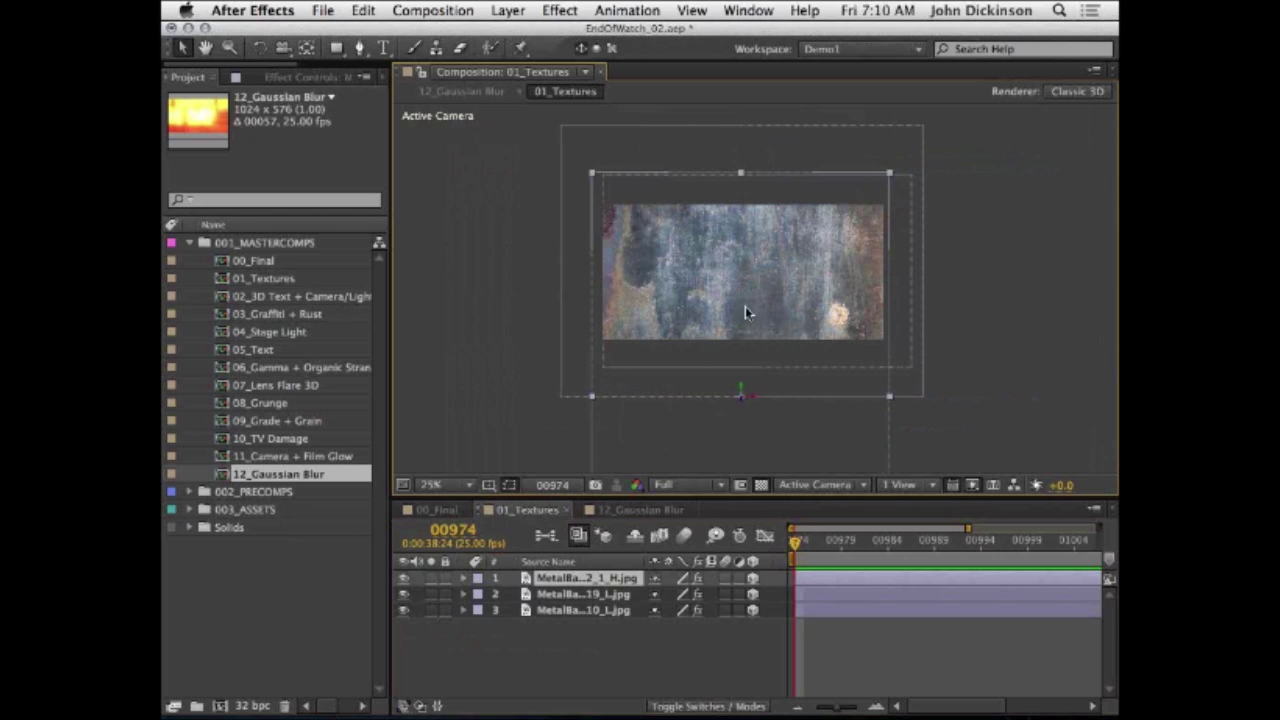
{"action": "mouse_move", "coordinate": [770, 310]}
{"action": "left_mouse_down"}
{"action": "mouse_move", "coordinate": [776, 174]}
{"action": "mouse_move", "coordinate": [768, 316]}
{"action": "left_mouse_up"}
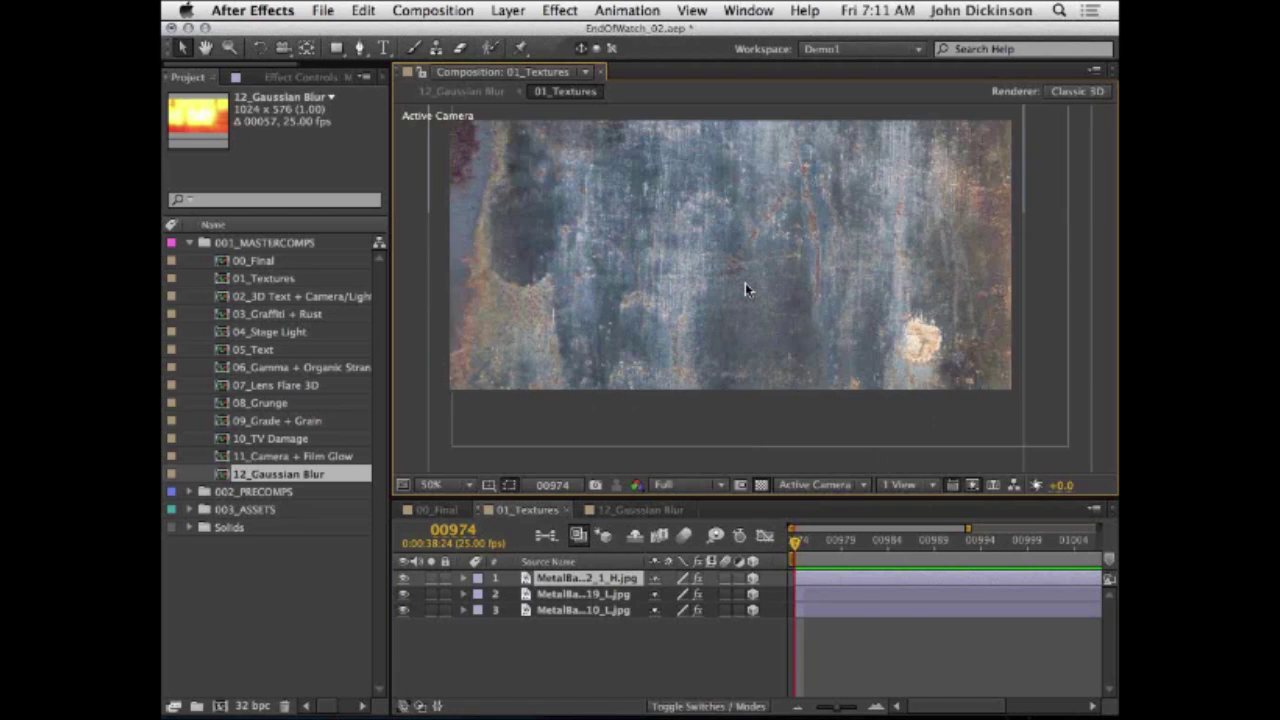
{"action": "key", "text": "period"}
{"action": "key", "text": "h"}
{"action": "left_click_drag", "start_coordinate": [714, 271], "coordinate": [736, 317]}
{"action": "key", "text": "v"}
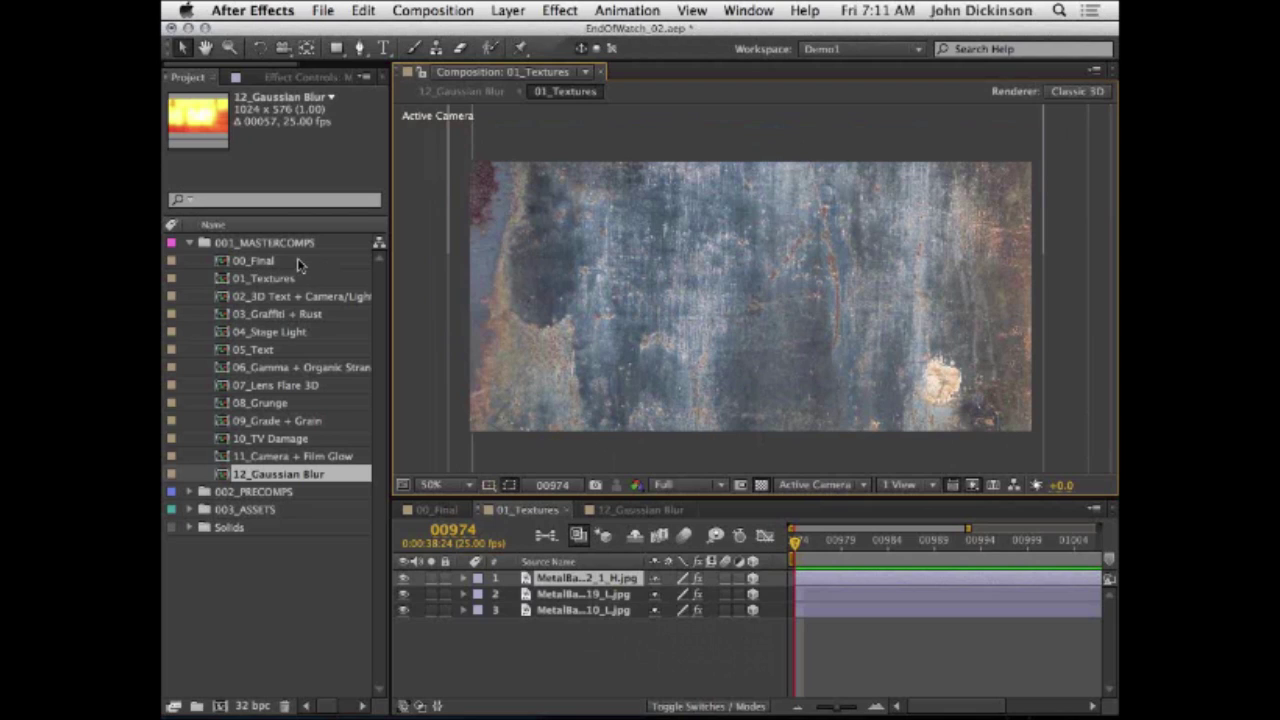
Step: Open the 02_3D Text + Camera/Lights composition
{"action": "left_click", "coordinate": [222, 297]}
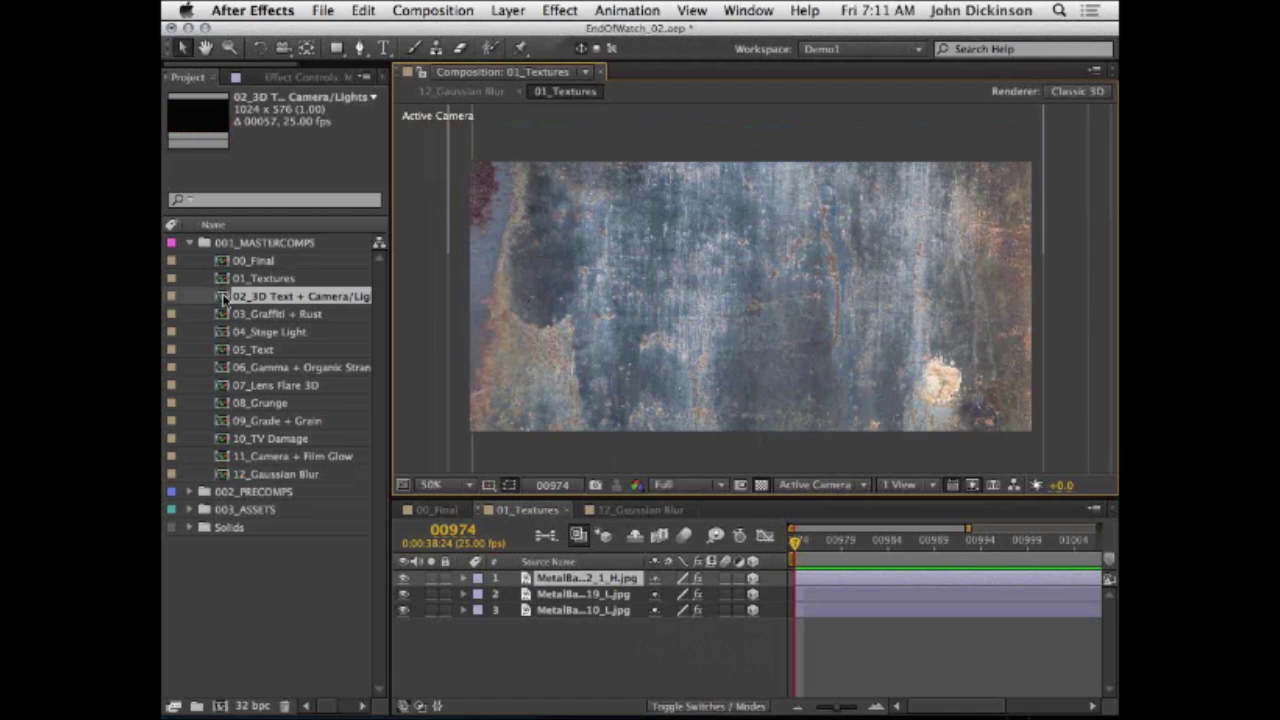
{"action": "double_click", "coordinate": [222, 297]}
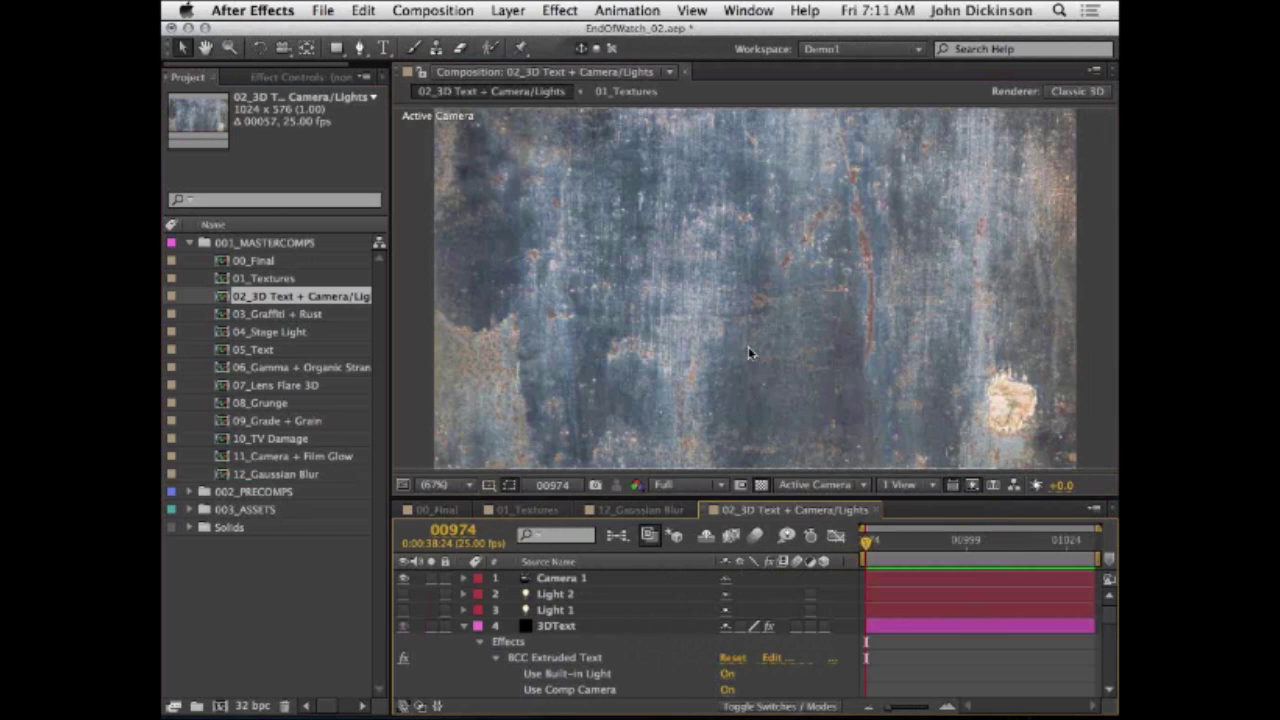
{"action": "key", "text": "h"}
{"action": "mouse_move", "coordinate": [751, 346]}
{"action": "left_mouse_down"}
{"action": "mouse_move", "coordinate": [720, 331]}
{"action": "mouse_move", "coordinate": [694, 351]}
{"action": "mouse_move", "coordinate": [764, 378]}
{"action": "mouse_move", "coordinate": [743, 363]}
{"action": "mouse_move", "coordinate": [746, 346]}
{"action": "left_mouse_up"}
{"action": "key", "text": "v"}
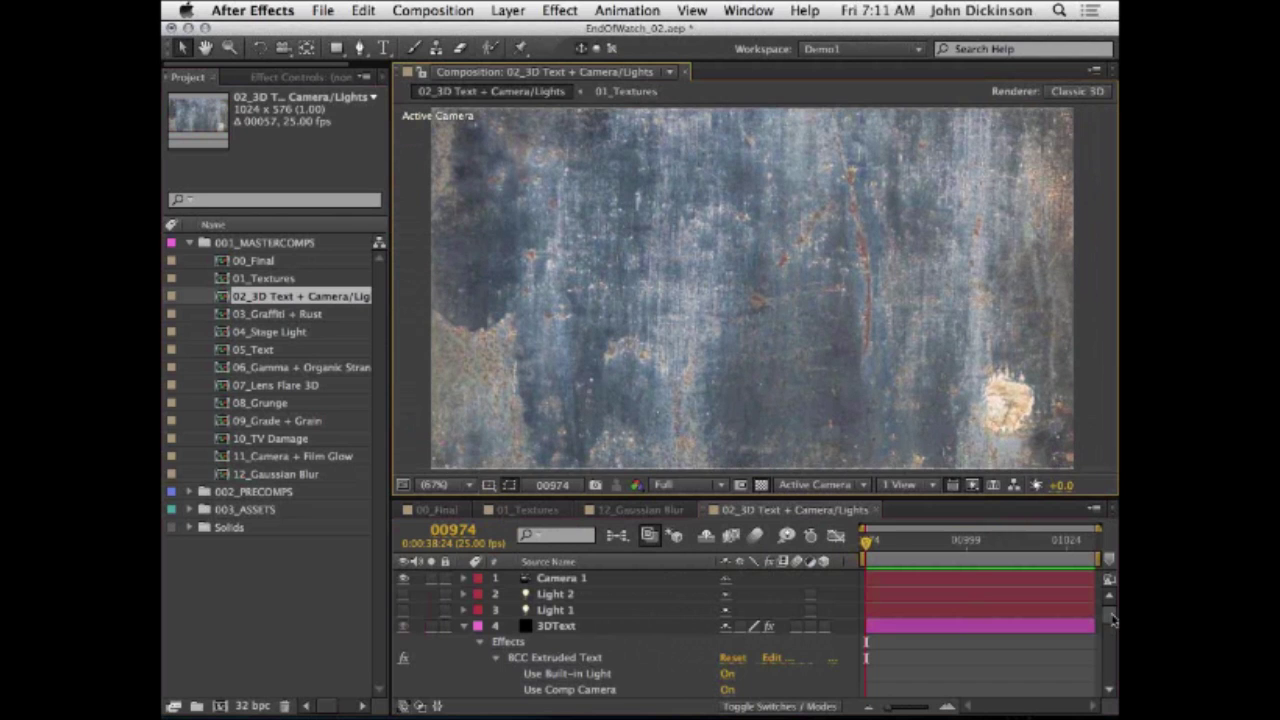
Step: Select the 01_Textures layer and examine the BCC Extruded Text settings on the 3DText layer in an enlarged timeline
{"action": "scroll", "coordinate": [1113, 622], "scroll_direction": "down", "scroll_amount": 1}
{"action": "scroll", "coordinate": [1113, 622], "scroll_direction": "down", "scroll_amount": 15}
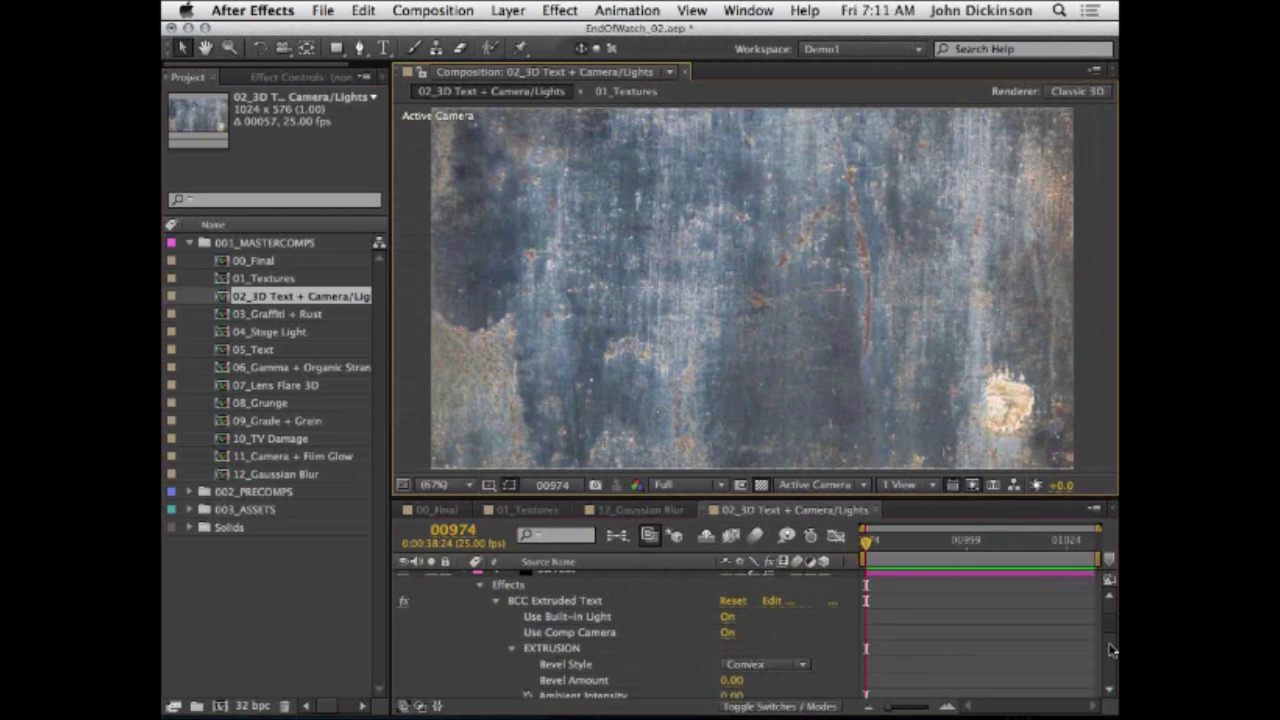
{"action": "left_click", "coordinate": [561, 691]}
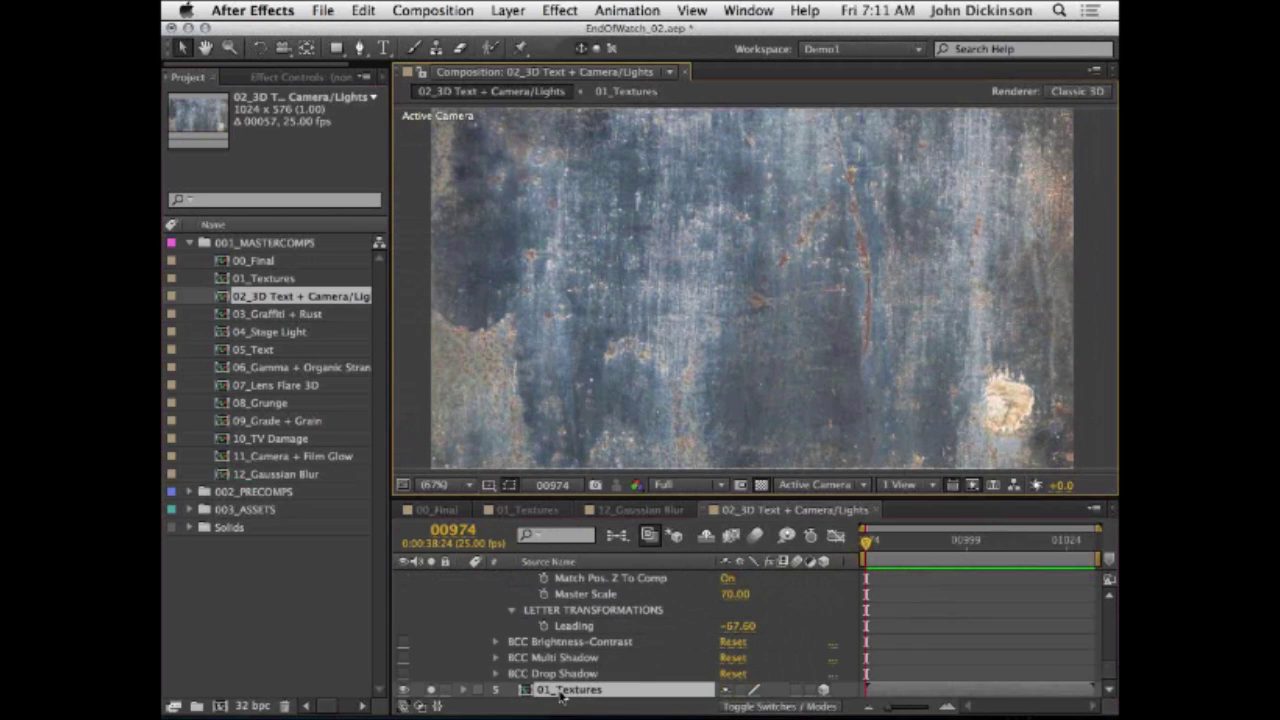
{"action": "scroll", "coordinate": [663, 612], "scroll_direction": "up", "scroll_amount": 3}
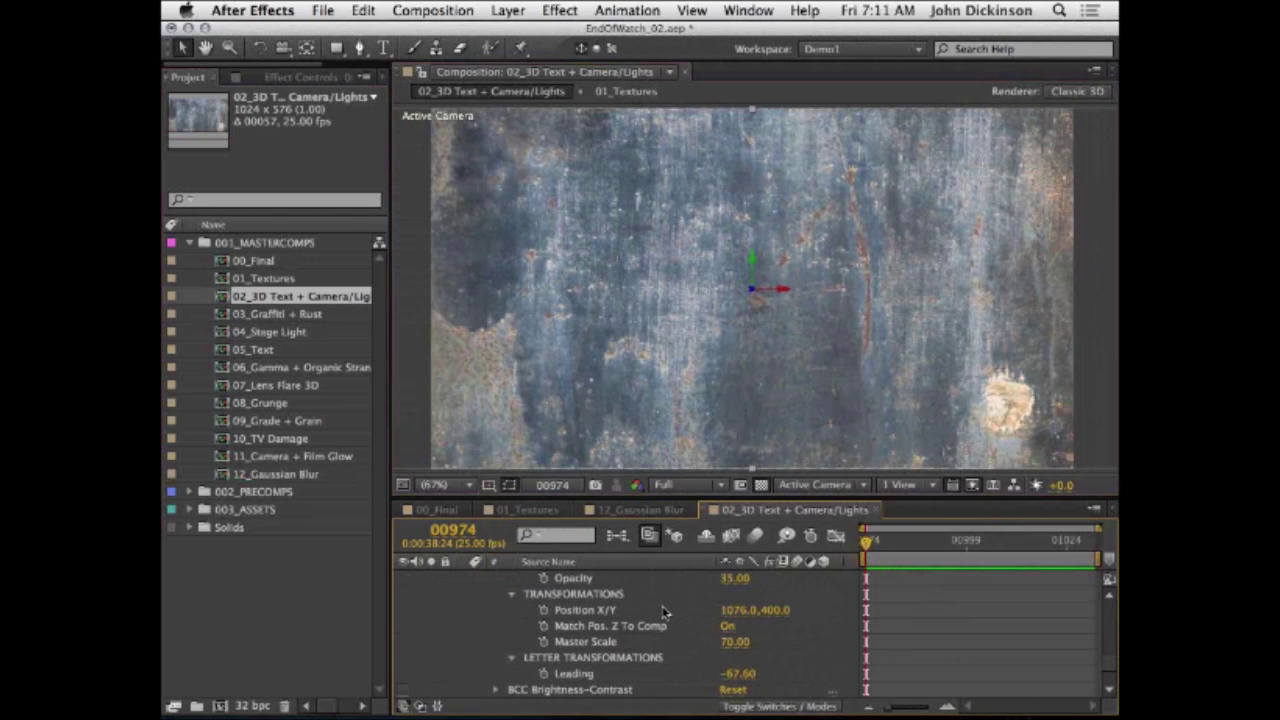
{"action": "key", "text": "grave"}
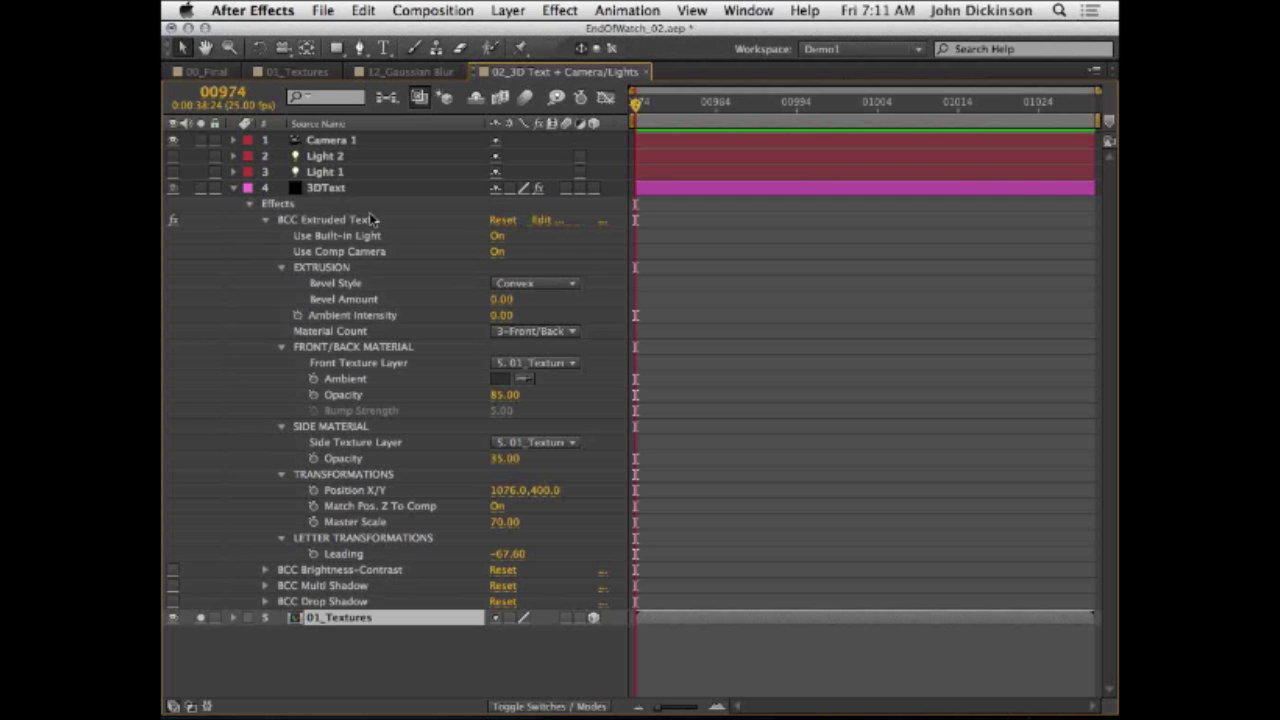
{"action": "key", "text": "grave"}
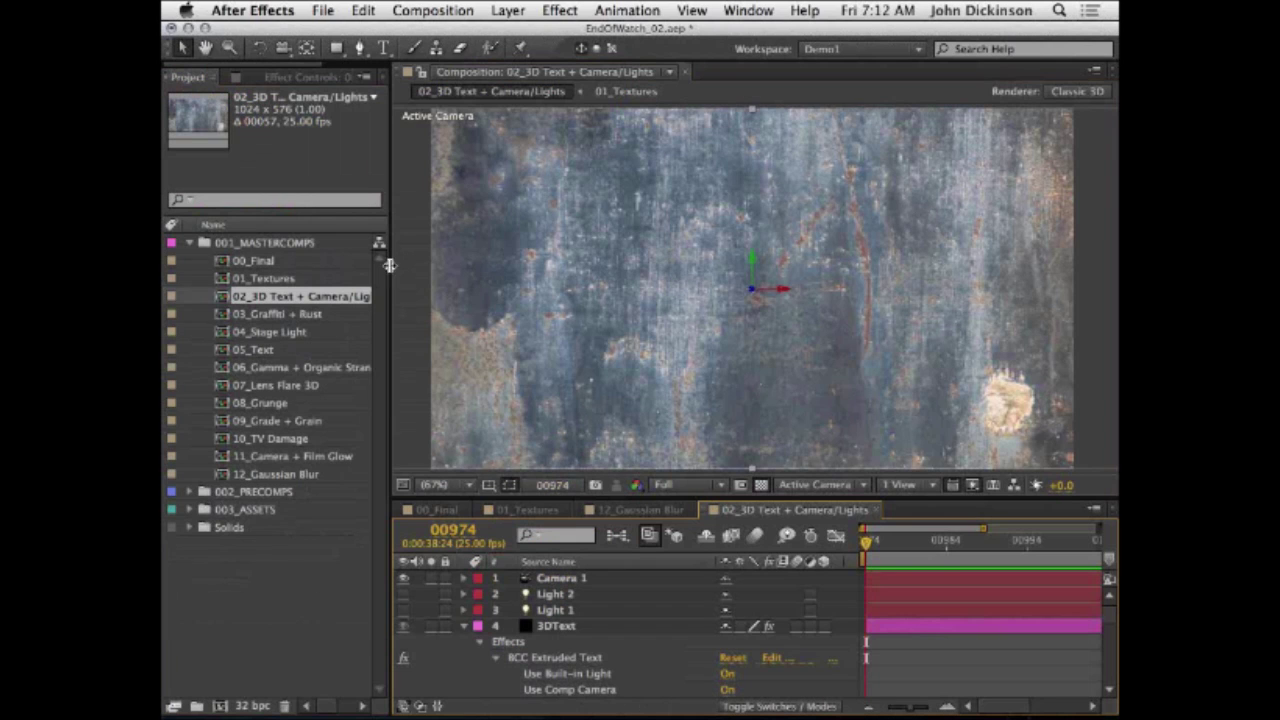
Step: Give the timeline more height and solo the 3DText layer to inspect the extruded title up close
{"action": "left_click_drag", "start_coordinate": [918, 380], "coordinate": [905, 353]}
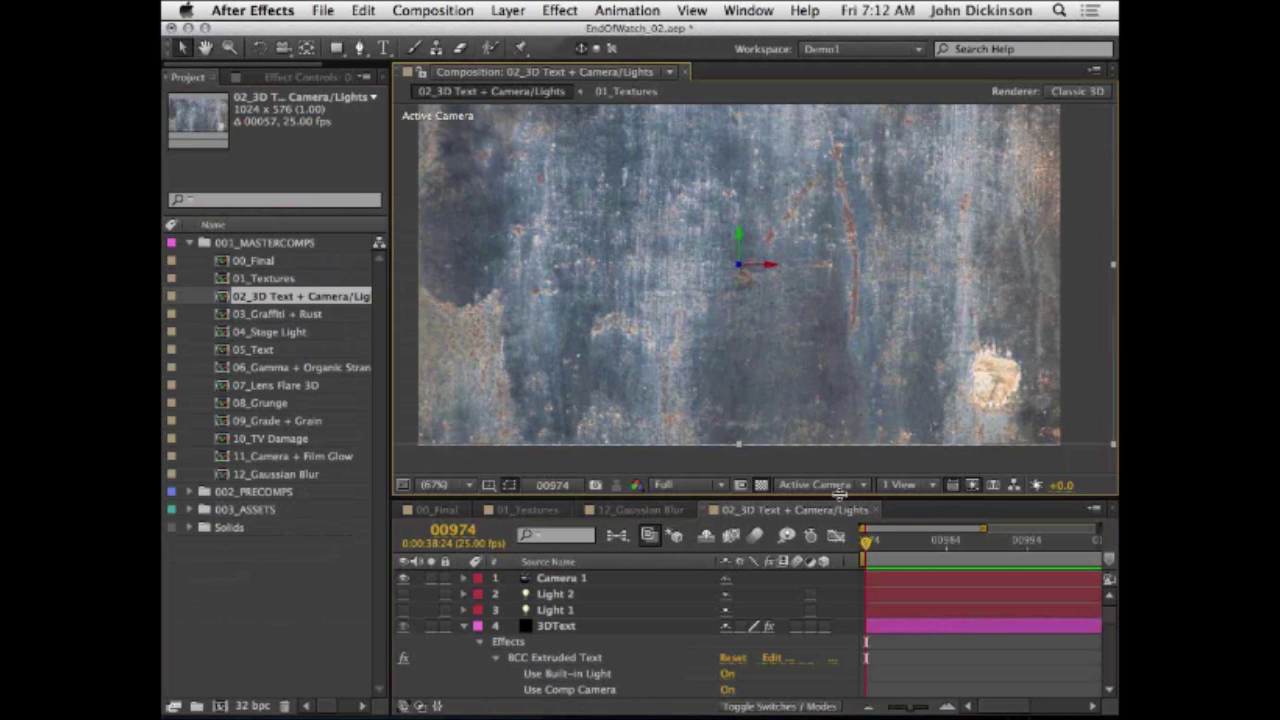
{"action": "left_click_drag", "start_coordinate": [839, 490], "coordinate": [838, 409]}
{"action": "left_click", "coordinate": [432, 541]}
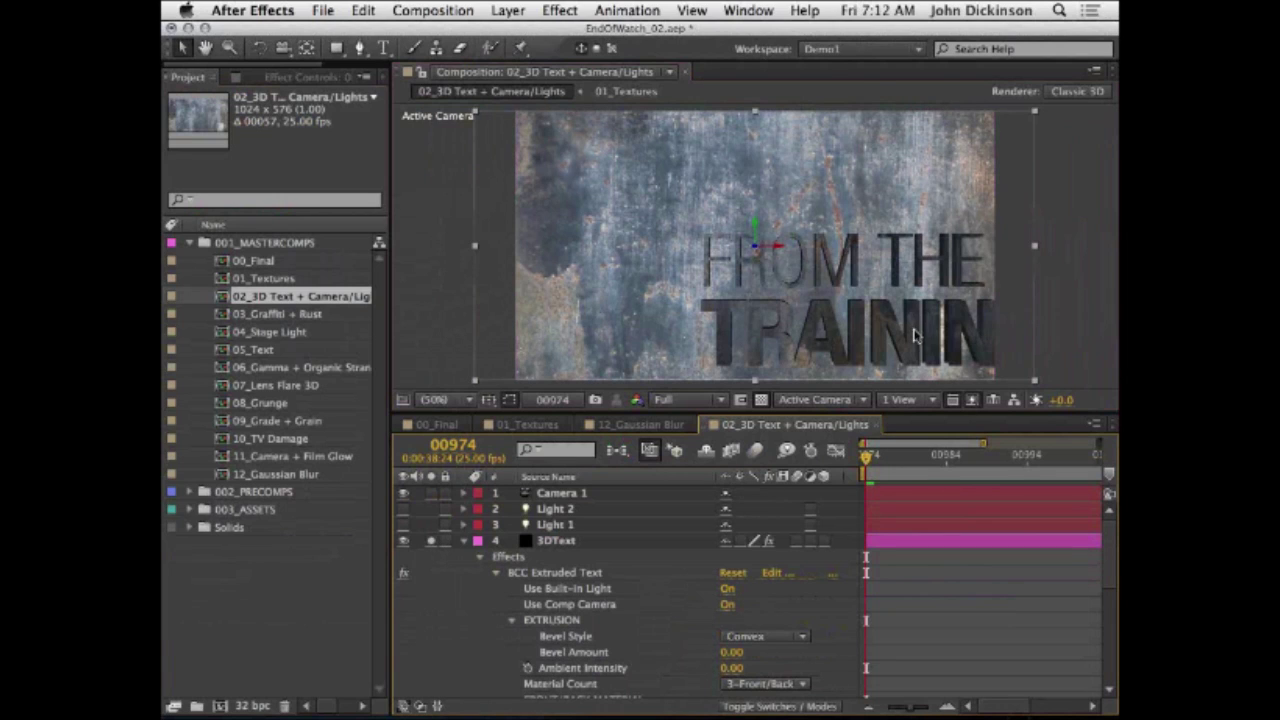
{"action": "scroll", "coordinate": [918, 340], "scroll_direction": "up", "scroll_amount": 2}
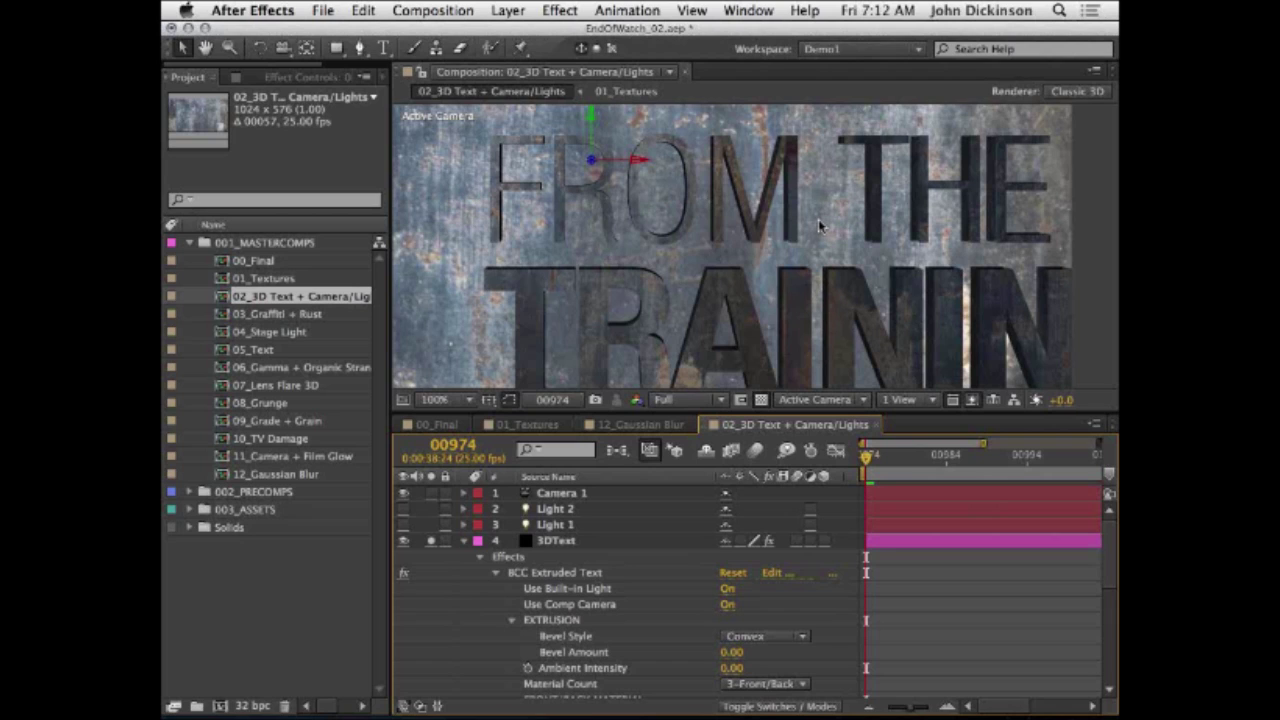
Step: Examine the front and side texture layer options of BCC Extruded Text, keeping both on 01_Textures
{"action": "left_click", "coordinate": [543, 577]}
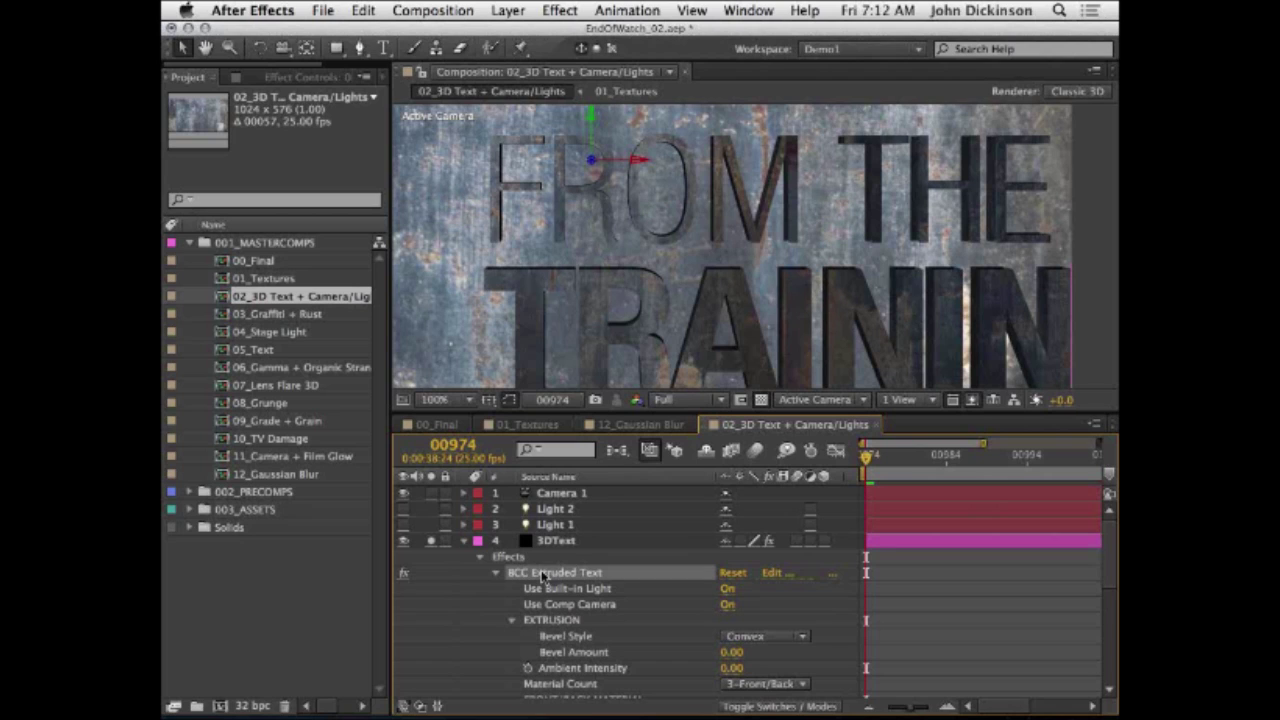
{"action": "scroll", "coordinate": [655, 655], "scroll_direction": "down", "scroll_amount": 3}
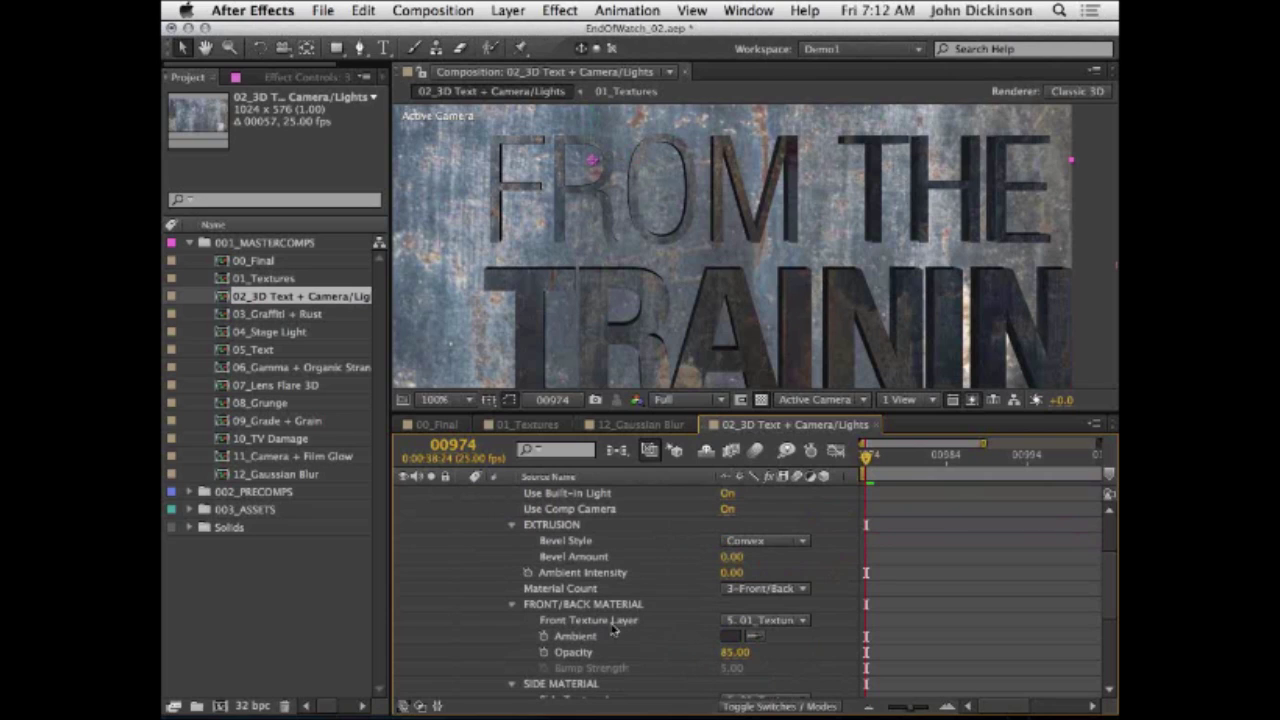
{"action": "left_click", "coordinate": [796, 622]}
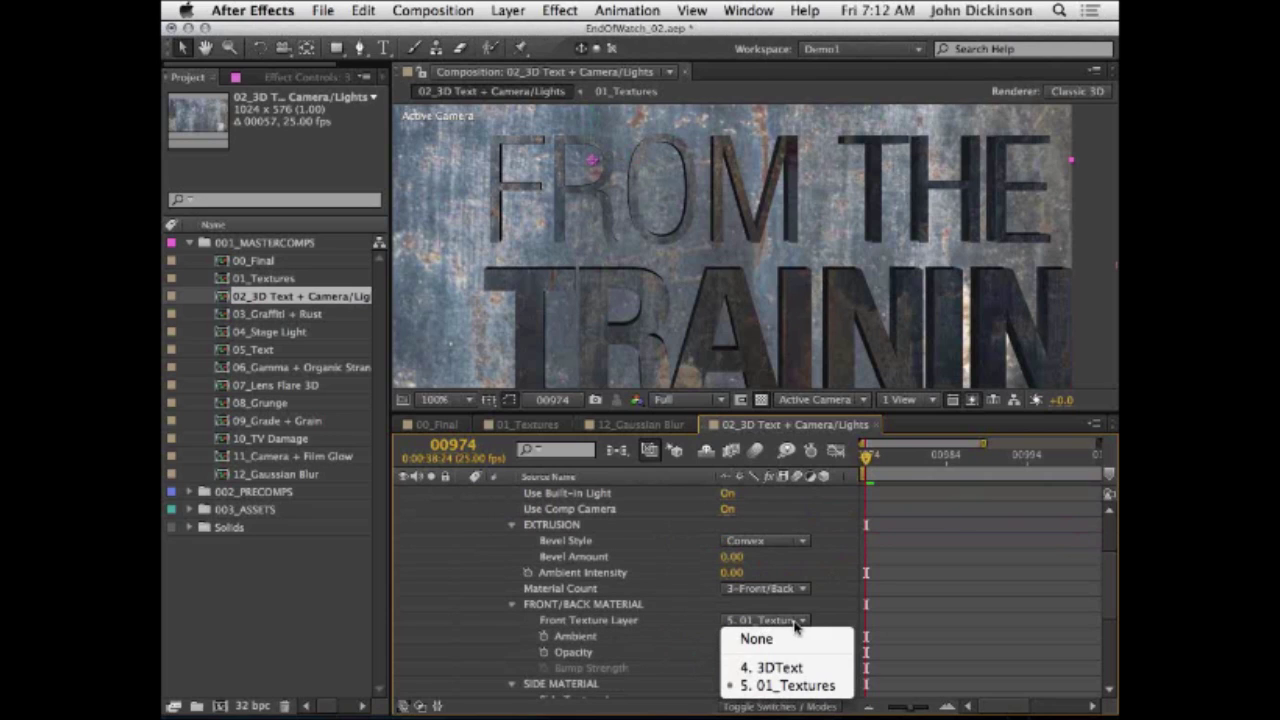
{"action": "left_click", "coordinate": [808, 688]}
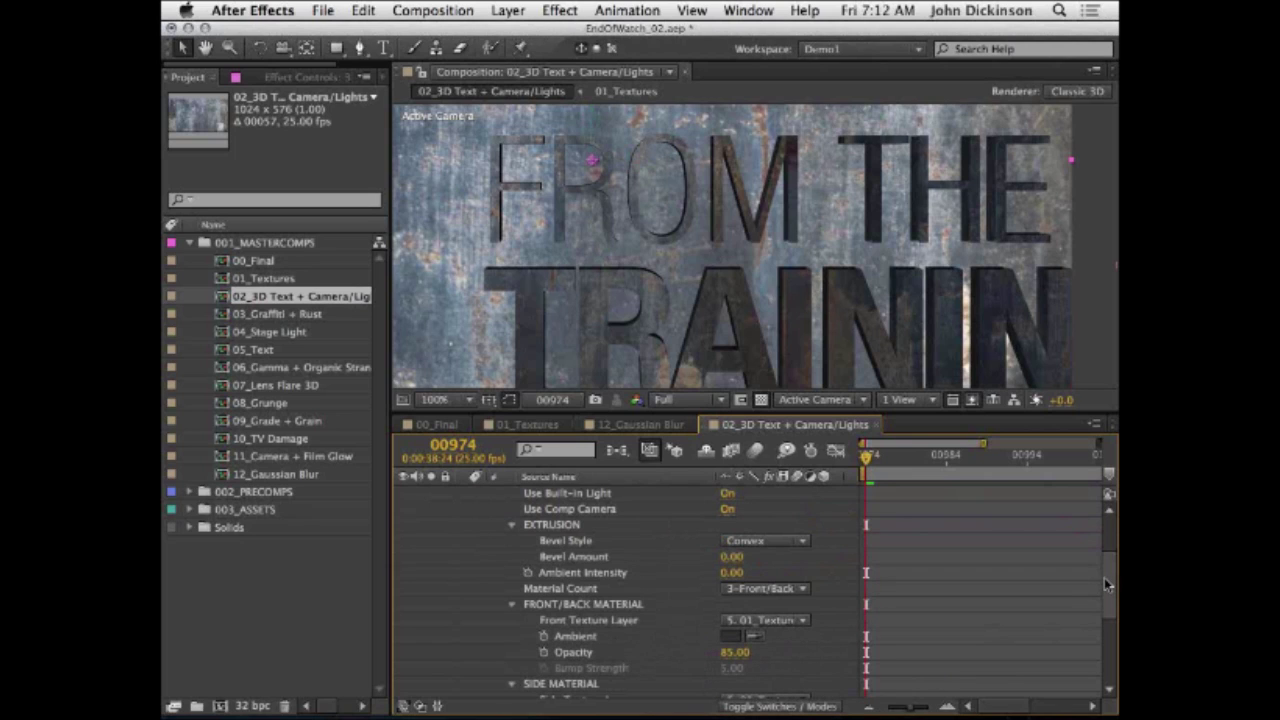
{"action": "scroll", "coordinate": [1106, 592], "scroll_direction": "down", "scroll_amount": 5}
{"action": "left_click", "coordinate": [795, 616]}
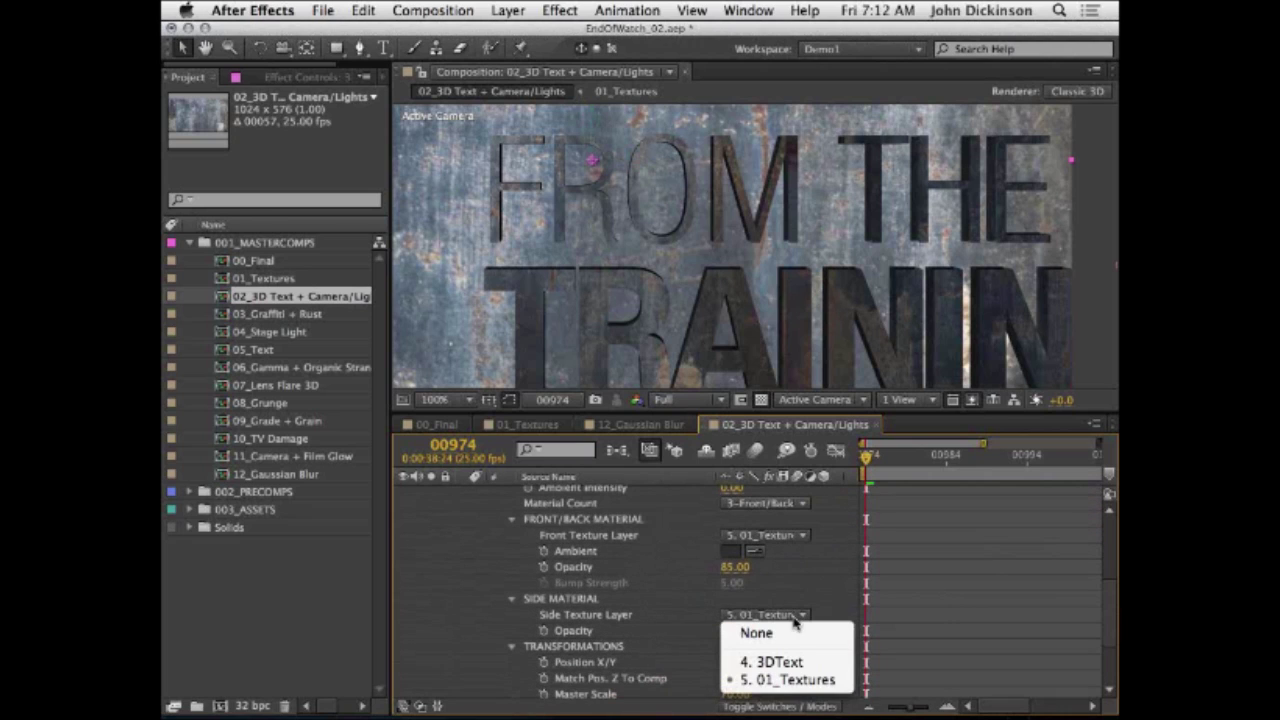
{"action": "left_click", "coordinate": [929, 663]}
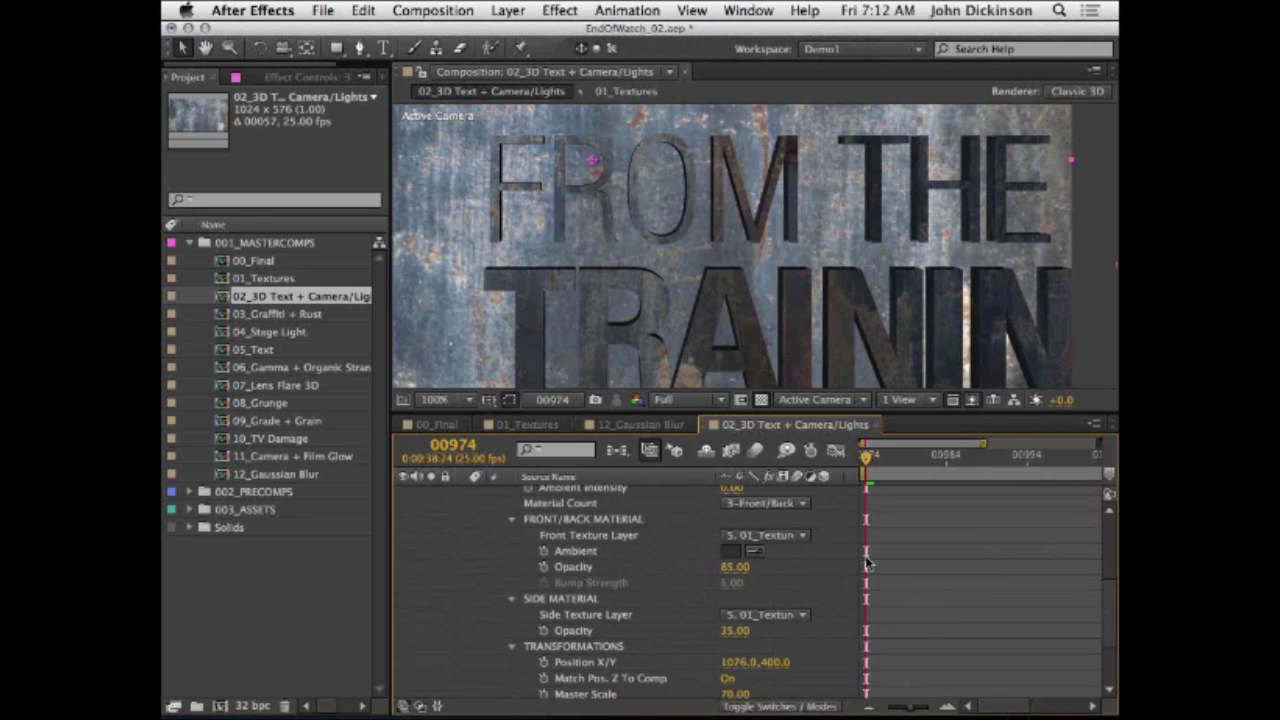
Step: Turn off Use Built-in Light in the 3DText layer's BCC Extruded Text effect
{"action": "scroll", "coordinate": [1113, 620], "scroll_direction": "down", "scroll_amount": 2}
{"action": "scroll", "coordinate": [1113, 620], "scroll_direction": "down", "scroll_amount": 4}
{"action": "scroll", "coordinate": [1106, 610], "scroll_direction": "up", "scroll_amount": 5}
{"action": "scroll", "coordinate": [1106, 610], "scroll_direction": "up", "scroll_amount": 5}
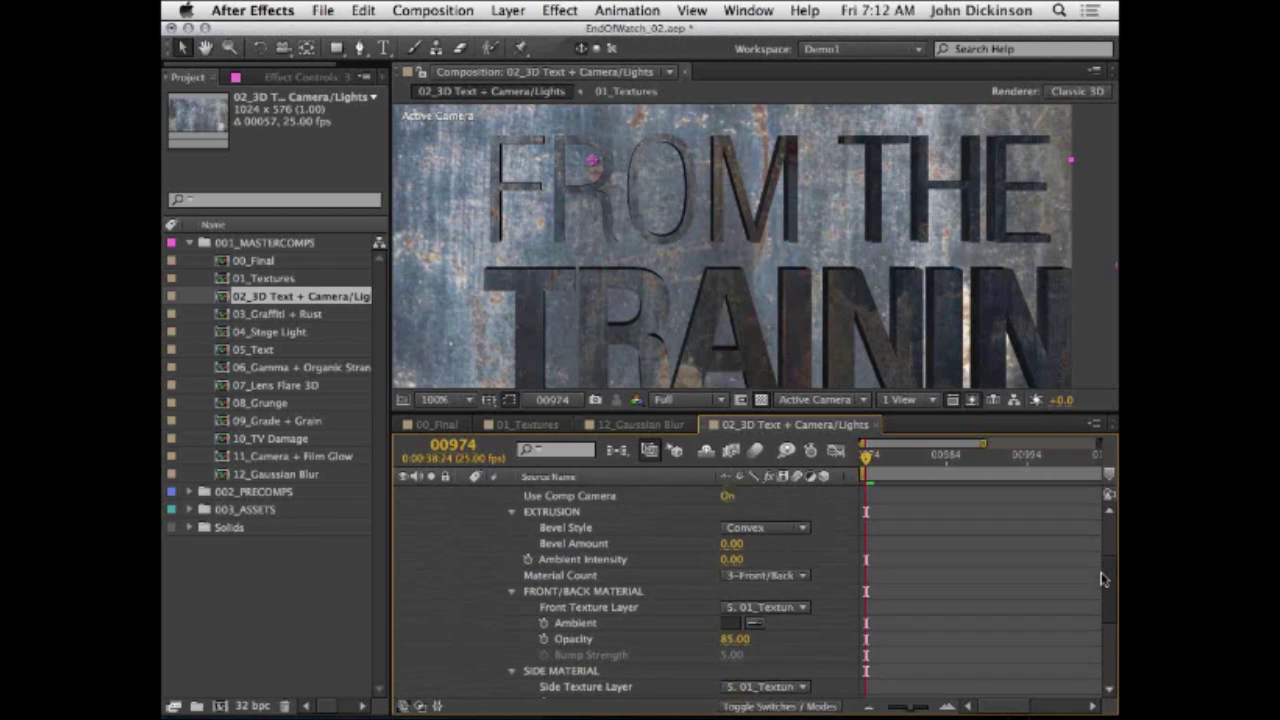
{"action": "scroll", "coordinate": [1103, 580], "scroll_direction": "up", "scroll_amount": 4}
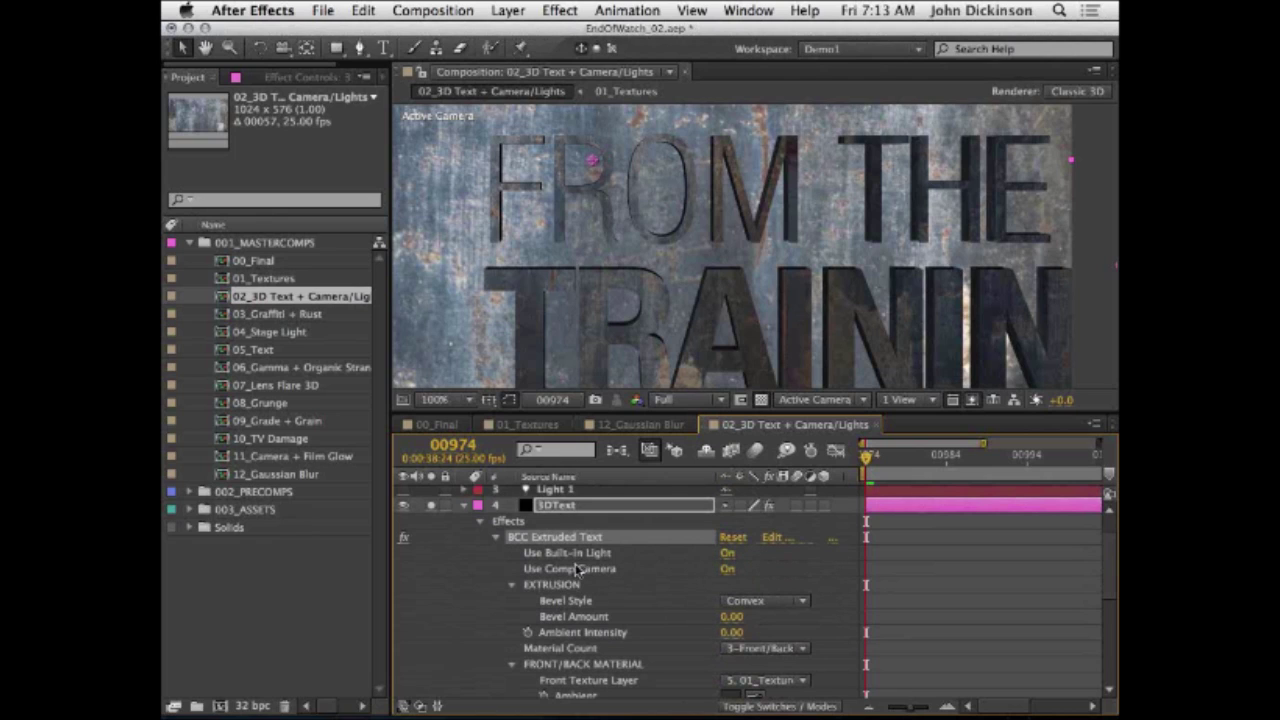
{"action": "scroll", "coordinate": [1113, 570], "scroll_direction": "up", "scroll_amount": 3}
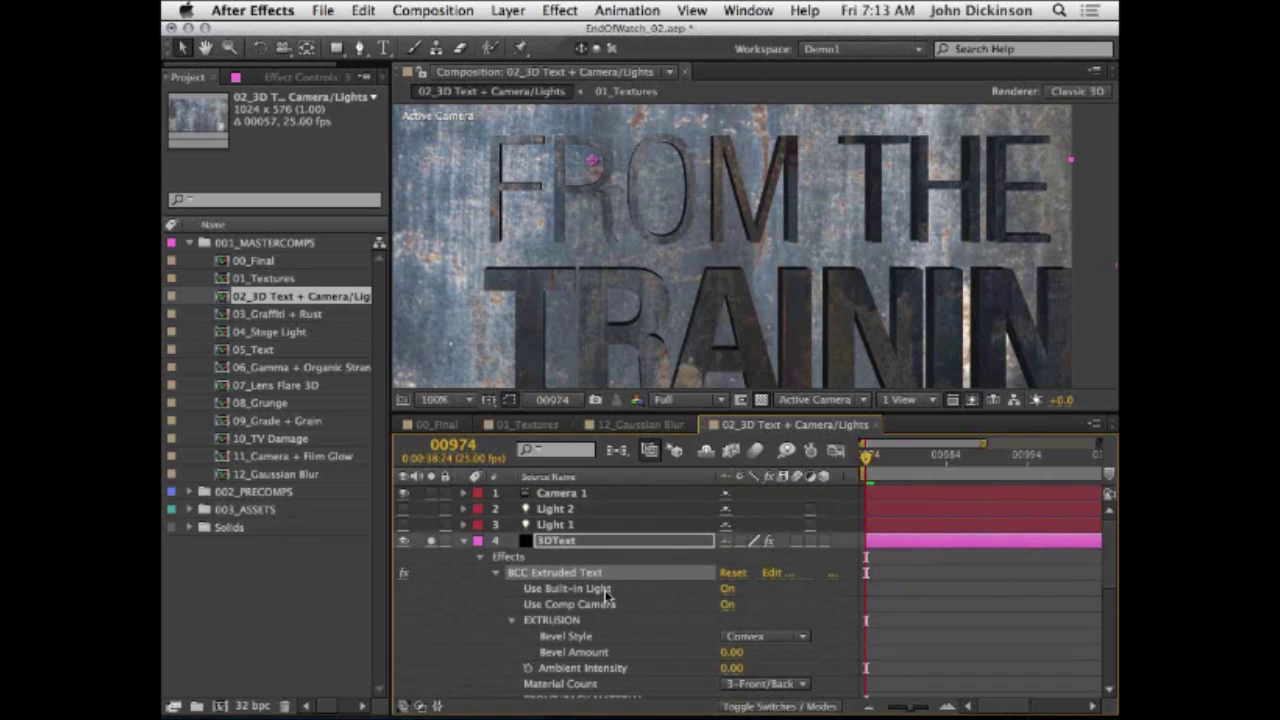
{"action": "left_click", "coordinate": [727, 589]}
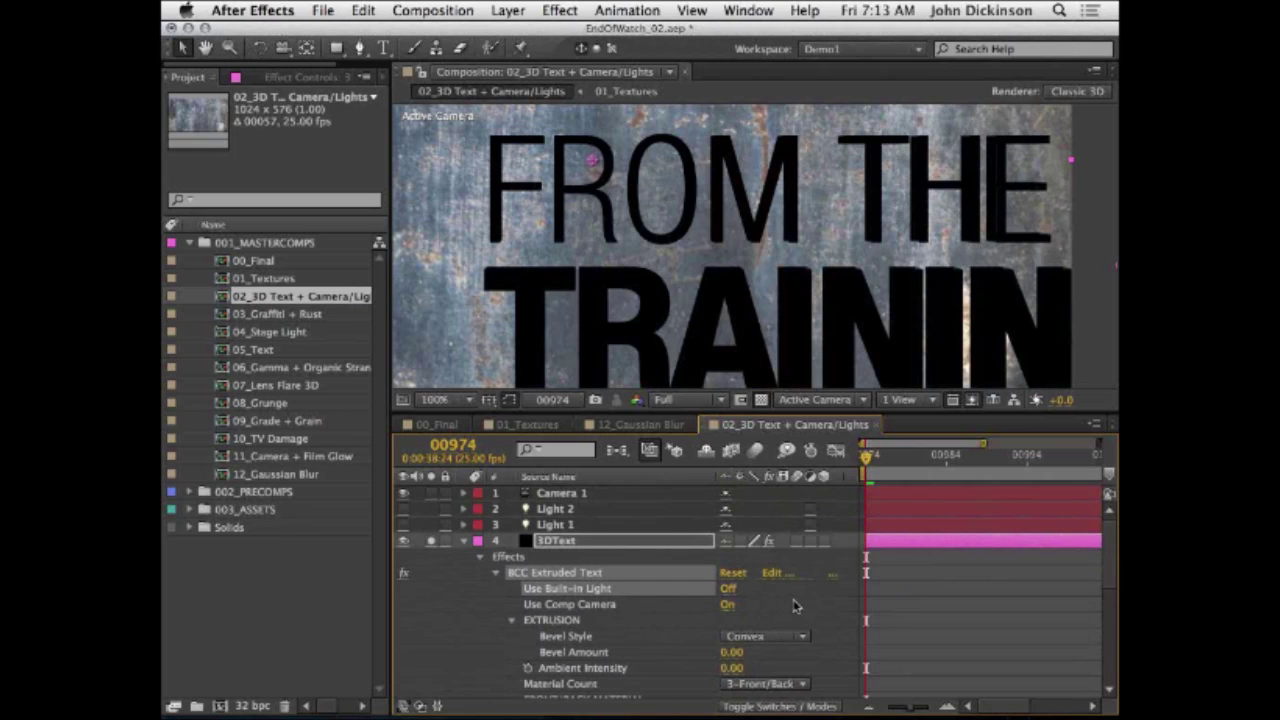
Step: Make Light 1 and Light 2 visible together and inspect the lit title in the maximized composition viewer
{"action": "left_click", "coordinate": [566, 526]}
{"action": "left_click", "coordinate": [566, 511], "text": "shift"}
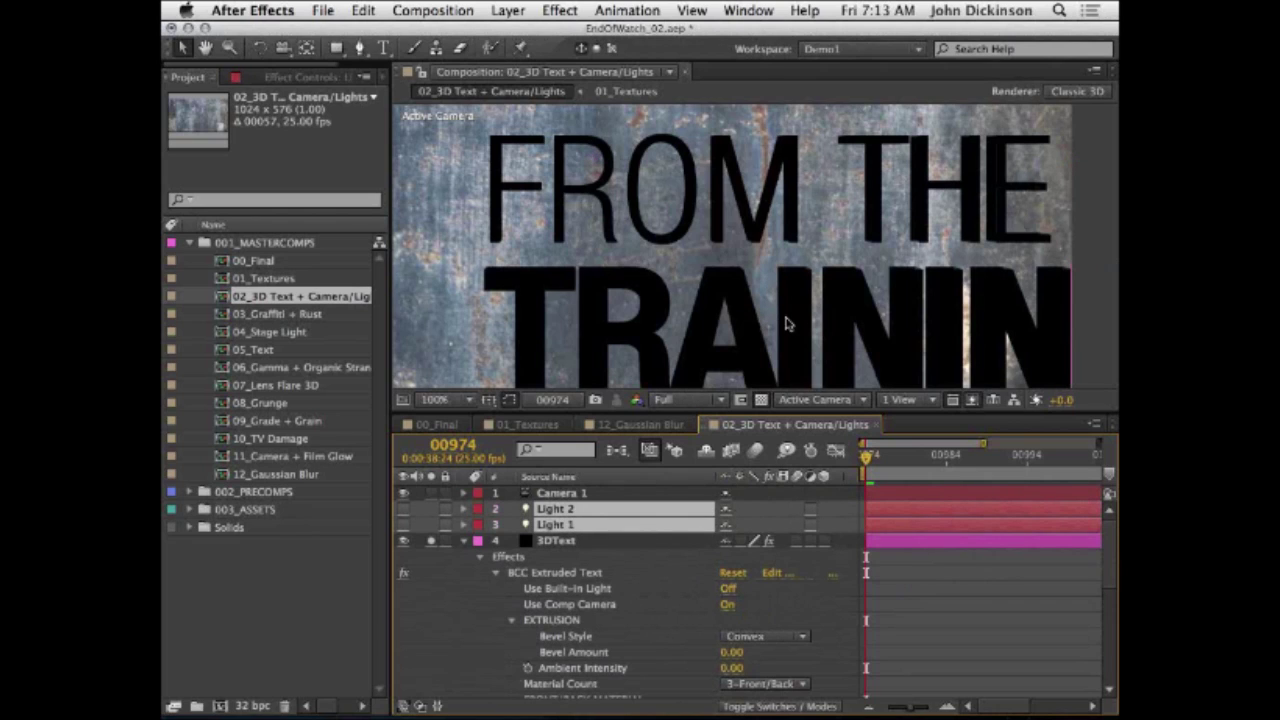
{"action": "left_click", "coordinate": [403, 525]}
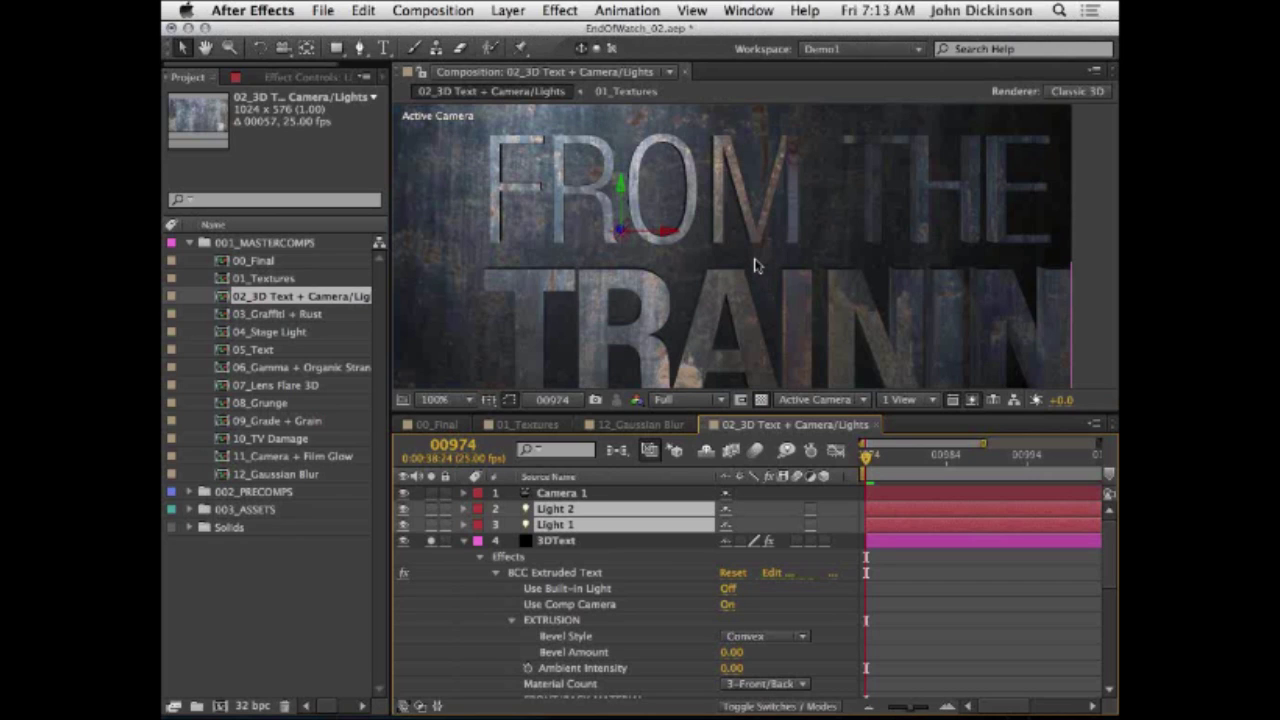
{"action": "key", "text": "grave"}
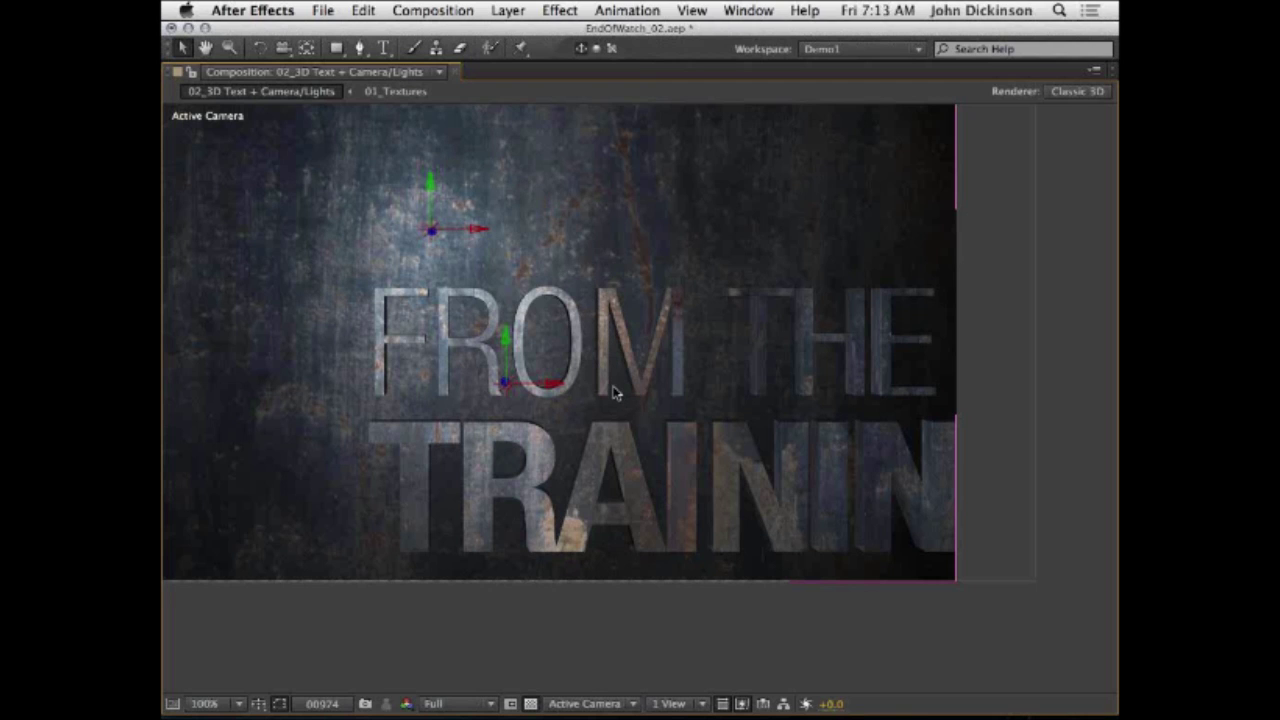
{"action": "key", "text": "grave"}
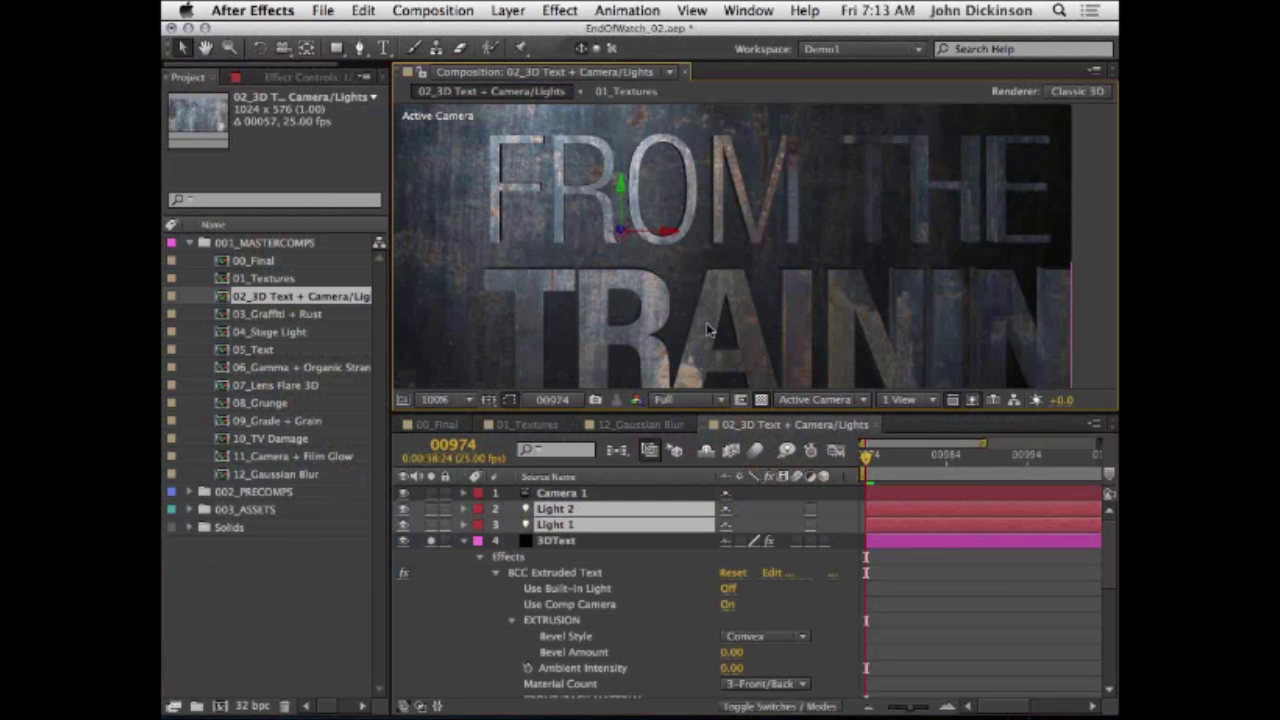
Step: Collapse the 3DText settings to list only the layer's effects and enable BCC Brightness-Contrast
{"action": "left_click", "coordinate": [464, 542]}
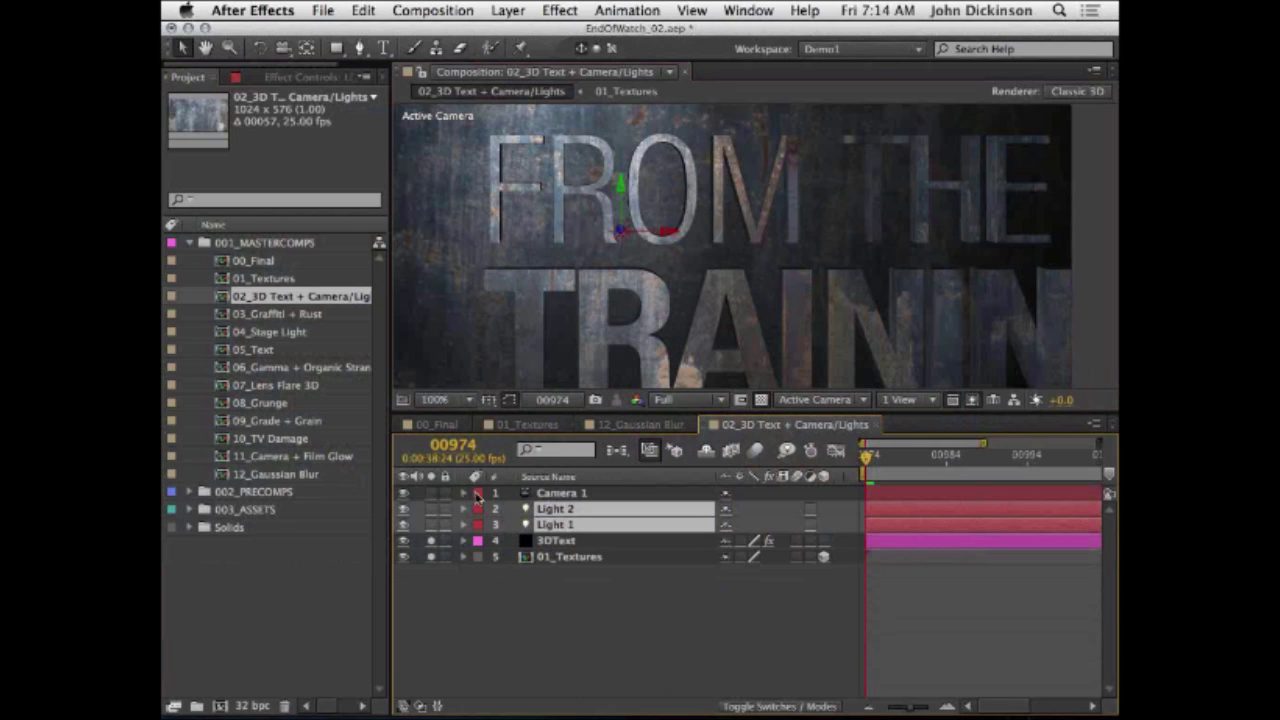
{"action": "left_click", "coordinate": [550, 543]}
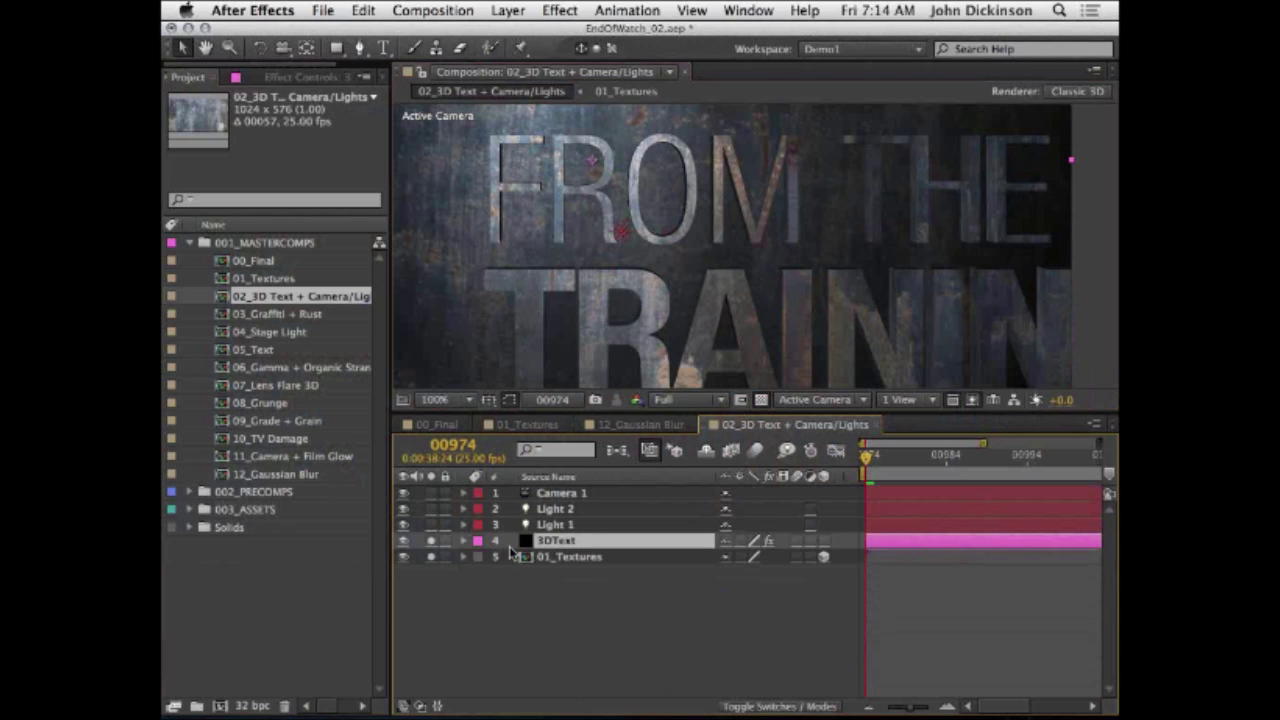
{"action": "key", "text": "e"}
{"action": "left_click", "coordinate": [558, 576]}
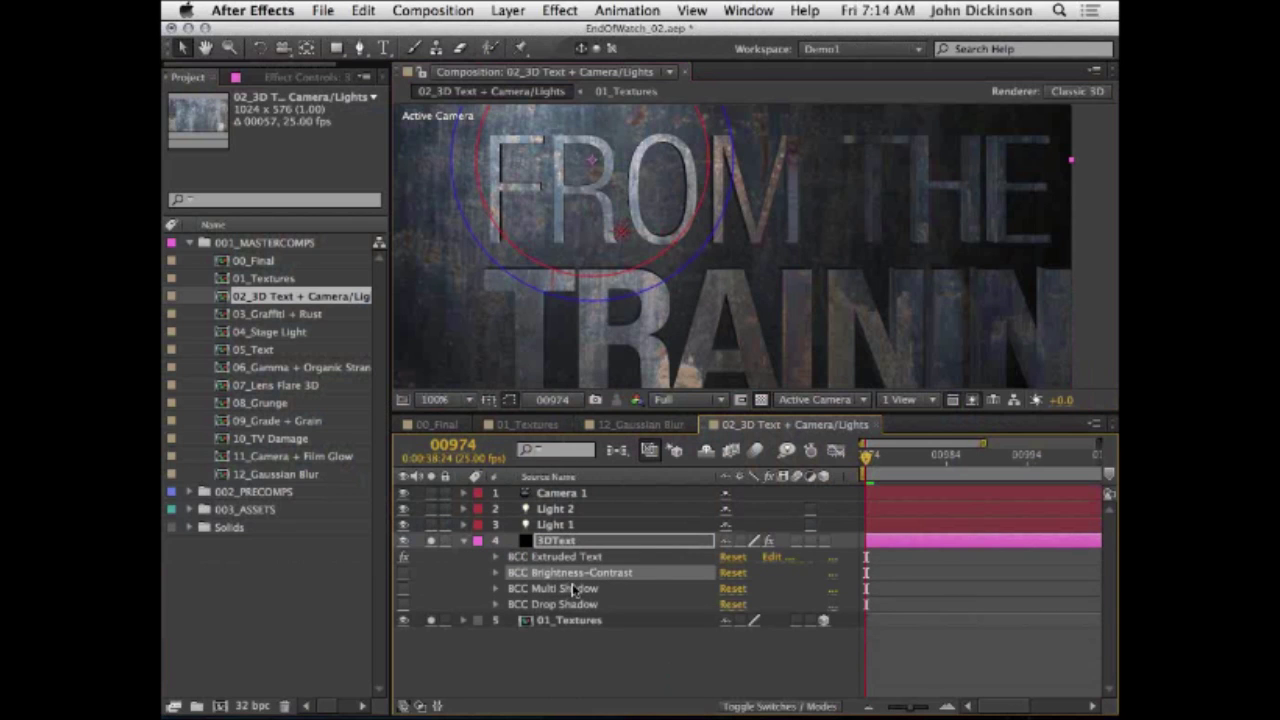
{"action": "left_click", "coordinate": [403, 574]}
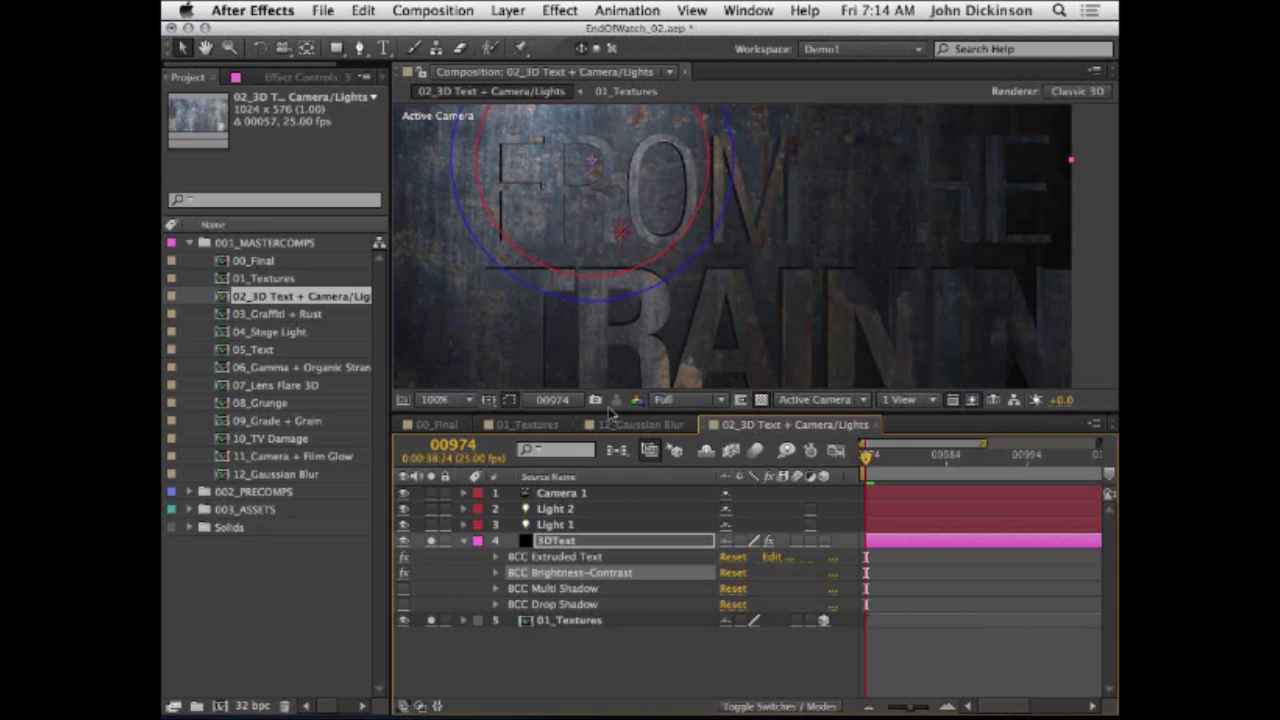
Step: Compare the title with and without BCC Brightness-Contrast several times, leaving the effect on
{"action": "left_click", "coordinate": [404, 573]}
{"action": "left_click", "coordinate": [404, 573]}
{"action": "left_click", "coordinate": [404, 573]}
{"action": "left_click", "coordinate": [404, 573]}
{"action": "left_click", "coordinate": [404, 574]}
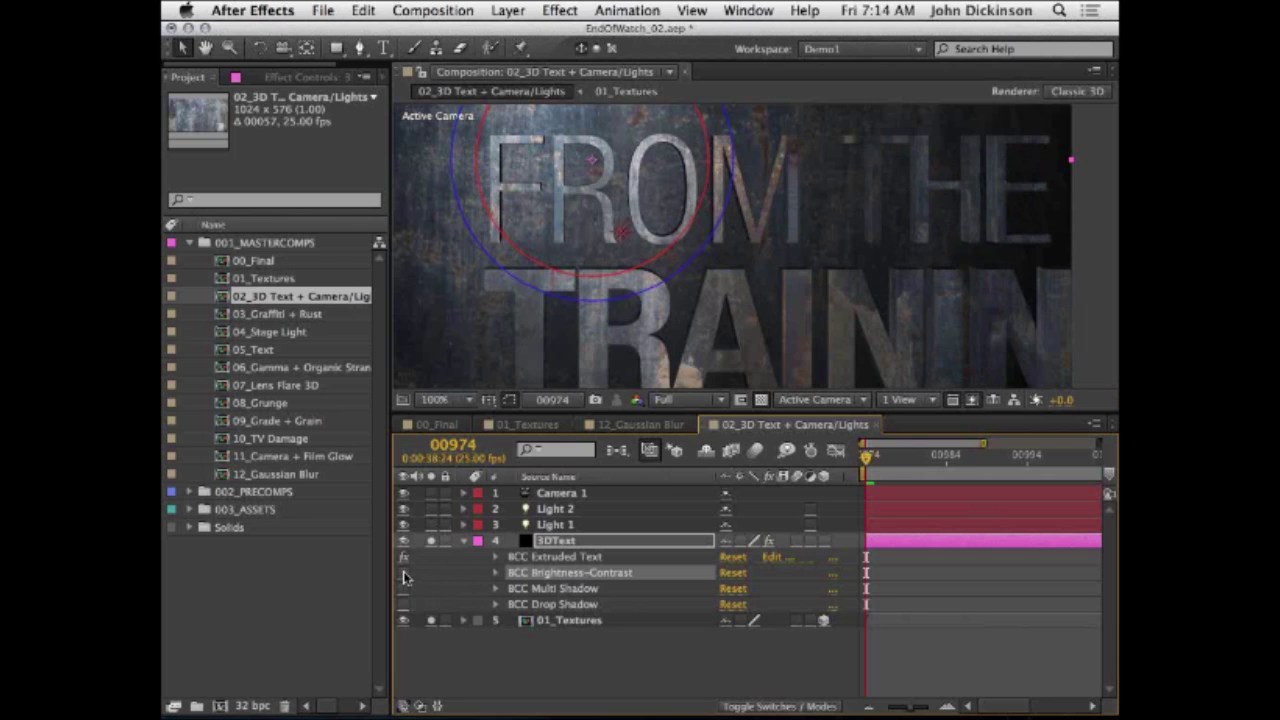
{"action": "left_click", "coordinate": [404, 574]}
{"action": "left_click", "coordinate": [404, 574]}
{"action": "left_click", "coordinate": [404, 574]}
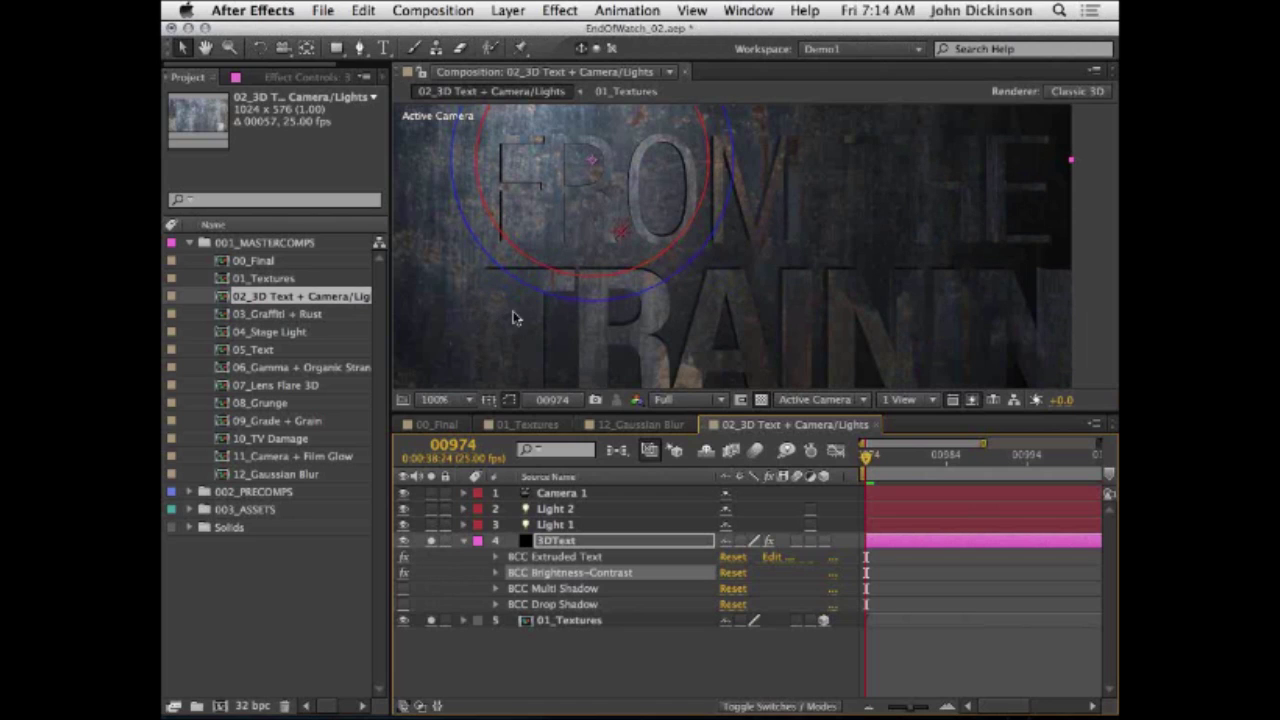
Step: Enable BCC Multi Shadow on the 3DText layer and inspect the letter edges at 200%
{"action": "left_click", "coordinate": [586, 590]}
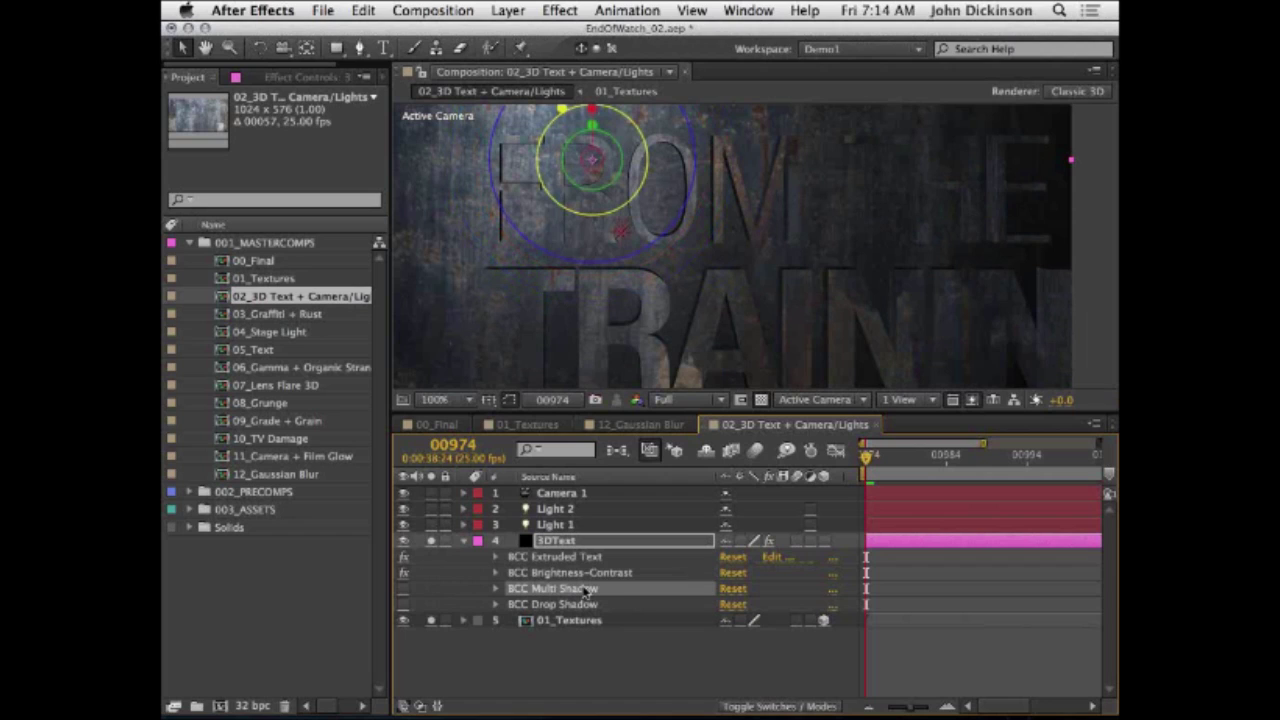
{"action": "key", "text": "super+s"}
{"action": "left_click", "coordinate": [403, 603]}
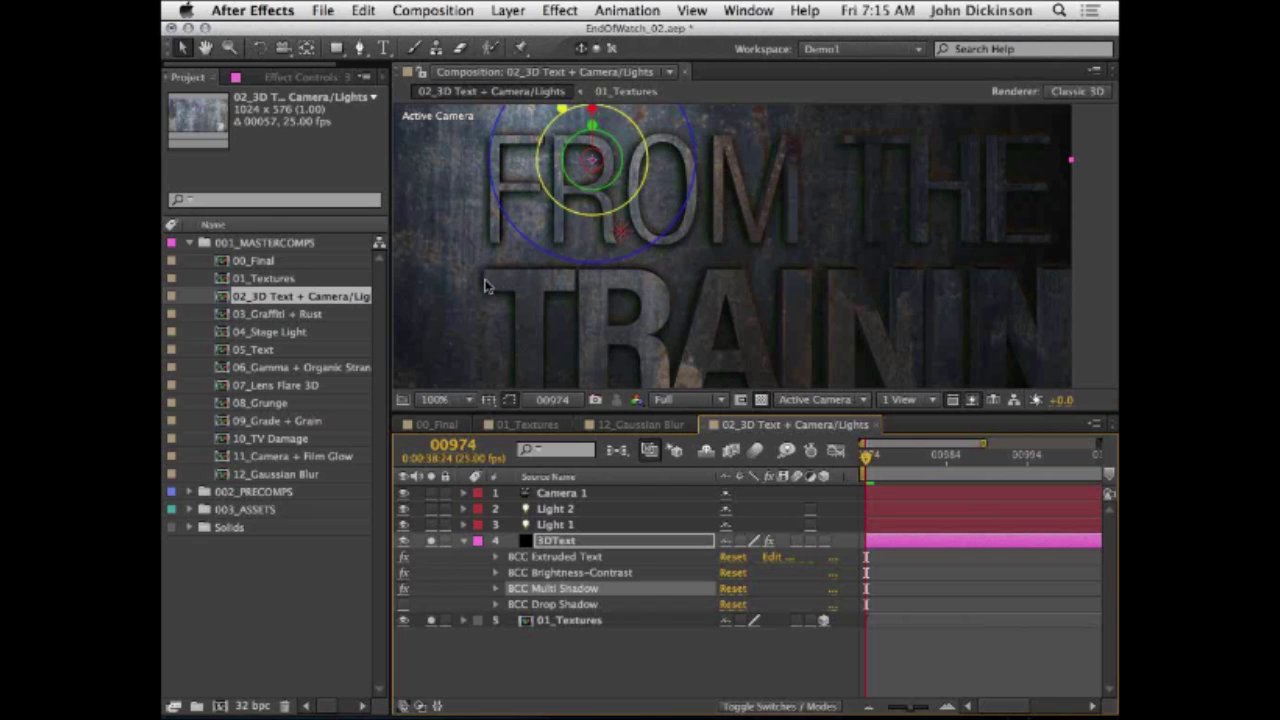
{"action": "scroll", "coordinate": [481, 281], "scroll_direction": "up", "scroll_amount": 1}
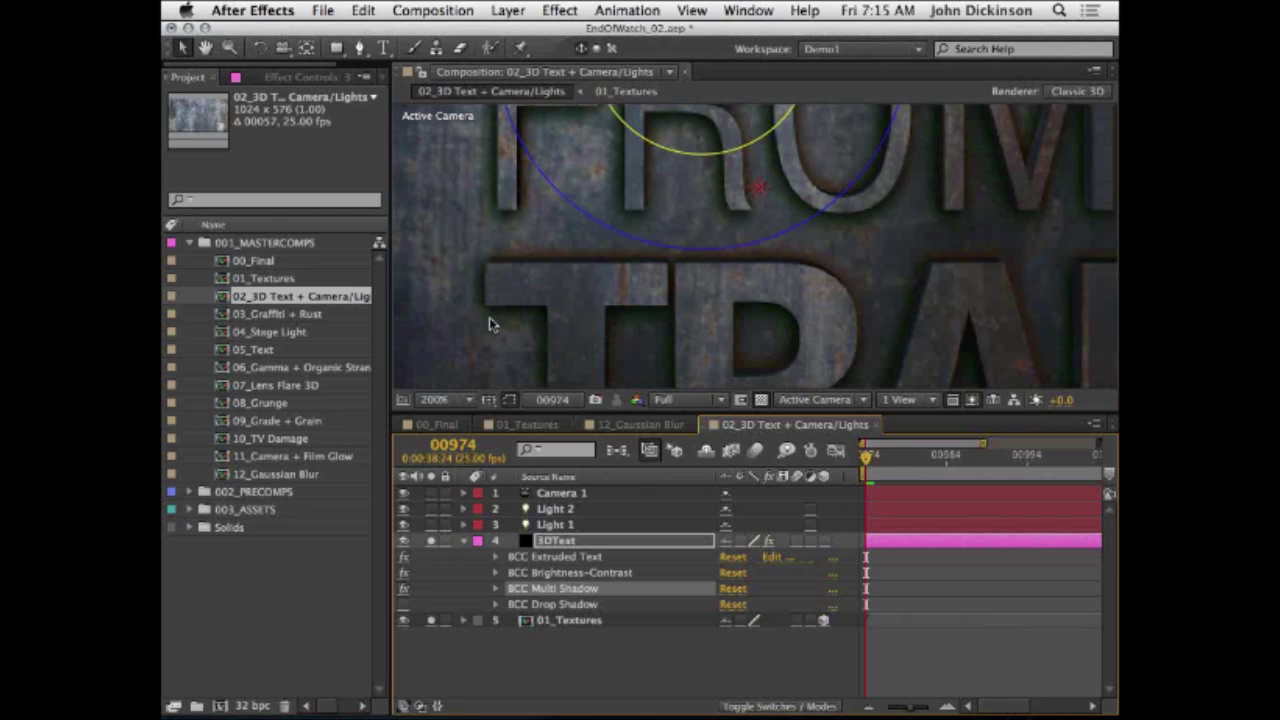
Step: Examine the BCC Multi Shadow settings for Shadows 1, 2 and 3 in widened effect controls
{"action": "left_click", "coordinate": [303, 77]}
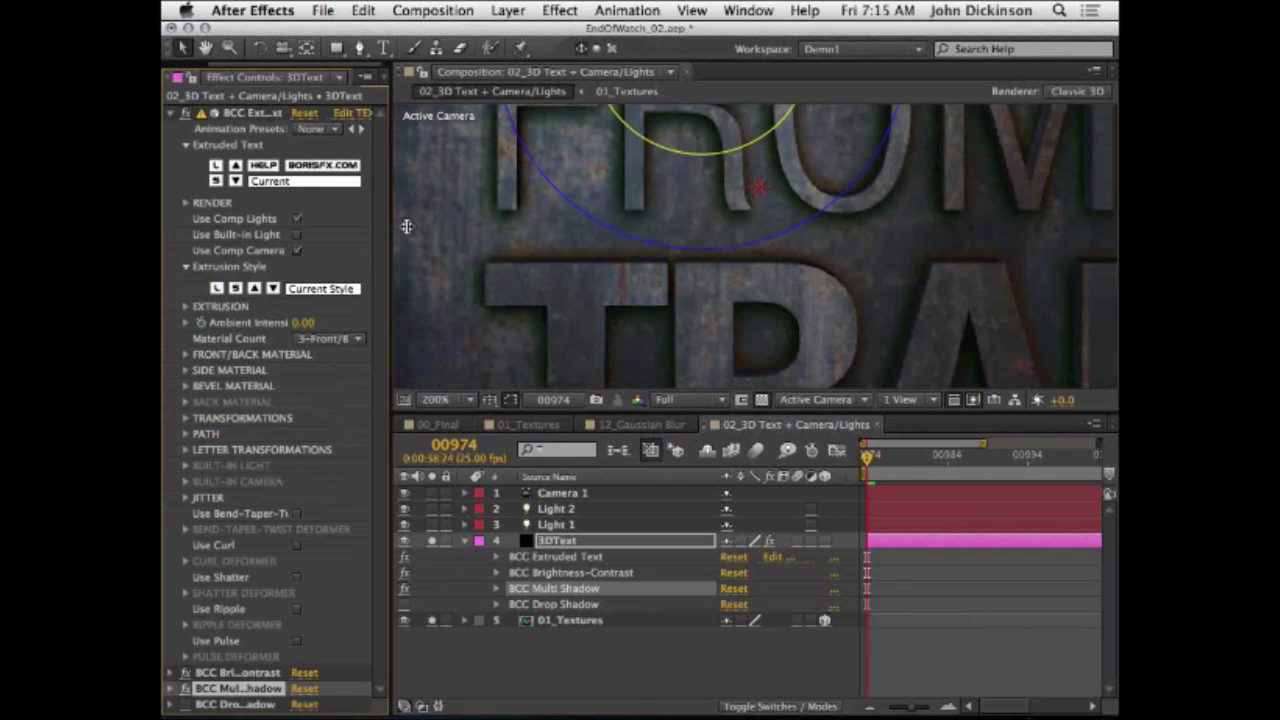
{"action": "left_click_drag", "start_coordinate": [407, 226], "coordinate": [467, 229]}
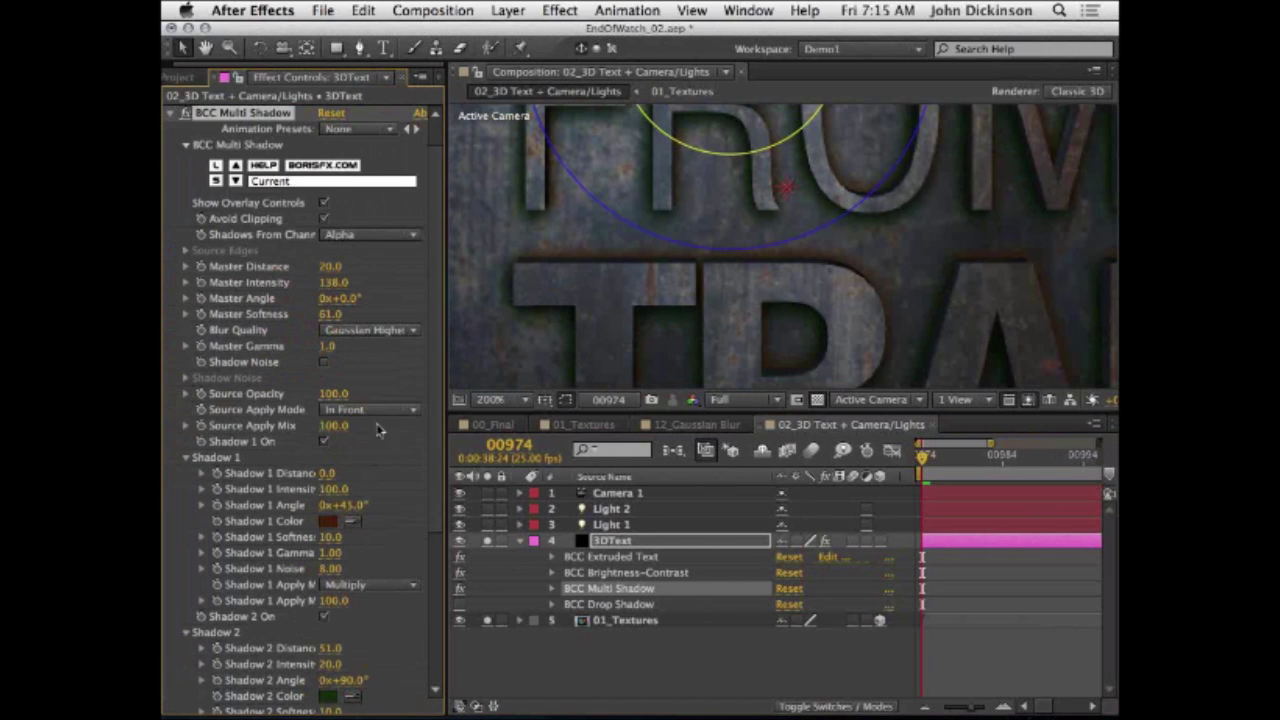
{"action": "scroll", "coordinate": [437, 337], "scroll_direction": "down", "scroll_amount": 5}
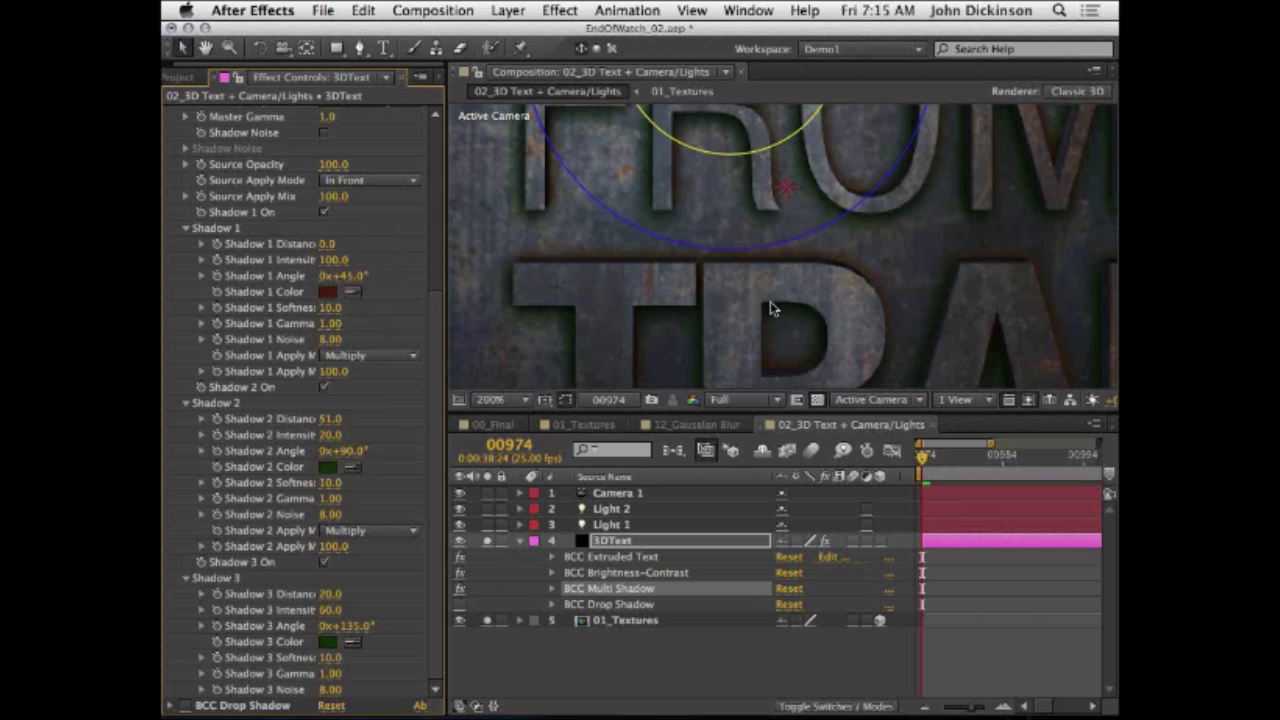
Step: Reframe the title at 100% and enable BCC Drop Shadow on the 3DText layer
{"action": "key", "text": "comma"}
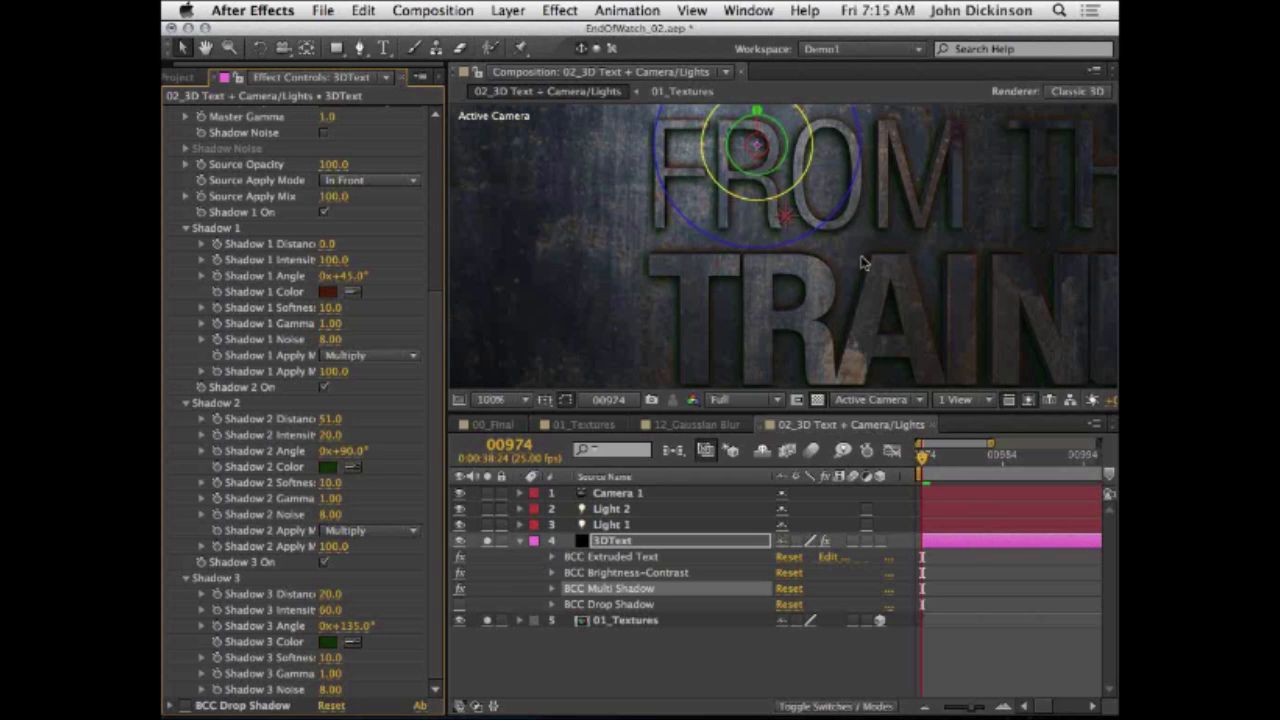
{"action": "key", "text": "h"}
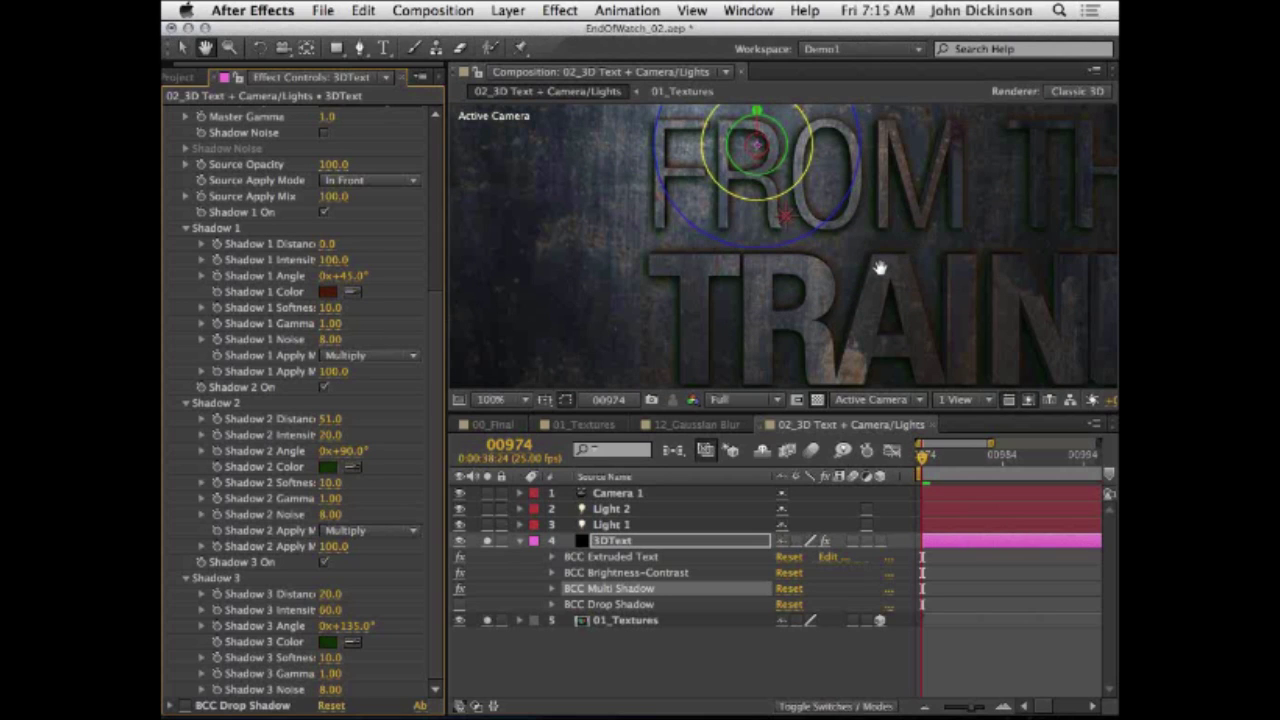
{"action": "left_click_drag", "start_coordinate": [876, 268], "coordinate": [790, 284]}
{"action": "key", "text": "v"}
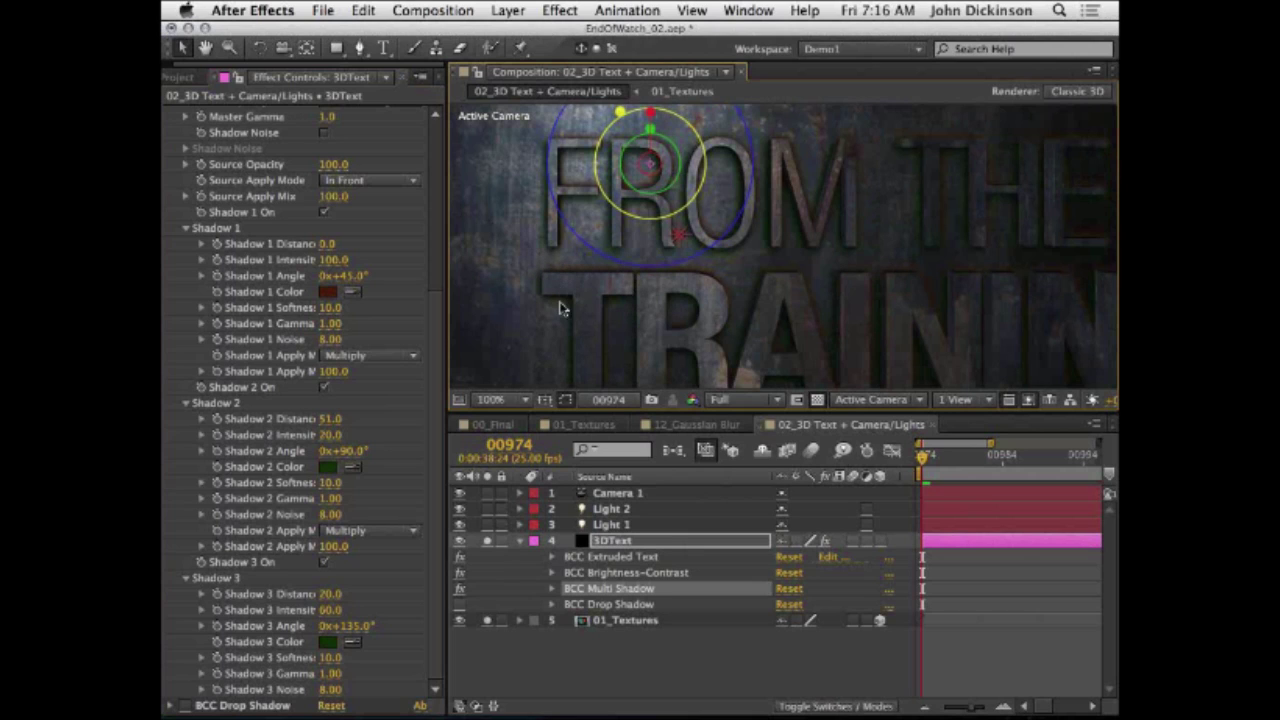
{"action": "left_click", "coordinate": [606, 605]}
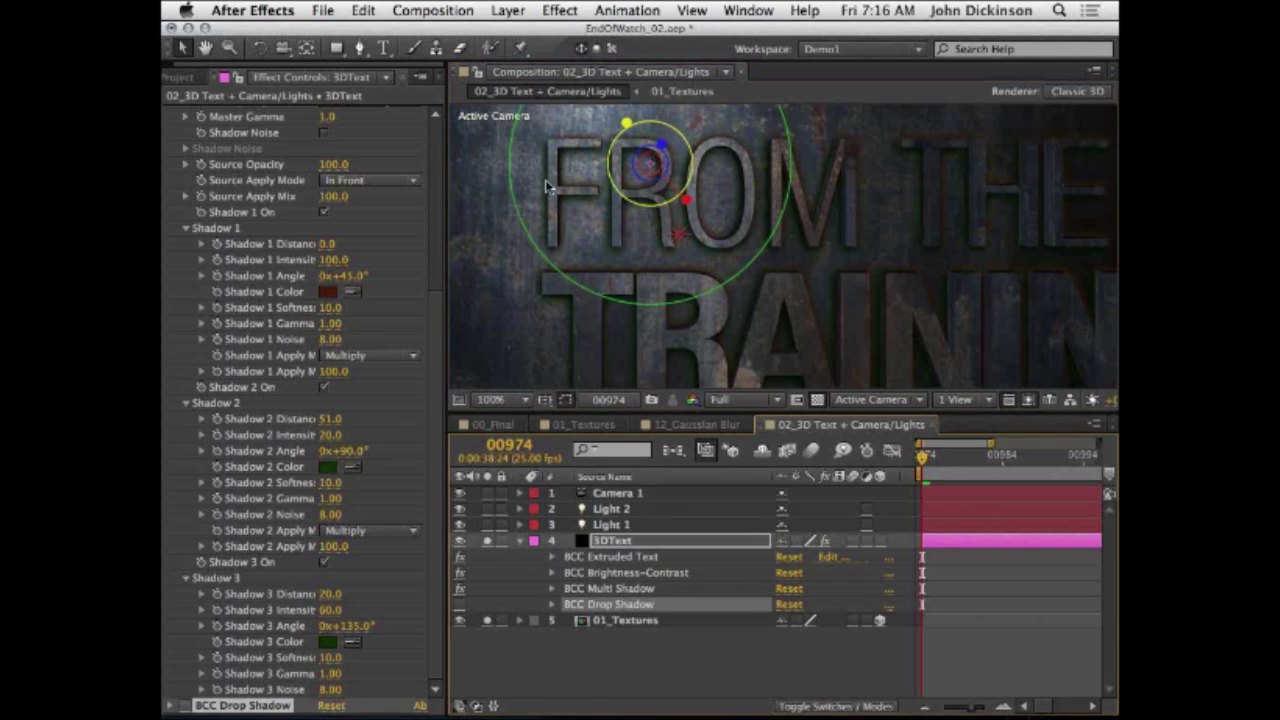
{"action": "left_click", "coordinate": [460, 604]}
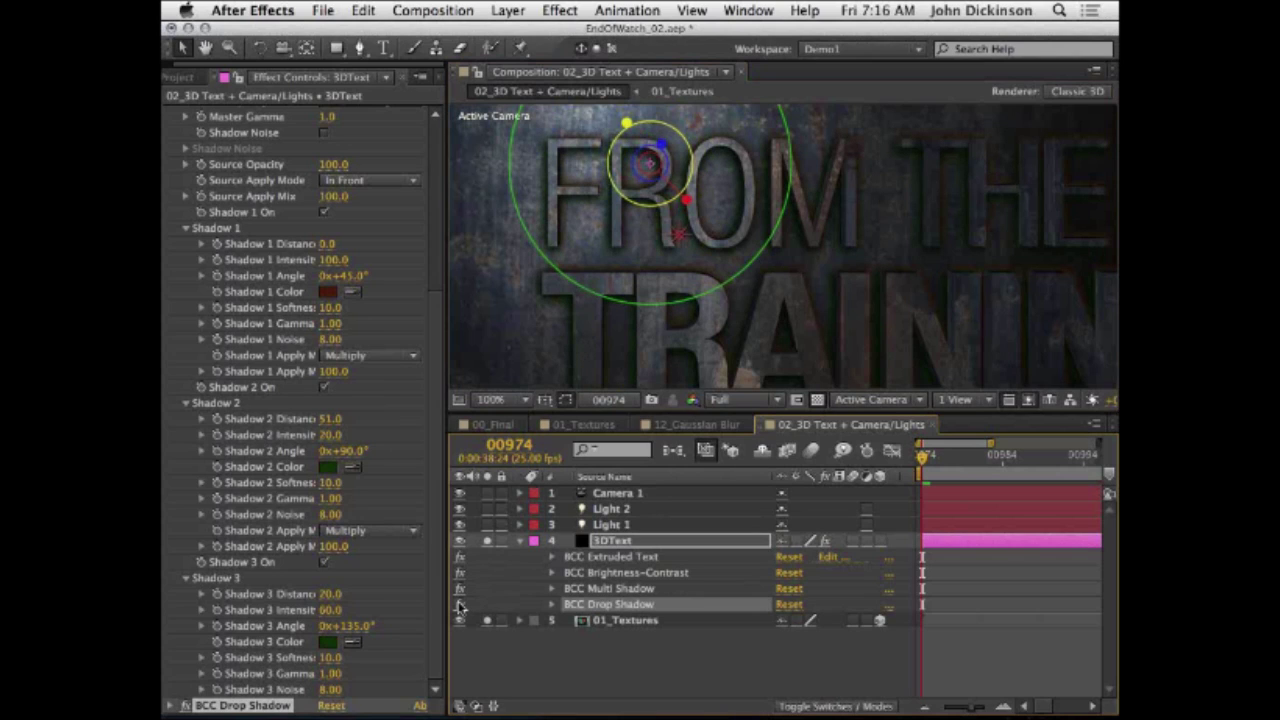
Step: Compare the title with and without BCC Drop Shadow several times, leaving the effect on
{"action": "left_click", "coordinate": [460, 604]}
{"action": "left_click", "coordinate": [460, 604]}
{"action": "left_click", "coordinate": [460, 605]}
{"action": "left_click", "coordinate": [460, 605]}
{"action": "left_click", "coordinate": [460, 605]}
Step: Inspect the shadowed title in the whole frame at 50% and at 100% in the maximized viewer, then restore the panel layout
{"action": "scroll", "coordinate": [835, 230], "scroll_direction": "down", "scroll_amount": 2}
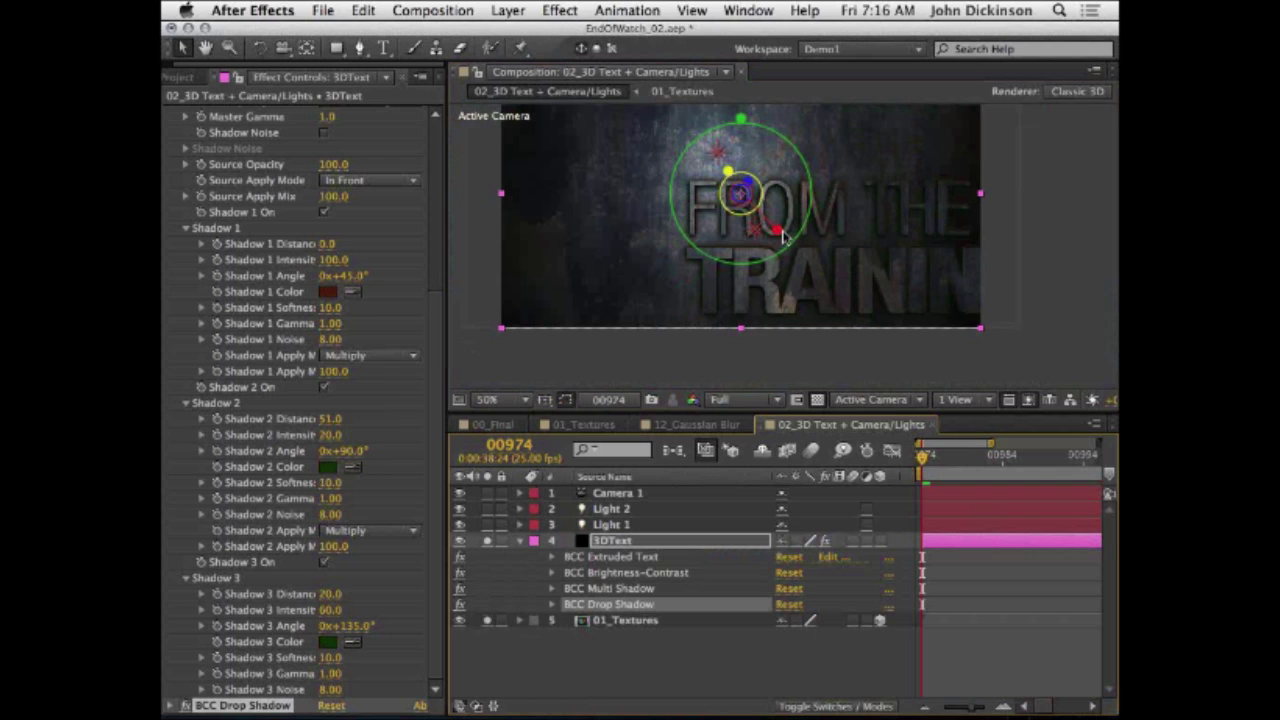
{"action": "scroll", "coordinate": [806, 289], "scroll_direction": "up", "scroll_amount": 2}
{"action": "scroll", "coordinate": [806, 289], "scroll_direction": "down", "scroll_amount": 2}
{"action": "key", "text": "grave"}
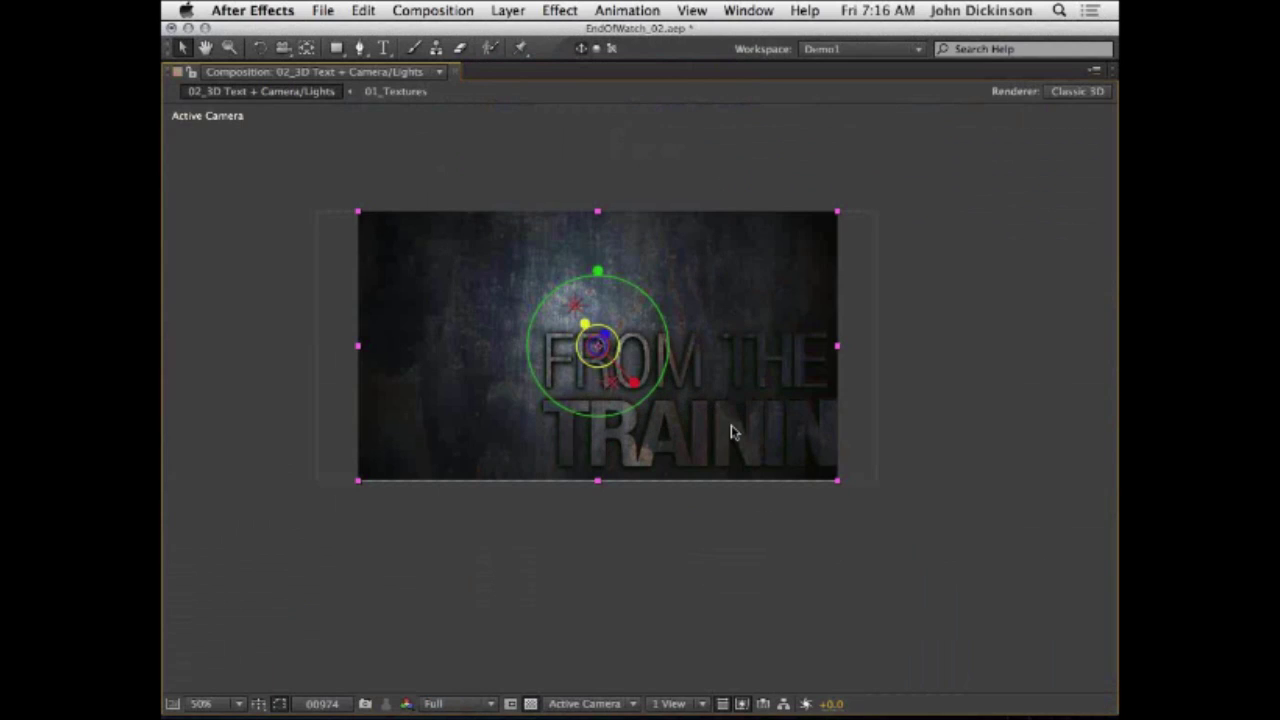
{"action": "key", "text": "period"}
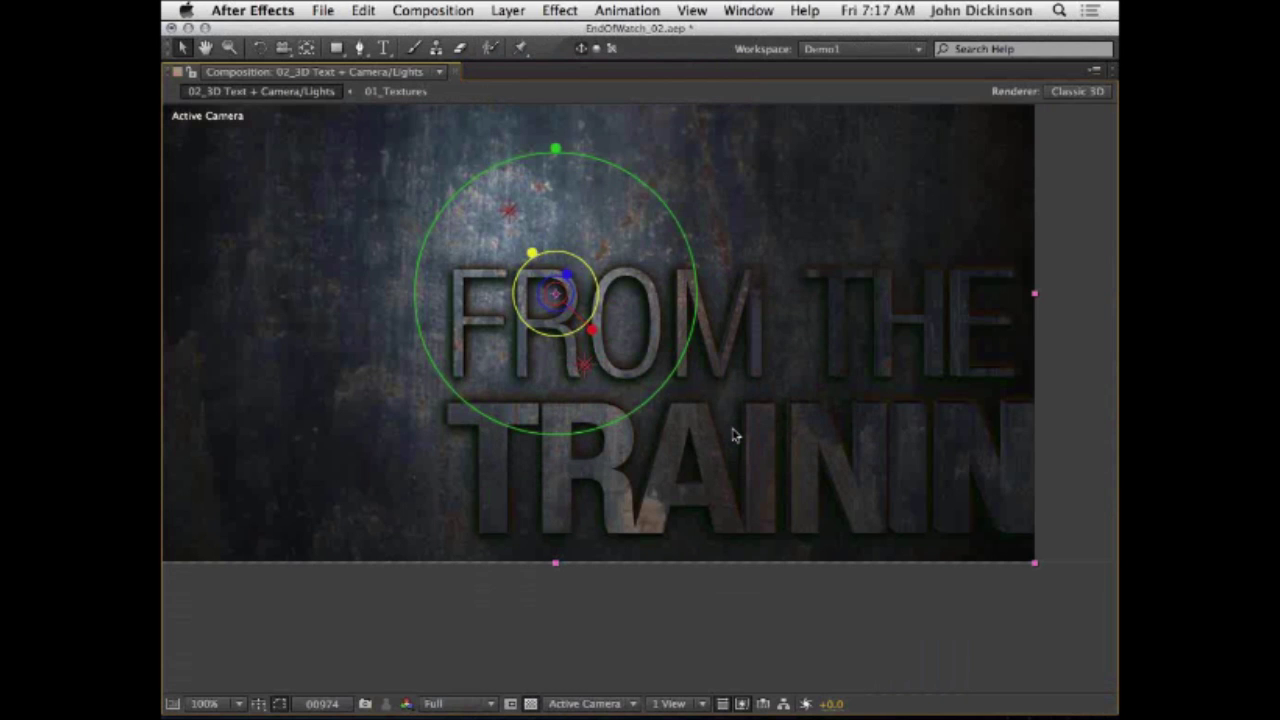
{"action": "key", "text": "grave"}
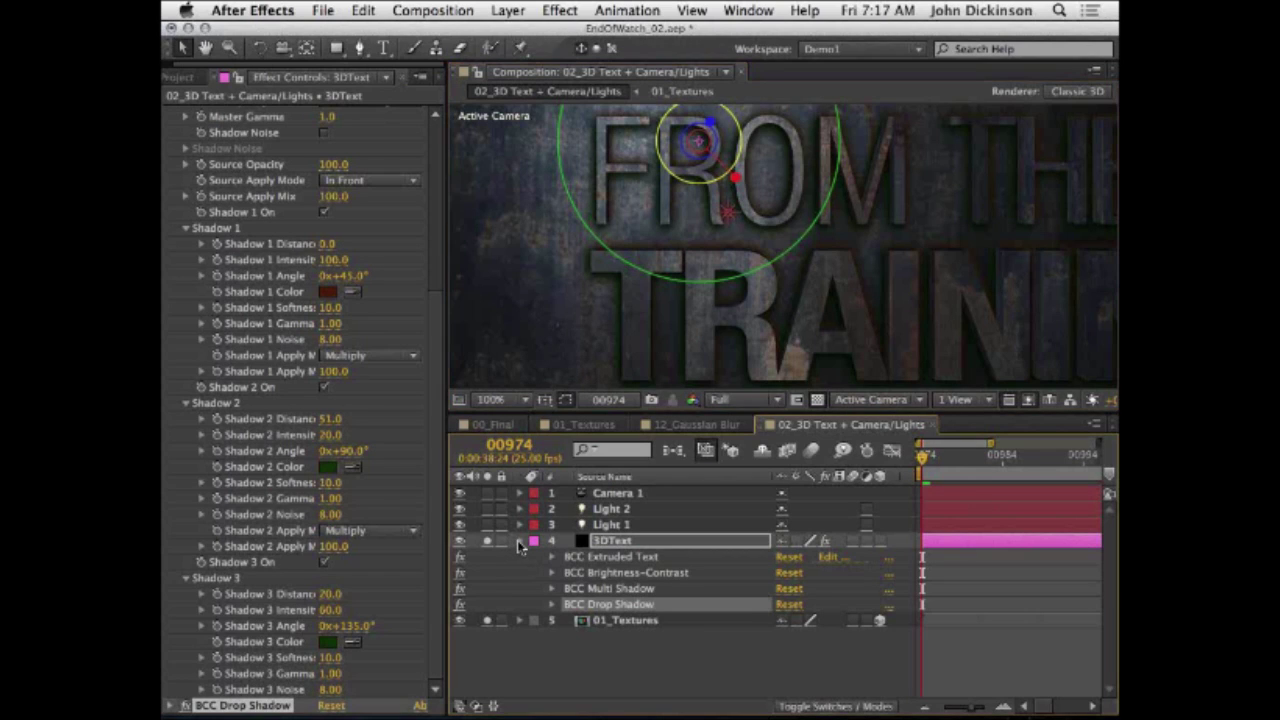
Step: Collapse the 3DText layer, open the 03_Graffiti + Rust composition and inspect it in the maximized viewer
{"action": "left_click", "coordinate": [518, 541]}
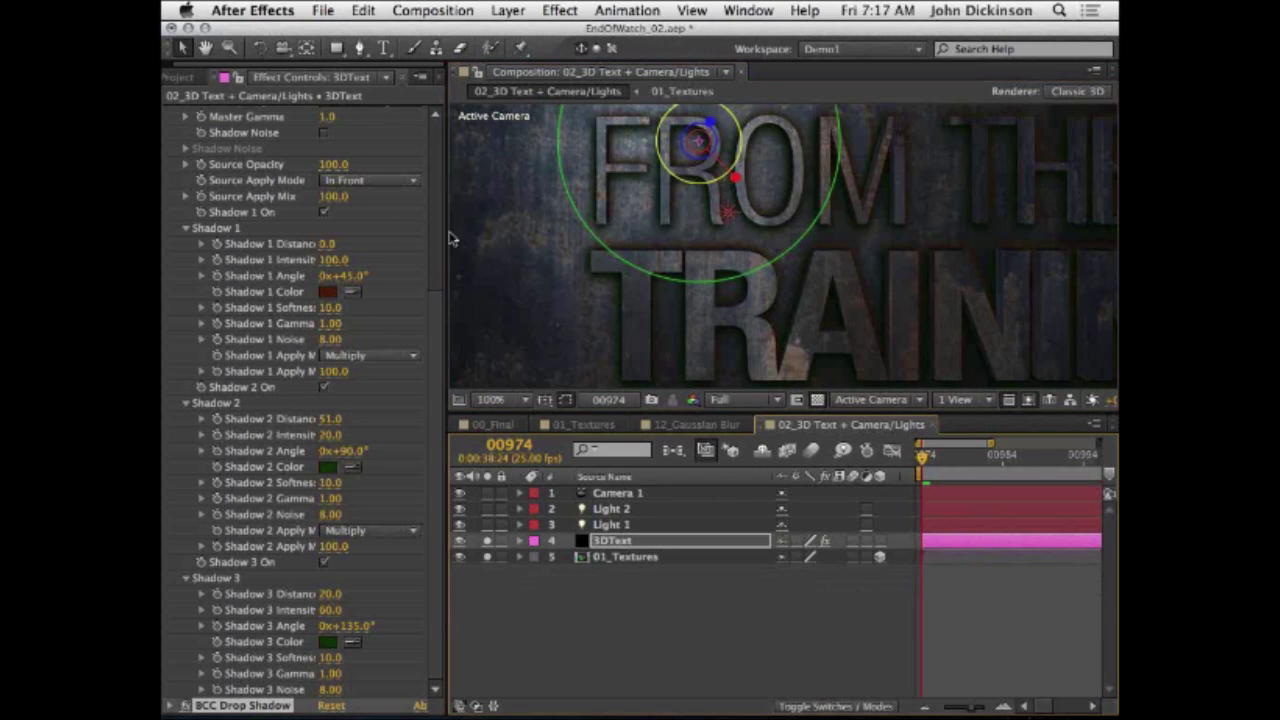
{"action": "left_click", "coordinate": [177, 77]}
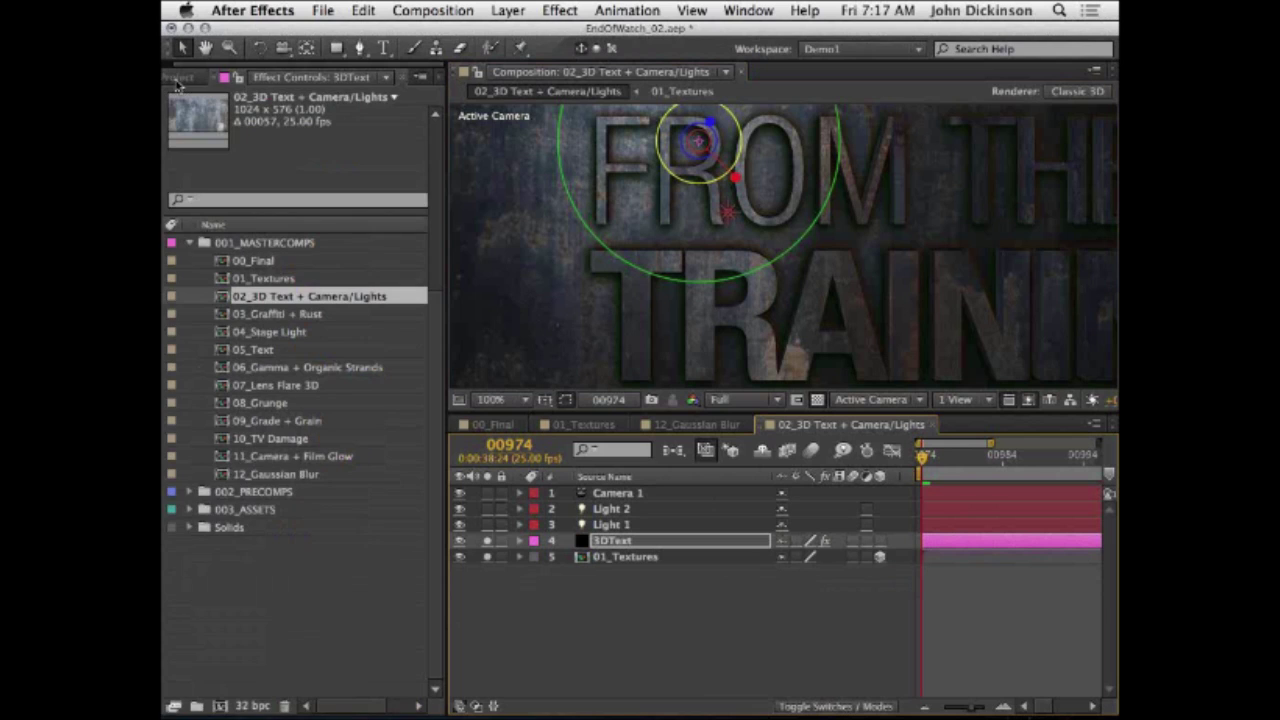
{"action": "double_click", "coordinate": [224, 316]}
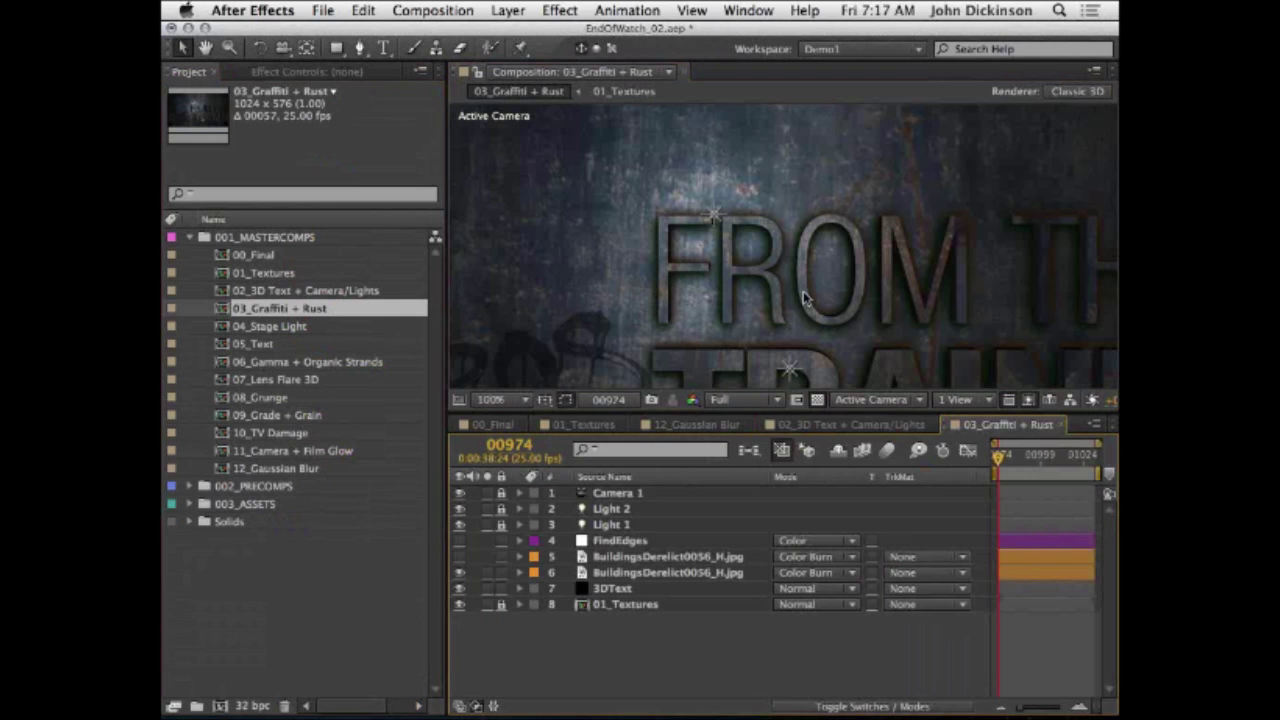
{"action": "key", "text": "grave"}
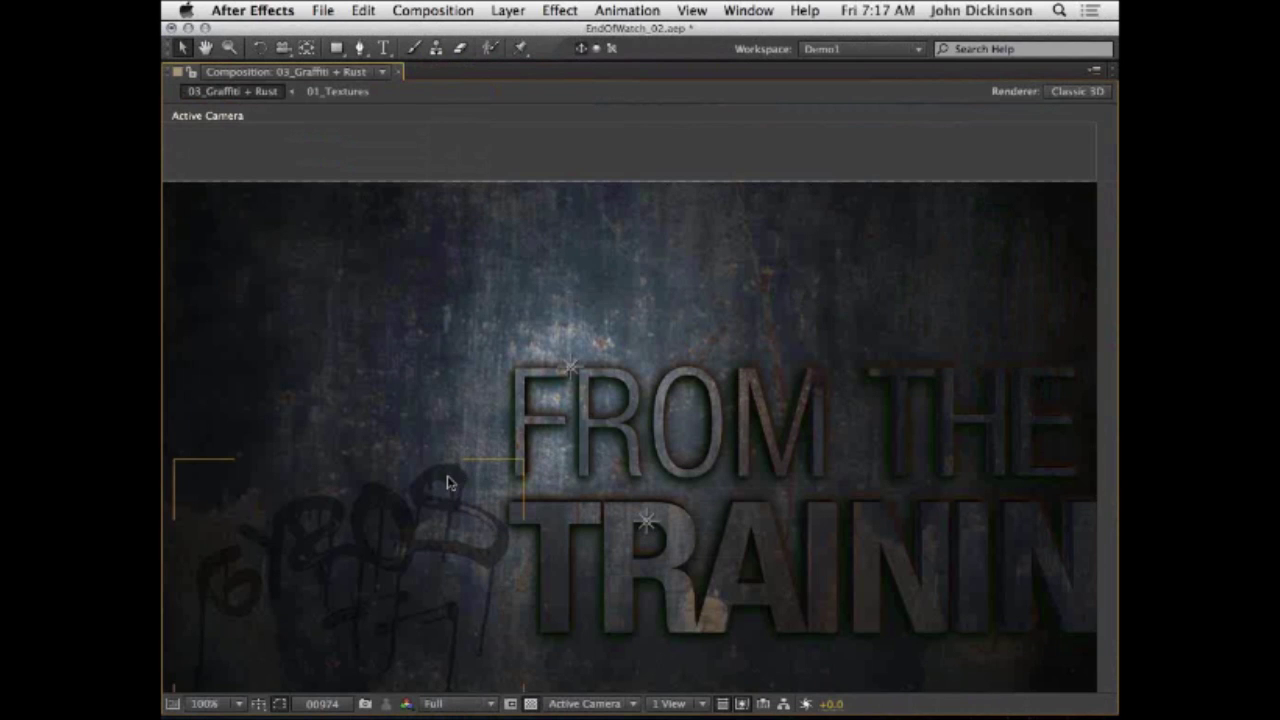
{"action": "left_click", "coordinate": [506, 334]}
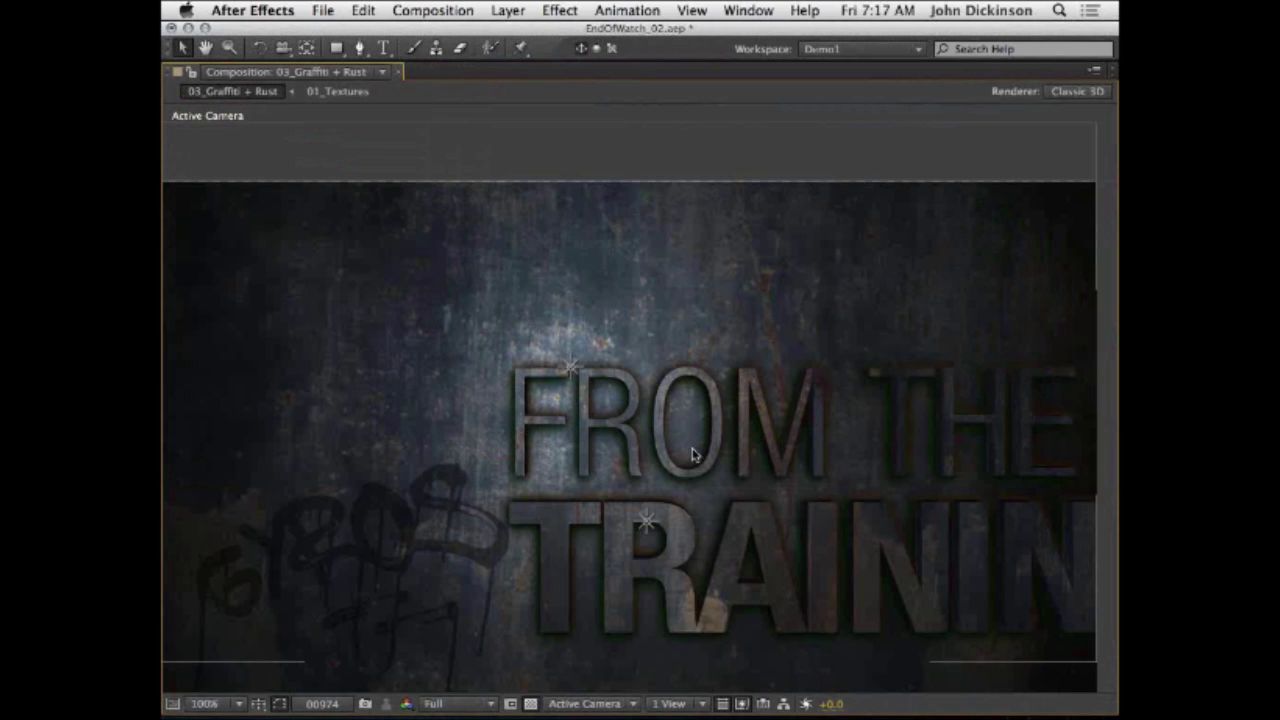
{"action": "key", "text": "grave"}
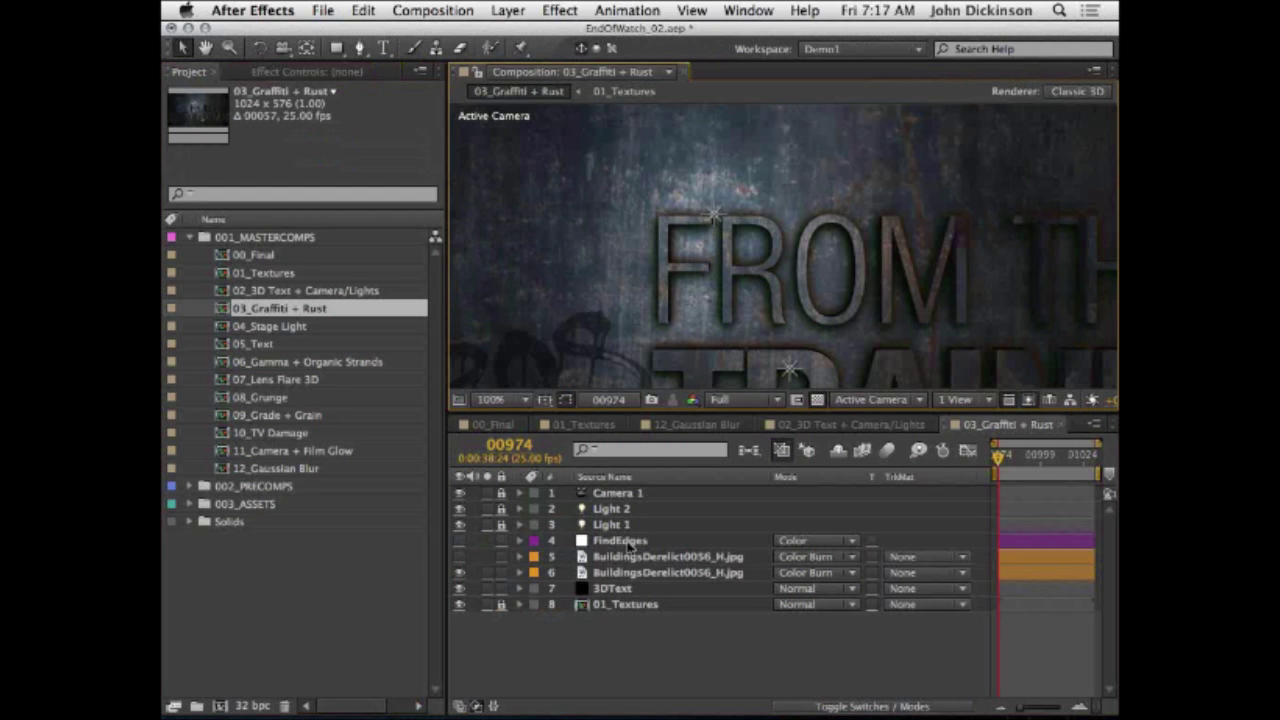
Step: Make the upper BuildingsDerelict0056_H.jpg layer visible and solo both graffiti layers to view them in isolation
{"action": "left_click", "coordinate": [645, 572]}
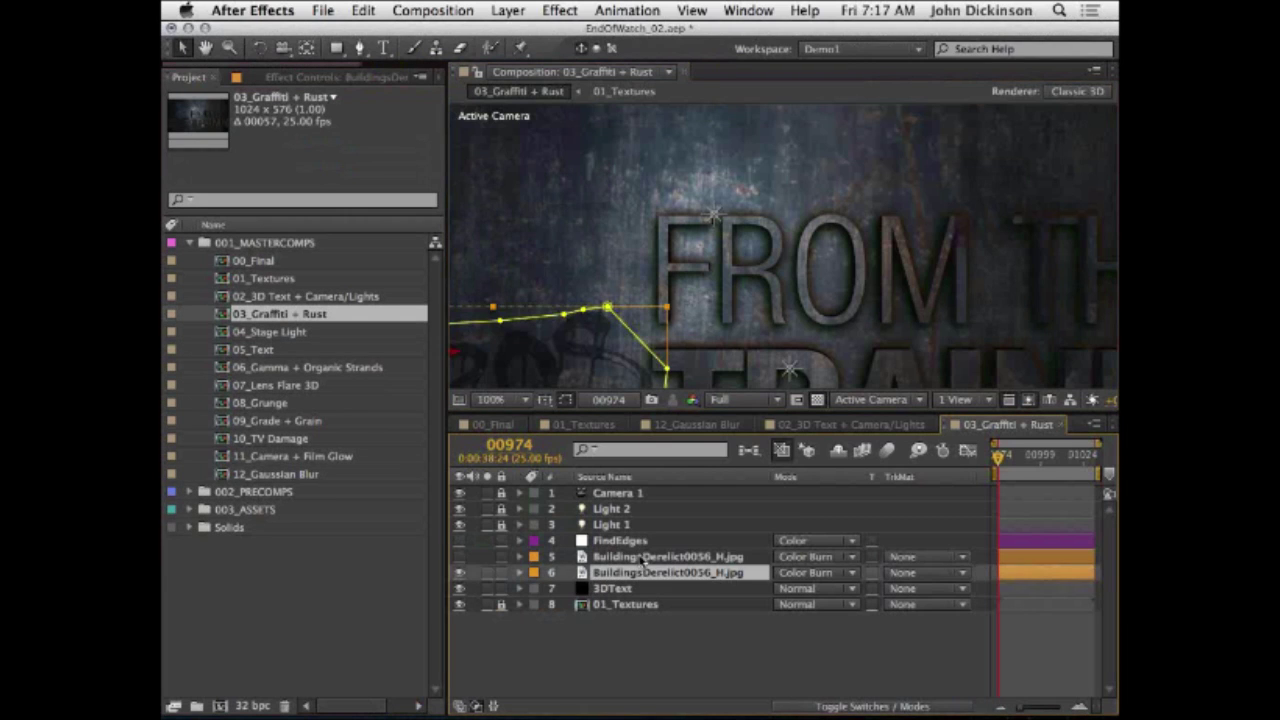
{"action": "left_click", "coordinate": [643, 557]}
{"action": "left_click", "coordinate": [459, 556]}
{"action": "left_click_drag", "start_coordinate": [486, 556], "coordinate": [487, 572]}
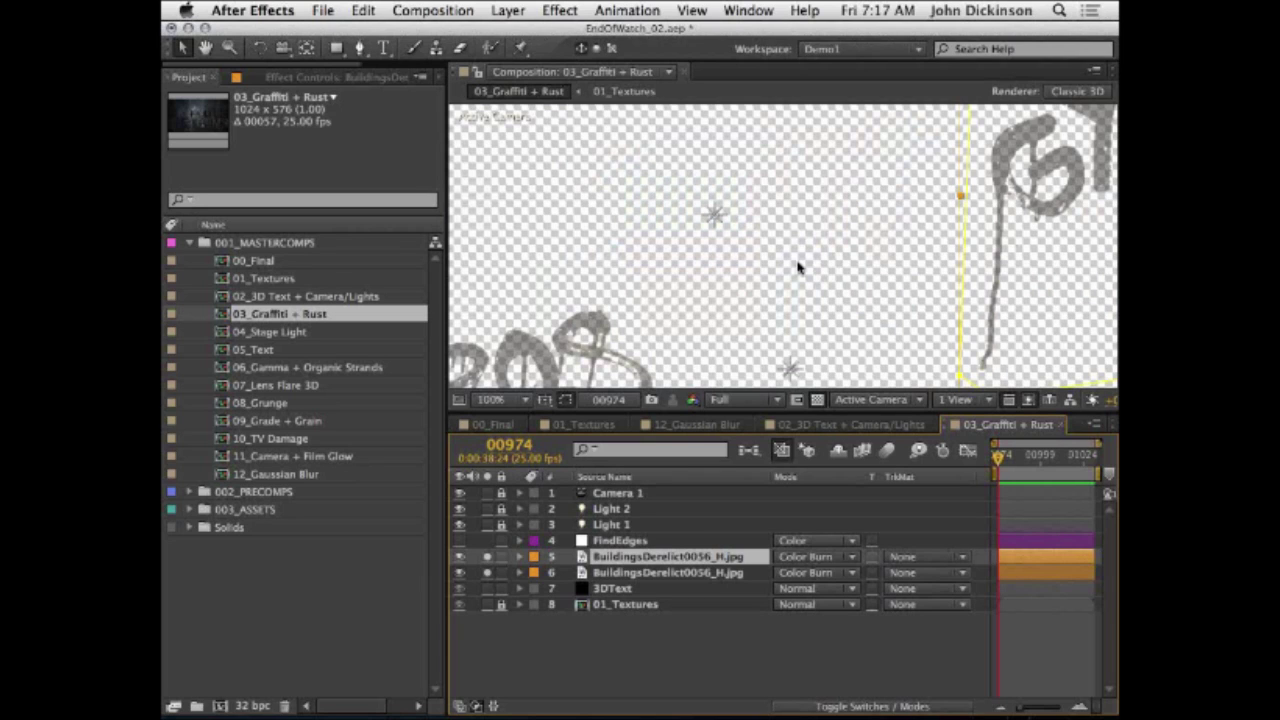
{"action": "scroll", "coordinate": [813, 282], "scroll_direction": "down", "scroll_amount": 4}
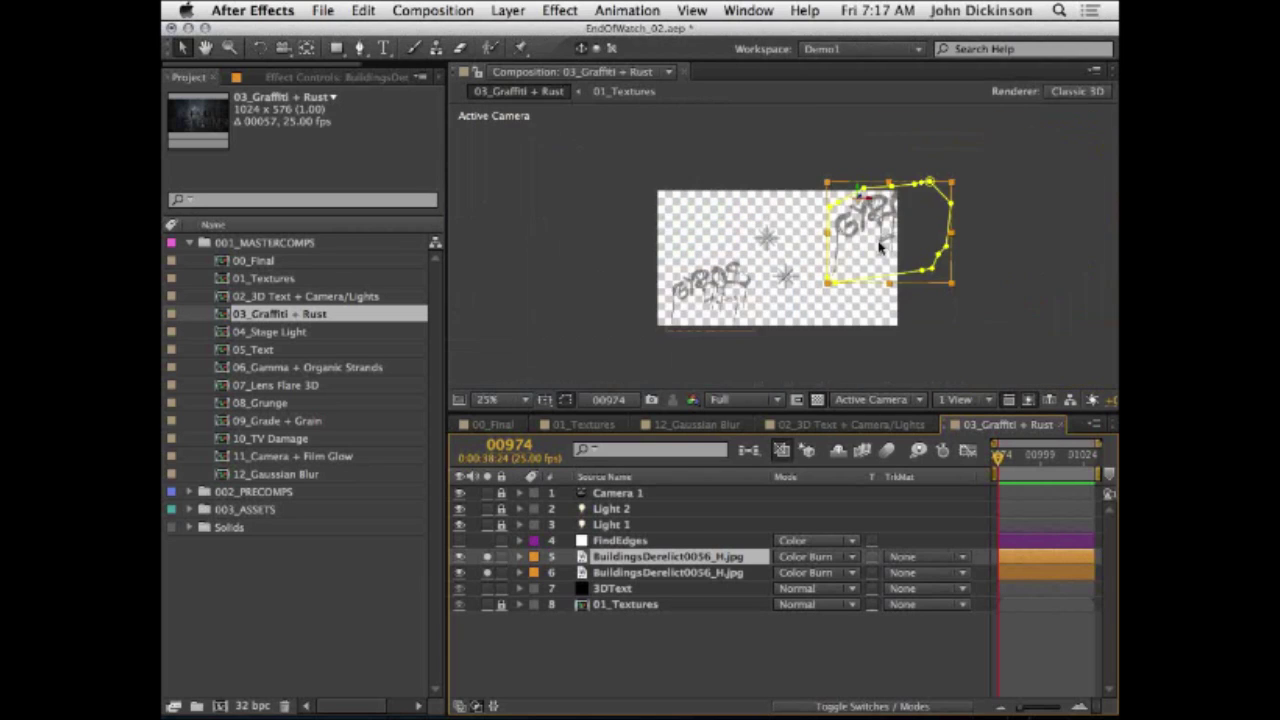
{"action": "scroll", "coordinate": [798, 275], "scroll_direction": "up", "scroll_amount": 1}
{"action": "scroll", "coordinate": [797, 273], "scroll_direction": "down", "scroll_amount": 1}
{"action": "scroll", "coordinate": [797, 273], "scroll_direction": "up", "scroll_amount": 1}
{"action": "scroll", "coordinate": [673, 314], "scroll_direction": "up", "scroll_amount": 1}
{"action": "key", "text": "h"}
{"action": "left_click_drag", "start_coordinate": [692, 227], "coordinate": [778, 163]}
Step: Open the upper graffiti layer's source photo in the Layer viewer and examine the graffiti up close at 50%
{"action": "double_click", "coordinate": [584, 558]}
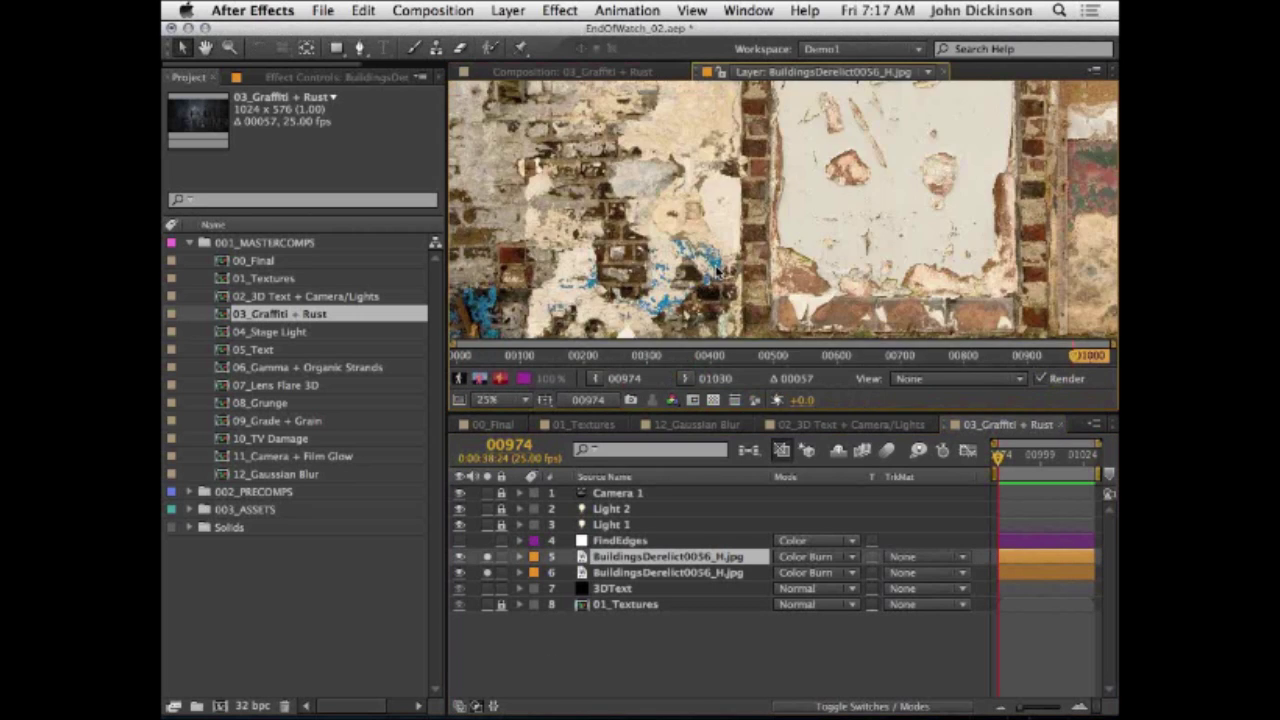
{"action": "key", "text": "comma"}
{"action": "key", "text": "grave"}
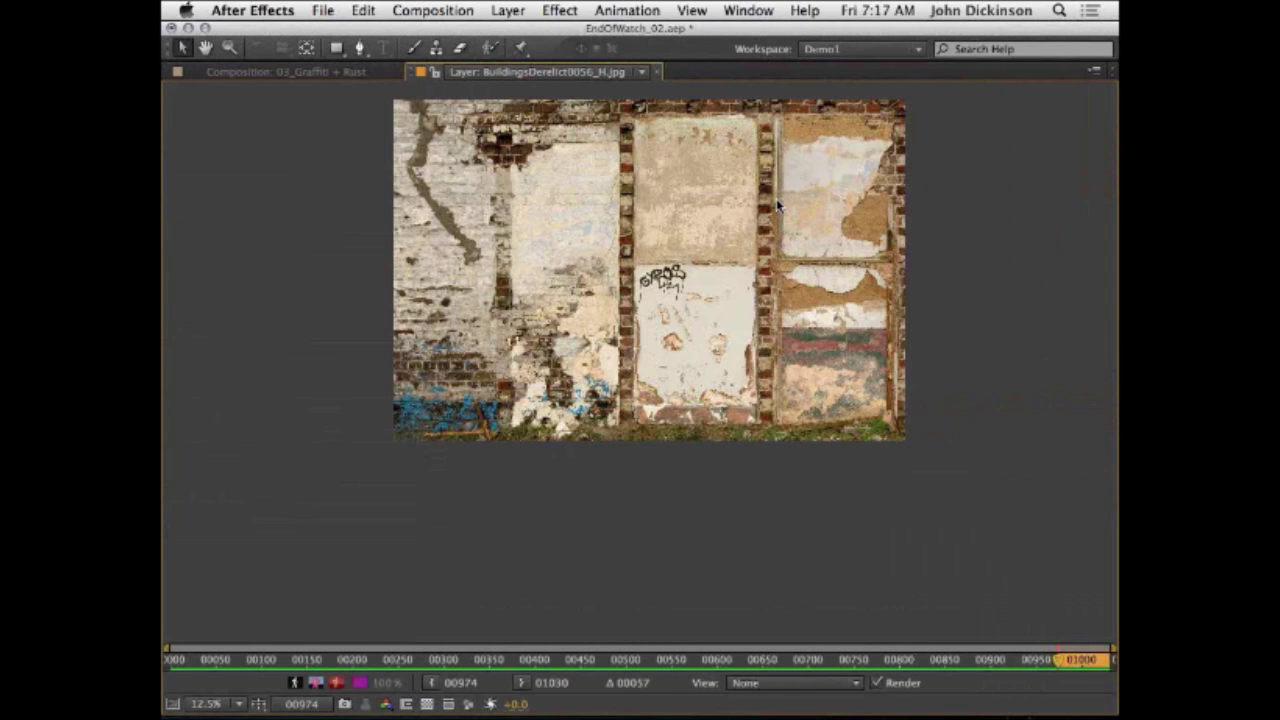
{"action": "key", "text": "period"}
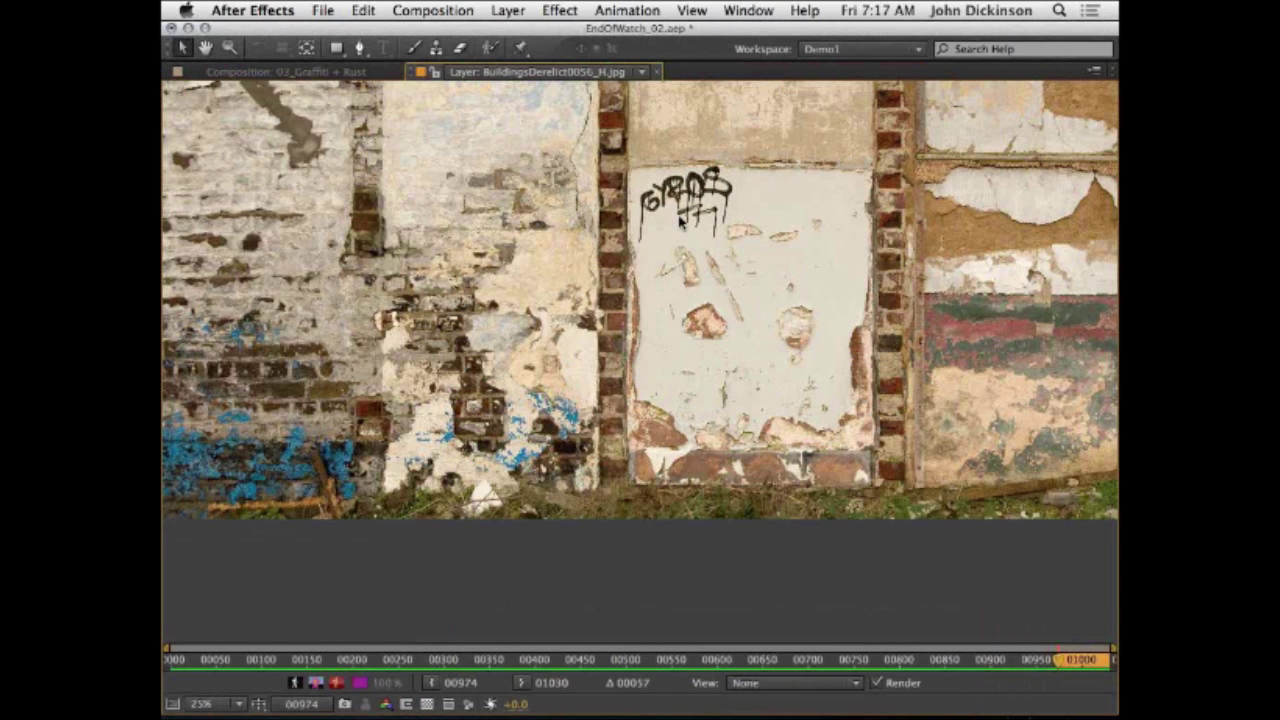
{"action": "key", "text": "period"}
{"action": "key", "text": "space"}
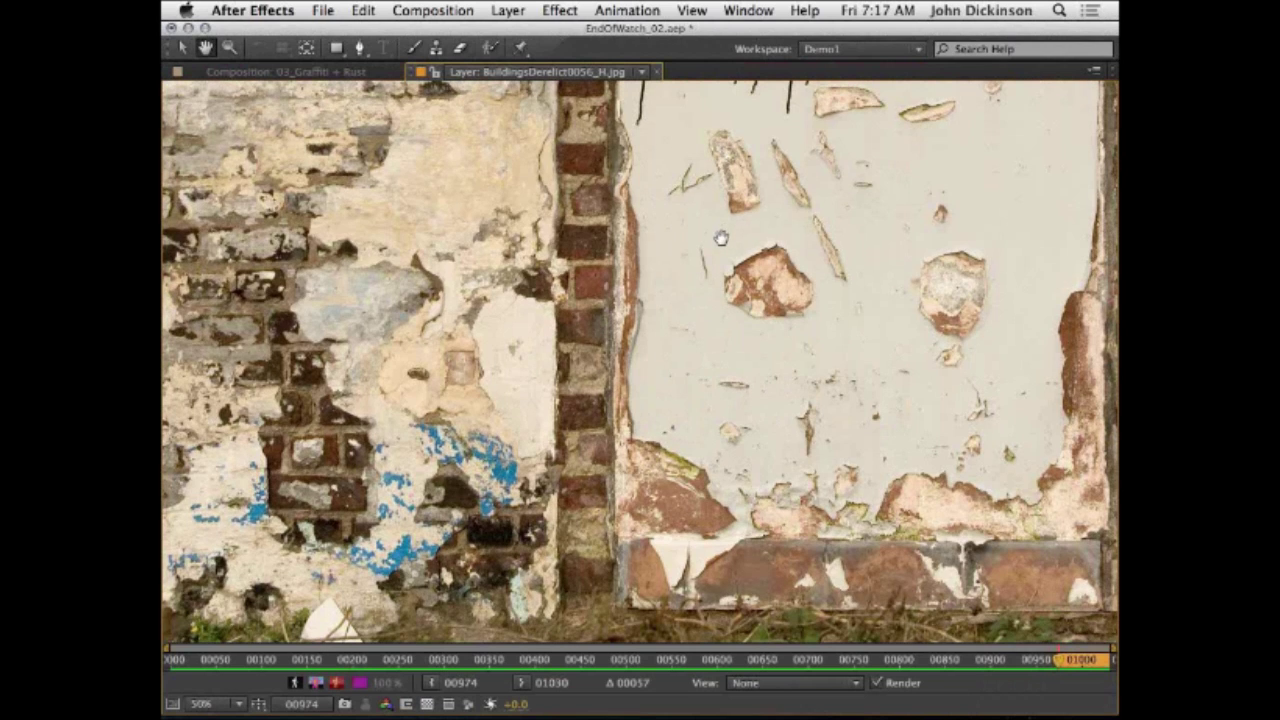
{"action": "left_click_drag", "start_coordinate": [720, 238], "coordinate": [703, 491]}
{"action": "key", "text": "v"}
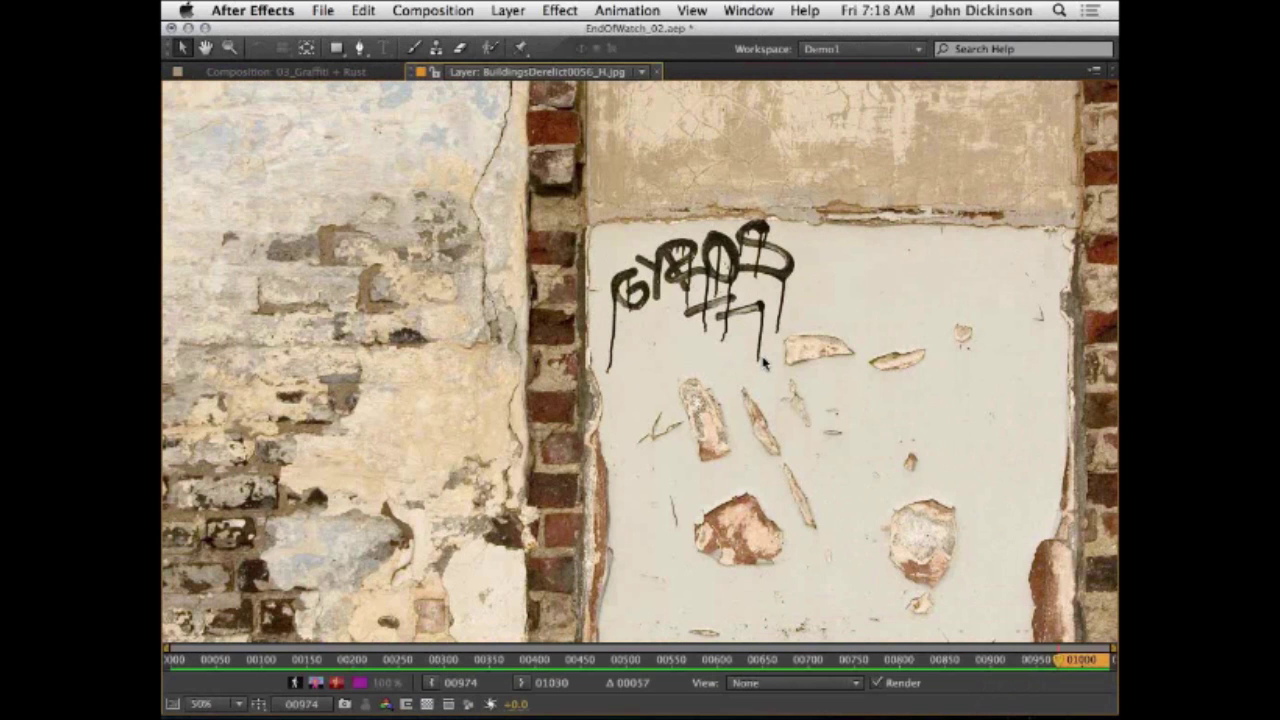
{"action": "key", "text": "grave"}
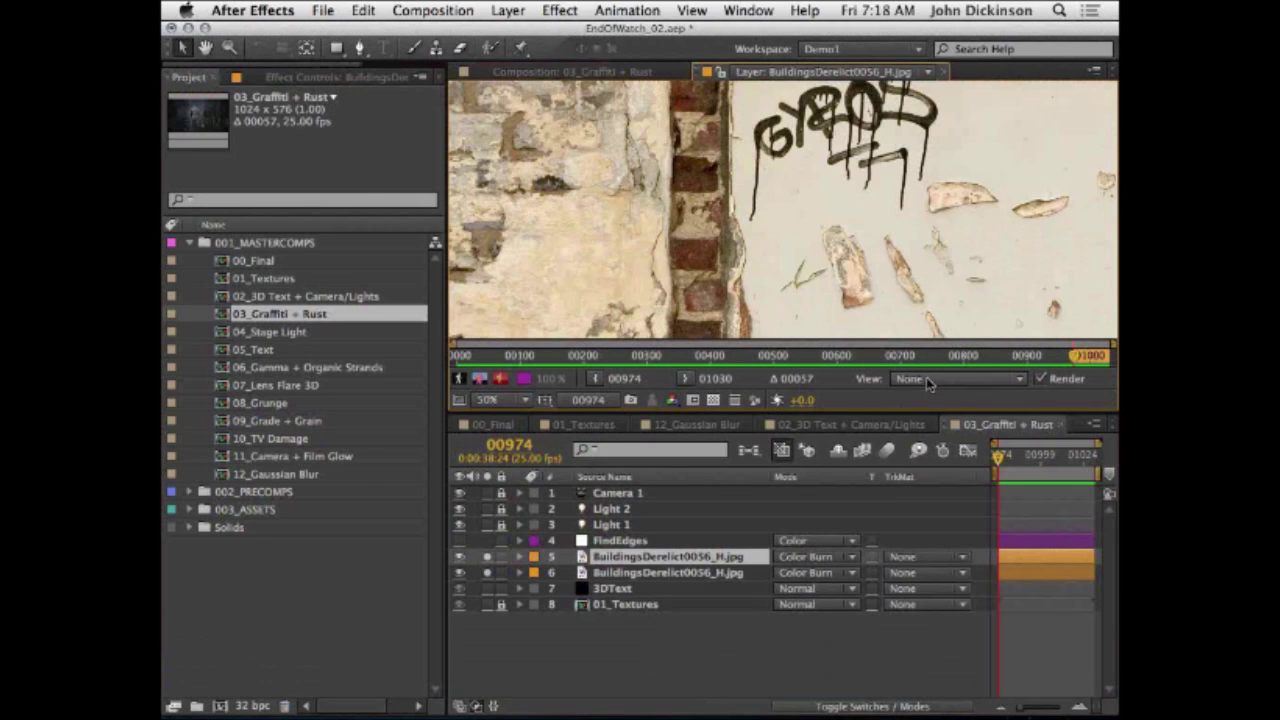
Step: Display the photo layer with its masks, and close the Layer viewer to return to the composition
{"action": "left_click", "coordinate": [930, 380]}
{"action": "left_click", "coordinate": [930, 454]}
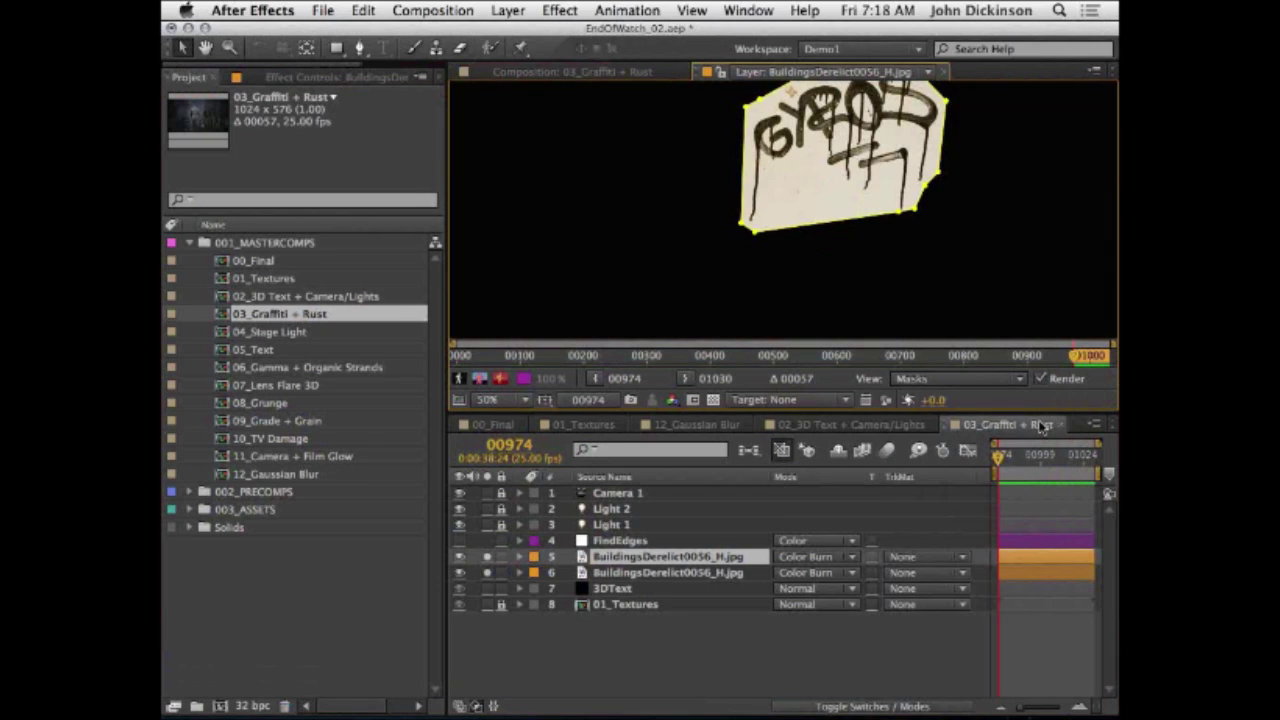
{"action": "left_click", "coordinate": [946, 75]}
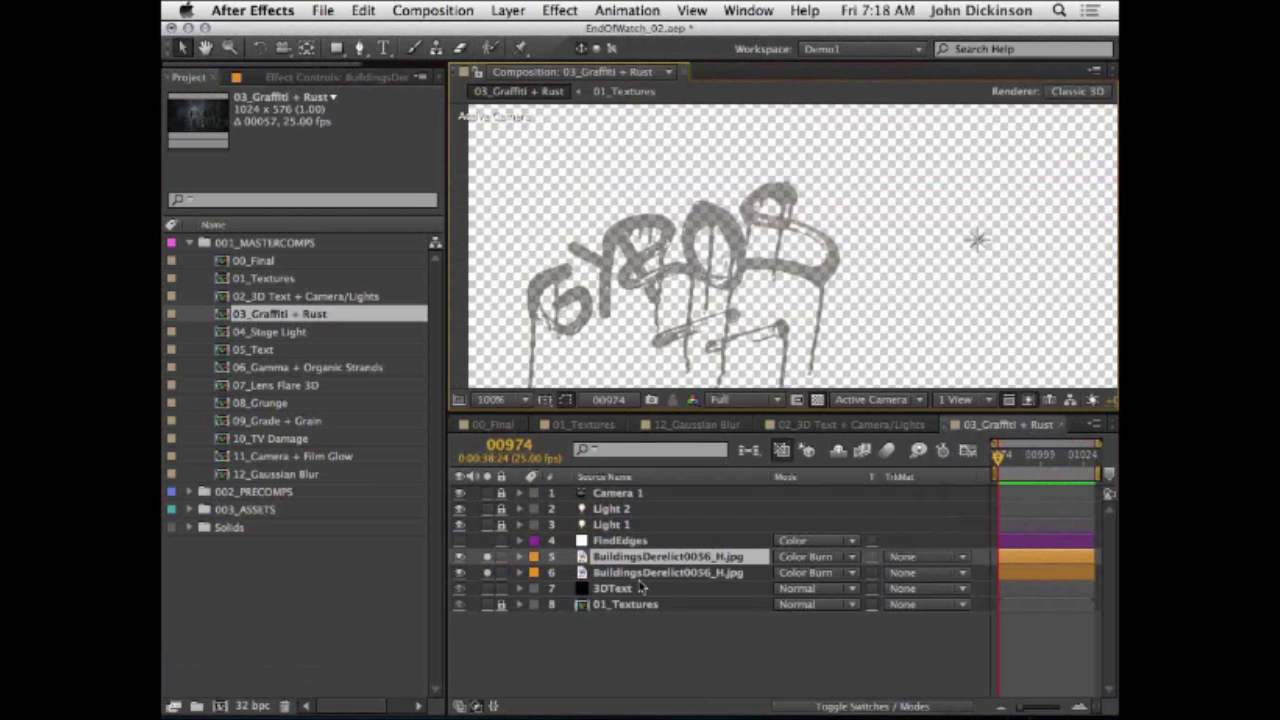
Step: Reveal the upper graffiti layer's opacity and add the 3DText and 01_Textures layers to the soloed layers
{"action": "key", "text": "t"}
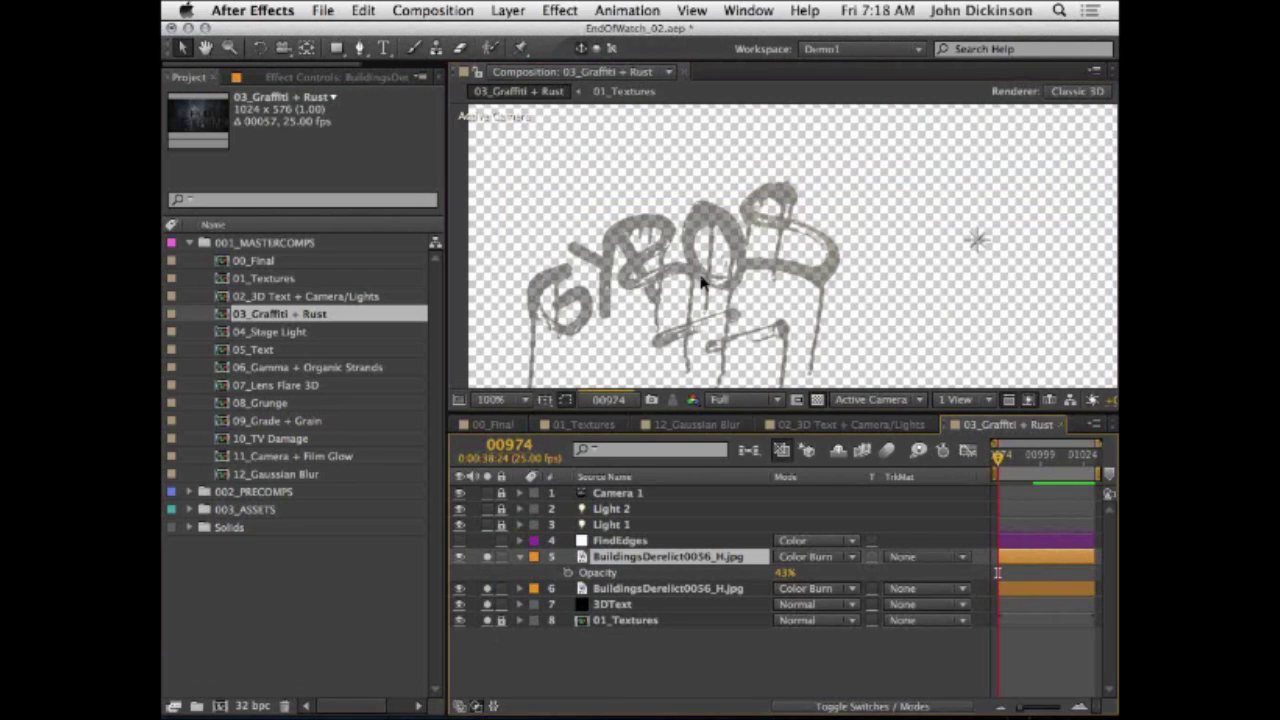
{"action": "left_click_drag", "start_coordinate": [487, 605], "coordinate": [487, 621]}
{"action": "left_click", "coordinate": [823, 707]}
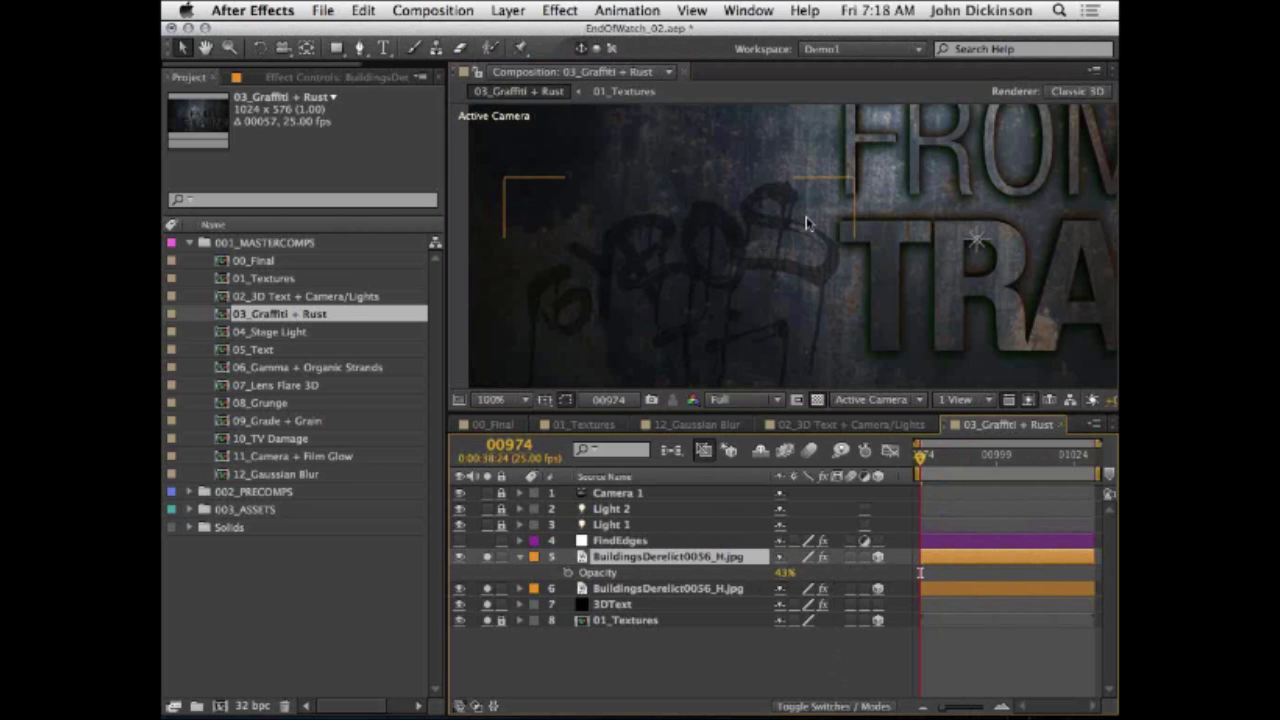
Step: Examine how both graffiti marks sit over the textured wall and beside the title text
{"action": "key", "text": "h"}
{"action": "mouse_move", "coordinate": [898, 219]}
{"action": "left_mouse_down"}
{"action": "mouse_move", "coordinate": [740, 323]}
{"action": "mouse_move", "coordinate": [808, 267]}
{"action": "left_mouse_up"}
{"action": "left_click_drag", "start_coordinate": [942, 252], "coordinate": [740, 203]}
{"action": "key", "text": "v"}
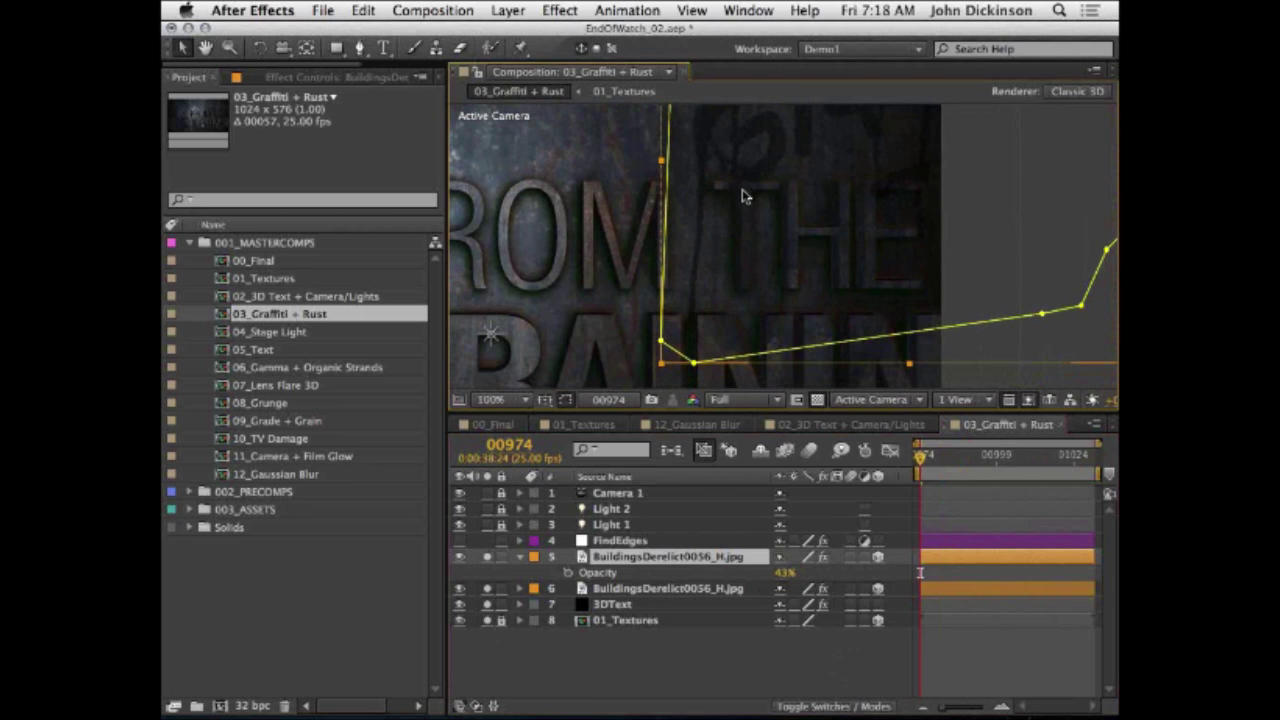
{"action": "key", "text": "h"}
{"action": "left_click_drag", "start_coordinate": [727, 187], "coordinate": [994, 271]}
{"action": "left_click_drag", "start_coordinate": [766, 333], "coordinate": [847, 185]}
{"action": "key", "text": "v"}
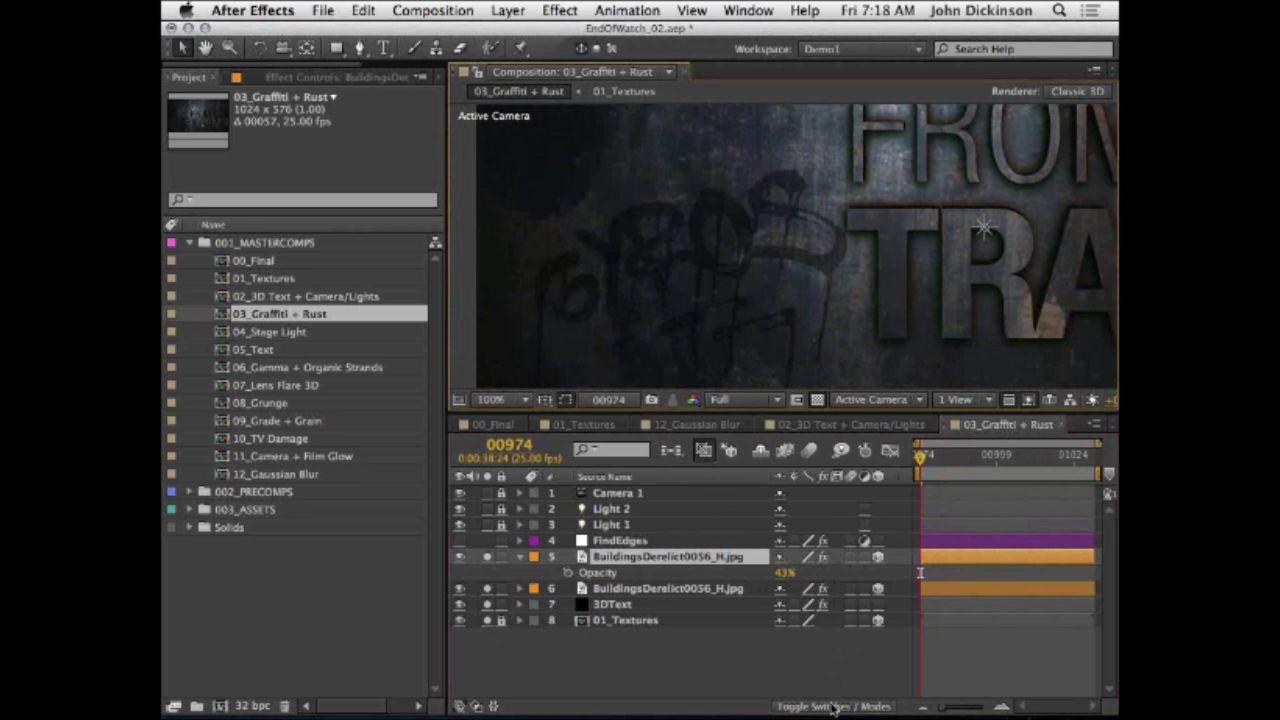
Step: Check the blending mode options of the upper graffiti layer, keeping Color Burn selected
{"action": "left_click", "coordinate": [834, 706]}
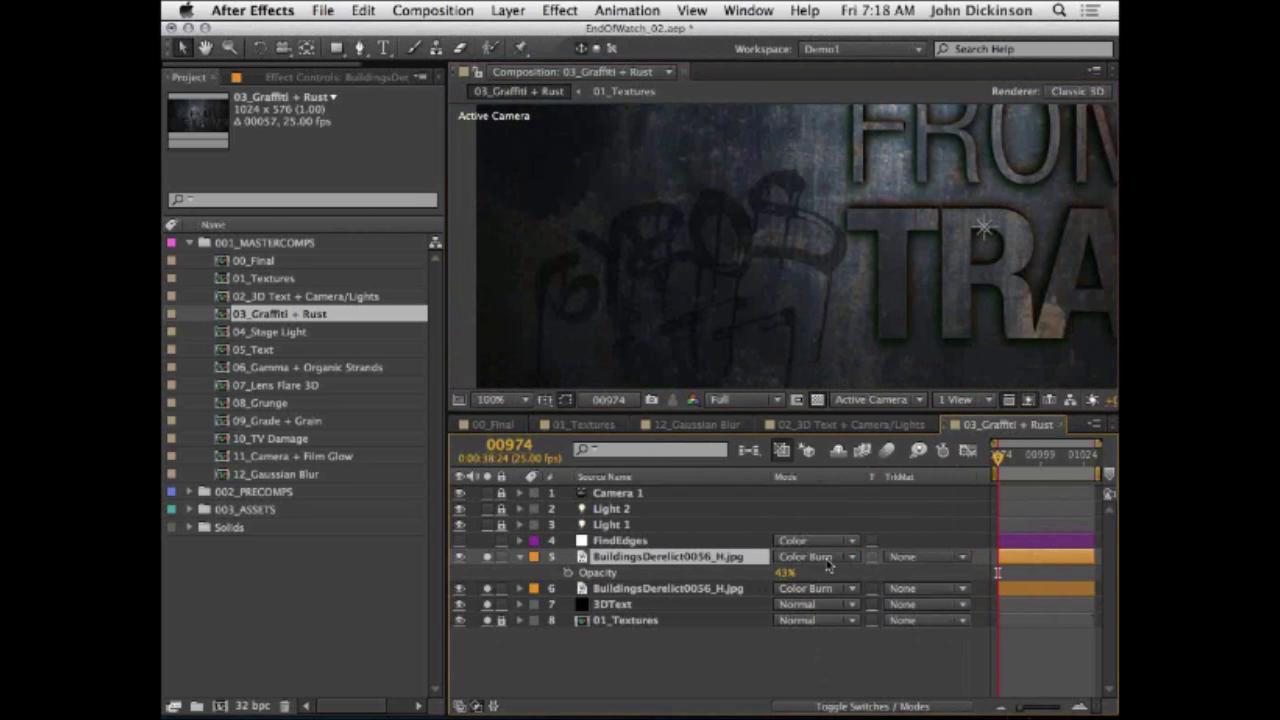
{"action": "left_click", "coordinate": [829, 562]}
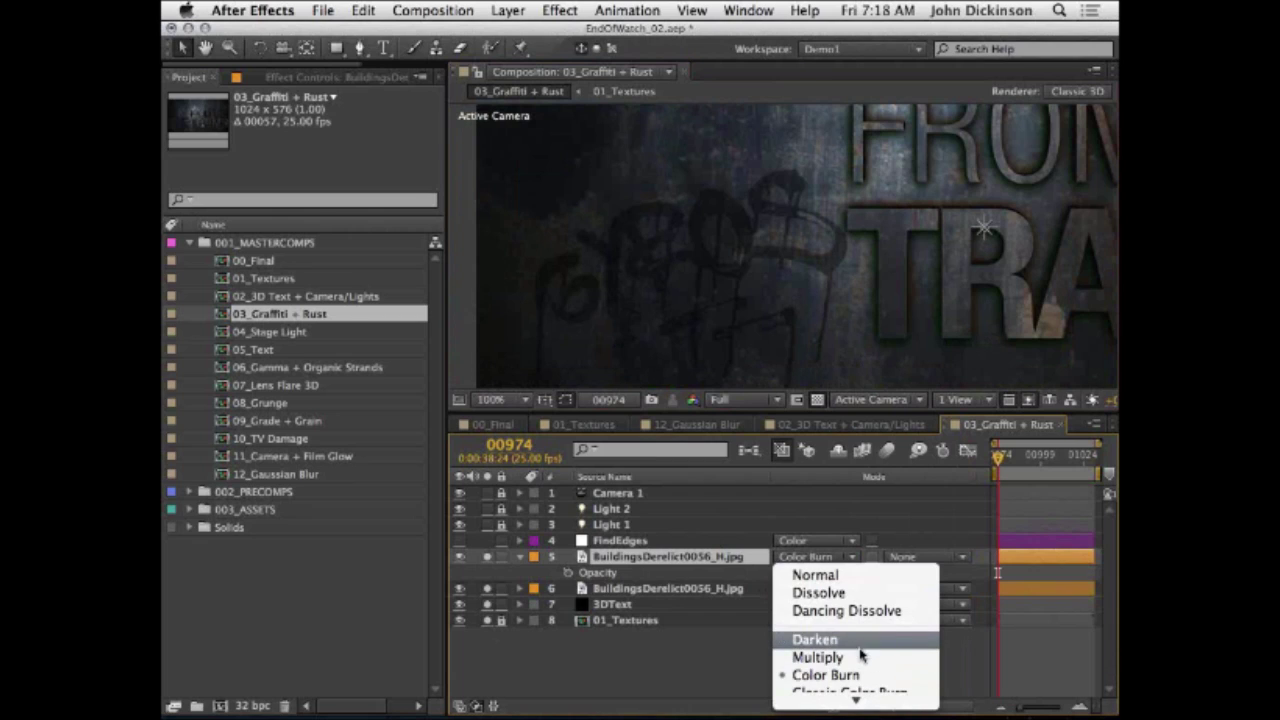
{"action": "left_click", "coordinate": [880, 677]}
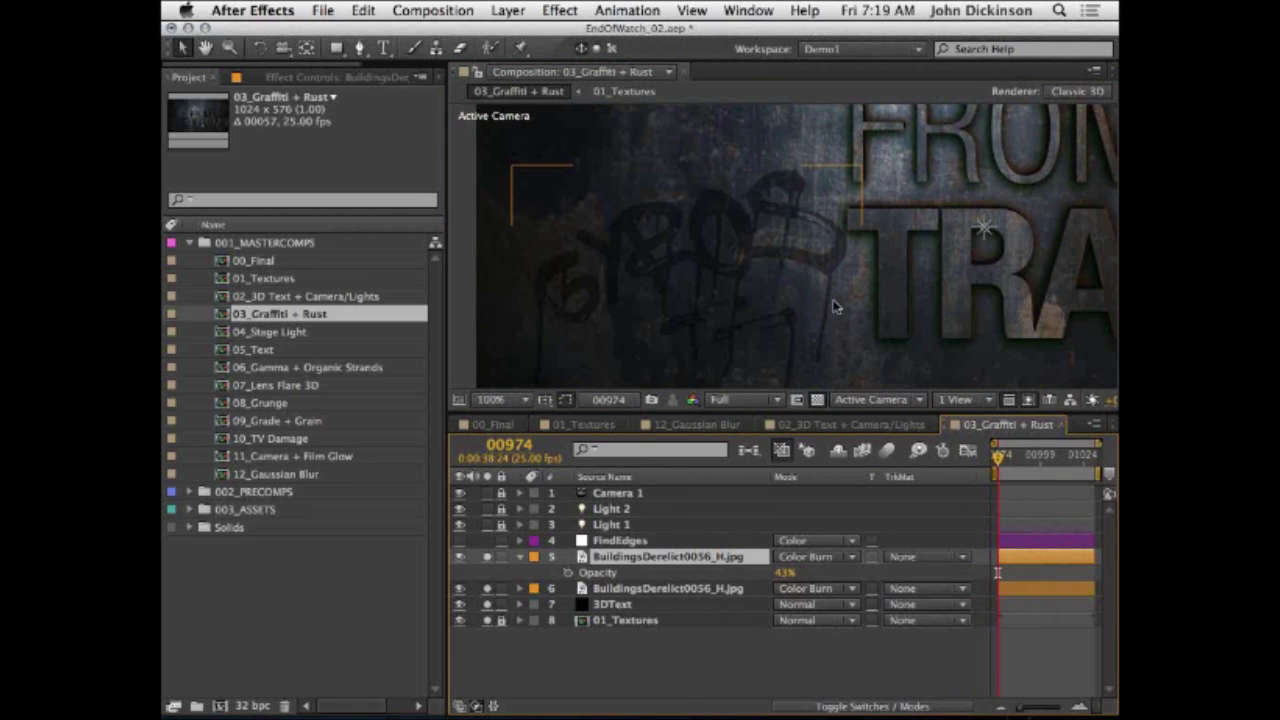
Step: Inspect both blended graffiti marks in the maximized composition viewer, and restore the panel layout
{"action": "key", "text": "grave"}
{"action": "key", "text": "h"}
{"action": "left_click_drag", "start_coordinate": [857, 397], "coordinate": [684, 454]}
{"action": "key", "text": "v"}
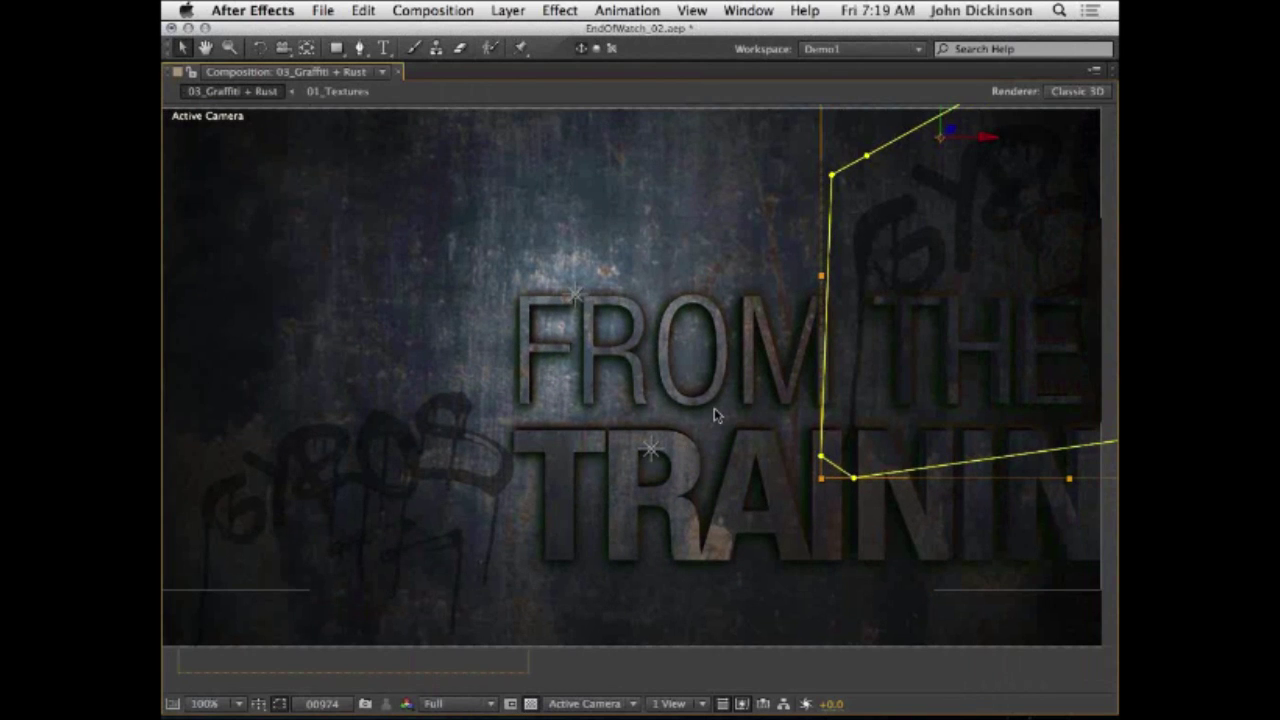
{"action": "left_click", "coordinate": [434, 423]}
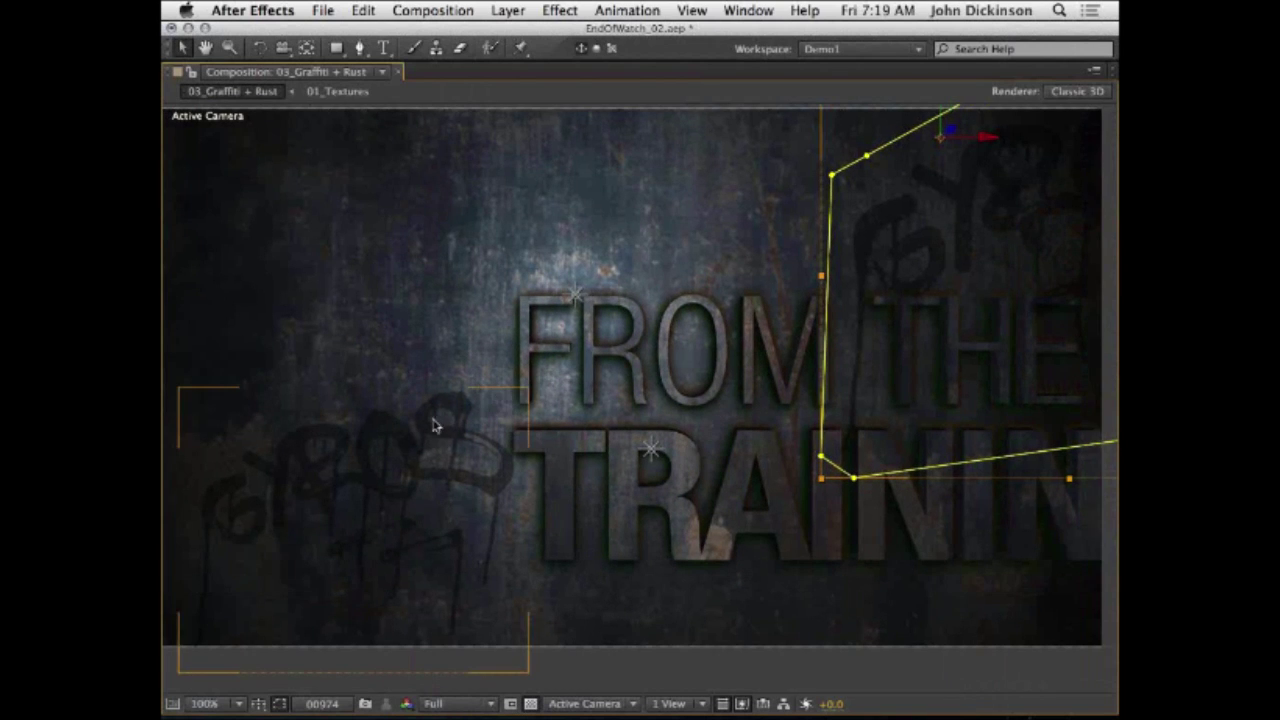
{"action": "left_click", "coordinate": [613, 441]}
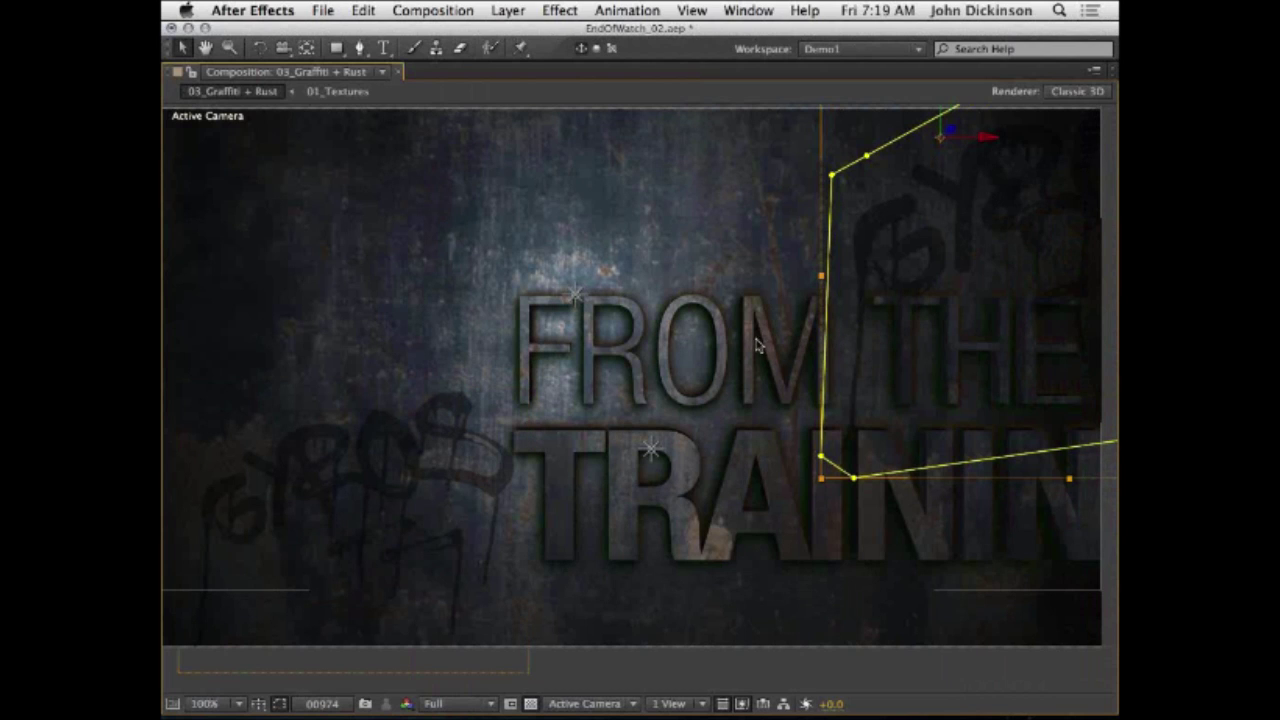
{"action": "key", "text": "grave"}
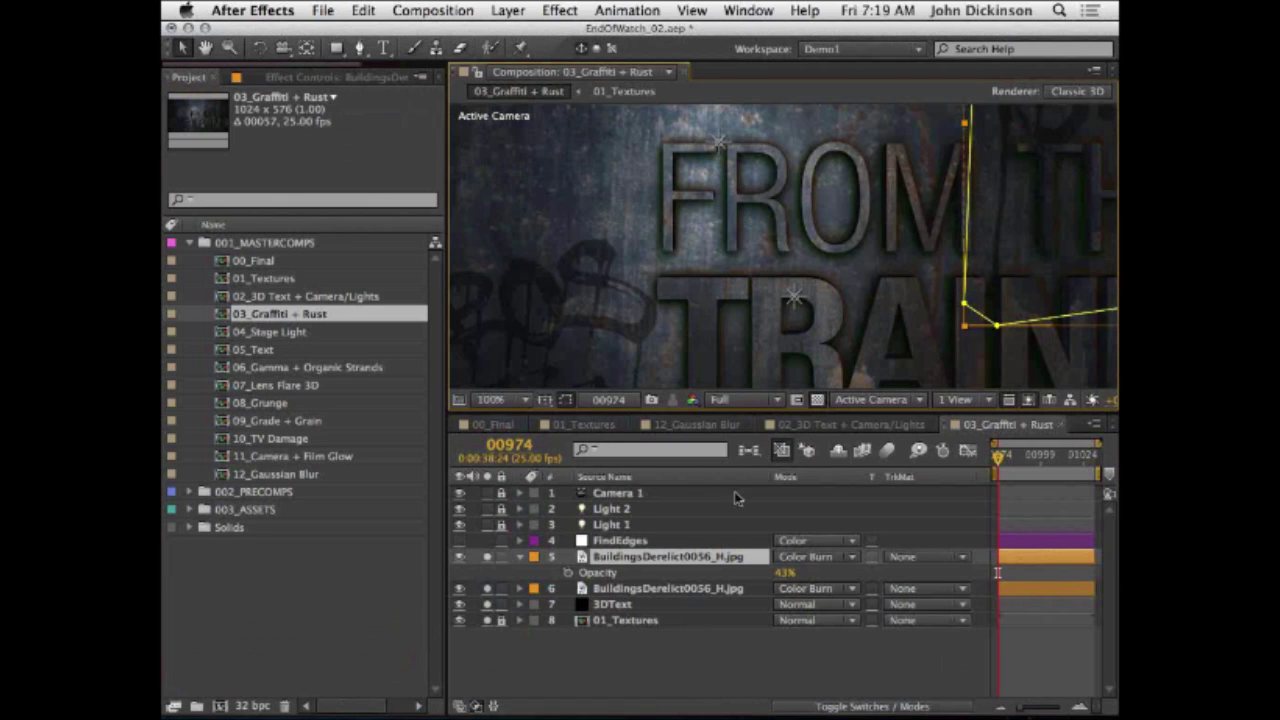
Step: Select the FindEdges layer and enlarge the composition viewer around the title
{"action": "left_click", "coordinate": [632, 542]}
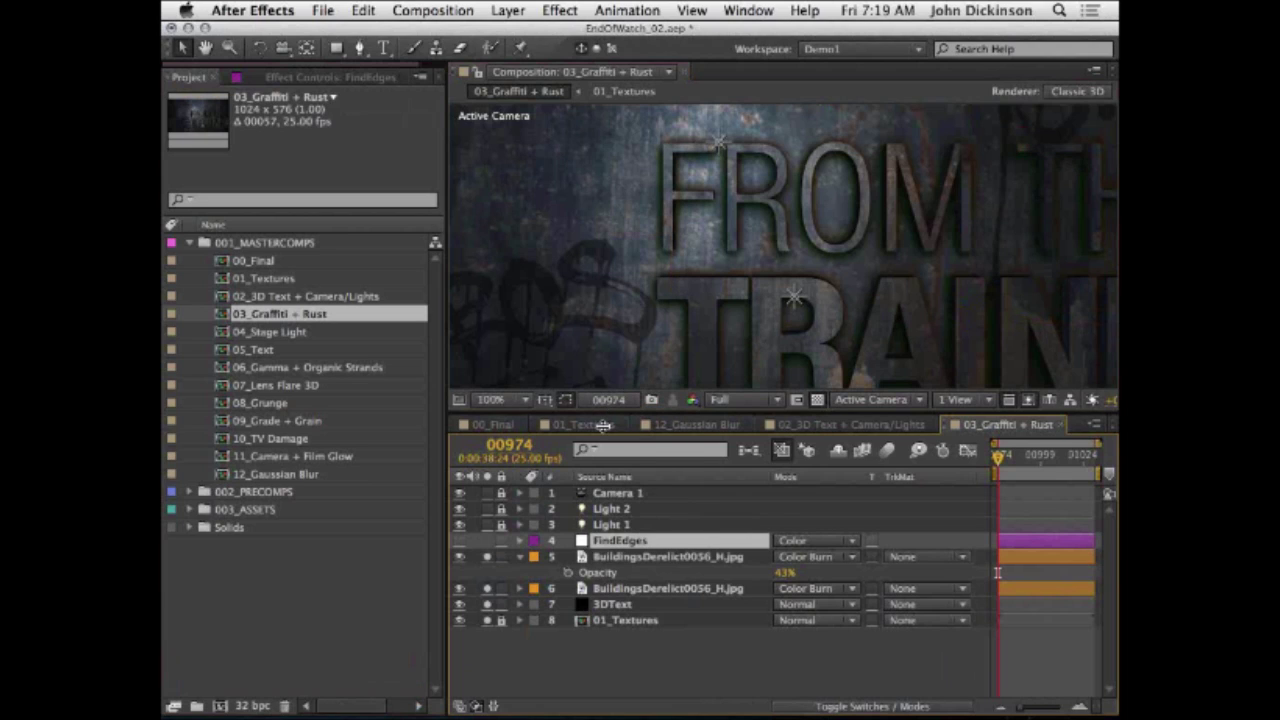
{"action": "left_click_drag", "start_coordinate": [603, 426], "coordinate": [603, 499]}
{"action": "left_click_drag", "start_coordinate": [443, 280], "coordinate": [316, 286]}
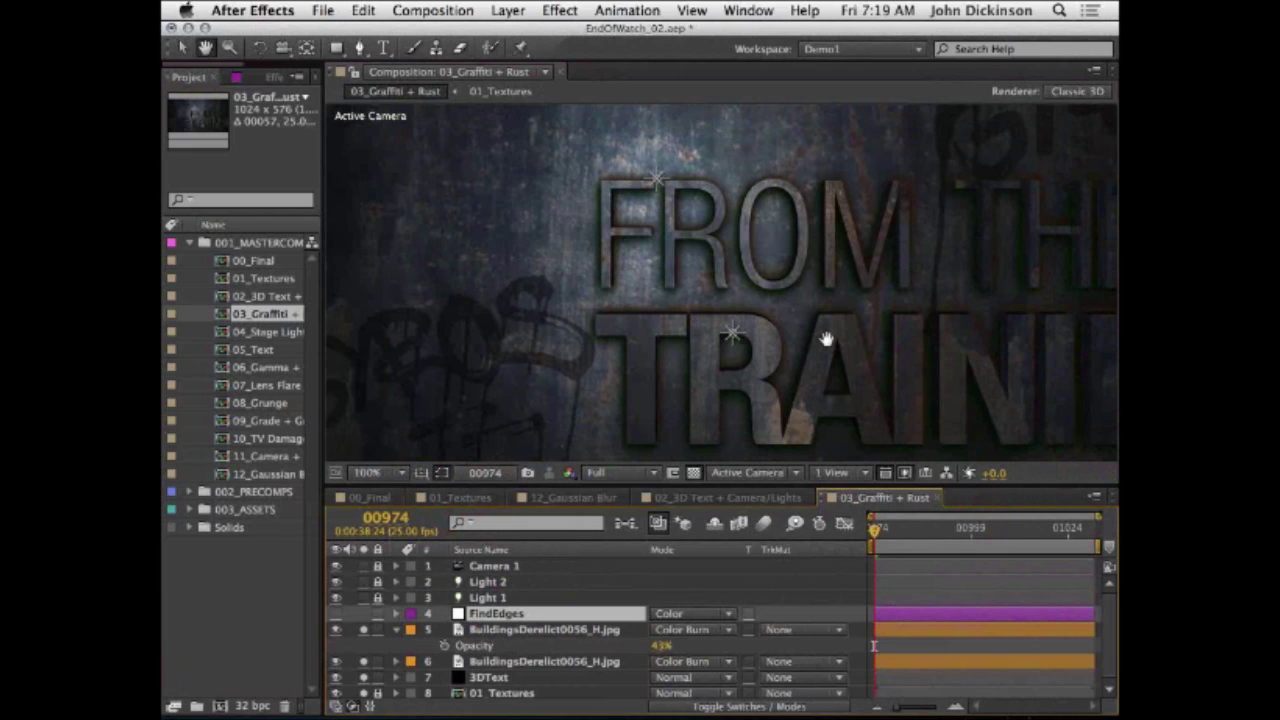
{"action": "left_click_drag", "start_coordinate": [823, 337], "coordinate": [794, 320]}
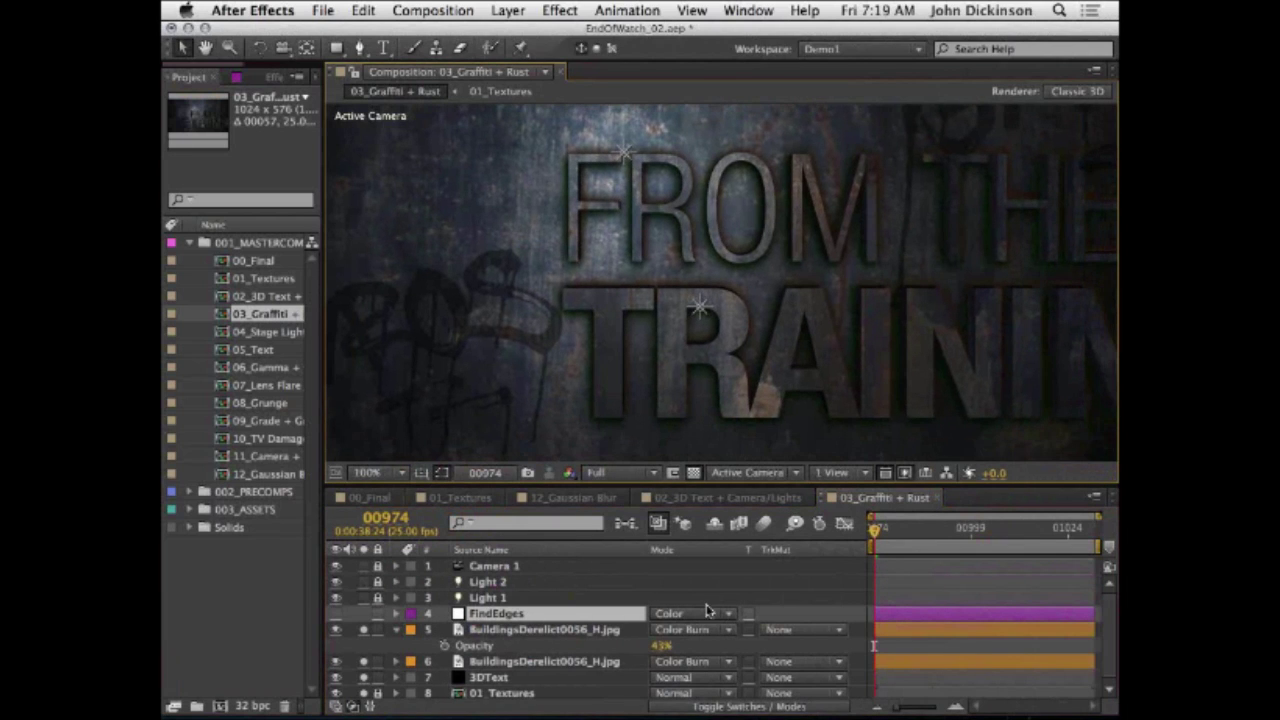
Step: Show the FindEdges layer's Find Edges effect settings, and make that layer visible and soloed with the others
{"action": "left_click", "coordinate": [272, 78]}
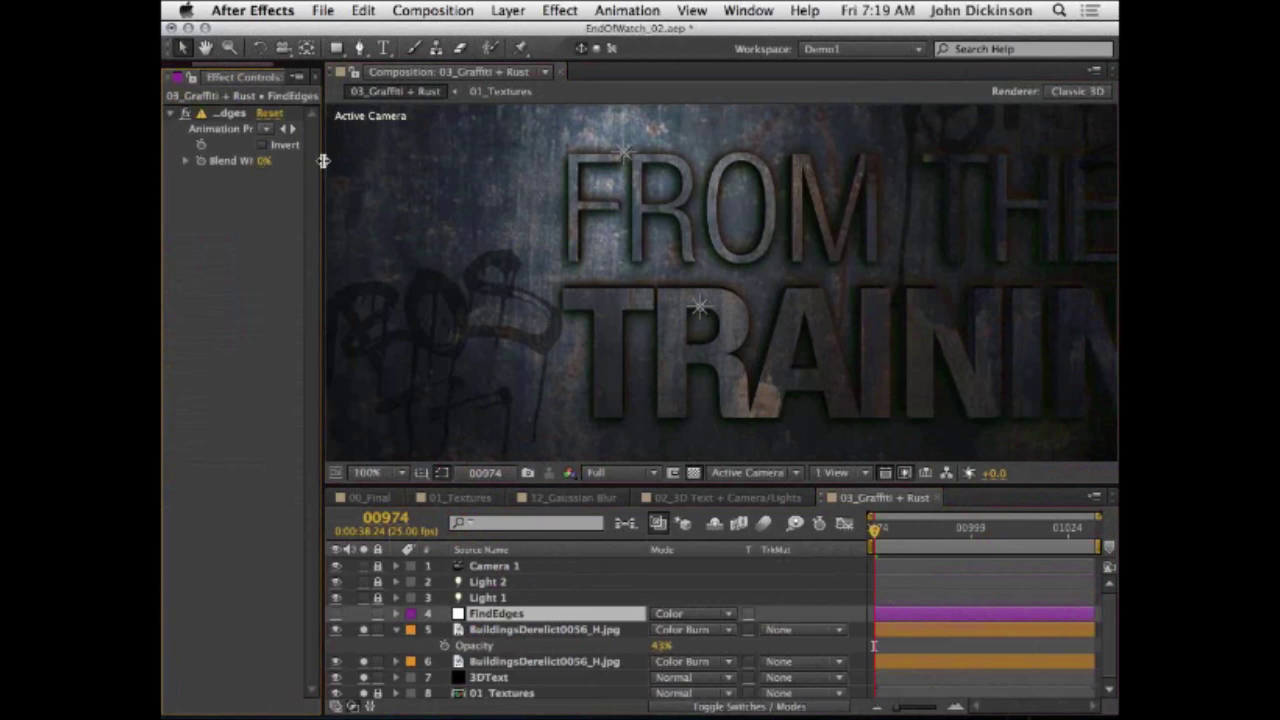
{"action": "left_click_drag", "start_coordinate": [322, 165], "coordinate": [458, 200]}
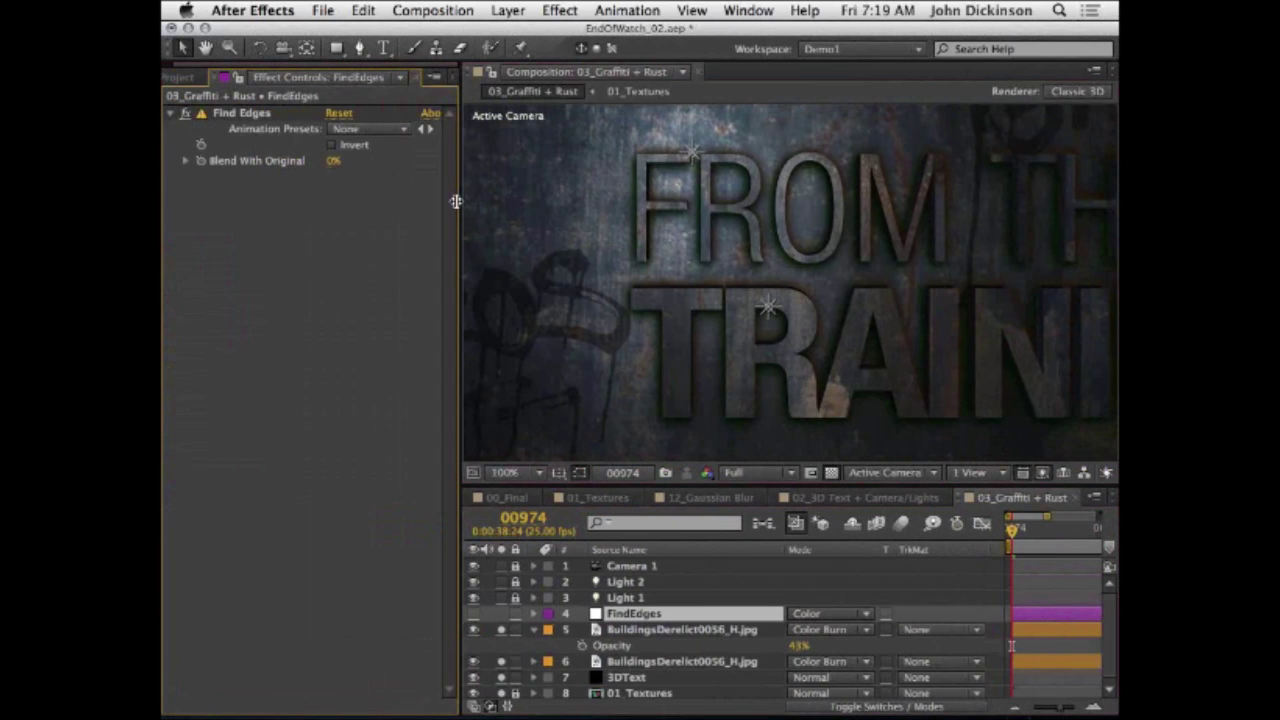
{"action": "left_click_drag", "start_coordinate": [456, 201], "coordinate": [315, 211]}
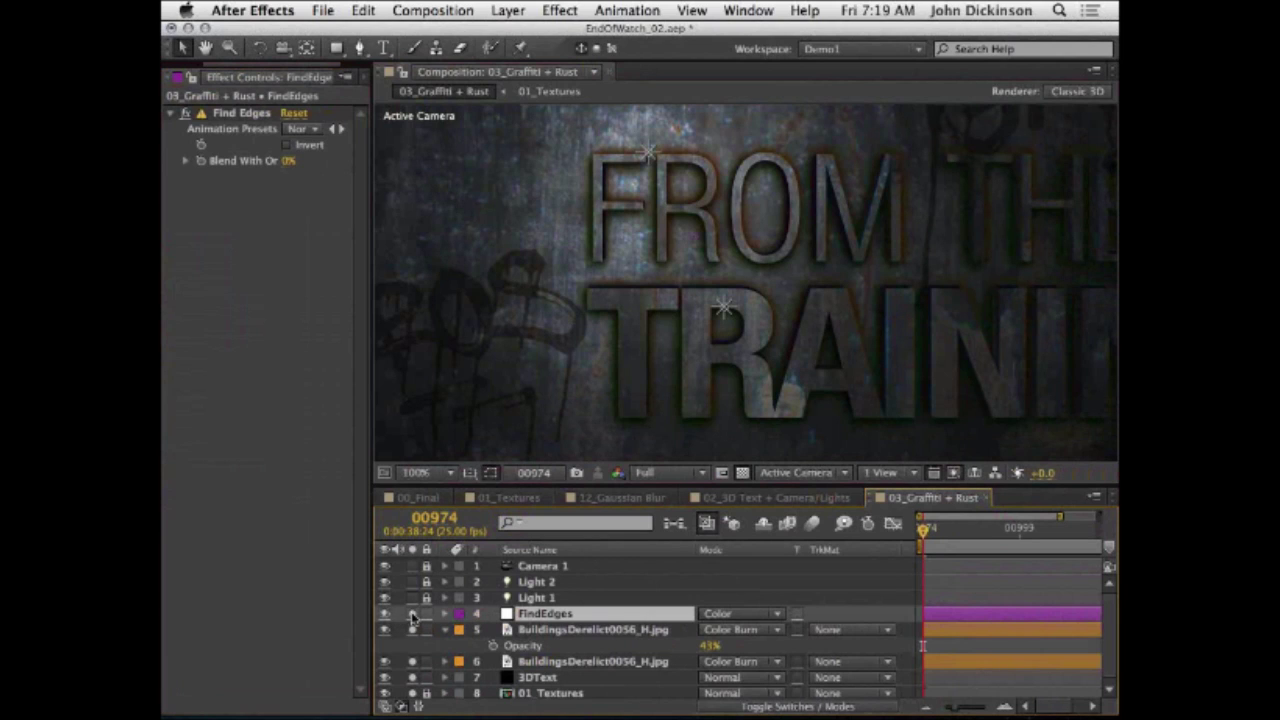
{"action": "left_click", "coordinate": [412, 613]}
{"action": "key", "text": "h"}
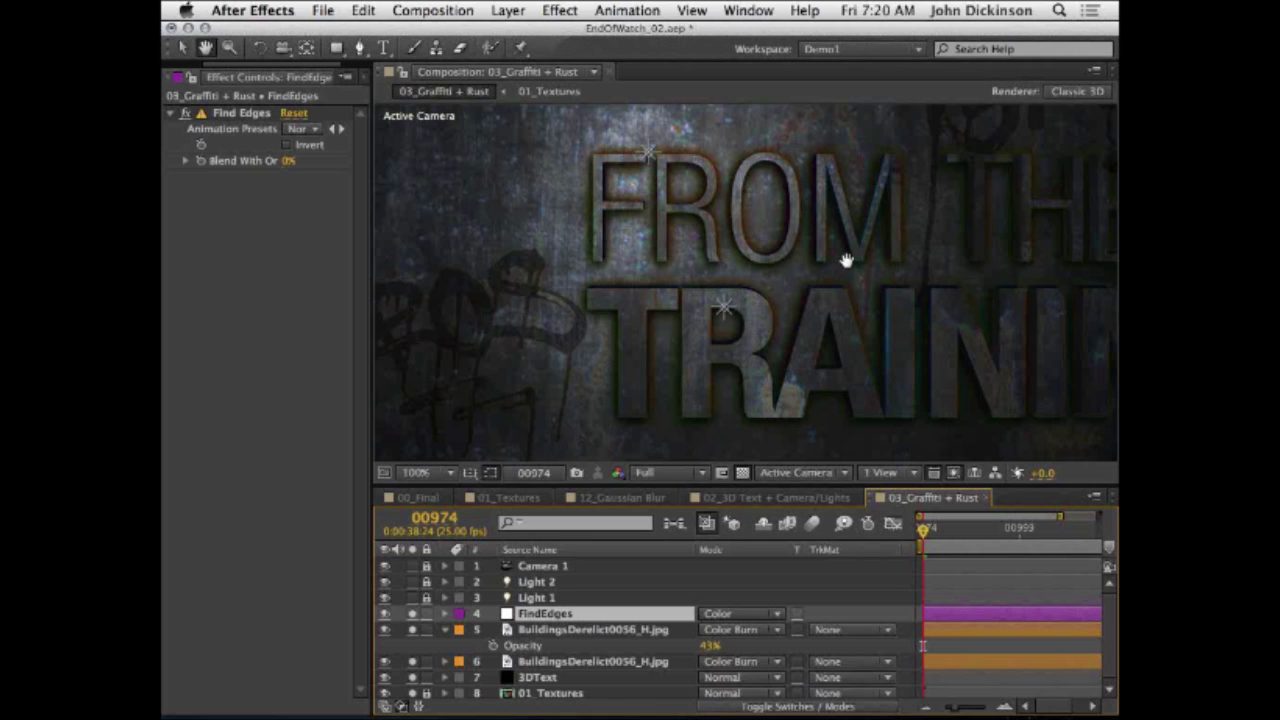
Step: Examine the Find Edges coloring on the wall texture and around the letters of FROM THE TRAINING, close up and at 100%
{"action": "left_click_drag", "start_coordinate": [846, 260], "coordinate": [550, 205]}
{"action": "scroll", "coordinate": [550, 205], "scroll_direction": "up", "scroll_amount": 2}
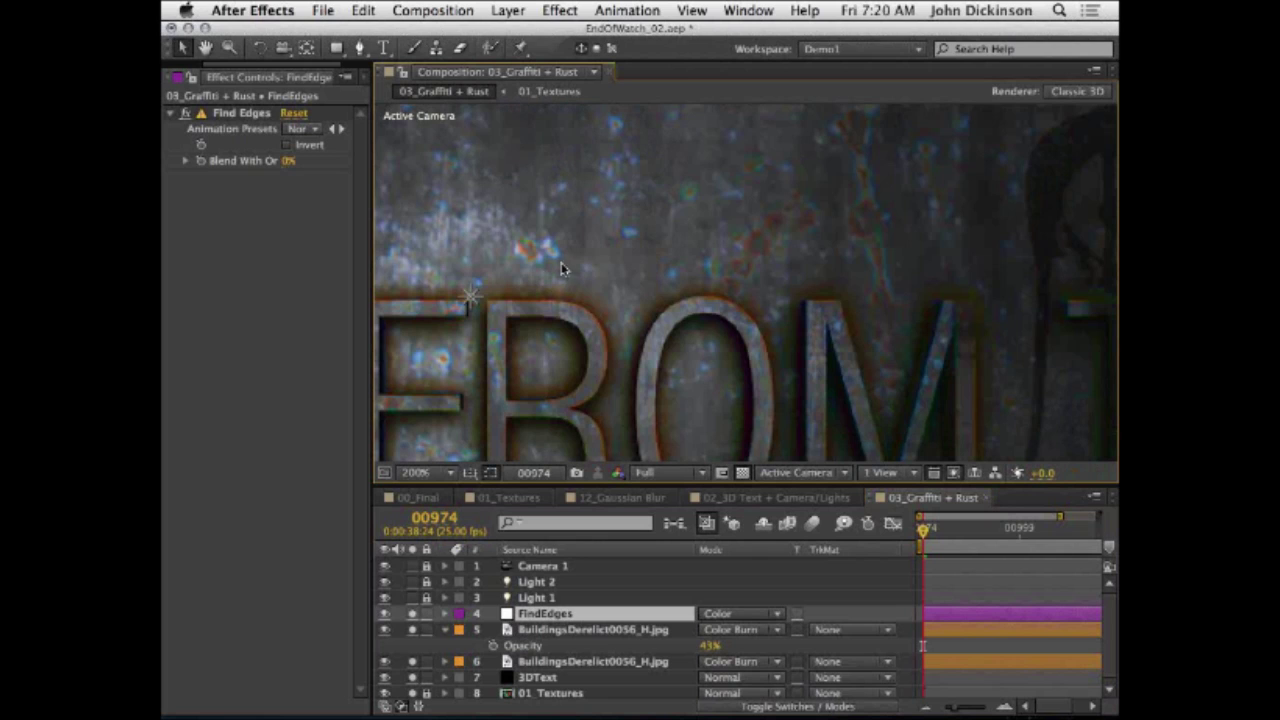
{"action": "key", "text": "h"}
{"action": "left_click_drag", "start_coordinate": [685, 358], "coordinate": [809, 232]}
{"action": "key", "text": "v"}
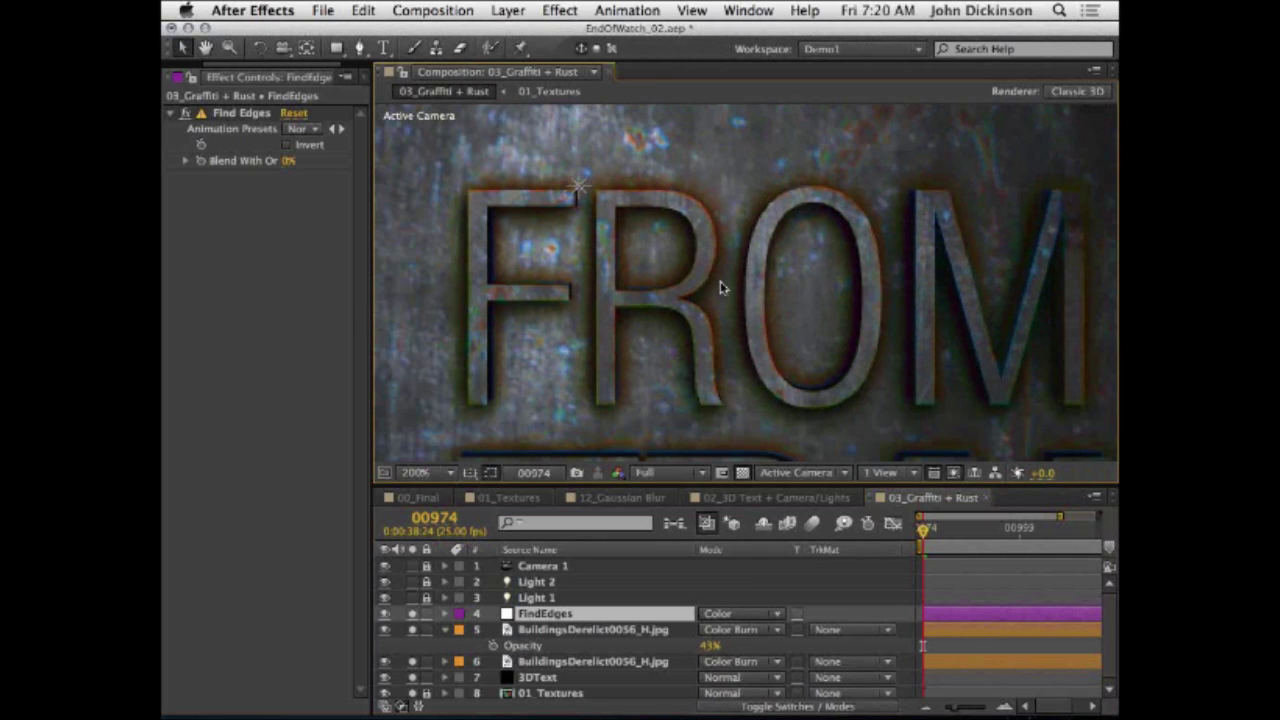
{"action": "scroll", "coordinate": [723, 288], "scroll_direction": "down", "scroll_amount": 1}
{"action": "key", "text": "h"}
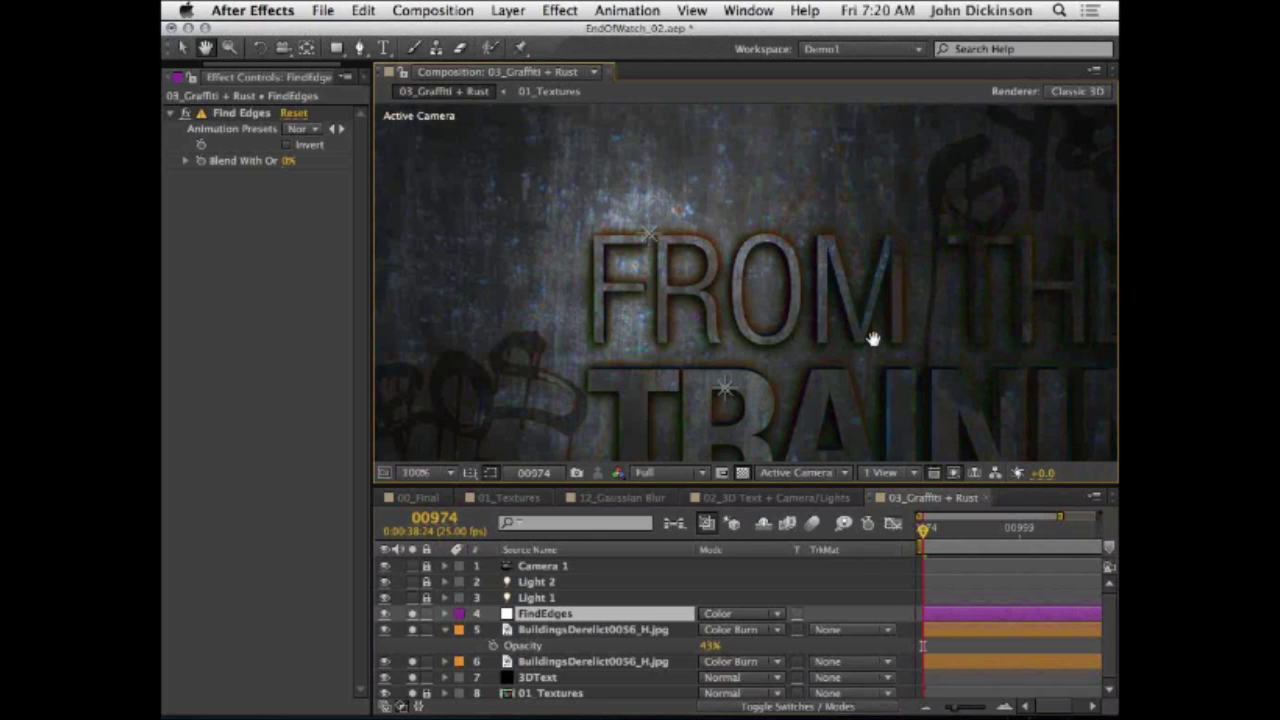
{"action": "left_click_drag", "start_coordinate": [866, 337], "coordinate": [749, 300]}
{"action": "key", "text": "v"}
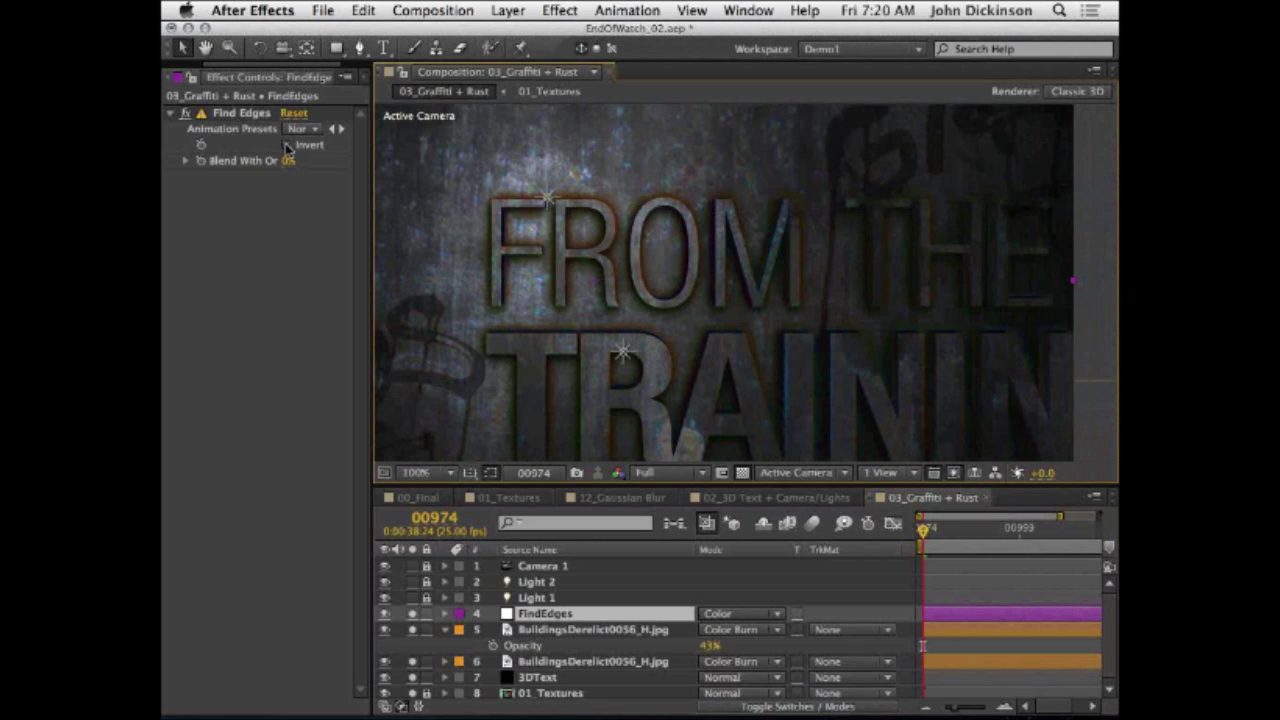
Step: Turn on Invert for the Find Edges effect and inspect the lettering and the wall around it
{"action": "left_click", "coordinate": [286, 145]}
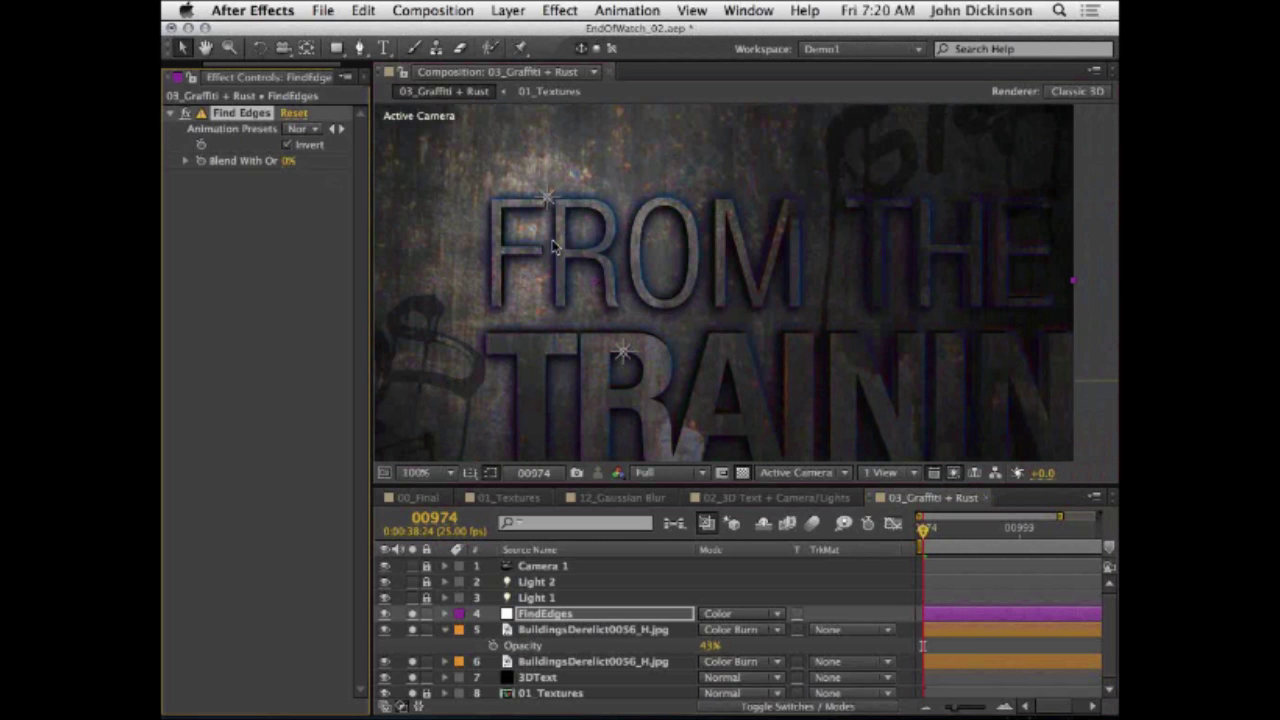
{"action": "key", "text": "h"}
{"action": "left_click_drag", "start_coordinate": [546, 237], "coordinate": [658, 228]}
{"action": "scroll", "coordinate": [659, 216], "scroll_direction": "up", "scroll_amount": 2}
{"action": "scroll", "coordinate": [659, 212], "scroll_direction": "down", "scroll_amount": 1}
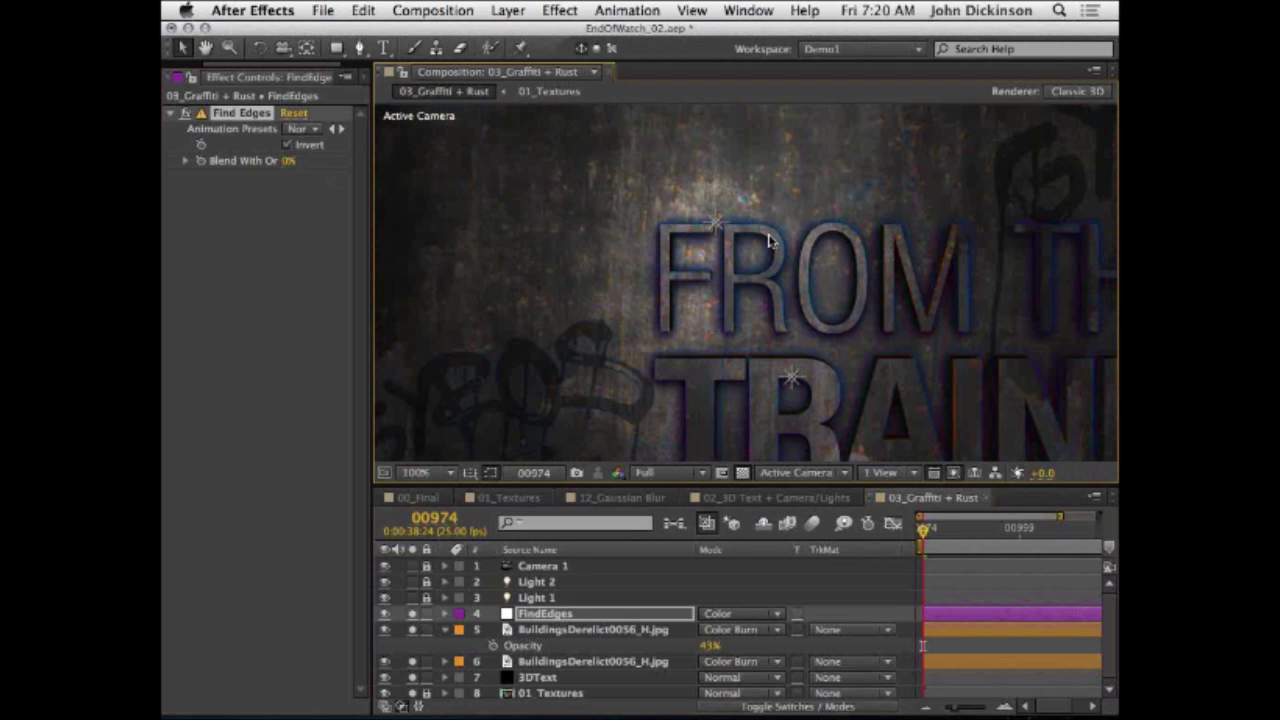
{"action": "key", "text": "space"}
{"action": "left_click_drag", "start_coordinate": [863, 311], "coordinate": [636, 224]}
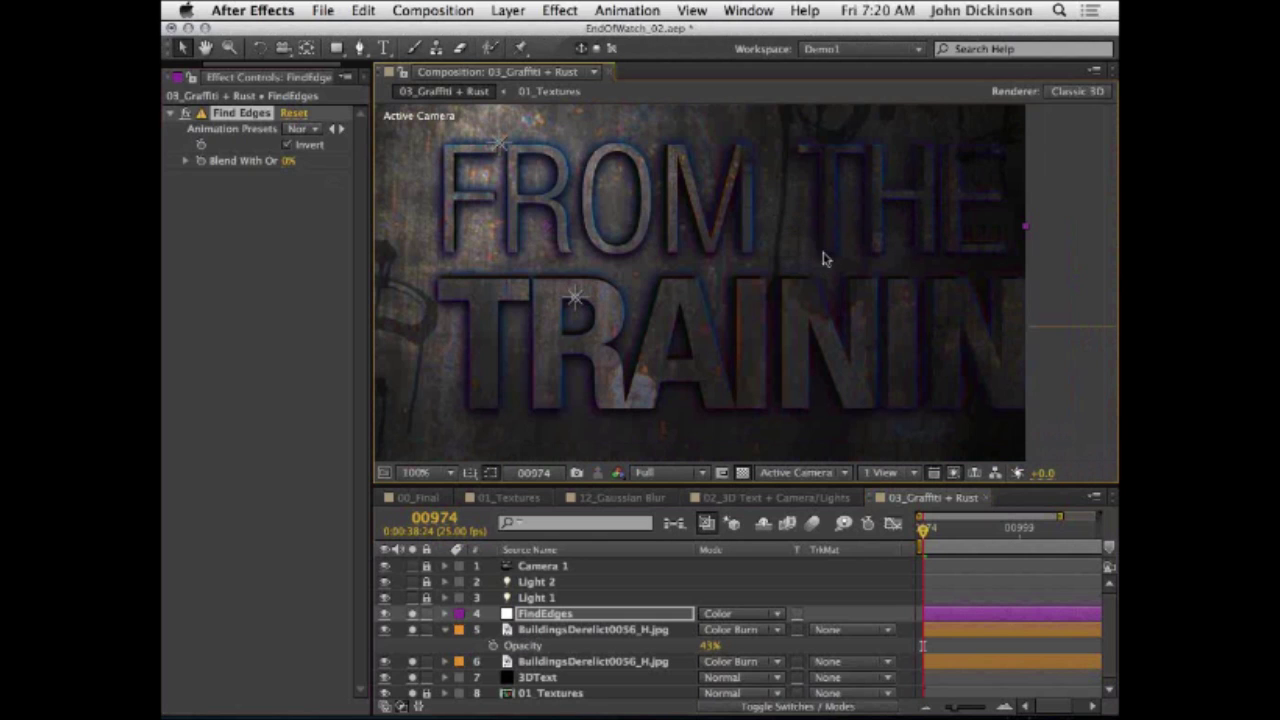
{"action": "key", "text": "h"}
{"action": "left_click_drag", "start_coordinate": [795, 229], "coordinate": [925, 258]}
{"action": "key", "text": "v"}
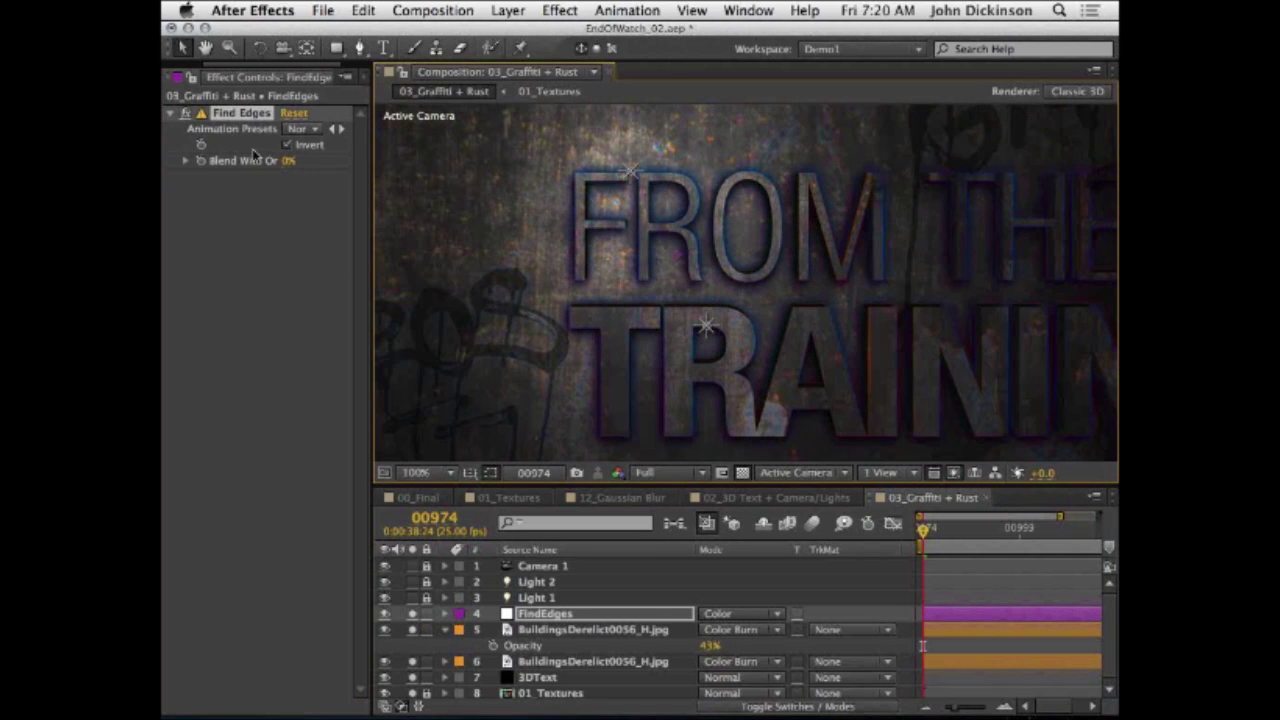
Step: Open the 04_Stage Light composition from the project and frame its title in the viewer
{"action": "left_click", "coordinate": [182, 77]}
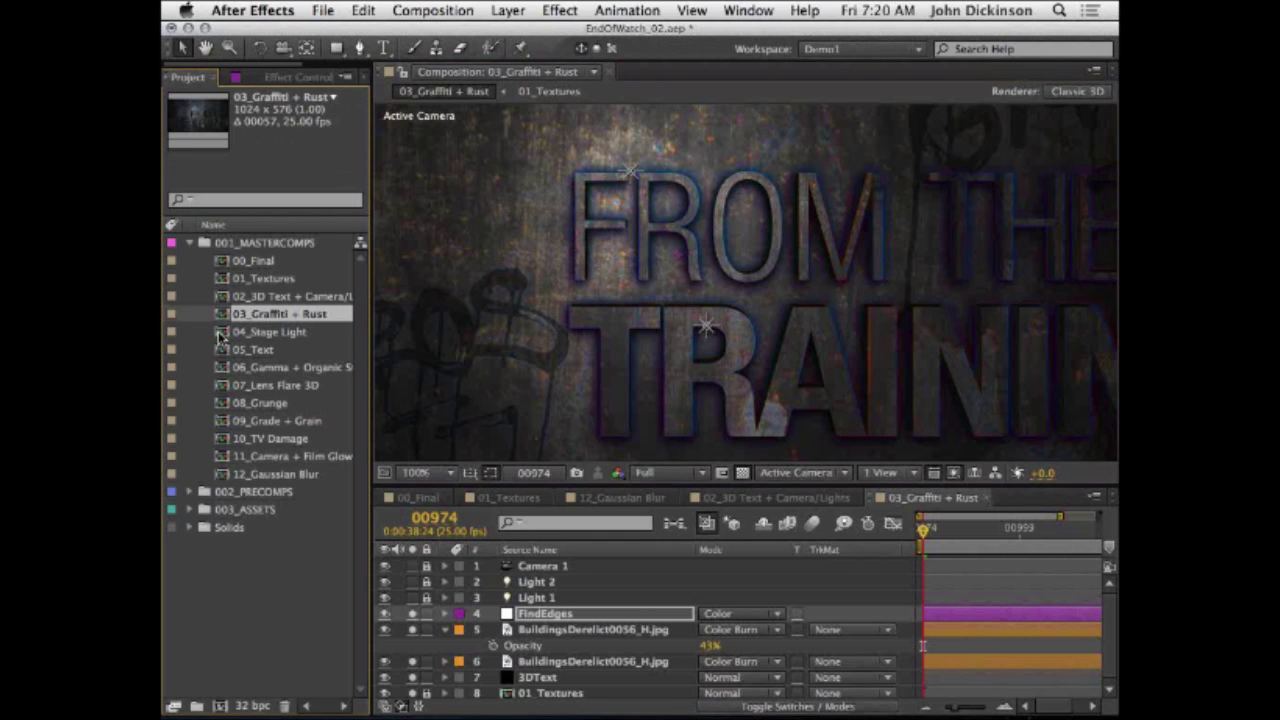
{"action": "double_click", "coordinate": [250, 333]}
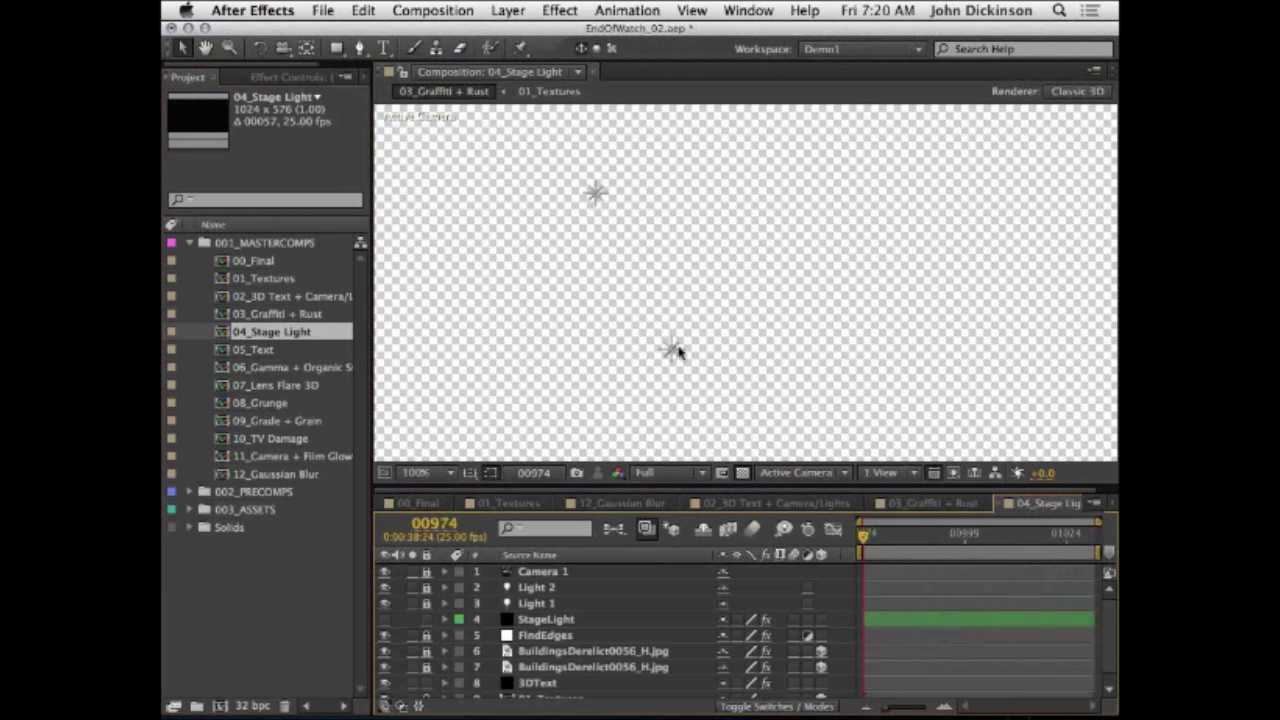
{"action": "key", "text": "h"}
{"action": "left_click", "coordinate": [862, 354]}
{"action": "left_click_drag", "start_coordinate": [862, 354], "coordinate": [809, 262]}
{"action": "key", "text": "v"}
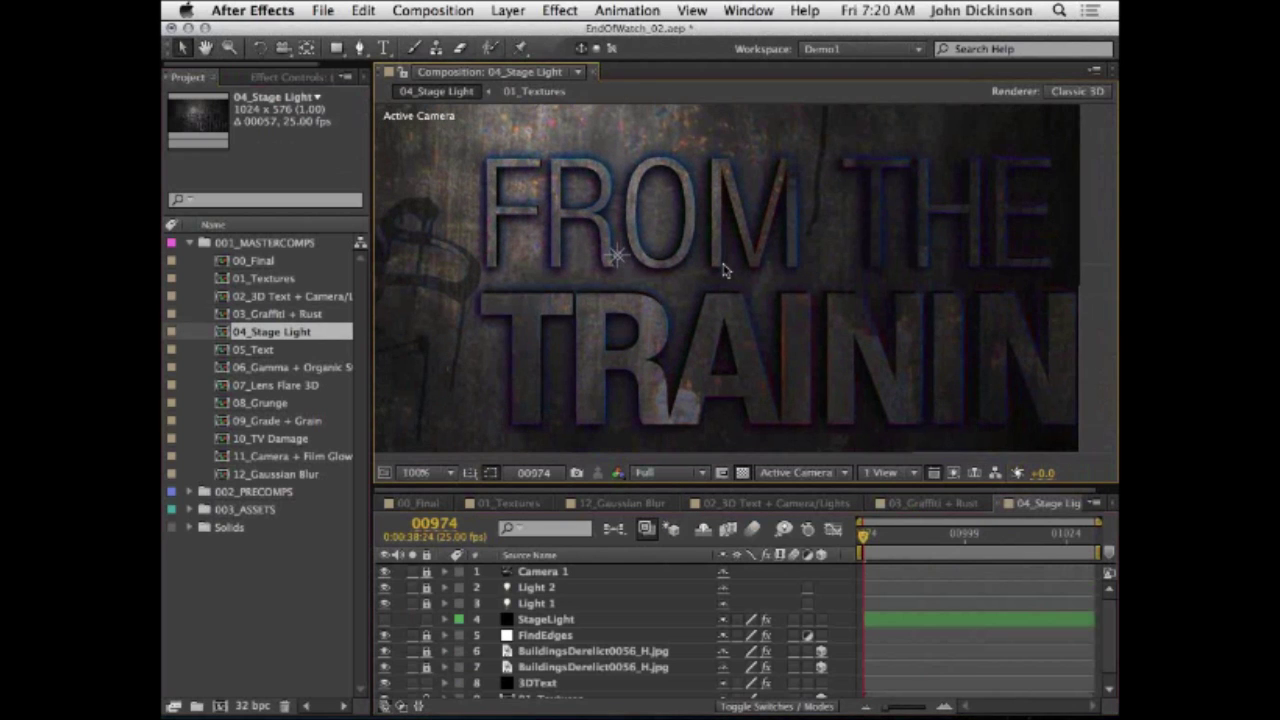
{"action": "scroll", "coordinate": [725, 270], "scroll_direction": "down", "scroll_amount": 2}
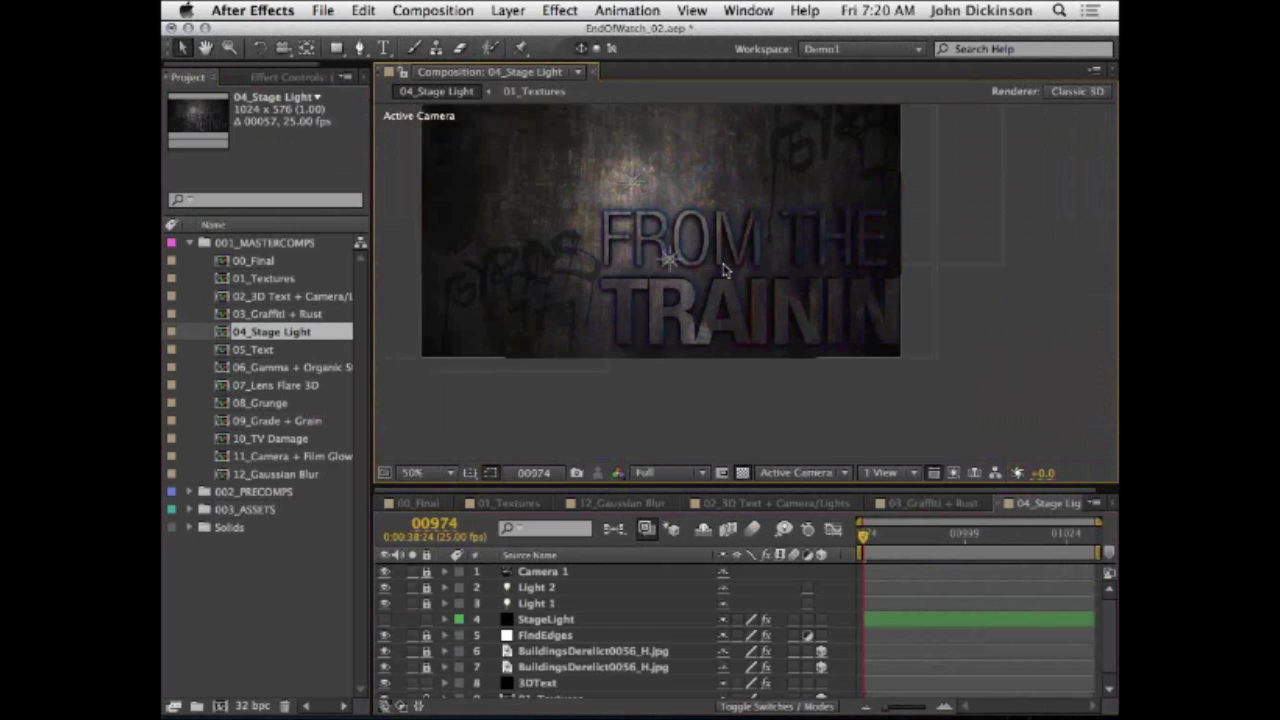
{"action": "scroll", "coordinate": [725, 270], "scroll_direction": "up", "scroll_amount": 2}
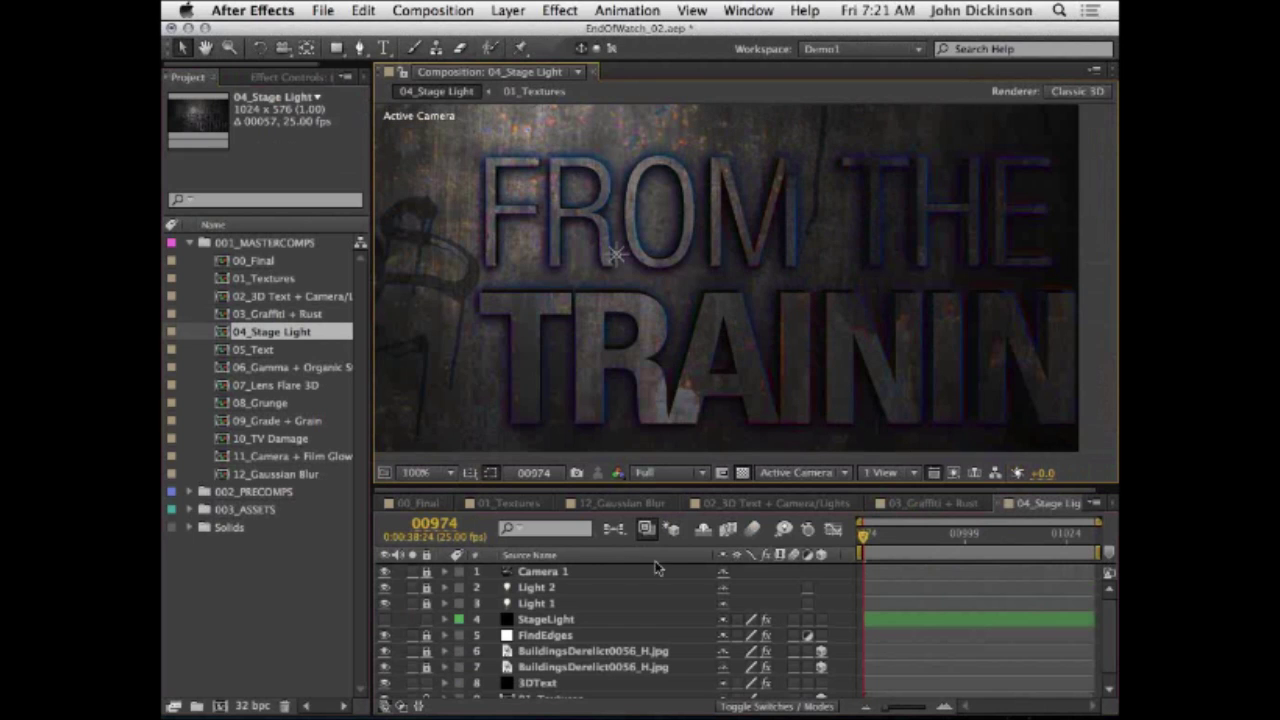
Step: Show the StageLight layer's BCC Stage Light effect settings with more room, and make that layer visible
{"action": "left_click", "coordinate": [538, 622]}
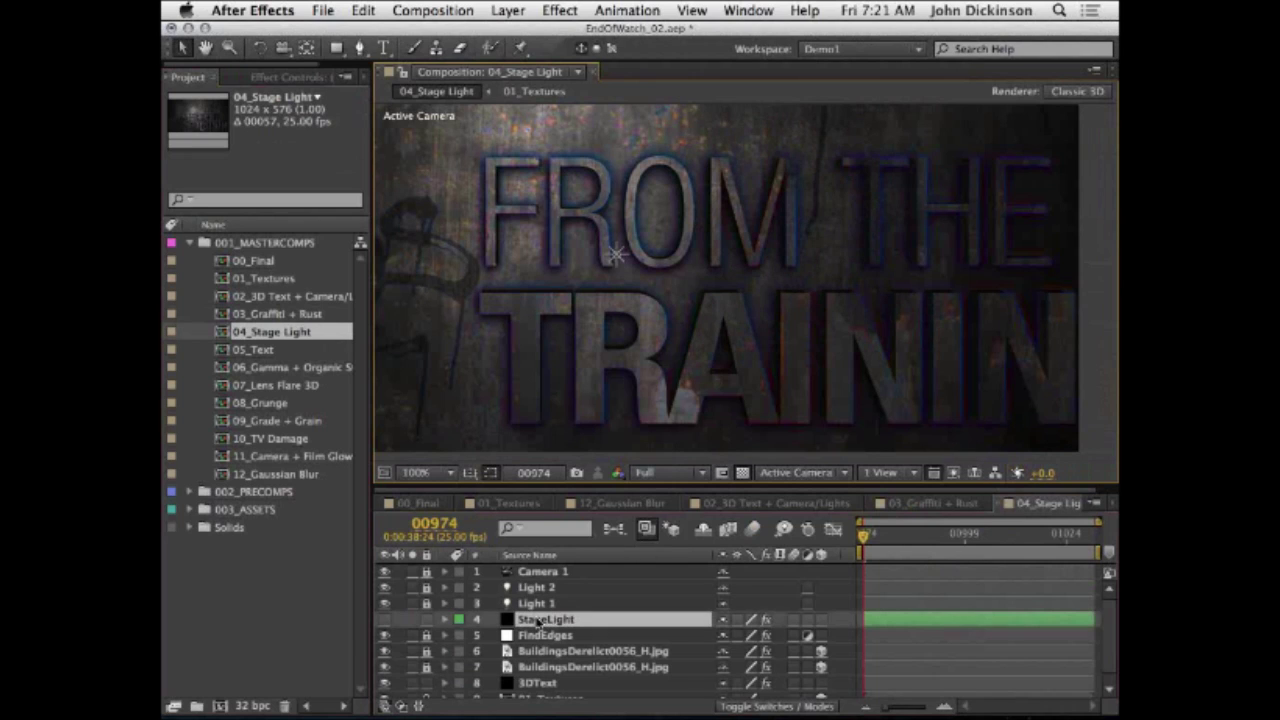
{"action": "left_click", "coordinate": [290, 77]}
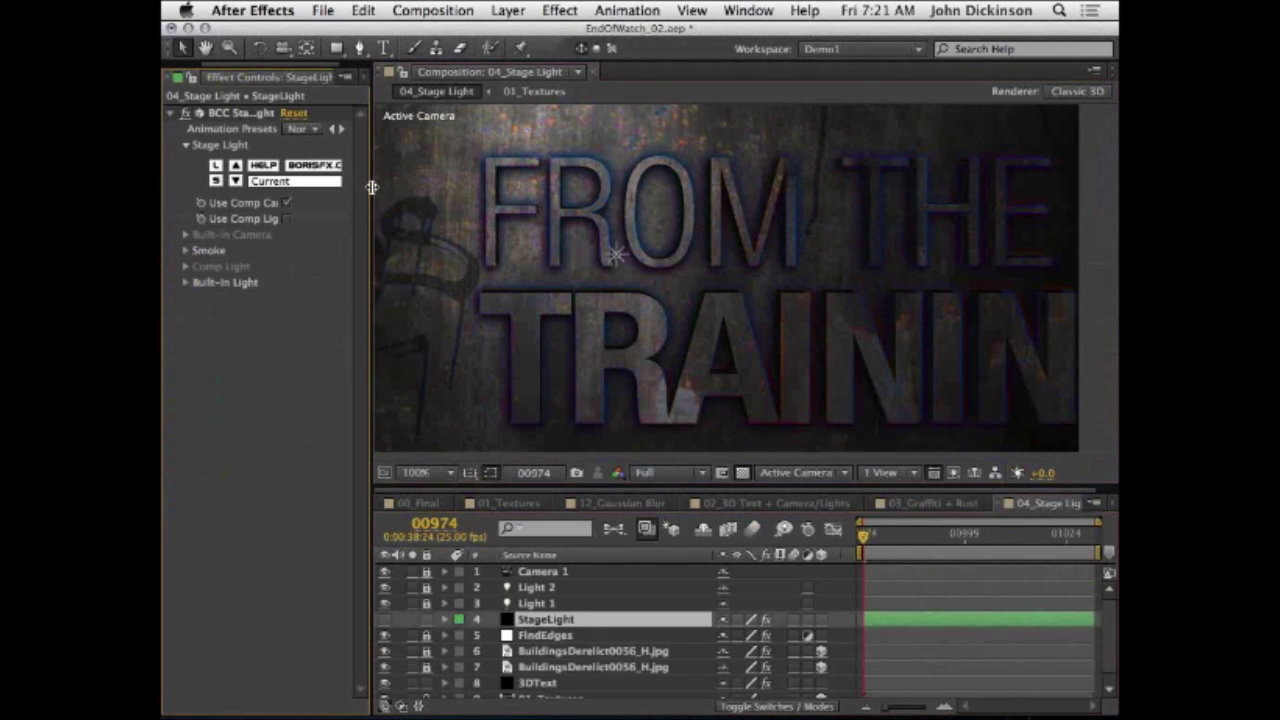
{"action": "left_click_drag", "start_coordinate": [378, 187], "coordinate": [502, 190]}
{"action": "left_click", "coordinate": [514, 620]}
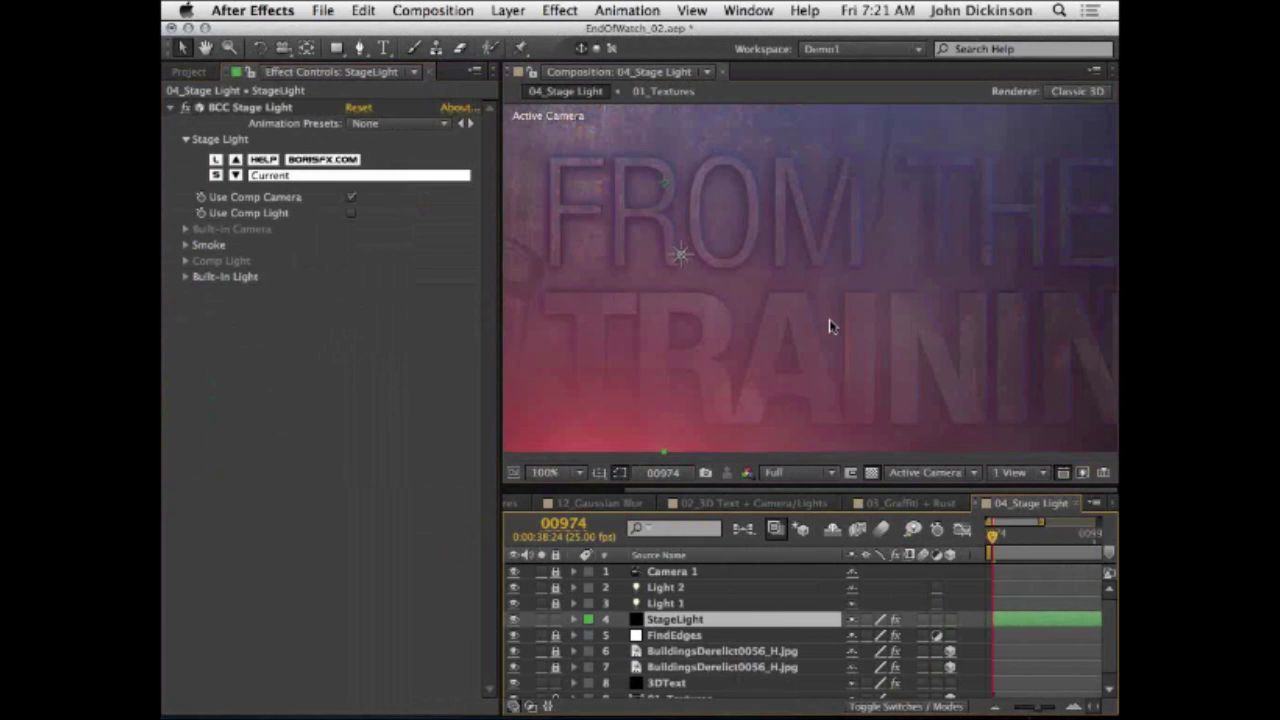
Step: Inspect the blue light above and the red light below the title in the maximized composition viewer, and restore the panel layout
{"action": "key", "text": "grave"}
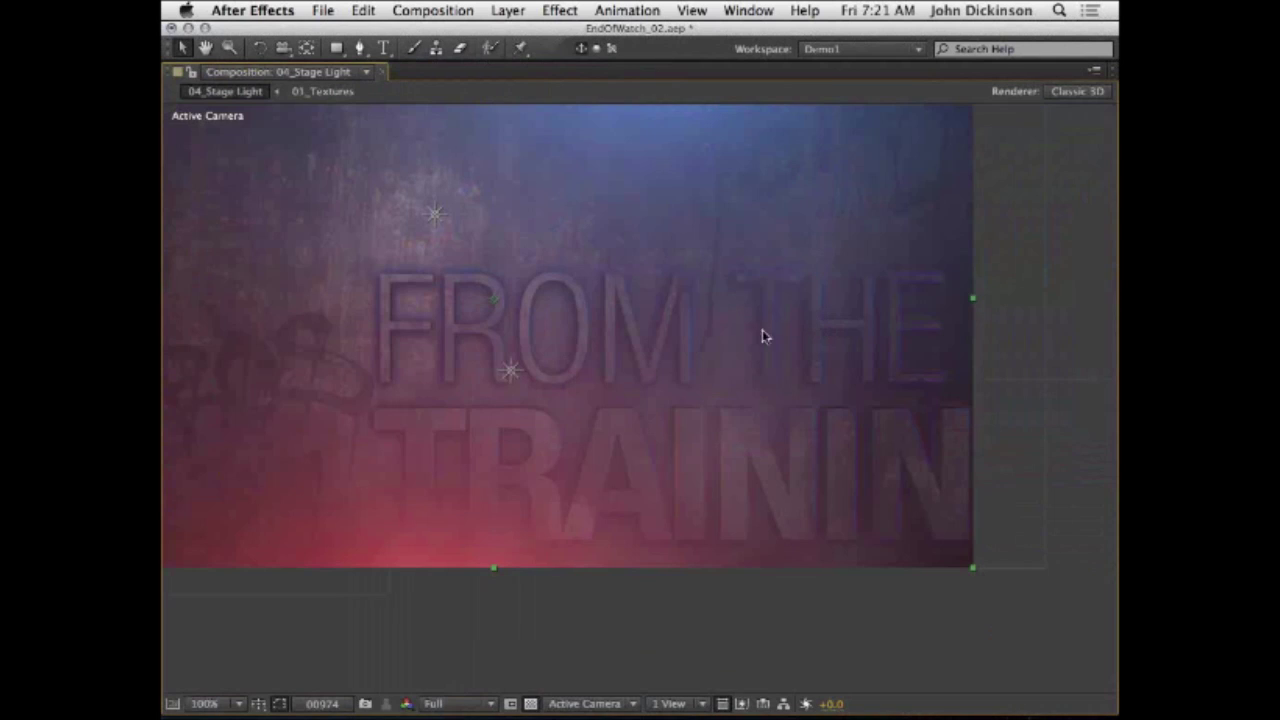
{"action": "key", "text": "h"}
{"action": "left_click_drag", "start_coordinate": [732, 227], "coordinate": [813, 480]}
{"action": "key", "text": "v"}
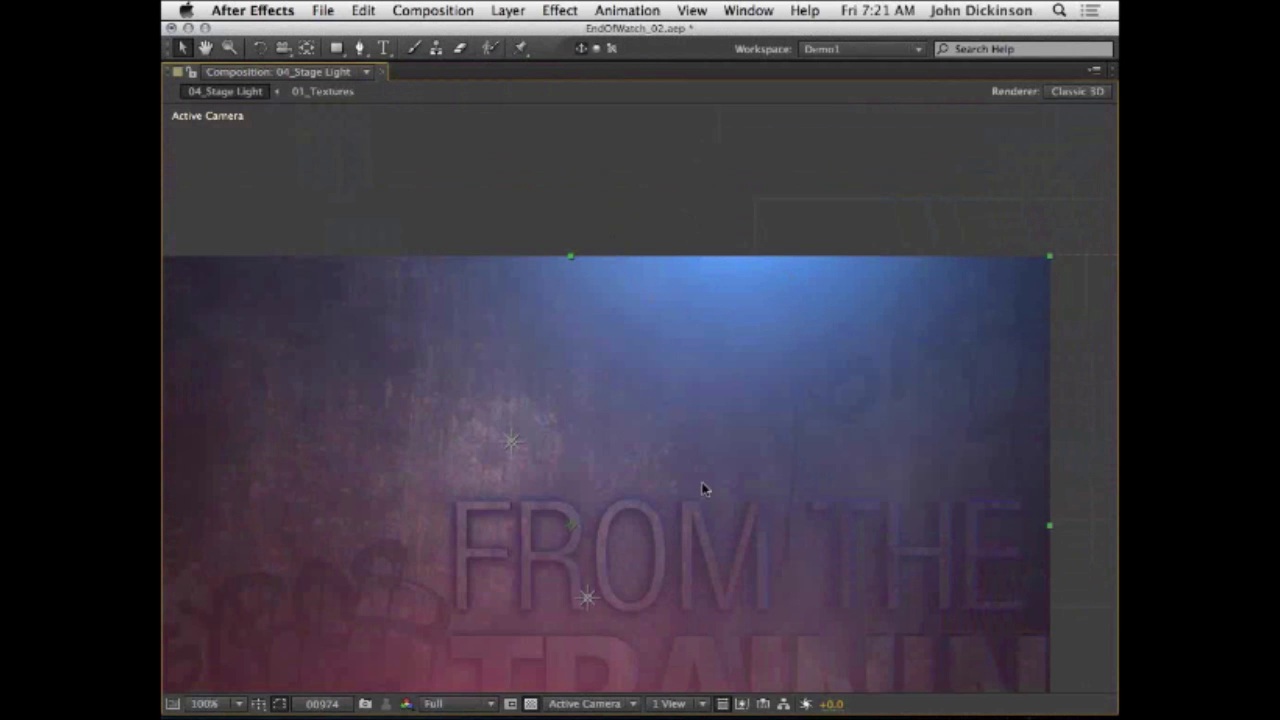
{"action": "key", "text": "h"}
{"action": "left_click_drag", "start_coordinate": [686, 517], "coordinate": [846, 249]}
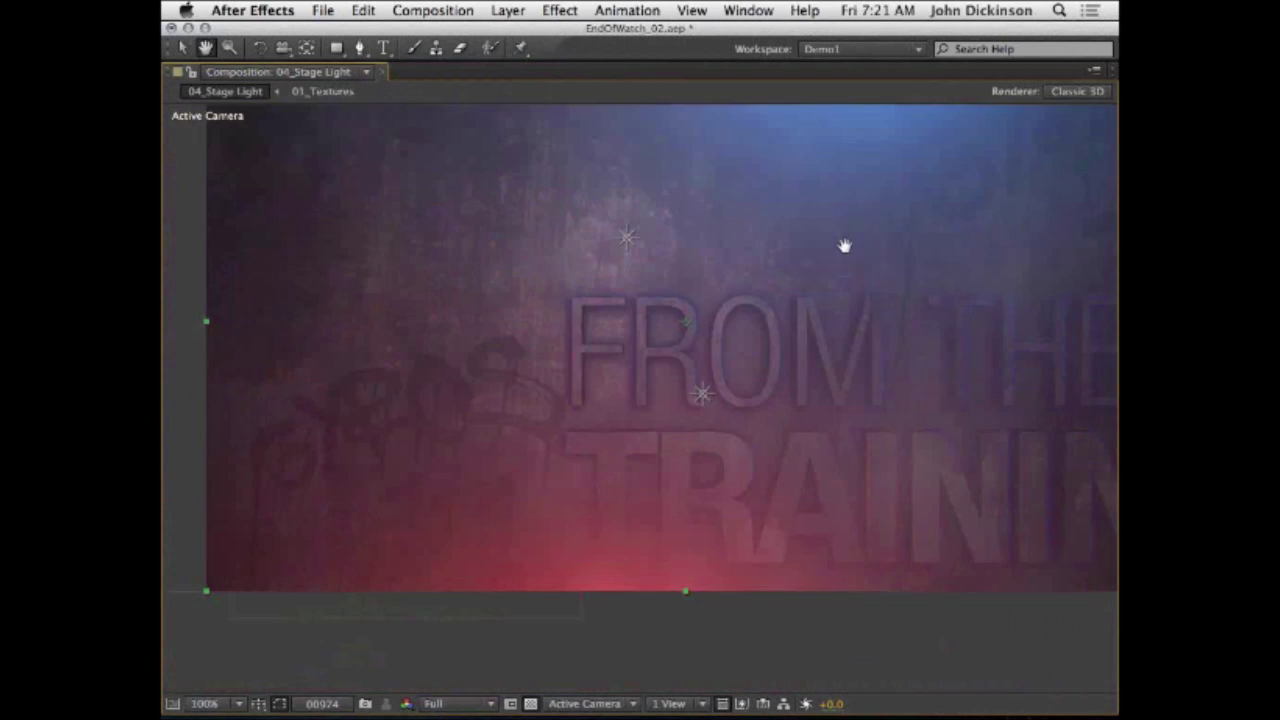
{"action": "key", "text": "v"}
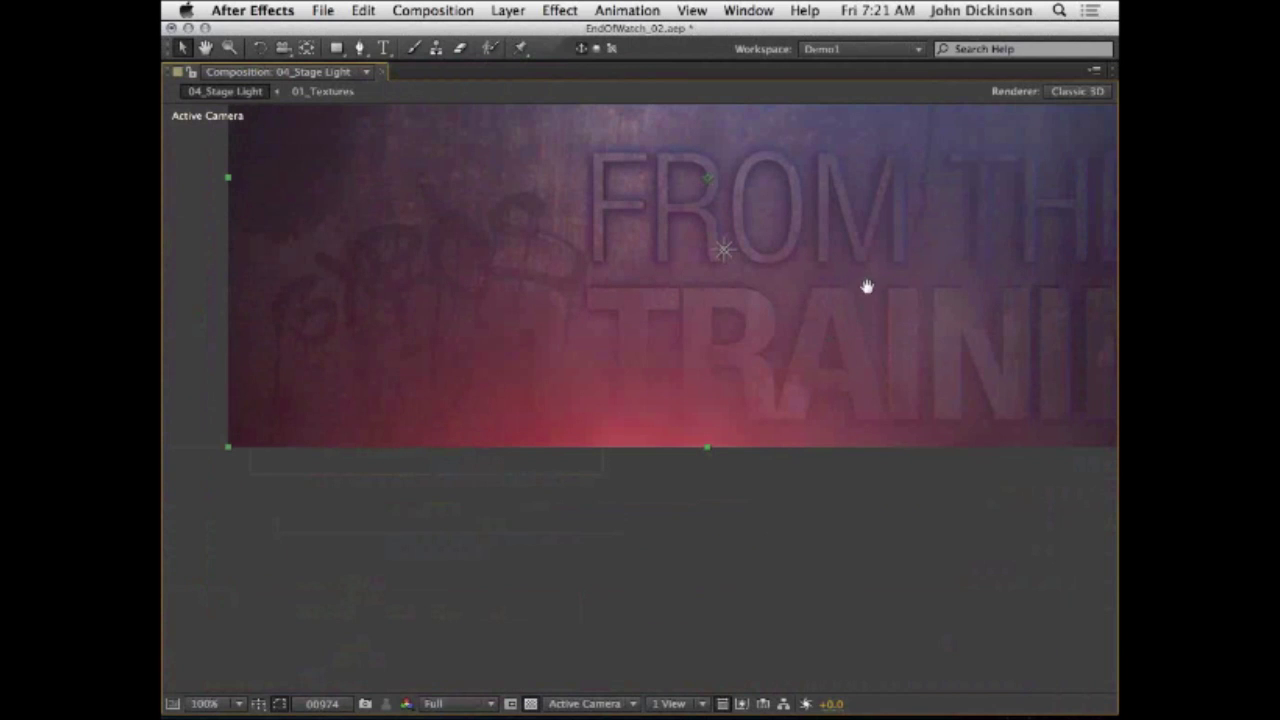
{"action": "key", "text": "h"}
{"action": "left_click_drag", "start_coordinate": [860, 286], "coordinate": [763, 357]}
{"action": "key", "text": "v"}
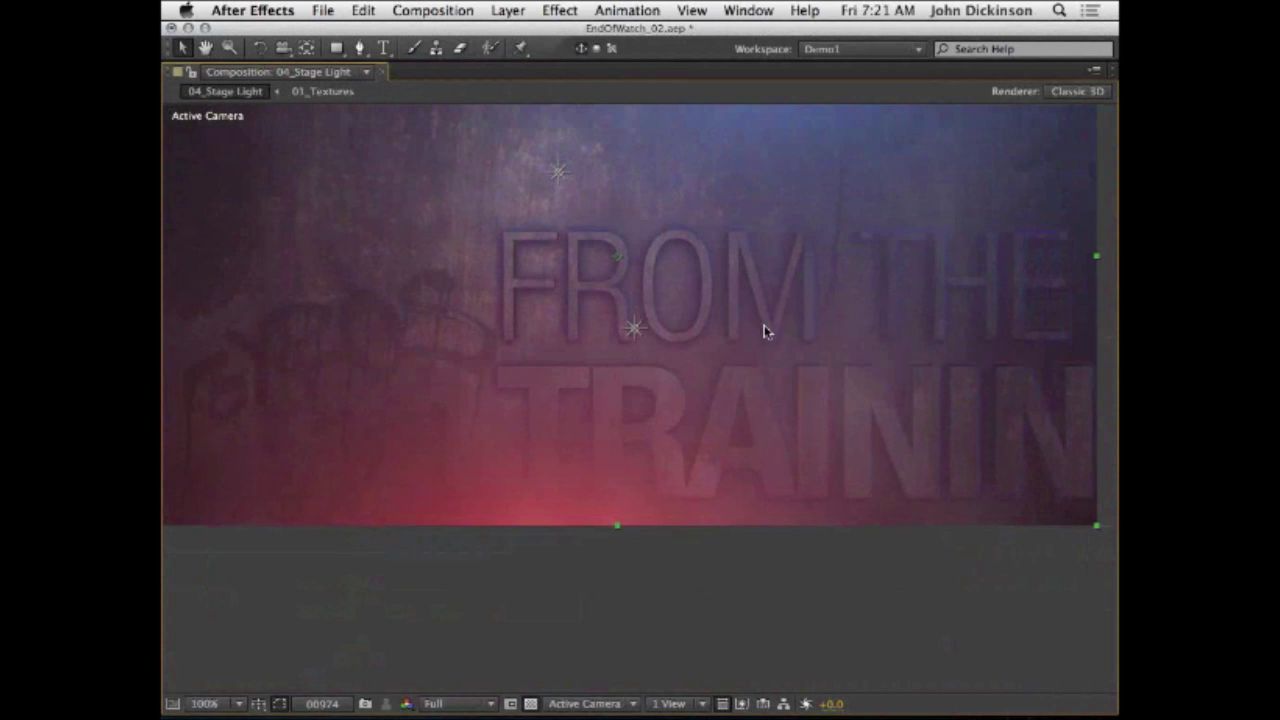
{"action": "key", "text": "grave"}
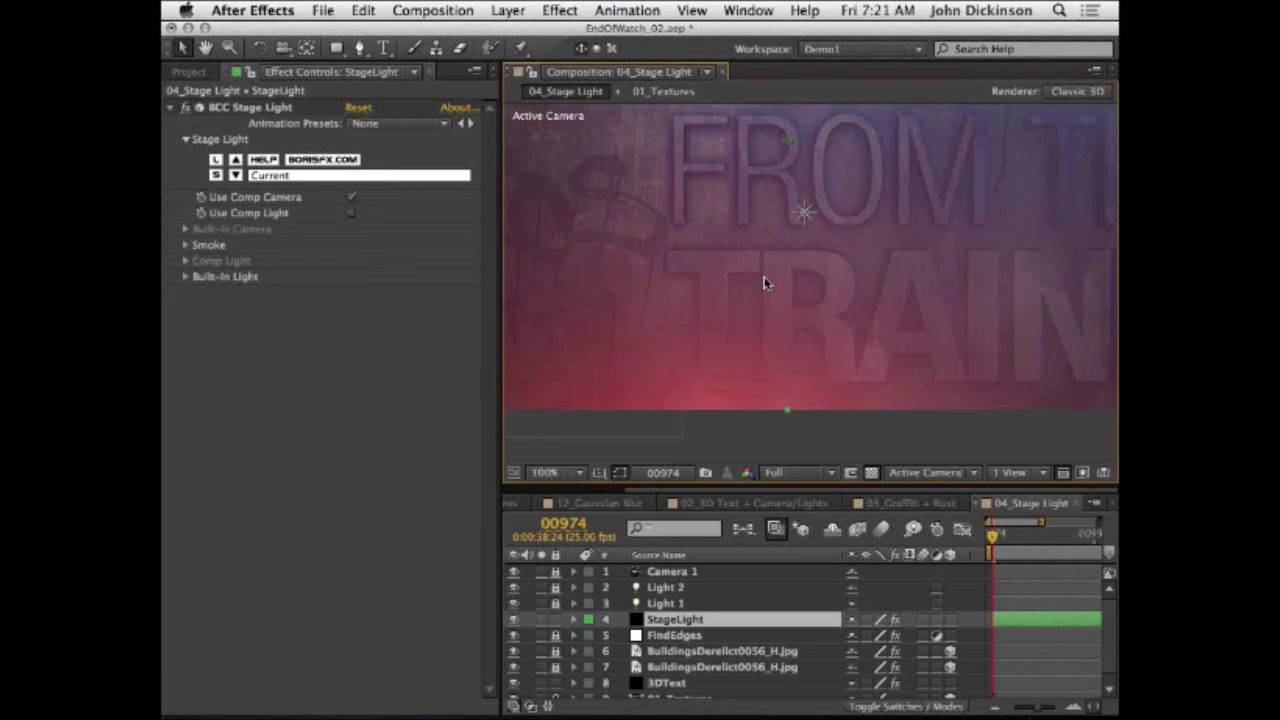
Step: Expand the Smoke settings of the BCC Stage Light effect, narrow the settings area, and move the current time to frame 00999
{"action": "left_click", "coordinate": [186, 247]}
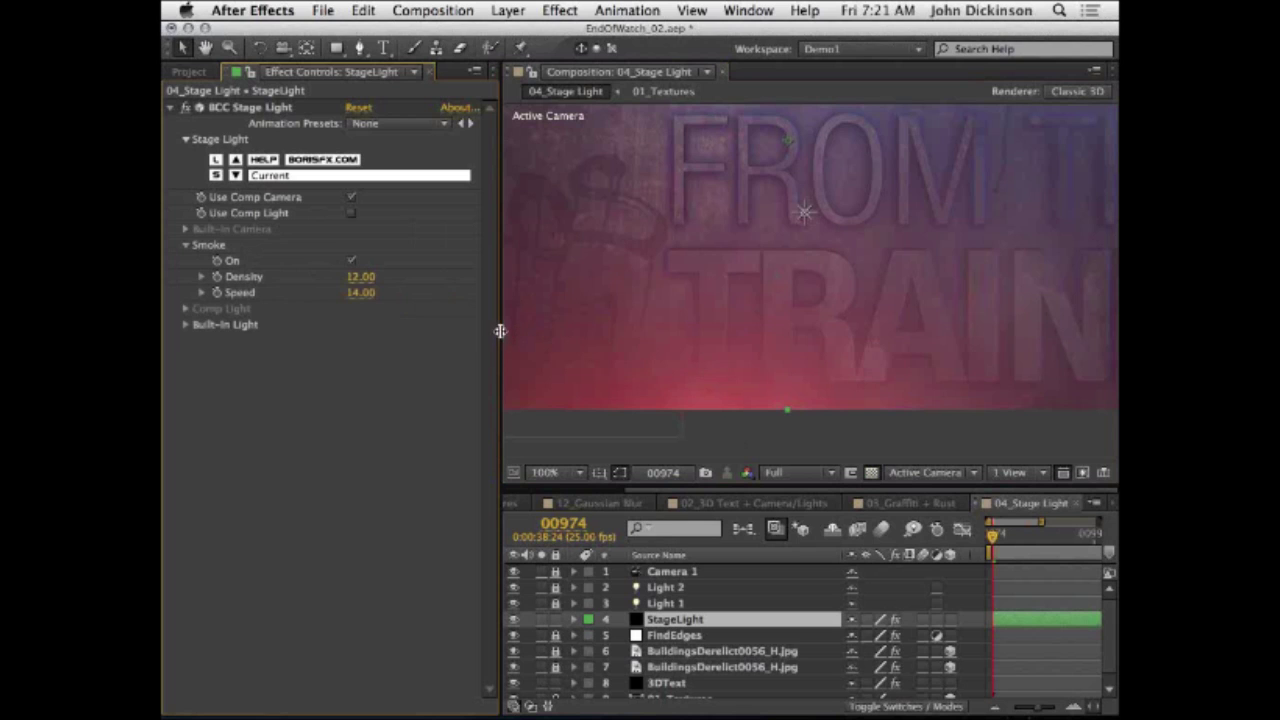
{"action": "left_click_drag", "start_coordinate": [436, 331], "coordinate": [340, 332]}
{"action": "left_click", "coordinate": [896, 538]}
{"action": "left_click_drag", "start_coordinate": [896, 538], "coordinate": [988, 541]}
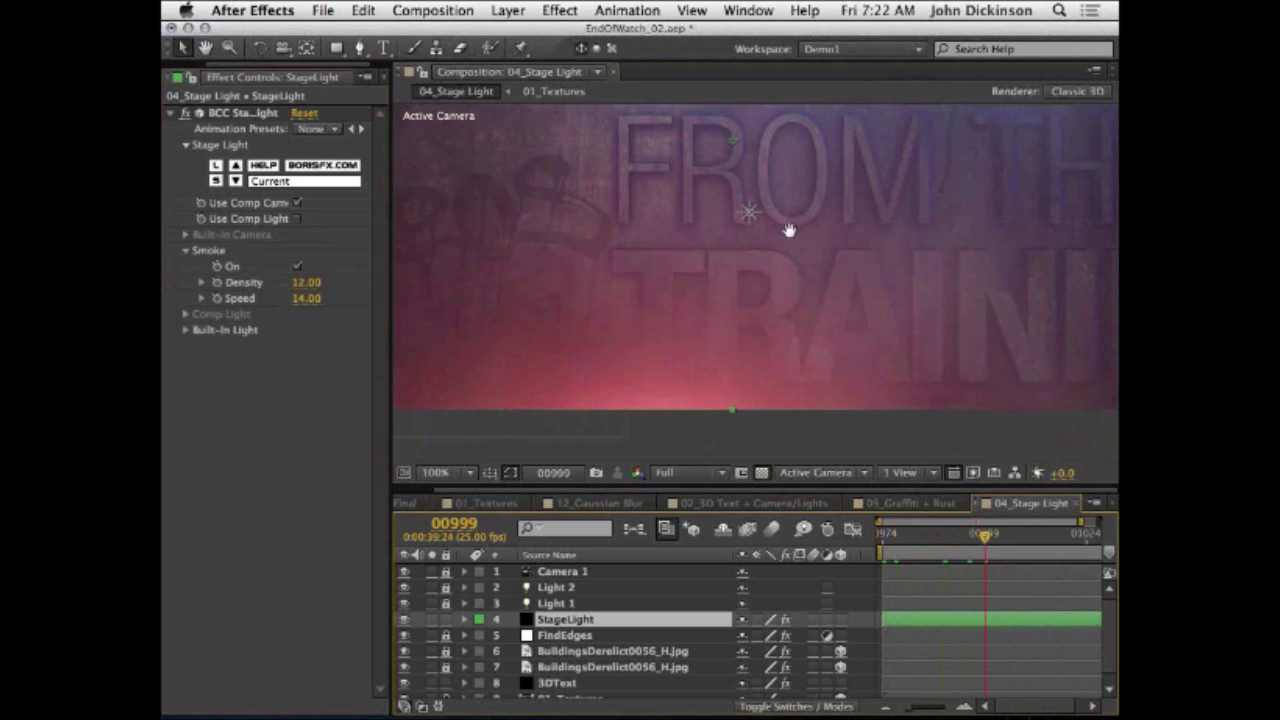
Step: Examine how the stage light's smoke and color cover the wall, graffiti and title at frame 00999
{"action": "left_click_drag", "start_coordinate": [791, 220], "coordinate": [726, 445]}
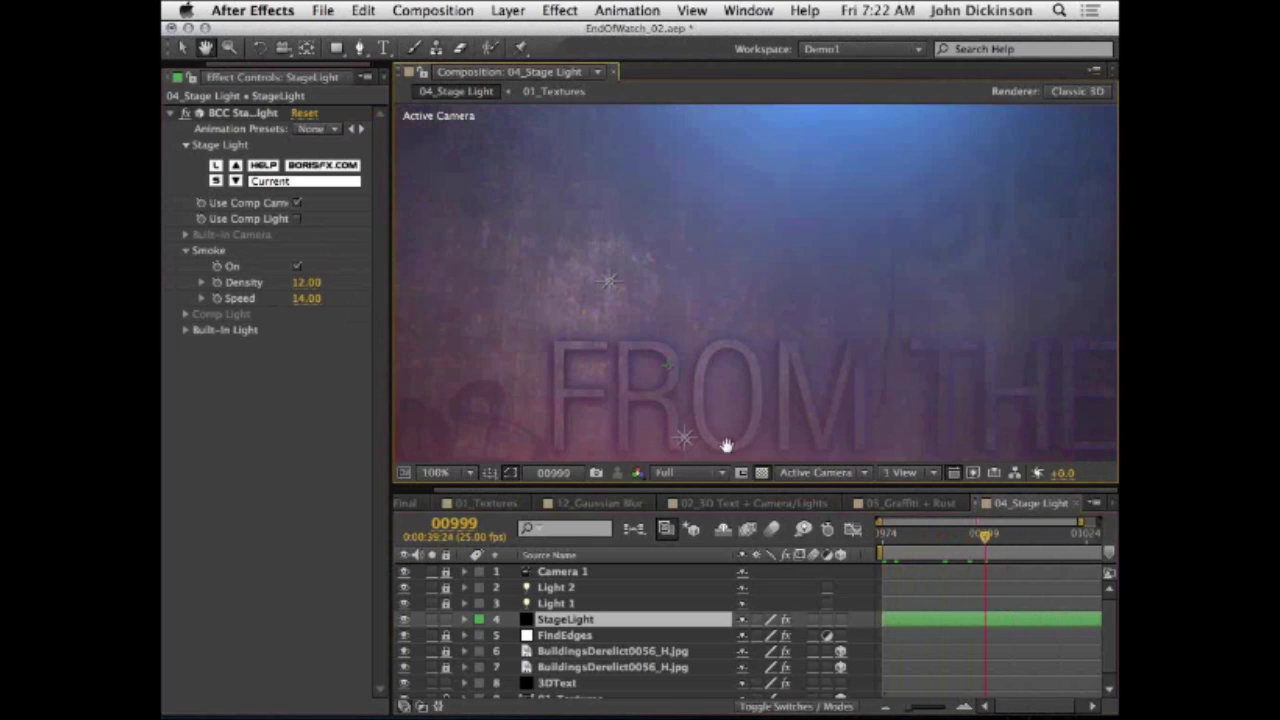
{"action": "left_click_drag", "start_coordinate": [831, 314], "coordinate": [767, 286]}
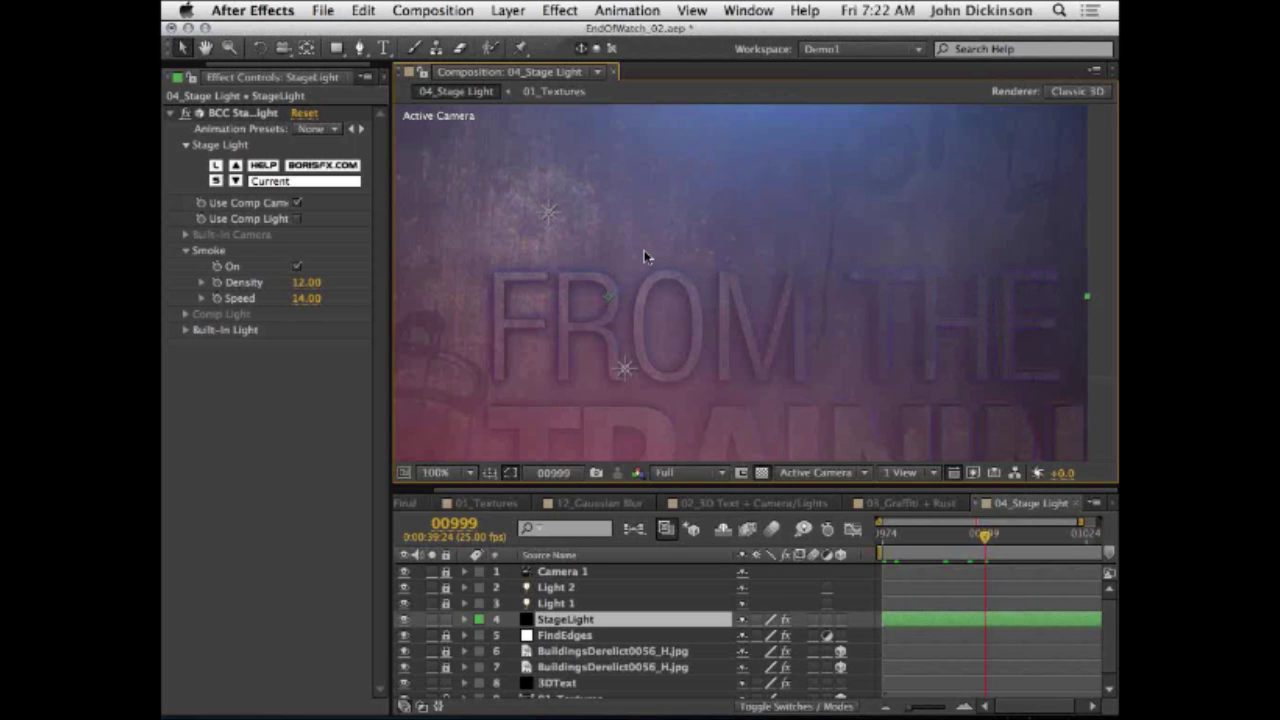
{"action": "key", "text": "h"}
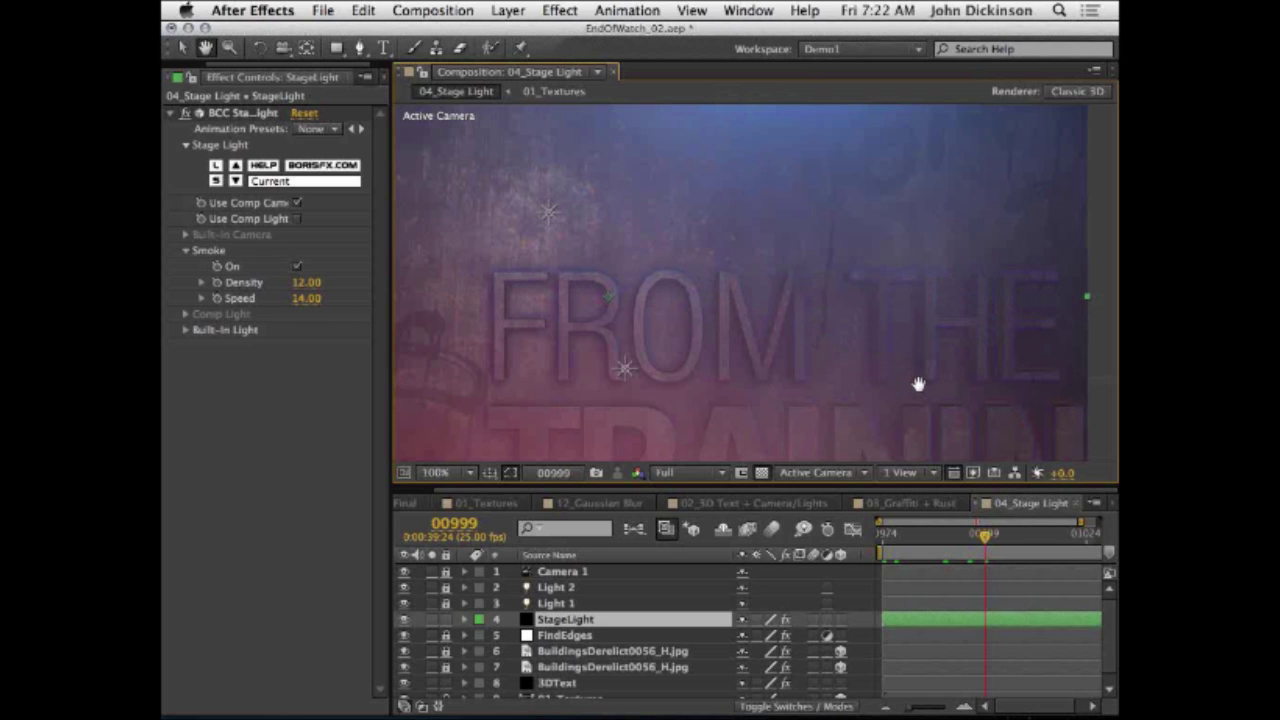
{"action": "left_click_drag", "start_coordinate": [917, 381], "coordinate": [683, 297]}
{"action": "key", "text": "v"}
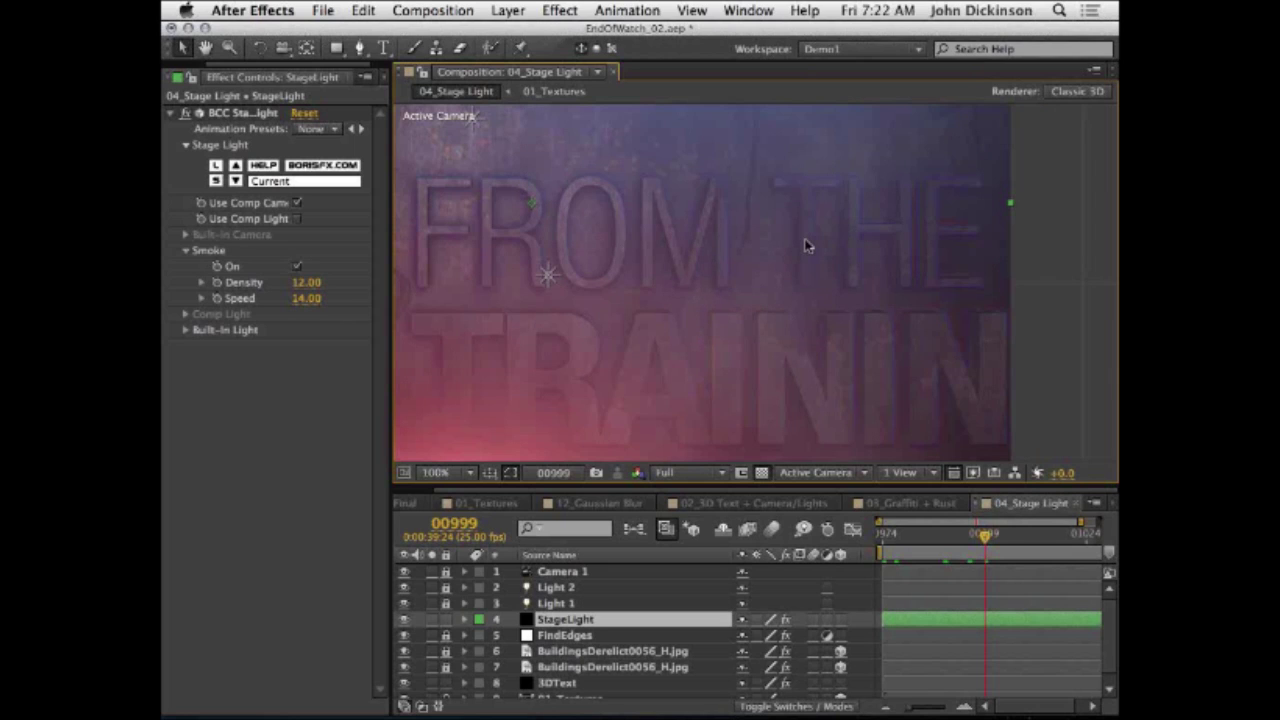
{"action": "scroll", "coordinate": [714, 234], "scroll_direction": "down", "scroll_amount": 2}
{"action": "scroll", "coordinate": [713, 232], "scroll_direction": "up", "scroll_amount": 2}
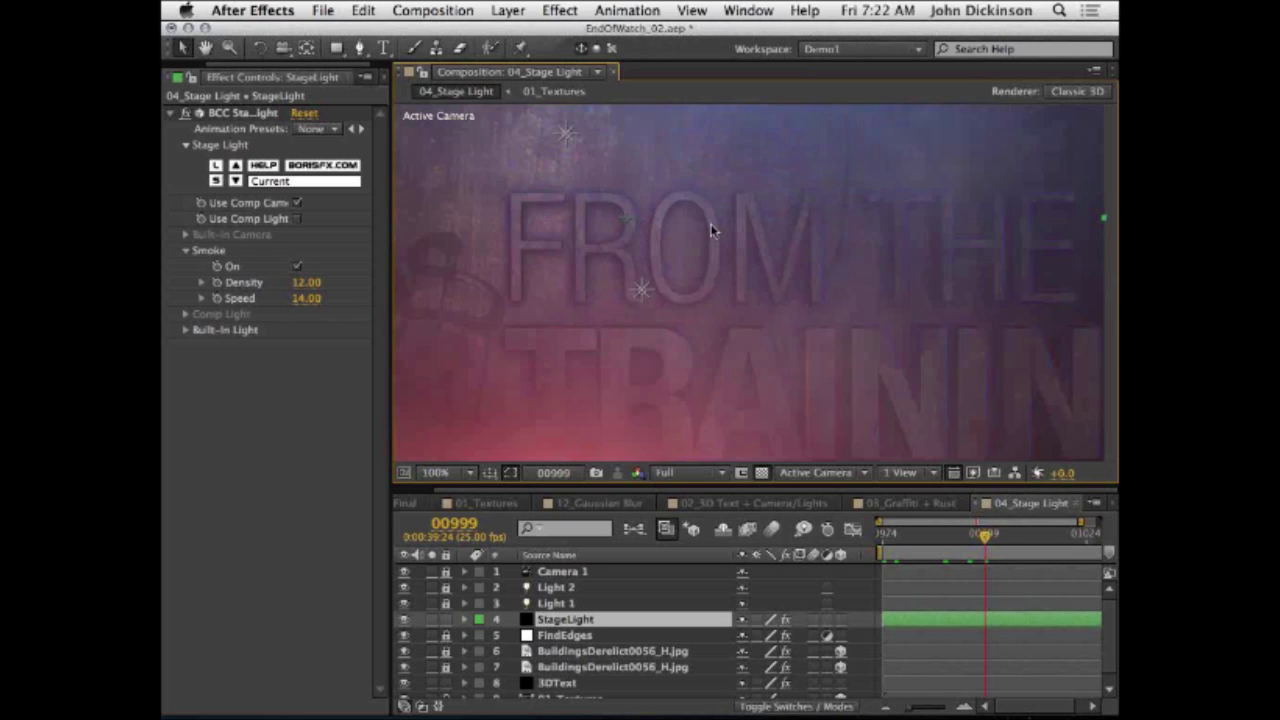
{"action": "key", "text": "h"}
{"action": "left_click_drag", "start_coordinate": [748, 214], "coordinate": [826, 271]}
{"action": "key", "text": "v"}
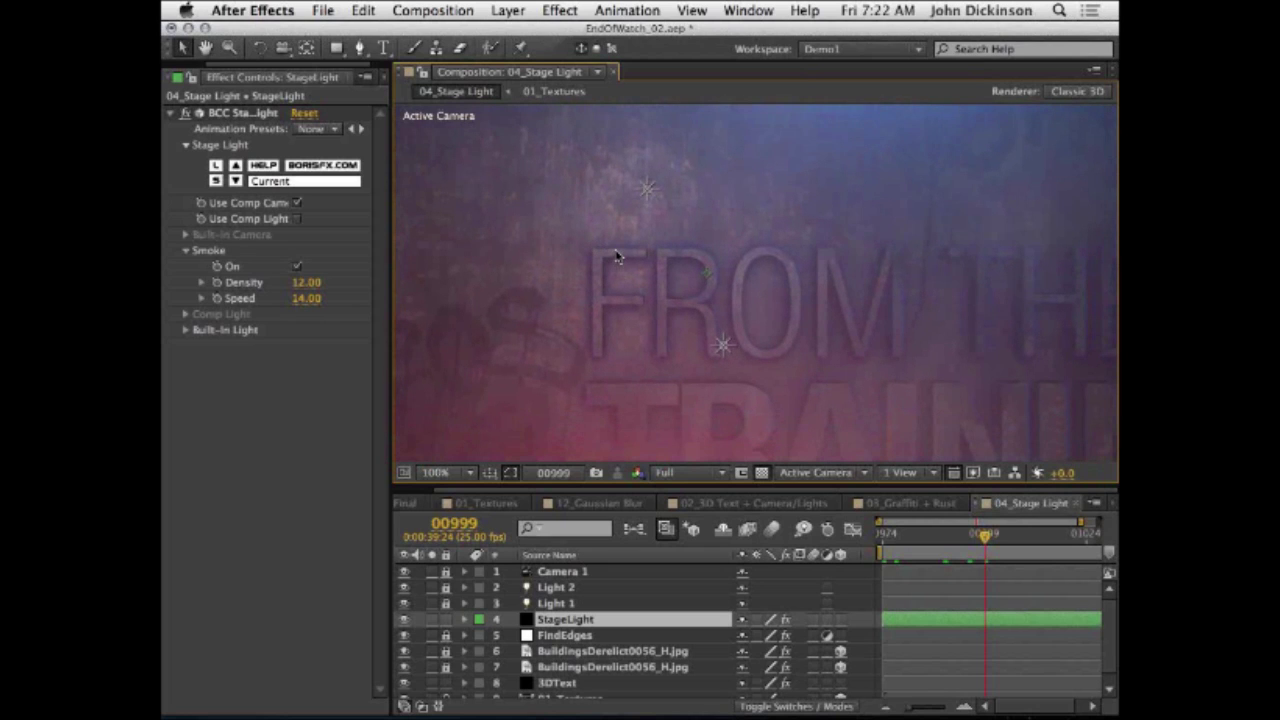
Step: Compare the stage-lit letters at 200% with the whole frame at 50%, ending on the title at 100%
{"action": "scroll", "coordinate": [616, 257], "scroll_direction": "up", "scroll_amount": 1}
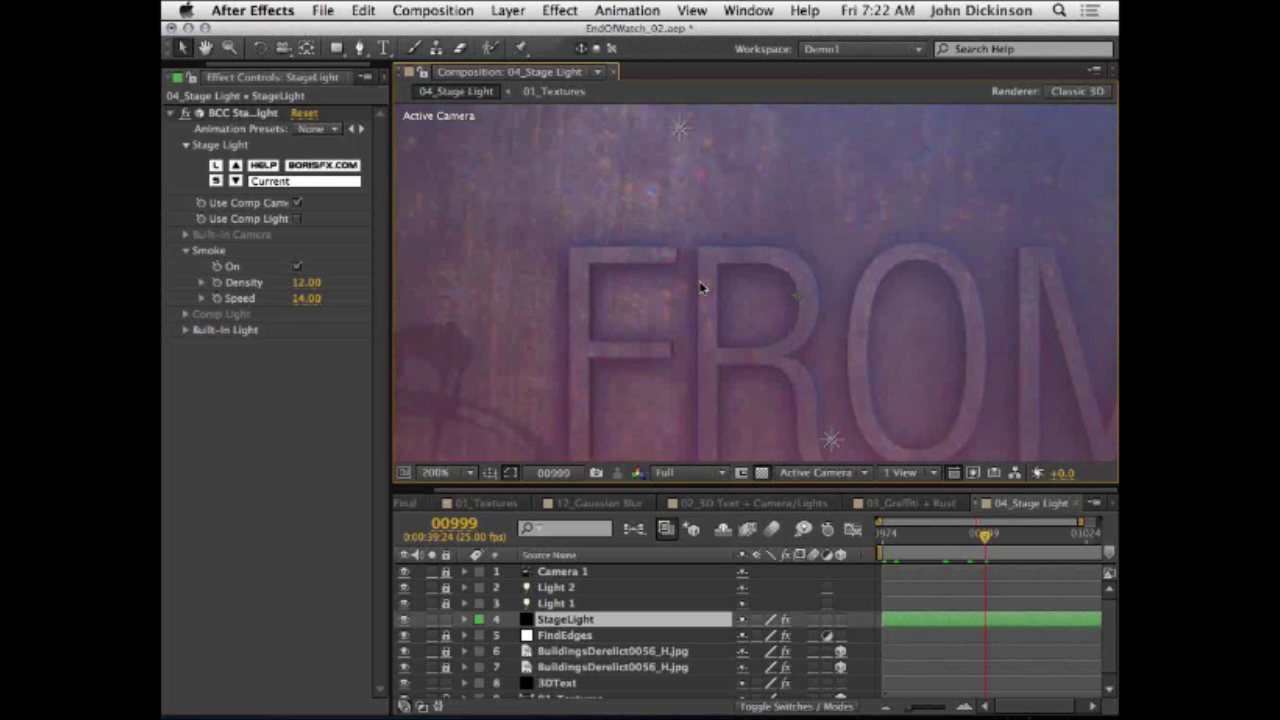
{"action": "scroll", "coordinate": [700, 288], "scroll_direction": "down", "scroll_amount": 1}
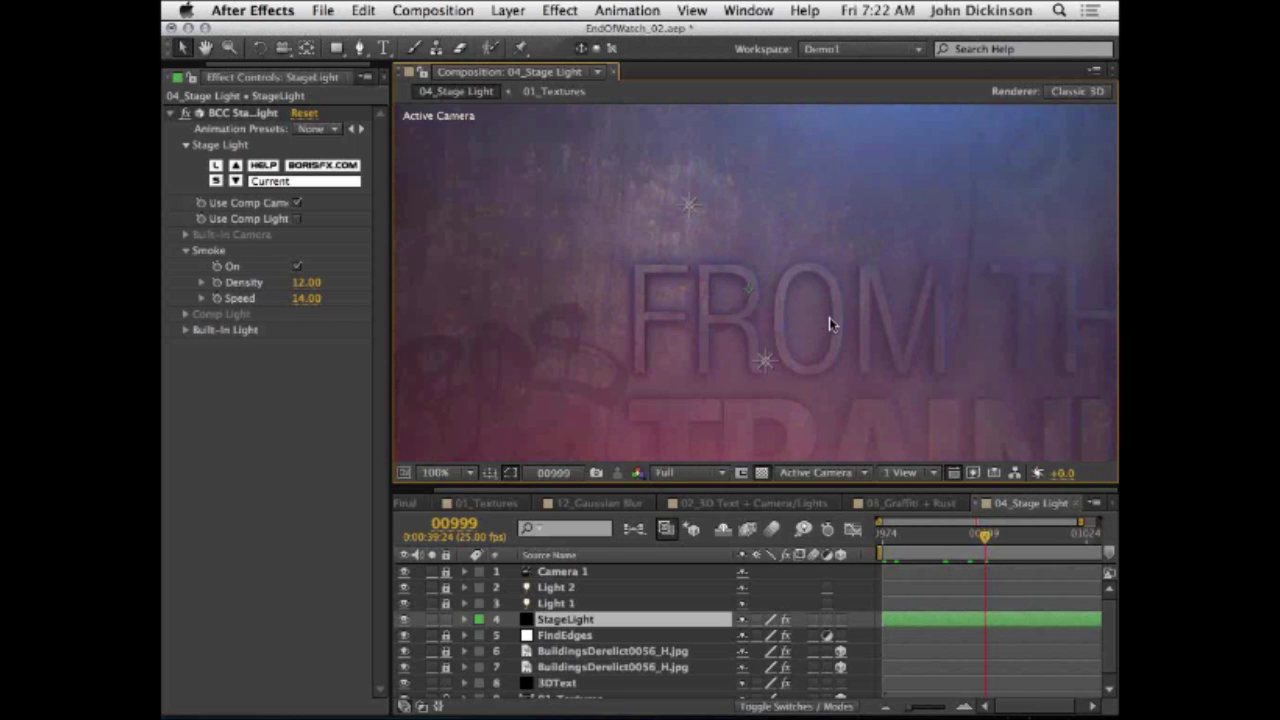
{"action": "scroll", "coordinate": [829, 317], "scroll_direction": "down", "scroll_amount": 1}
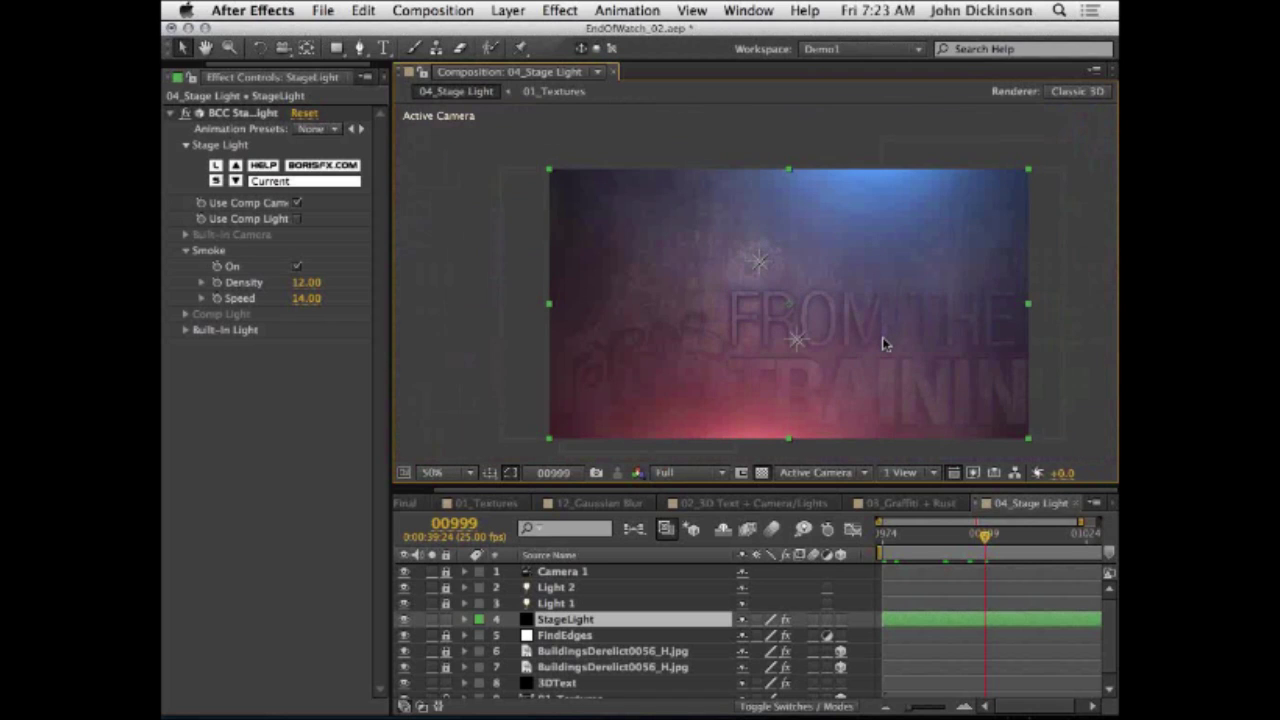
{"action": "key", "text": "h"}
{"action": "left_click_drag", "start_coordinate": [883, 344], "coordinate": [811, 251]}
{"action": "key", "text": "v"}
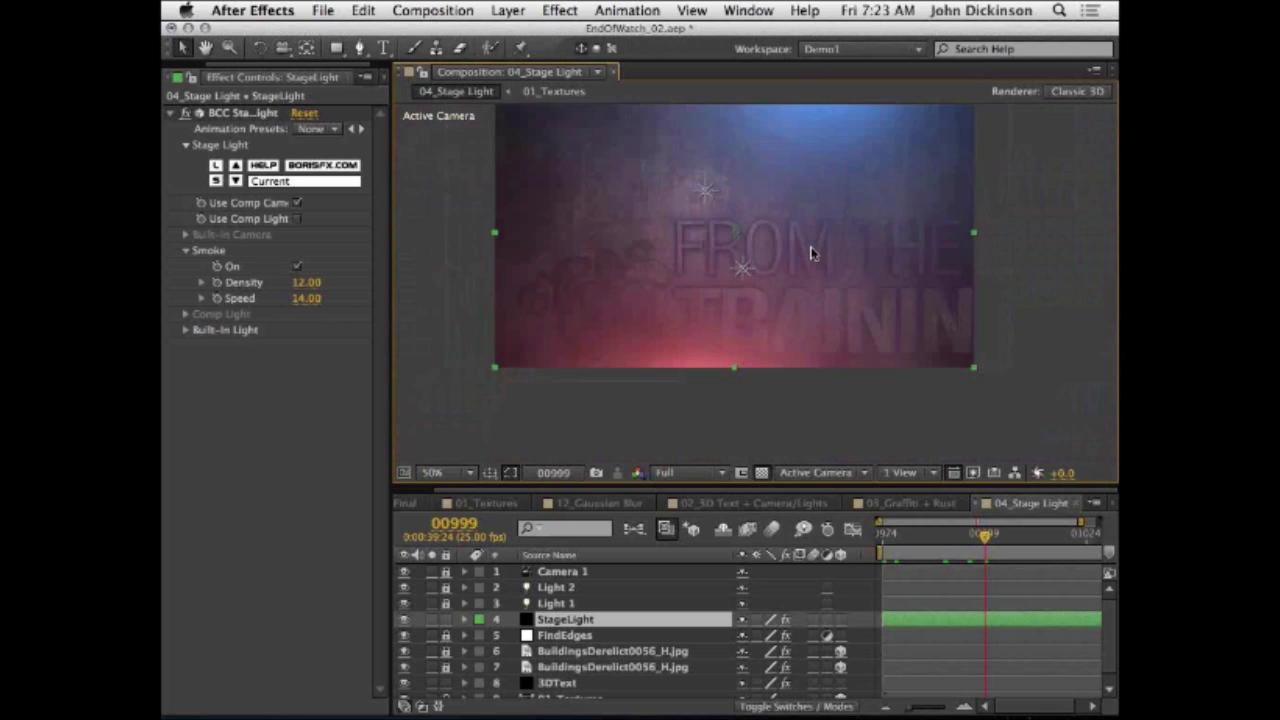
{"action": "scroll", "coordinate": [811, 254], "scroll_direction": "up", "scroll_amount": 2}
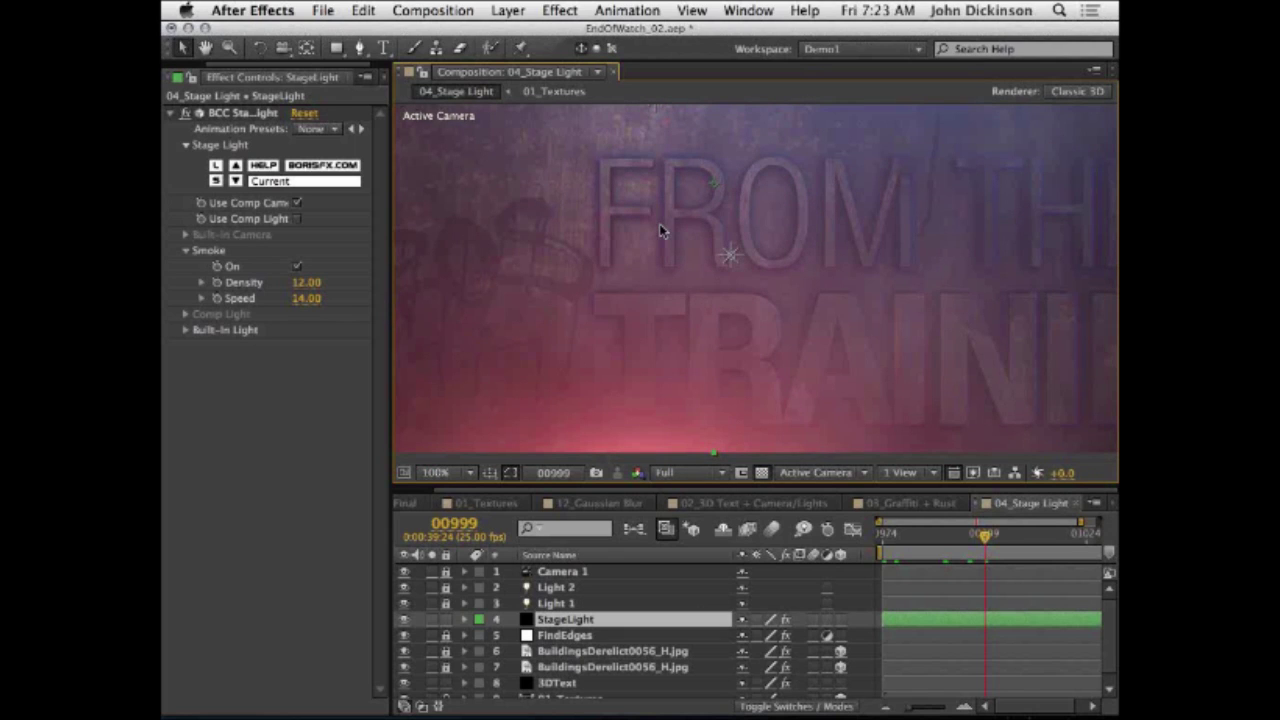
Step: Examine the blue and red stage lighting across the wall and title at 50% and 100%, ending on the whole frame at 50%
{"action": "scroll", "coordinate": [753, 274], "scroll_direction": "down", "scroll_amount": 1}
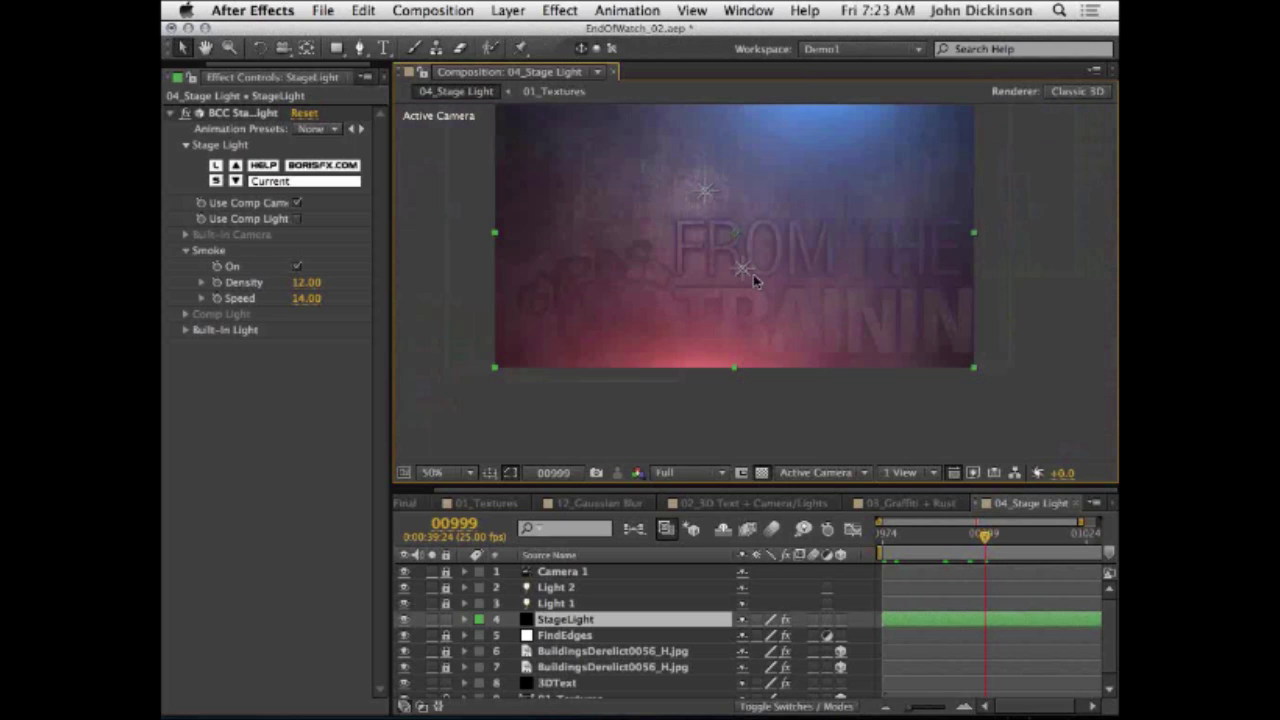
{"action": "left_click_drag", "start_coordinate": [794, 229], "coordinate": [700, 282]}
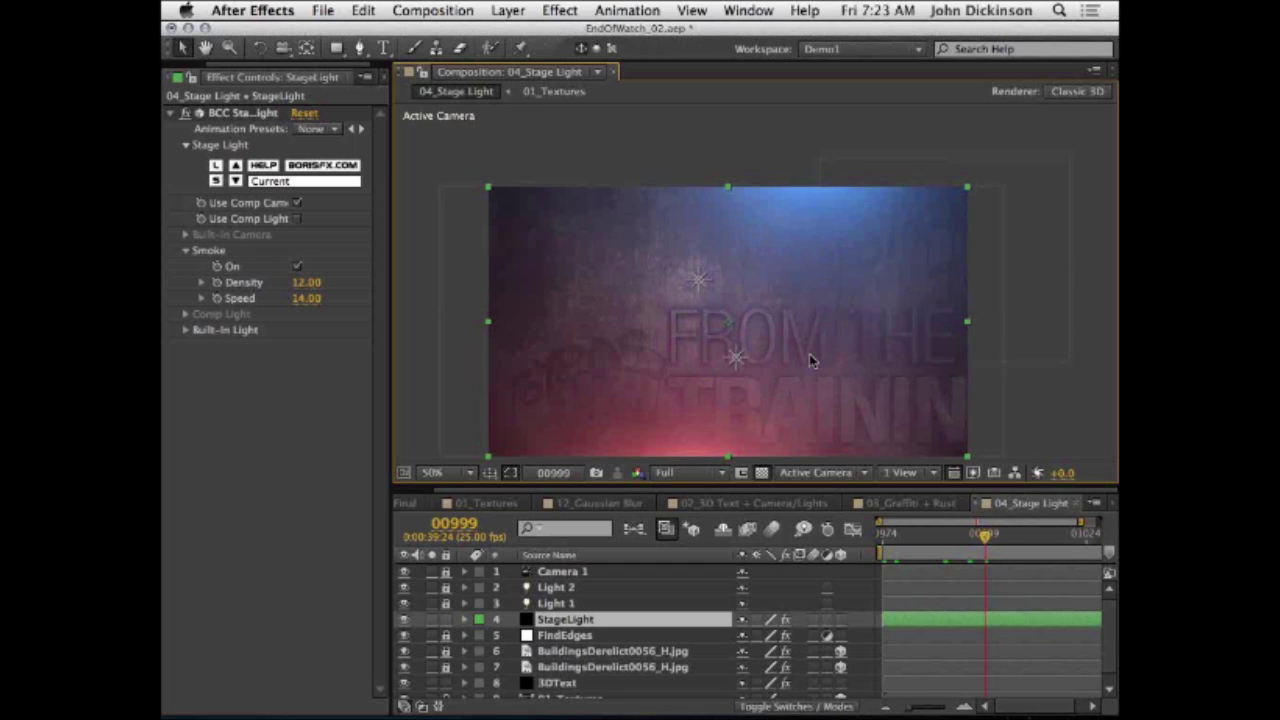
{"action": "scroll", "coordinate": [740, 390], "scroll_direction": "up", "scroll_amount": 2}
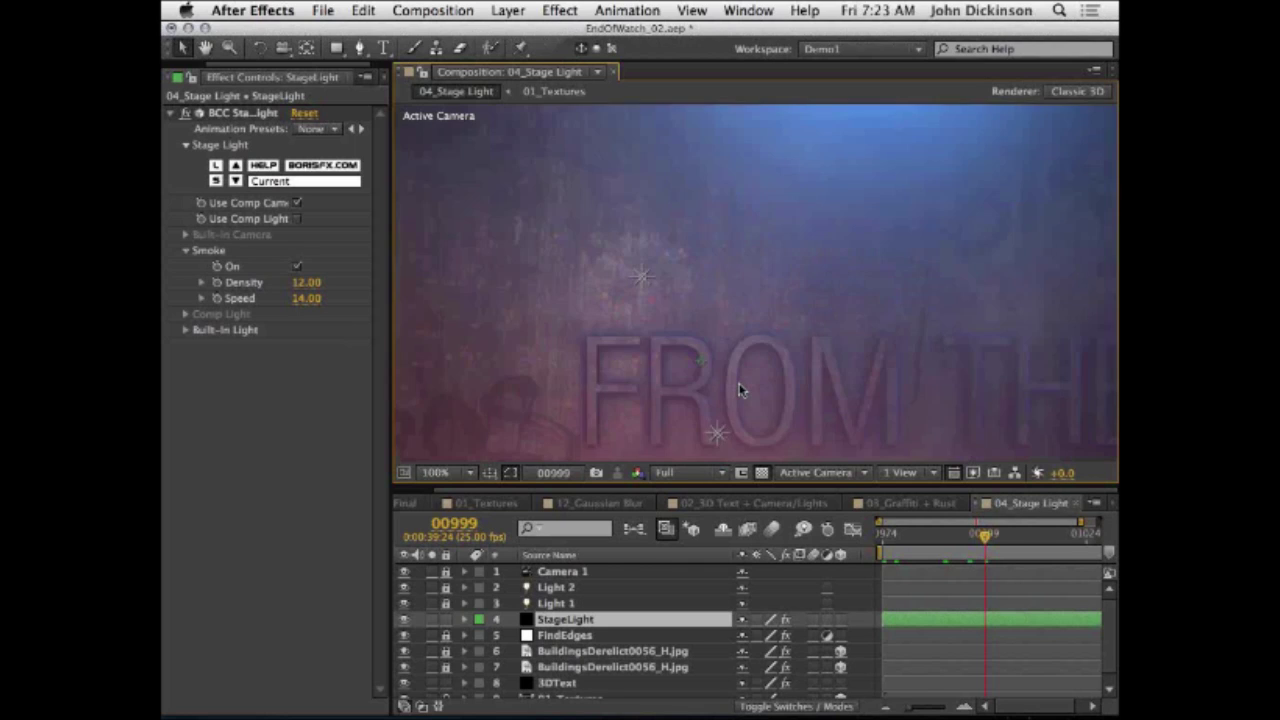
{"action": "scroll", "coordinate": [740, 390], "scroll_direction": "down", "scroll_amount": 2}
{"action": "key", "text": "h"}
{"action": "left_click_drag", "start_coordinate": [780, 380], "coordinate": [782, 285]}
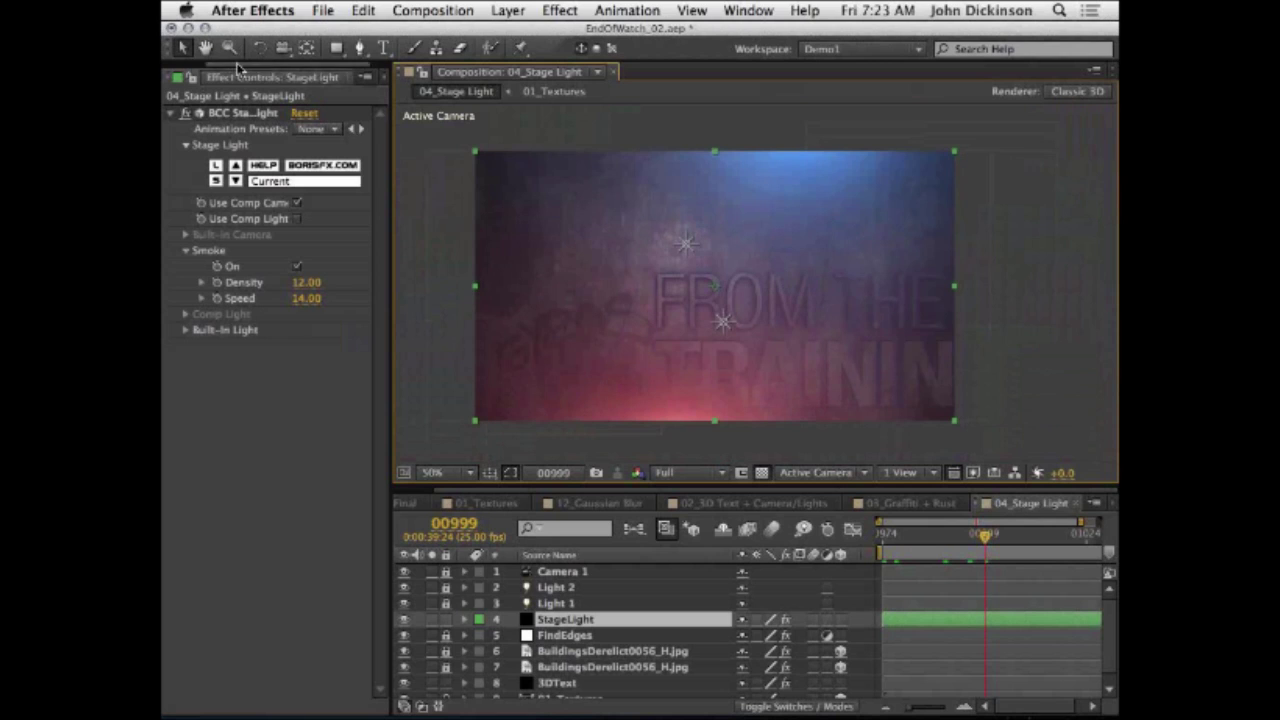
Step: Open the 05_Text composition from the project and collapse the properties of its FromTheWriterOf_Text layer
{"action": "left_click", "coordinate": [186, 77]}
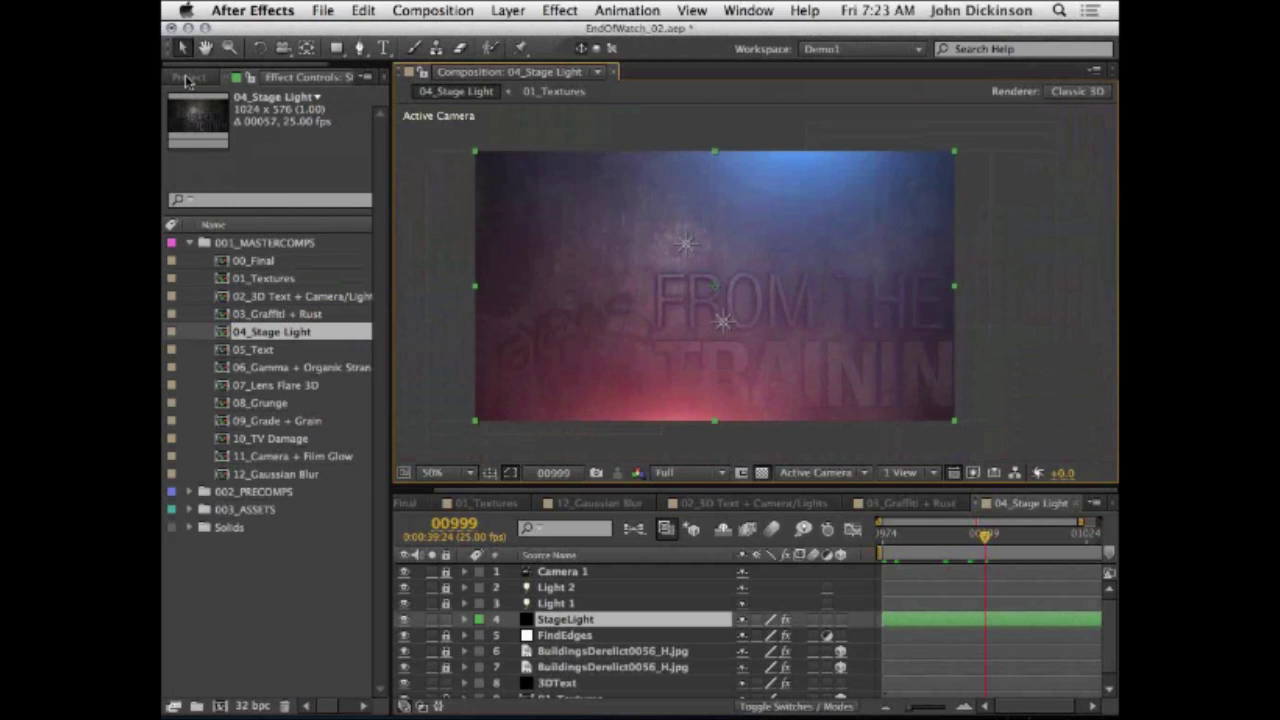
{"action": "left_click", "coordinate": [245, 350]}
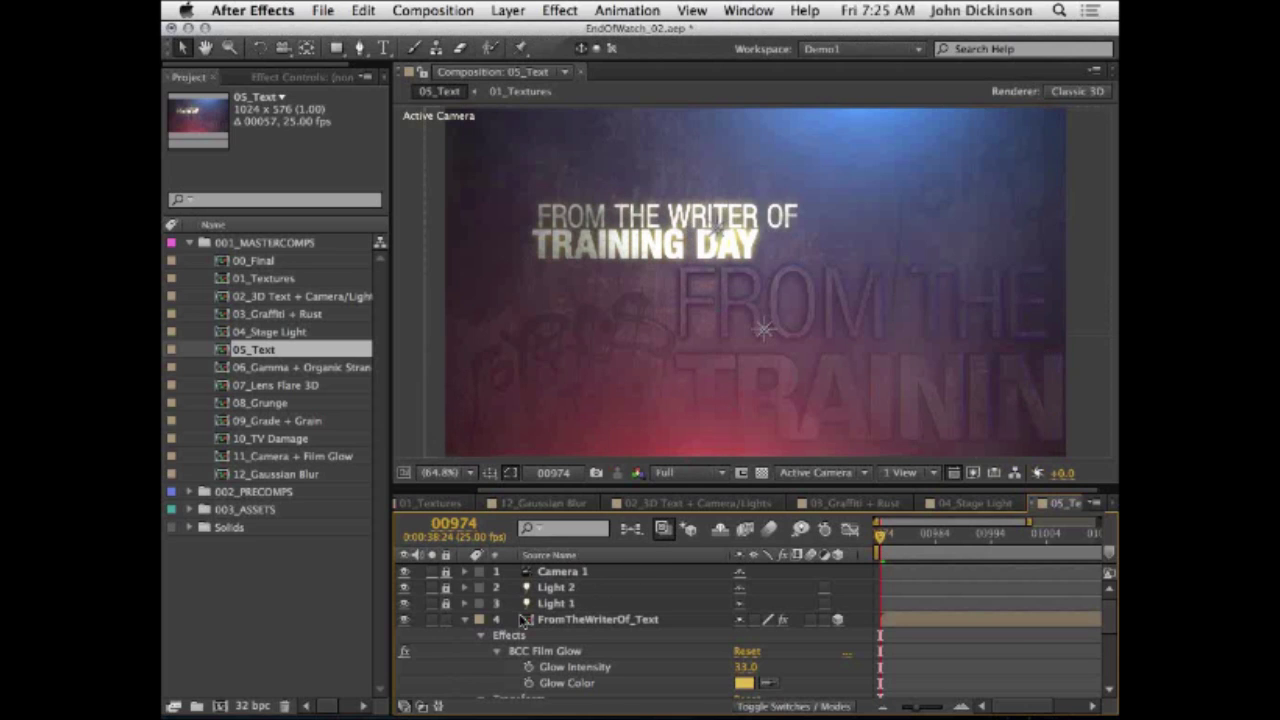
{"action": "left_click", "coordinate": [465, 620]}
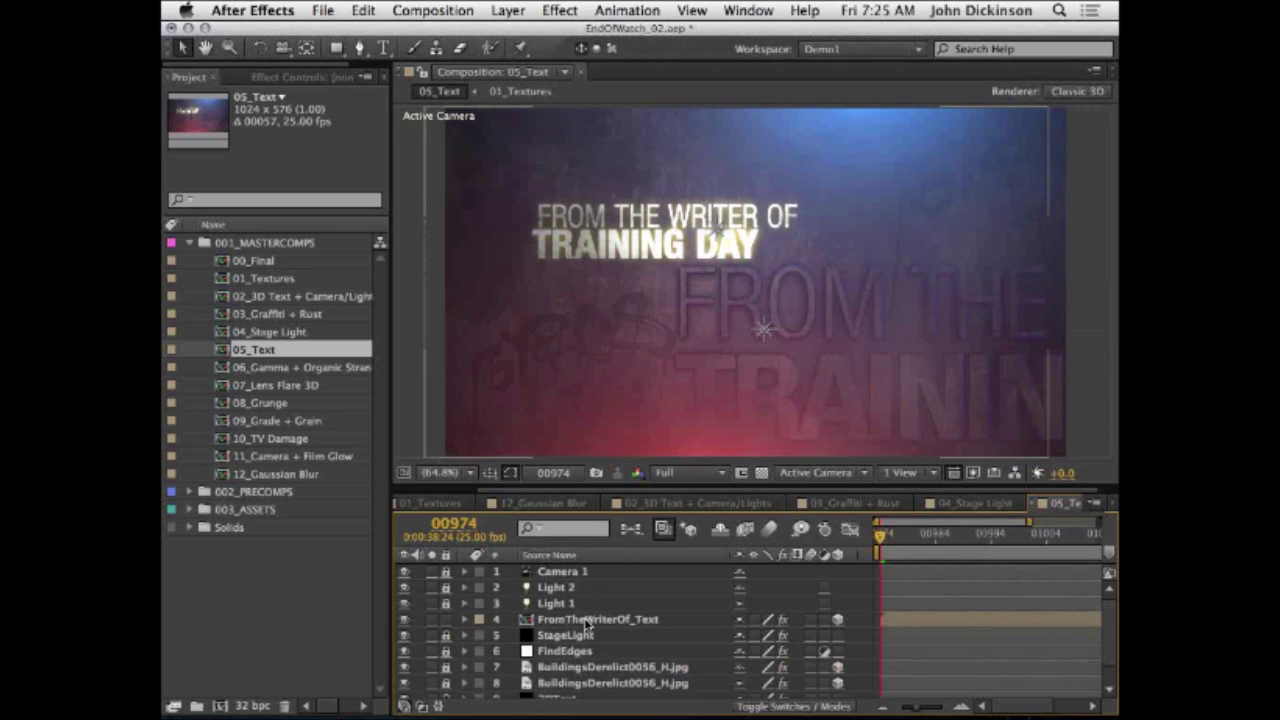
Step: Open the FromTheWriterOf_Text precomp and its nested FromTheWriter composition, viewing the start of the text at 200%
{"action": "left_click", "coordinate": [577, 621]}
{"action": "double_click", "coordinate": [577, 621]}
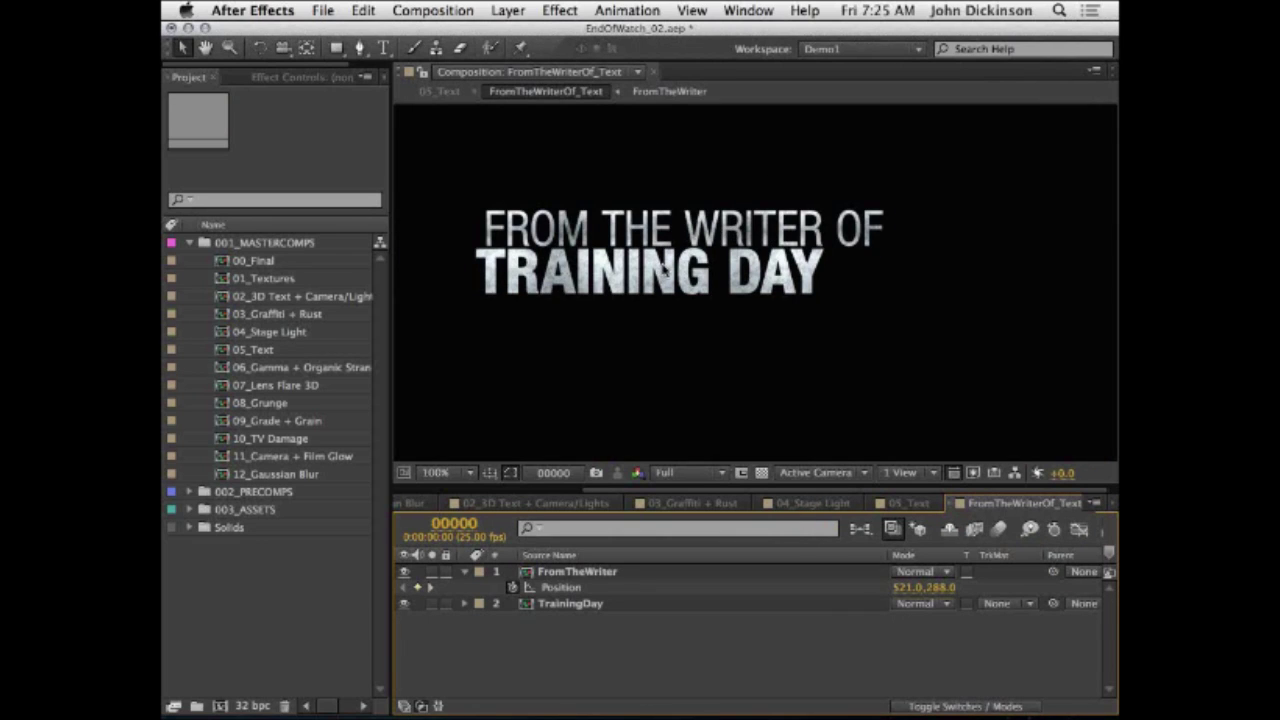
{"action": "double_click", "coordinate": [580, 575]}
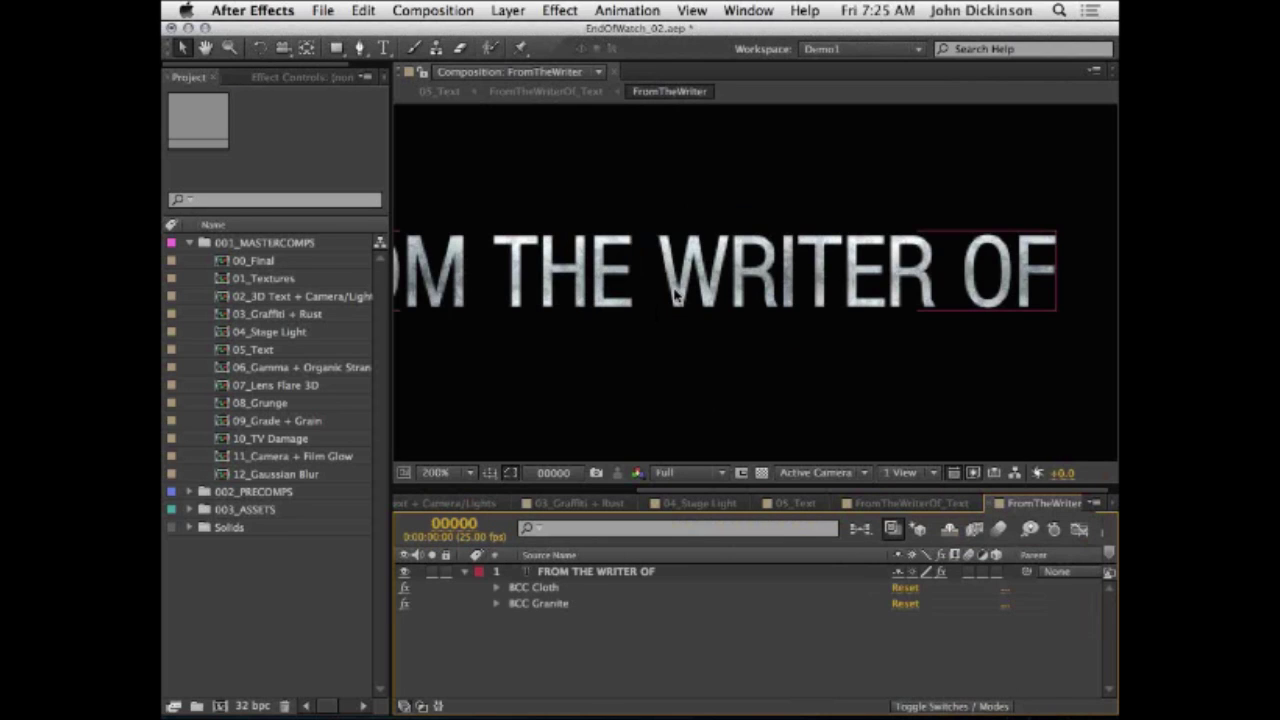
{"action": "key", "text": "h"}
{"action": "left_click_drag", "start_coordinate": [622, 284], "coordinate": [817, 284]}
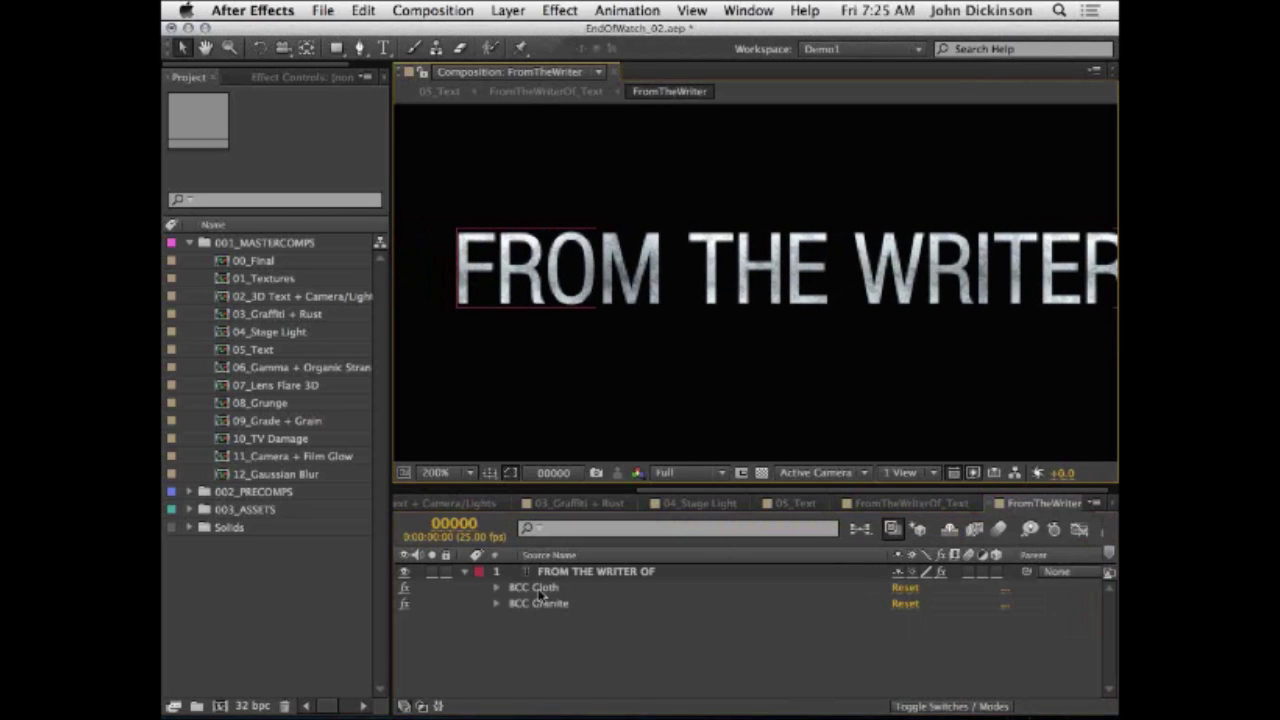
Step: Switch off BCC Cloth and BCC Granite on the FROM THE WRITER OF layer and examine the plain text at several magnifications
{"action": "left_click", "coordinate": [540, 590]}
{"action": "left_click", "coordinate": [550, 605]}
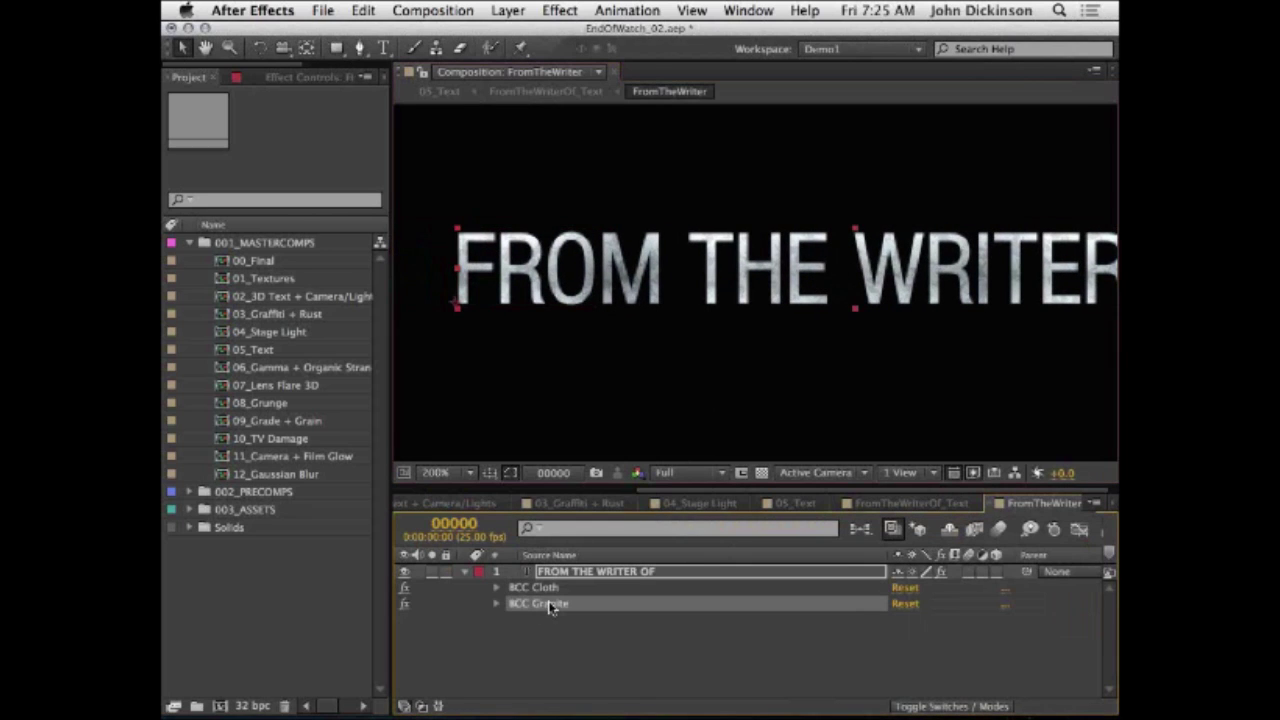
{"action": "left_click", "coordinate": [404, 587]}
{"action": "left_click", "coordinate": [404, 603]}
{"action": "scroll", "coordinate": [786, 285], "scroll_direction": "down", "scroll_amount": 1}
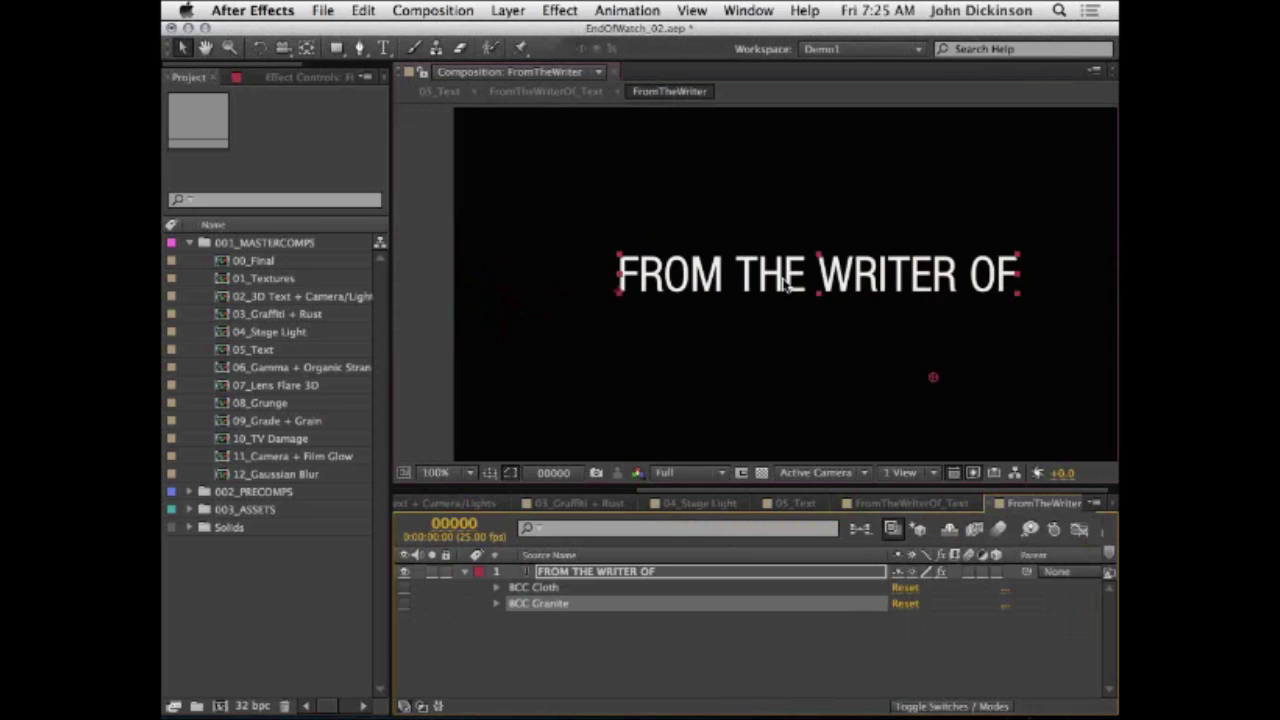
{"action": "scroll", "coordinate": [786, 285], "scroll_direction": "down", "scroll_amount": 1}
{"action": "scroll", "coordinate": [836, 276], "scroll_direction": "up", "scroll_amount": 1}
{"action": "scroll", "coordinate": [836, 276], "scroll_direction": "up", "scroll_amount": 1}
{"action": "scroll", "coordinate": [836, 275], "scroll_direction": "down", "scroll_amount": 1}
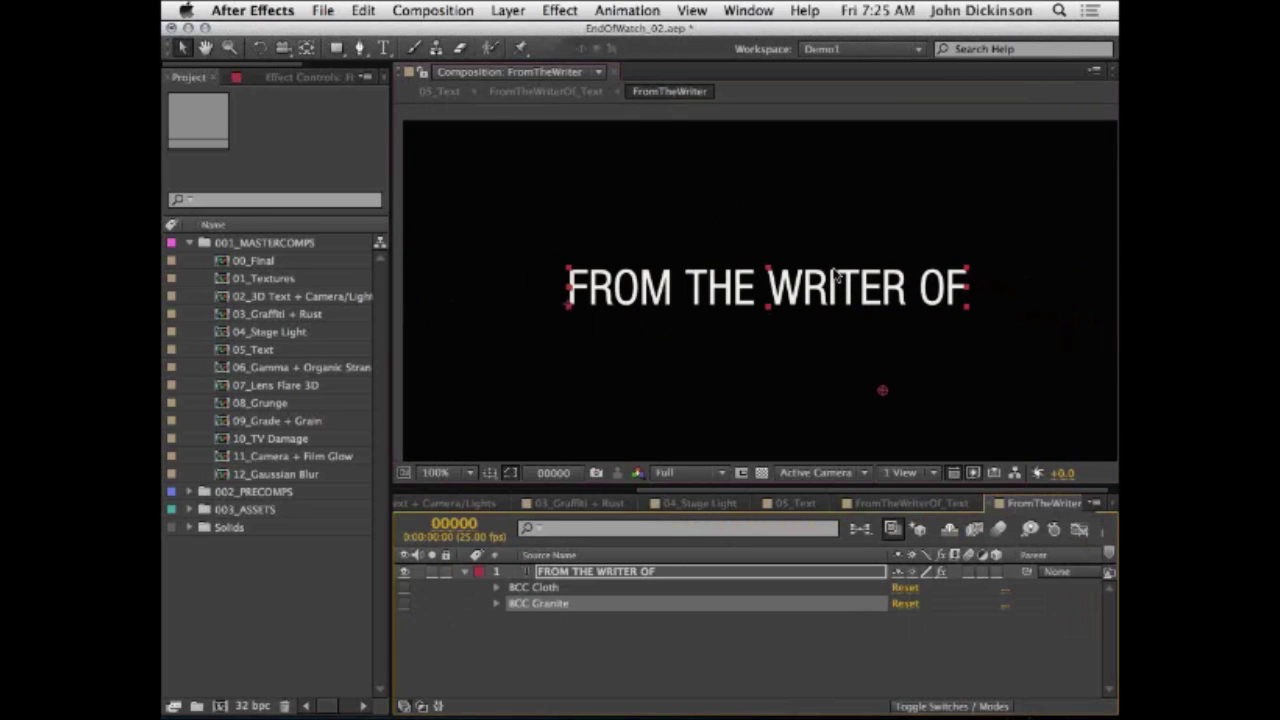
{"action": "scroll", "coordinate": [806, 314], "scroll_direction": "up", "scroll_amount": 1}
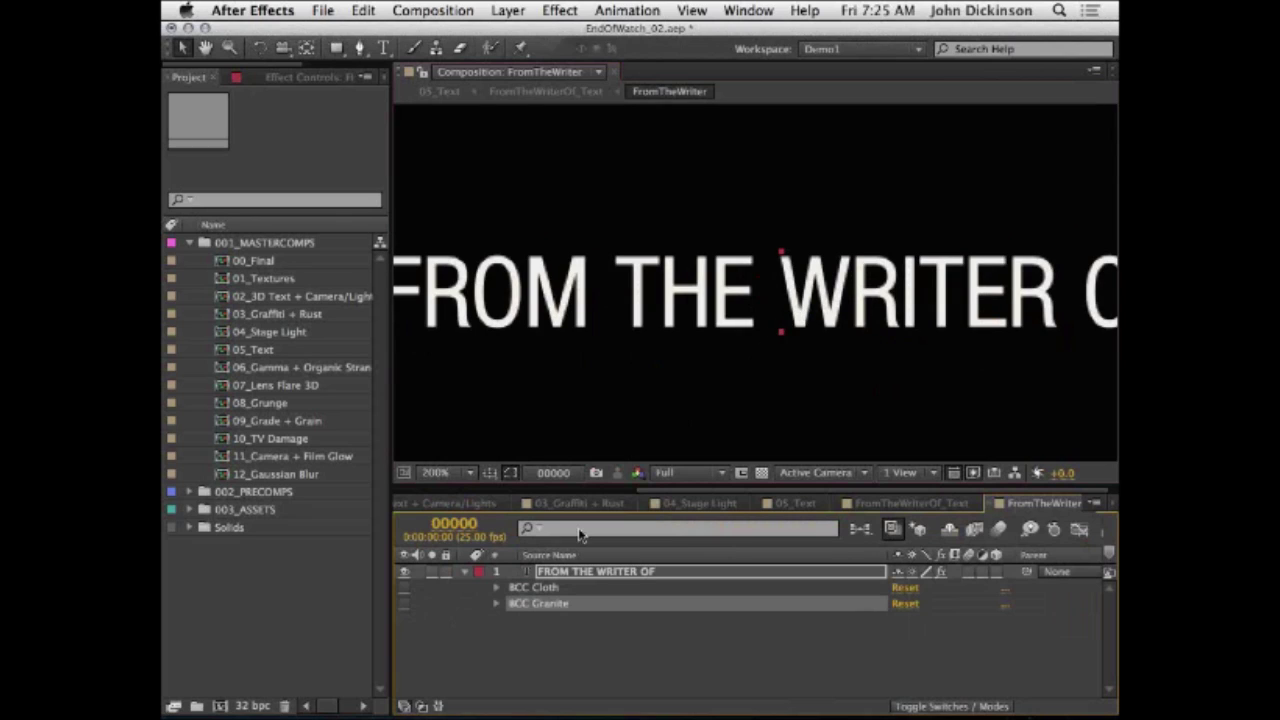
Step: Switch BCC Granite back on for the text layer and examine its texture on the letters at 800%
{"action": "key", "text": "Return"}
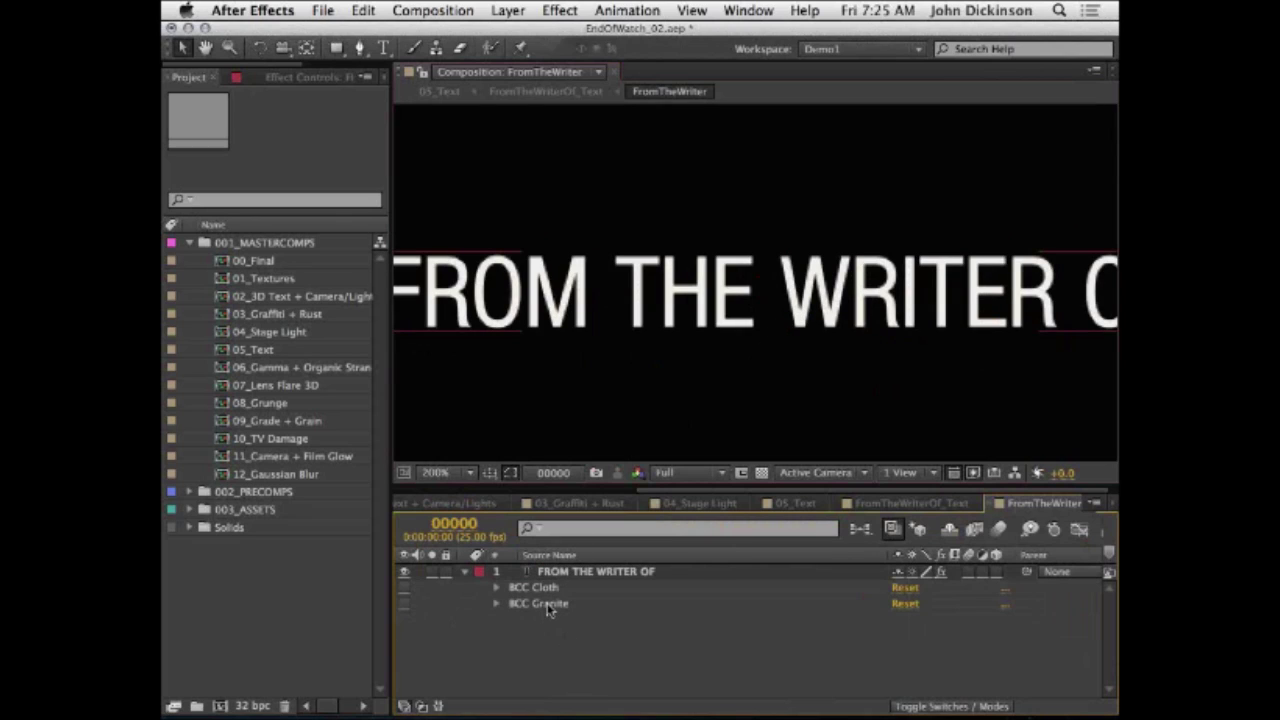
{"action": "left_click", "coordinate": [549, 606]}
{"action": "left_click", "coordinate": [404, 603]}
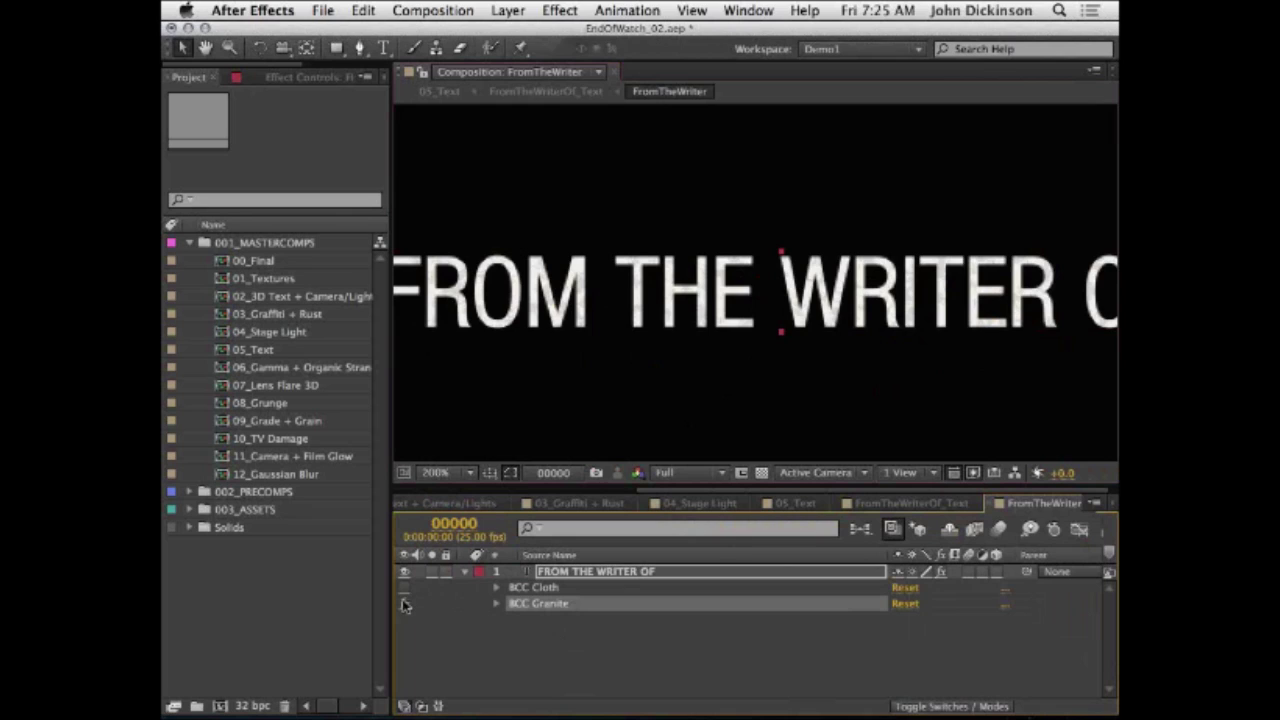
{"action": "scroll", "coordinate": [674, 307], "scroll_direction": "up", "scroll_amount": 1}
{"action": "scroll", "coordinate": [674, 307], "scroll_direction": "up", "scroll_amount": 1}
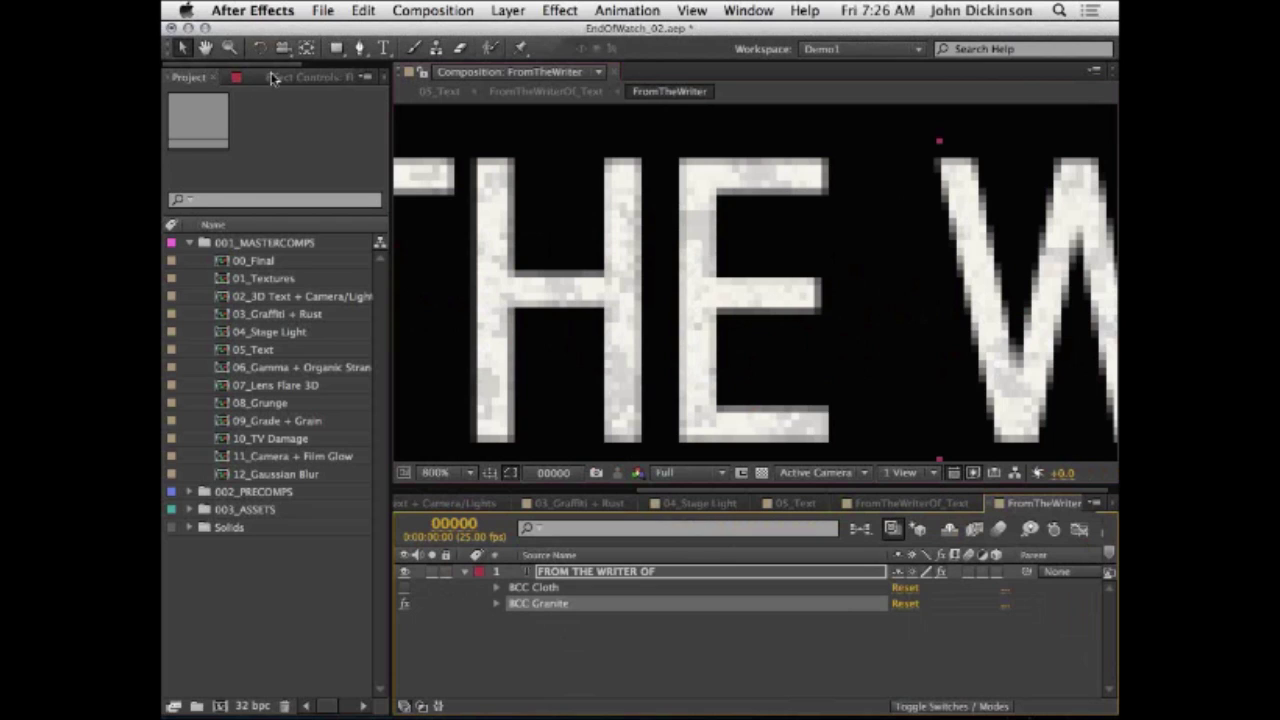
Step: Show the text layer's effect settings, widen the settings area, and collapse BCC Cloth to reveal all the BCC Granite parameters
{"action": "left_click", "coordinate": [310, 77]}
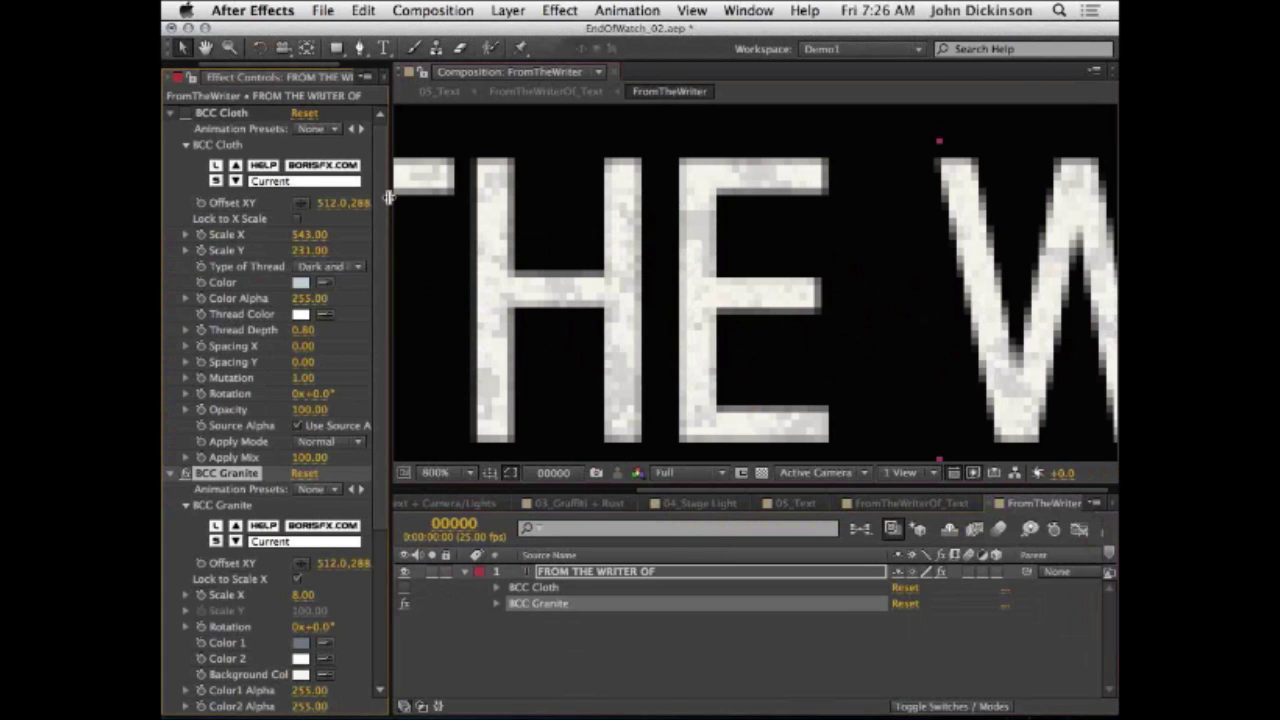
{"action": "left_click_drag", "start_coordinate": [396, 201], "coordinate": [473, 209]}
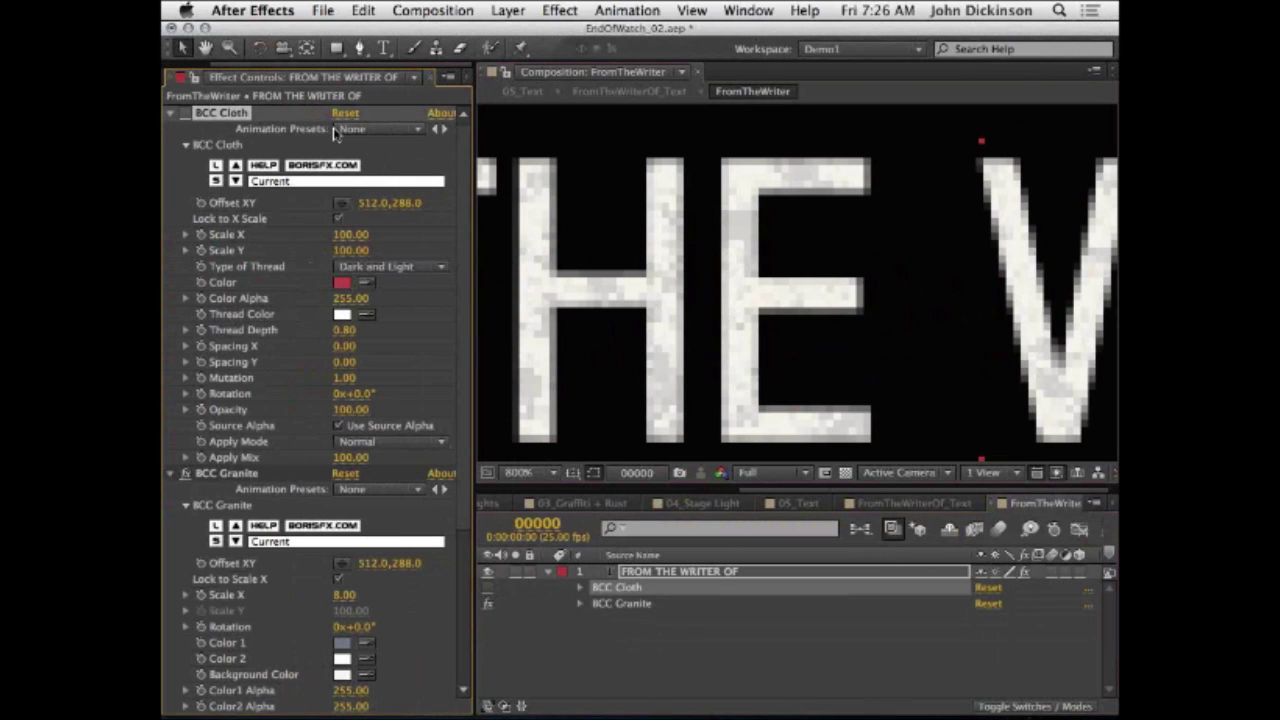
{"action": "left_click", "coordinate": [171, 113]}
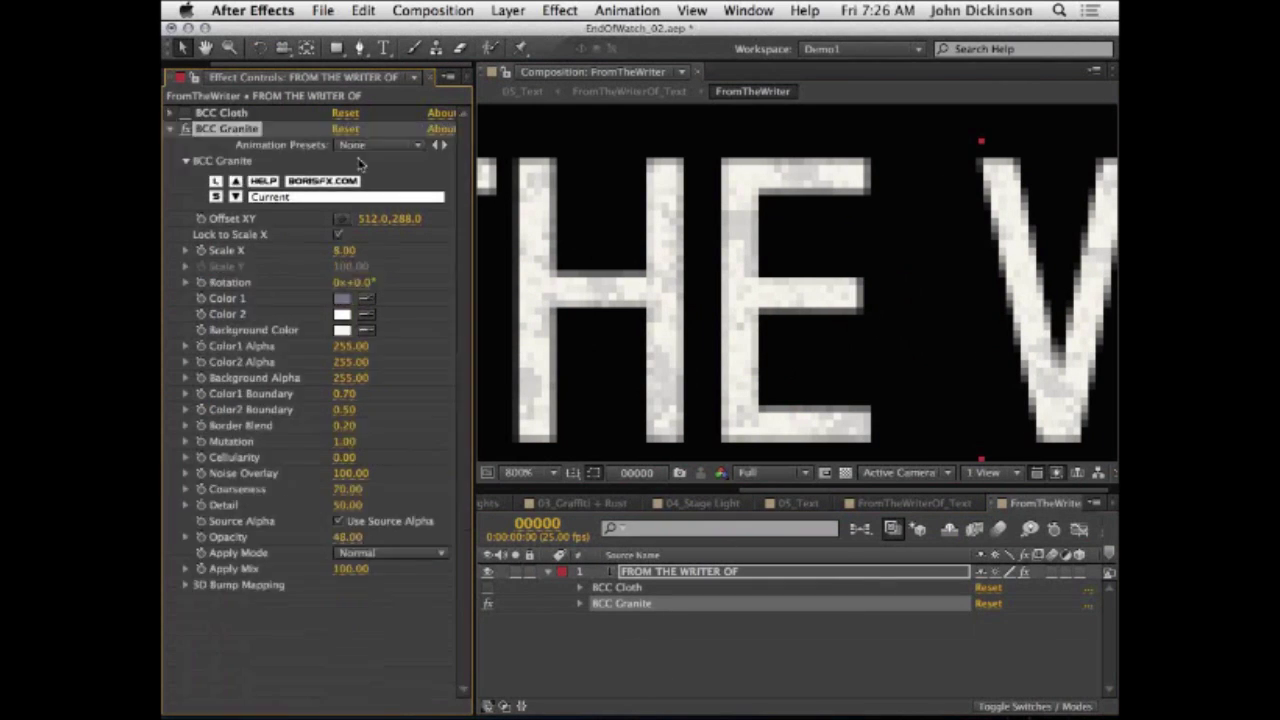
Step: Reset BCC Granite to its default settings, examine the default texture across the text, and undo the reset
{"action": "left_click", "coordinate": [345, 129]}
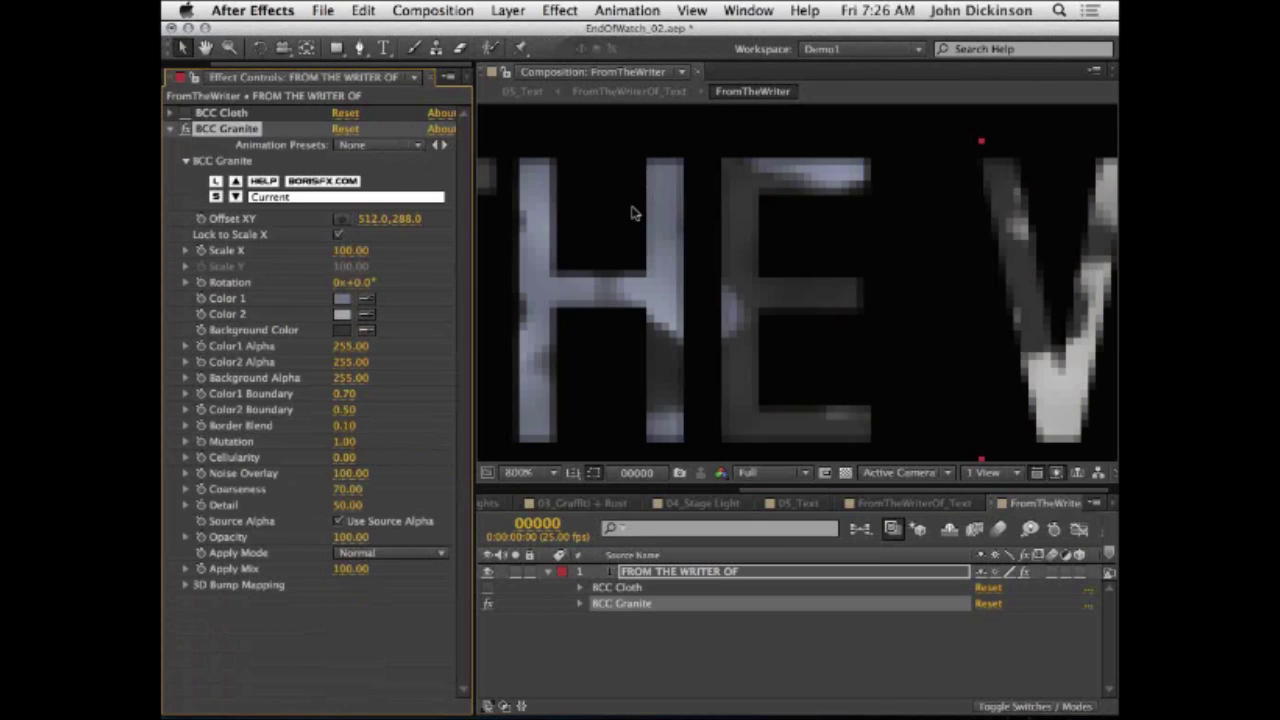
{"action": "scroll", "coordinate": [688, 268], "scroll_direction": "down", "scroll_amount": 1}
{"action": "scroll", "coordinate": [688, 268], "scroll_direction": "down", "scroll_amount": 1}
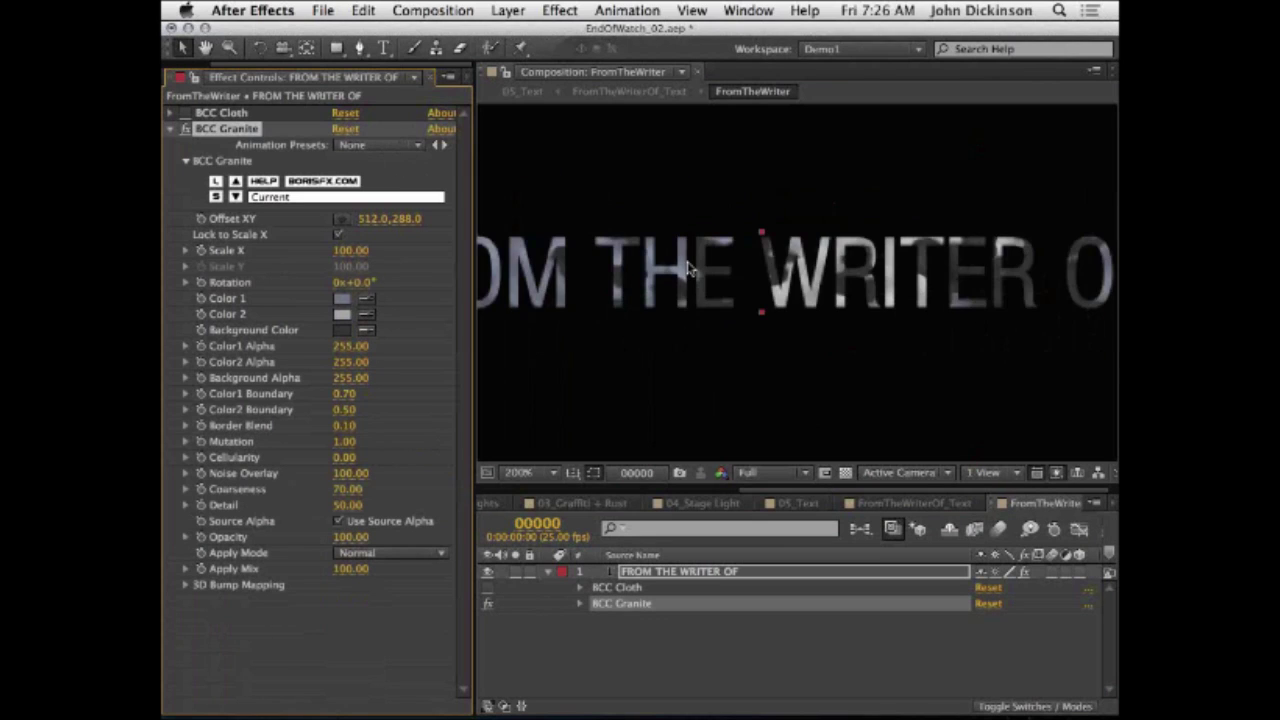
{"action": "scroll", "coordinate": [688, 268], "scroll_direction": "down", "scroll_amount": 1}
{"action": "scroll", "coordinate": [688, 268], "scroll_direction": "up", "scroll_amount": 1}
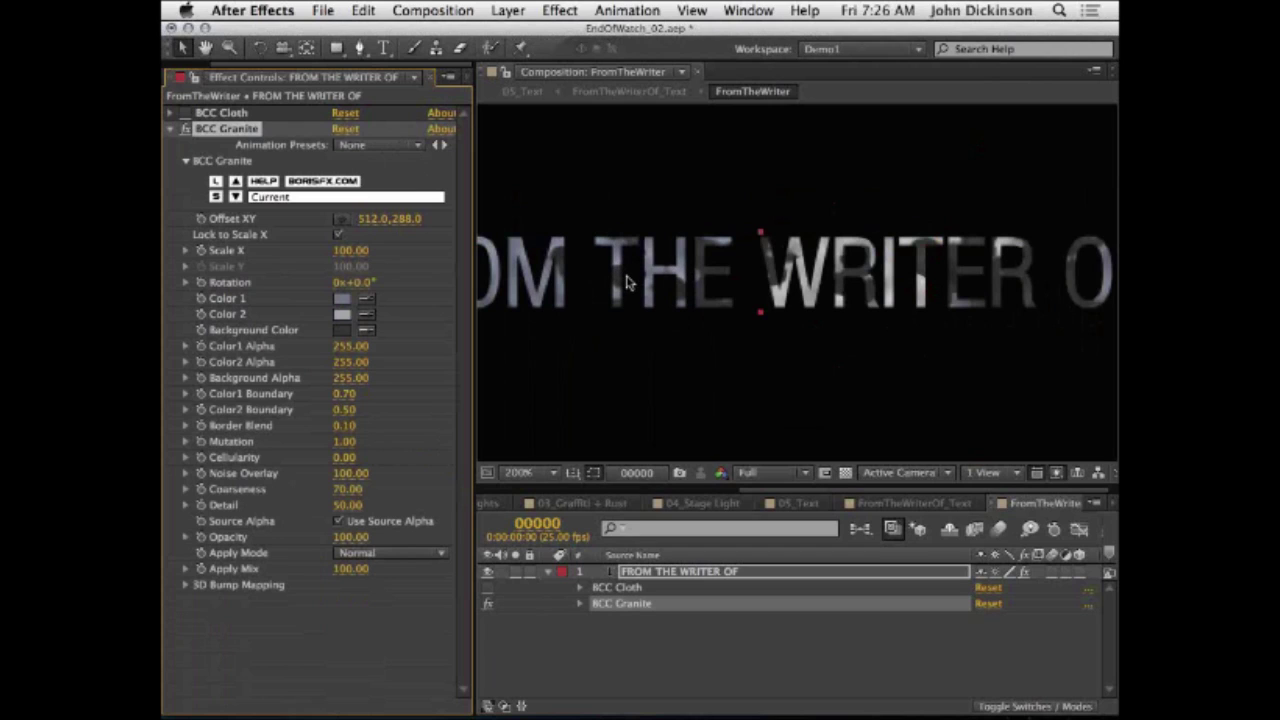
{"action": "key", "text": "h"}
{"action": "left_click_drag", "start_coordinate": [632, 272], "coordinate": [830, 287]}
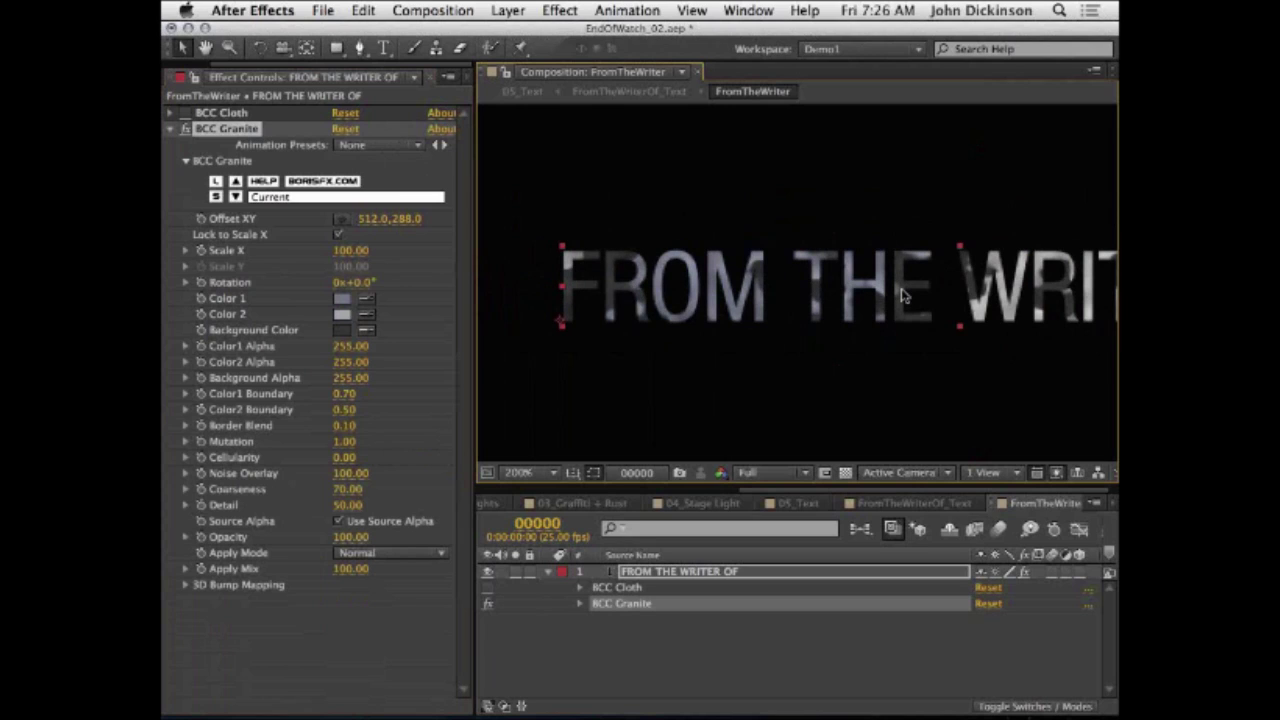
{"action": "key", "text": "period"}
{"action": "left_click_drag", "start_coordinate": [901, 289], "coordinate": [896, 296]}
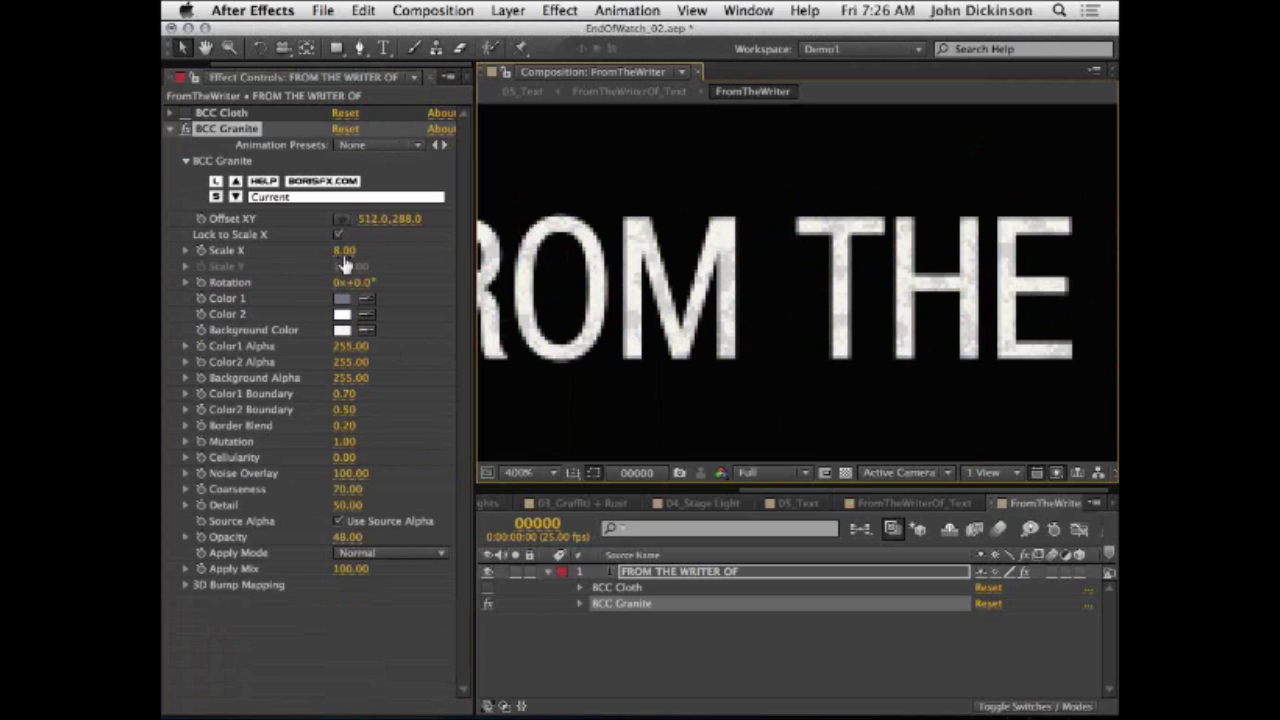
Step: Examine the customized granite texture on the words FROM THE at 200% and 400%
{"action": "key", "text": "space"}
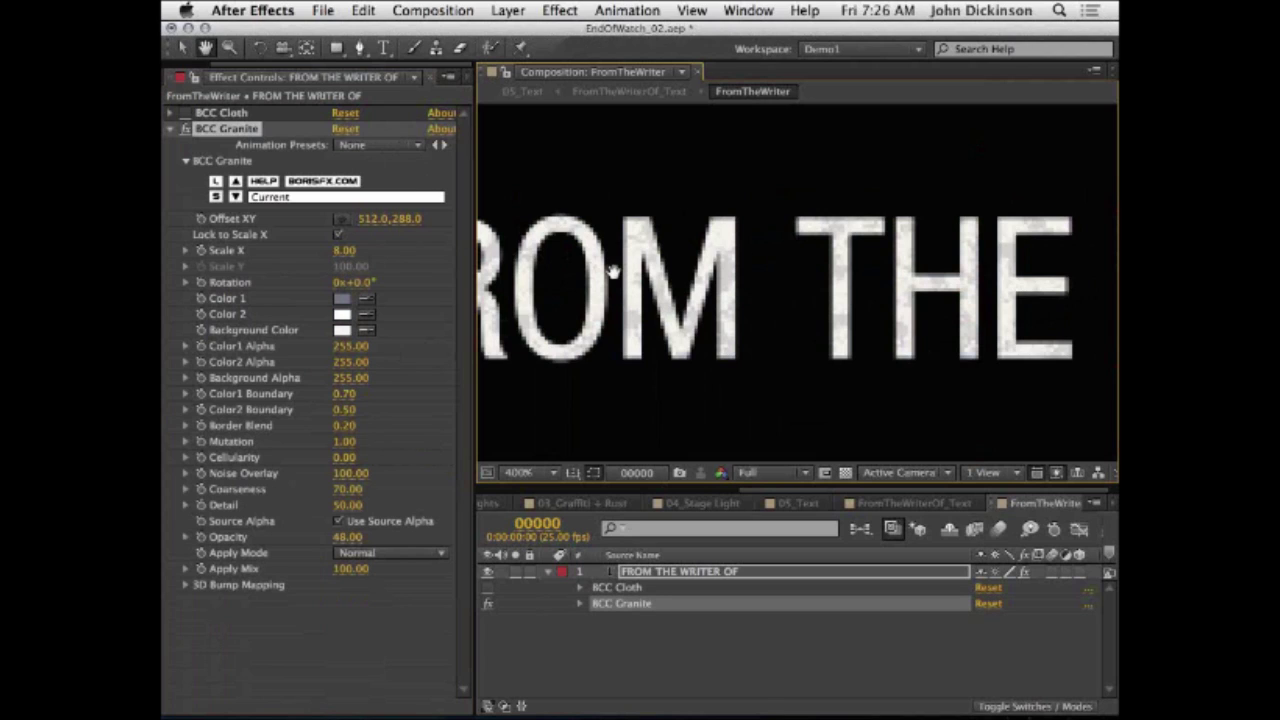
{"action": "left_click_drag", "start_coordinate": [633, 275], "coordinate": [771, 277]}
{"action": "scroll", "coordinate": [800, 278], "scroll_direction": "down", "scroll_amount": 2}
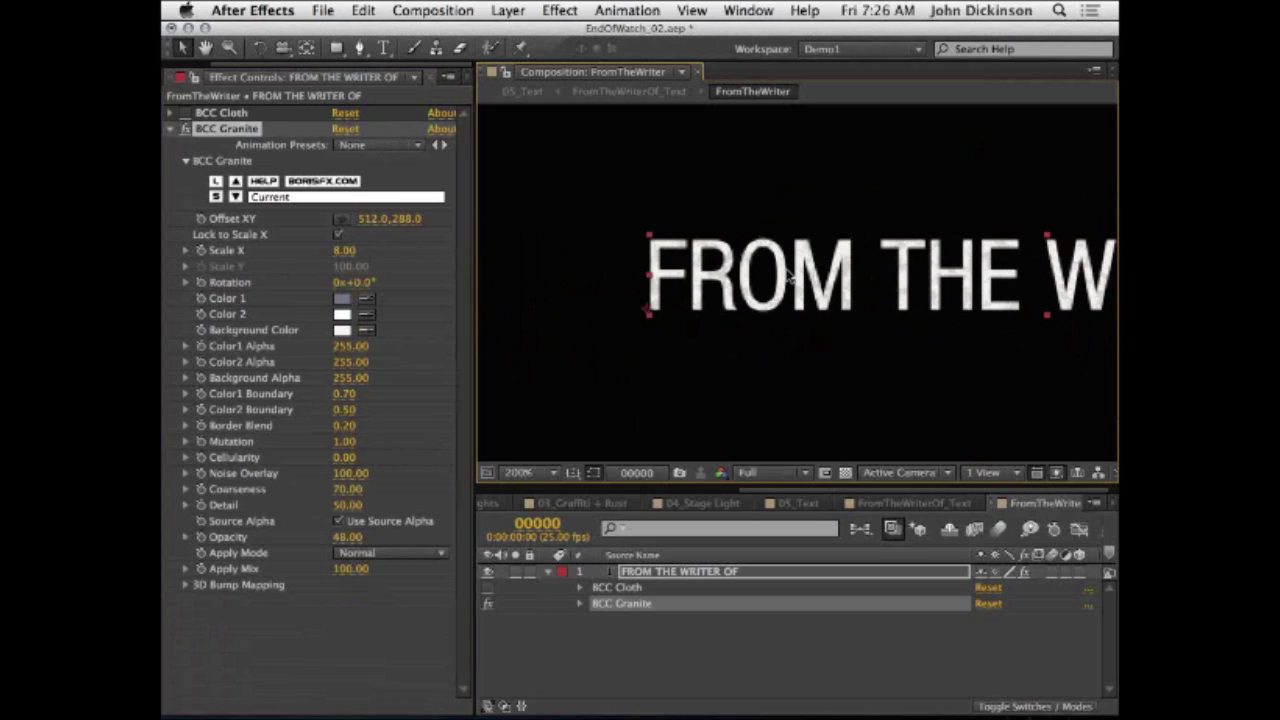
{"action": "scroll", "coordinate": [900, 268], "scroll_direction": "up", "scroll_amount": 2}
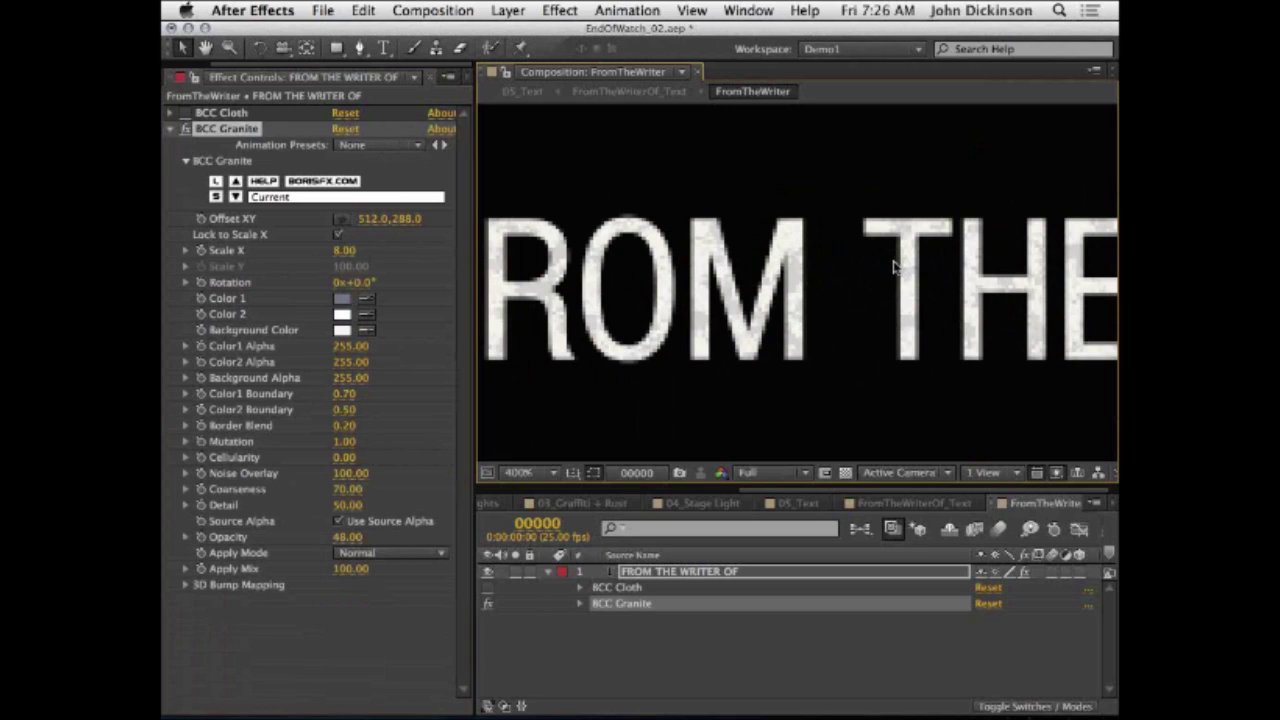
Step: Switch off BCC Granite and switch on BCC Cloth to view the cloth shading alone on the text at 200%
{"action": "left_click", "coordinate": [627, 589]}
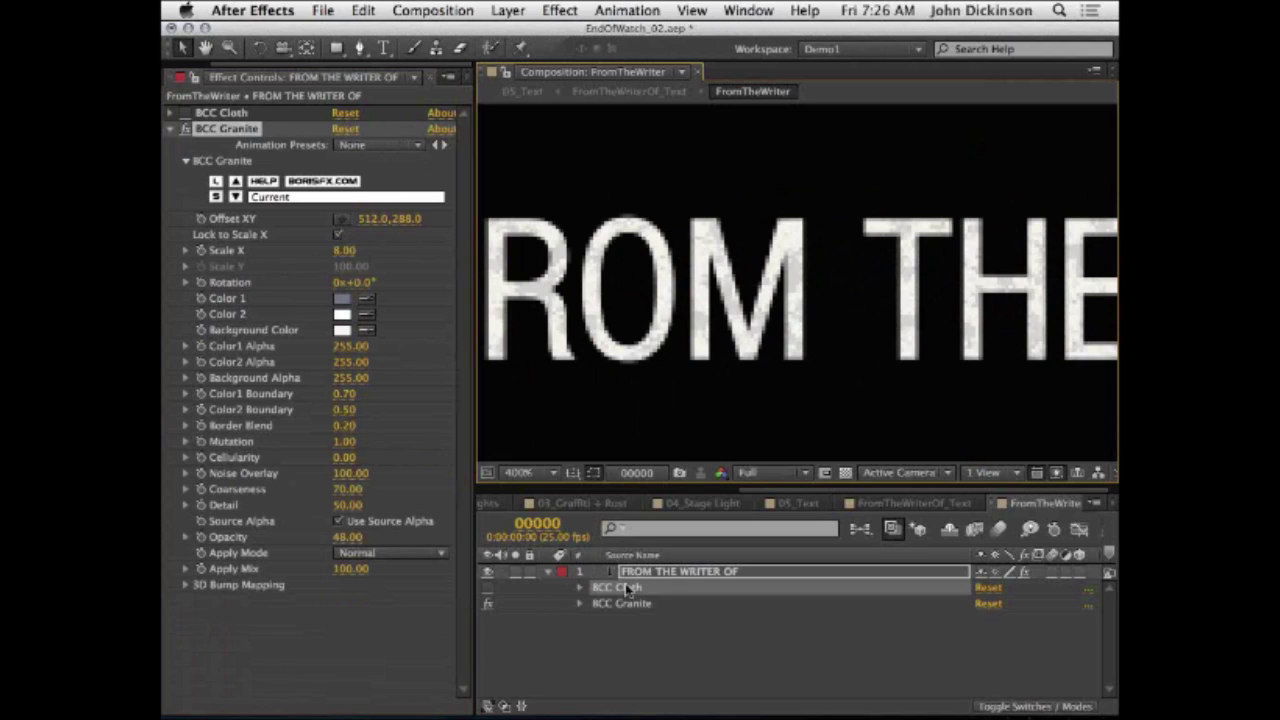
{"action": "left_click", "coordinate": [489, 604]}
{"action": "left_click", "coordinate": [487, 588]}
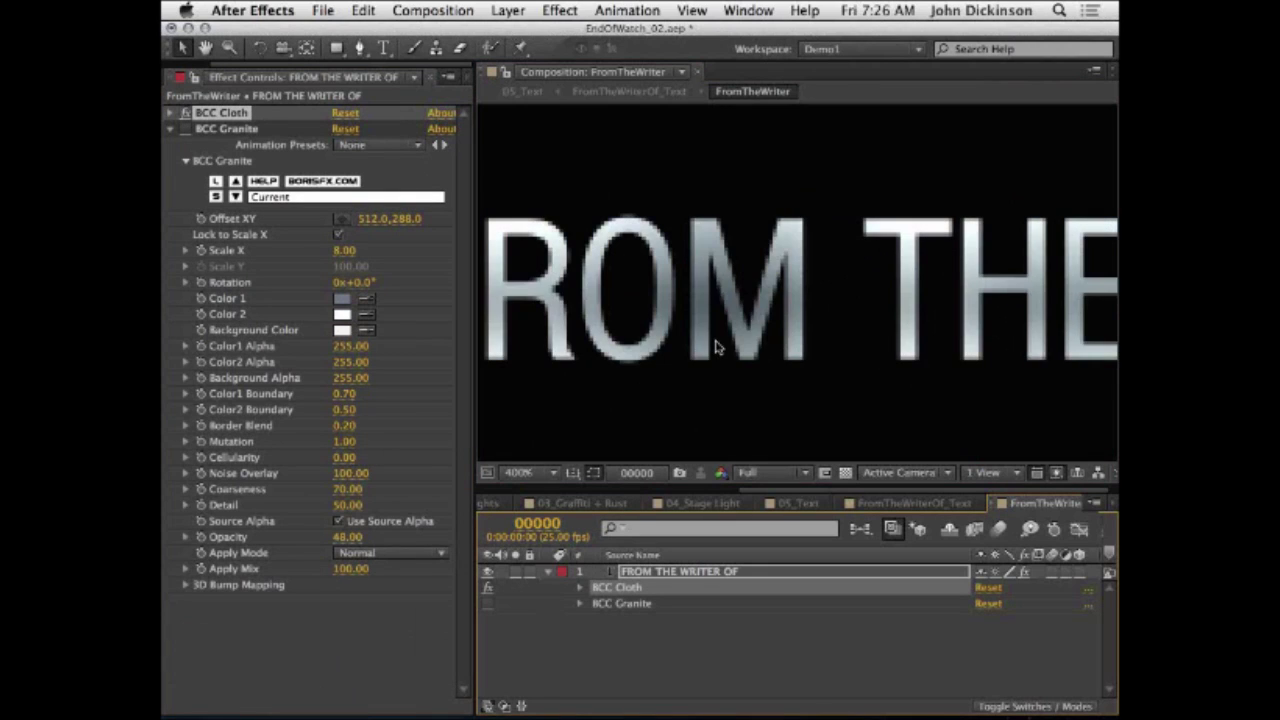
{"action": "scroll", "coordinate": [716, 287], "scroll_direction": "down", "scroll_amount": 2}
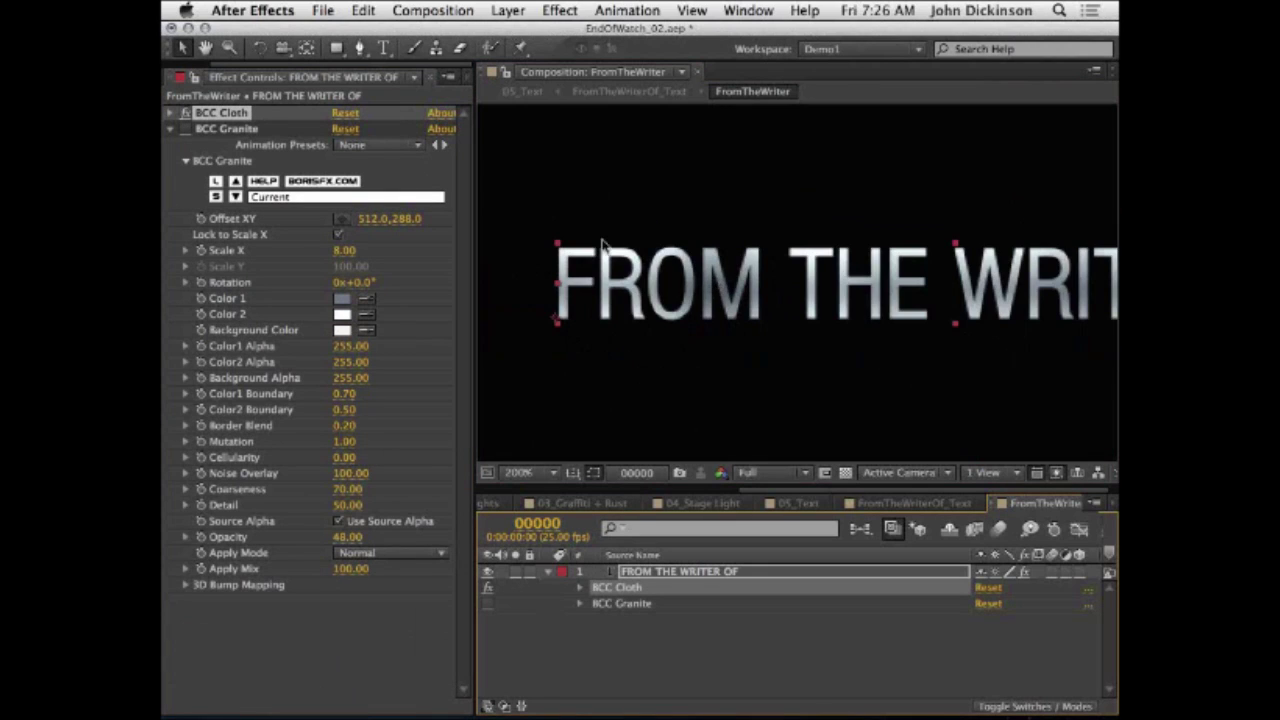
Step: Reset BCC Cloth to its default settings to view its original look on the text, and undo the reset
{"action": "left_click", "coordinate": [346, 115]}
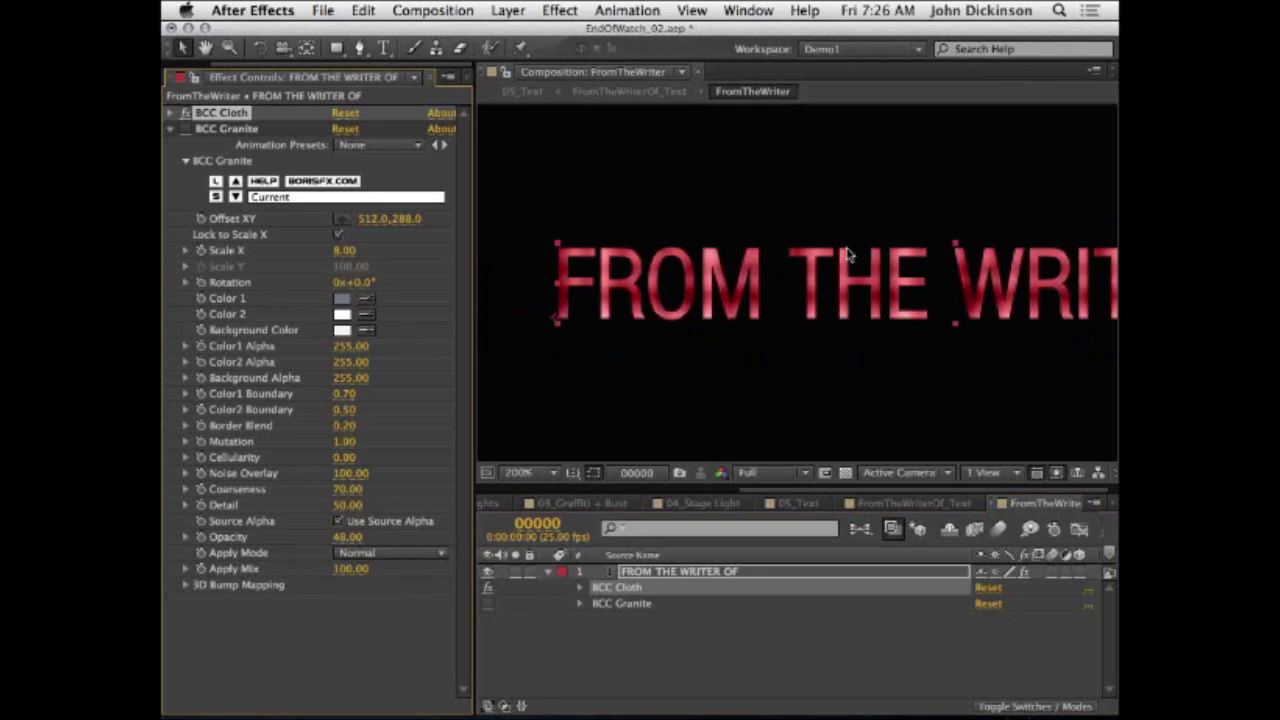
{"action": "key", "text": "super+z"}
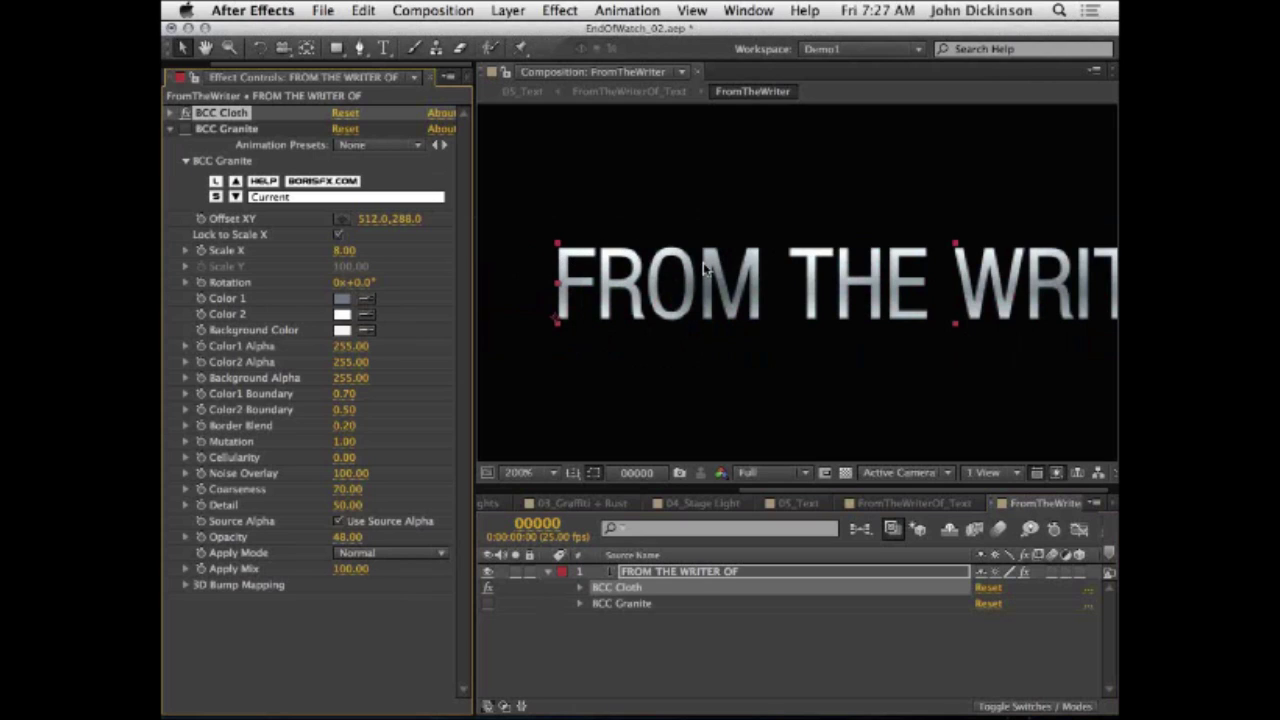
Step: Switch BCC Granite back on to combine it with BCC Cloth on the FROM THE WRITER OF text
{"action": "key", "text": "h"}
{"action": "left_click_drag", "start_coordinate": [903, 281], "coordinate": [1055, 281]}
{"action": "left_click_drag", "start_coordinate": [772, 358], "coordinate": [852, 362]}
{"action": "key", "text": "v"}
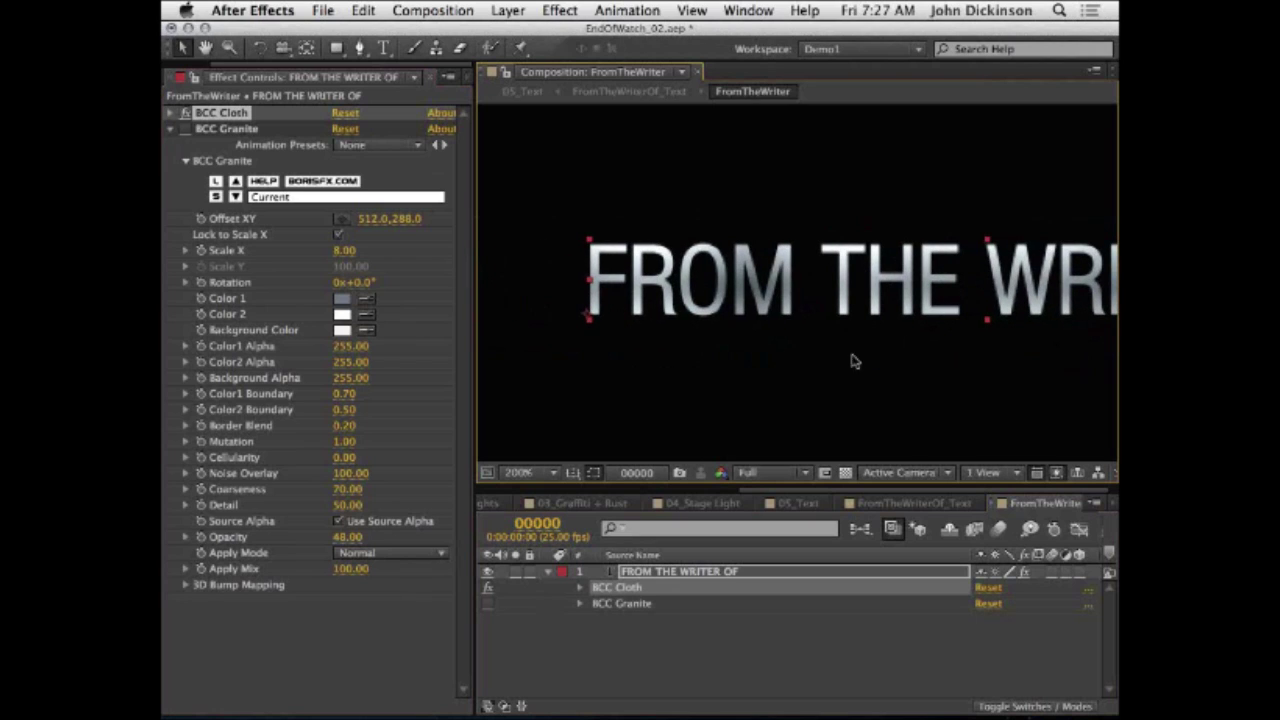
{"action": "left_click", "coordinate": [486, 604]}
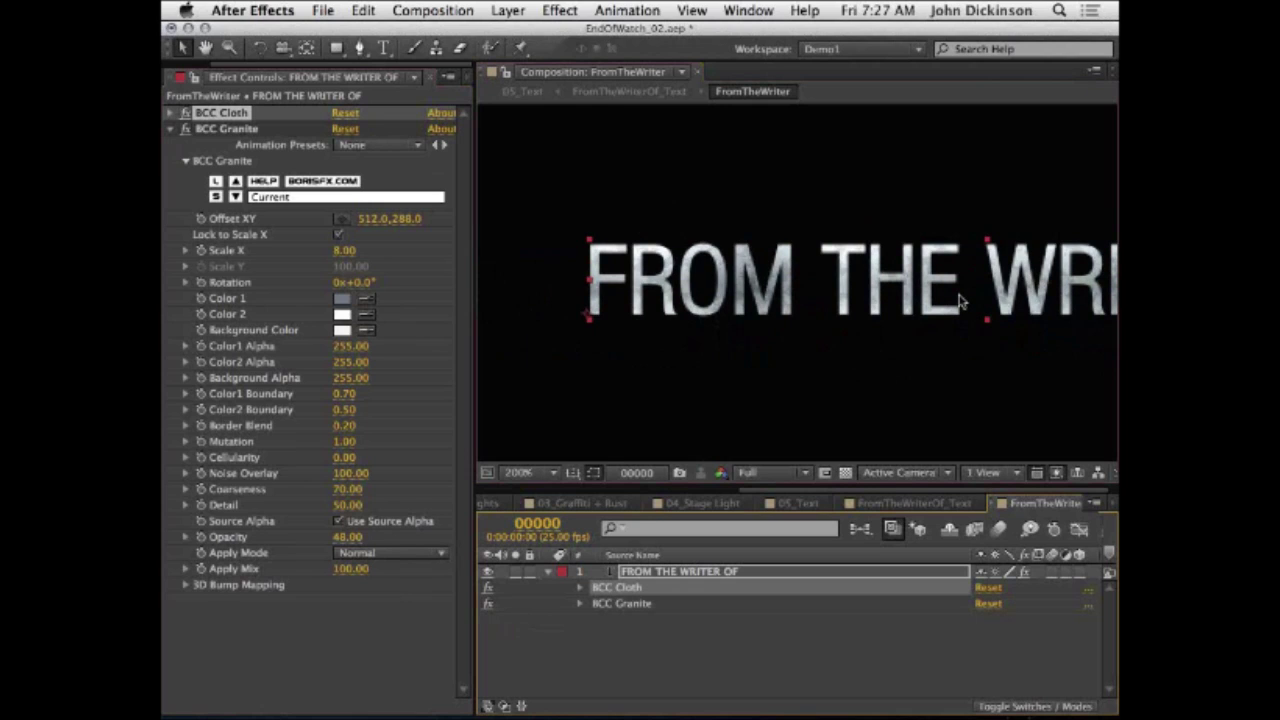
Step: Examine the combined cloth and granite texture along the FROM THE WRITER OF text at 100% and 200%
{"action": "scroll", "coordinate": [958, 298], "scroll_direction": "down", "scroll_amount": 1}
{"action": "key", "text": "space"}
{"action": "left_click_drag", "start_coordinate": [976, 290], "coordinate": [795, 302]}
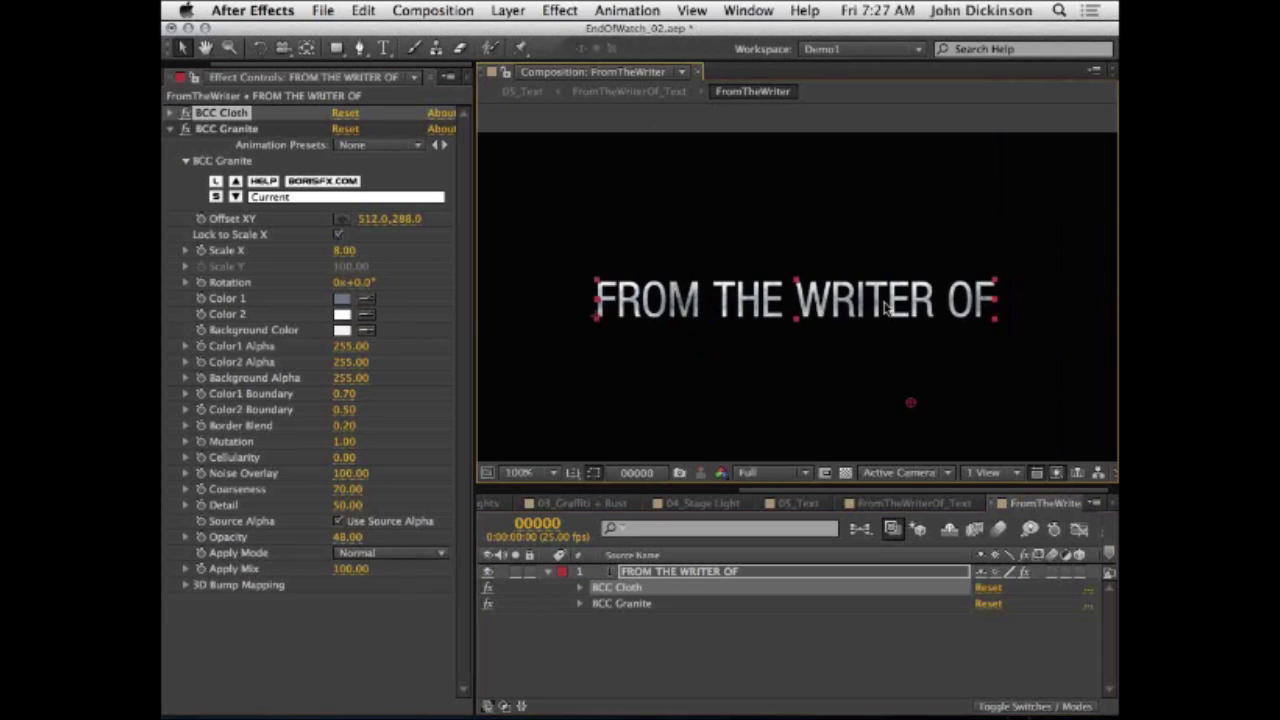
{"action": "scroll", "coordinate": [884, 309], "scroll_direction": "up", "scroll_amount": 1}
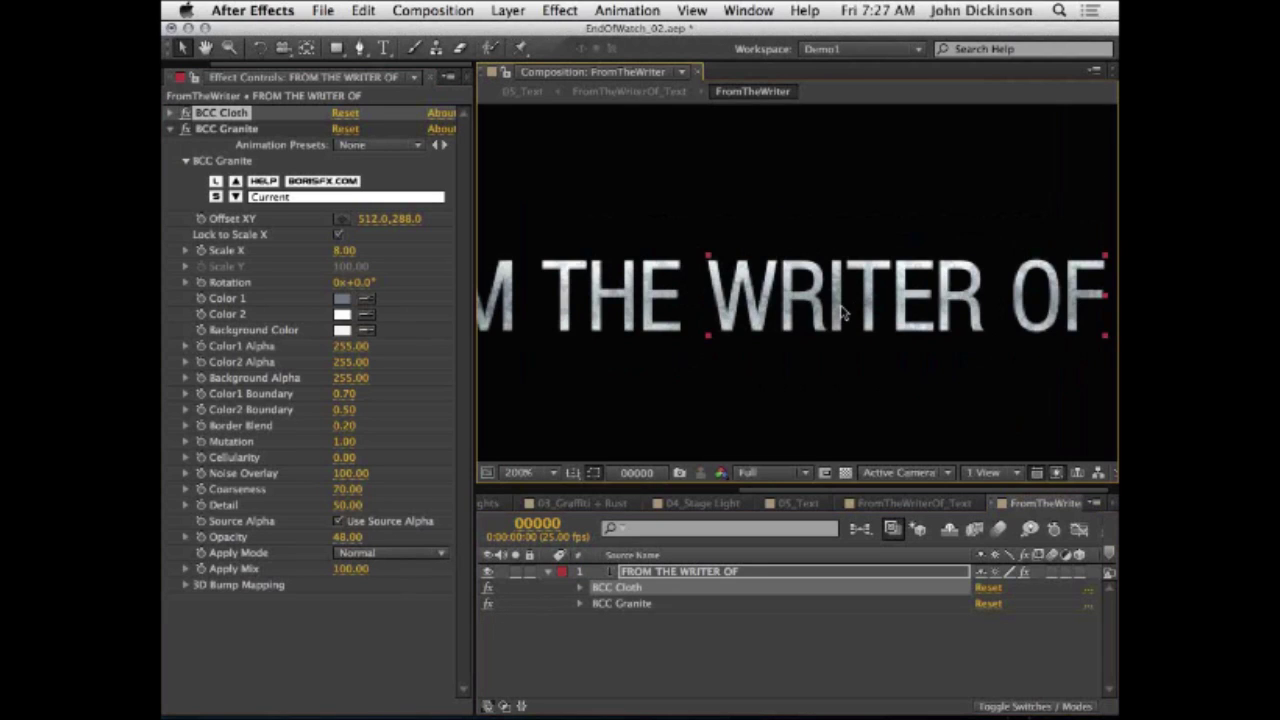
{"action": "key", "text": "space"}
{"action": "left_click_drag", "start_coordinate": [687, 305], "coordinate": [839, 288]}
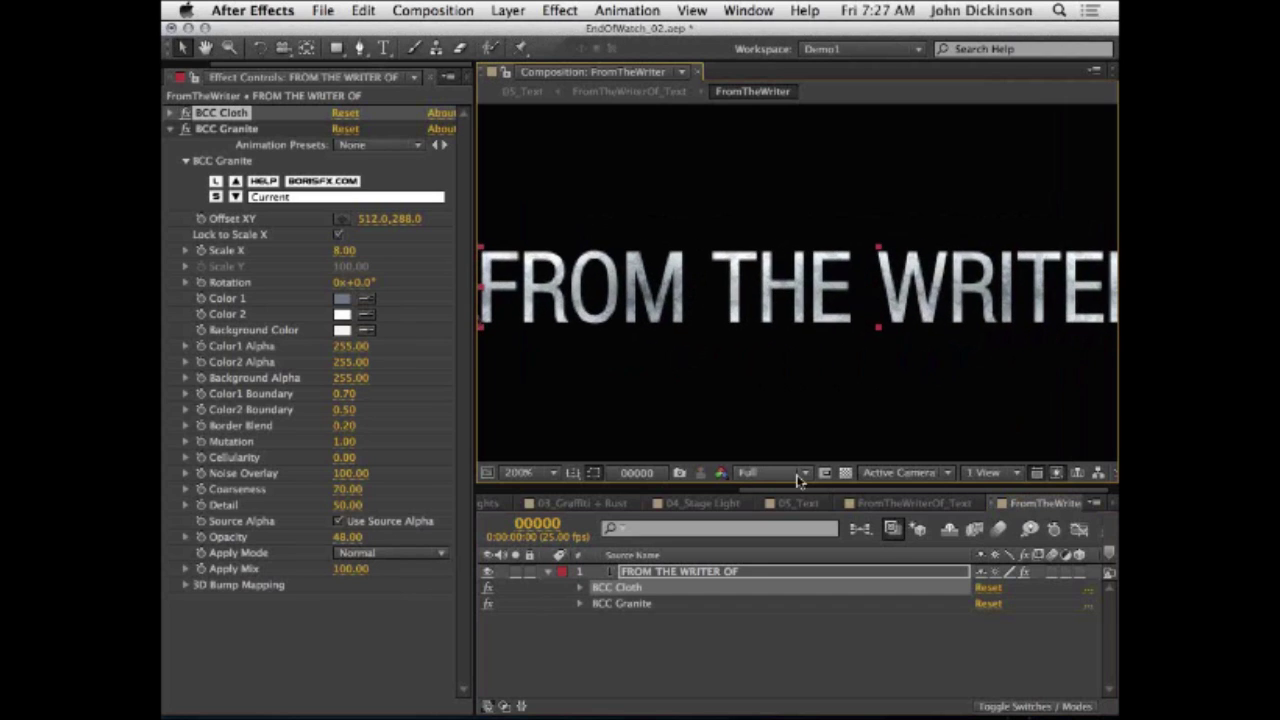
Step: Open the FromTheWriterOf_Text composition and examine the texture on both lines of text at 200%
{"action": "left_click", "coordinate": [935, 505]}
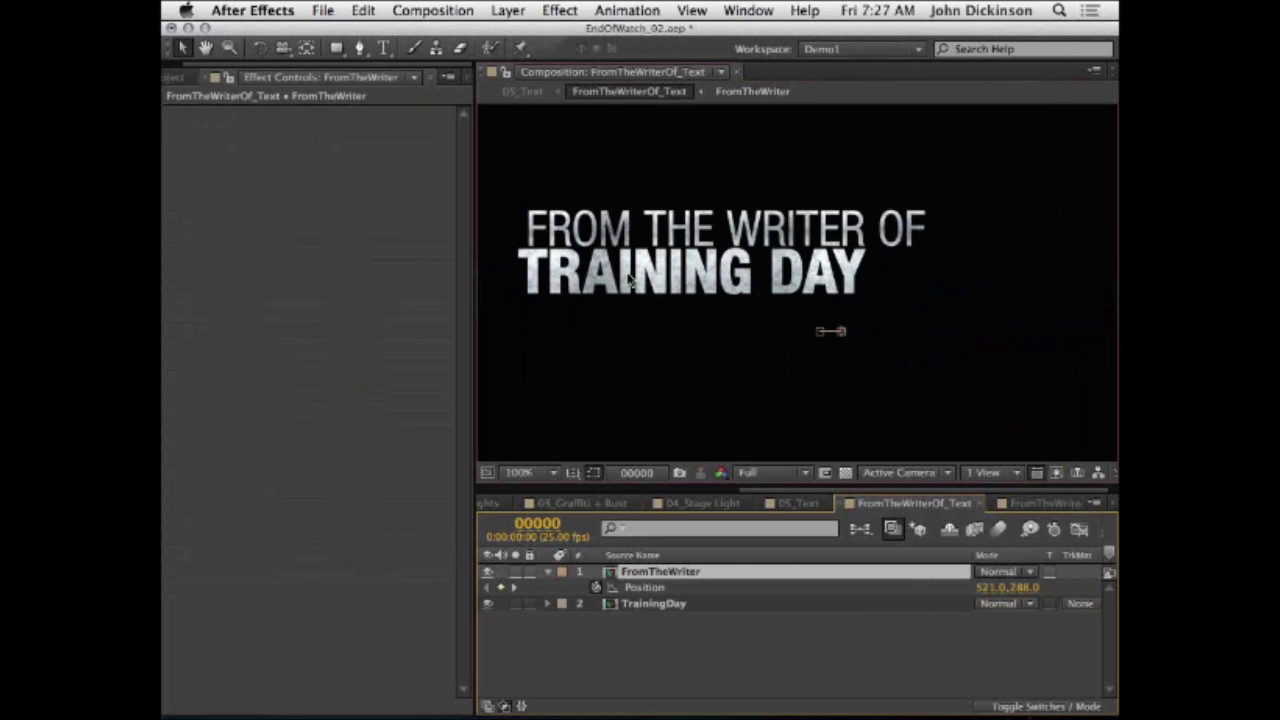
{"action": "scroll", "coordinate": [700, 277], "scroll_direction": "up", "scroll_amount": 1}
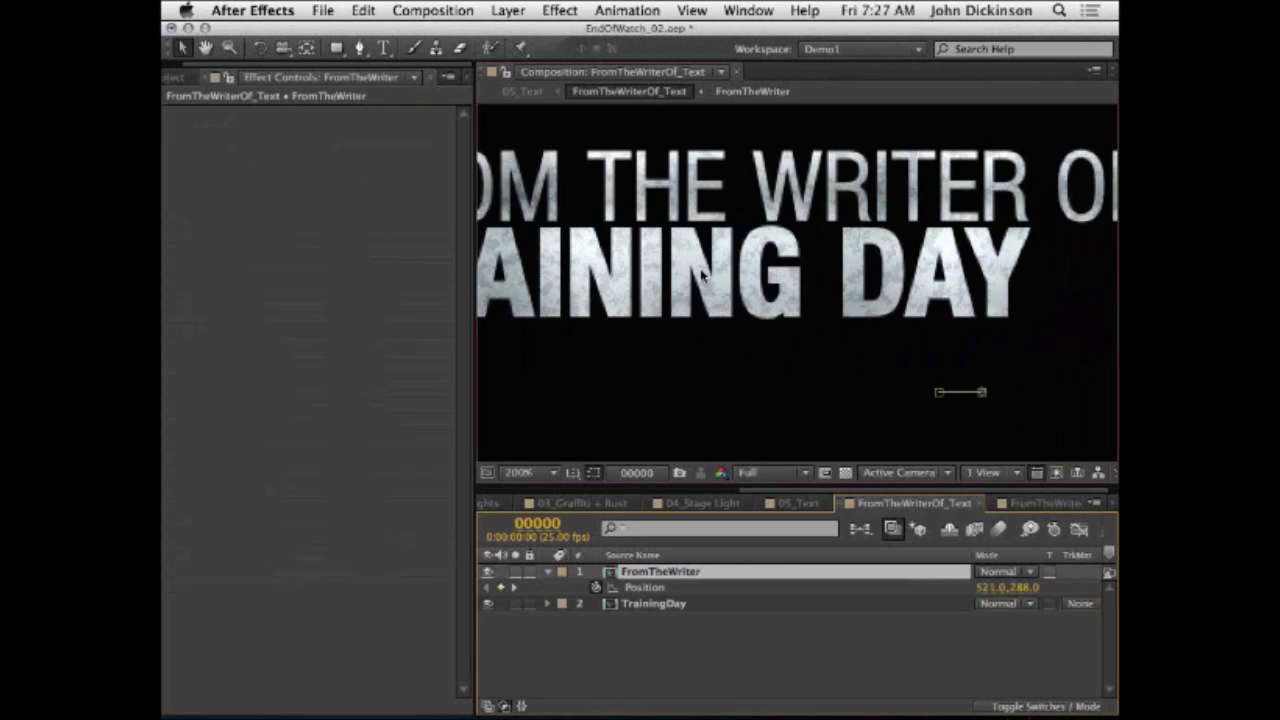
{"action": "scroll", "coordinate": [701, 275], "scroll_direction": "down", "scroll_amount": 1}
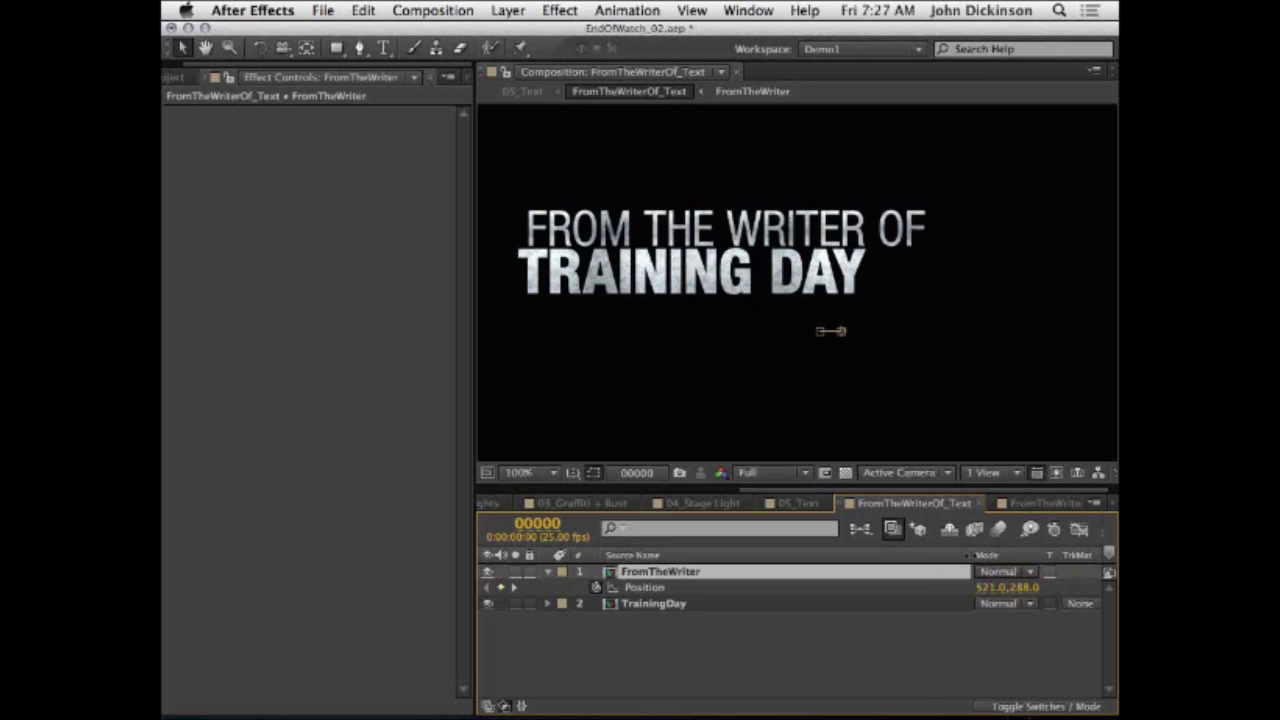
Step: Fit the whole timeline in view without the Parent column and scrub through the FromTheWriter layer's position animation
{"action": "left_click_drag", "start_coordinate": [970, 555], "coordinate": [736, 555]}
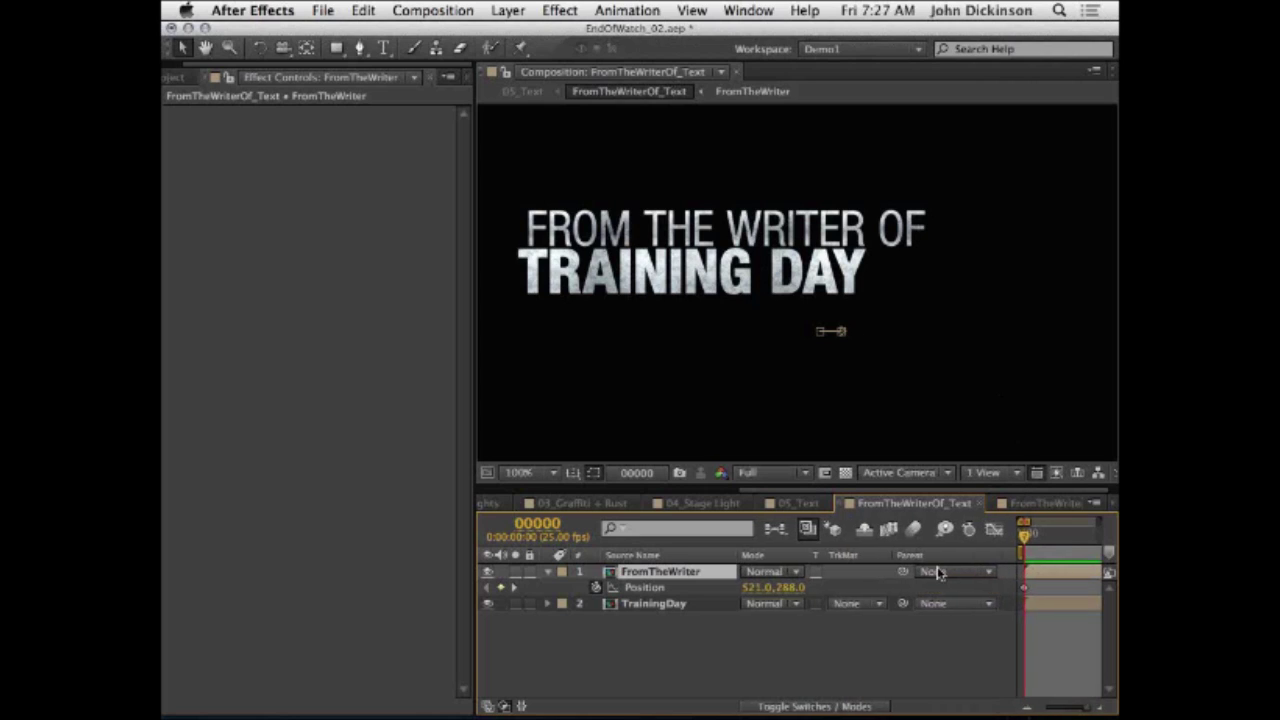
{"action": "right_click", "coordinate": [918, 557]}
{"action": "left_click", "coordinate": [946, 566]}
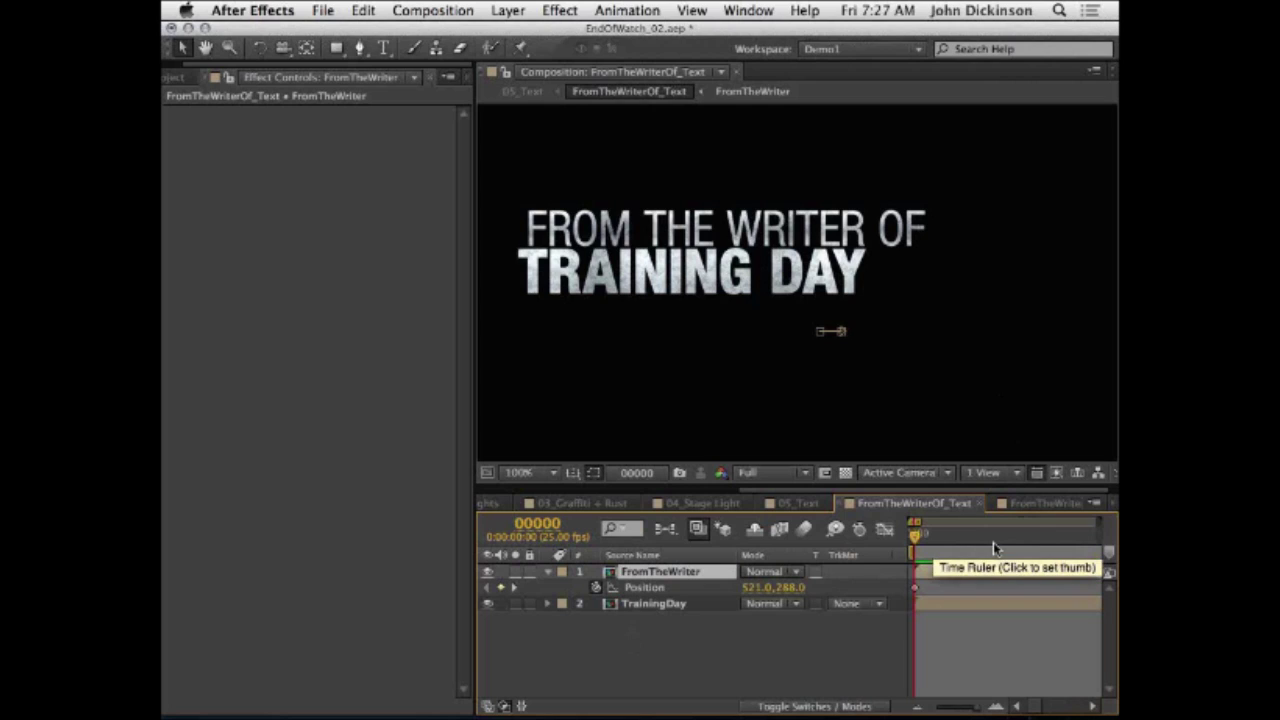
{"action": "key", "text": "semicolon"}
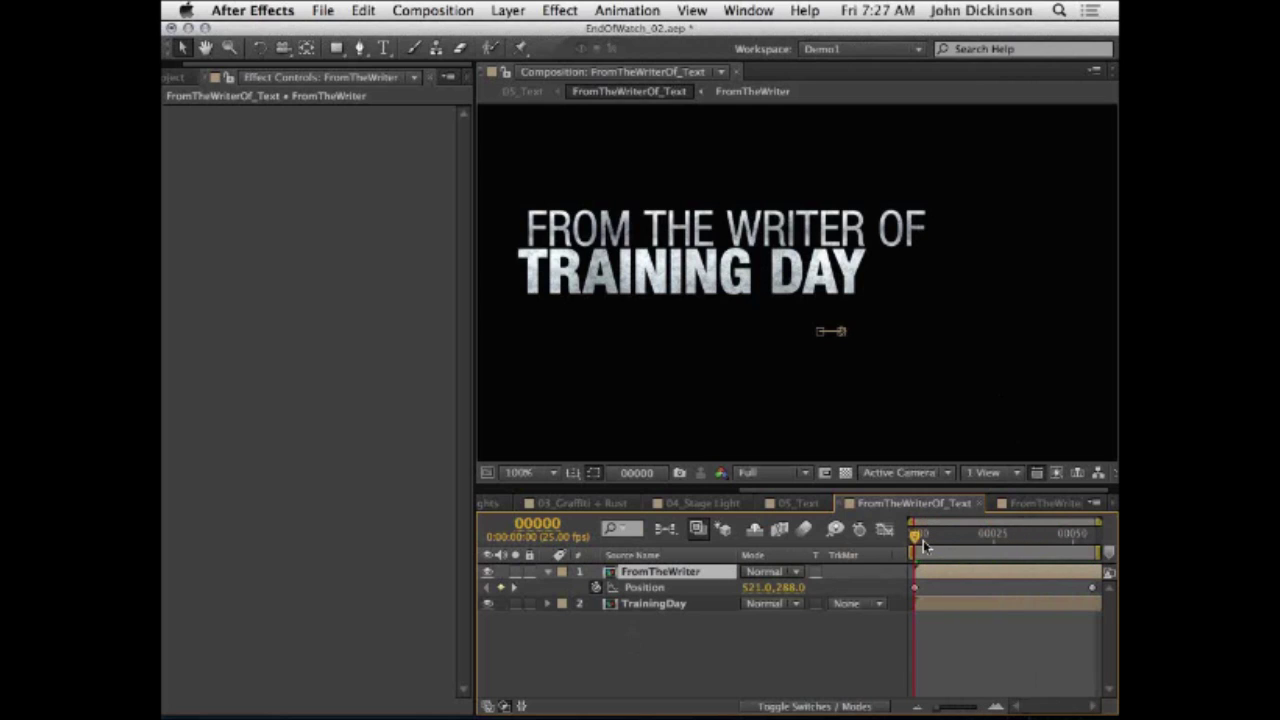
{"action": "left_click_drag", "start_coordinate": [916, 538], "coordinate": [997, 574]}
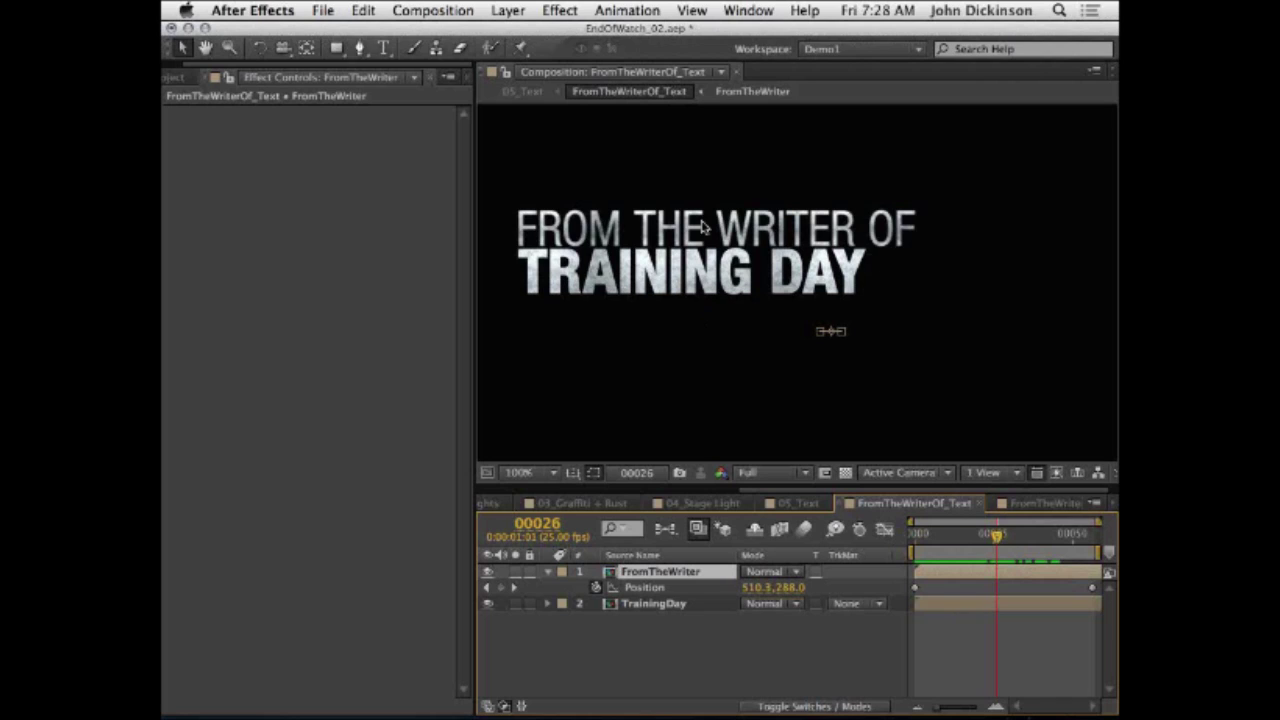
{"action": "left_click_drag", "start_coordinate": [940, 539], "coordinate": [1002, 546]}
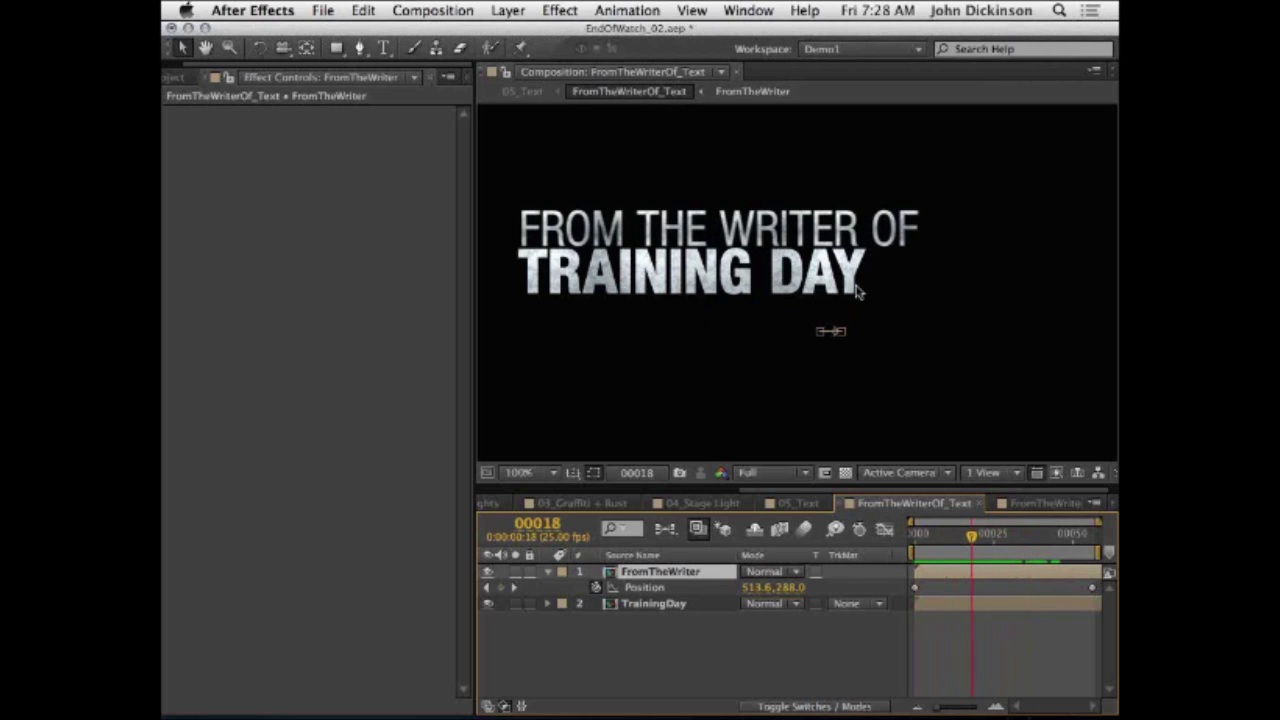
Step: Return to the 05_Text composition and switch off BCC Film Glow to view the title without its glow at 100%
{"action": "key", "text": "Tab"}
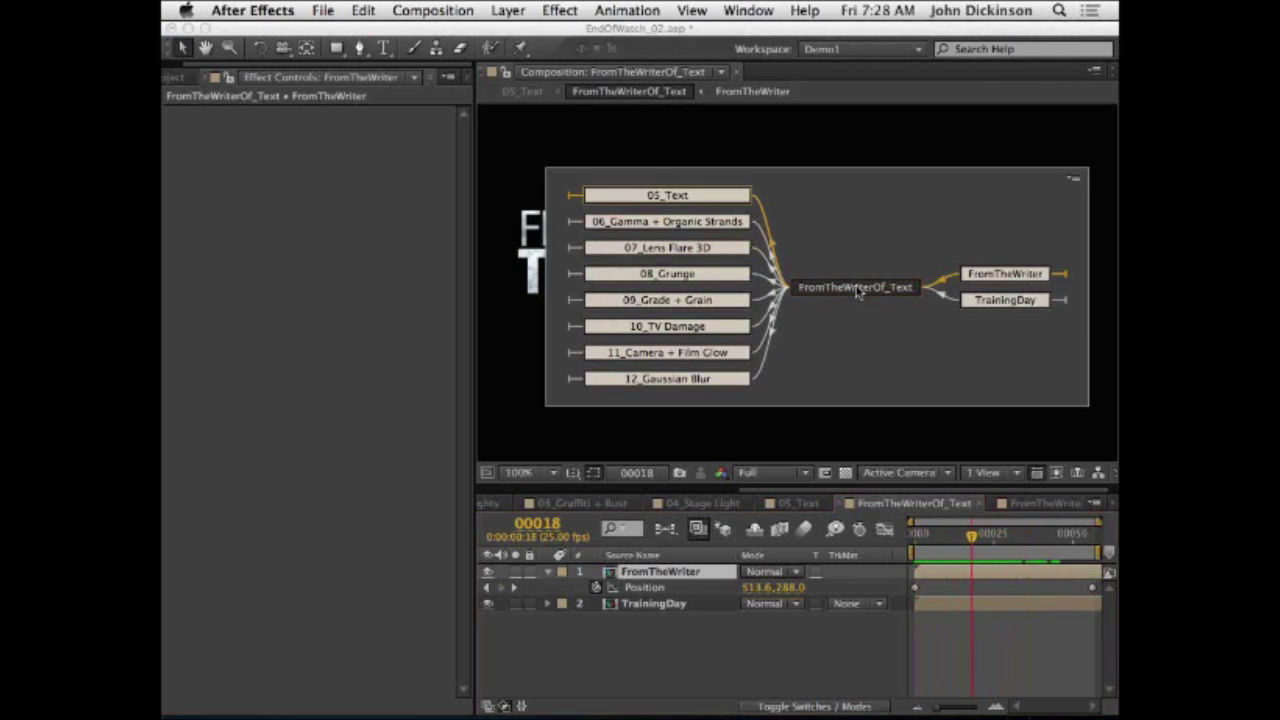
{"action": "key", "text": "Escape"}
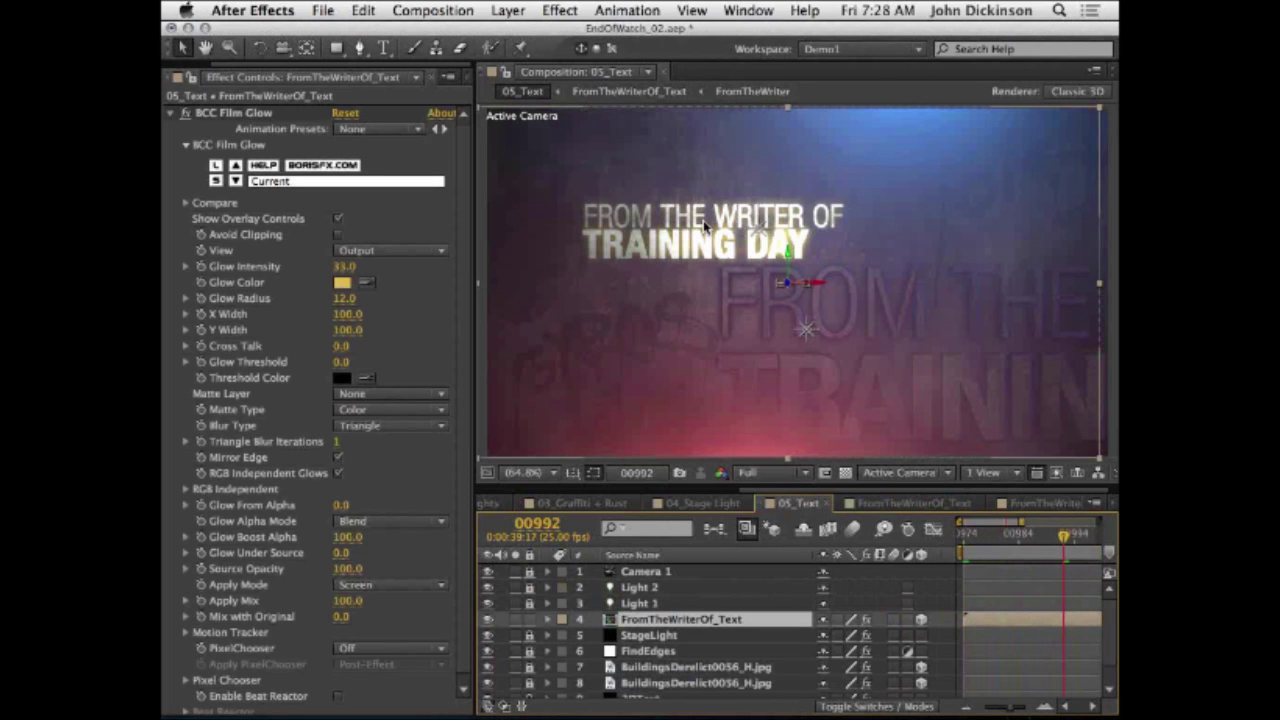
{"action": "key", "text": "period"}
{"action": "key", "text": "space"}
{"action": "left_click_drag", "start_coordinate": [598, 226], "coordinate": [742, 253]}
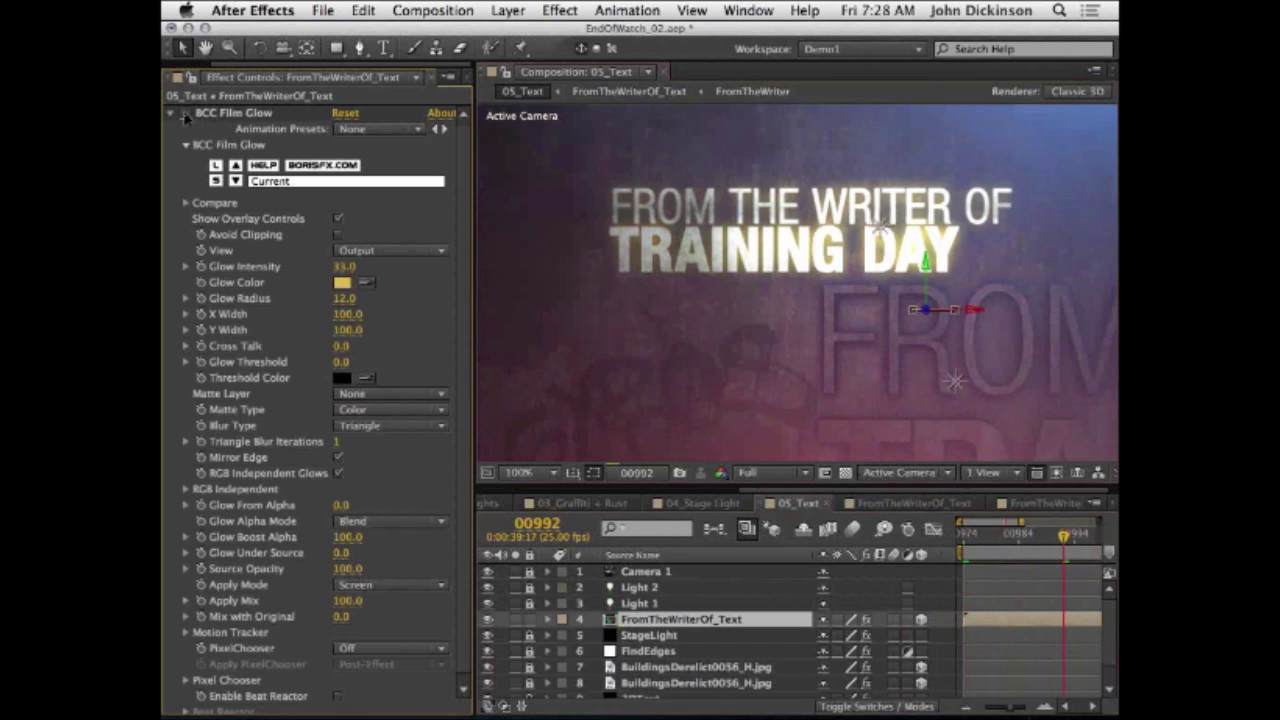
{"action": "left_click", "coordinate": [185, 115]}
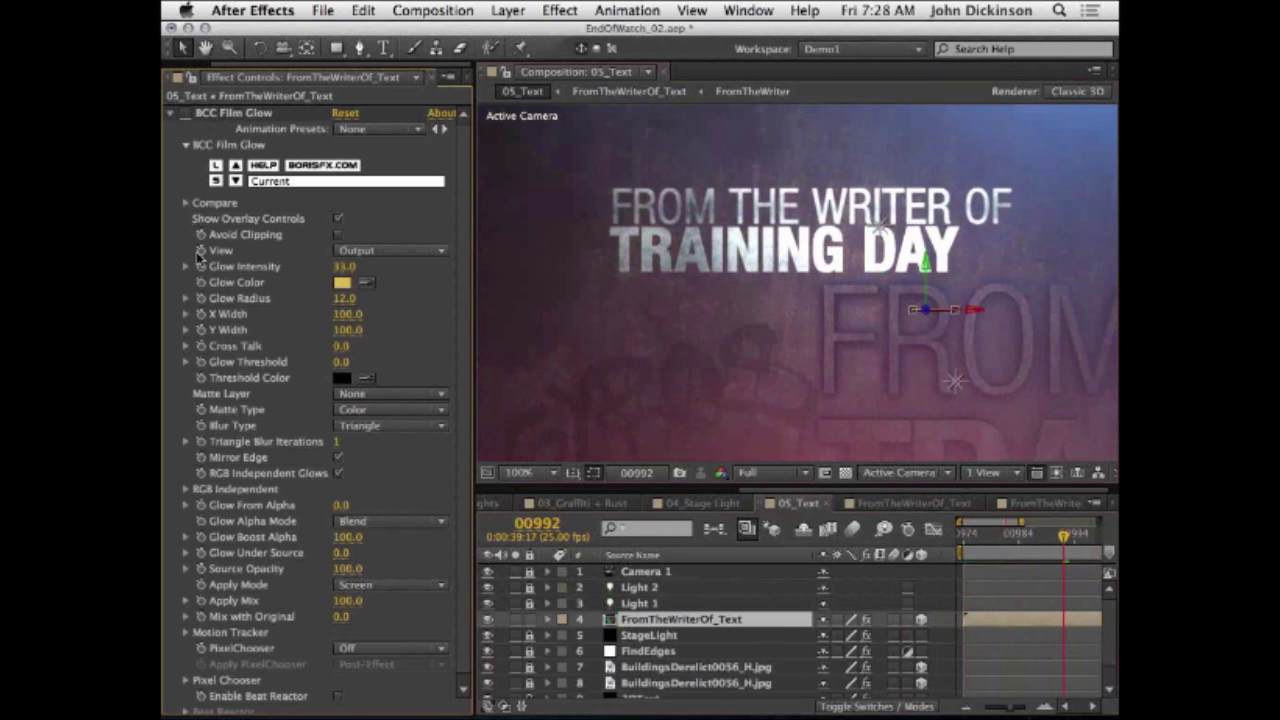
{"action": "left_click", "coordinate": [170, 114]}
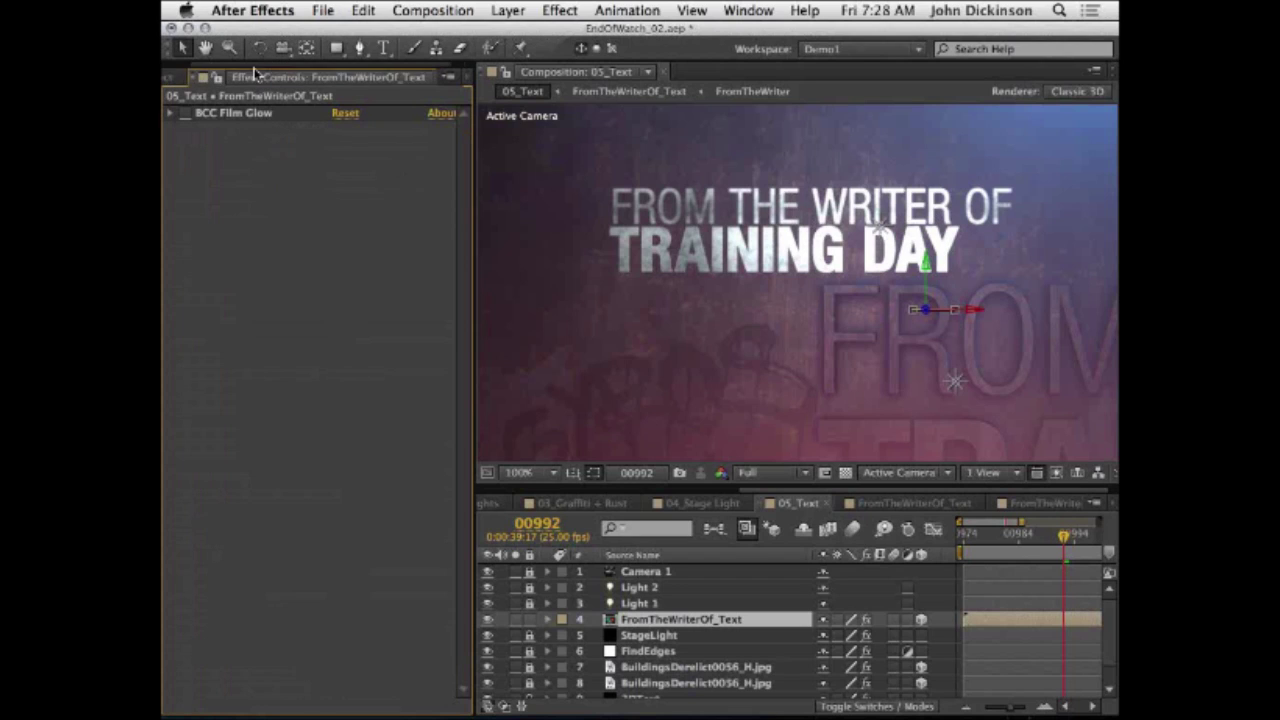
Step: Switch BCC Film Glow back on for FromTheWriterOf_Text and examine the glow at 200% along with its settings
{"action": "left_click", "coordinate": [199, 78]}
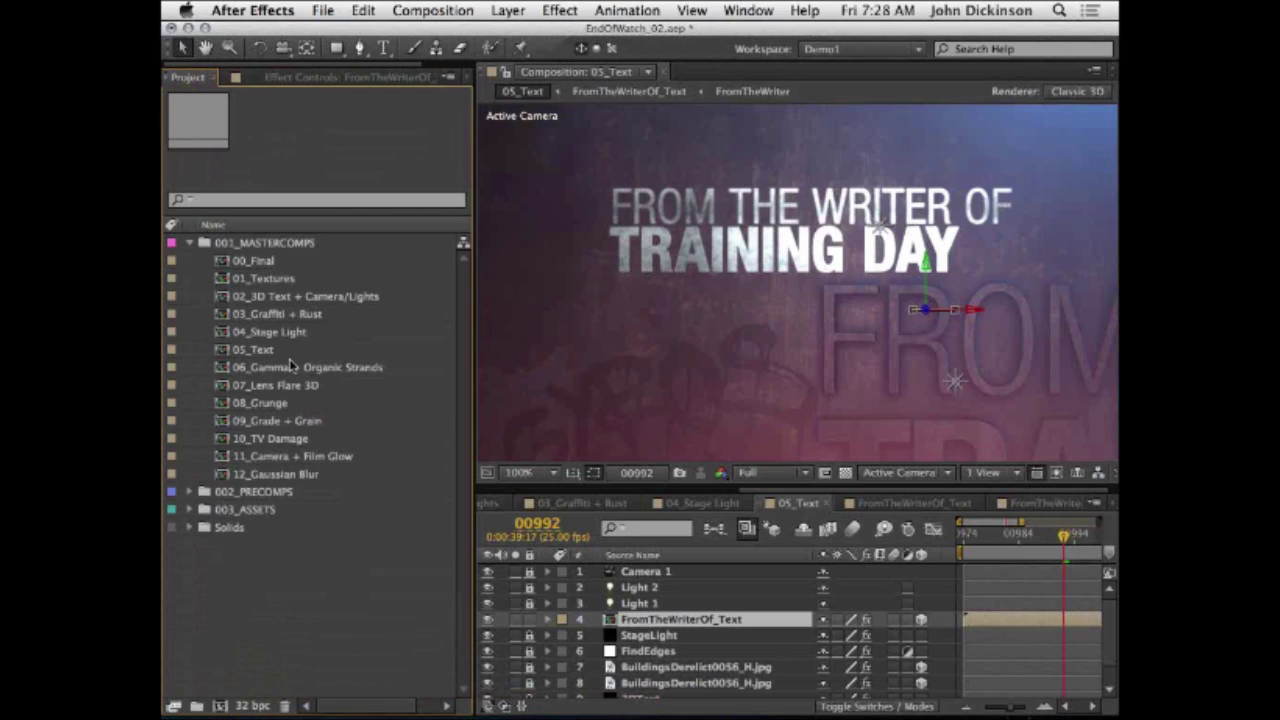
{"action": "left_click", "coordinate": [294, 76]}
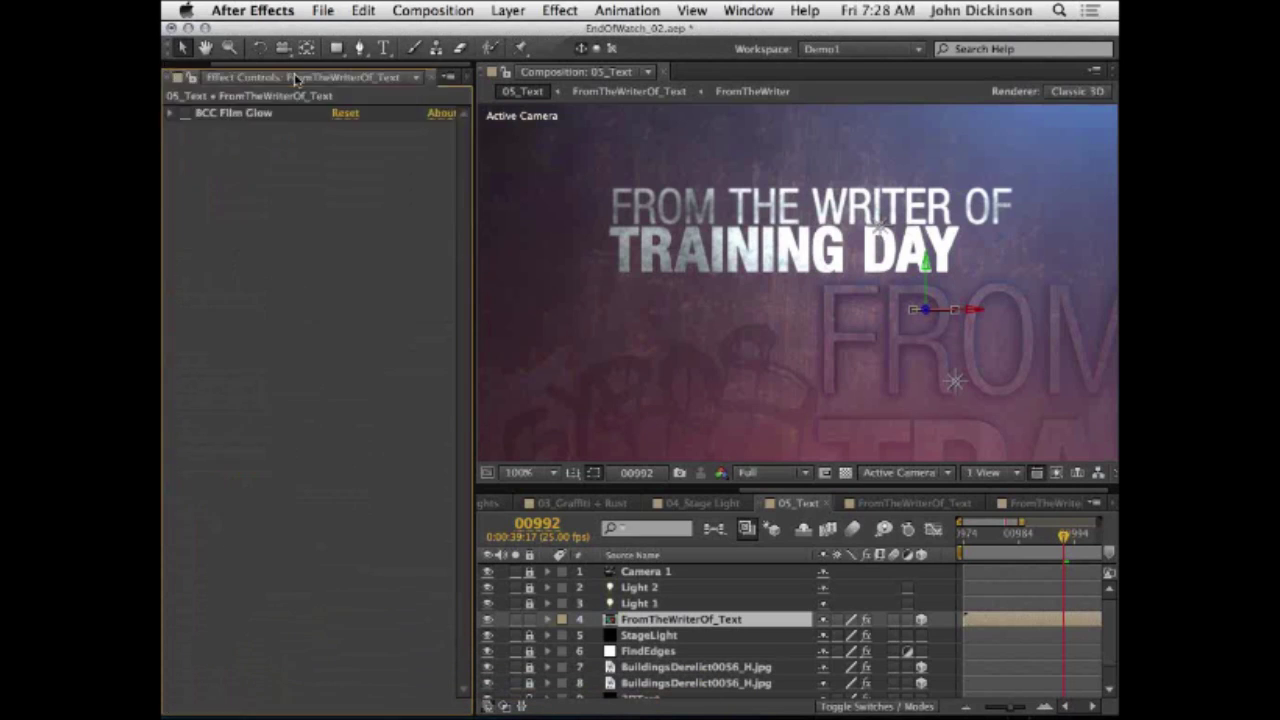
{"action": "left_click", "coordinate": [232, 114]}
{"action": "left_click", "coordinate": [184, 114]}
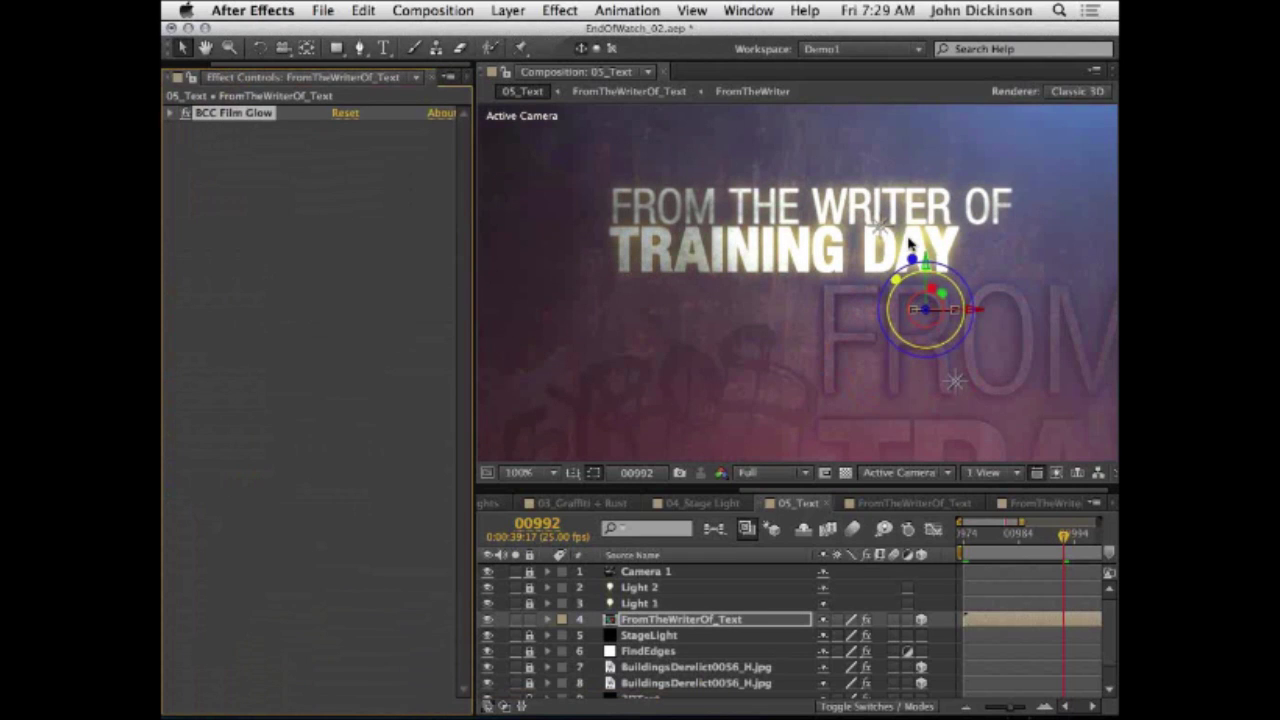
{"action": "scroll", "coordinate": [910, 244], "scroll_direction": "up", "scroll_amount": 1}
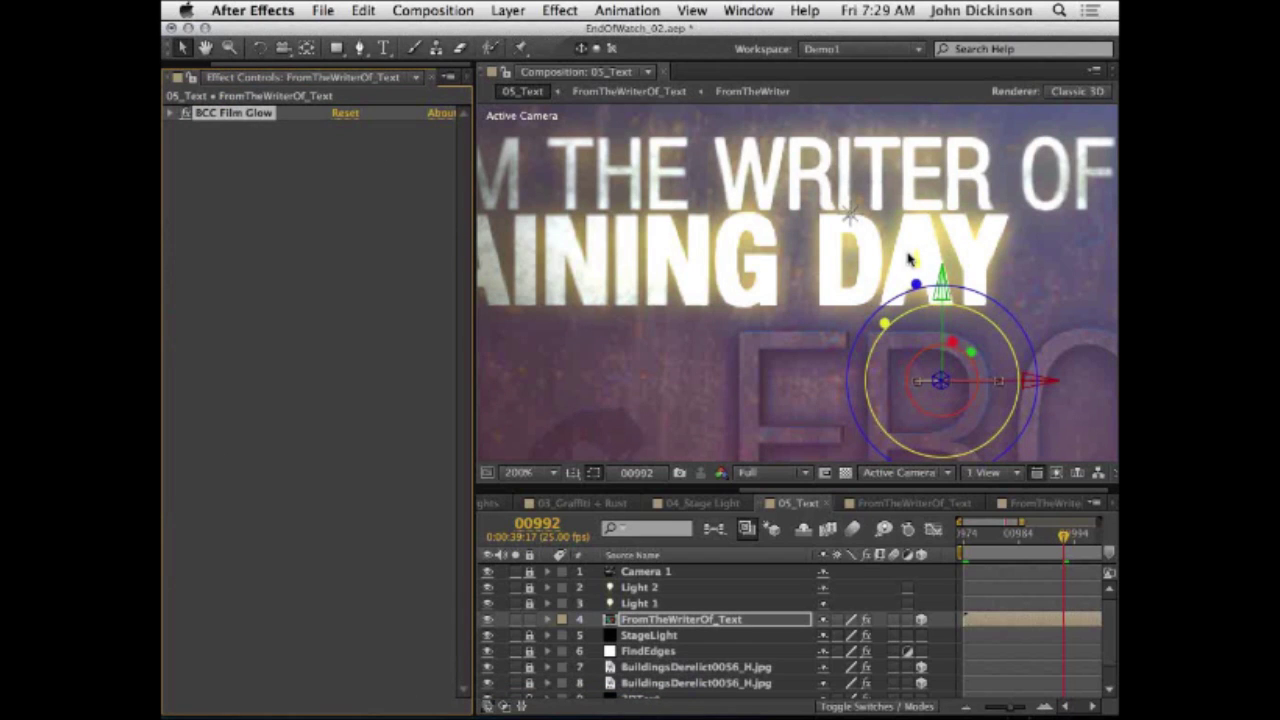
{"action": "scroll", "coordinate": [909, 260], "scroll_direction": "down", "scroll_amount": 1}
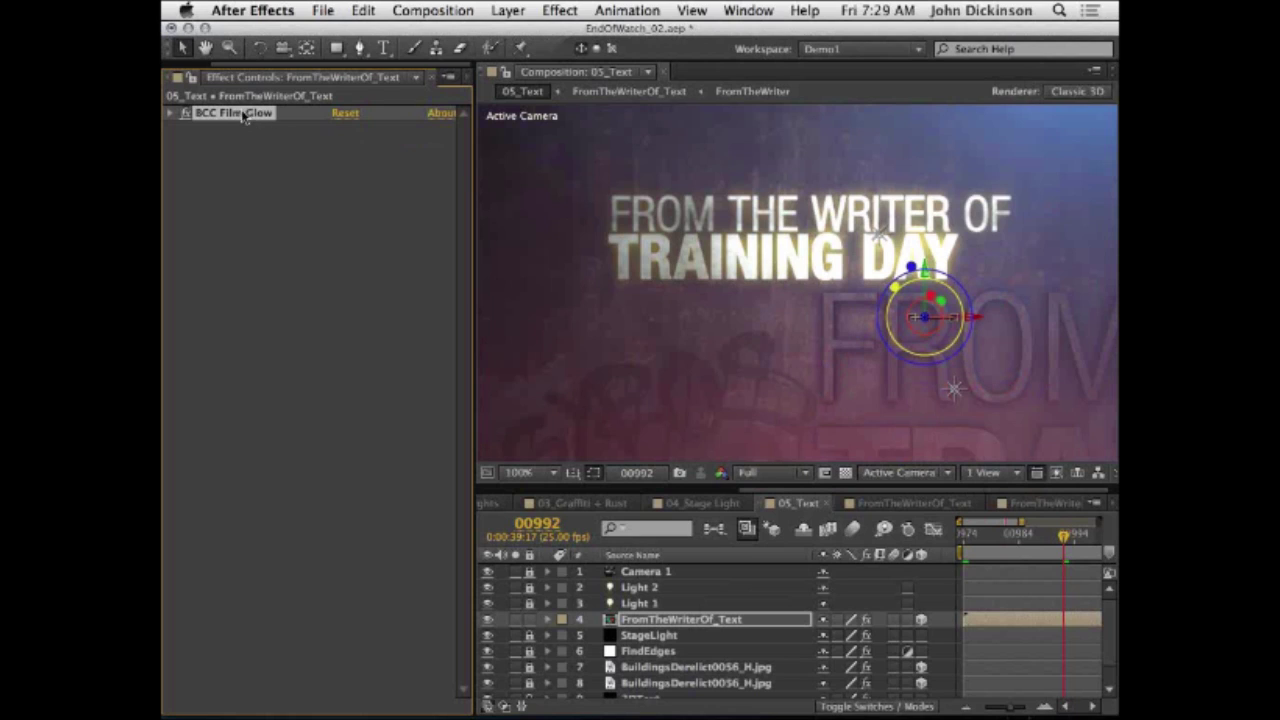
{"action": "left_click", "coordinate": [170, 113]}
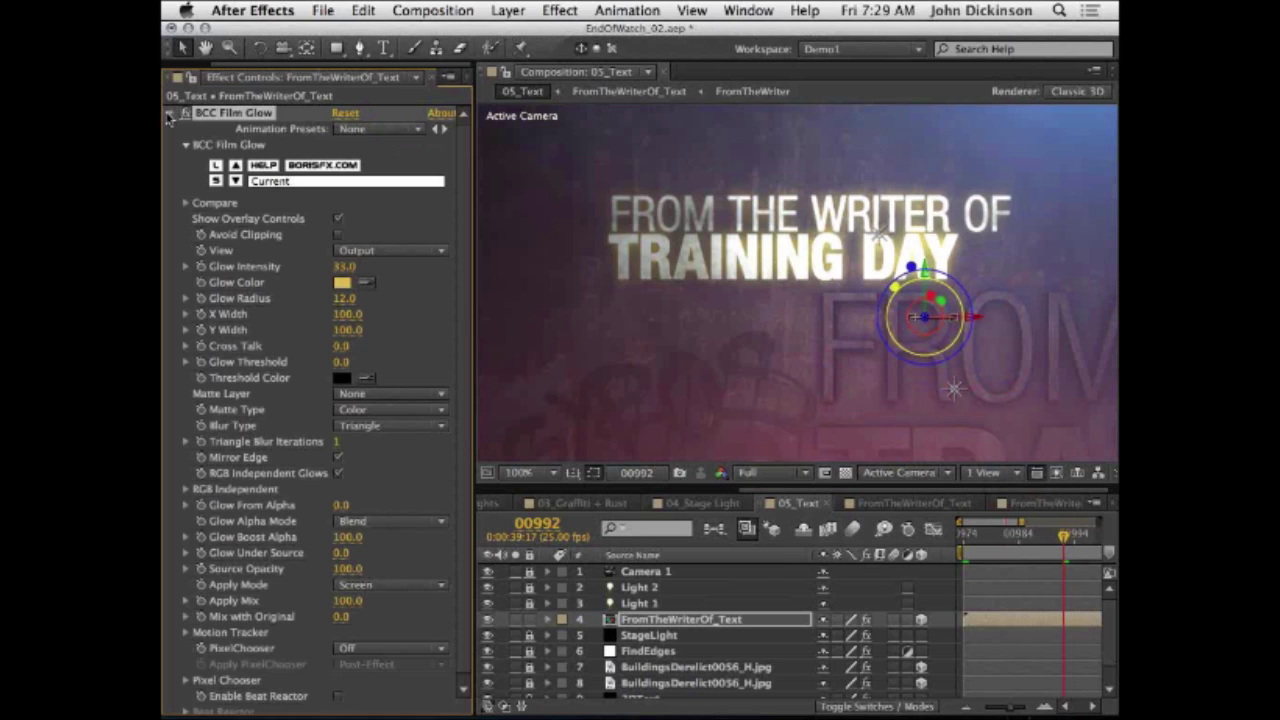
{"action": "left_click", "coordinate": [170, 114]}
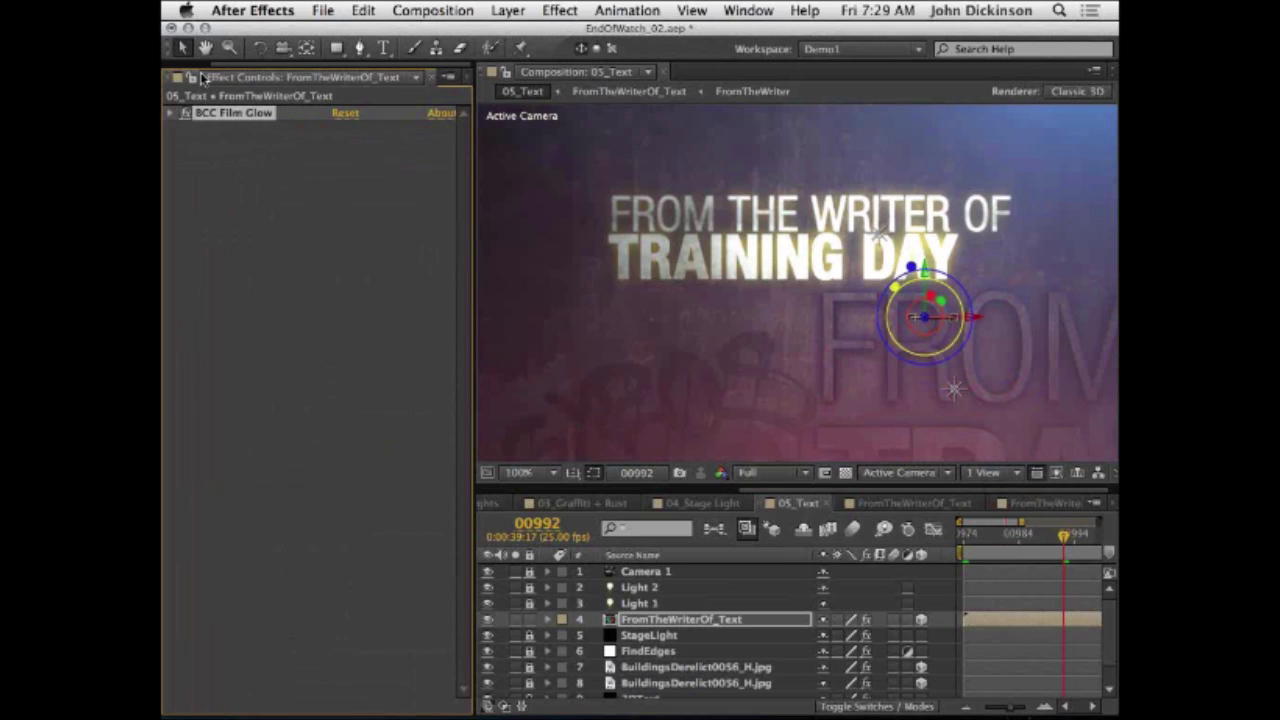
Step: Open the 06_Gamma + Organic Strands composition and enlarge its viewing area
{"action": "left_click_drag", "start_coordinate": [228, 66], "coordinate": [197, 74]}
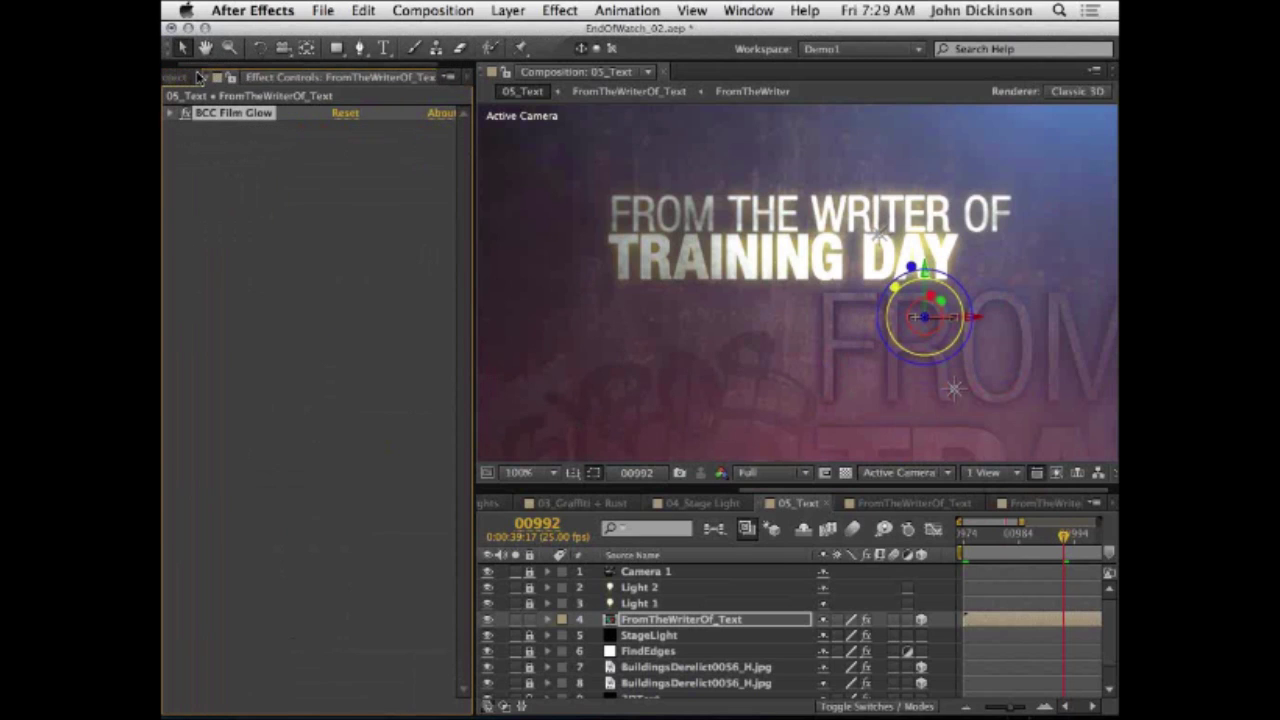
{"action": "left_click", "coordinate": [198, 77]}
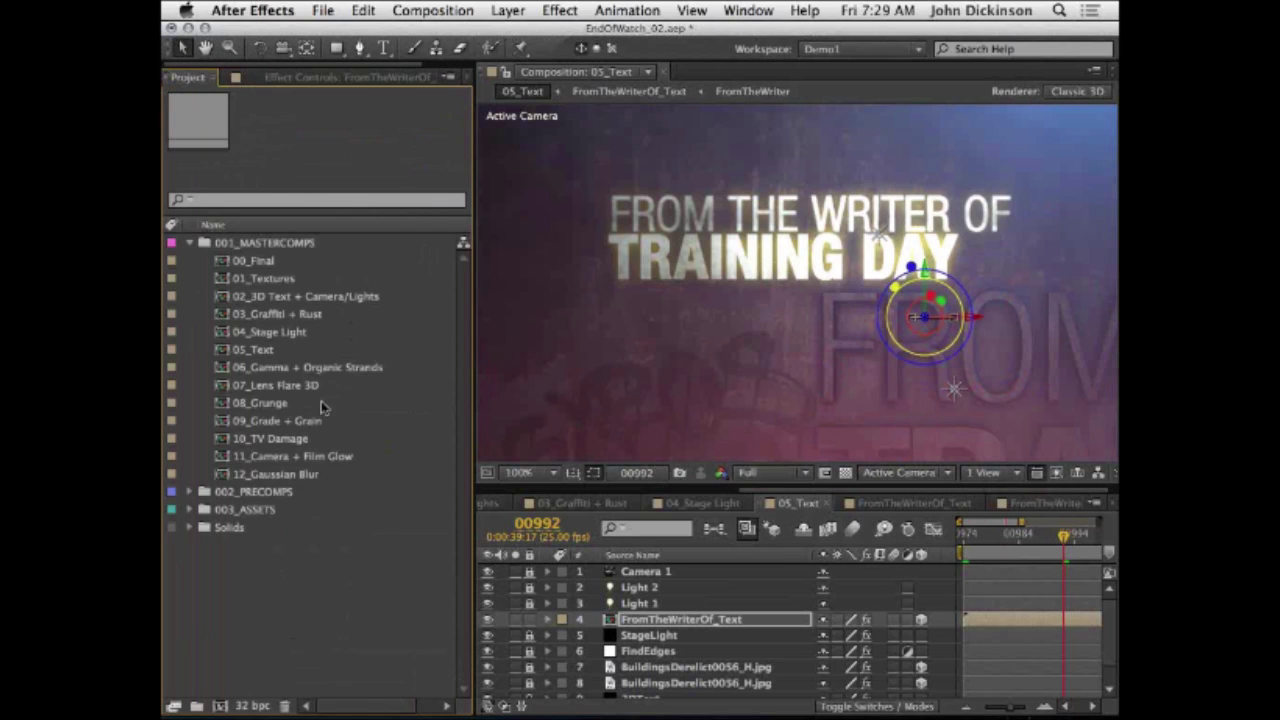
{"action": "double_click", "coordinate": [224, 368]}
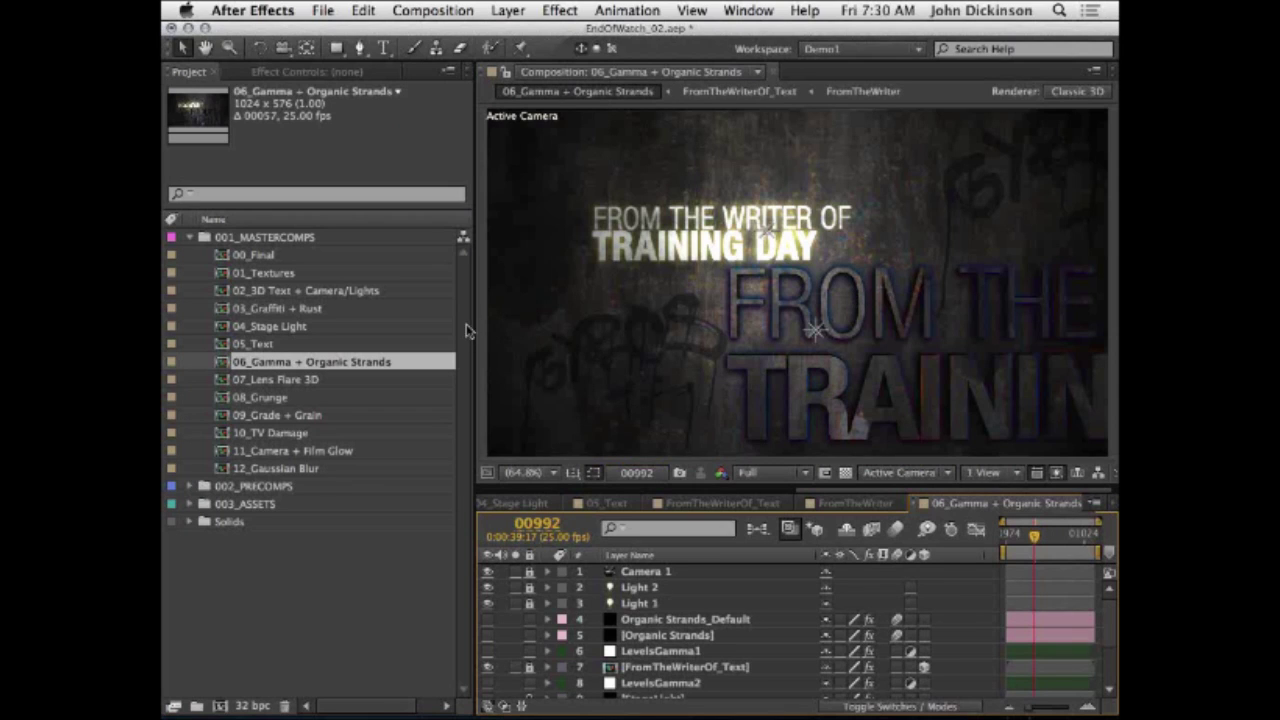
{"action": "left_click_drag", "start_coordinate": [472, 325], "coordinate": [345, 330]}
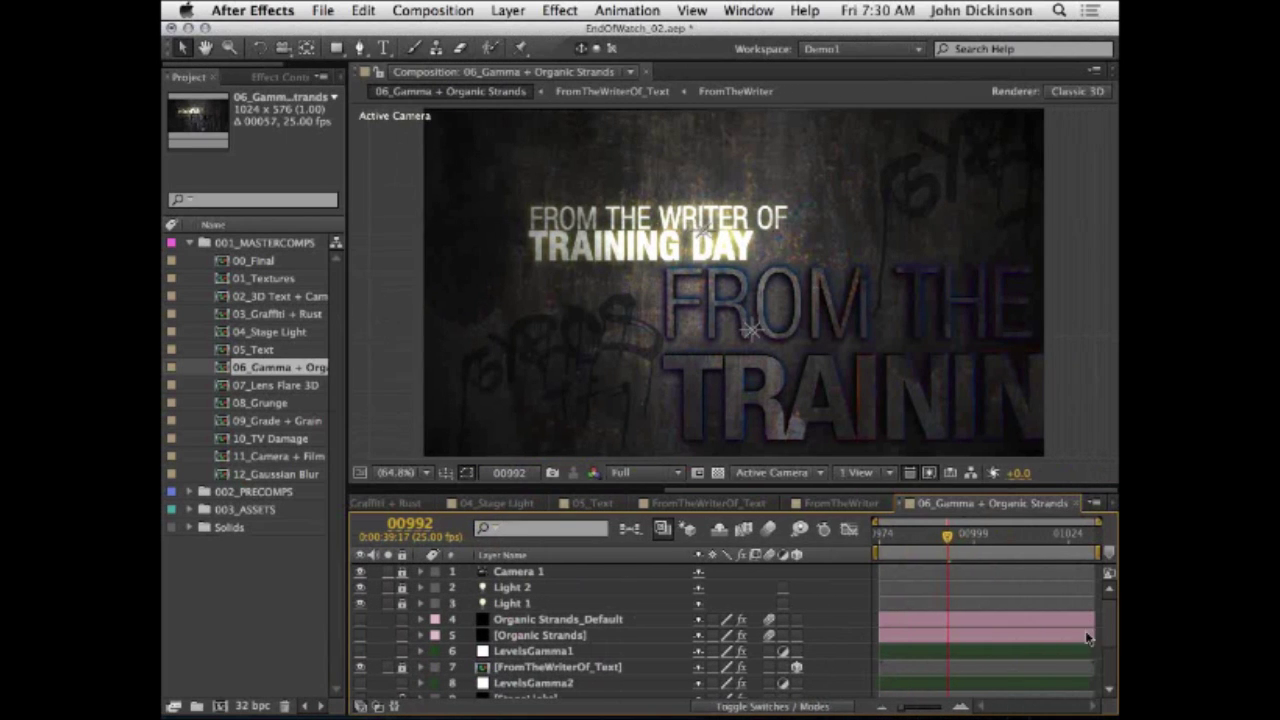
Step: Make the StageLight layer visible in the 06_Gamma + Organic Strands composition
{"action": "scroll", "coordinate": [1110, 625], "scroll_direction": "down", "scroll_amount": 5}
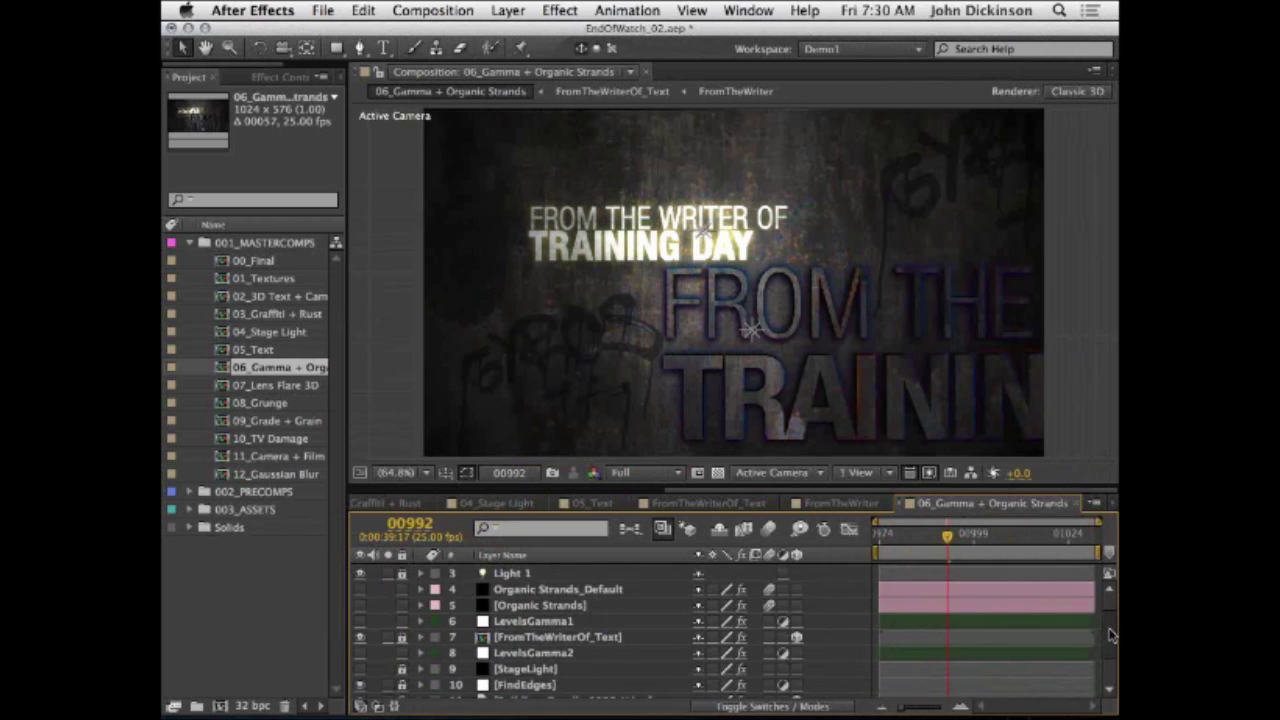
{"action": "left_click", "coordinate": [360, 624]}
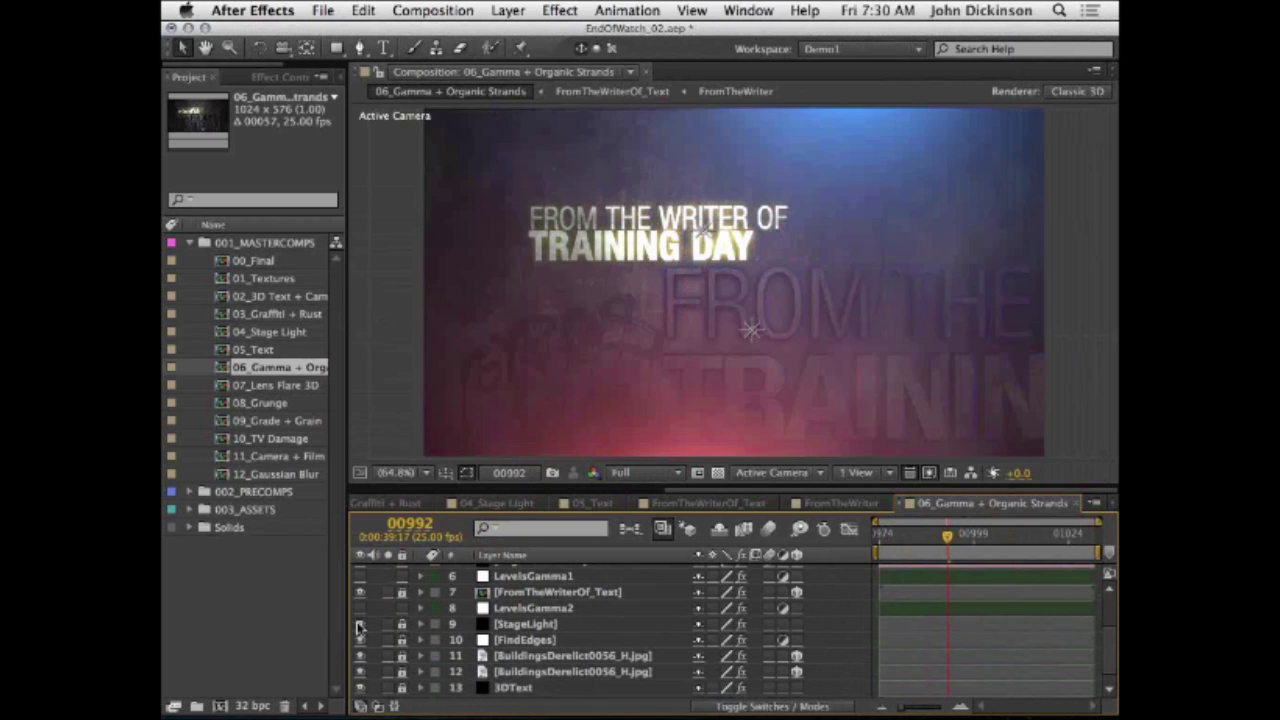
{"action": "key", "text": "space"}
{"action": "left_click_drag", "start_coordinate": [810, 293], "coordinate": [837, 351]}
Step: Show the BCC Levels Gamma settings of the LevelsGamma2 layer with enough width to read them
{"action": "left_click", "coordinate": [517, 608]}
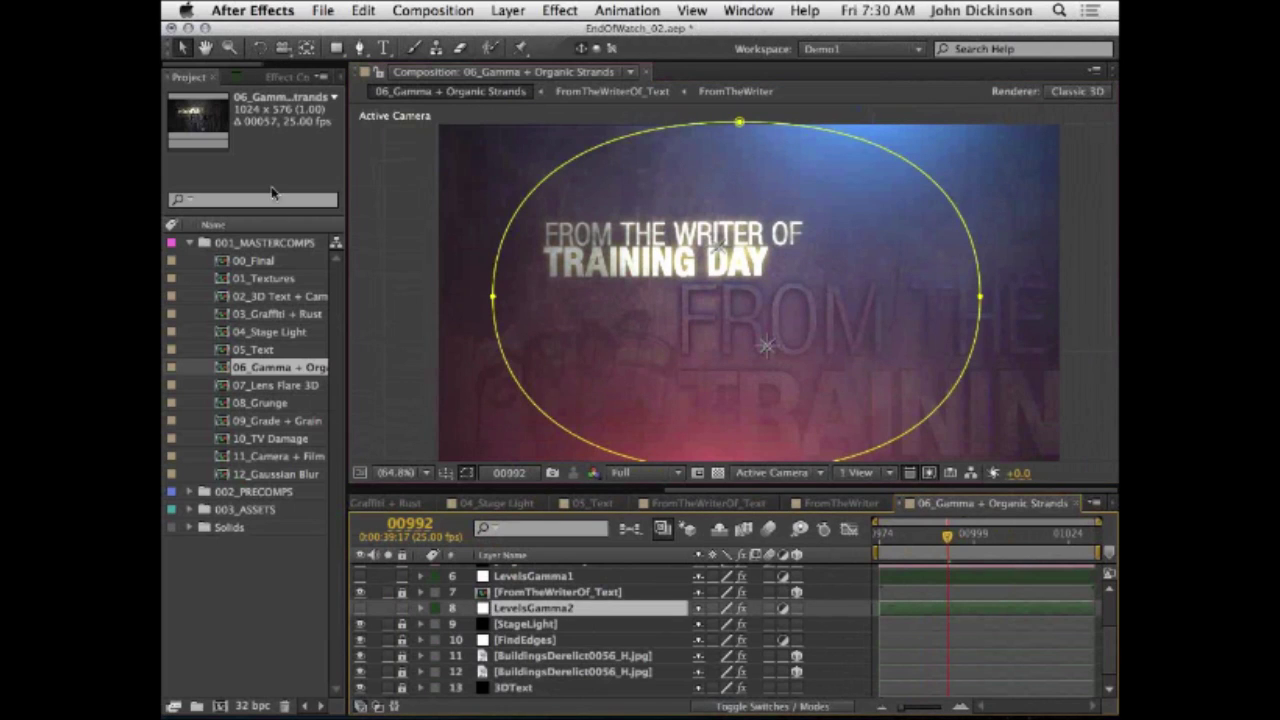
{"action": "left_click", "coordinate": [256, 75]}
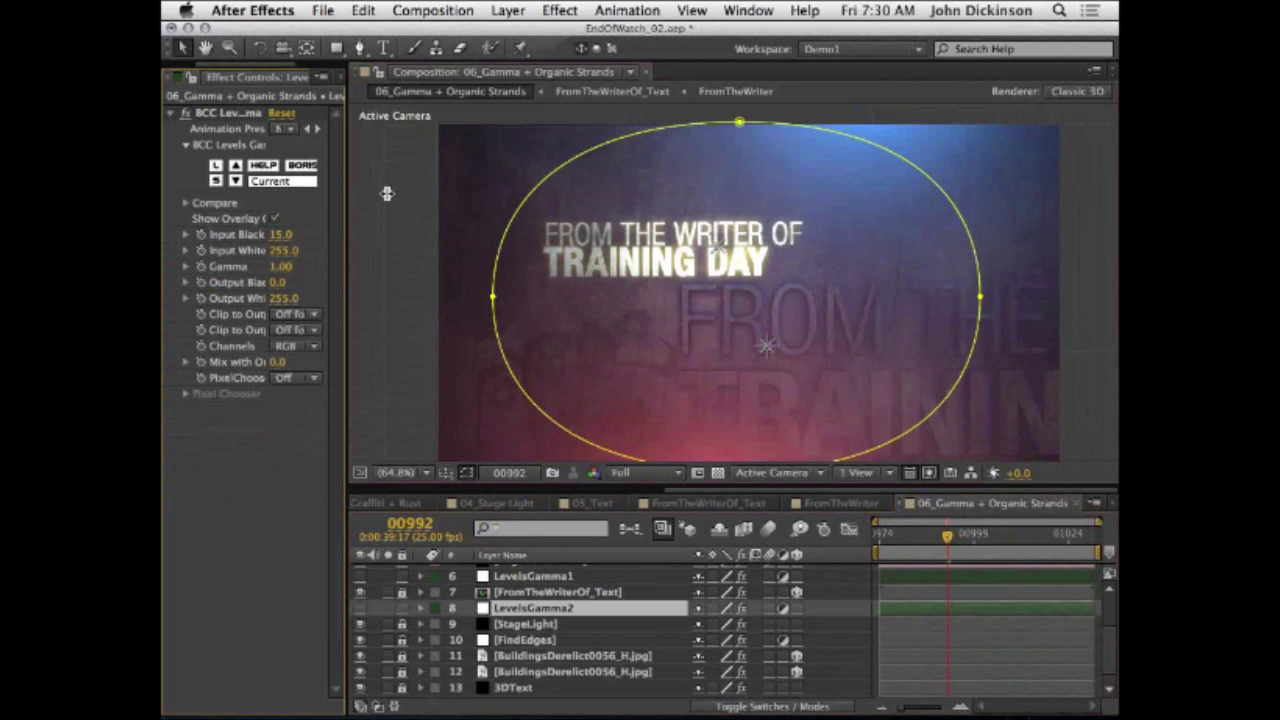
{"action": "scroll", "coordinate": [389, 193], "scroll_direction": "down", "scroll_amount": 2}
{"action": "left_click_drag", "start_coordinate": [391, 193], "coordinate": [400, 195]}
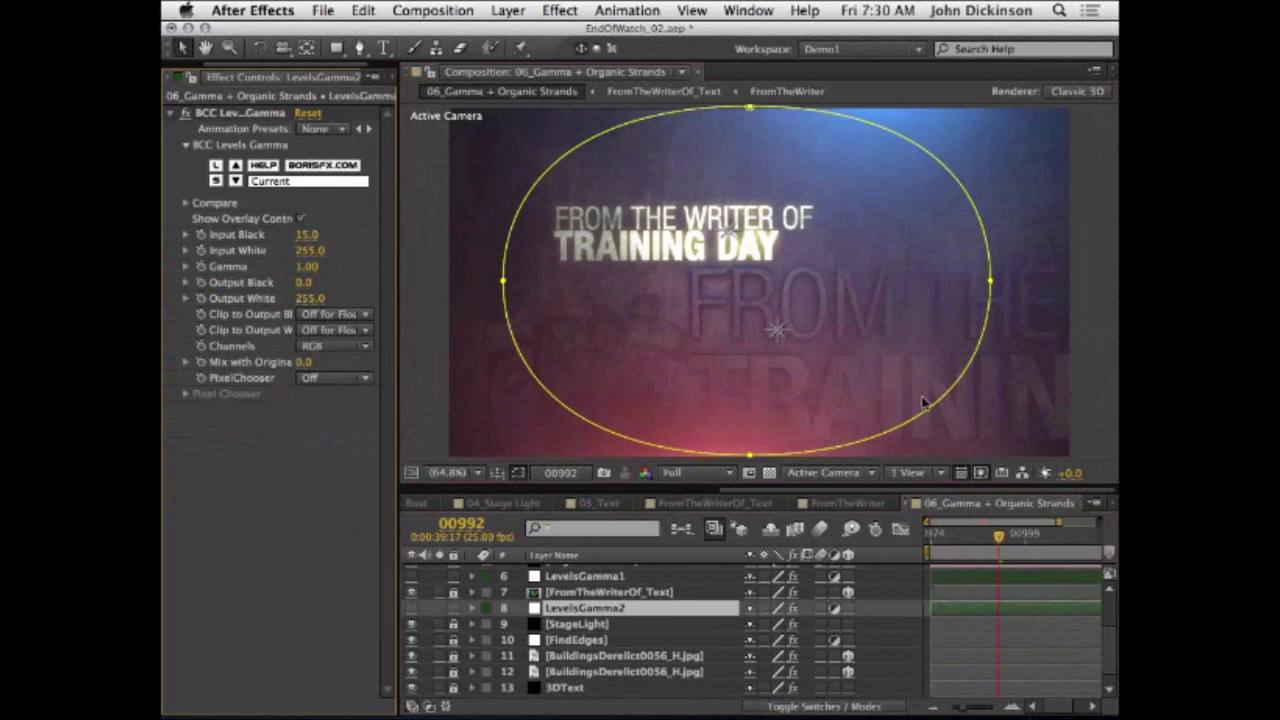
Step: Switch on the LevelsGamma2 layer, toggling its visibility to compare the image with and without it
{"action": "left_click", "coordinate": [411, 609]}
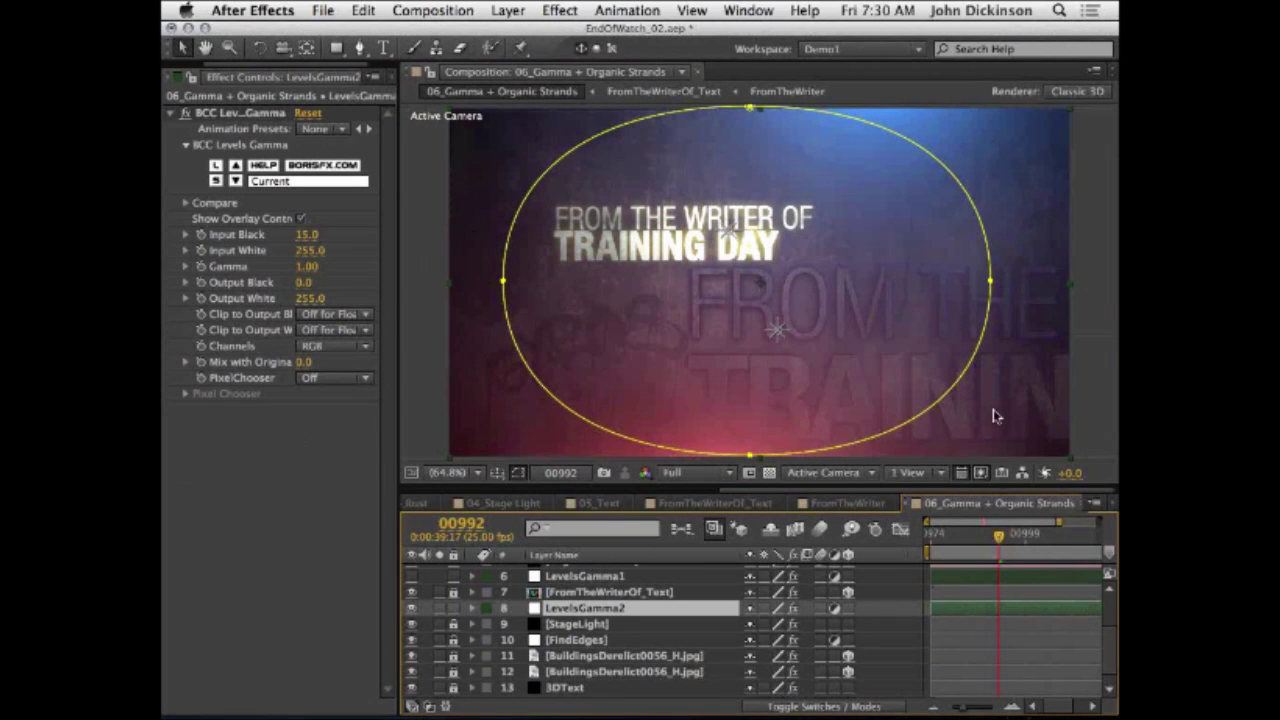
{"action": "left_click", "coordinate": [413, 609]}
{"action": "left_click", "coordinate": [413, 609]}
{"action": "left_click", "coordinate": [413, 609]}
{"action": "left_click", "coordinate": [413, 609]}
Step: Reveal the BCC Levels Gamma effect of the LevelsGamma1 layer and make the layer visible
{"action": "left_click", "coordinate": [570, 578]}
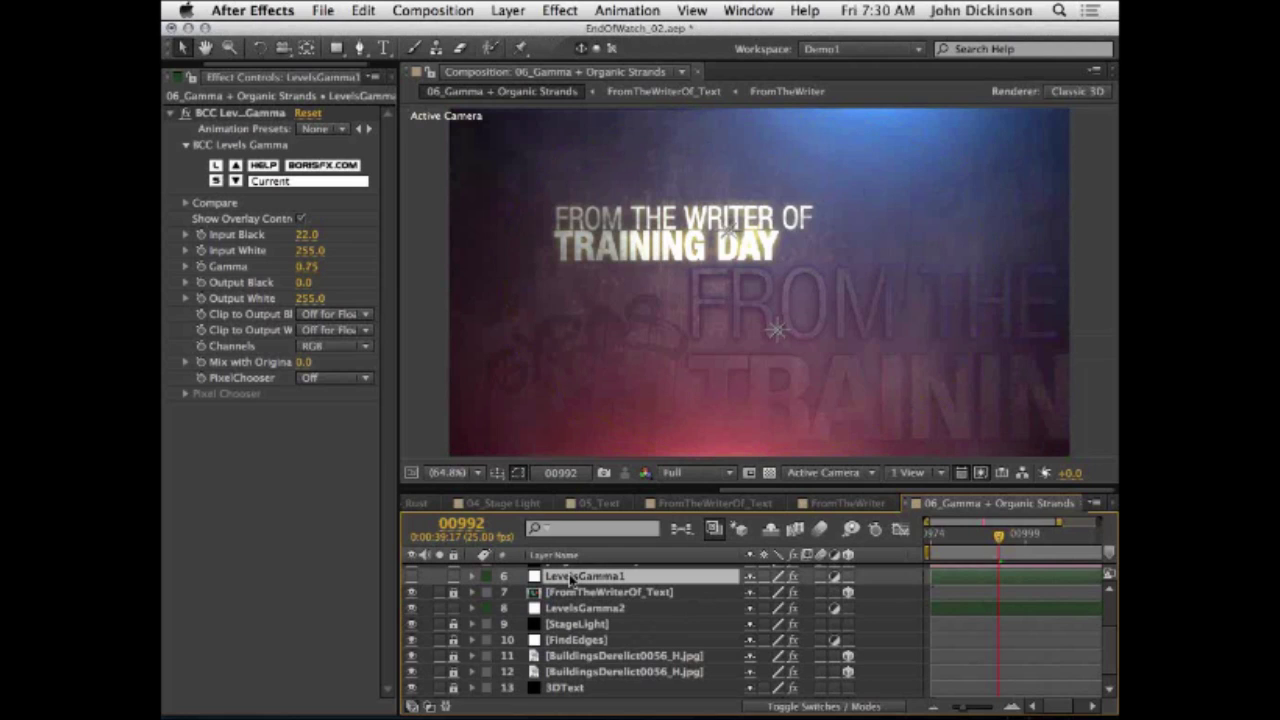
{"action": "key", "text": "e"}
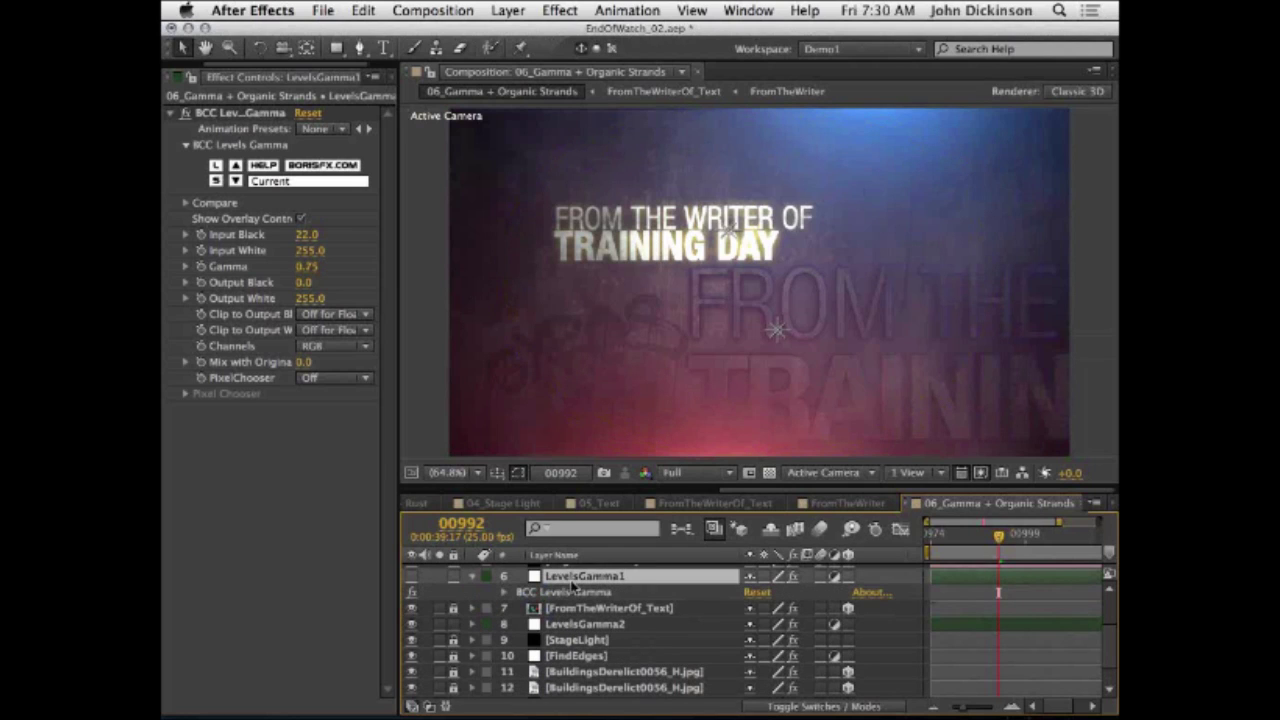
{"action": "left_click", "coordinate": [411, 577]}
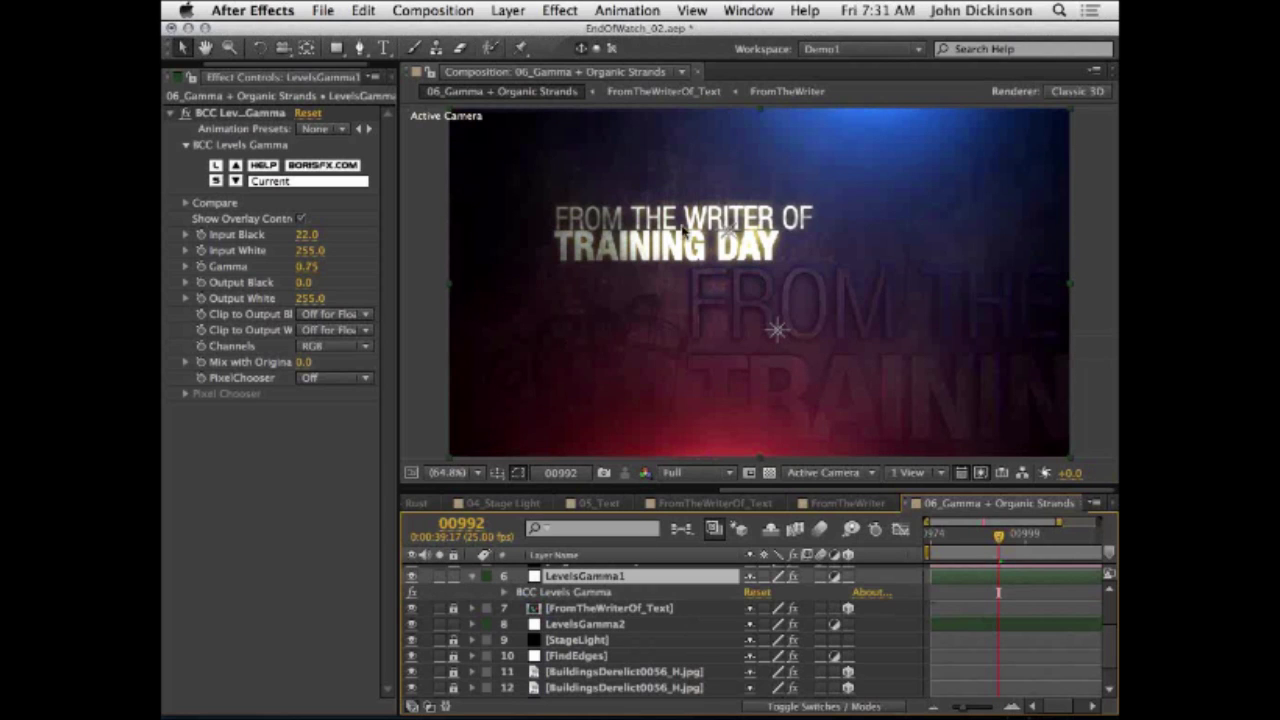
Step: Compare the title text with and without the LevelsGamma1 layer at 100% magnification by toggling the layer's visibility
{"action": "scroll", "coordinate": [755, 385], "scroll_direction": "up", "scroll_amount": 2}
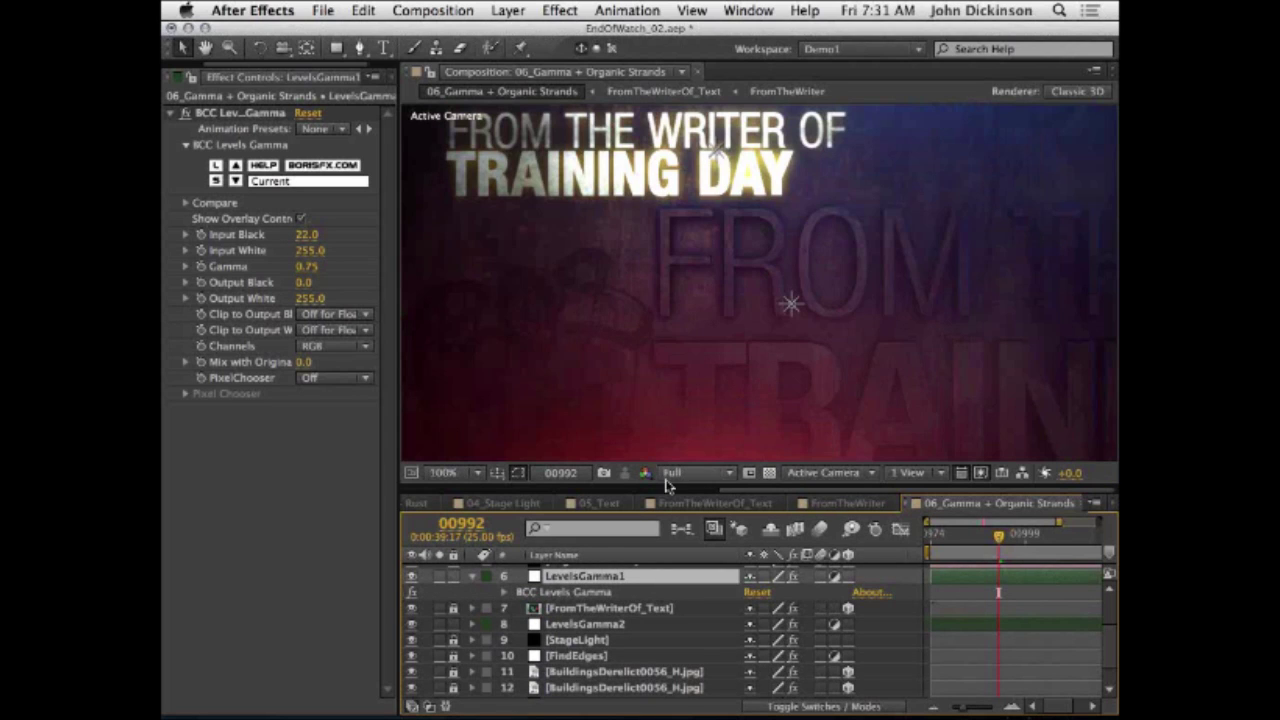
{"action": "left_click", "coordinate": [411, 577]}
{"action": "left_click", "coordinate": [411, 577]}
{"action": "left_click", "coordinate": [411, 577]}
{"action": "left_click", "coordinate": [411, 577]}
{"action": "scroll", "coordinate": [829, 278], "scroll_direction": "down", "scroll_amount": 2}
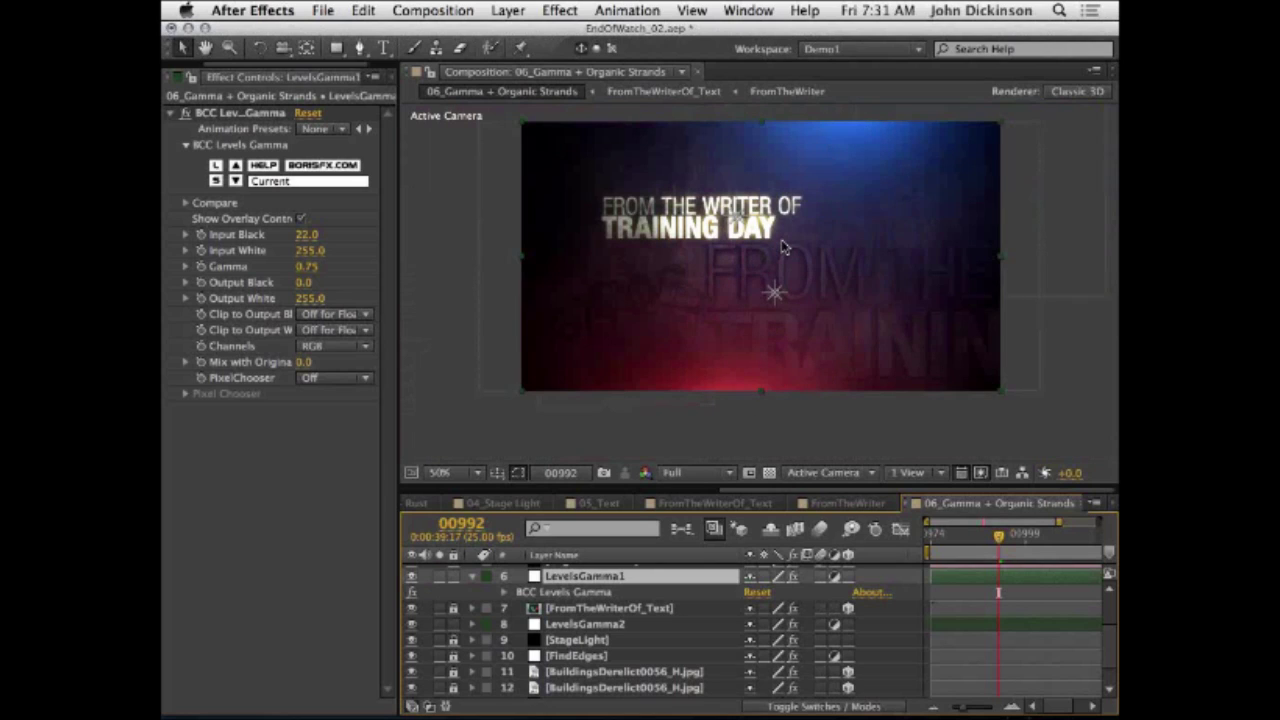
Step: Enlarge the timeline area to reach the upper layers and show the Organic Strands layer's effect settings
{"action": "scroll", "coordinate": [784, 247], "scroll_direction": "up", "scroll_amount": 2}
{"action": "scroll", "coordinate": [784, 247], "scroll_direction": "down", "scroll_amount": 2}
{"action": "left_click_drag", "start_coordinate": [757, 461], "coordinate": [757, 397]}
{"action": "scroll", "coordinate": [1112, 571], "scroll_direction": "up", "scroll_amount": 2}
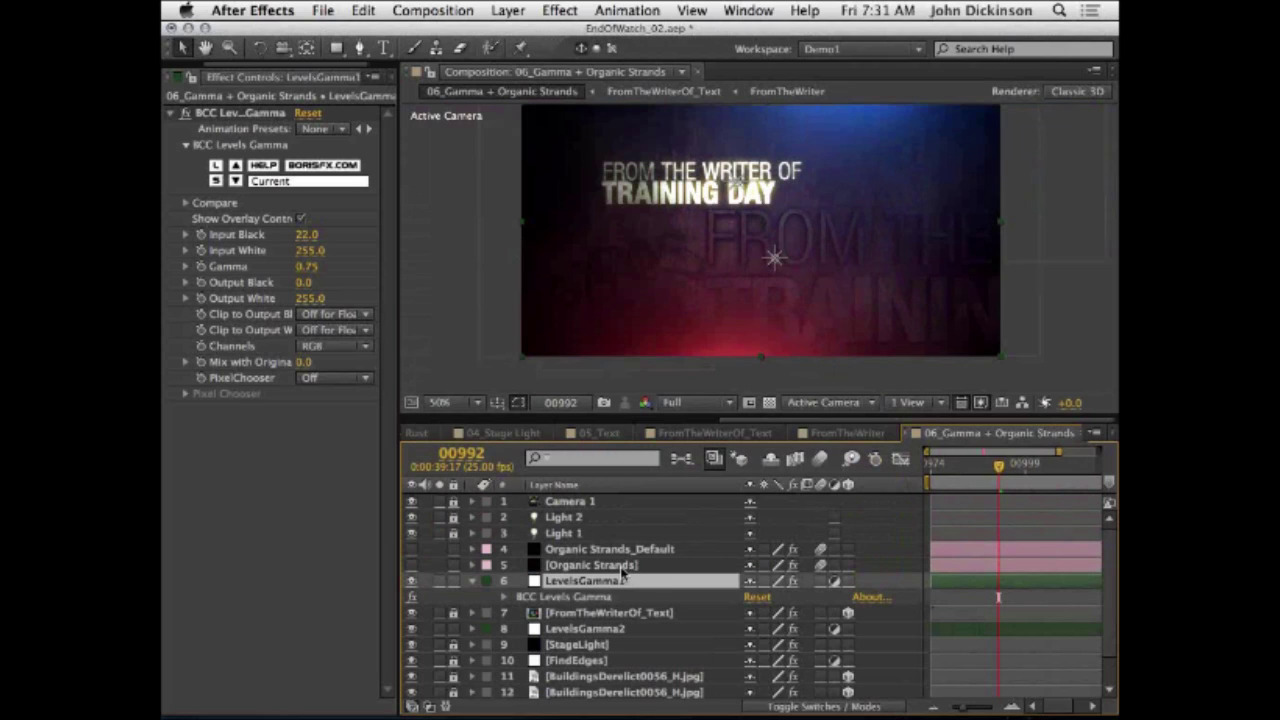
{"action": "left_click", "coordinate": [620, 565]}
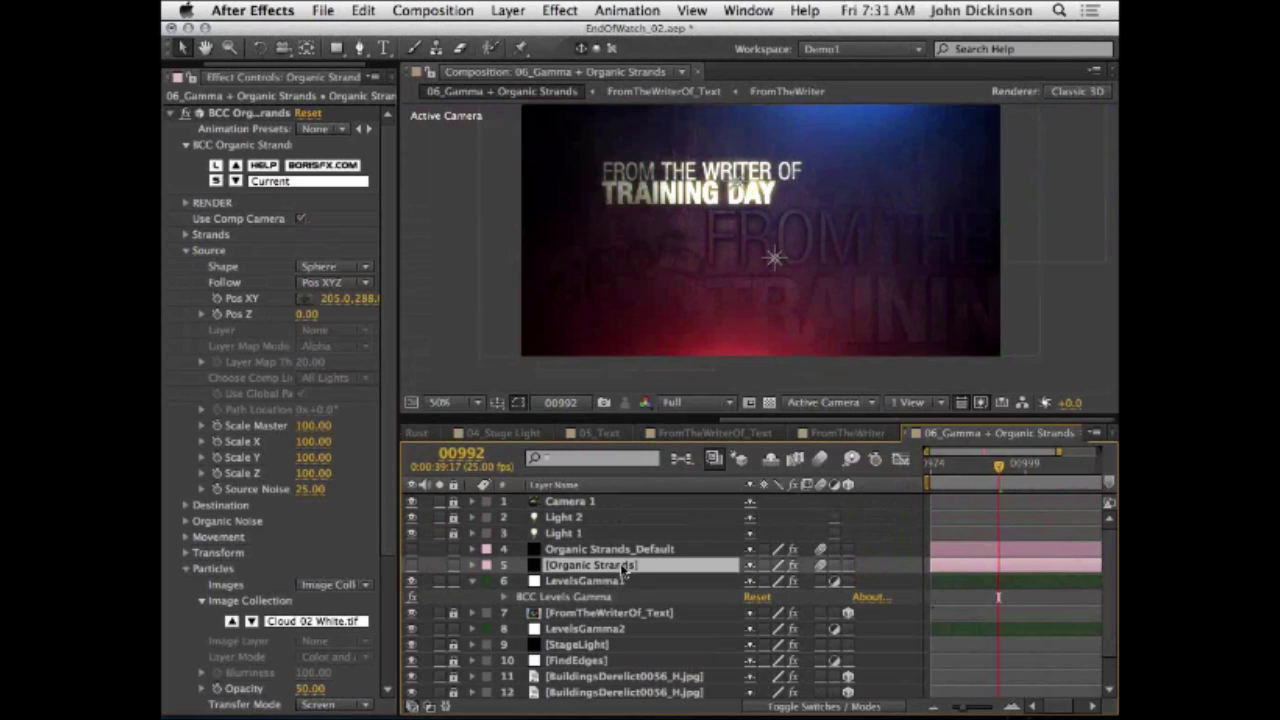
Step: Make the Organic Strands_Default layer visible and solo it, widen its effect settings, and move to frame 978
{"action": "left_click", "coordinate": [612, 549]}
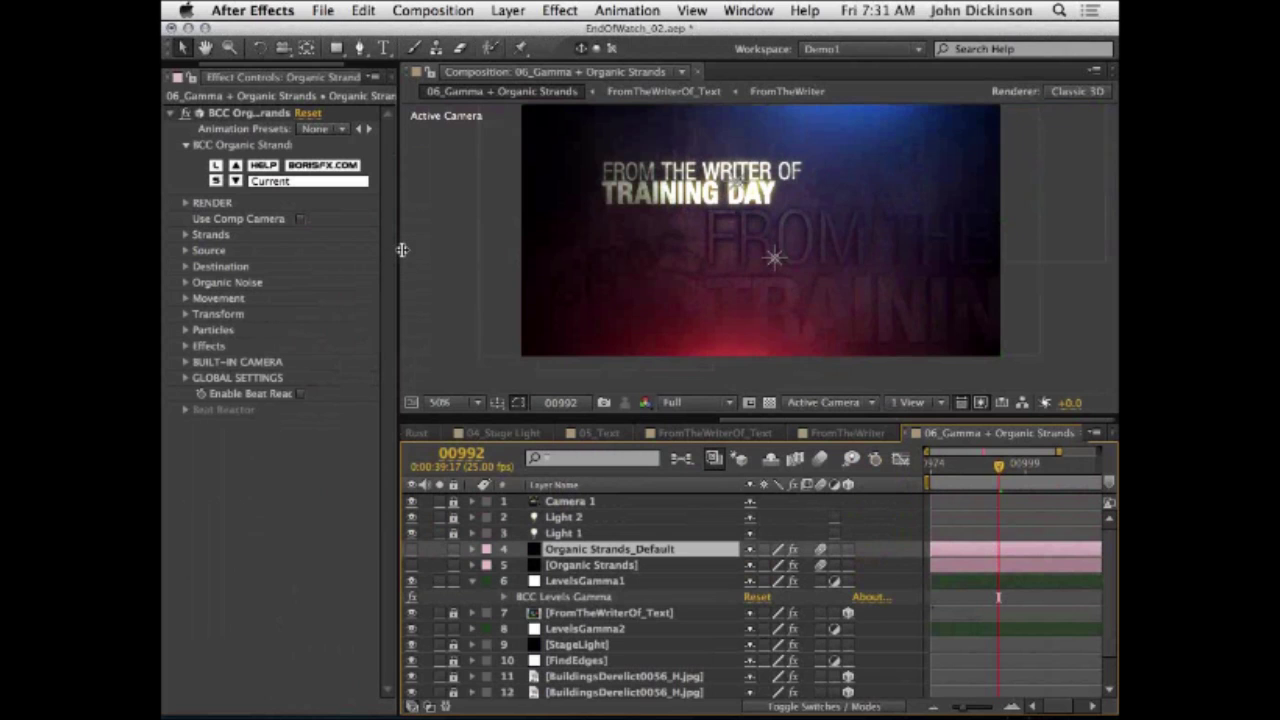
{"action": "left_click_drag", "start_coordinate": [401, 249], "coordinate": [474, 249]}
{"action": "left_click", "coordinate": [486, 549]}
{"action": "left_click", "coordinate": [513, 549]}
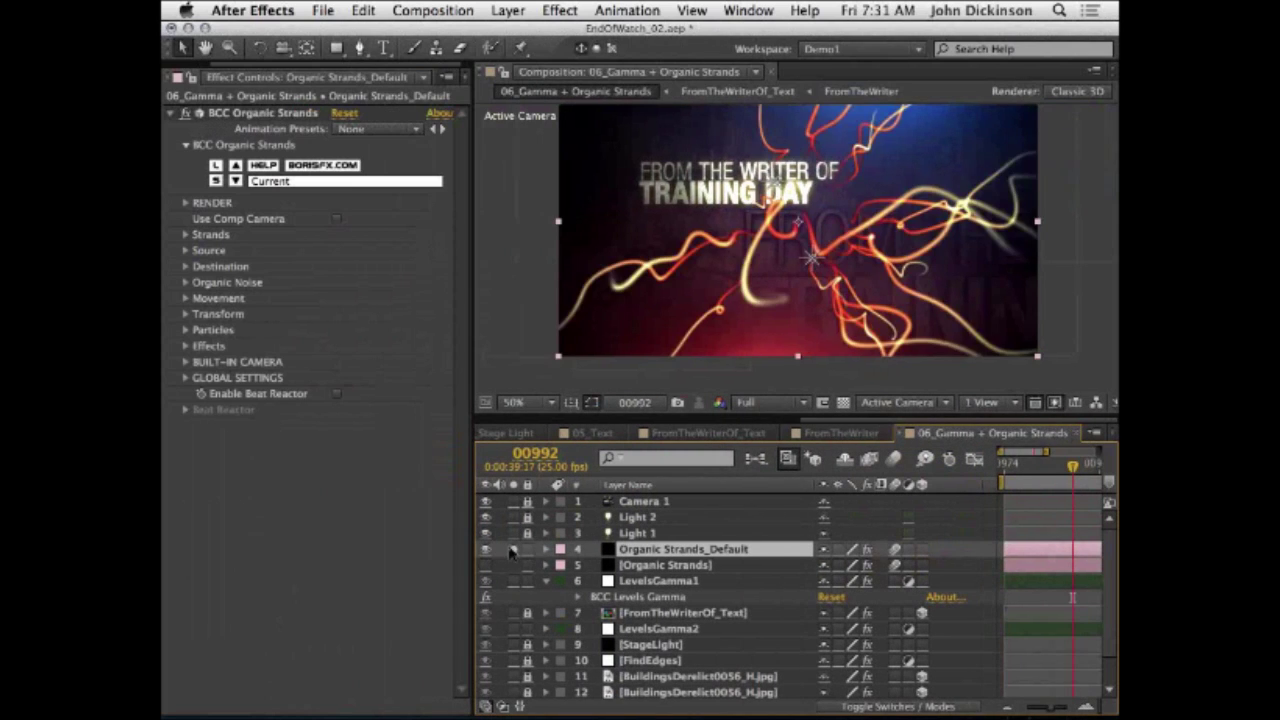
{"action": "left_click_drag", "start_coordinate": [1013, 474], "coordinate": [1019, 500]}
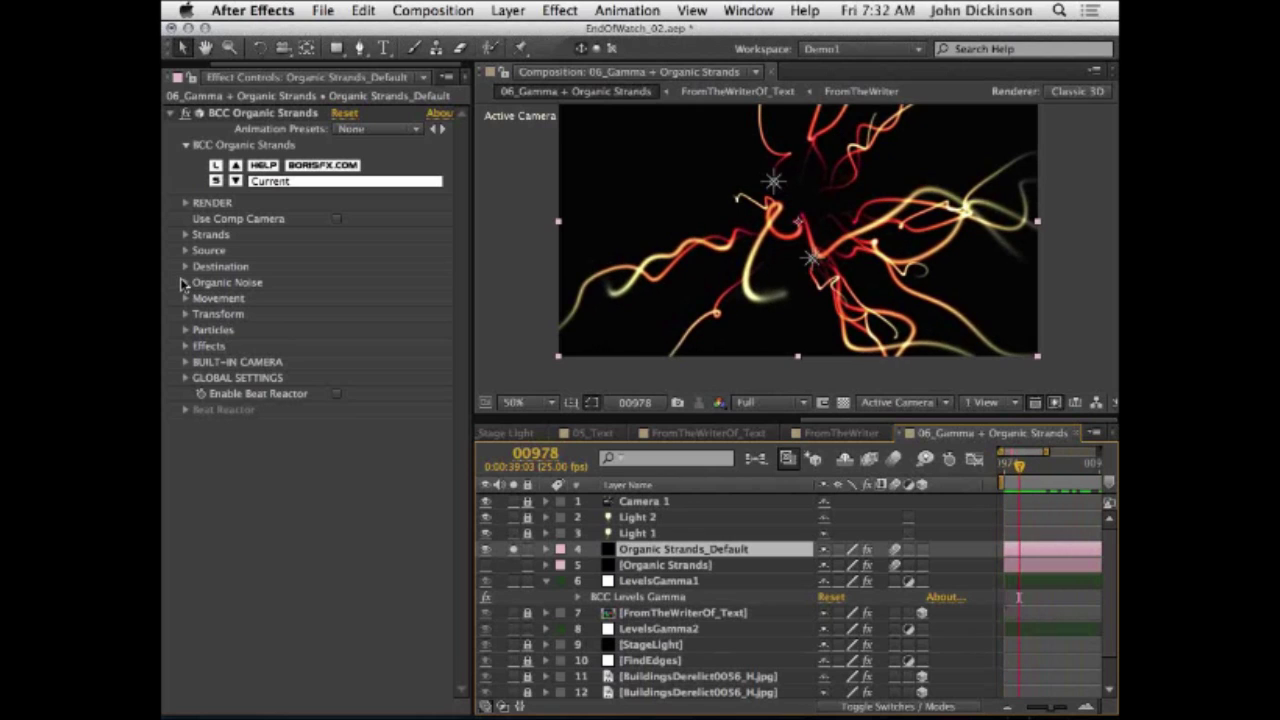
Step: Try out the Organic Noise settings, keeping Random Bend at 469 and Bend Z at 103 but undoing the Bend Y and Freq X changes
{"action": "left_click", "coordinate": [185, 283]}
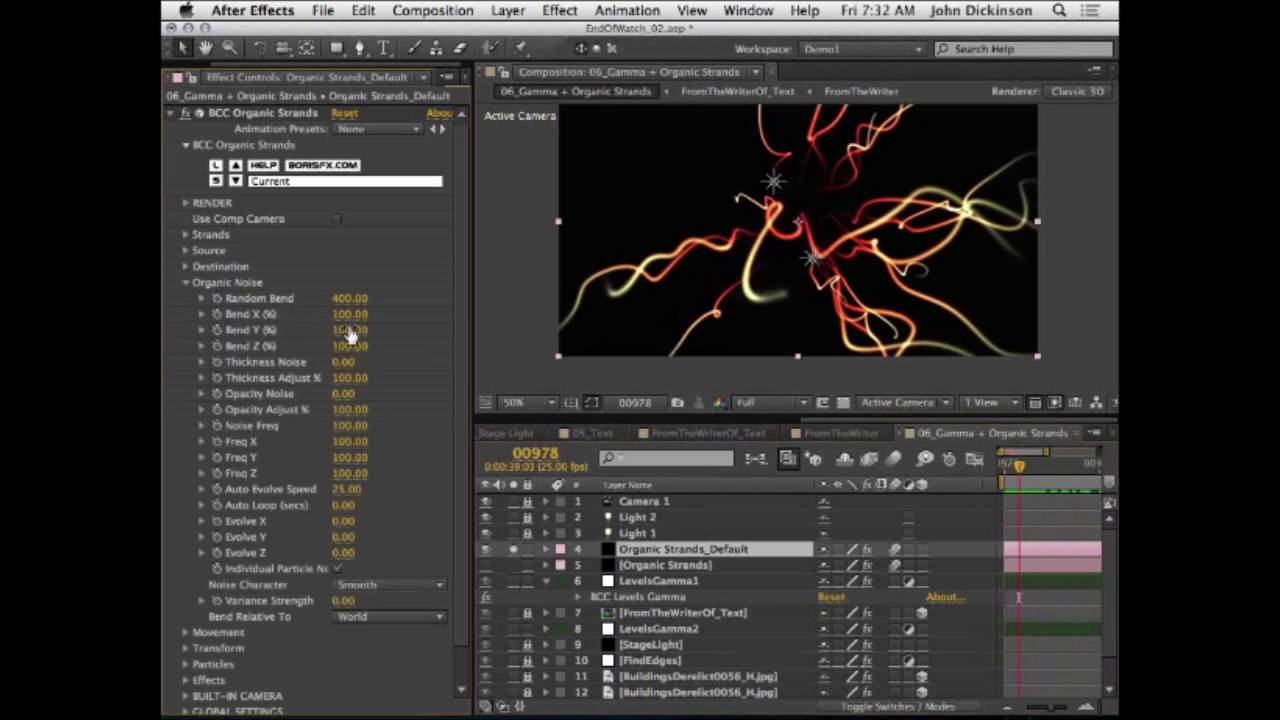
{"action": "left_click_drag", "start_coordinate": [350, 332], "coordinate": [580, 336]}
{"action": "key", "text": "super+z"}
{"action": "mouse_move", "coordinate": [348, 346]}
{"action": "left_mouse_down"}
{"action": "mouse_move", "coordinate": [437, 341]}
{"action": "mouse_move", "coordinate": [362, 361]}
{"action": "left_mouse_up"}
{"action": "mouse_move", "coordinate": [350, 298]}
{"action": "left_mouse_down"}
{"action": "mouse_move", "coordinate": [450, 298]}
{"action": "mouse_move", "coordinate": [365, 298]}
{"action": "left_mouse_up"}
{"action": "left_click_drag", "start_coordinate": [348, 441], "coordinate": [408, 441]}
{"action": "key", "text": "super+z"}
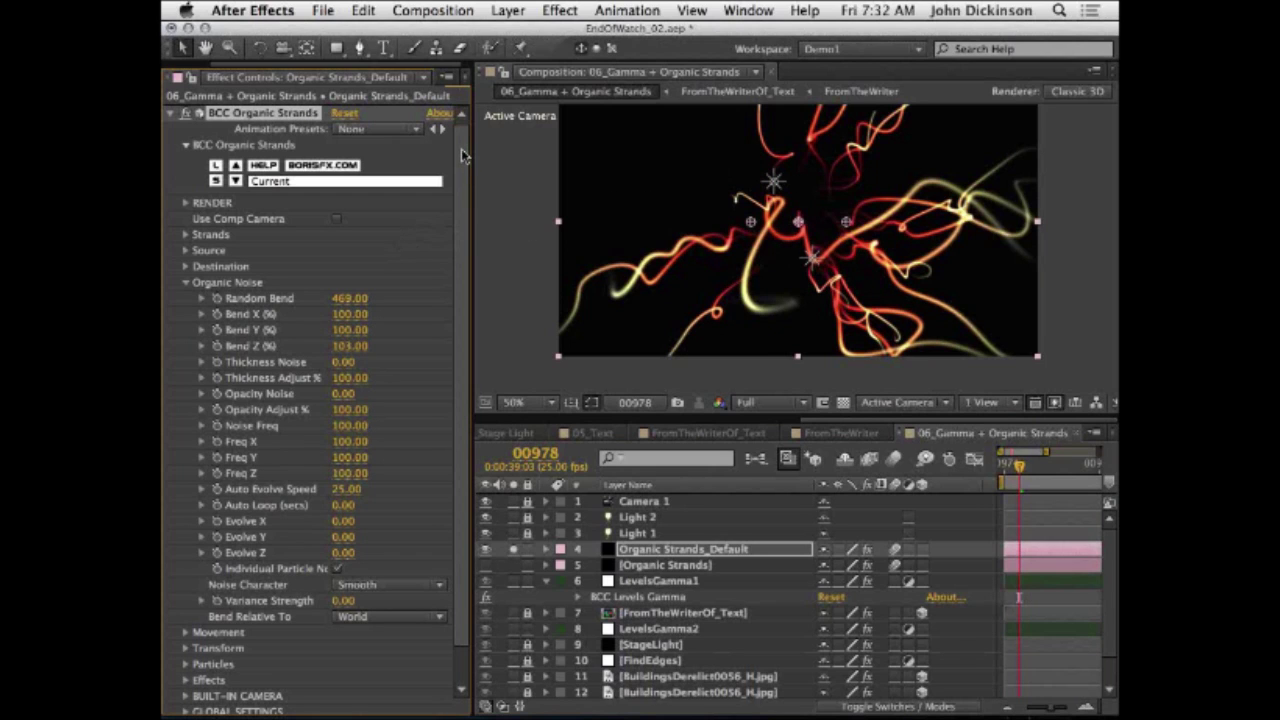
Step: Unsolo Organic Strands_Default, solo the Organic Strands layer instead, and collapse the BCC Organic Strands settings of both layers
{"action": "left_click", "coordinate": [171, 114]}
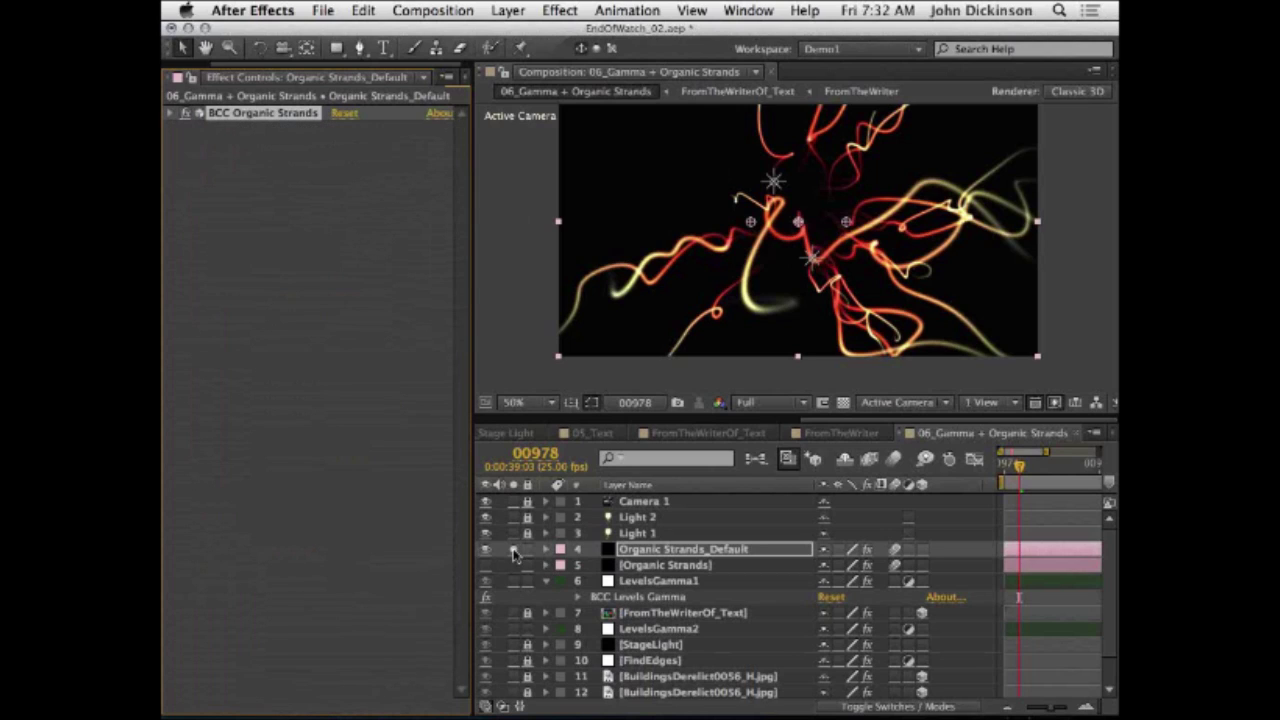
{"action": "left_click", "coordinate": [513, 549]}
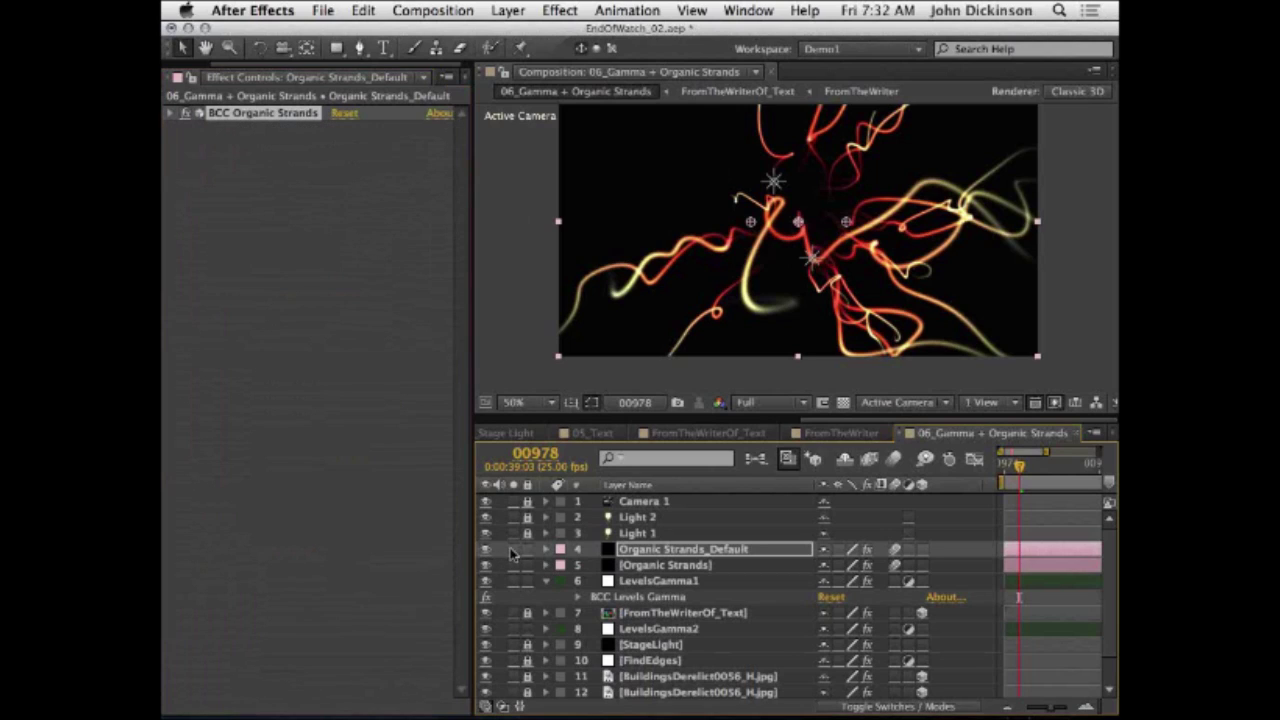
{"action": "left_click", "coordinate": [513, 565]}
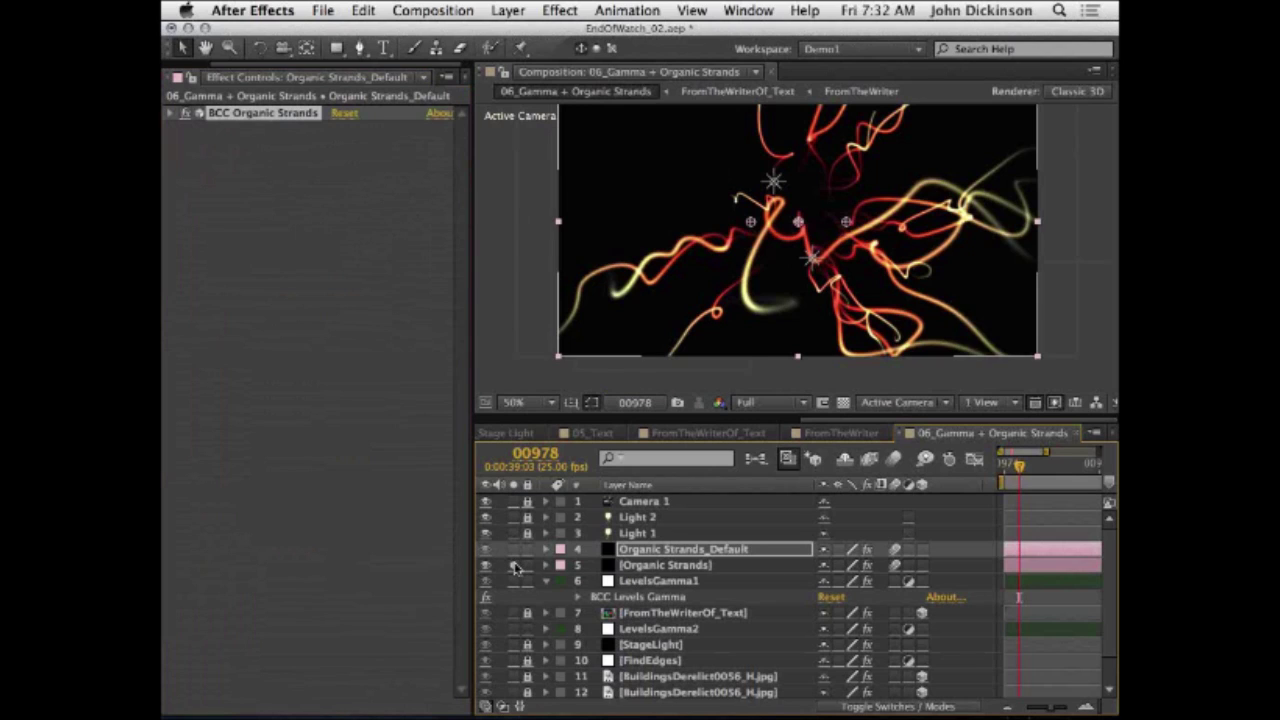
{"action": "left_click", "coordinate": [671, 566]}
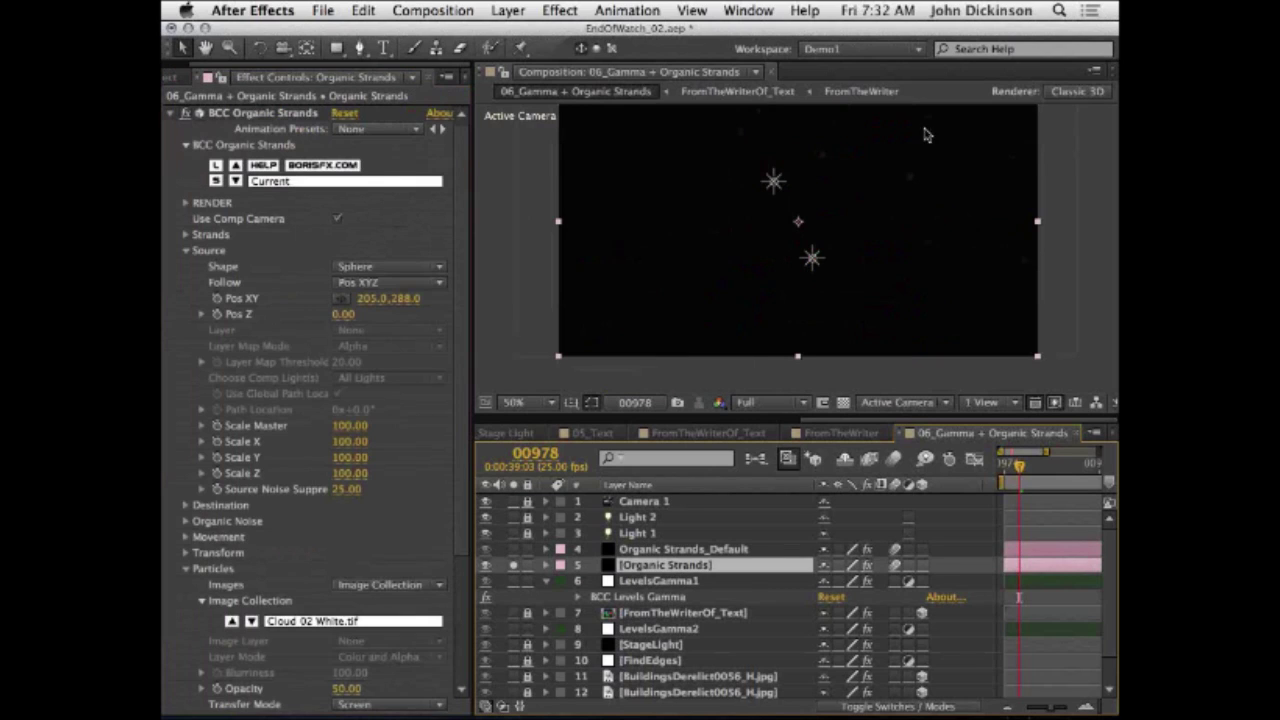
{"action": "left_click", "coordinate": [170, 114]}
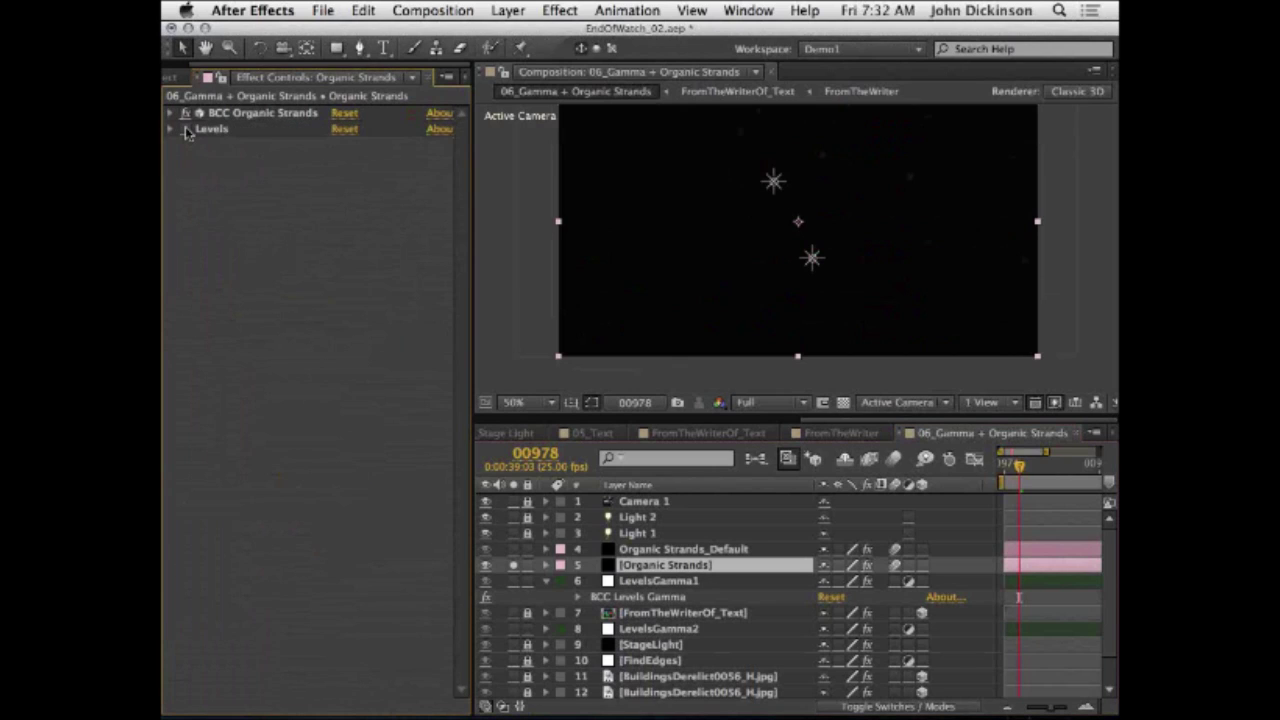
Step: Examine the floating particles of the soloed Organic Strands layer at 100% magnification, moving to frame 982 and previewing their motion
{"action": "key", "text": "h"}
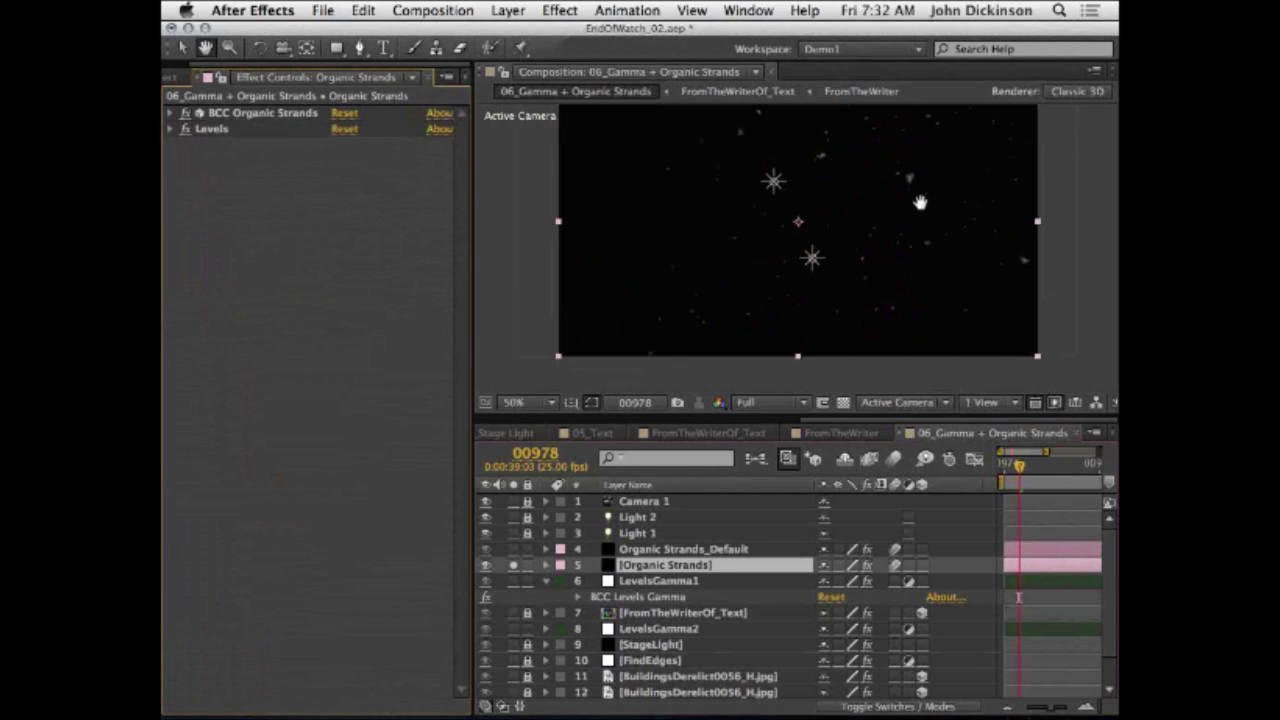
{"action": "left_click_drag", "start_coordinate": [917, 200], "coordinate": [874, 260]}
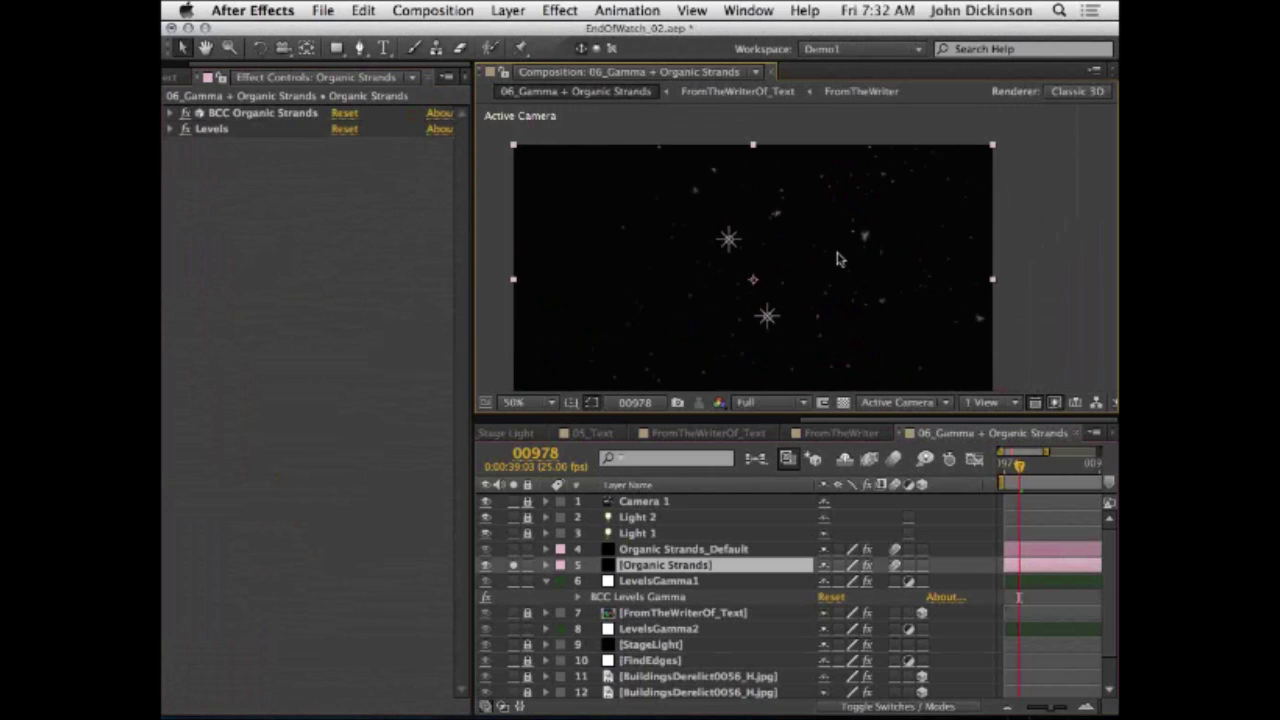
{"action": "scroll", "coordinate": [840, 260], "scroll_direction": "up", "scroll_amount": 1}
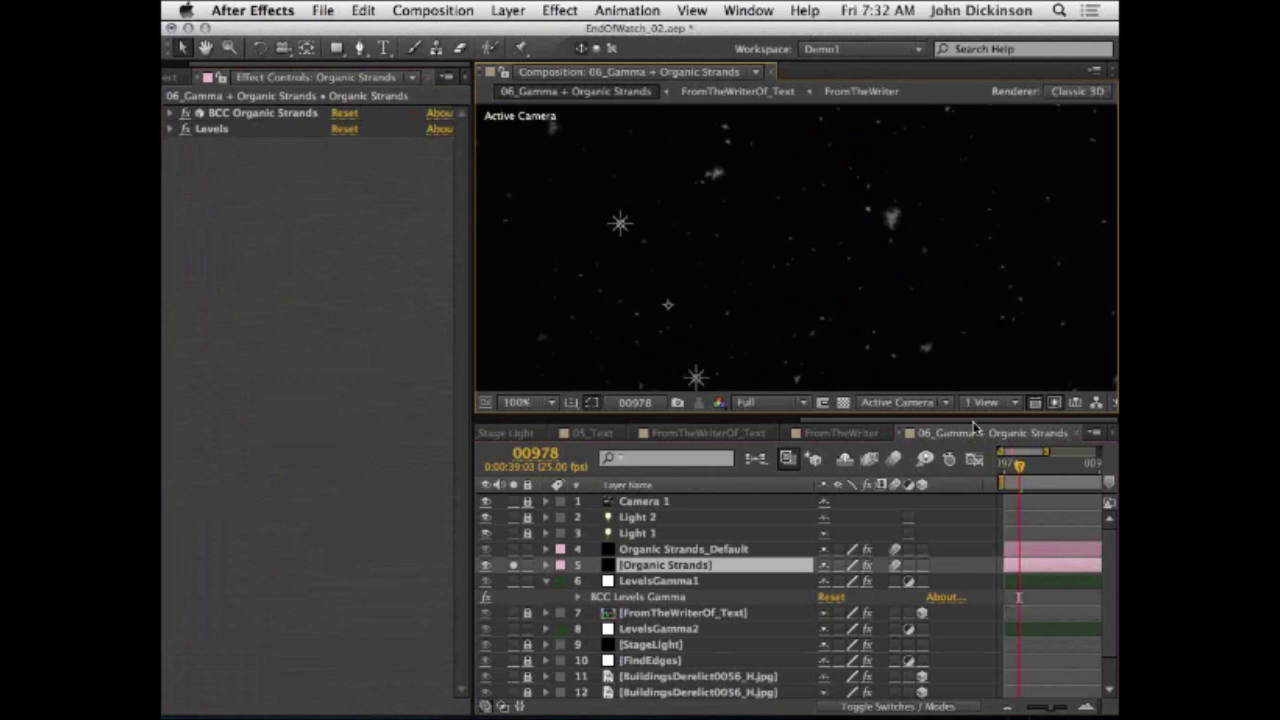
{"action": "left_click_drag", "start_coordinate": [1022, 470], "coordinate": [1038, 470]}
{"action": "key", "text": "space"}
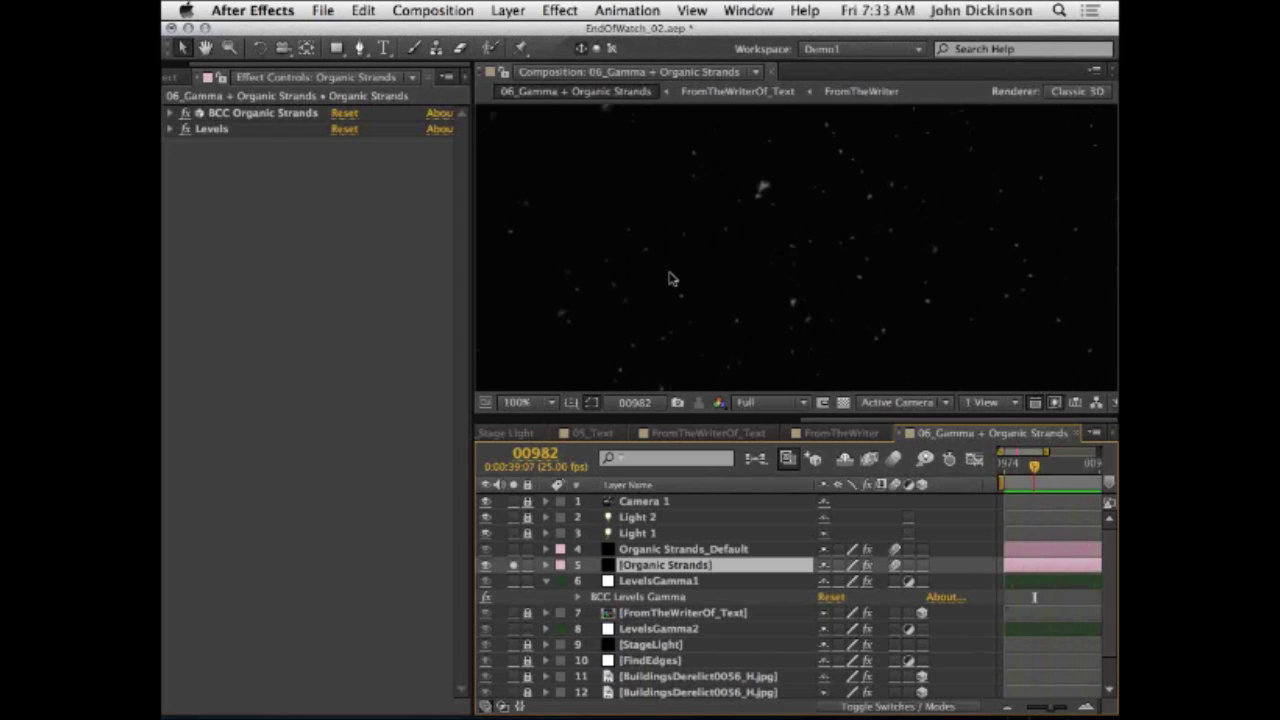
{"action": "key", "text": "space"}
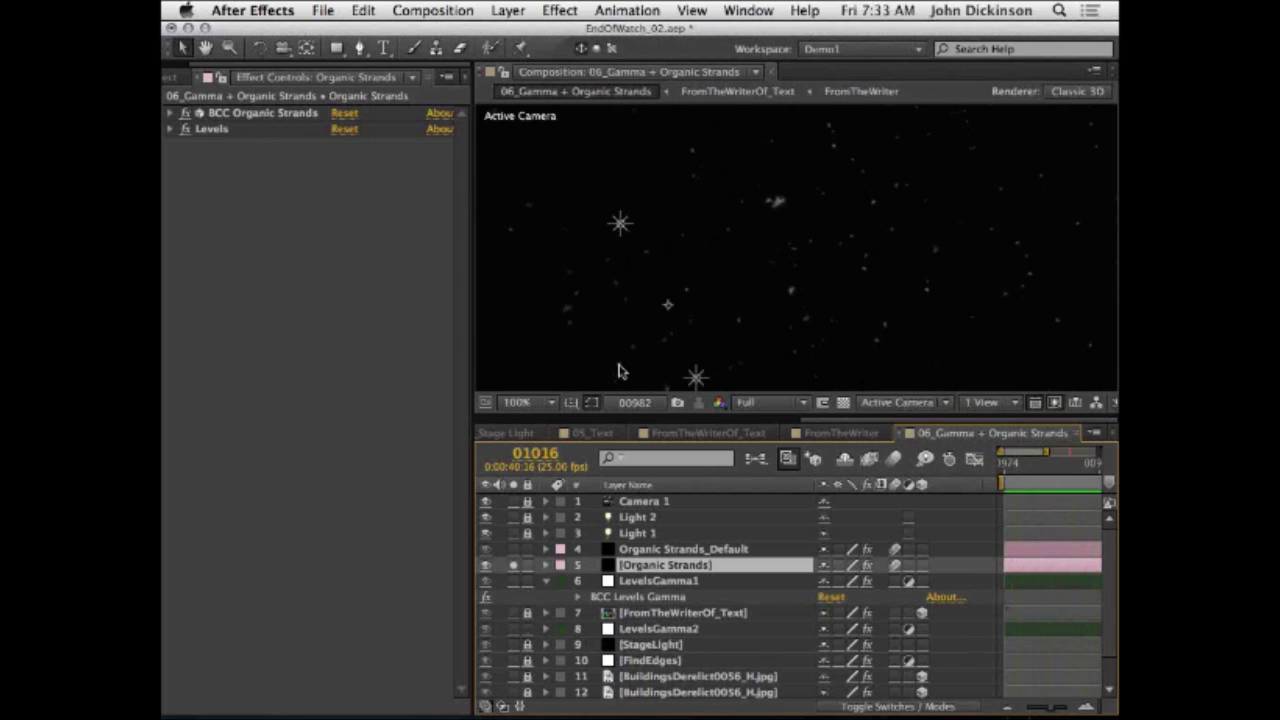
Step: Select the BCC Organic Strands effect on the Organic Strands layer
{"action": "left_click", "coordinate": [263, 113]}
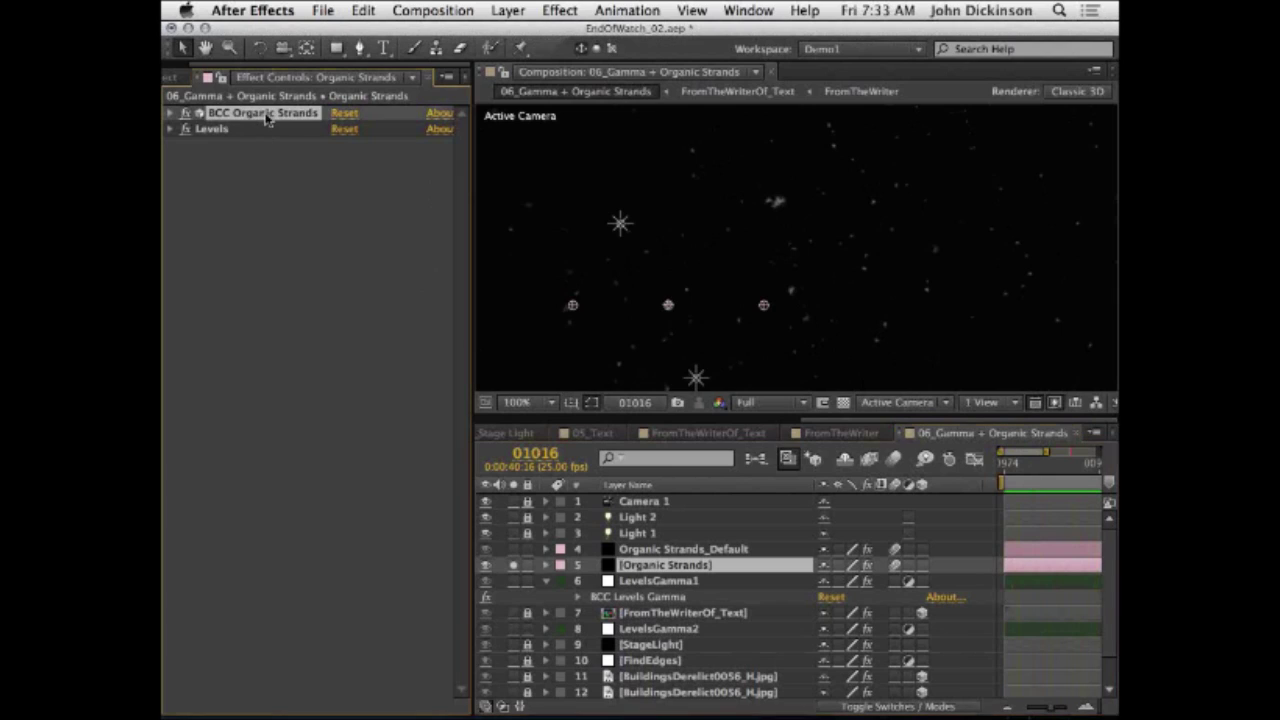
Step: Reveal the modified properties of the Organic Strands layer and check the Anti-Aliasing options of BCC Organic Strands
{"action": "left_click", "coordinate": [718, 565]}
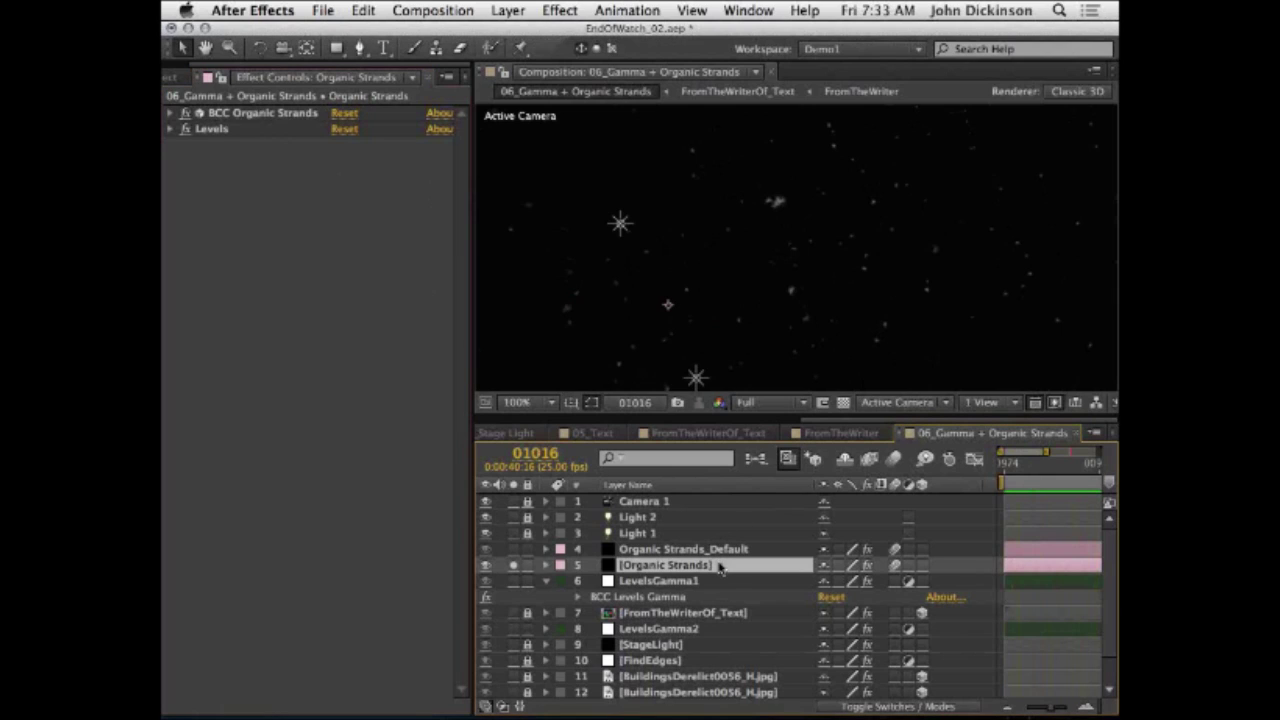
{"action": "key", "text": "u"}
{"action": "key", "text": "u"}
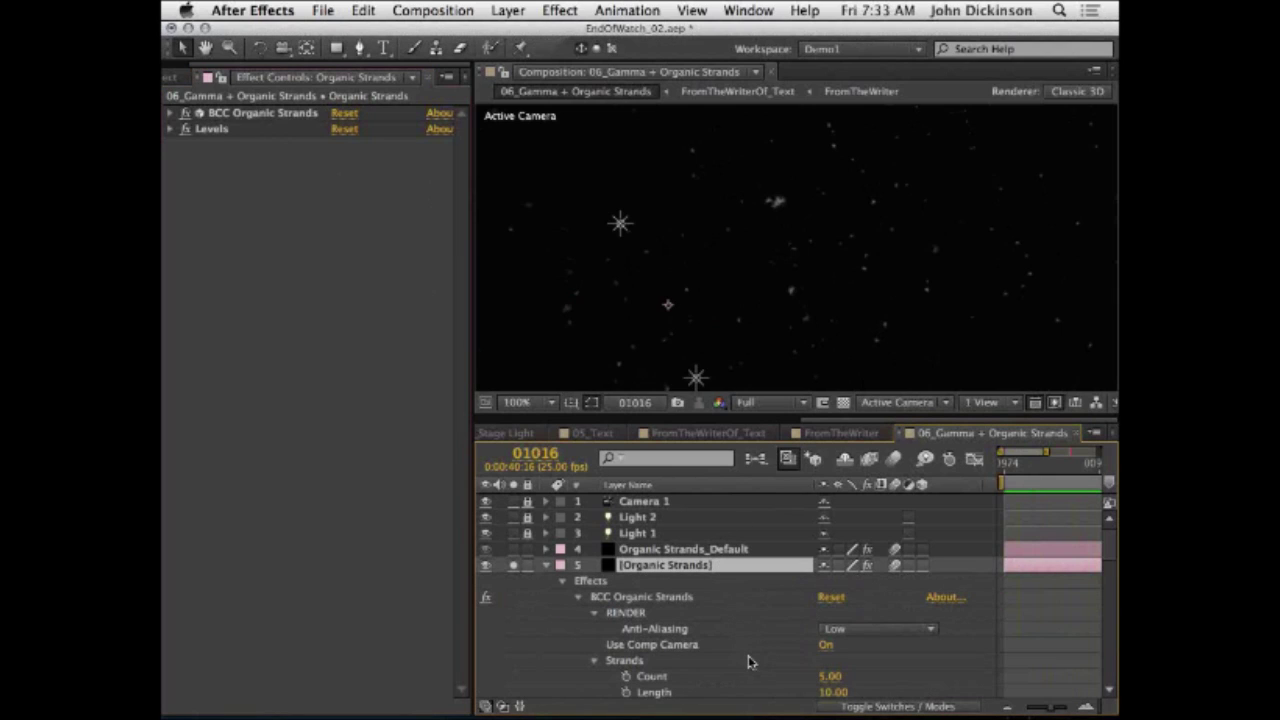
{"action": "key", "text": "space"}
{"action": "left_click_drag", "start_coordinate": [748, 651], "coordinate": [748, 556]}
{"action": "left_click", "coordinate": [858, 535]}
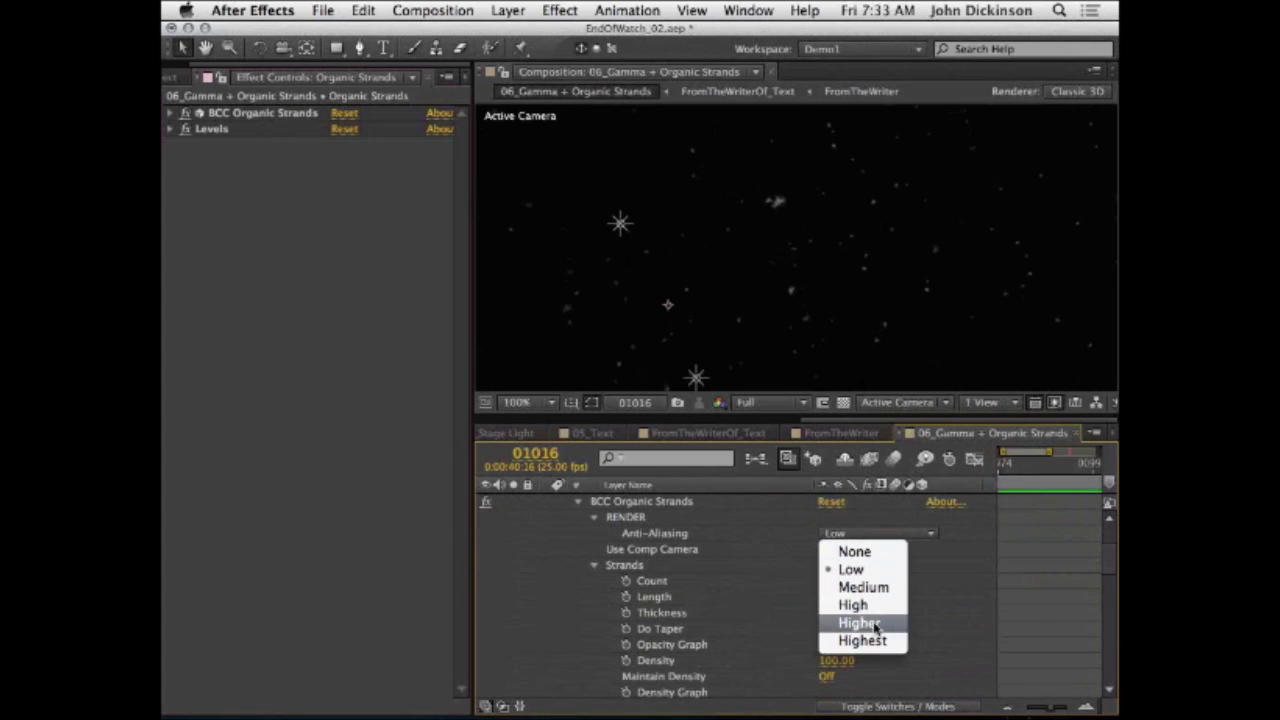
{"action": "left_click", "coordinate": [981, 603]}
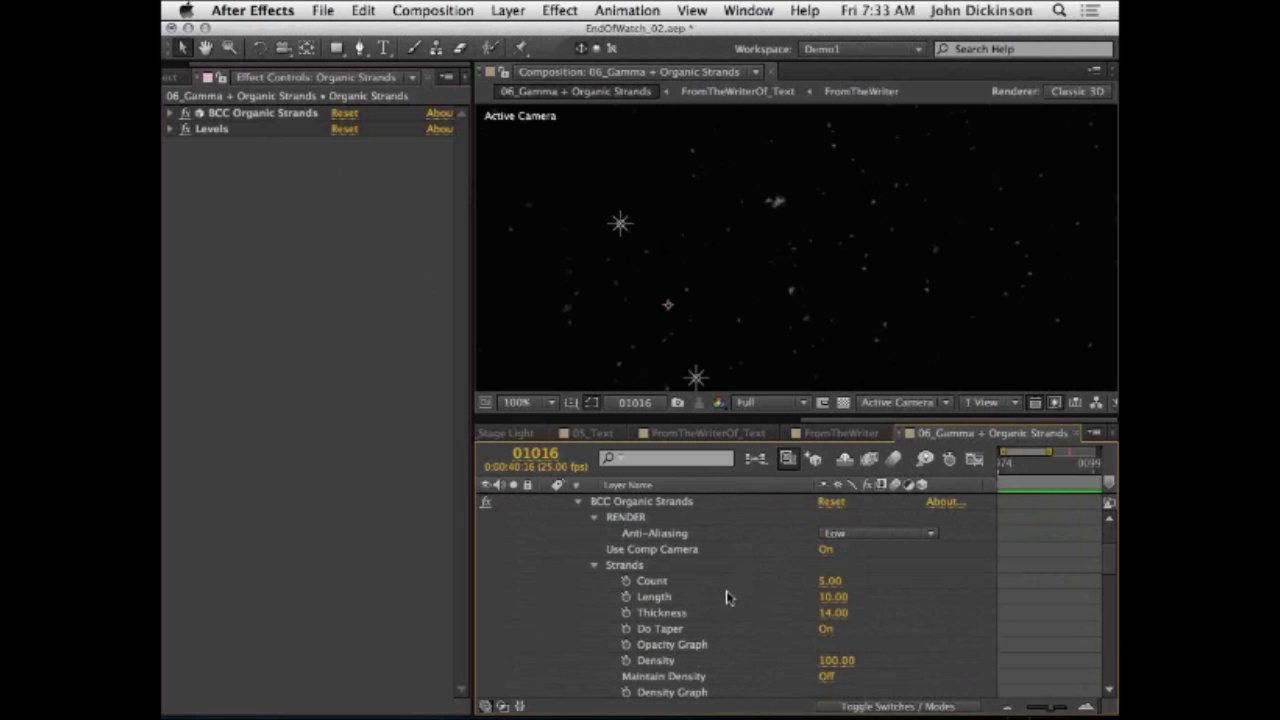
Step: Review the layer's modified Strands, Multi Color Gradient, Gravity, Transform, Particles and Disperse settings
{"action": "key", "text": "space"}
{"action": "left_click_drag", "start_coordinate": [734, 614], "coordinate": [728, 560]}
{"action": "scroll", "coordinate": [728, 560], "scroll_direction": "down", "scroll_amount": 6}
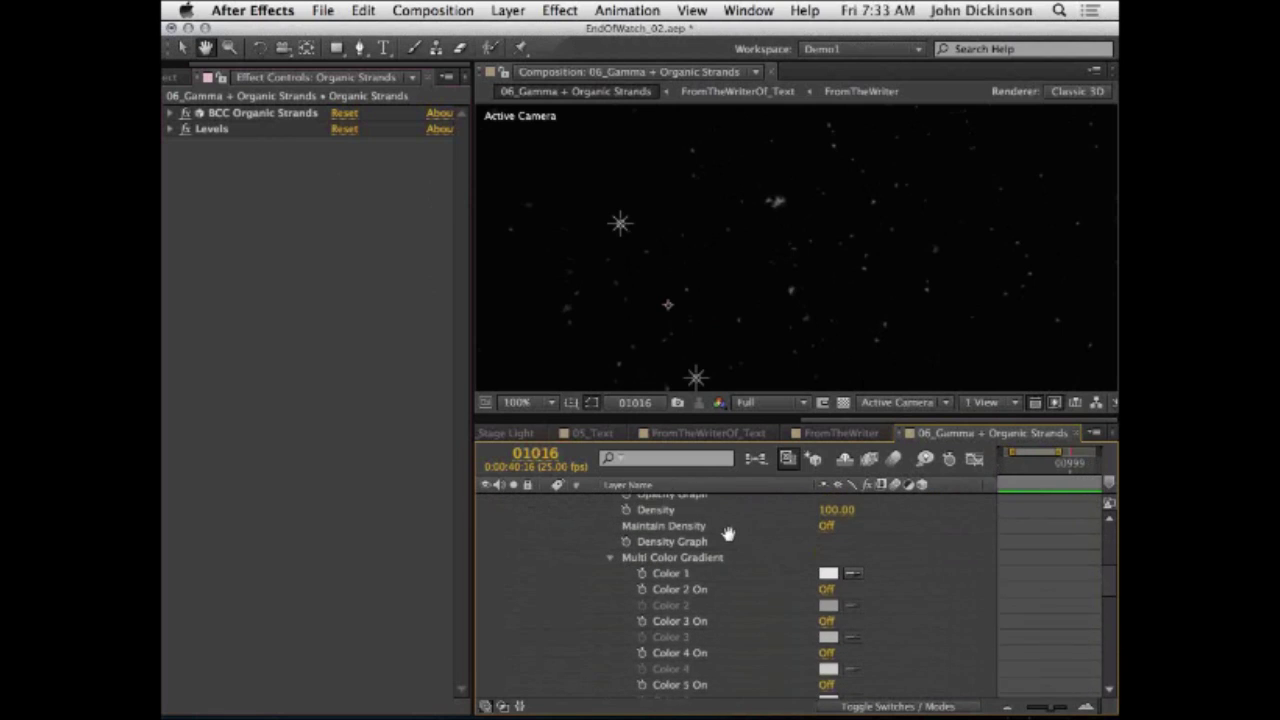
{"action": "scroll", "coordinate": [726, 521], "scroll_direction": "down", "scroll_amount": 2}
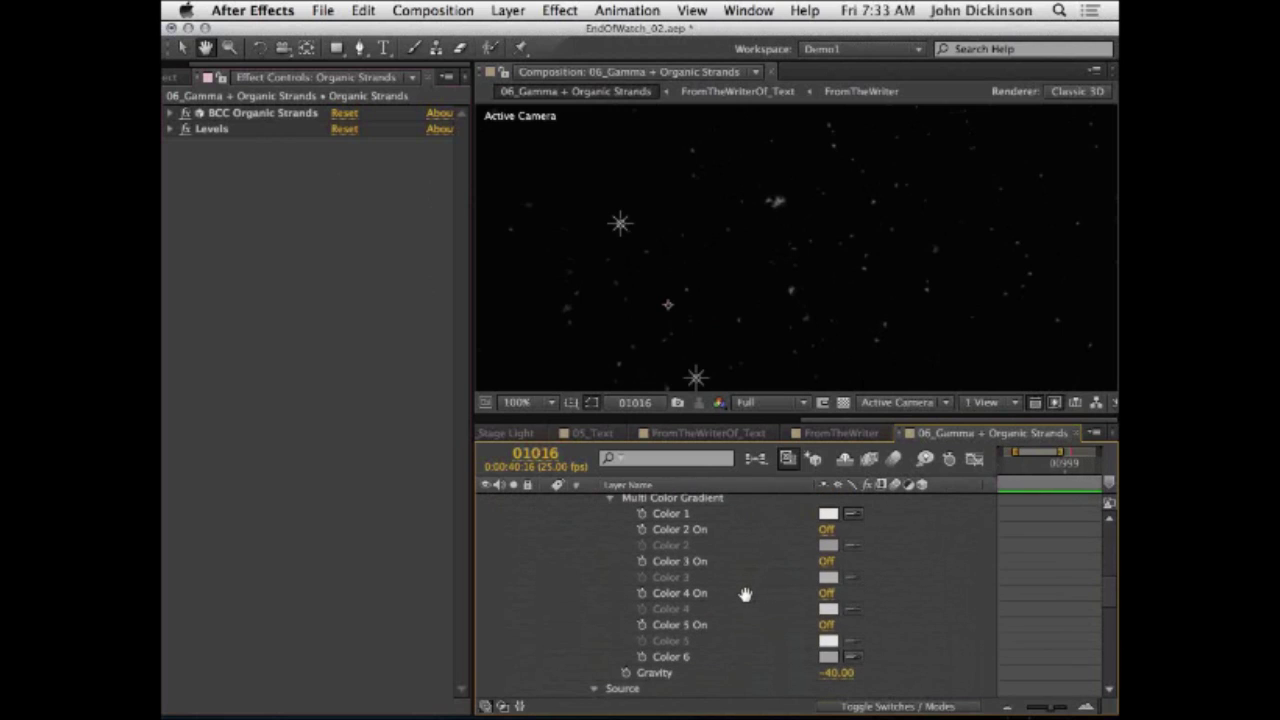
{"action": "scroll", "coordinate": [745, 595], "scroll_direction": "down", "scroll_amount": 8}
{"action": "scroll", "coordinate": [764, 650], "scroll_direction": "down", "scroll_amount": 5}
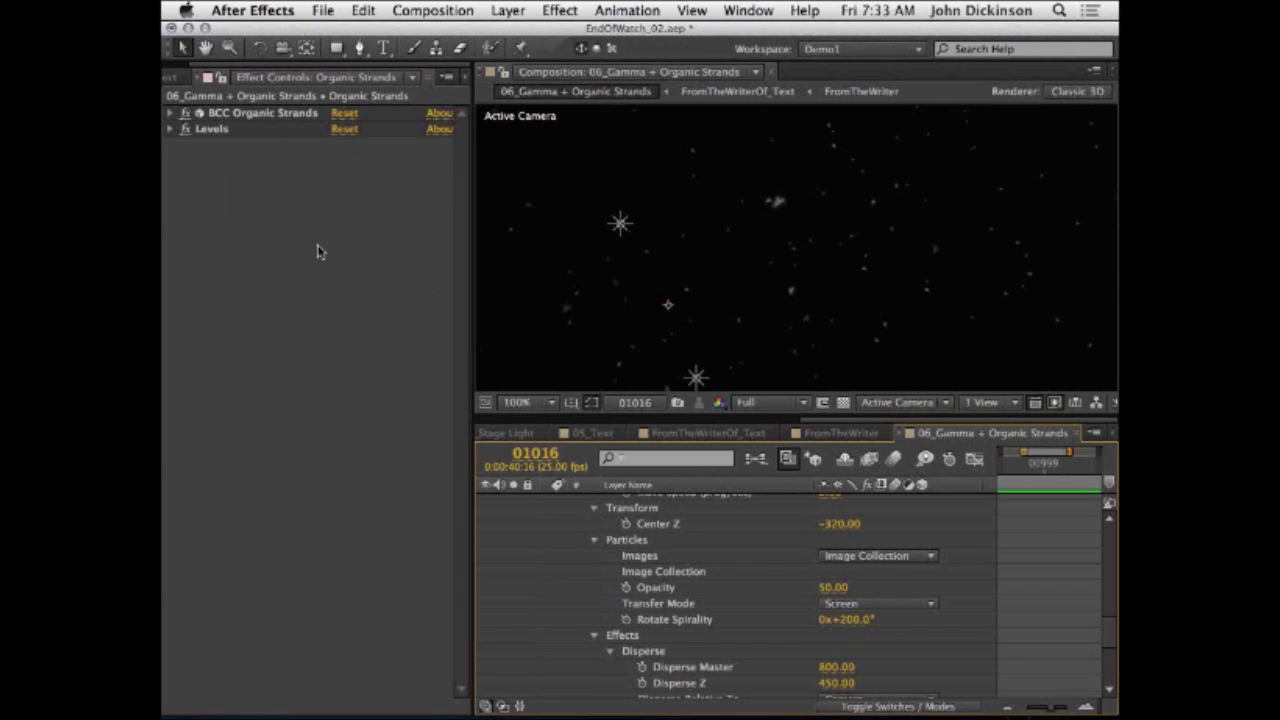
Step: Expand the BCC Organic Strands effect controls and look through the particle images available in its Image Collection
{"action": "left_click", "coordinate": [173, 117]}
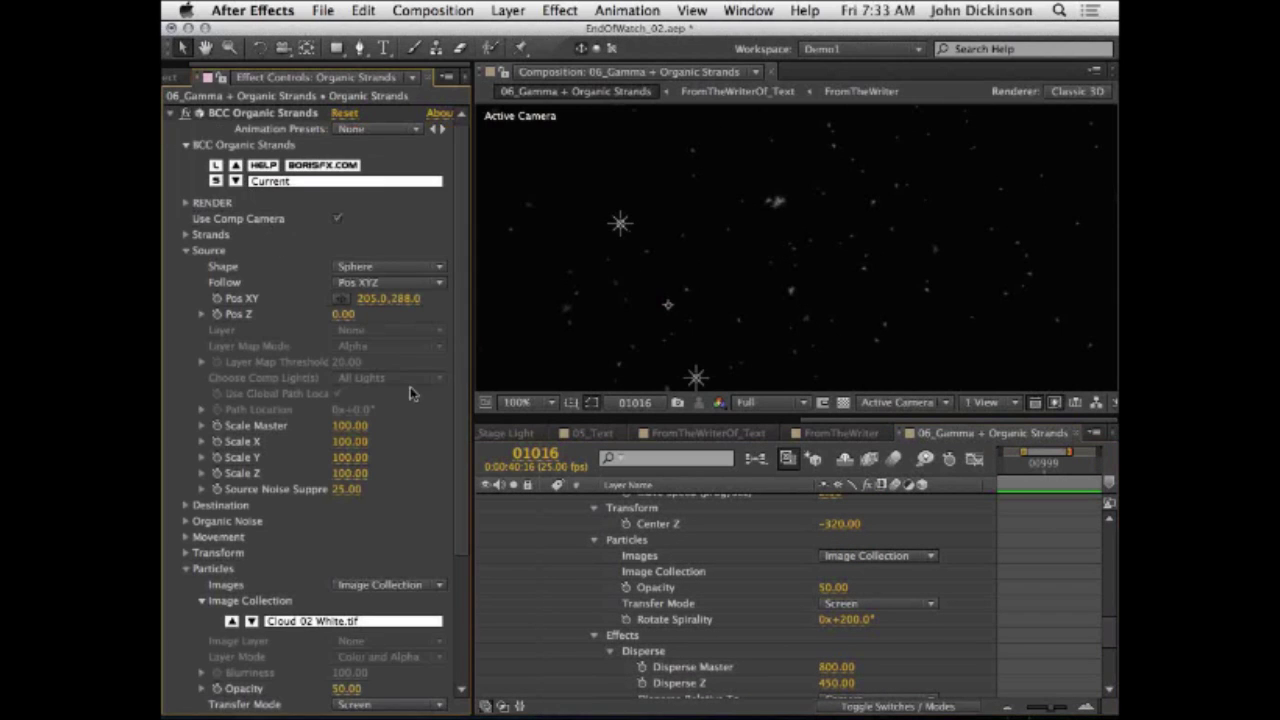
{"action": "left_click", "coordinate": [273, 622]}
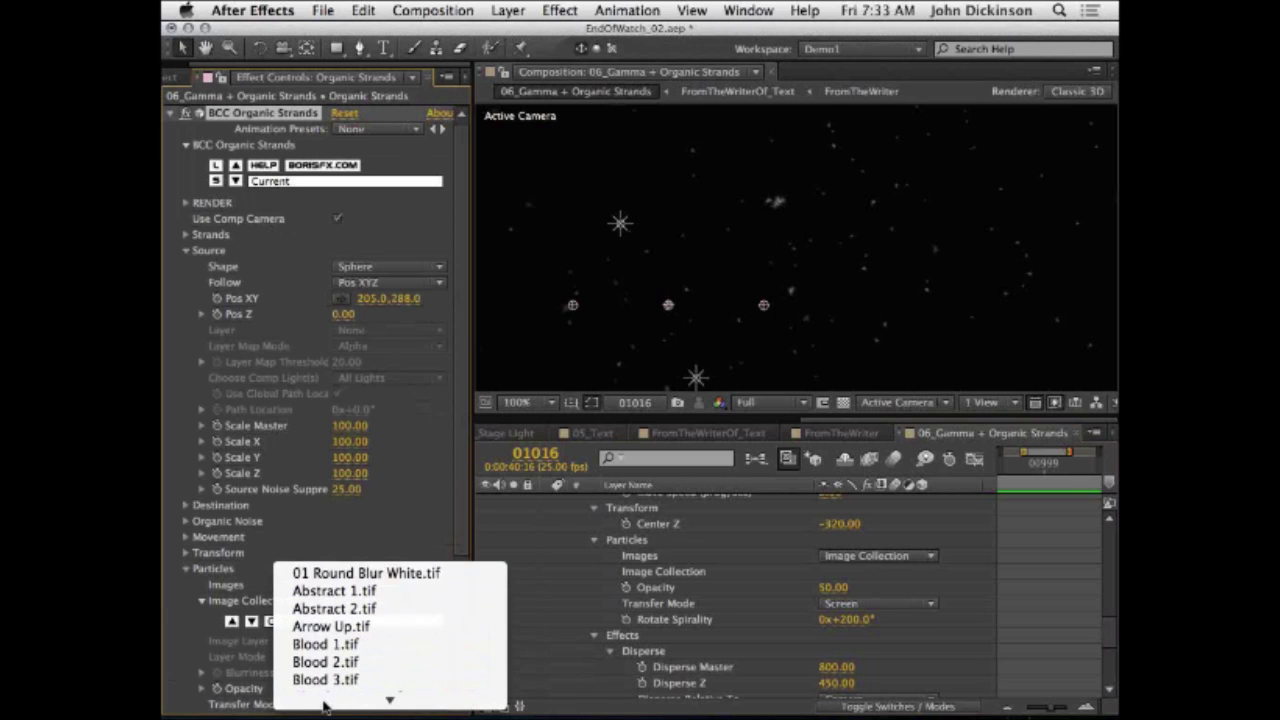
{"action": "left_click", "coordinate": [212, 405]}
{"action": "left_click", "coordinate": [366, 624]}
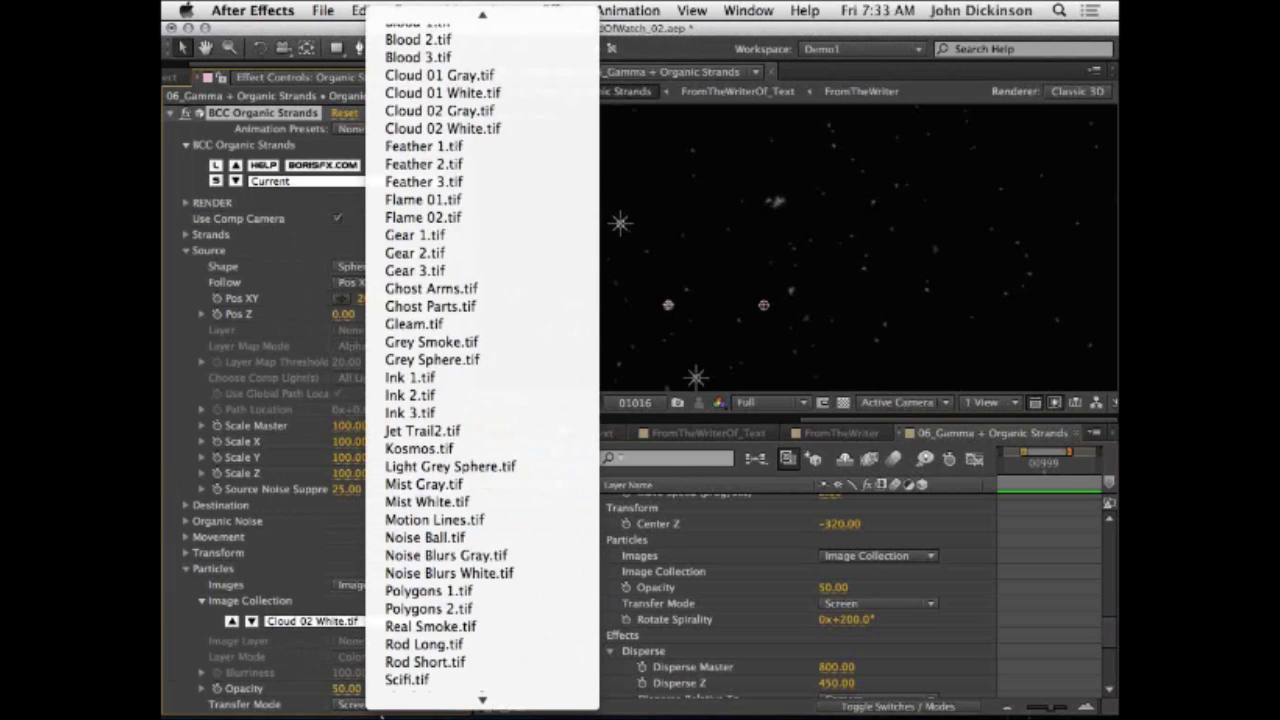
{"action": "left_click", "coordinate": [800, 210]}
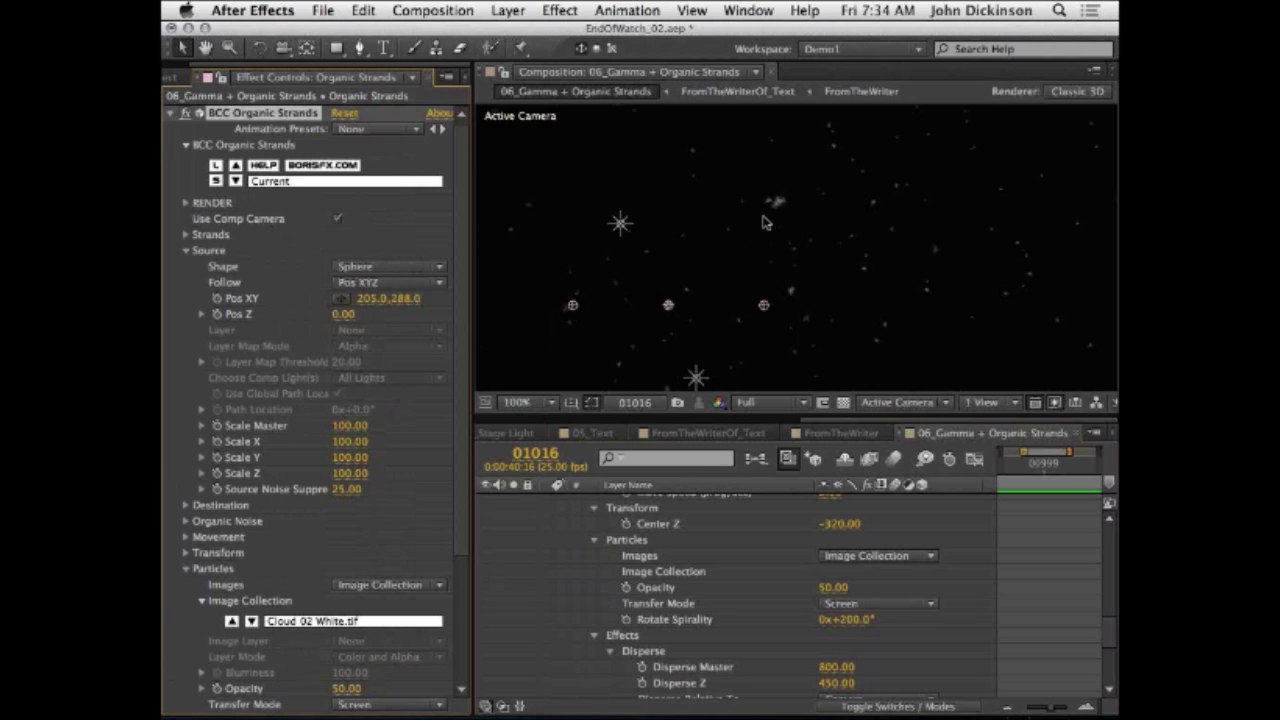
Step: Magnify the composition view to 200% and examine the shape of the cloud particles up close
{"action": "left_click_drag", "start_coordinate": [780, 213], "coordinate": [781, 226]}
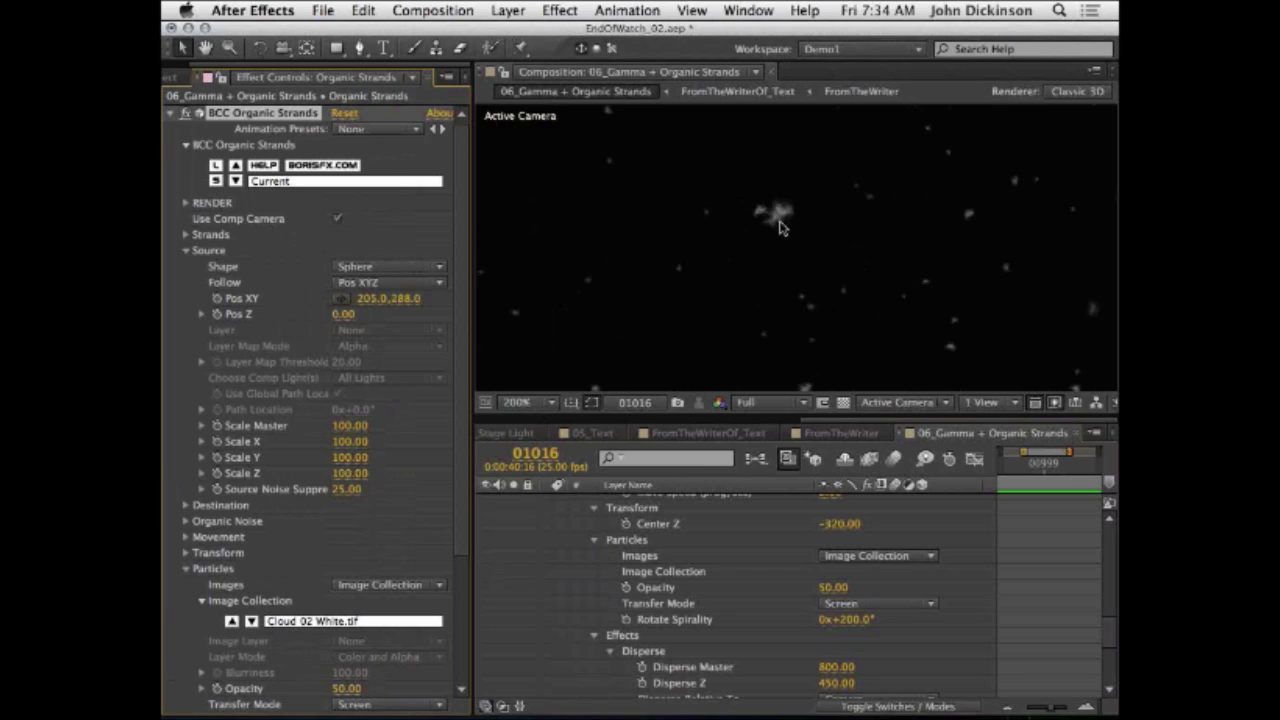
{"action": "scroll", "coordinate": [783, 233], "scroll_direction": "up", "scroll_amount": 1}
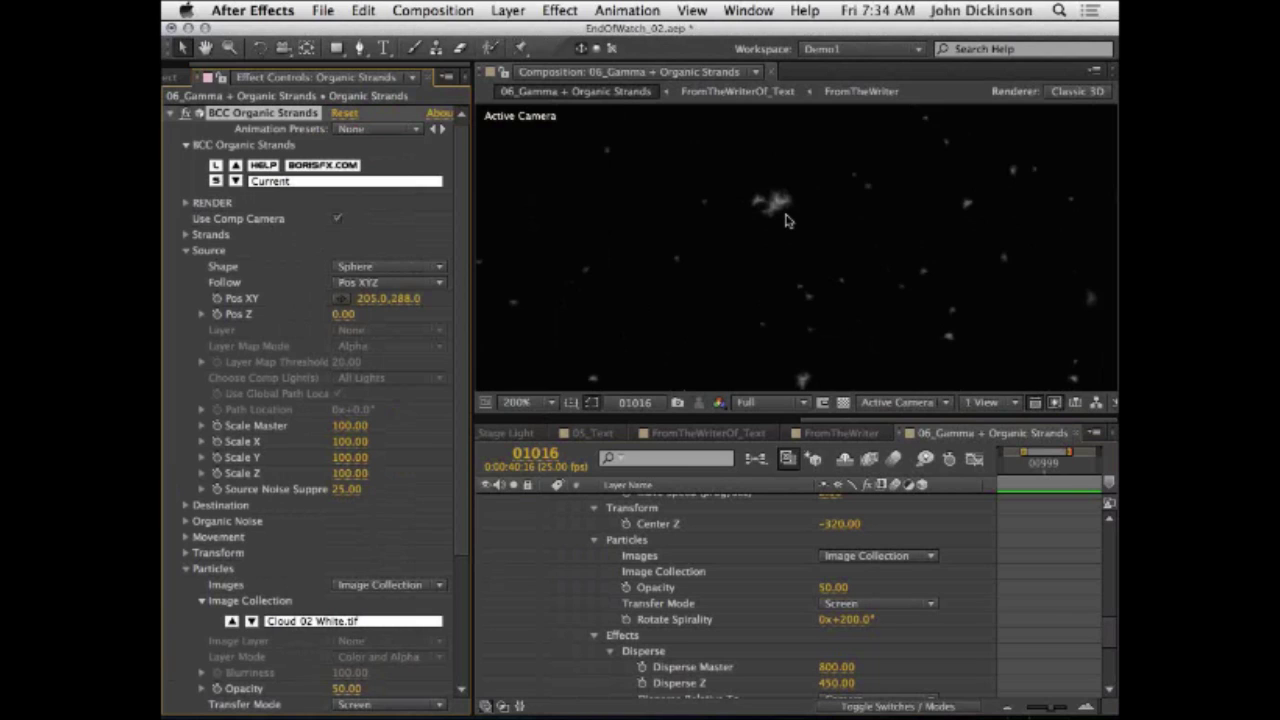
{"action": "scroll", "coordinate": [786, 220], "scroll_direction": "down", "scroll_amount": 2}
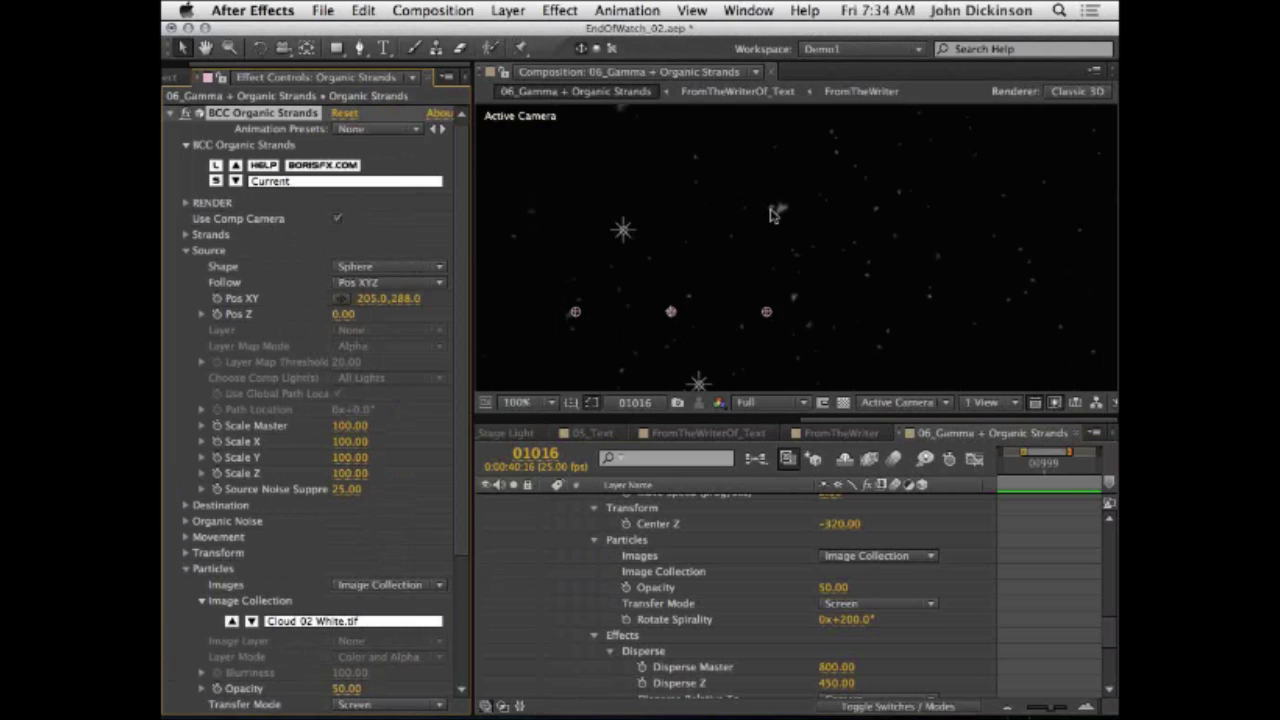
{"action": "scroll", "coordinate": [772, 214], "scroll_direction": "up", "scroll_amount": 2}
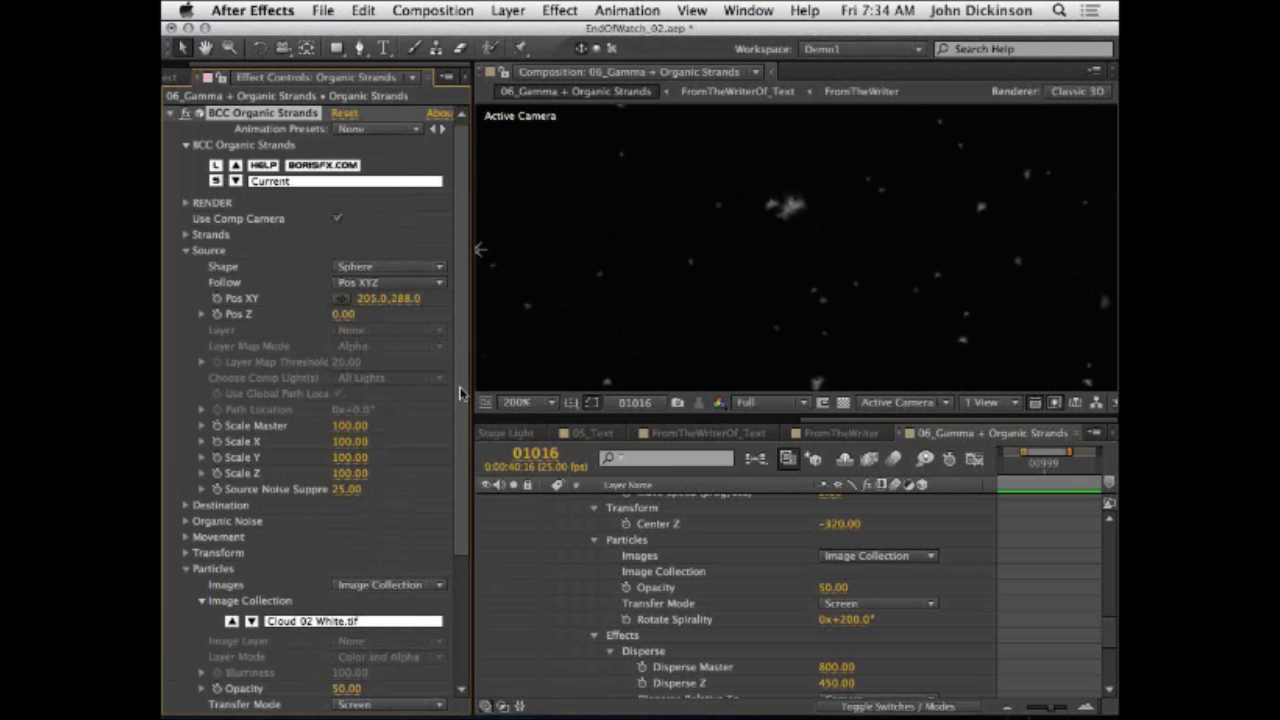
Step: Try lowering the Disperse Z of the Organic Strands effect to 417 and undo the change
{"action": "scroll", "coordinate": [455, 400], "scroll_direction": "down", "scroll_amount": 5}
{"action": "scroll", "coordinate": [660, 600], "scroll_direction": "down", "scroll_amount": 1}
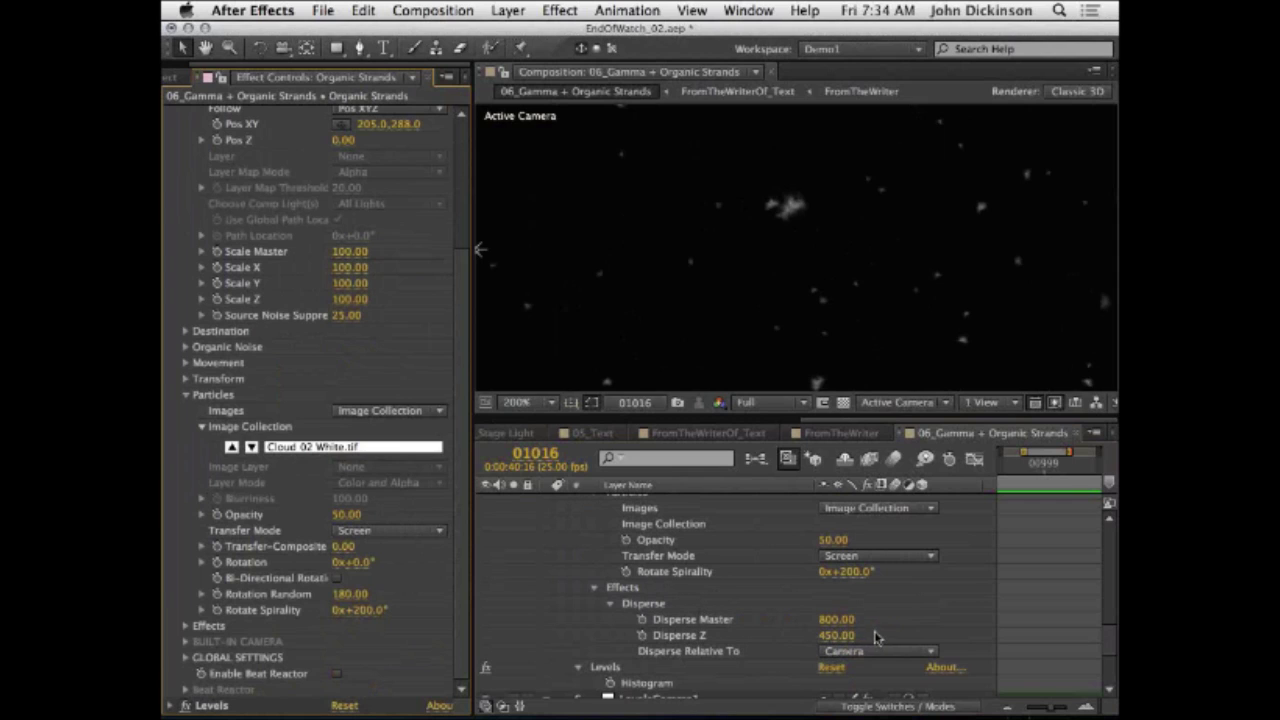
{"action": "left_click_drag", "start_coordinate": [846, 636], "coordinate": [812, 638]}
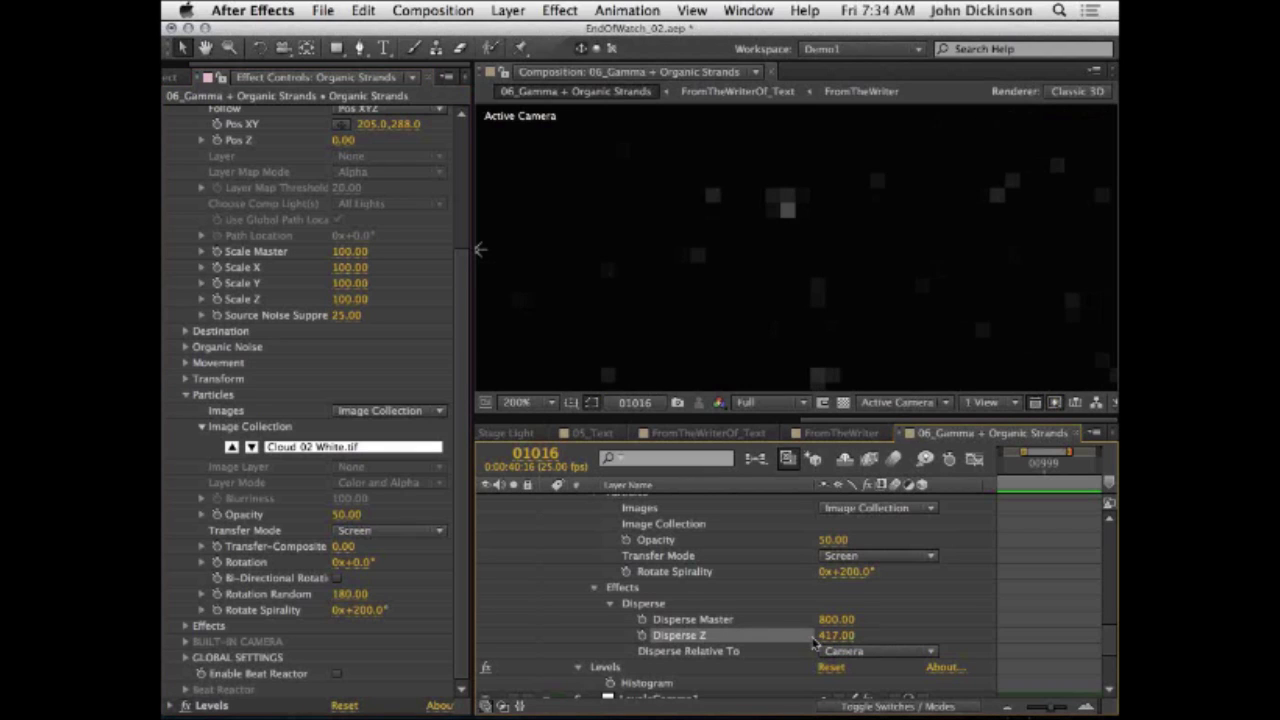
{"action": "key", "text": "ctrl+z"}
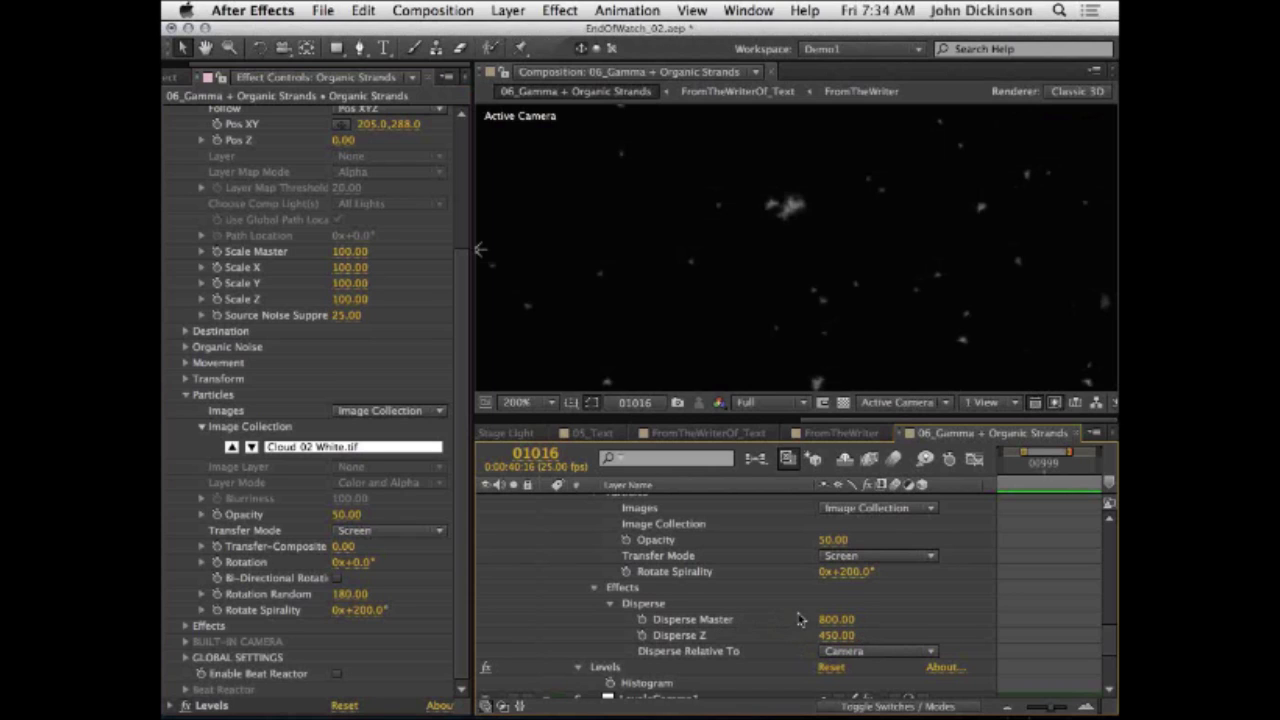
Step: Try resetting Disperse Master to its default to compare the undispersed strands, and undo the reset
{"action": "right_click", "coordinate": [710, 622]}
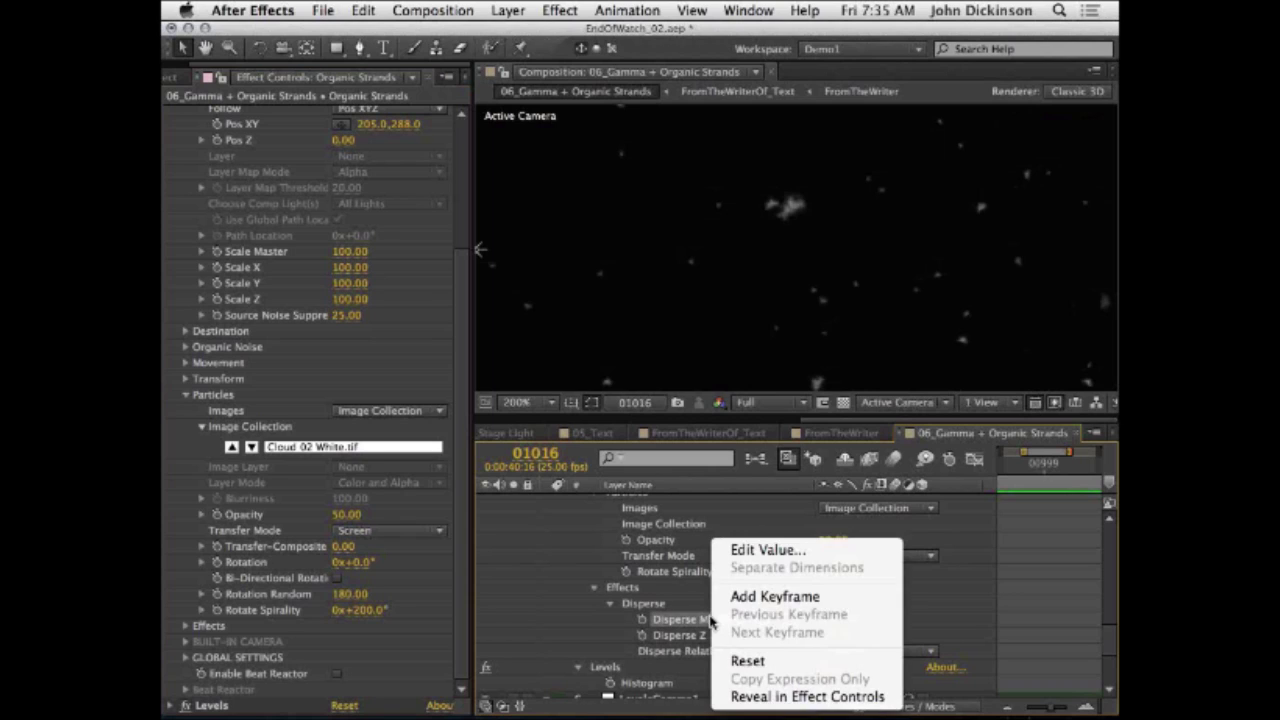
{"action": "left_click", "coordinate": [748, 661]}
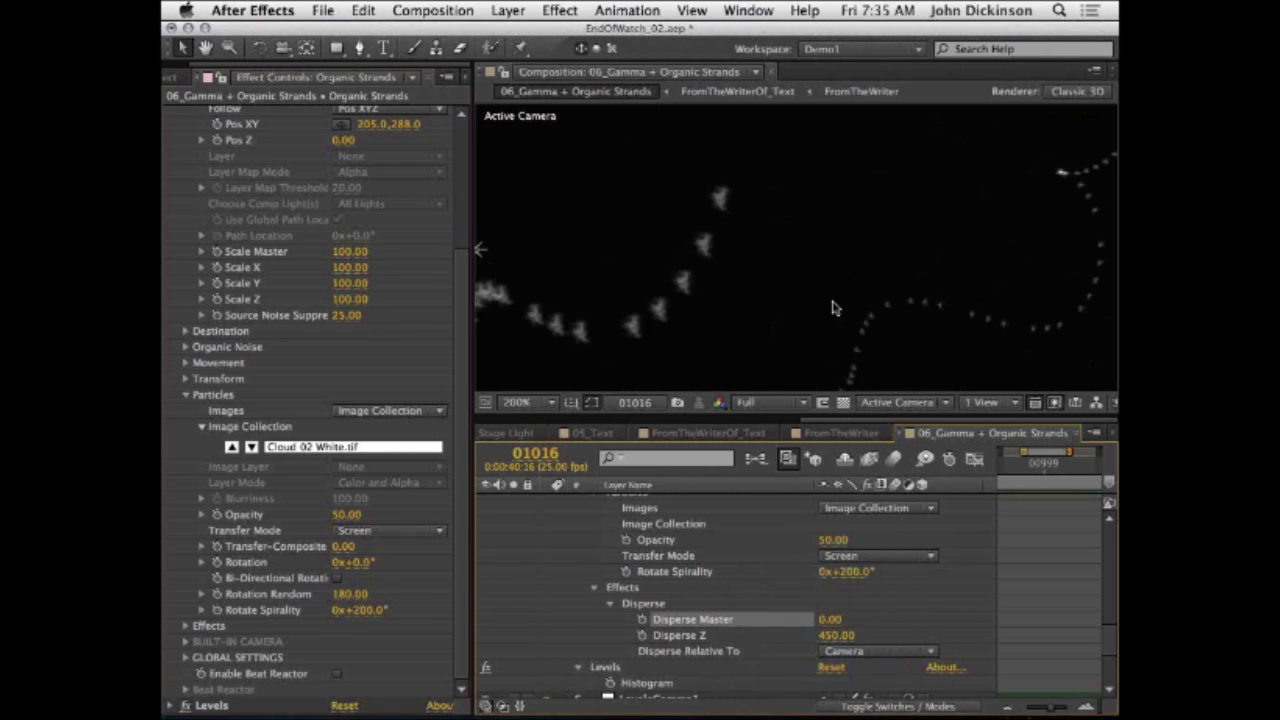
{"action": "key", "text": "comma"}
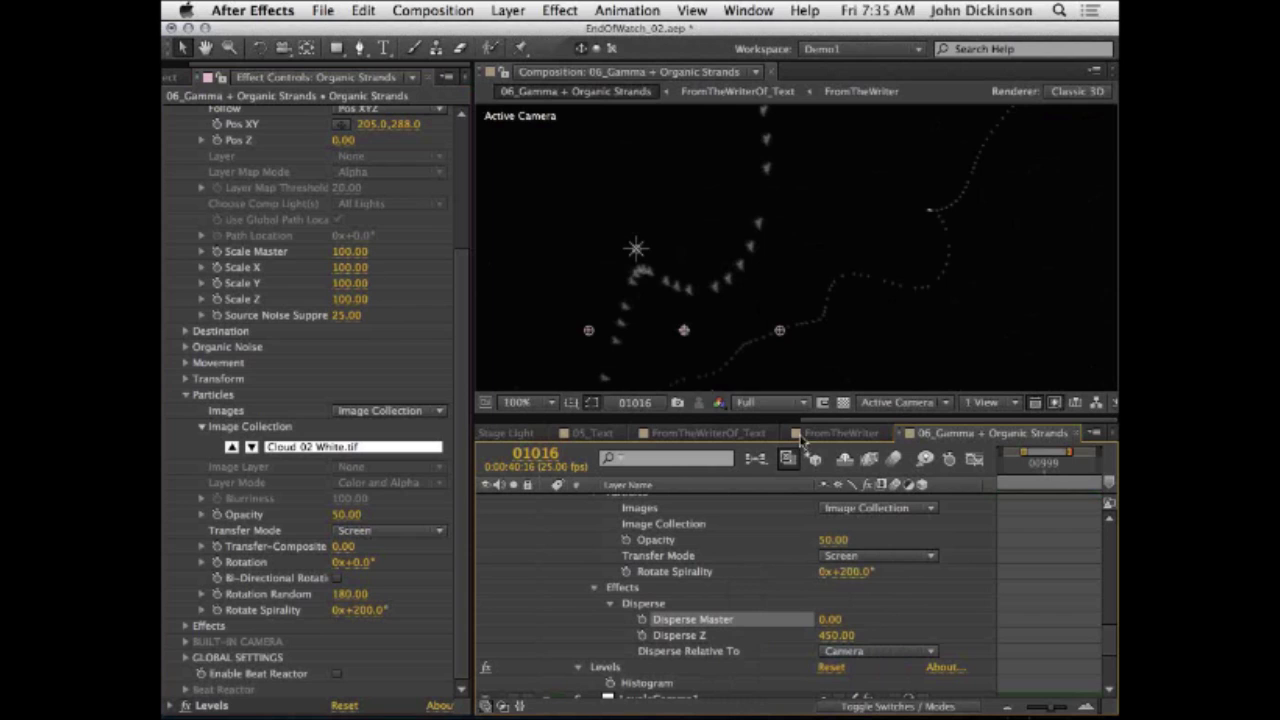
{"action": "key", "text": "cmd+z"}
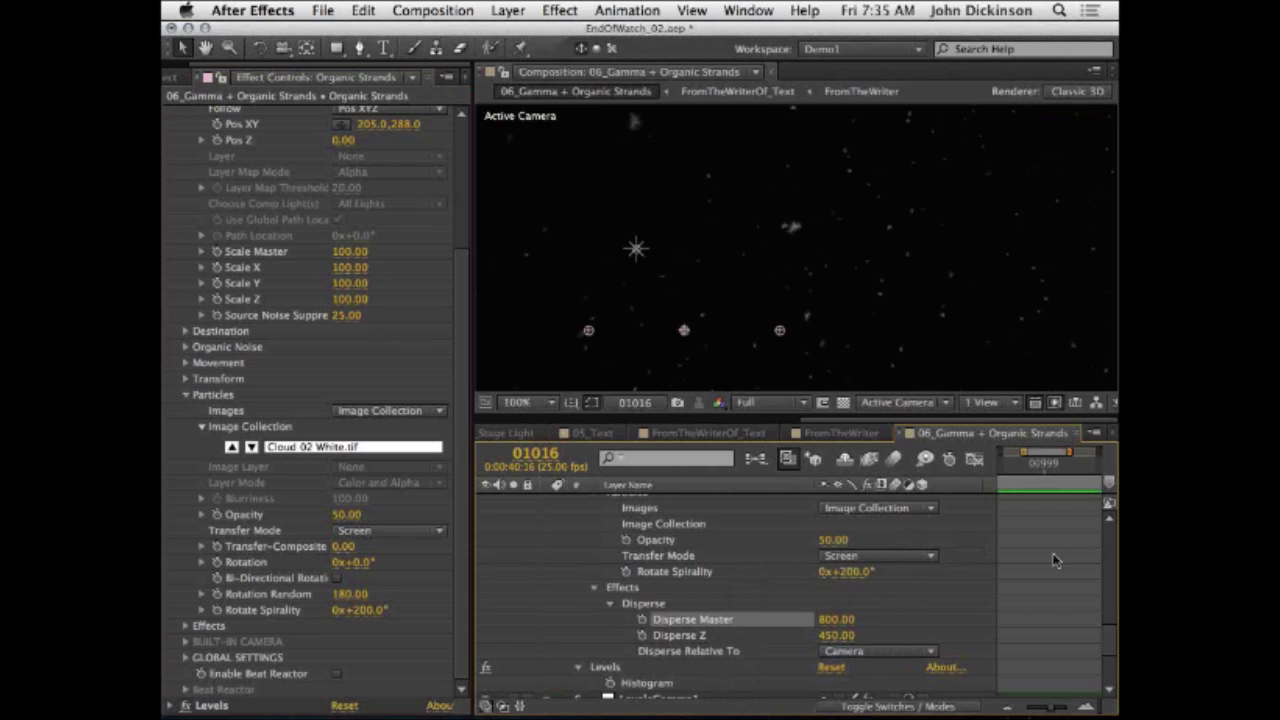
Step: Collapse the Organic Strands layer's properties and turn off the Levels effect on that layer
{"action": "left_click_drag", "start_coordinate": [1107, 643], "coordinate": [1105, 505]}
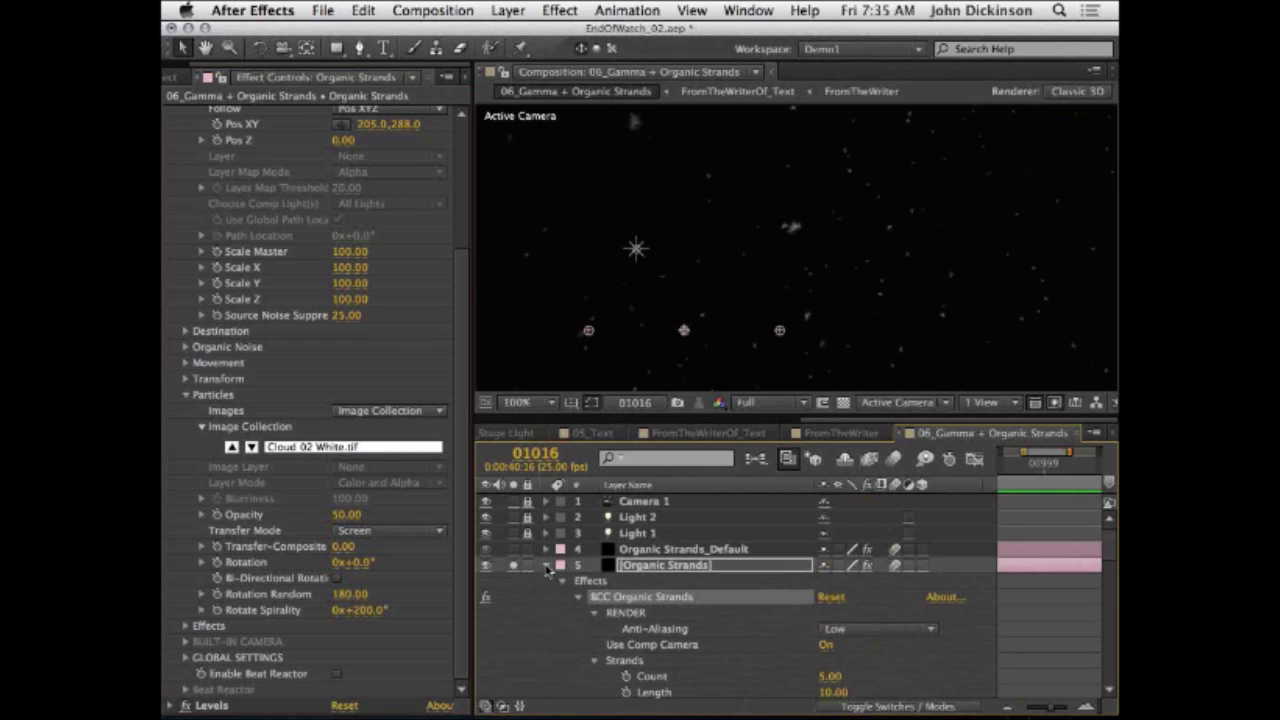
{"action": "left_click", "coordinate": [546, 566]}
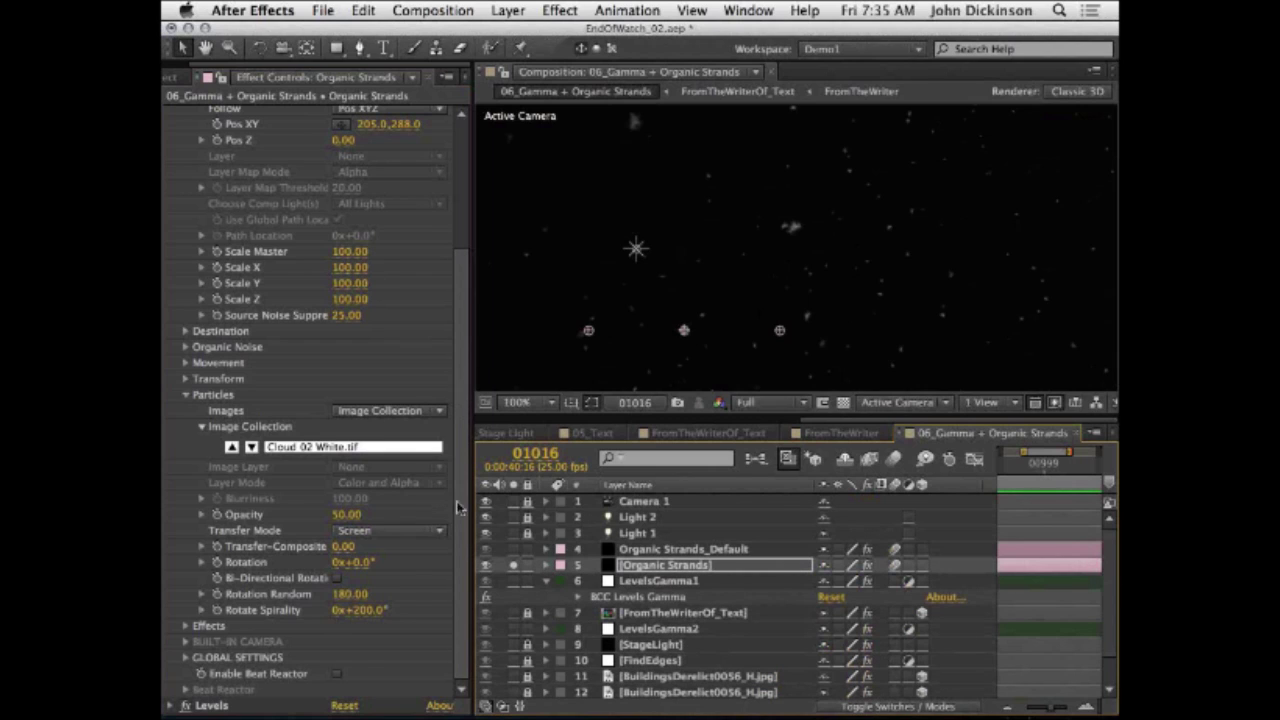
{"action": "left_click", "coordinate": [186, 707]}
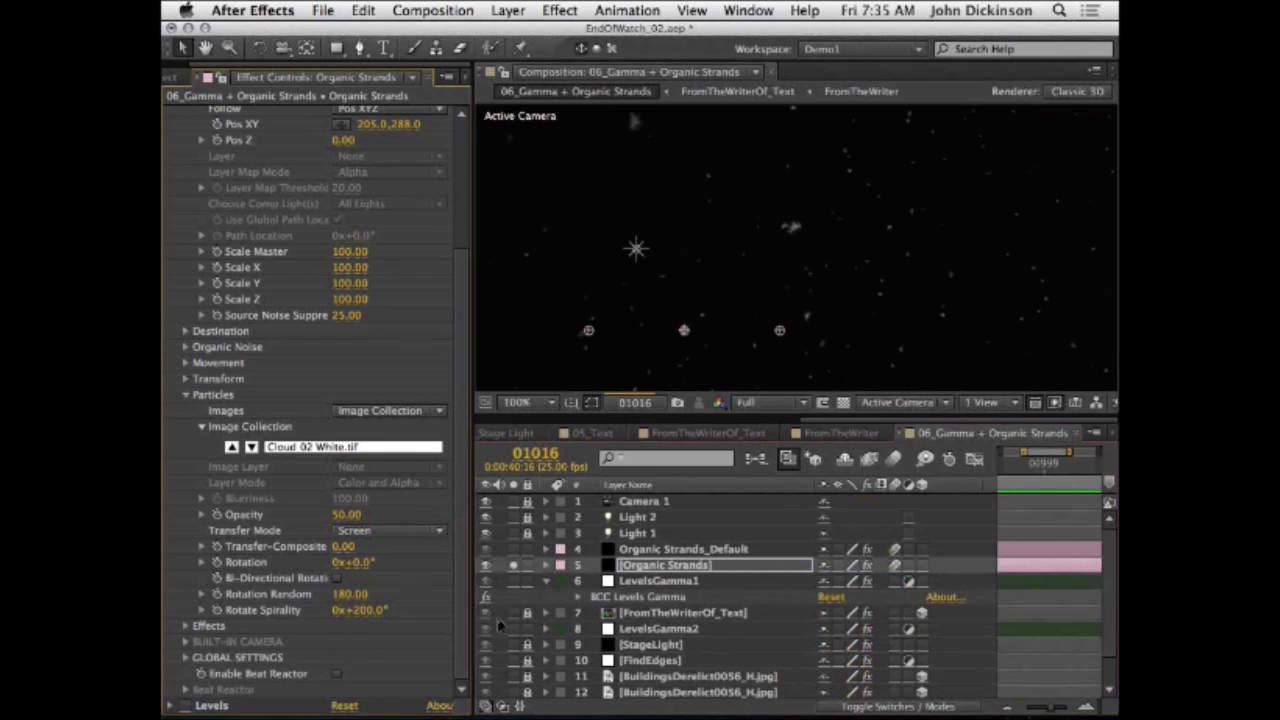
Step: Unsolo the Organic Strands layer and hide the Organic Strands_Default layer
{"action": "left_click", "coordinate": [513, 565]}
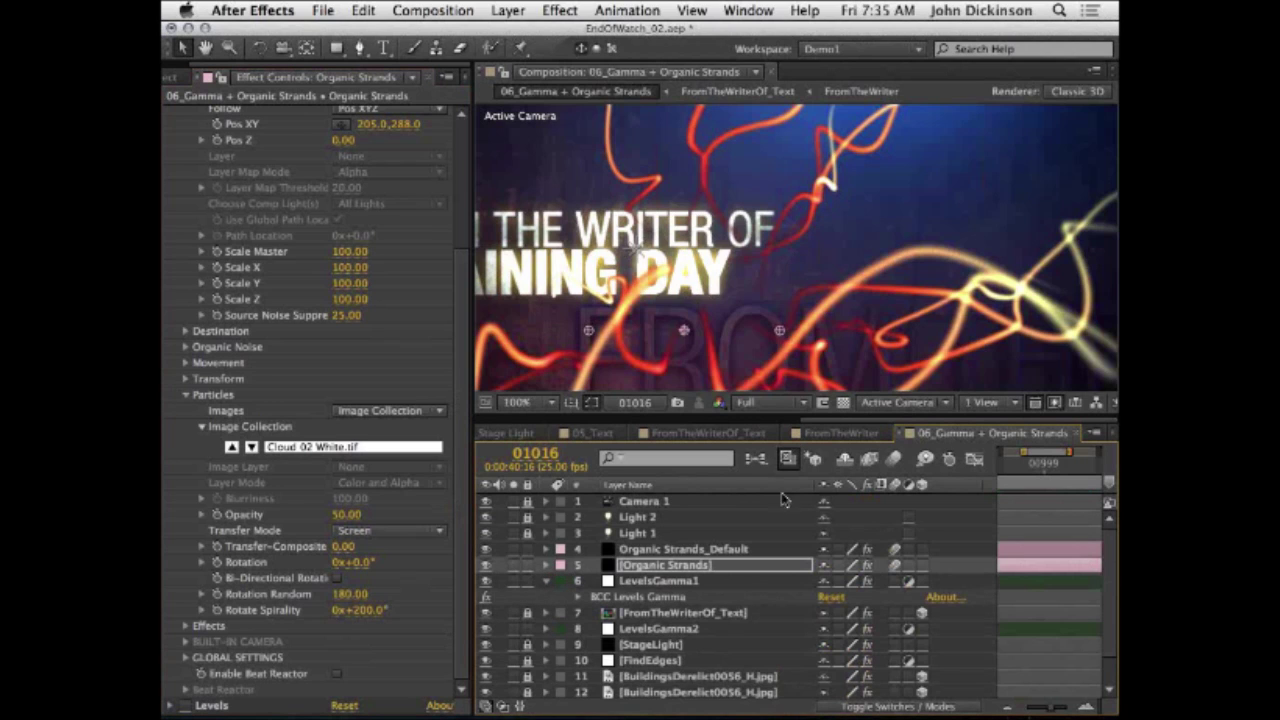
{"action": "left_click", "coordinate": [486, 549]}
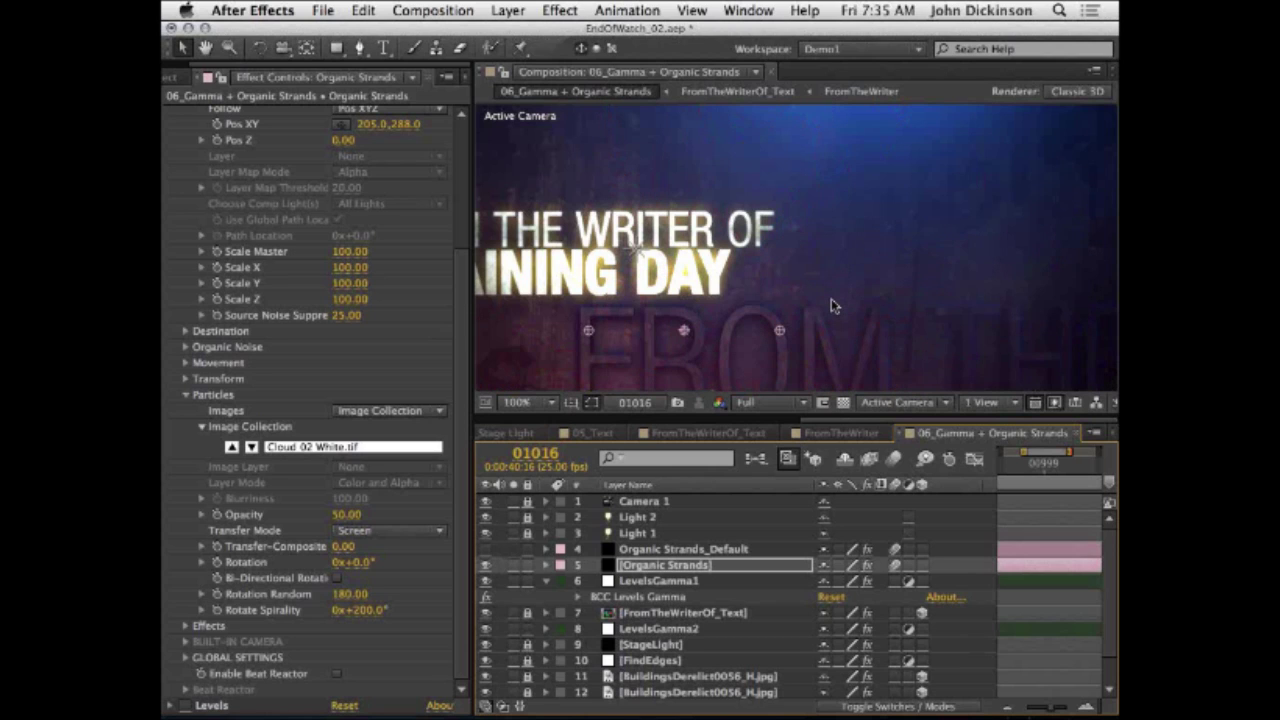
Step: Examine the subtle particles over the title and background with the composition view maximised, and restore the layout
{"action": "key", "text": "grave"}
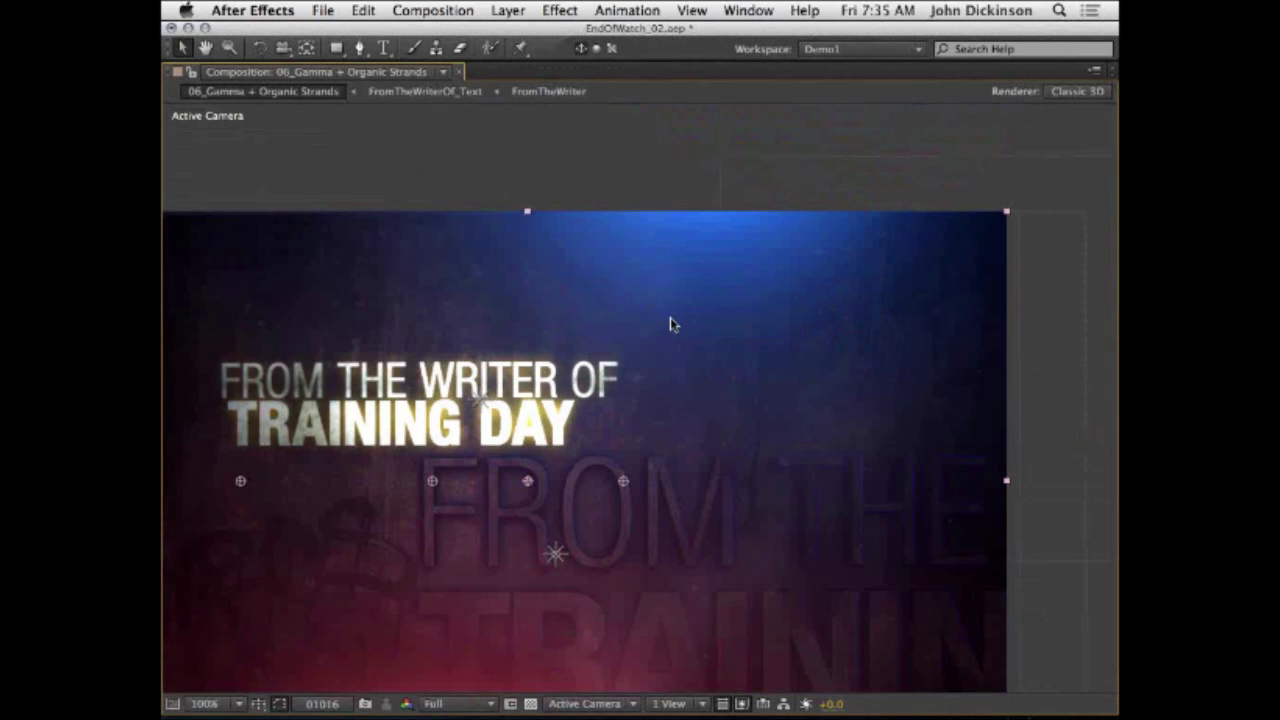
{"action": "key", "text": "space"}
{"action": "left_click_drag", "start_coordinate": [737, 377], "coordinate": [797, 309]}
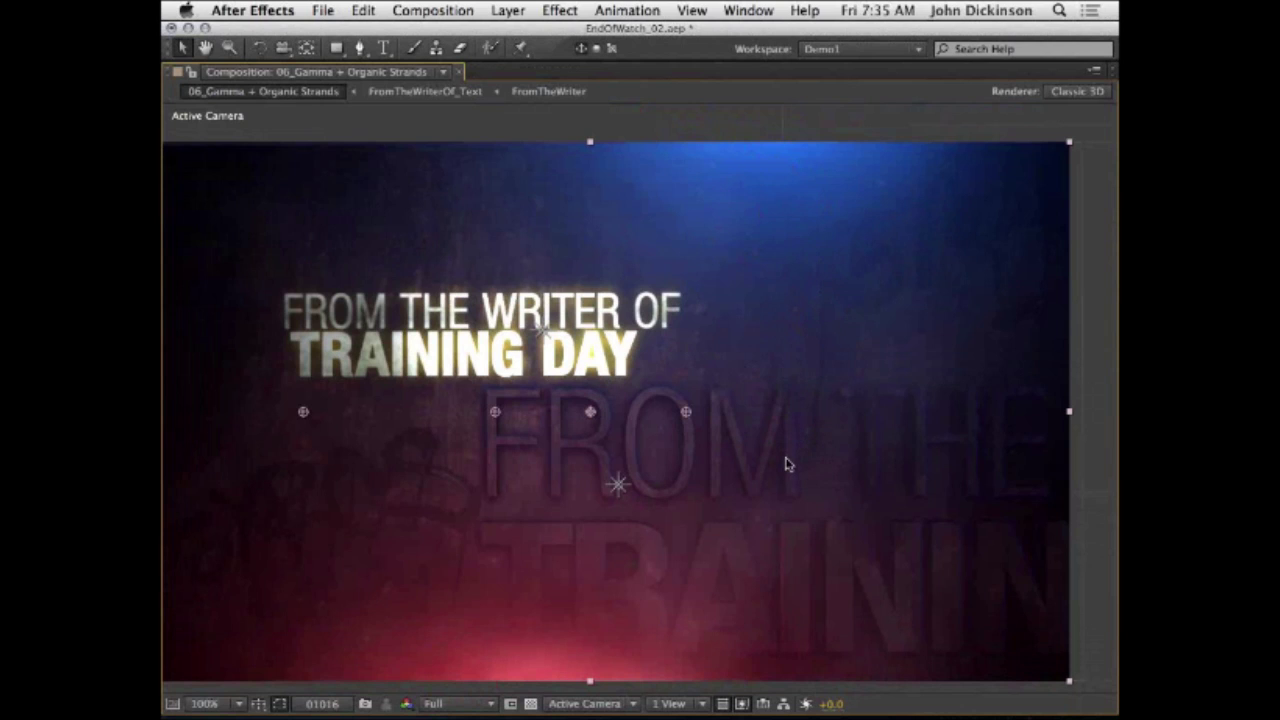
{"action": "key", "text": "grave"}
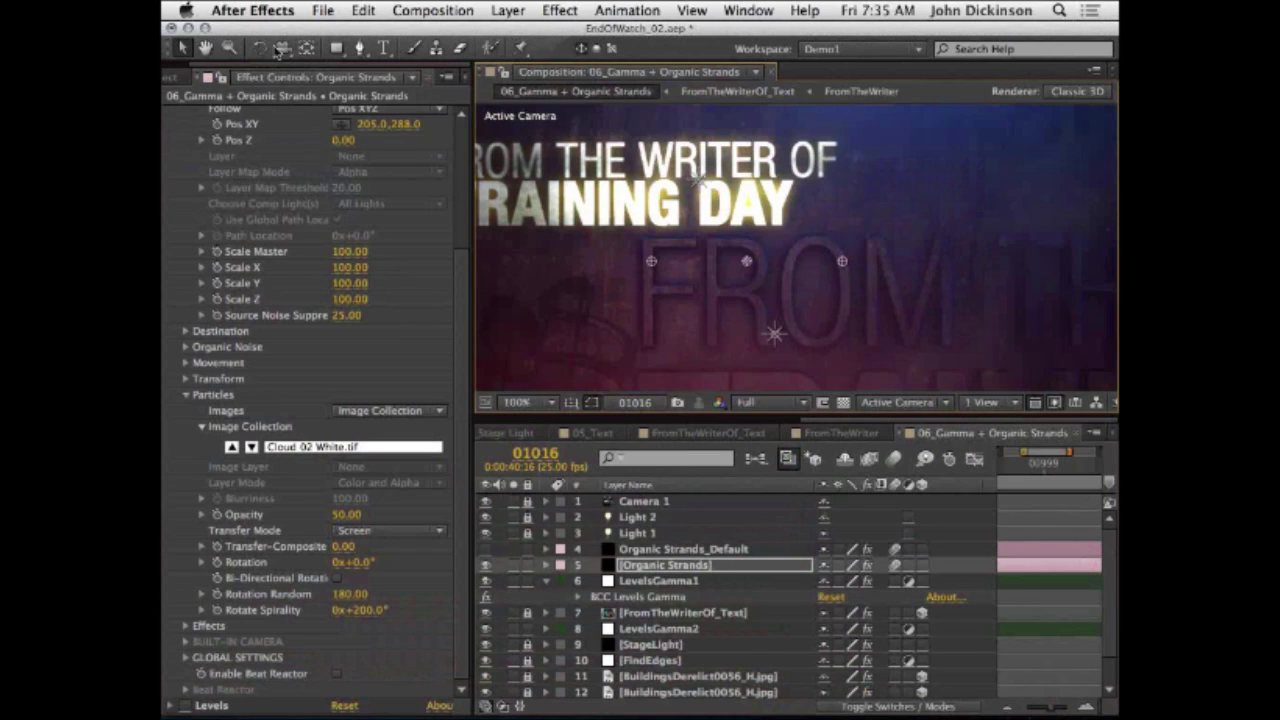
Step: Open the 07_Lens Flare 3D composition and widen the composition and timeline area
{"action": "left_click", "coordinate": [184, 78]}
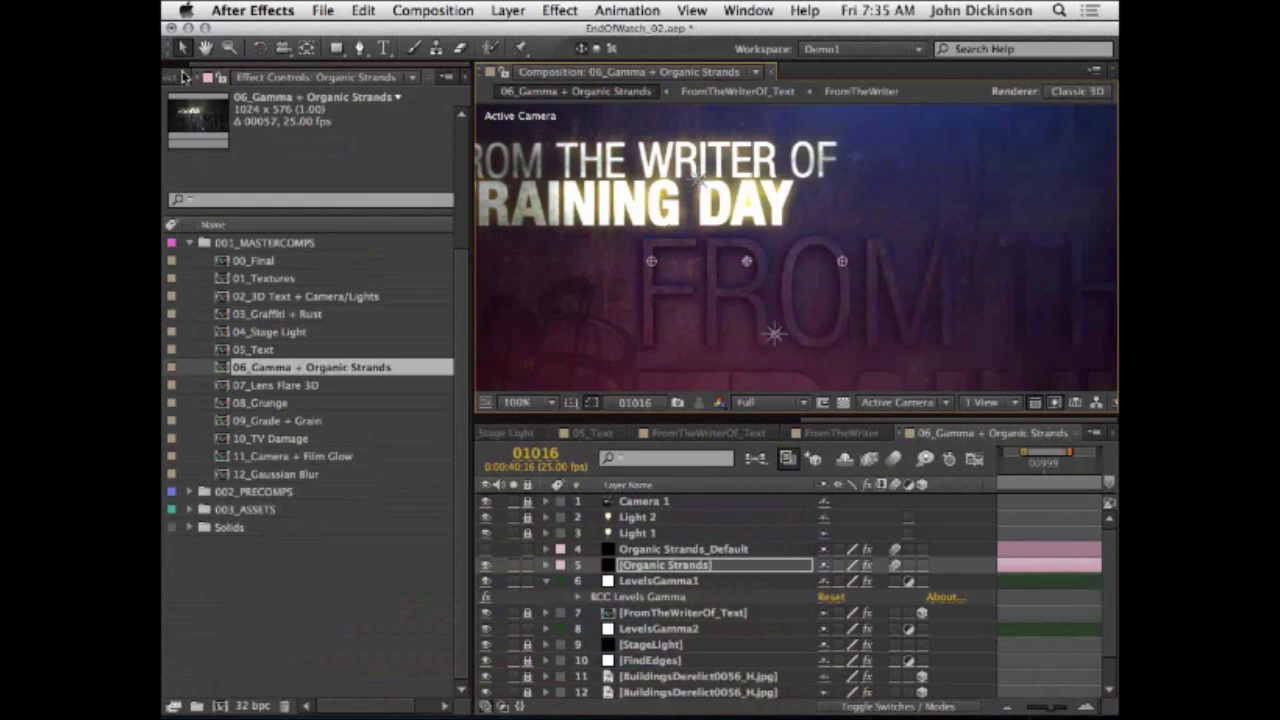
{"action": "left_click", "coordinate": [222, 386]}
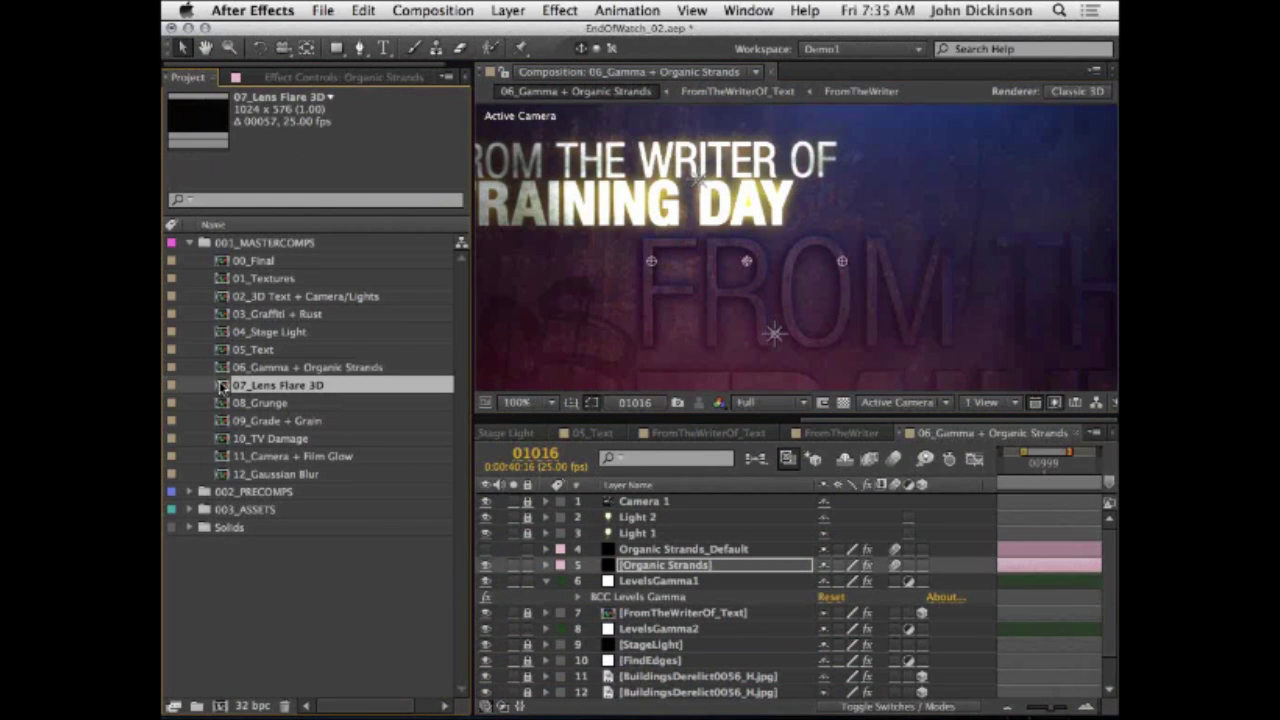
{"action": "double_click", "coordinate": [222, 386]}
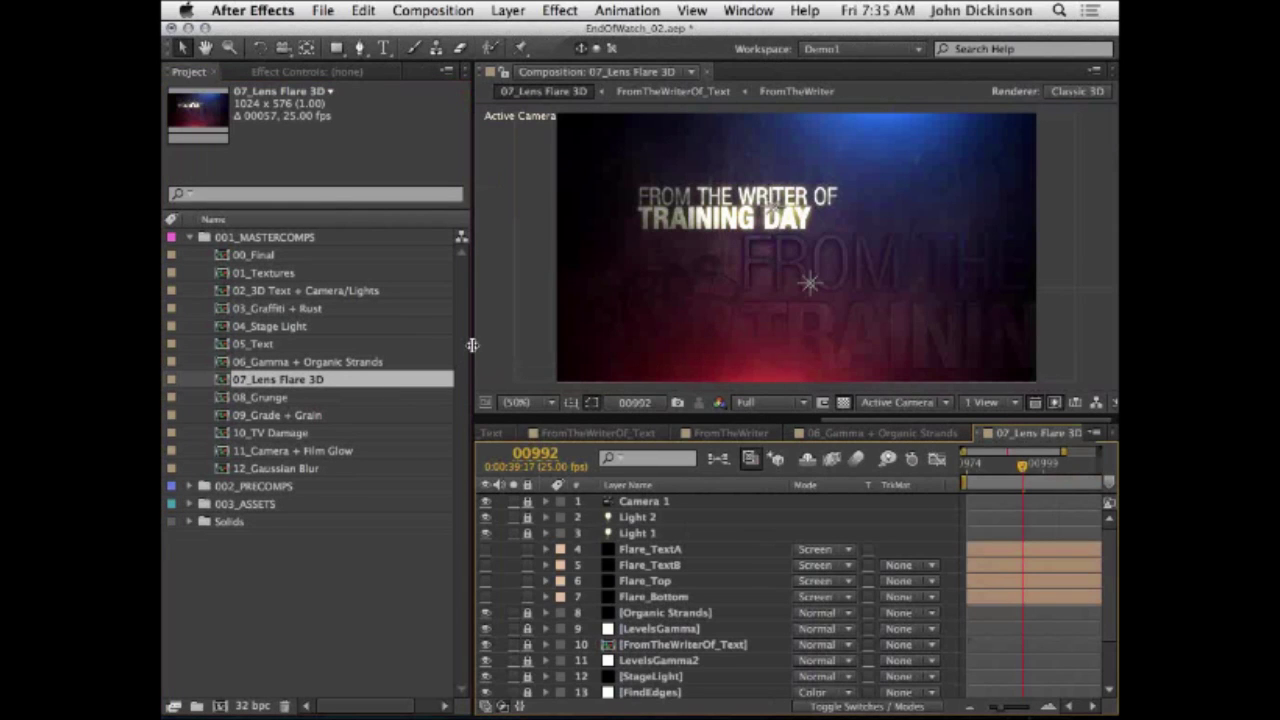
{"action": "left_click_drag", "start_coordinate": [472, 344], "coordinate": [405, 344]}
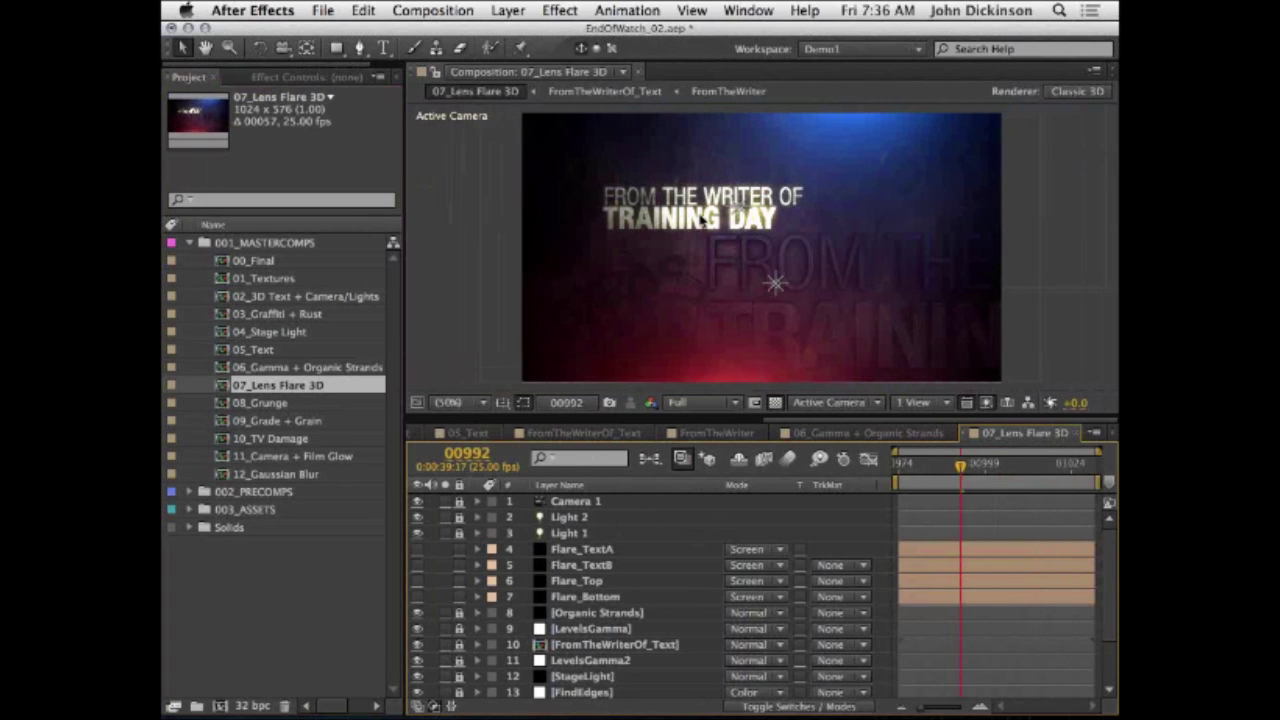
Step: Turn on the visibility of the Flare_TextA layer and view its flare on the title up close
{"action": "left_click", "coordinate": [591, 598]}
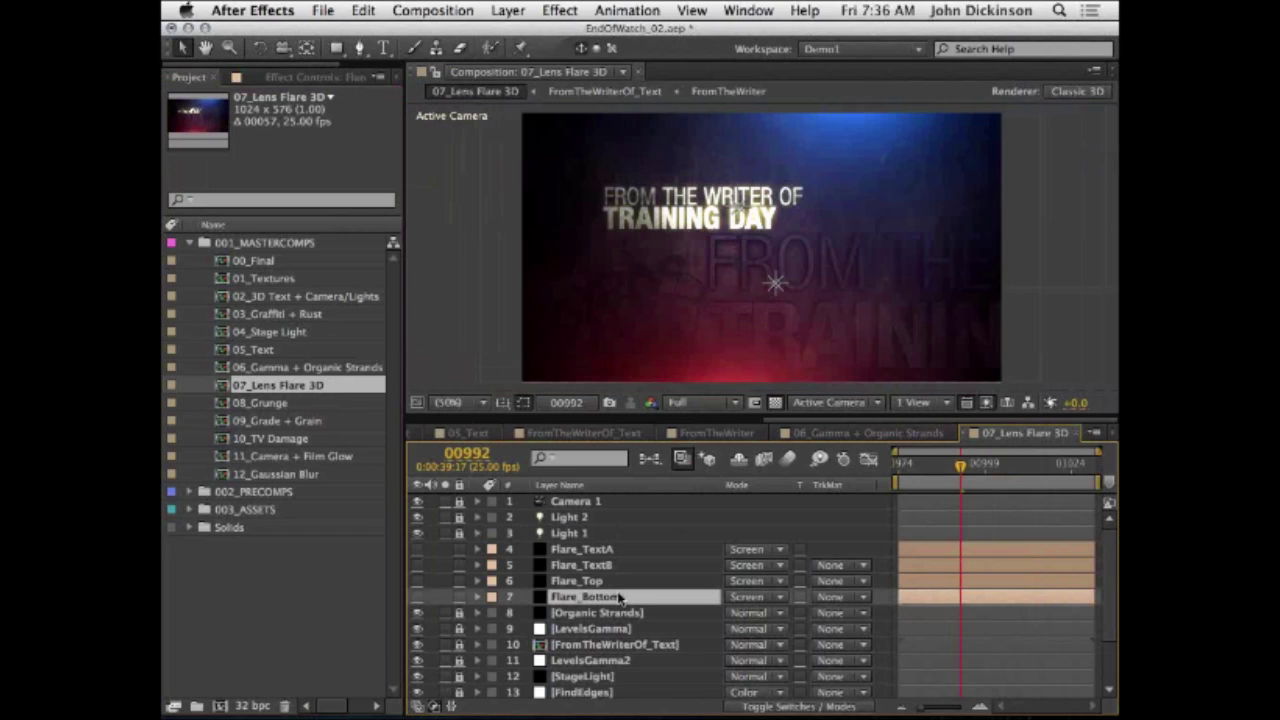
{"action": "left_click", "coordinate": [583, 549]}
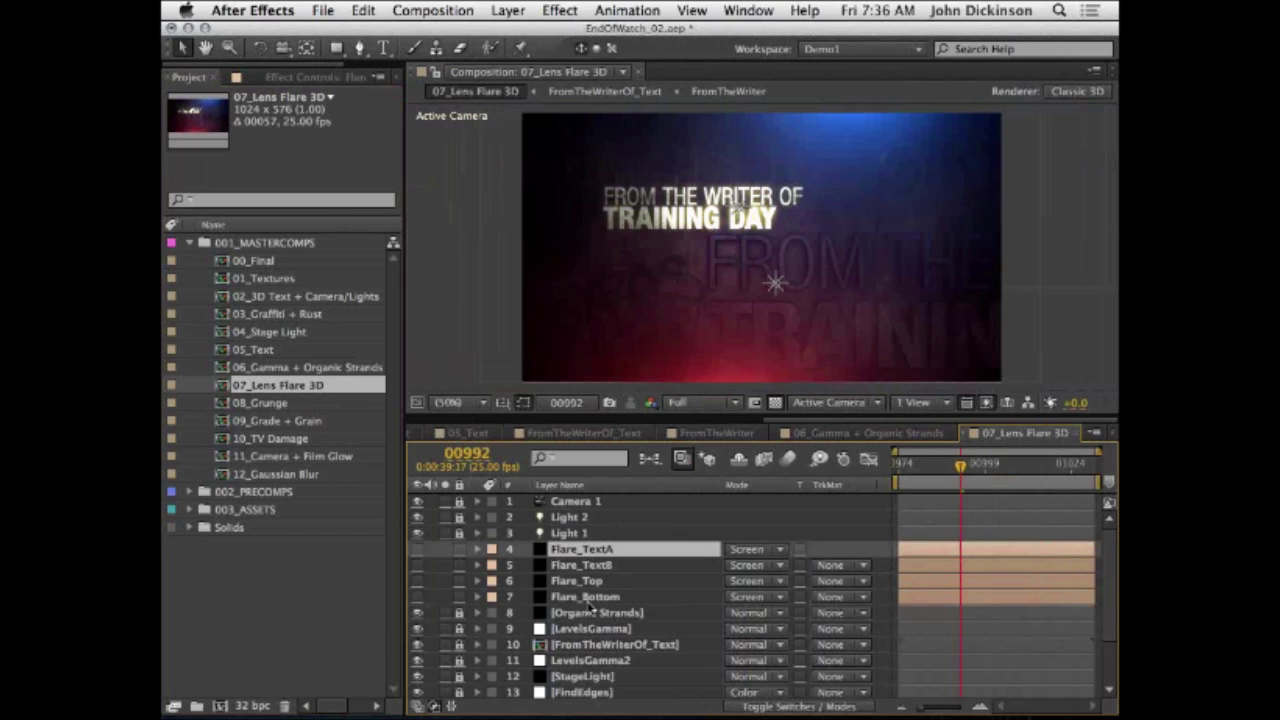
{"action": "left_click", "coordinate": [418, 550]}
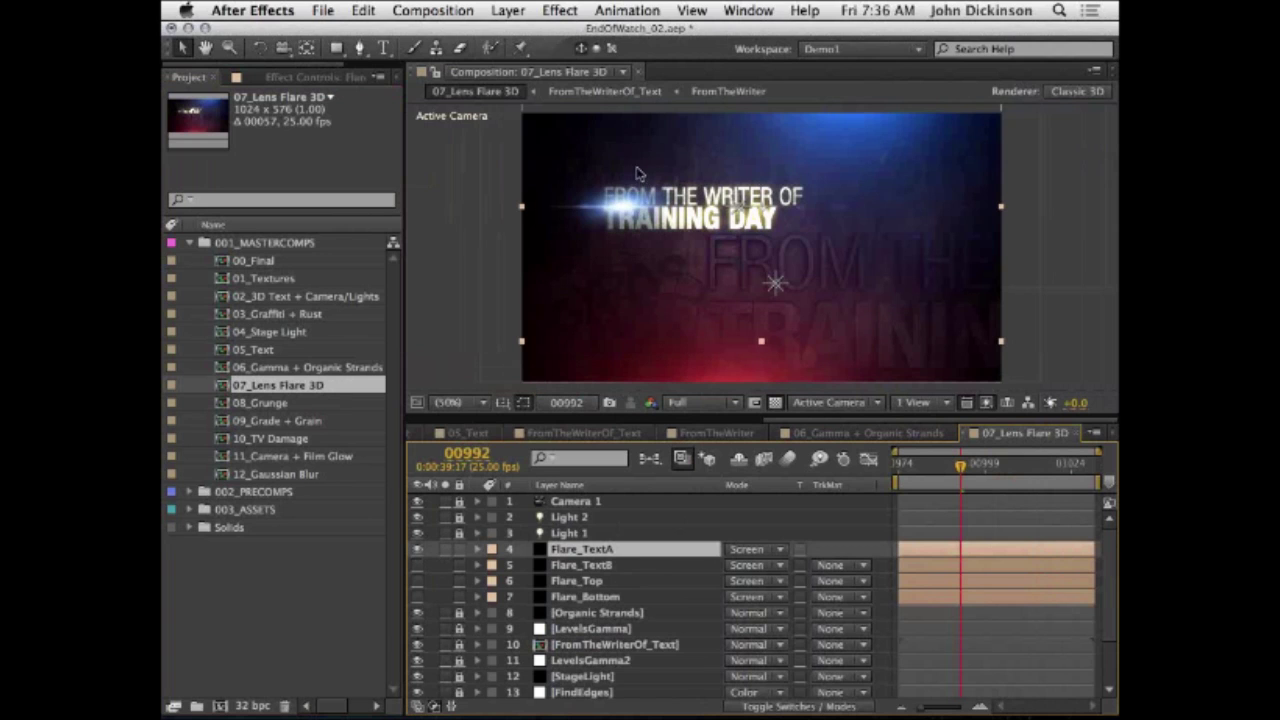
{"action": "scroll", "coordinate": [583, 206], "scroll_direction": "up", "scroll_amount": 3}
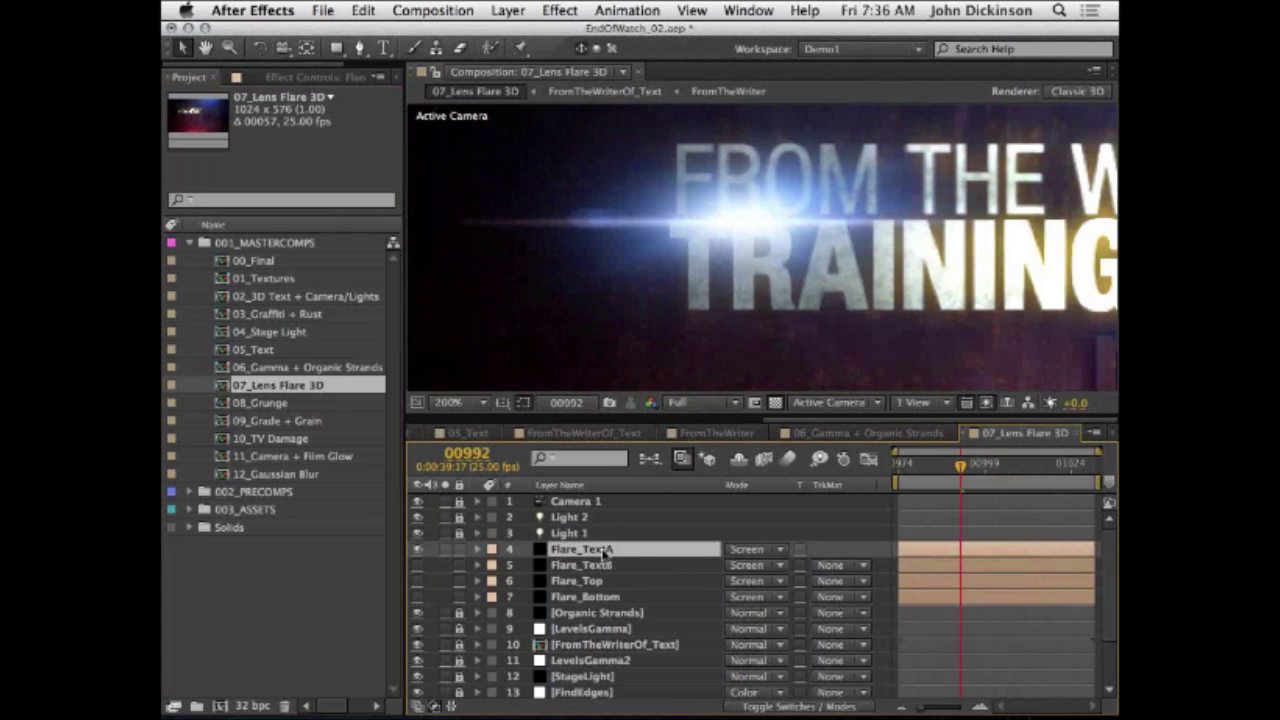
Step: Show the BCC Lens Flare 3D settings of Flare_TextA, widen their area and review the flare element options
{"action": "left_click", "coordinate": [268, 78]}
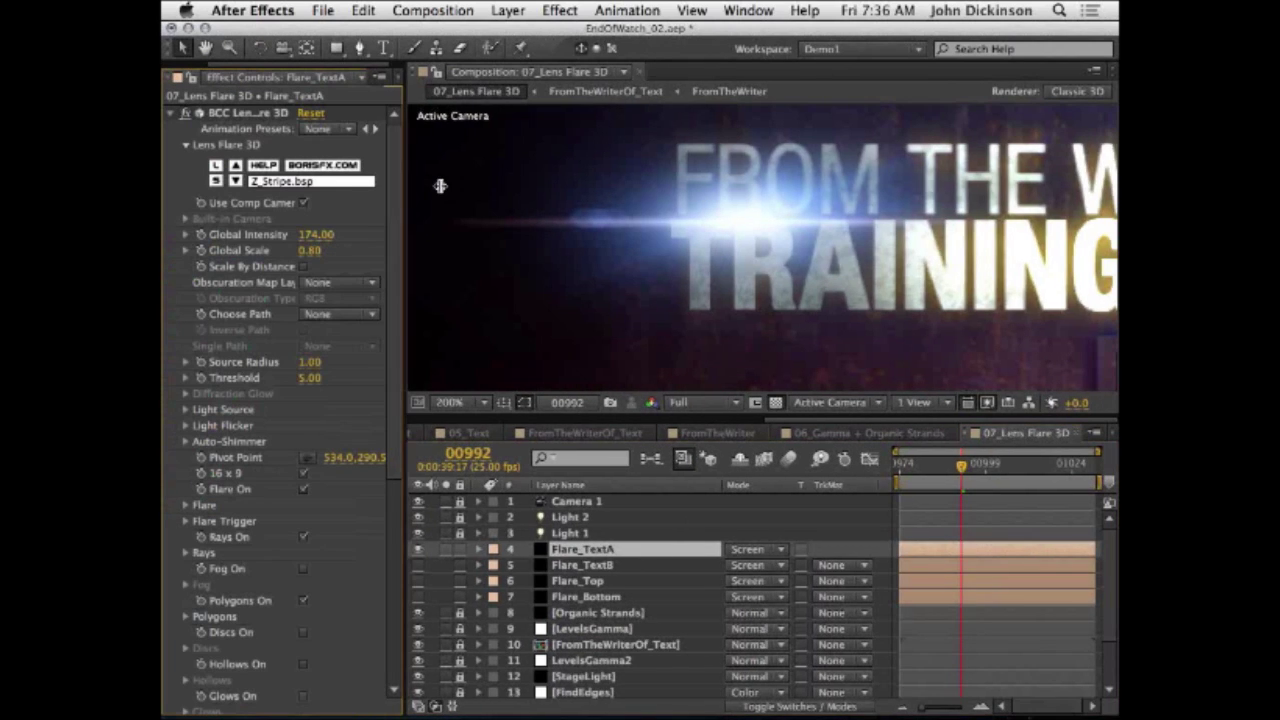
{"action": "left_click_drag", "start_coordinate": [440, 186], "coordinate": [474, 360]}
{"action": "scroll", "coordinate": [474, 360], "scroll_direction": "down", "scroll_amount": 5}
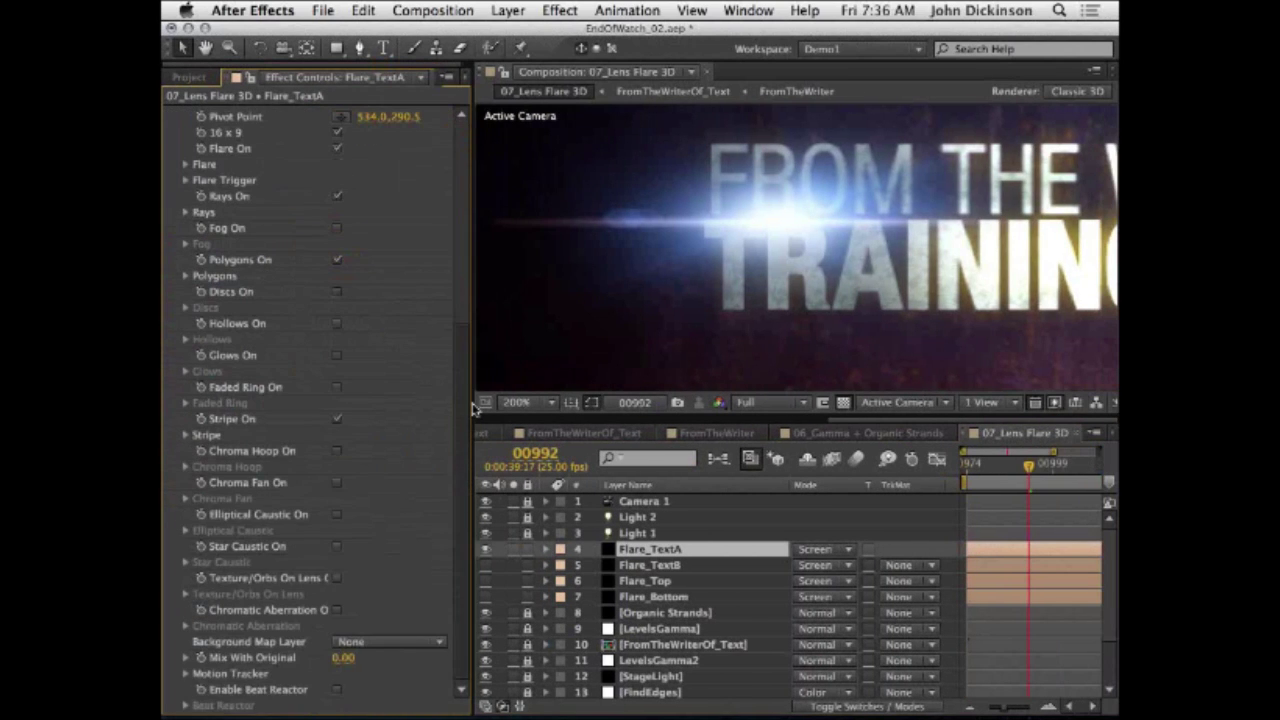
{"action": "scroll", "coordinate": [474, 360], "scroll_direction": "up", "scroll_amount": 2}
{"action": "scroll", "coordinate": [207, 378], "scroll_direction": "up", "scroll_amount": 3}
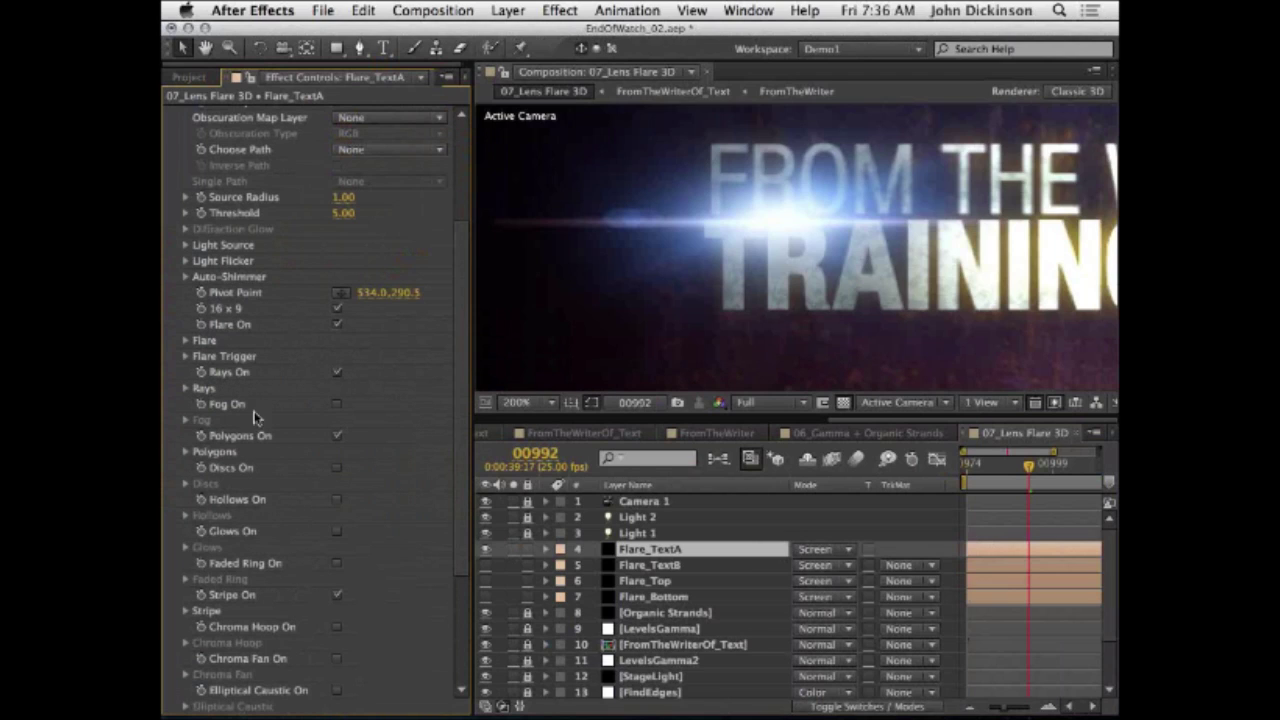
Step: Examine the Flare_TextA flare along the title, comparing its visible elements with the Rays, Polygons and Stripe settings
{"action": "key", "text": "h"}
{"action": "left_click", "coordinate": [895, 307]}
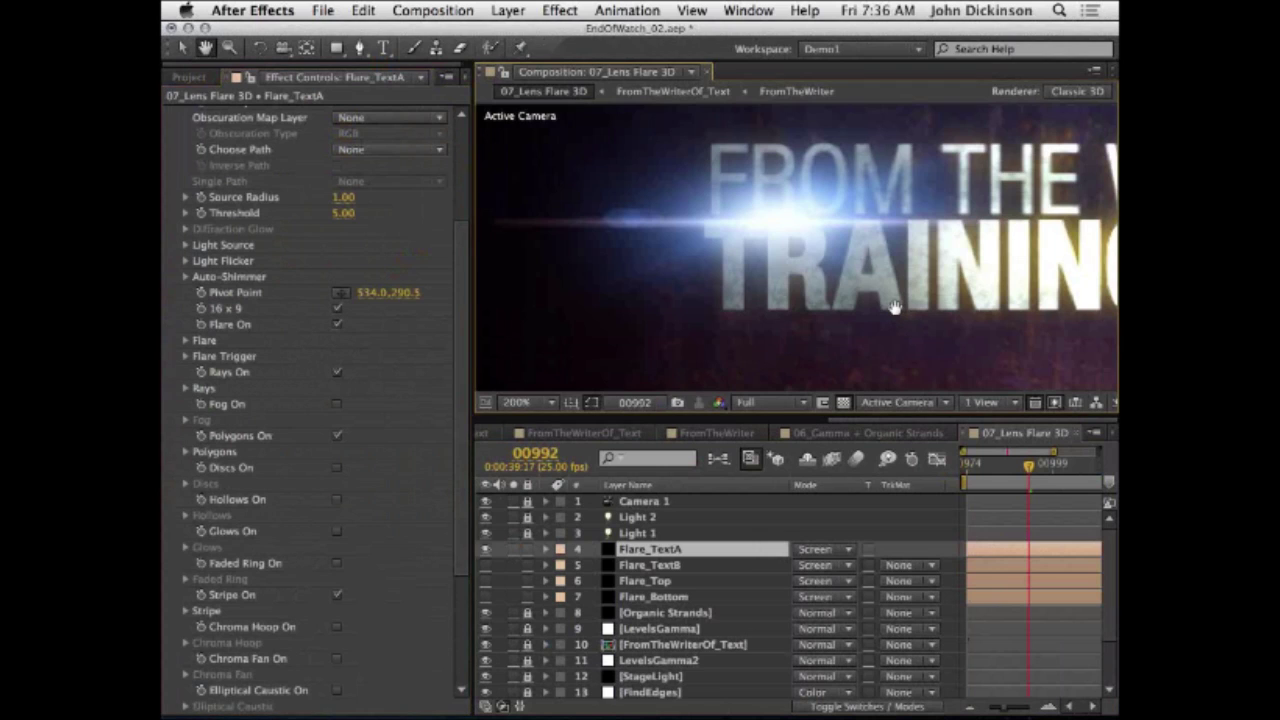
{"action": "scroll", "coordinate": [895, 307], "scroll_direction": "right", "scroll_amount": 10}
{"action": "key", "text": "v"}
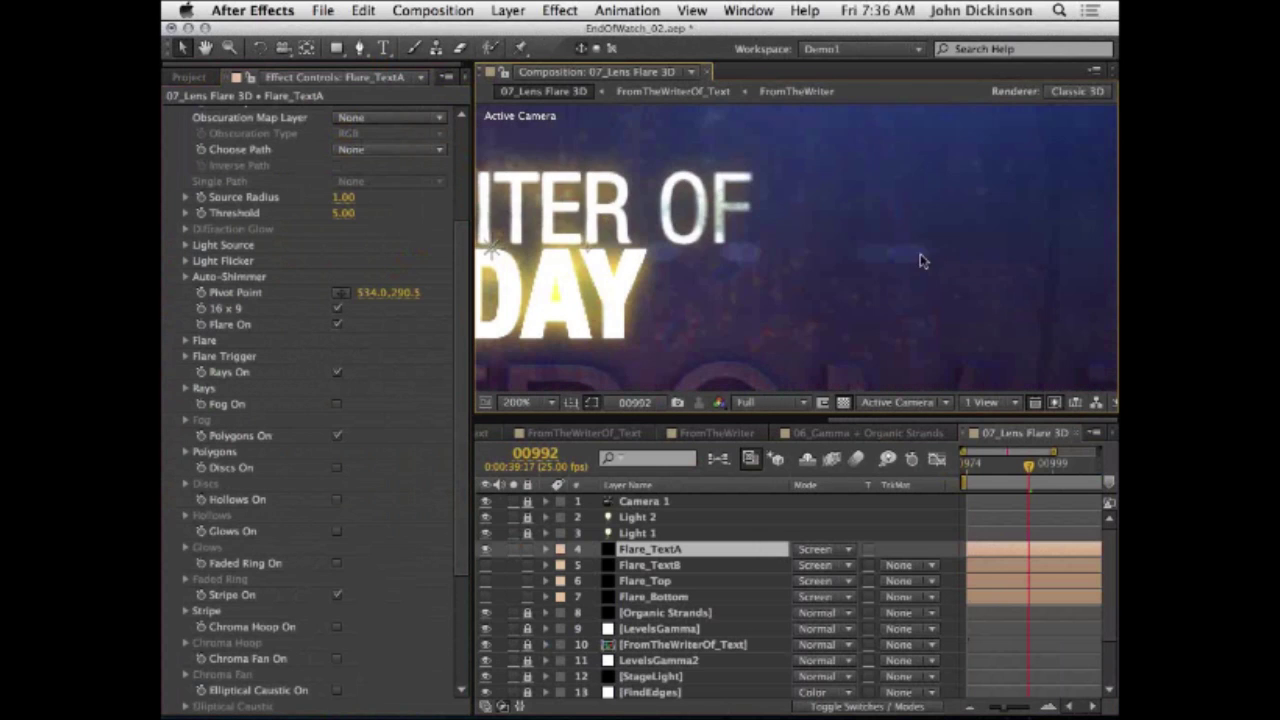
{"action": "key", "text": "h"}
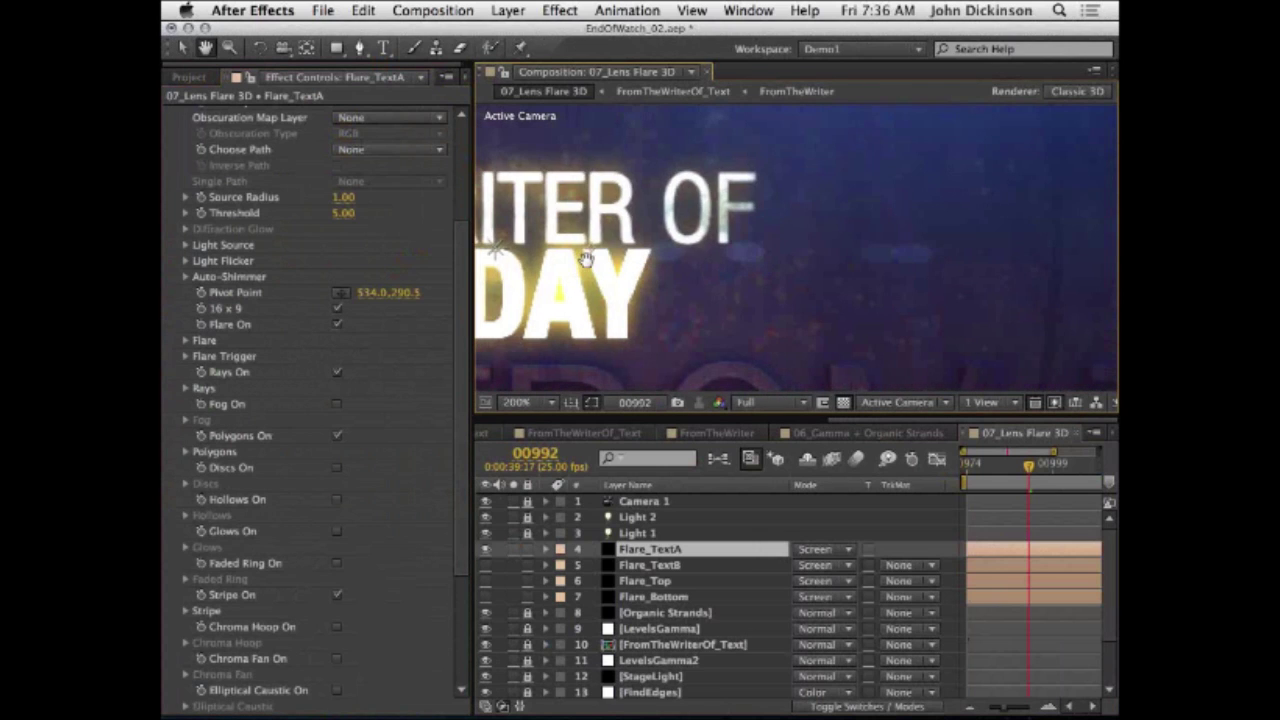
{"action": "left_click_drag", "start_coordinate": [597, 259], "coordinate": [619, 259]}
{"action": "scroll", "coordinate": [619, 259], "scroll_direction": "left", "scroll_amount": 10}
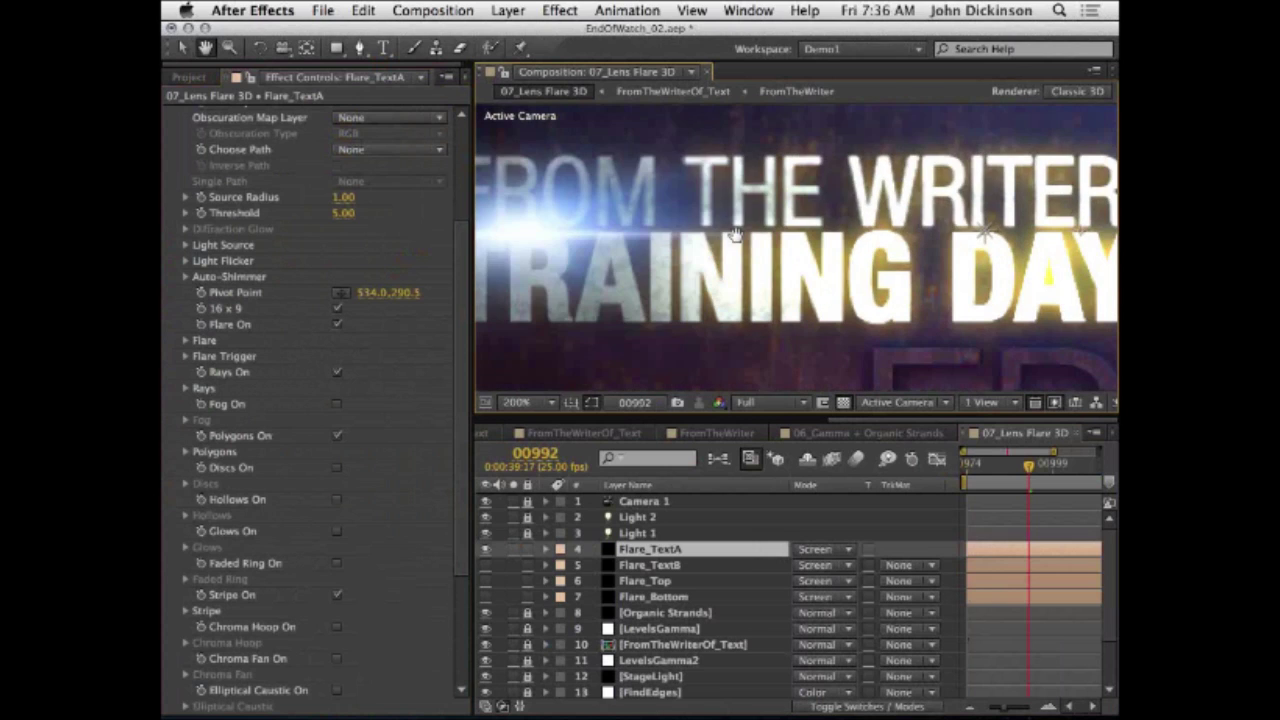
{"action": "key", "text": "v"}
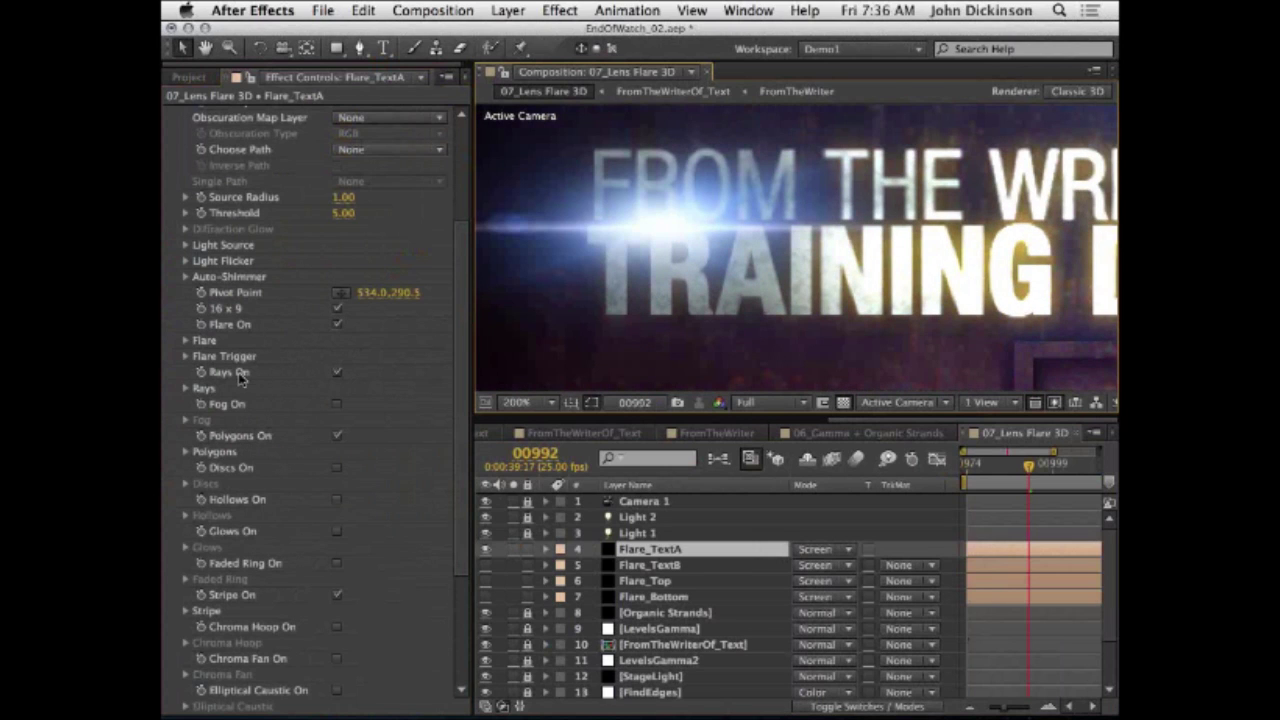
{"action": "key", "text": "h"}
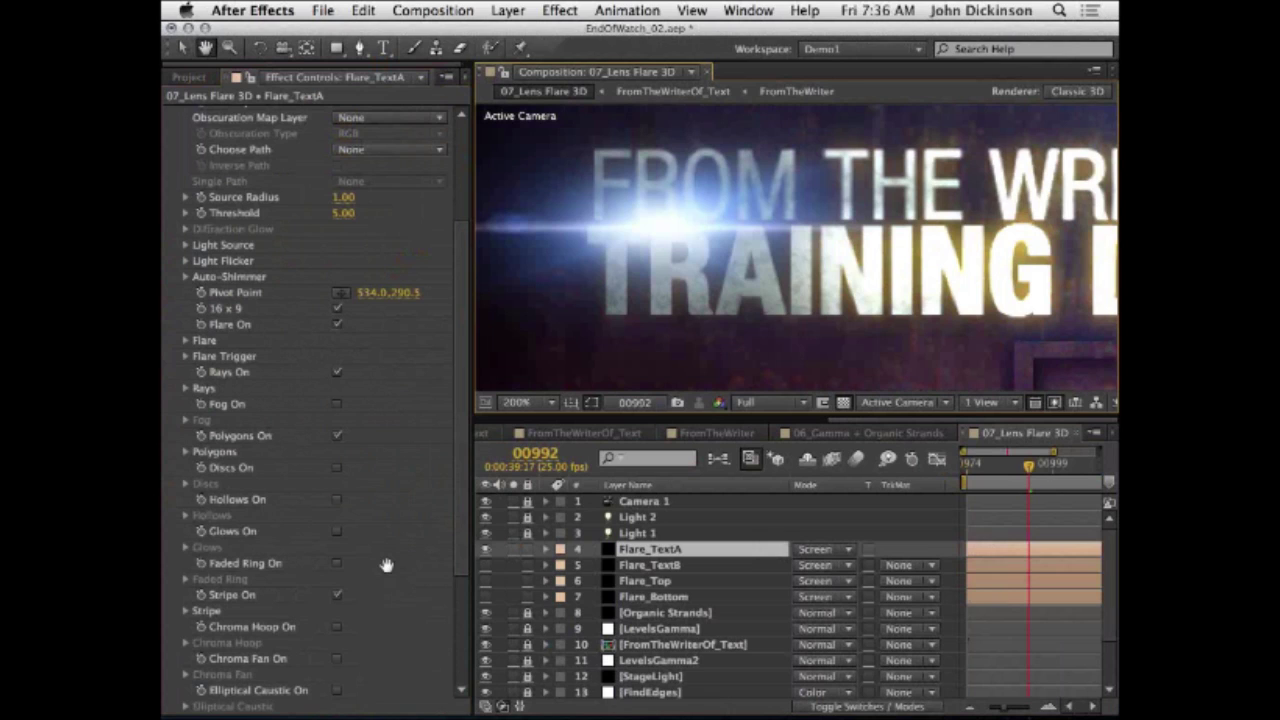
{"action": "left_click_drag", "start_coordinate": [388, 547], "coordinate": [343, 423]}
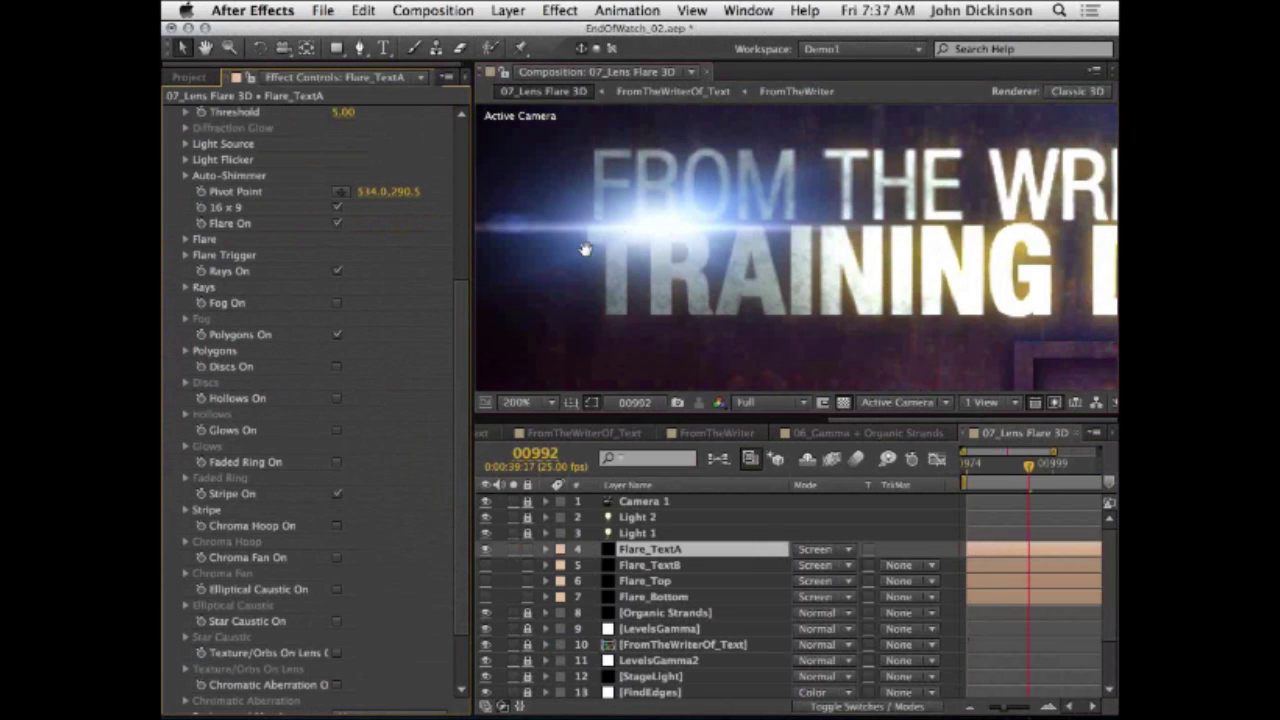
{"action": "key", "text": "h"}
{"action": "left_click_drag", "start_coordinate": [586, 248], "coordinate": [751, 240]}
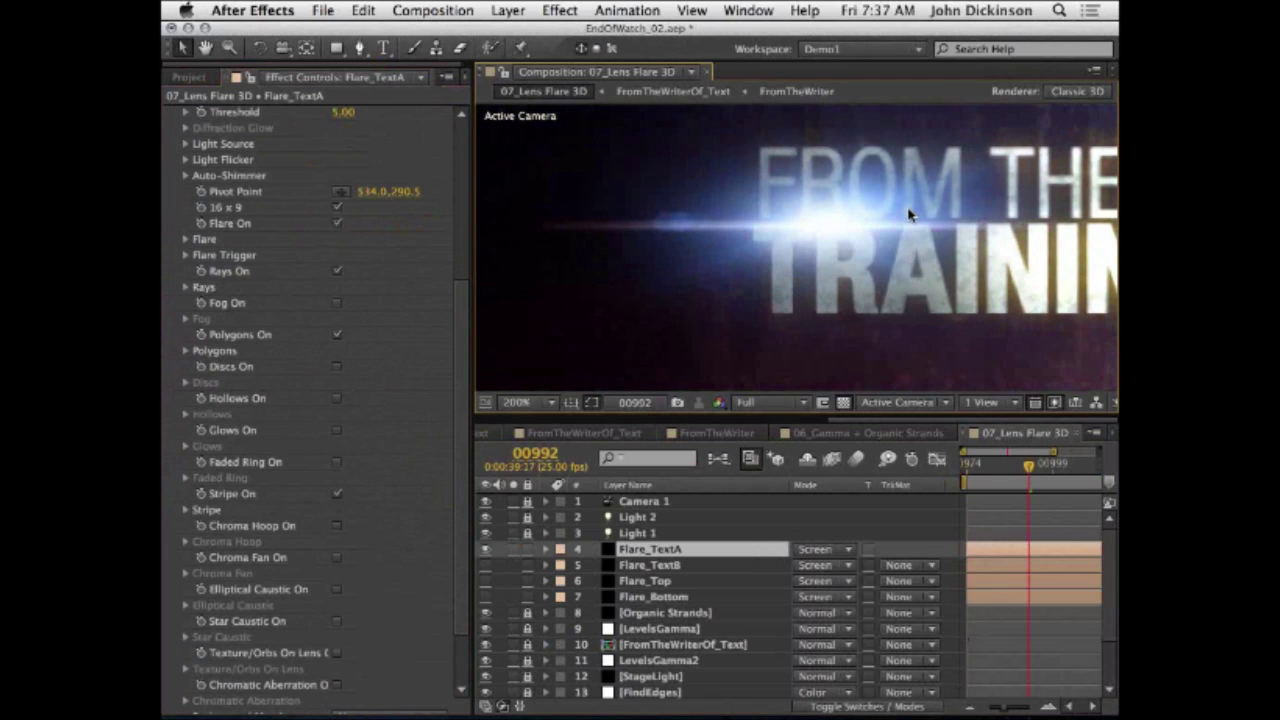
{"action": "scroll", "coordinate": [908, 210], "scroll_direction": "down", "scroll_amount": 2}
{"action": "scroll", "coordinate": [908, 210], "scroll_direction": "up", "scroll_amount": 2}
{"action": "scroll", "coordinate": [910, 212], "scroll_direction": "down", "scroll_amount": 2}
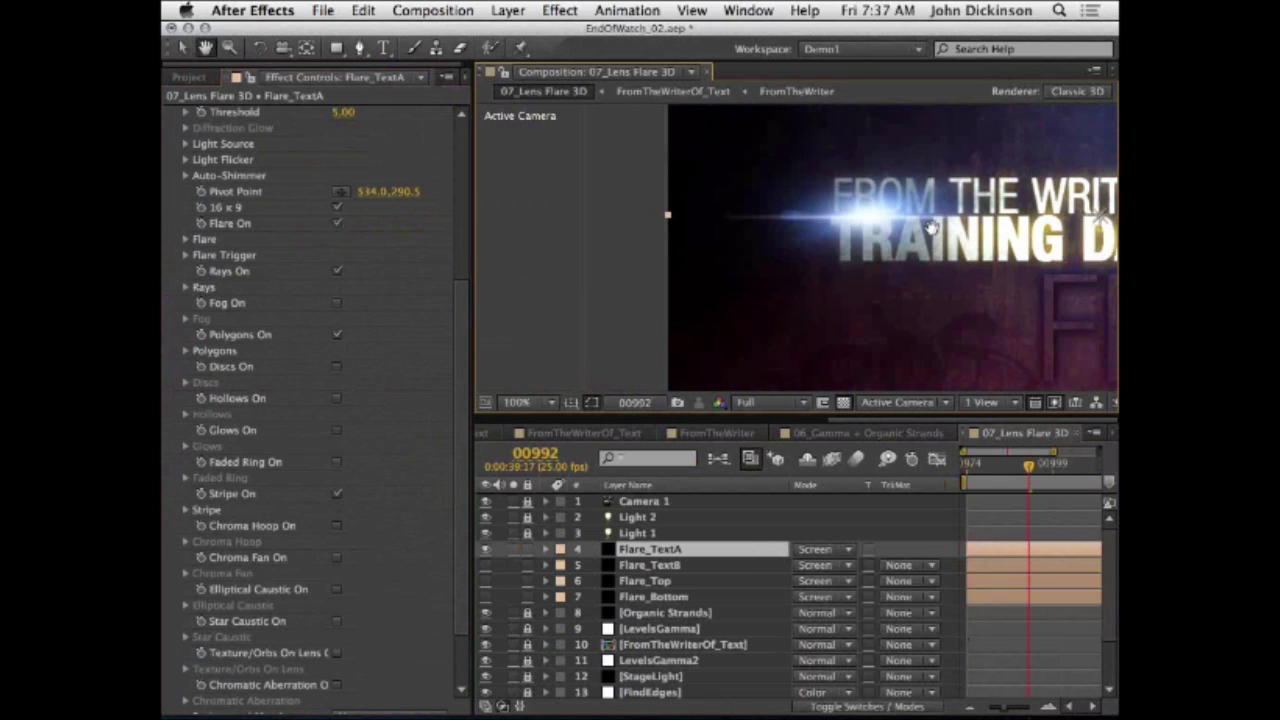
{"action": "left_click_drag", "start_coordinate": [930, 228], "coordinate": [825, 234]}
Step: Show the Flare_TextB layer and hide Flare_TextA to view the second flare over the title
{"action": "left_click", "coordinate": [678, 568]}
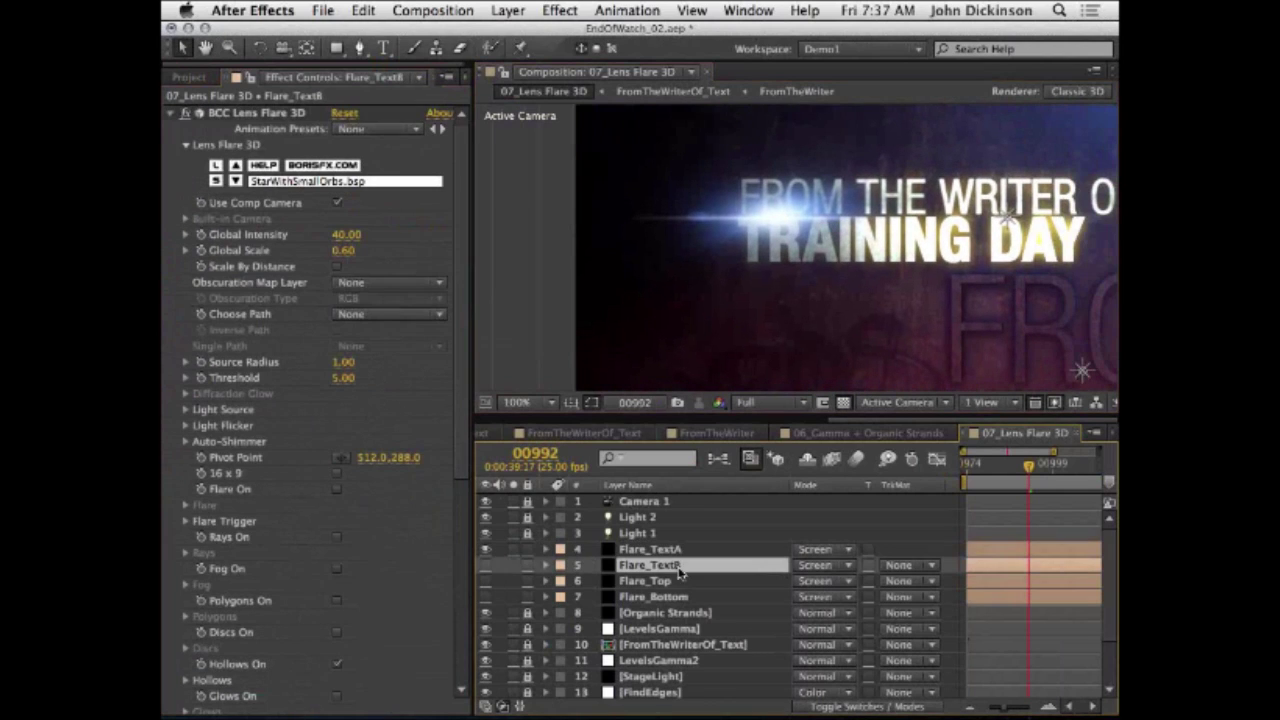
{"action": "left_click", "coordinate": [486, 549]}
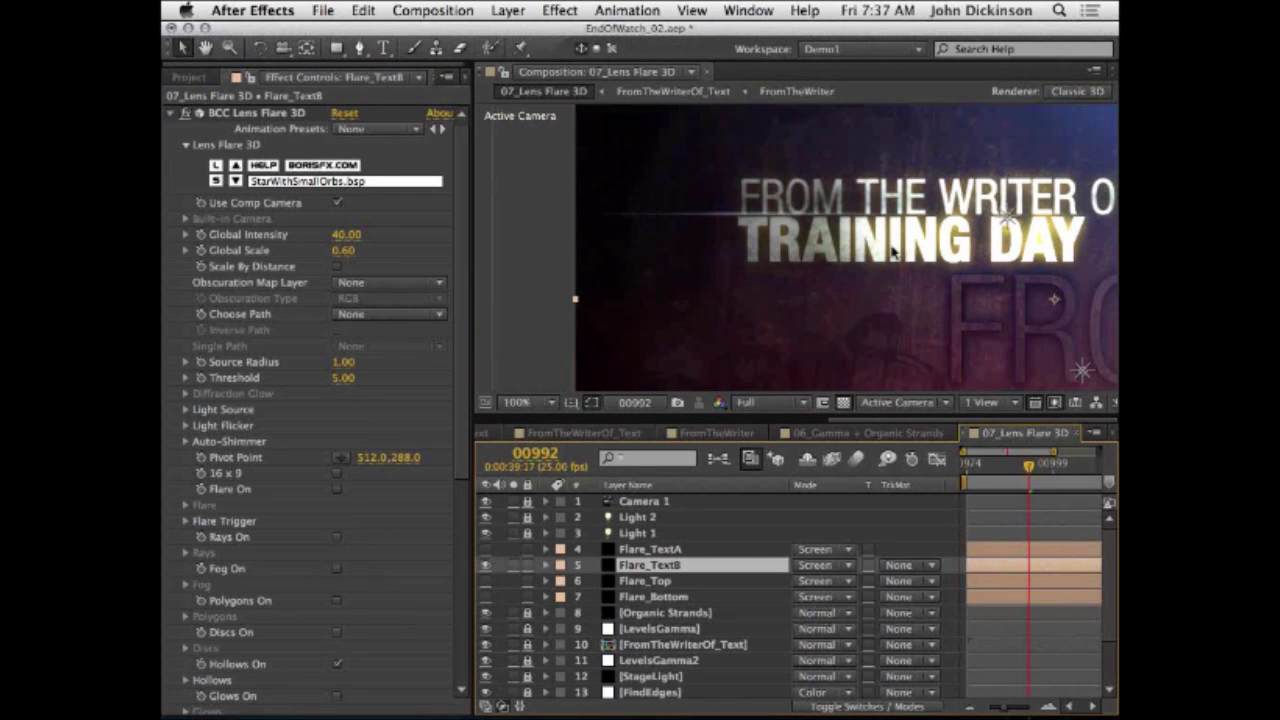
{"action": "key", "text": "h"}
{"action": "left_click_drag", "start_coordinate": [925, 246], "coordinate": [656, 236]}
{"action": "key", "text": "v"}
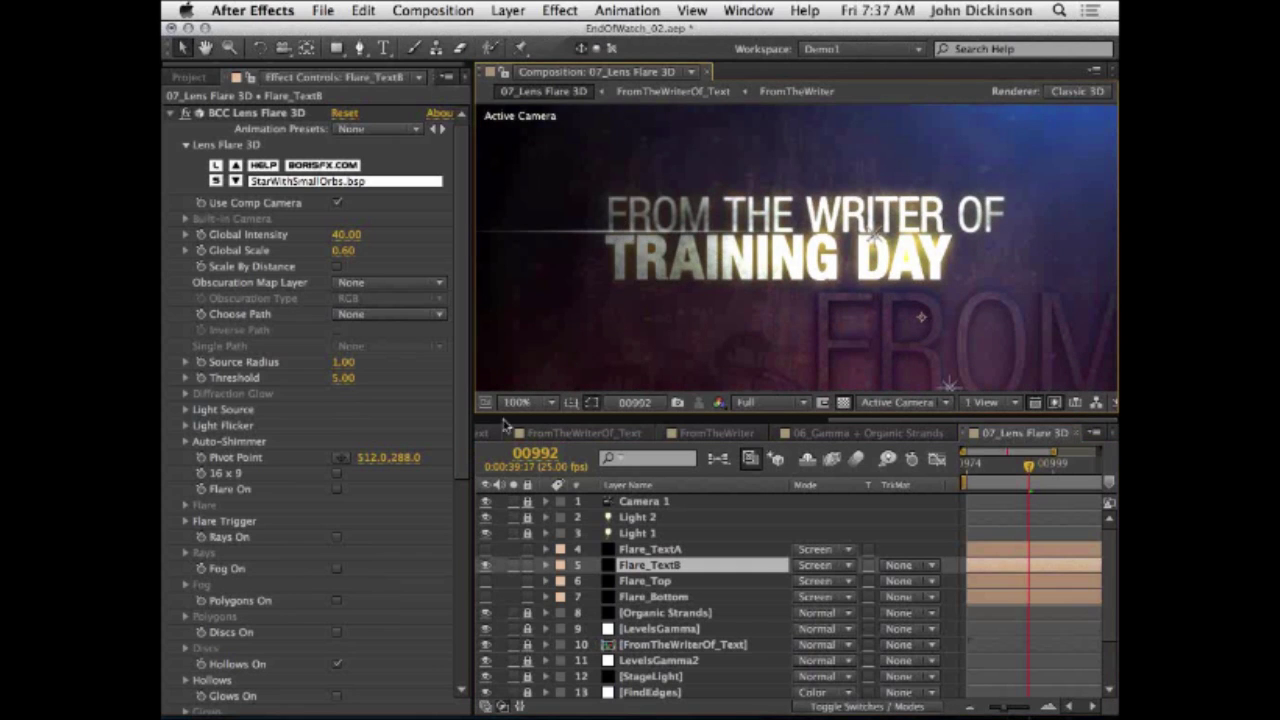
Step: Toggle the Hollows element of the Flare_TextB lens flare off and on to compare, and check its Stripe element
{"action": "left_click_drag", "start_coordinate": [460, 328], "coordinate": [467, 473]}
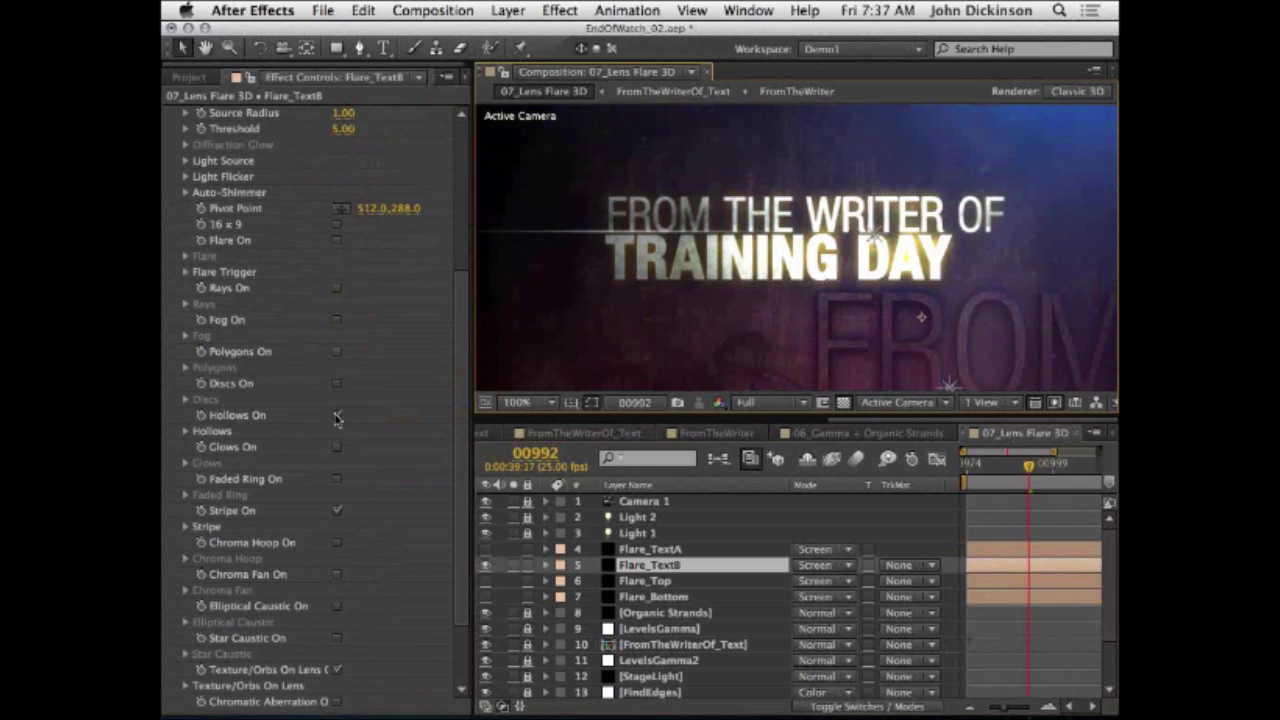
{"action": "left_click", "coordinate": [337, 416]}
{"action": "left_click", "coordinate": [337, 416]}
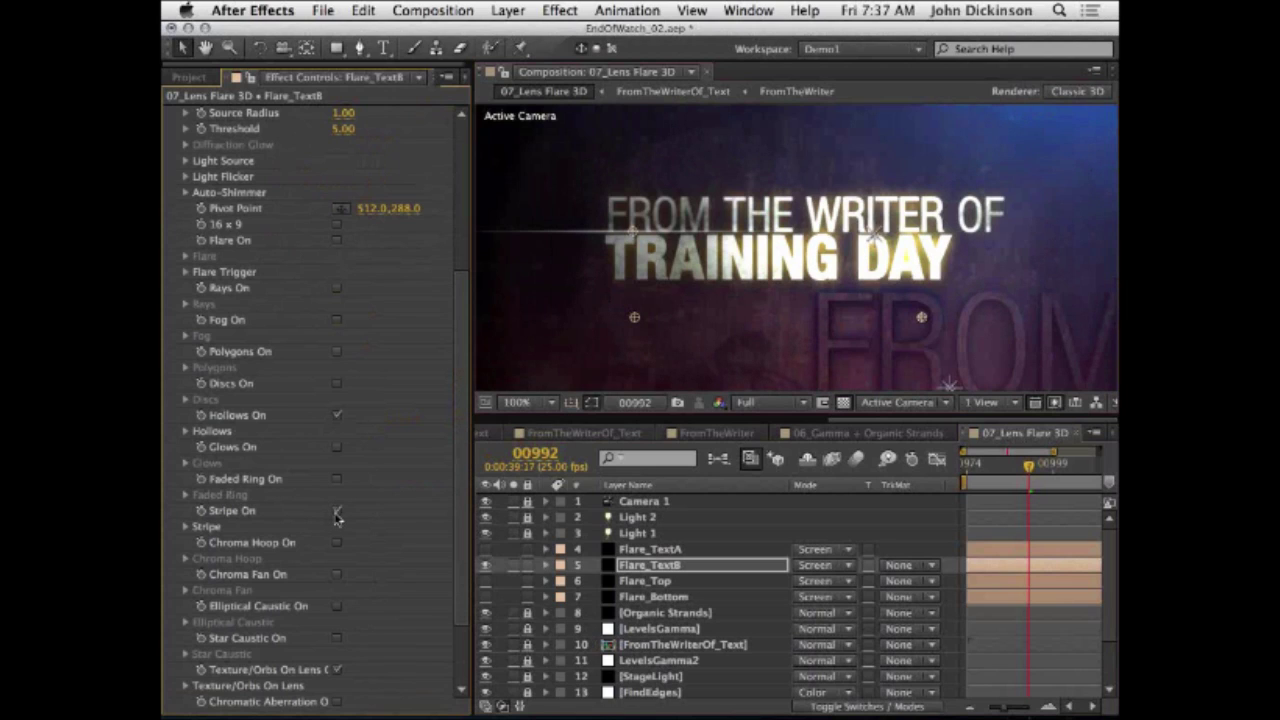
{"action": "left_click", "coordinate": [337, 416]}
{"action": "left_click", "coordinate": [337, 417]}
{"action": "left_click", "coordinate": [337, 416]}
{"action": "left_click", "coordinate": [337, 416]}
{"action": "left_click", "coordinate": [337, 416]}
{"action": "left_click", "coordinate": [337, 416]}
{"action": "left_click", "coordinate": [337, 510]}
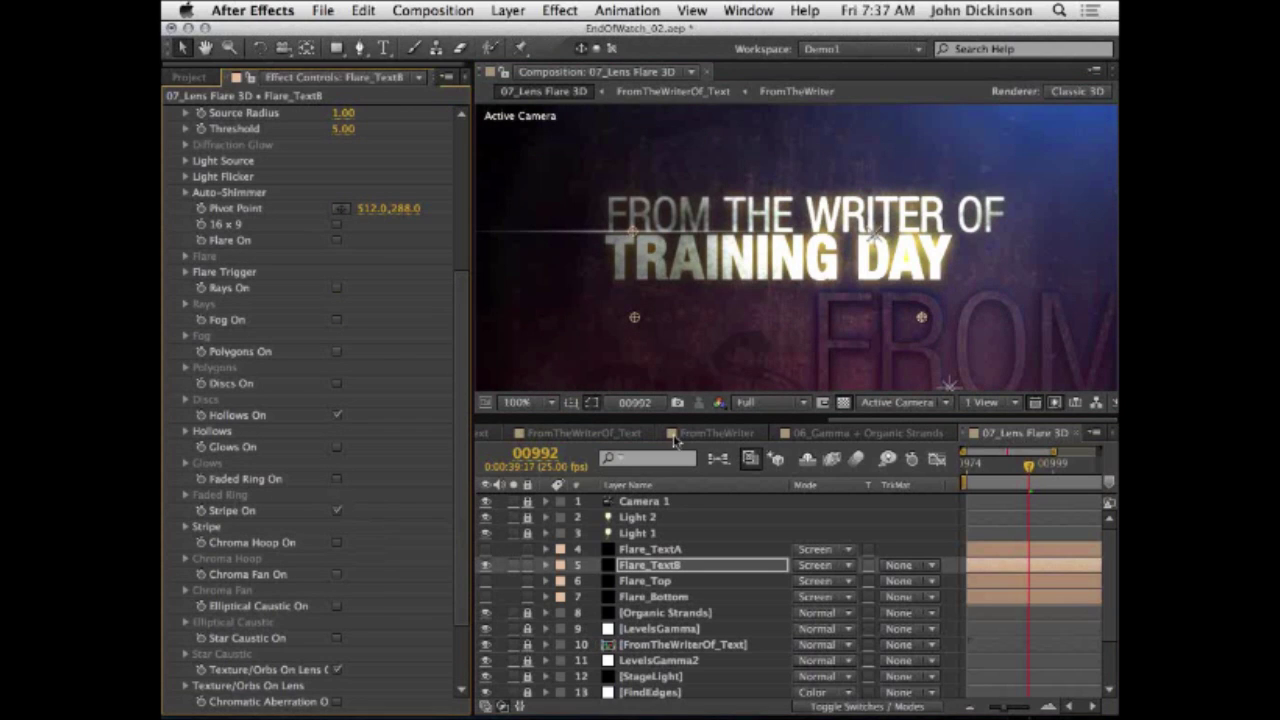
Step: Show the Flare_TextA layer again and examine both text flares combined and the Flare_TextB preset settings
{"action": "left_click", "coordinate": [486, 549]}
{"action": "key", "text": "h"}
{"action": "left_click_drag", "start_coordinate": [655, 262], "coordinate": [846, 260]}
{"action": "scroll", "coordinate": [790, 240], "scroll_direction": "up", "scroll_amount": 1}
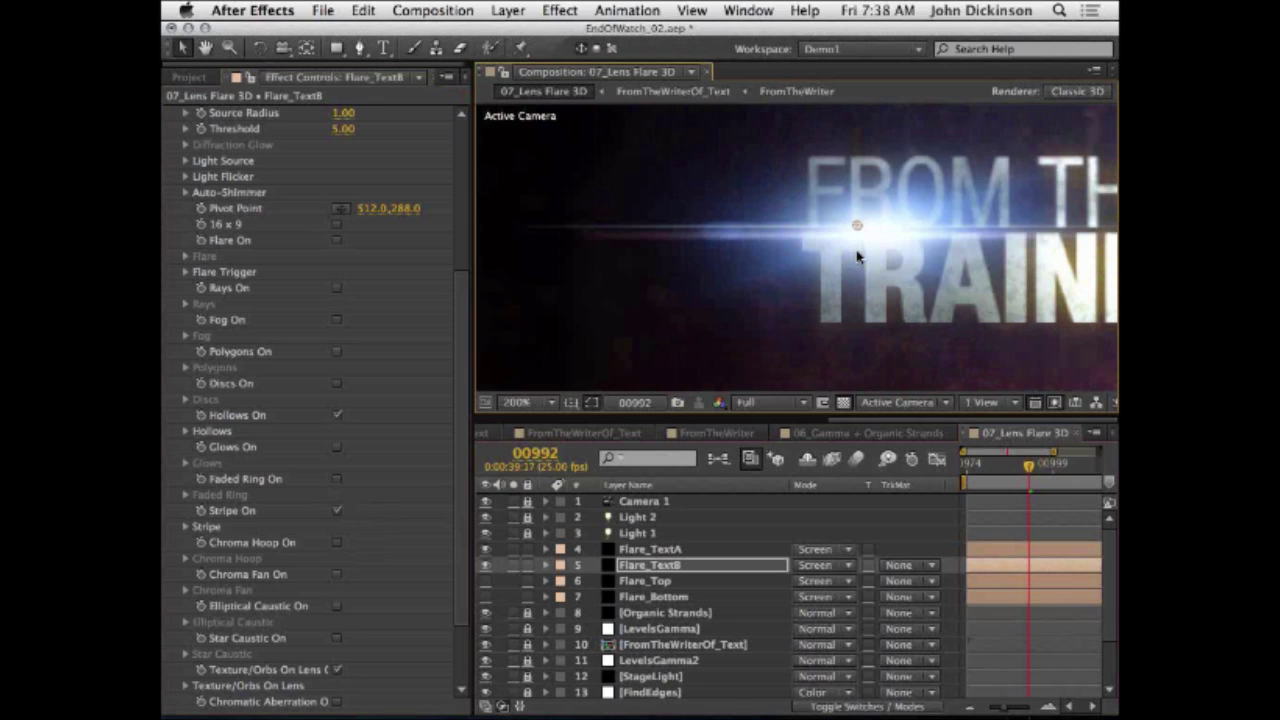
{"action": "scroll", "coordinate": [857, 257], "scroll_direction": "down", "scroll_amount": 1}
{"action": "left_click_drag", "start_coordinate": [857, 257], "coordinate": [711, 243]}
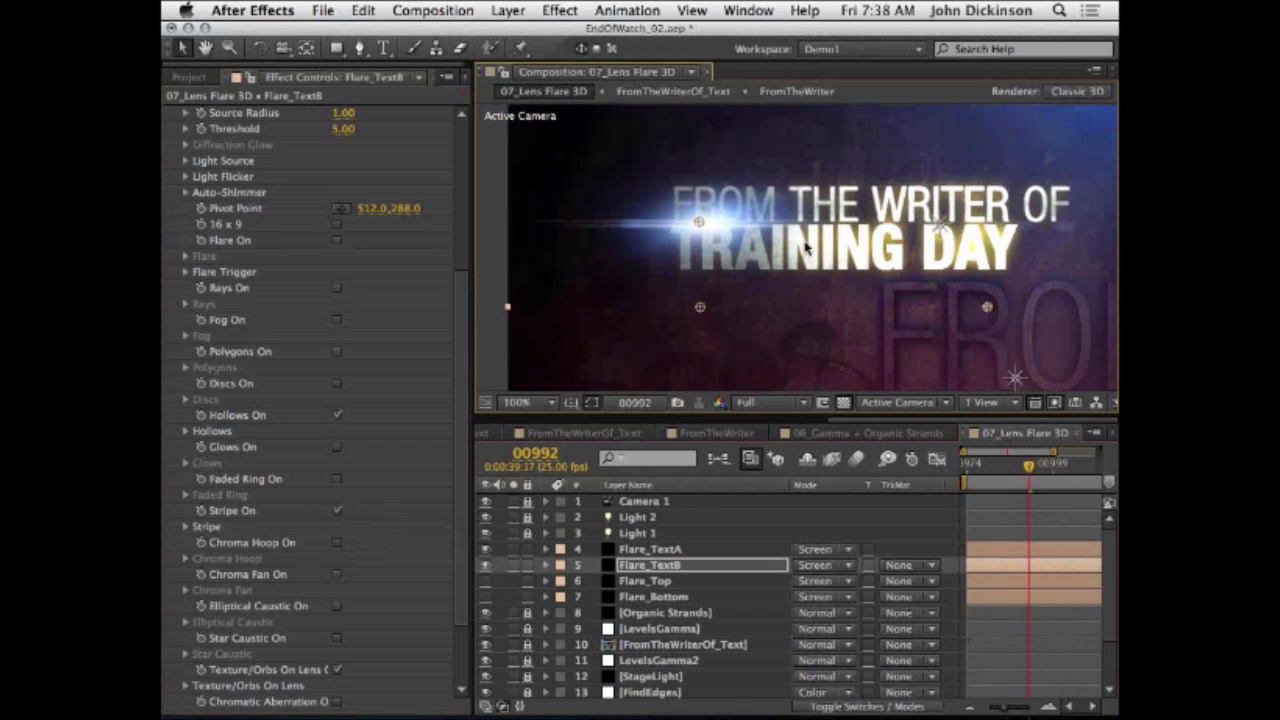
{"action": "scroll", "coordinate": [806, 248], "scroll_direction": "down", "scroll_amount": 1}
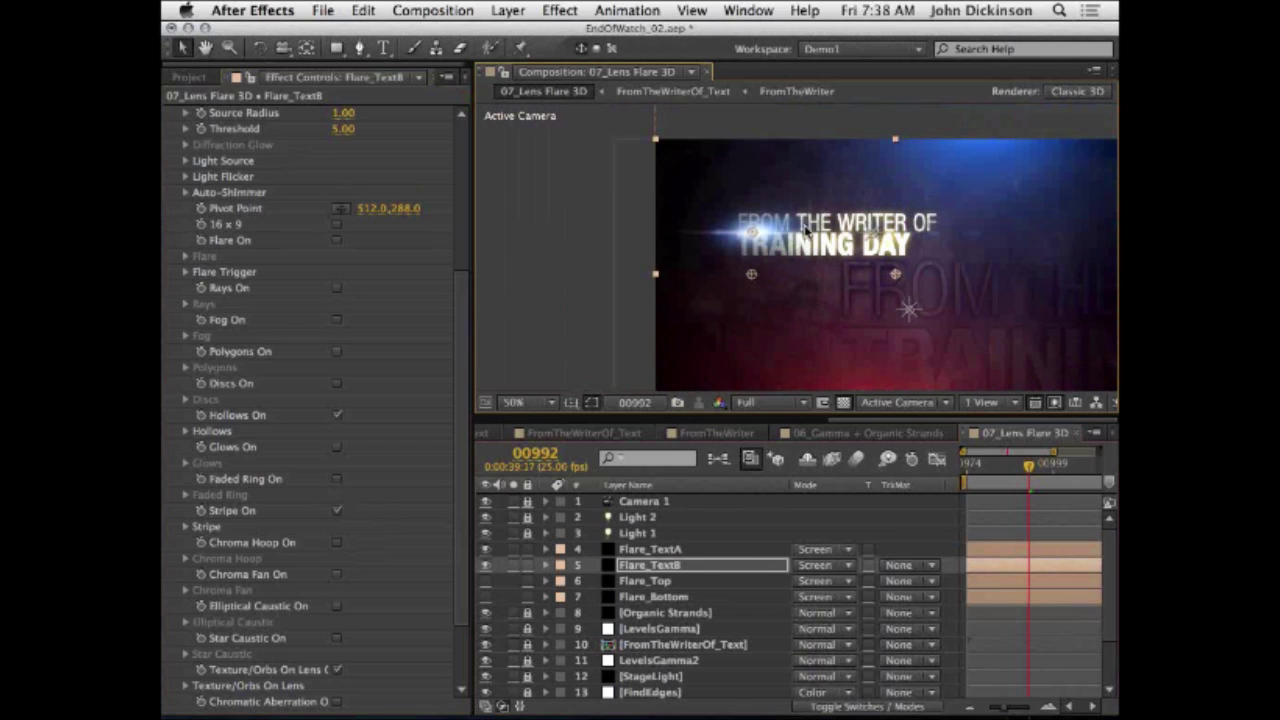
{"action": "scroll", "coordinate": [806, 228], "scroll_direction": "up", "scroll_amount": 1}
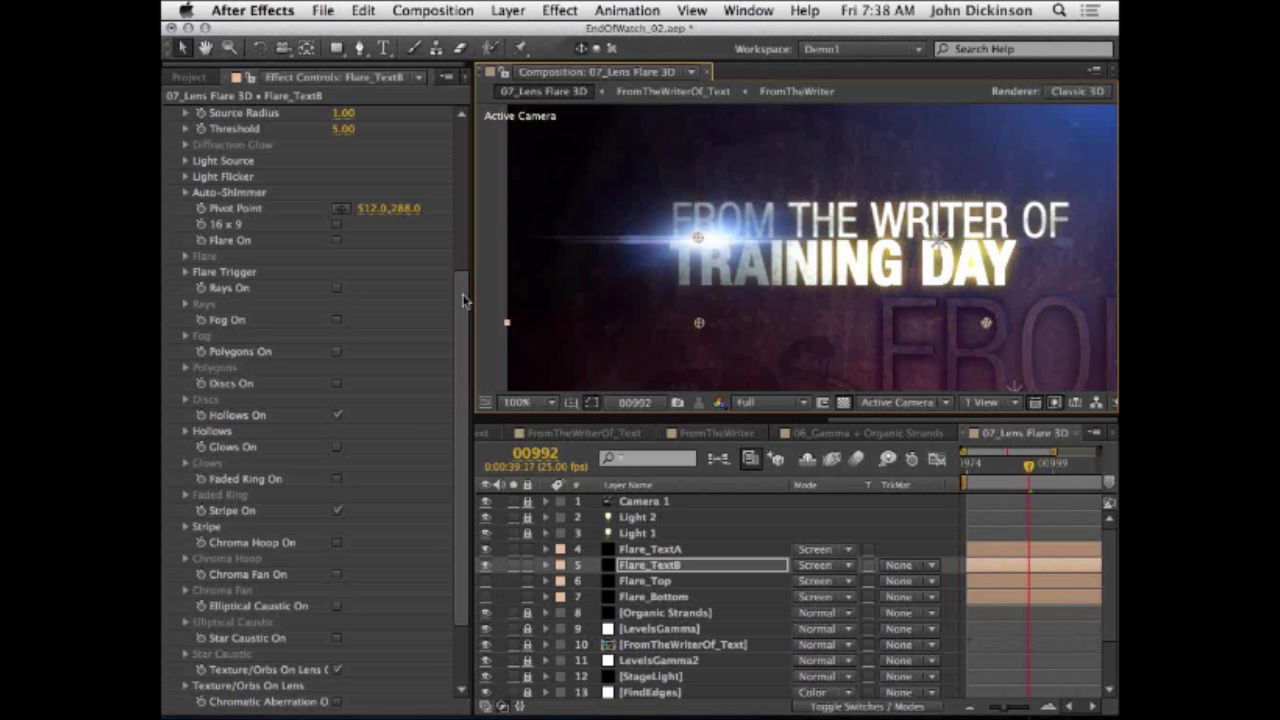
{"action": "scroll", "coordinate": [467, 200], "scroll_direction": "up", "scroll_amount": 3}
{"action": "scroll", "coordinate": [467, 200], "scroll_direction": "up", "scroll_amount": 6}
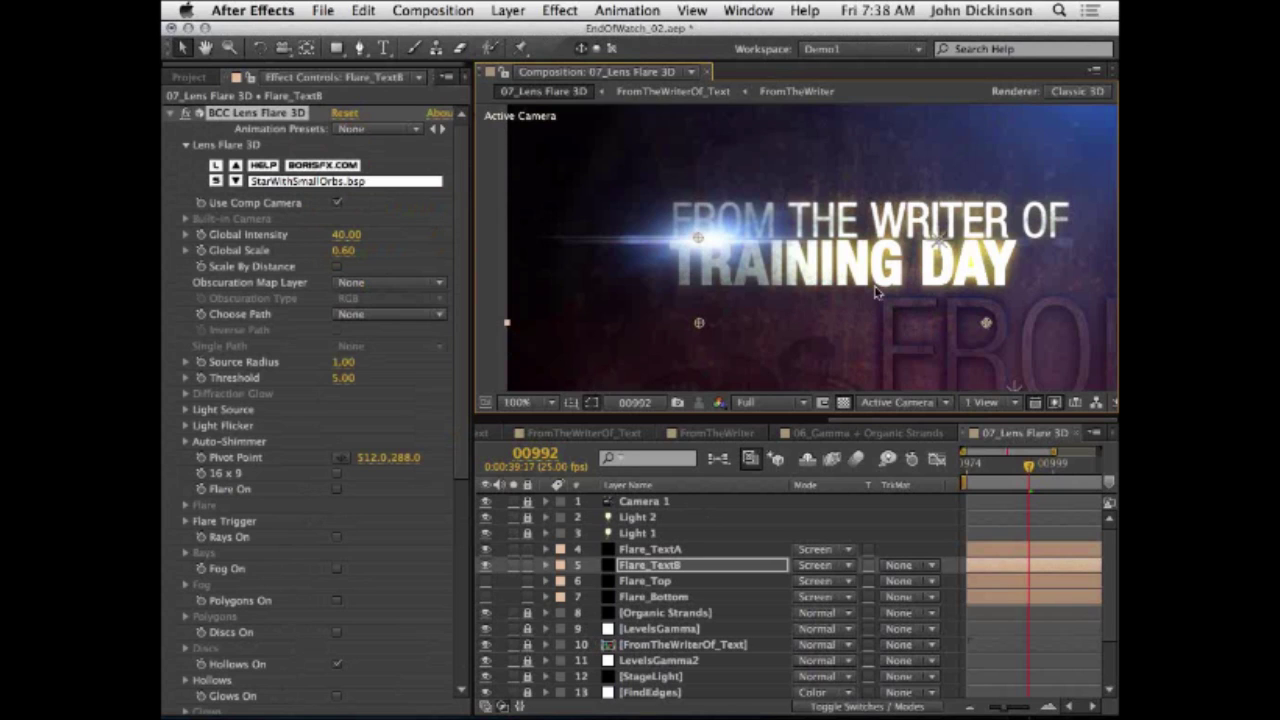
Step: Turn on the Flare_Top layer and inspect its flare along the upper edge of the composition
{"action": "key", "text": "h"}
{"action": "left_click_drag", "start_coordinate": [932, 205], "coordinate": [647, 305]}
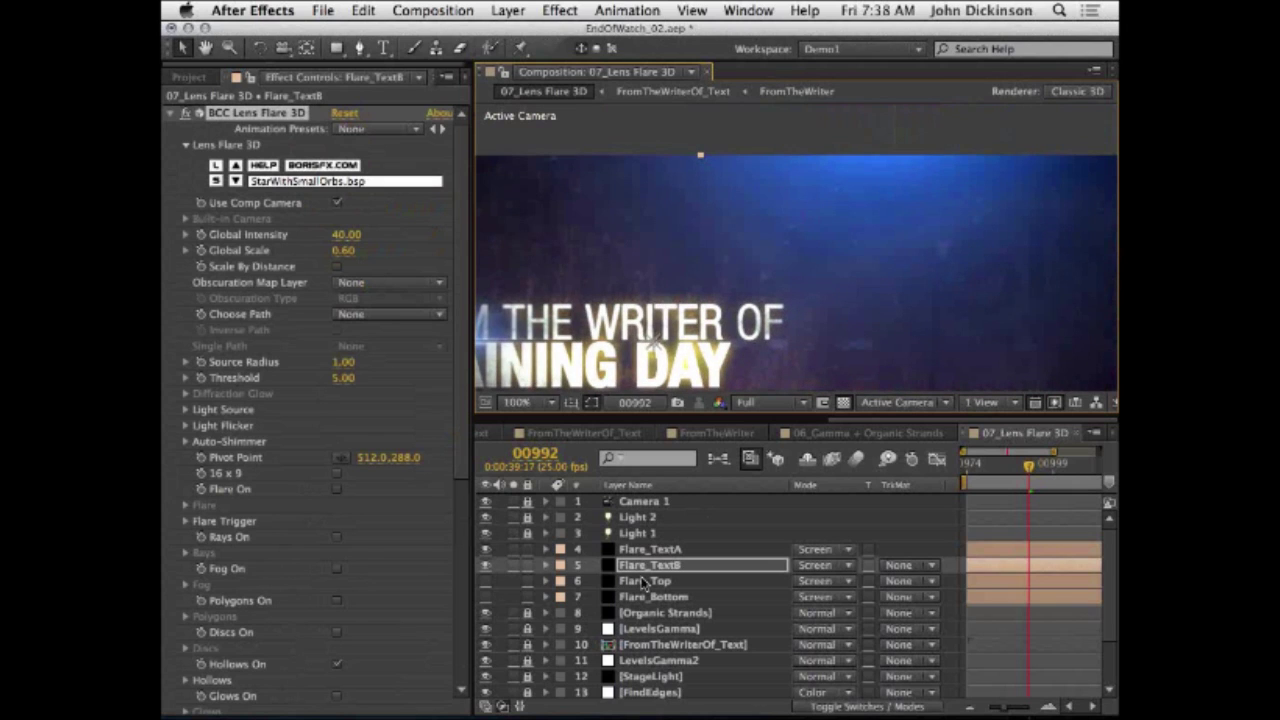
{"action": "left_click", "coordinate": [644, 581]}
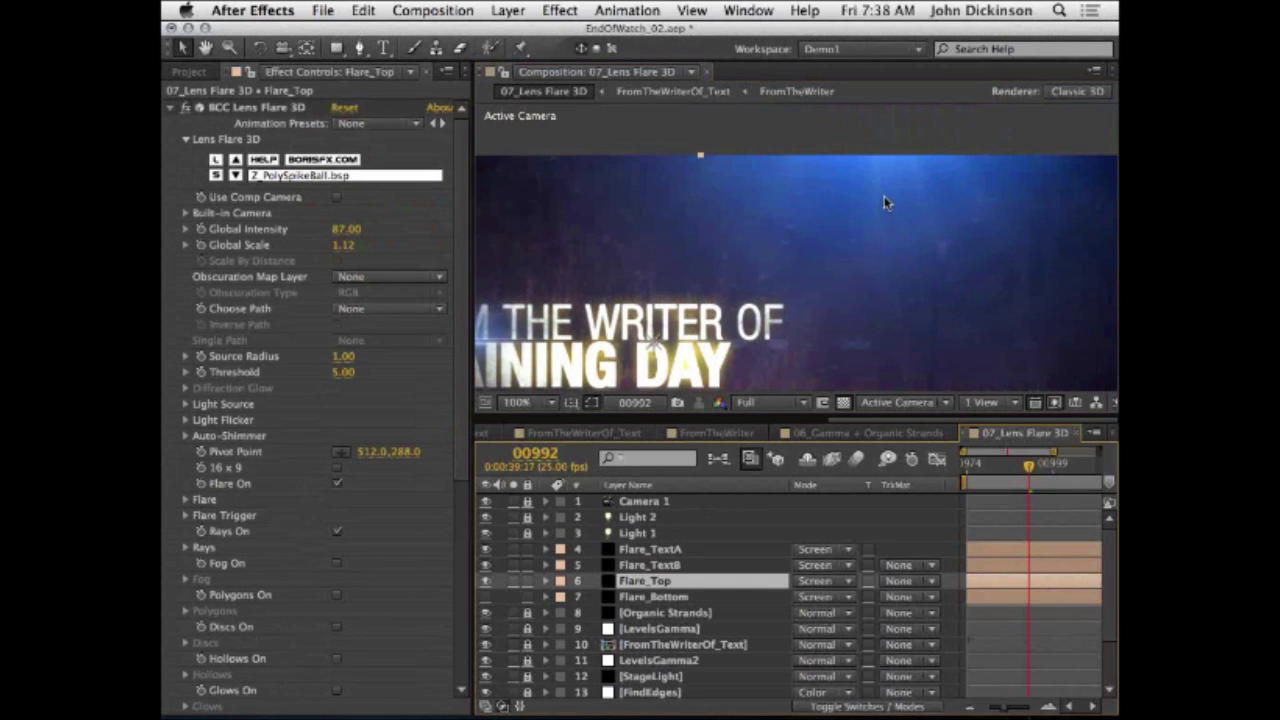
{"action": "scroll", "coordinate": [884, 203], "scroll_direction": "up", "scroll_amount": 6}
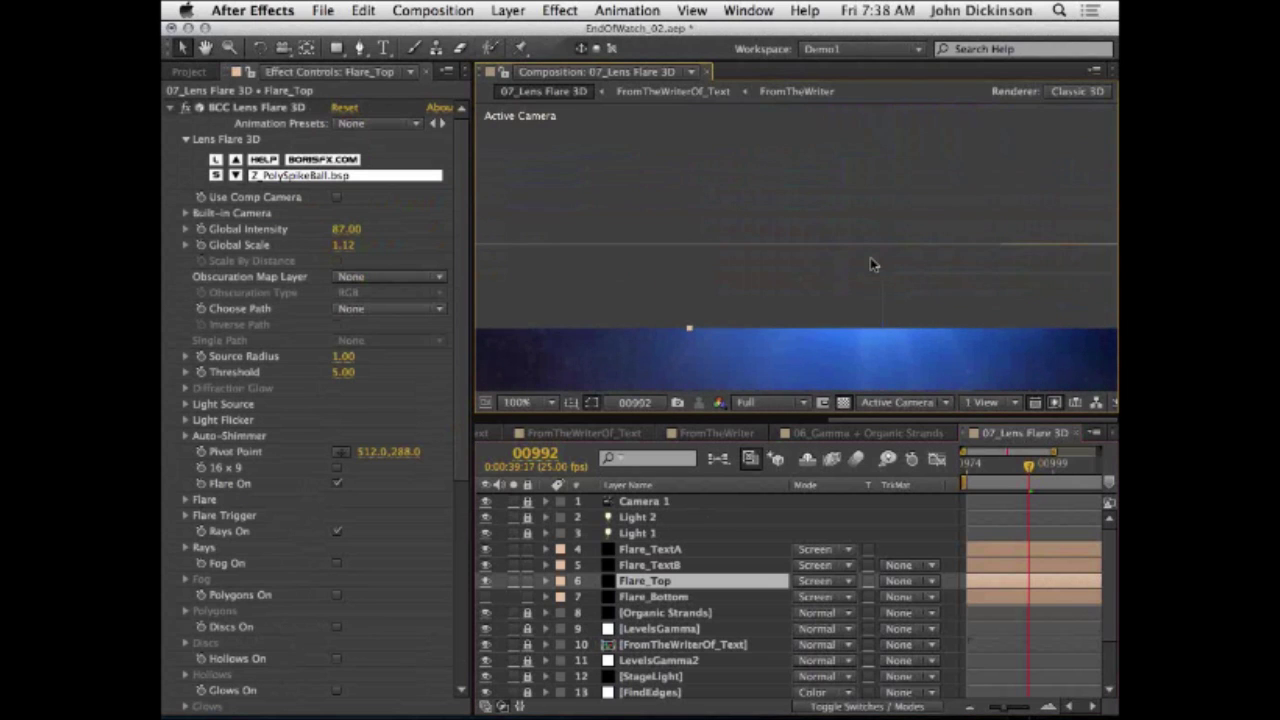
{"action": "scroll", "coordinate": [870, 264], "scroll_direction": "down", "scroll_amount": 2}
{"action": "left_click_drag", "start_coordinate": [893, 325], "coordinate": [873, 263]}
{"action": "scroll", "coordinate": [860, 241], "scroll_direction": "up", "scroll_amount": 2}
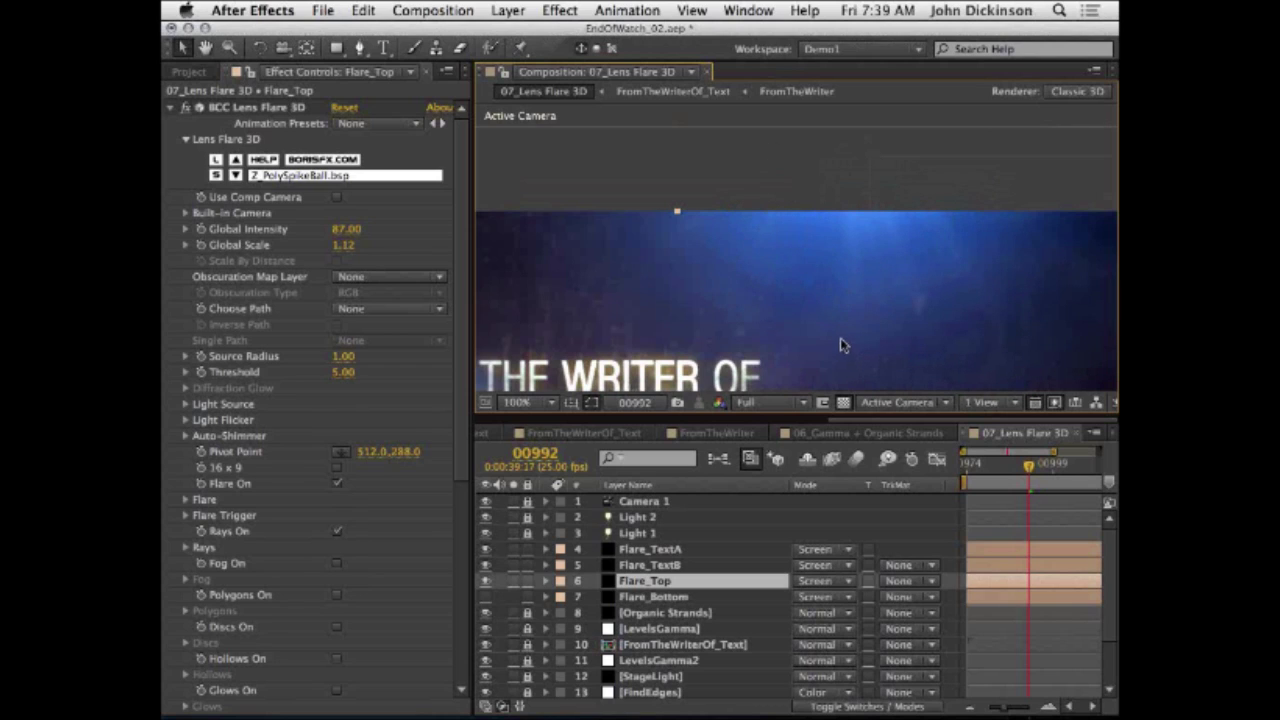
Step: Turn on the Flare_Bottom layer with the red lower edge of the composition in view
{"action": "key", "text": "h"}
{"action": "left_click_drag", "start_coordinate": [840, 345], "coordinate": [965, 40]}
{"action": "key", "text": "v"}
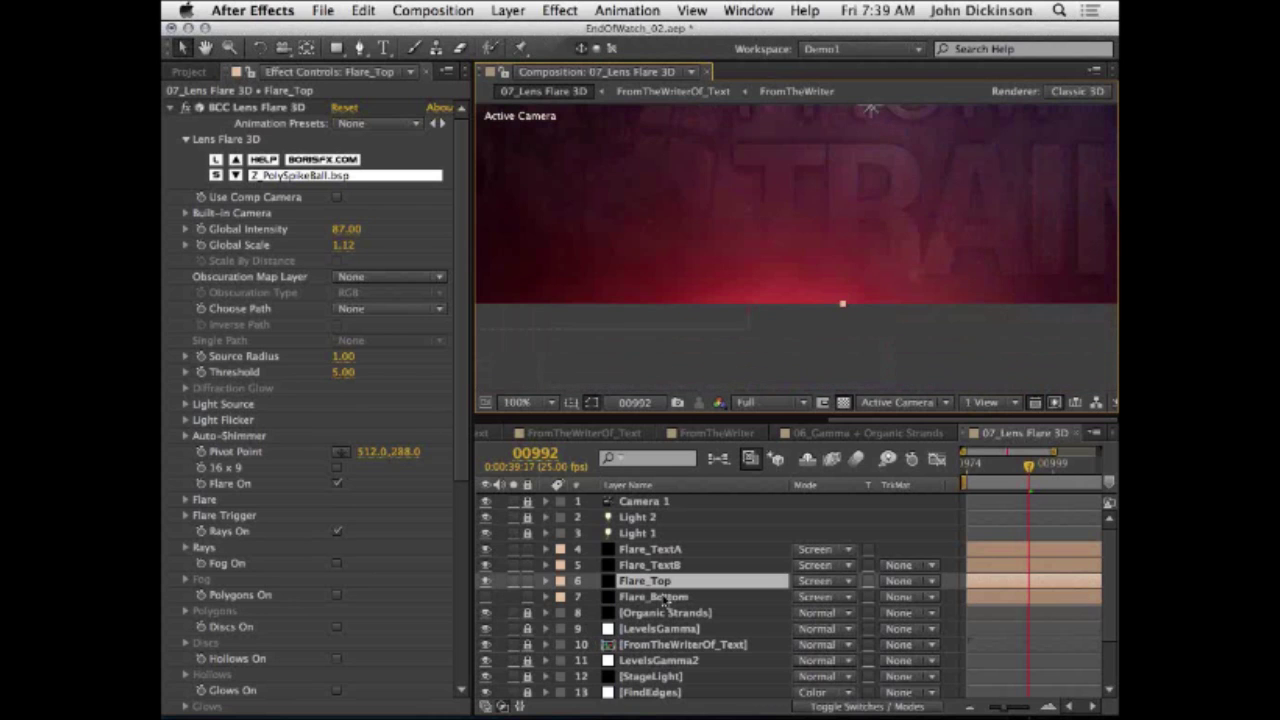
{"action": "left_click", "coordinate": [665, 597]}
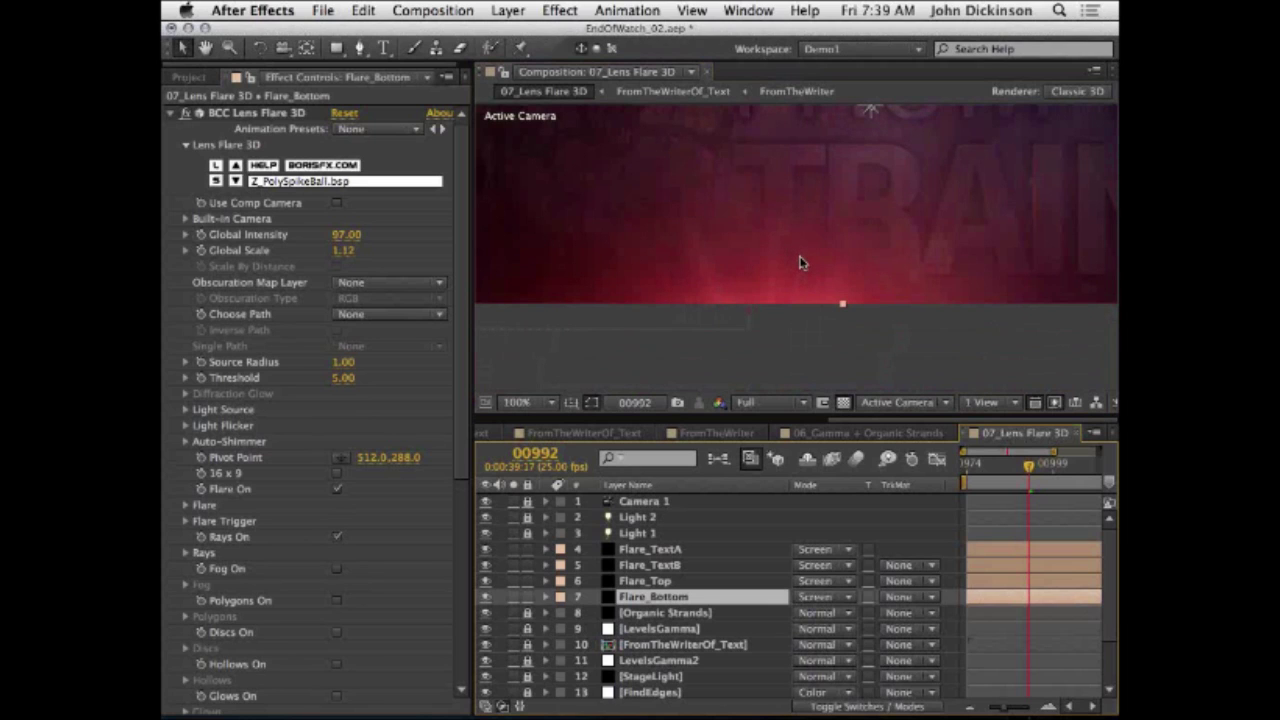
Step: Examine all four flares together with the composition view maximised, and restore the layout
{"action": "key", "text": "grave"}
{"action": "key", "text": "h"}
{"action": "left_click_drag", "start_coordinate": [826, 271], "coordinate": [794, 483]}
{"action": "key", "text": "v"}
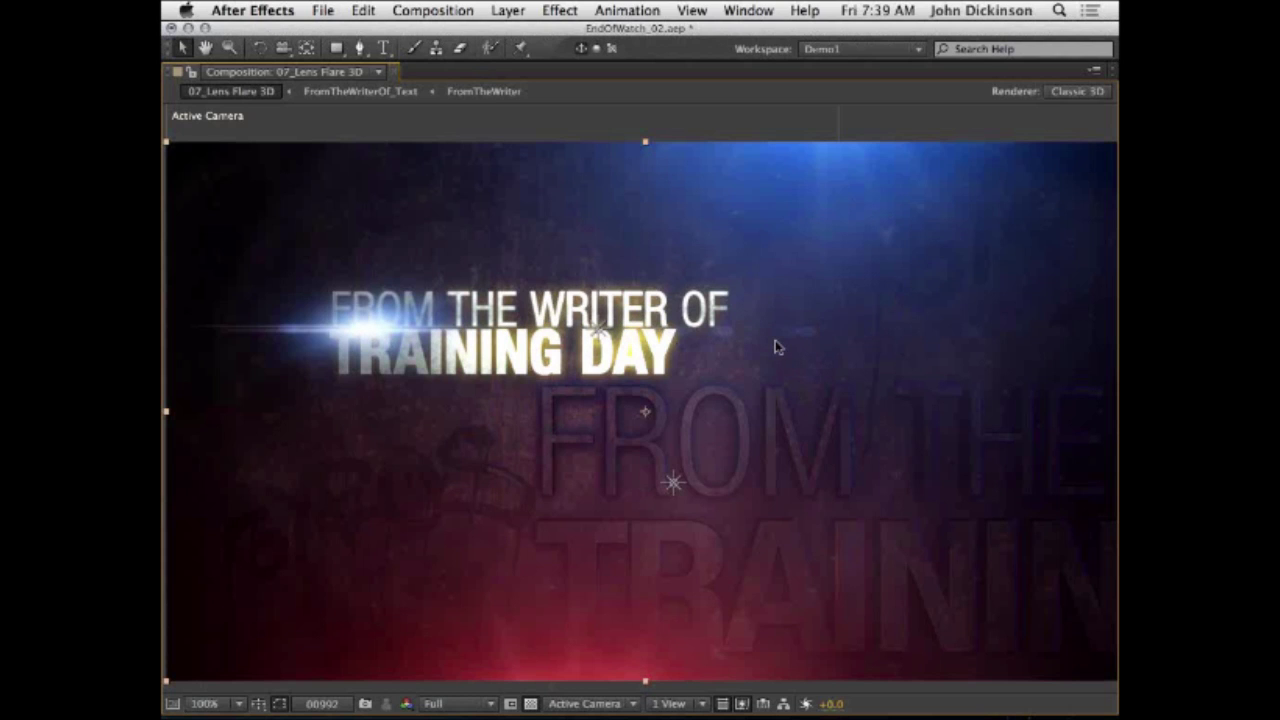
{"action": "key", "text": "grave"}
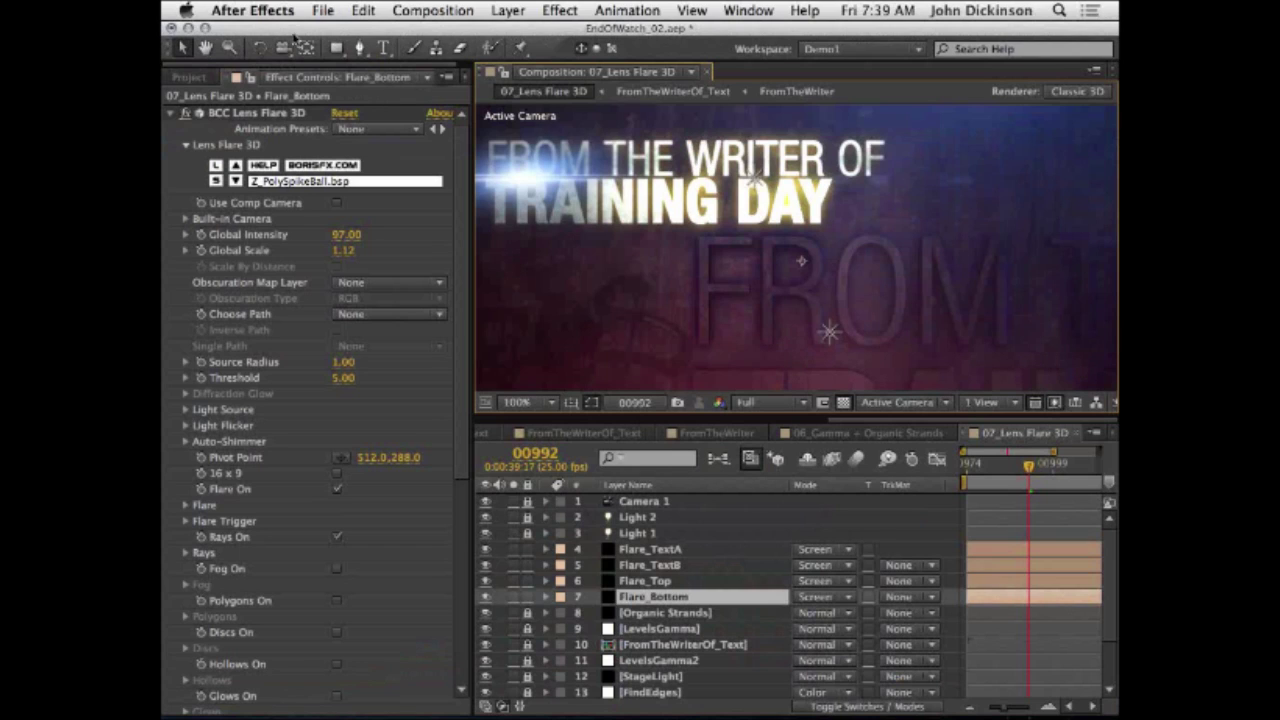
Step: Open the 08_Grunge composition and examine its grunge texture with the composition view maximised, and restore the layout
{"action": "left_click", "coordinate": [207, 78]}
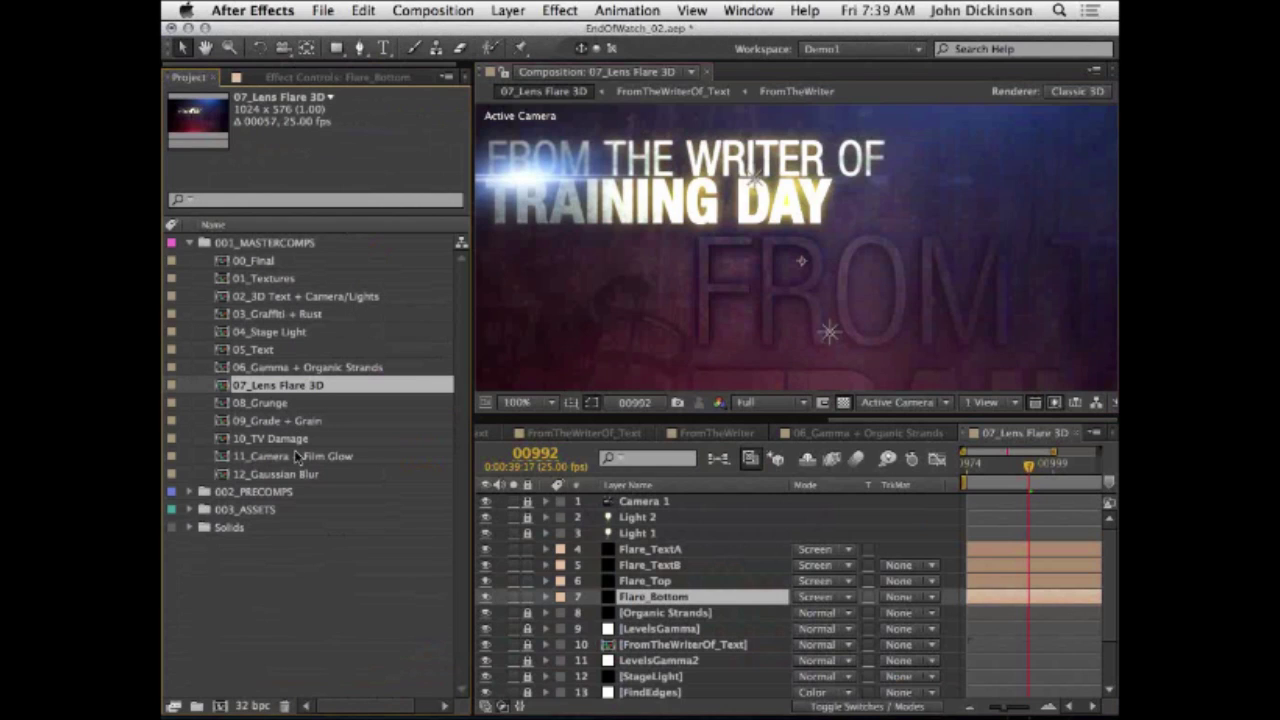
{"action": "left_click", "coordinate": [222, 403]}
{"action": "left_click_drag", "start_coordinate": [222, 403], "coordinate": [886, 308]}
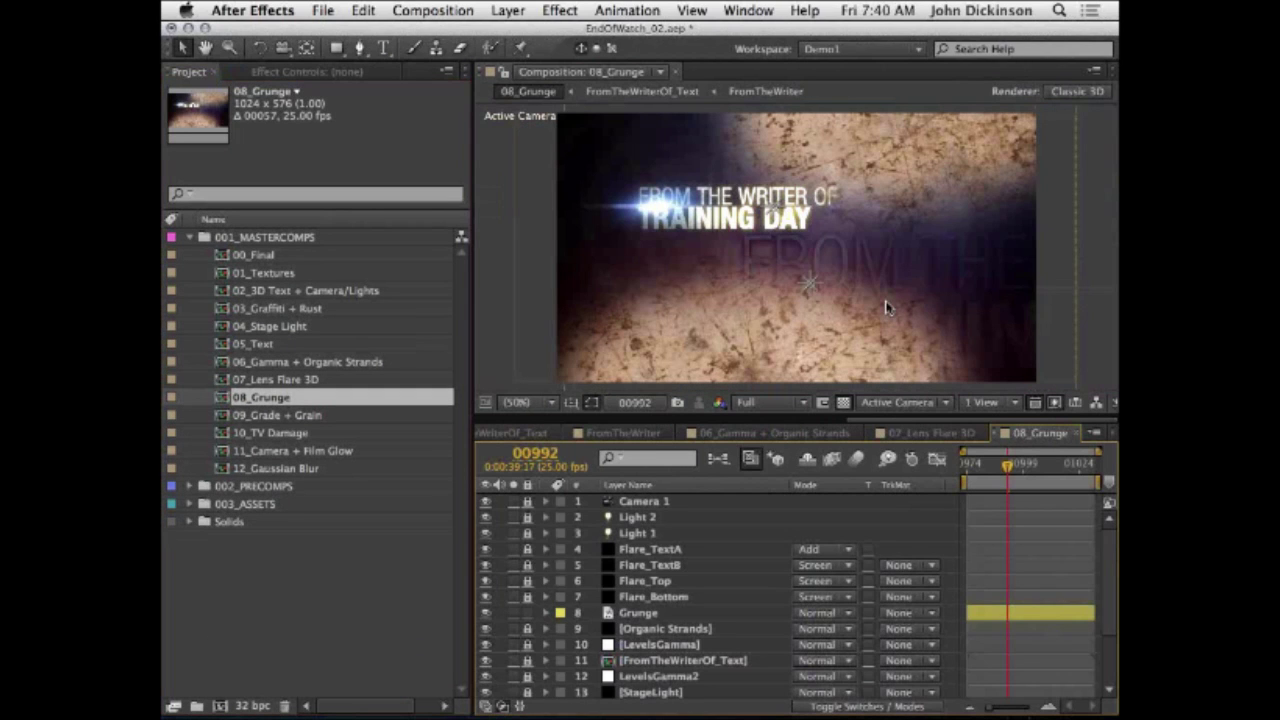
{"action": "key", "text": "grave"}
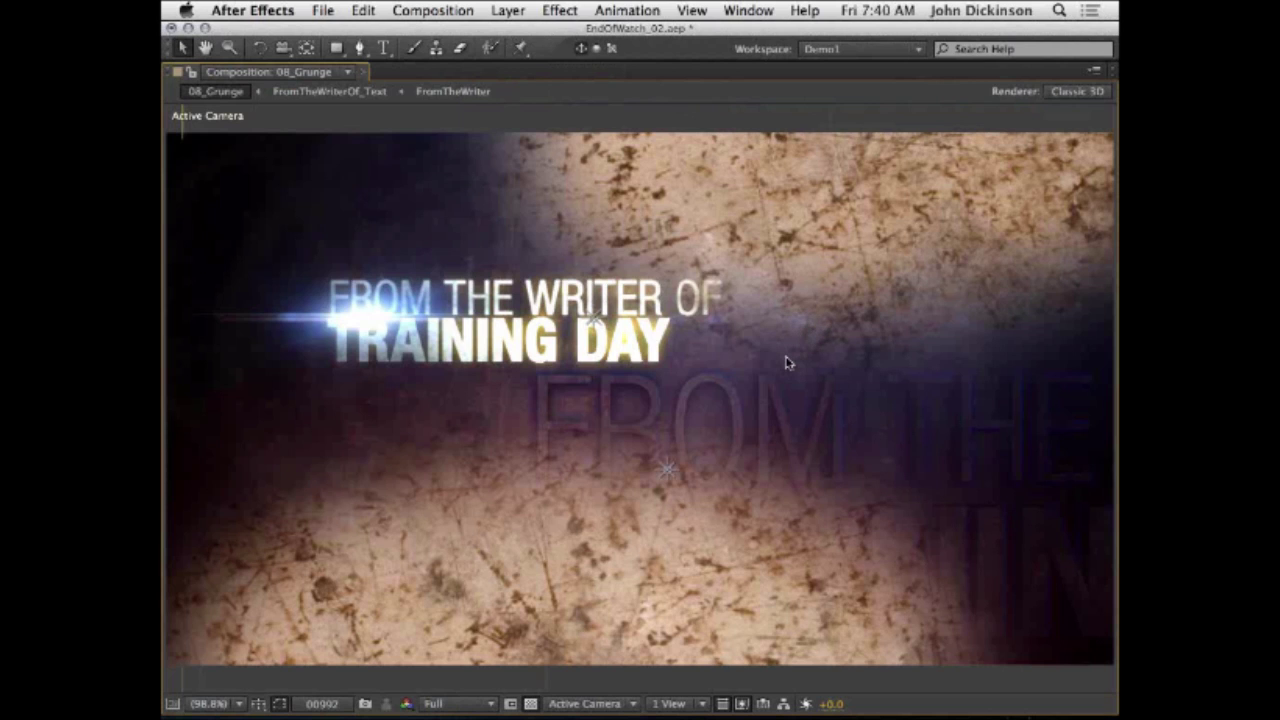
{"action": "key", "text": "grave"}
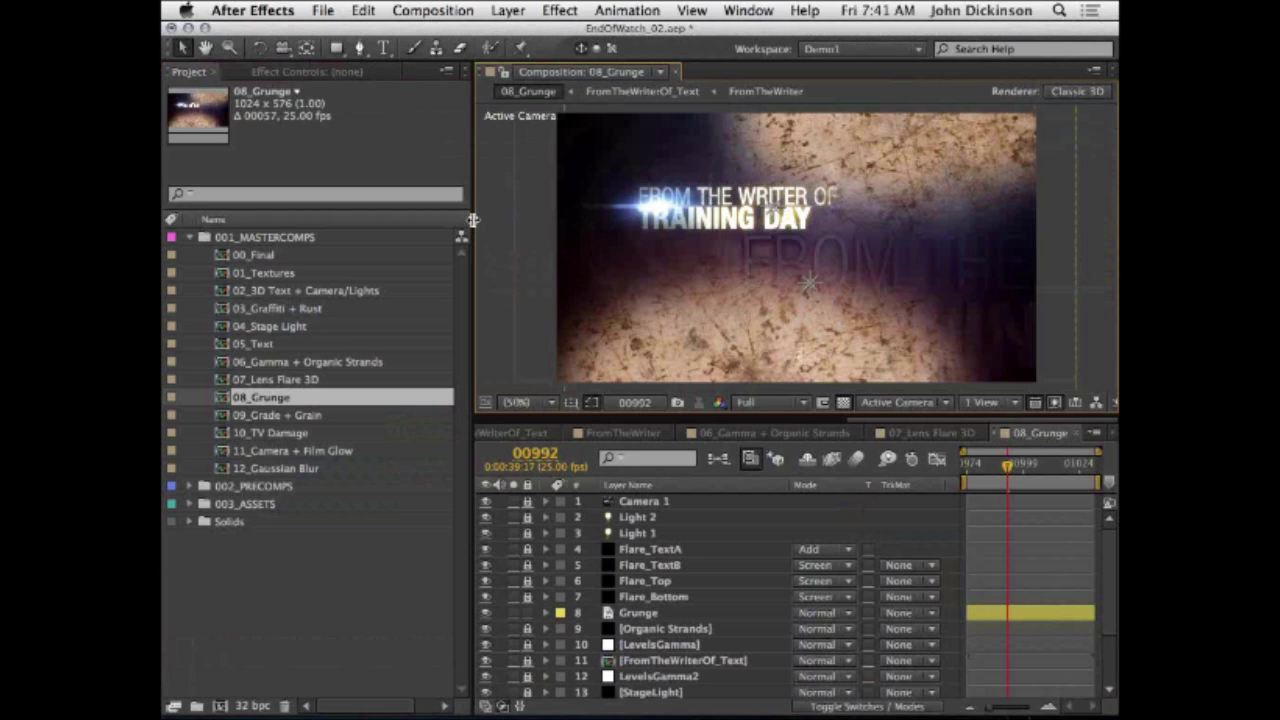
Step: Select the Grunge layer to examine its two elliptical masks, and reveal its Opacity property
{"action": "left_click_drag", "start_coordinate": [469, 218], "coordinate": [430, 229]}
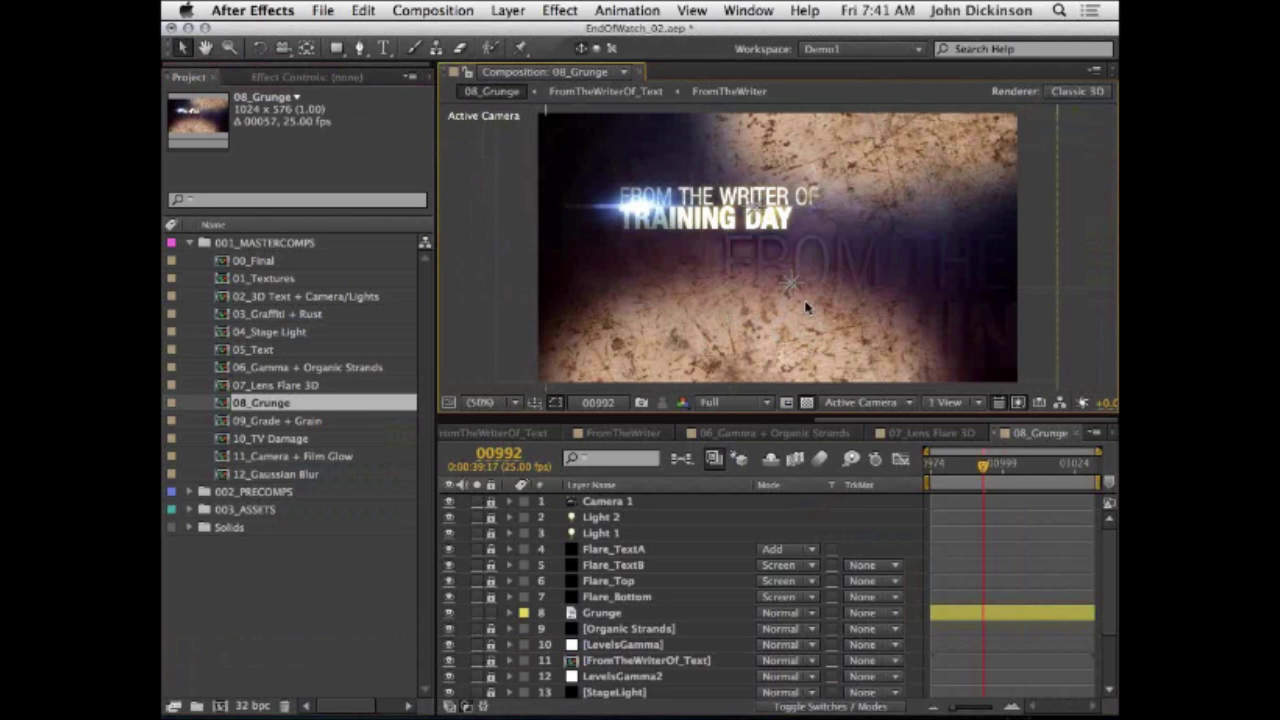
{"action": "left_click", "coordinate": [622, 612]}
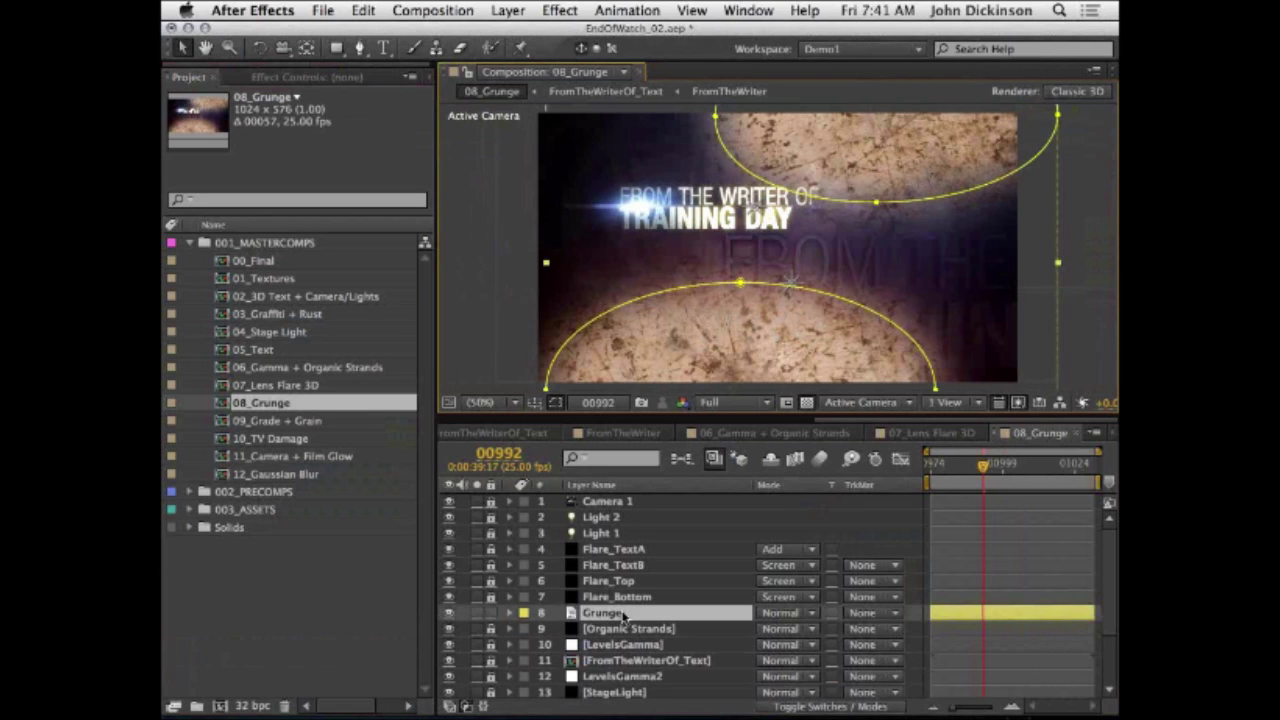
{"action": "left_click", "coordinate": [740, 338]}
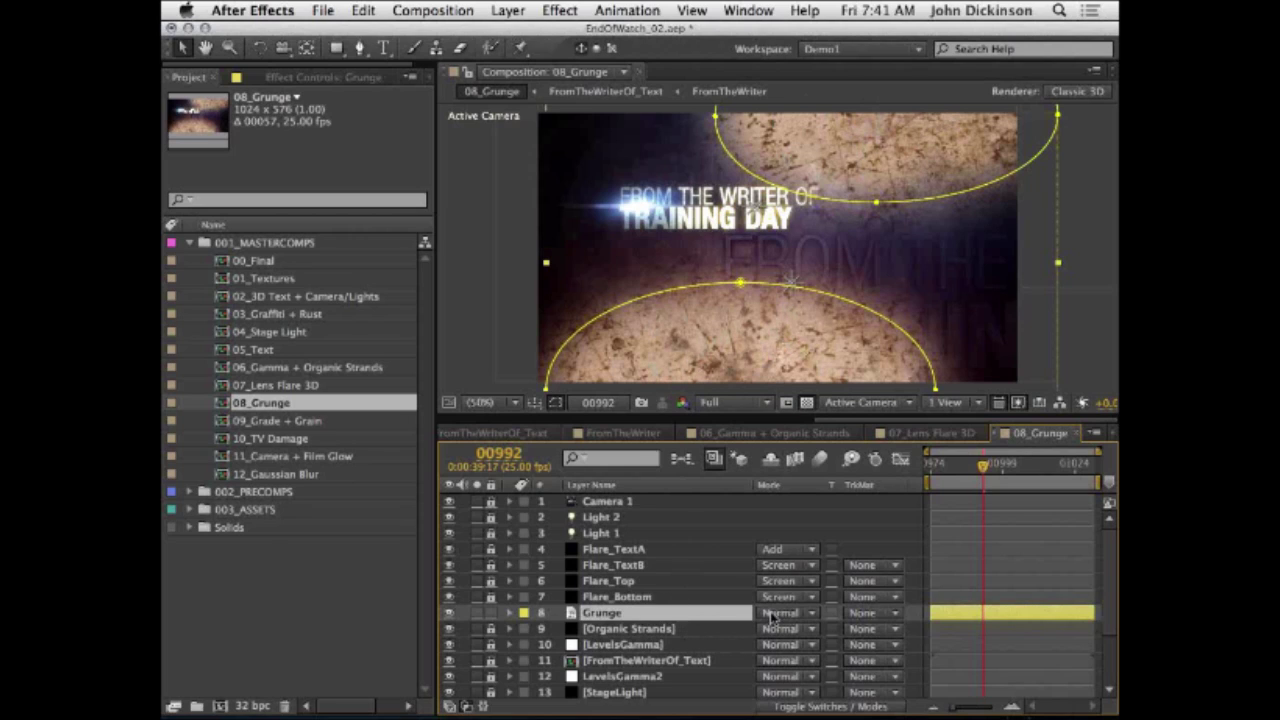
{"action": "key", "text": "t"}
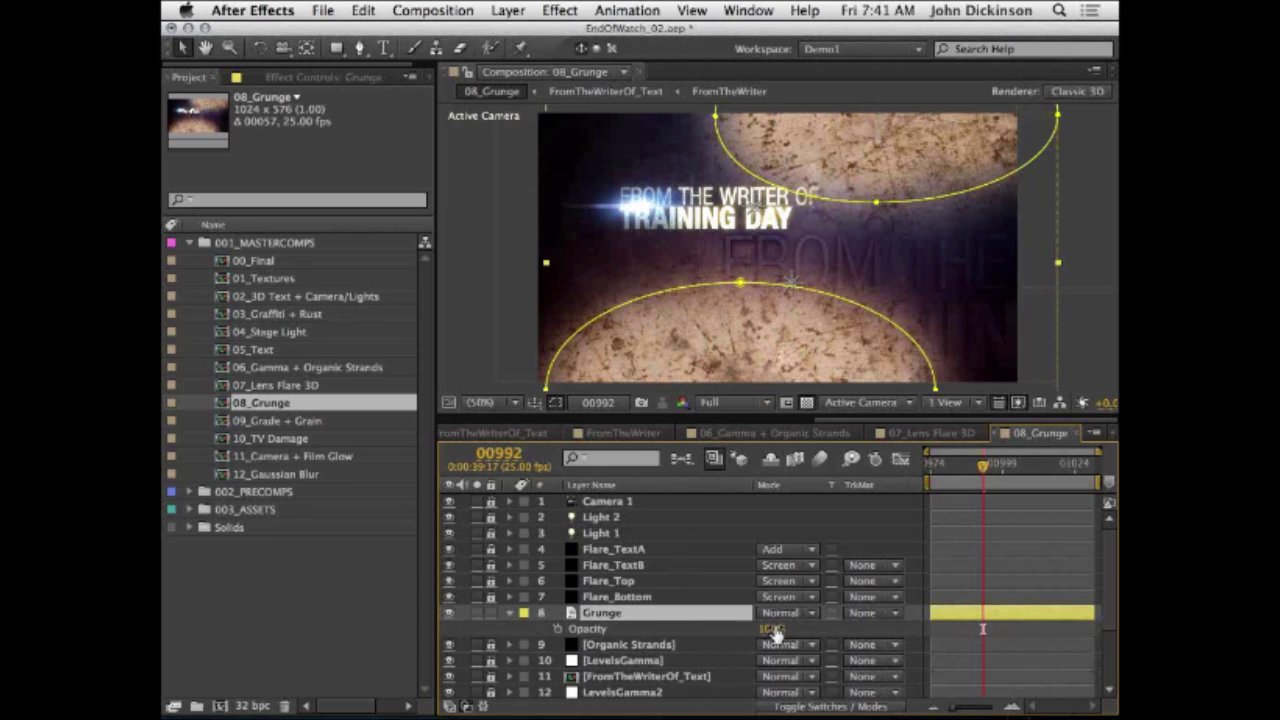
Step: Turn on the BCC Hue-Sat-Lightness and Levels effects of the Grunge layer
{"action": "left_click", "coordinate": [298, 78]}
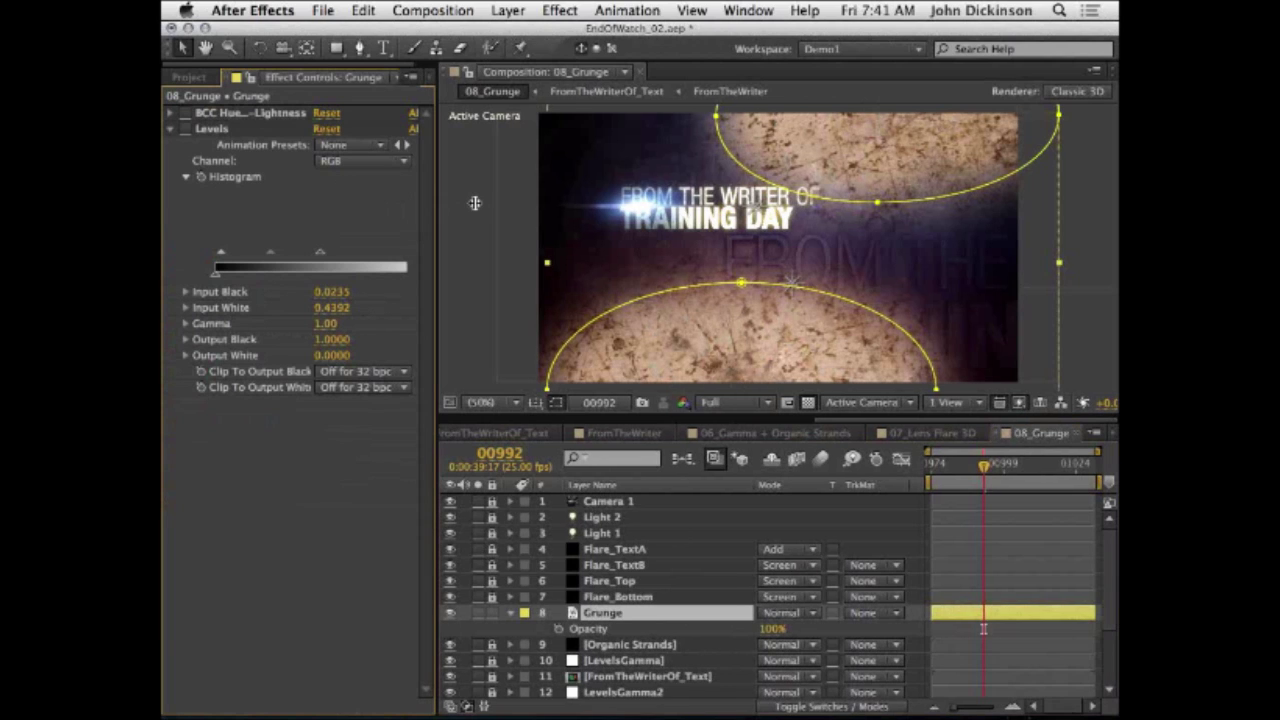
{"action": "left_click_drag", "start_coordinate": [475, 203], "coordinate": [530, 204]}
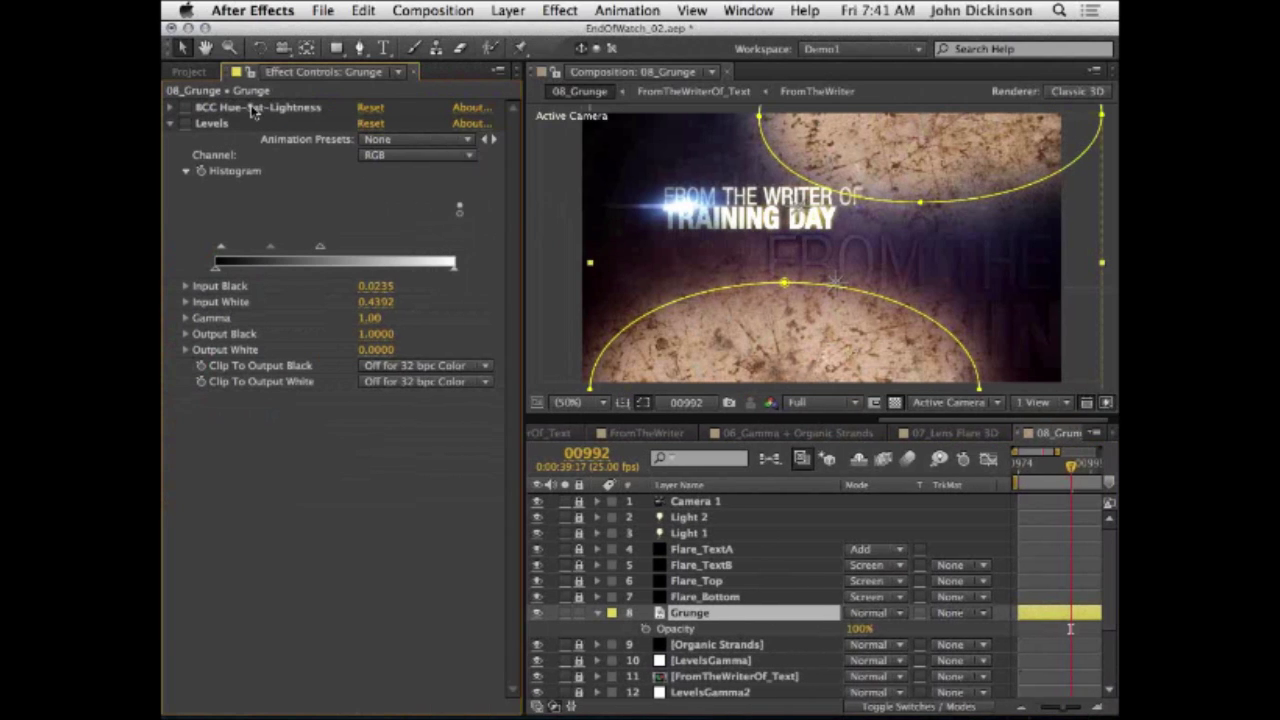
{"action": "left_click", "coordinate": [288, 108]}
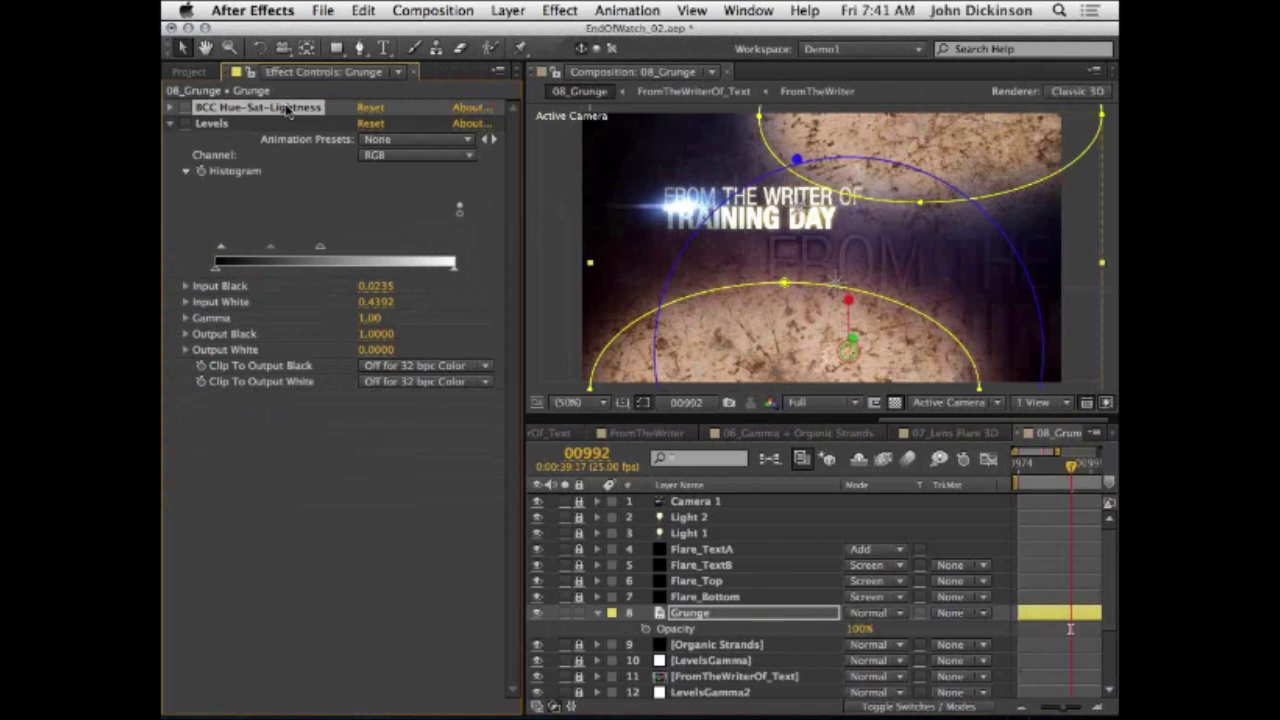
{"action": "left_click", "coordinate": [185, 108]}
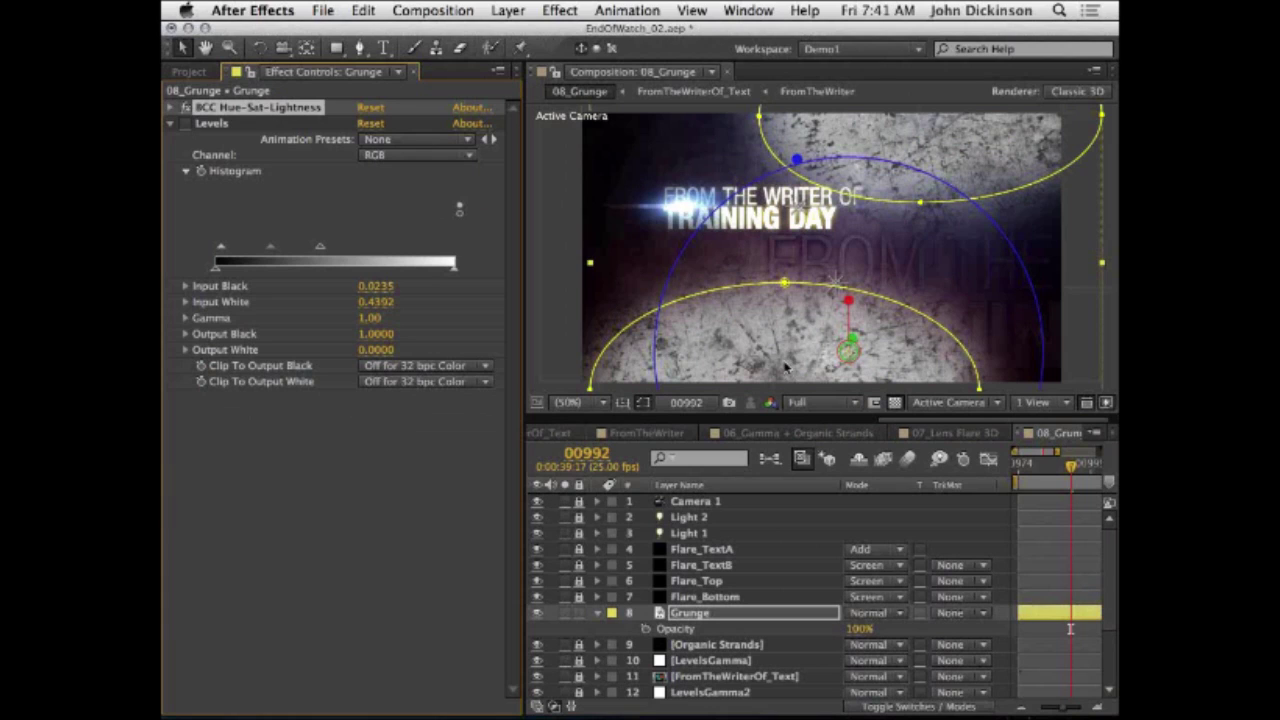
{"action": "key", "text": "space"}
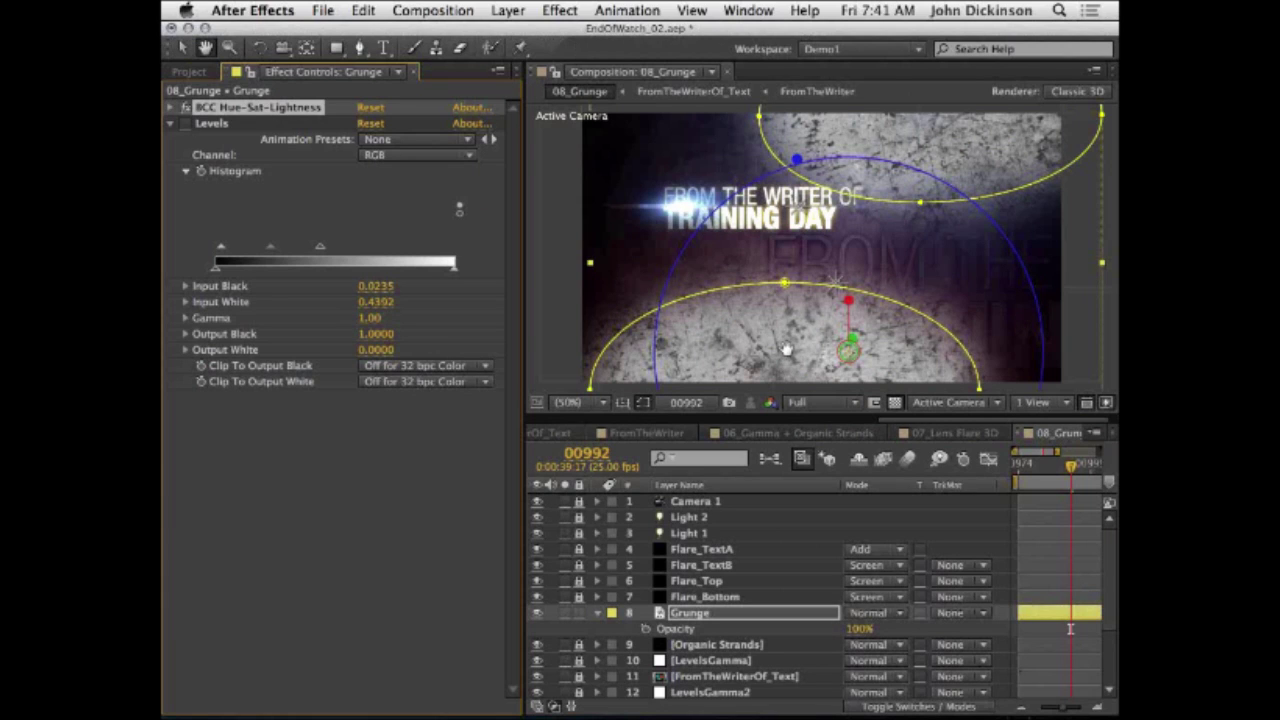
{"action": "left_click_drag", "start_coordinate": [787, 349], "coordinate": [787, 286]}
{"action": "left_click", "coordinate": [212, 124]}
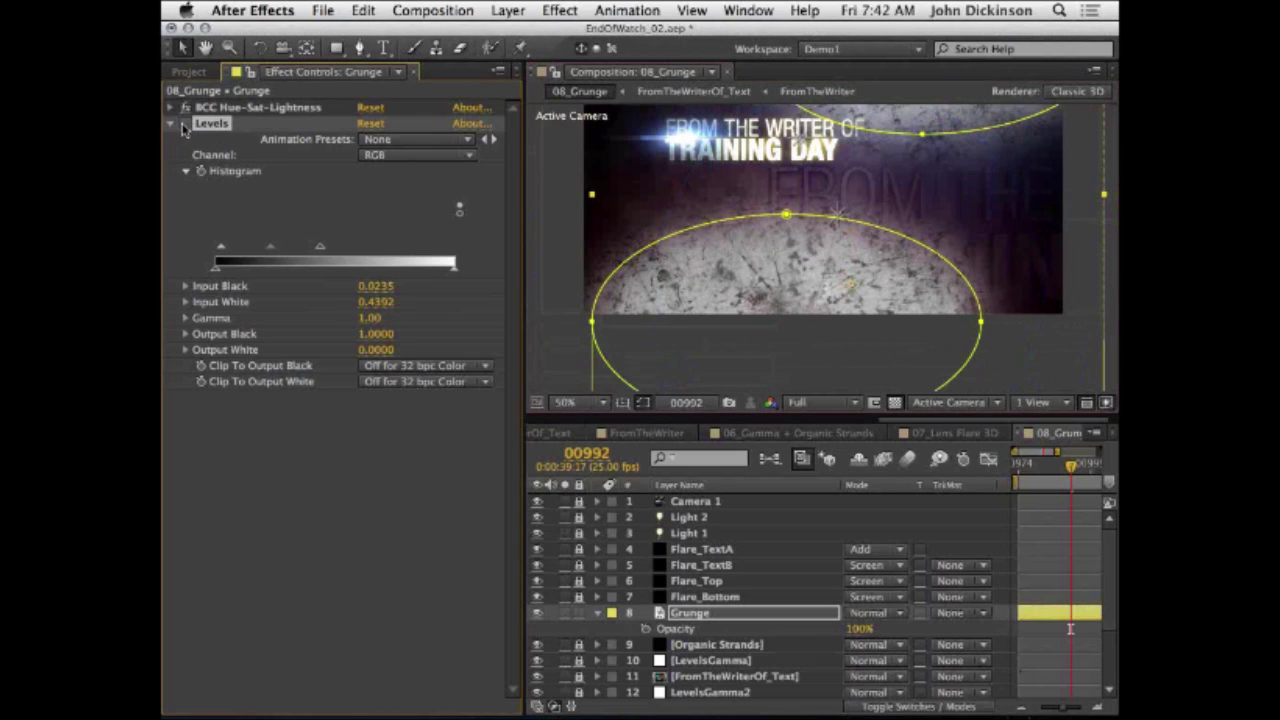
{"action": "left_click", "coordinate": [185, 123]}
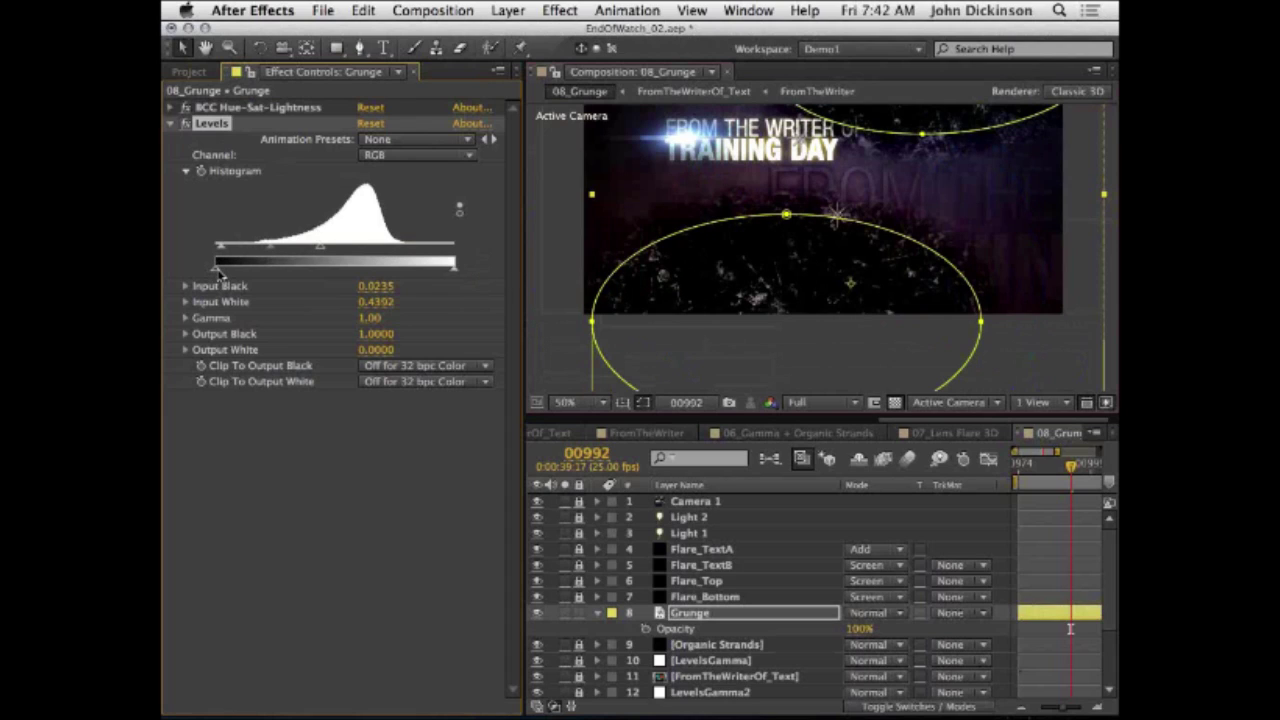
Step: Set the Levels output black to 0, try output white 1.0 and input white 0.3922, and undo the last two changes
{"action": "mouse_move", "coordinate": [218, 273]}
{"action": "left_mouse_down"}
{"action": "mouse_move", "coordinate": [463, 277]}
{"action": "mouse_move", "coordinate": [203, 278]}
{"action": "left_mouse_up"}
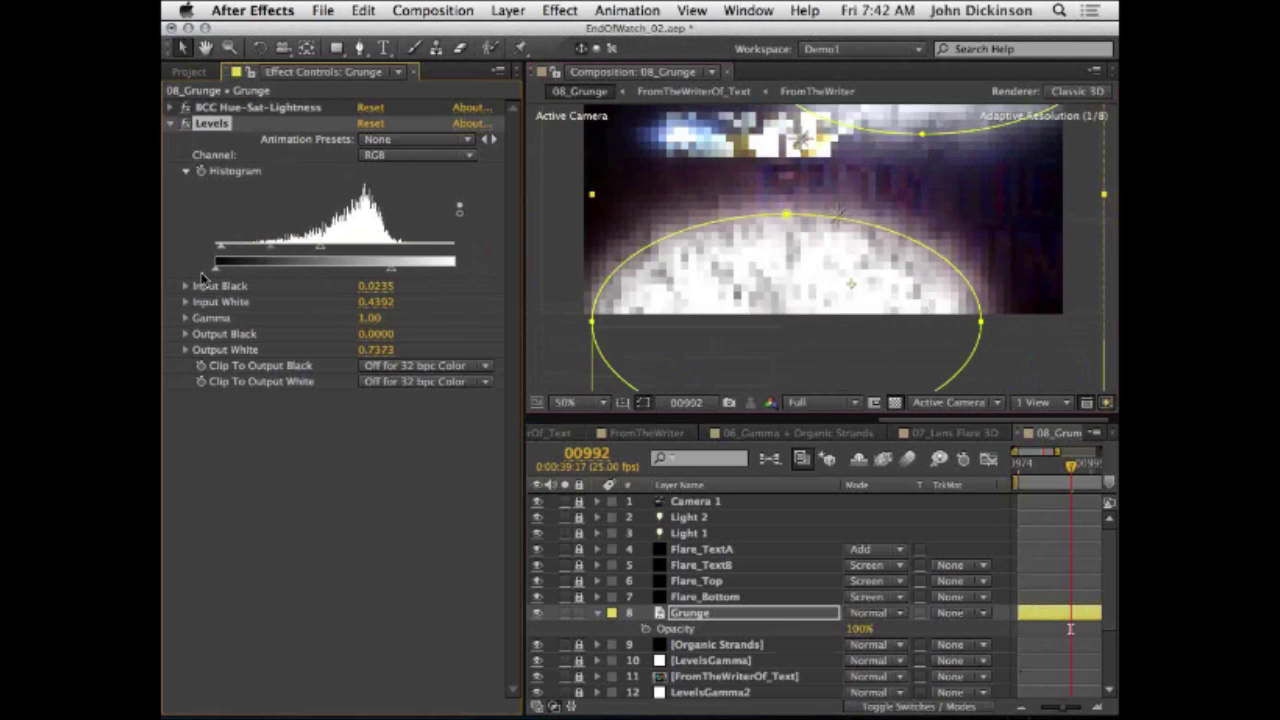
{"action": "left_click_drag", "start_coordinate": [390, 268], "coordinate": [456, 270]}
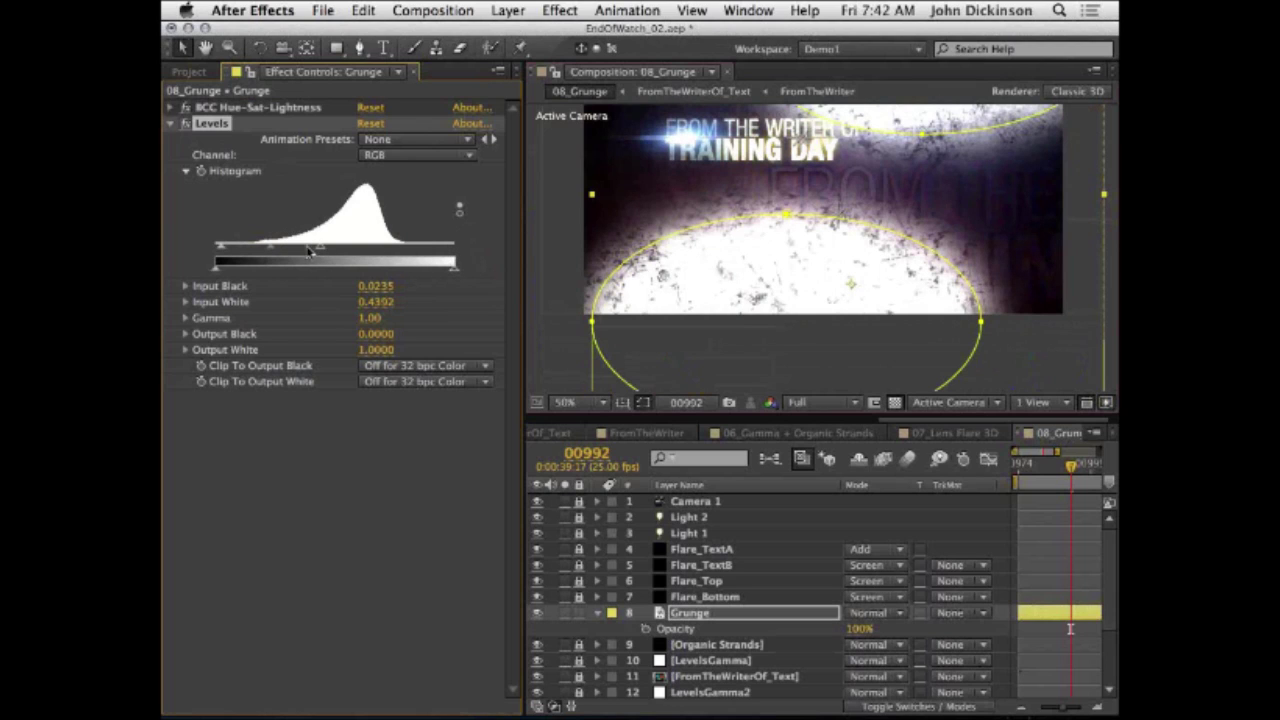
{"action": "mouse_move", "coordinate": [318, 246]}
{"action": "left_mouse_down"}
{"action": "mouse_move", "coordinate": [396, 250]}
{"action": "mouse_move", "coordinate": [310, 250]}
{"action": "left_mouse_up"}
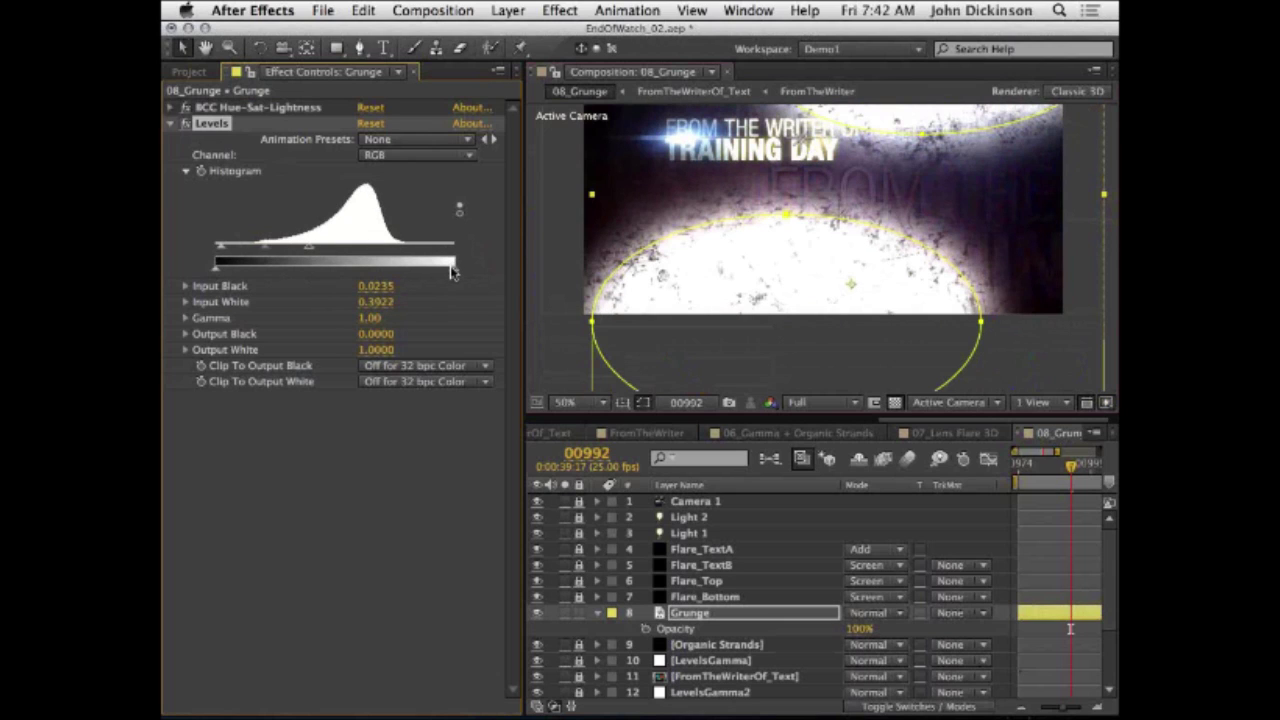
{"action": "key", "text": "super+z"}
{"action": "key", "text": "super+z"}
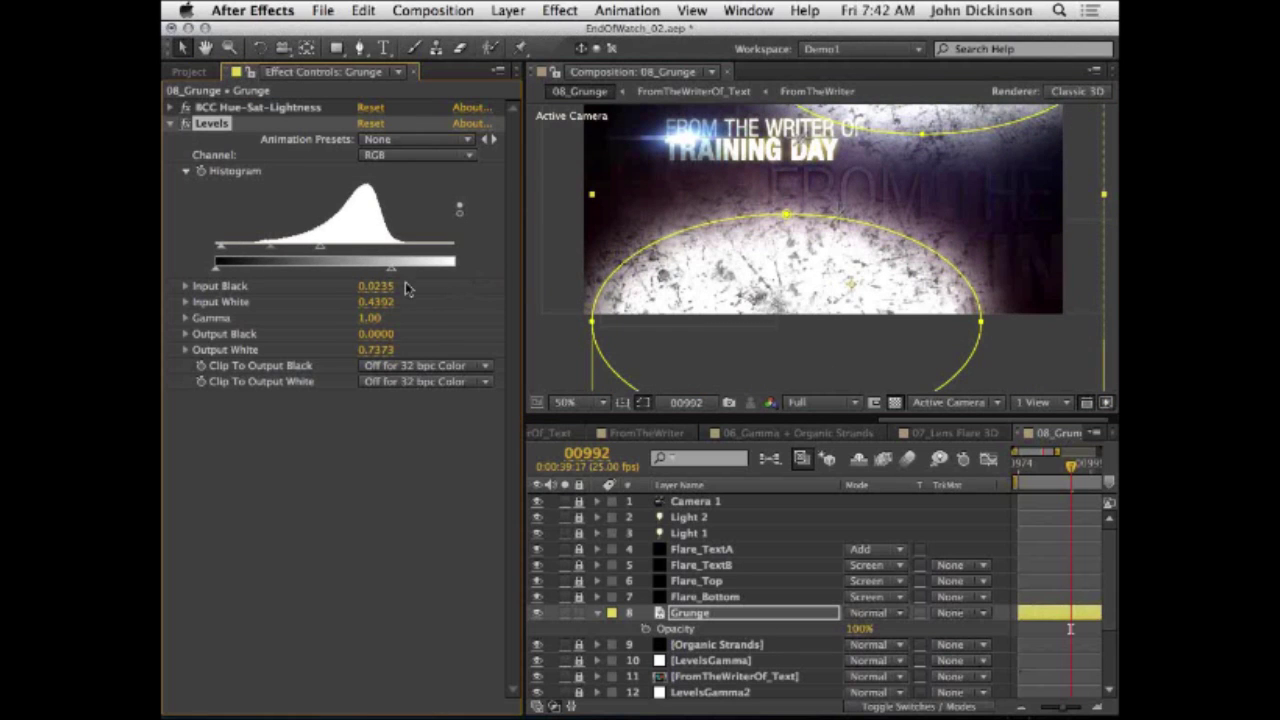
Step: Set the Levels output white to 0.5329 and the Grunge layer's opacity to 3%
{"action": "left_click_drag", "start_coordinate": [396, 270], "coordinate": [344, 273]}
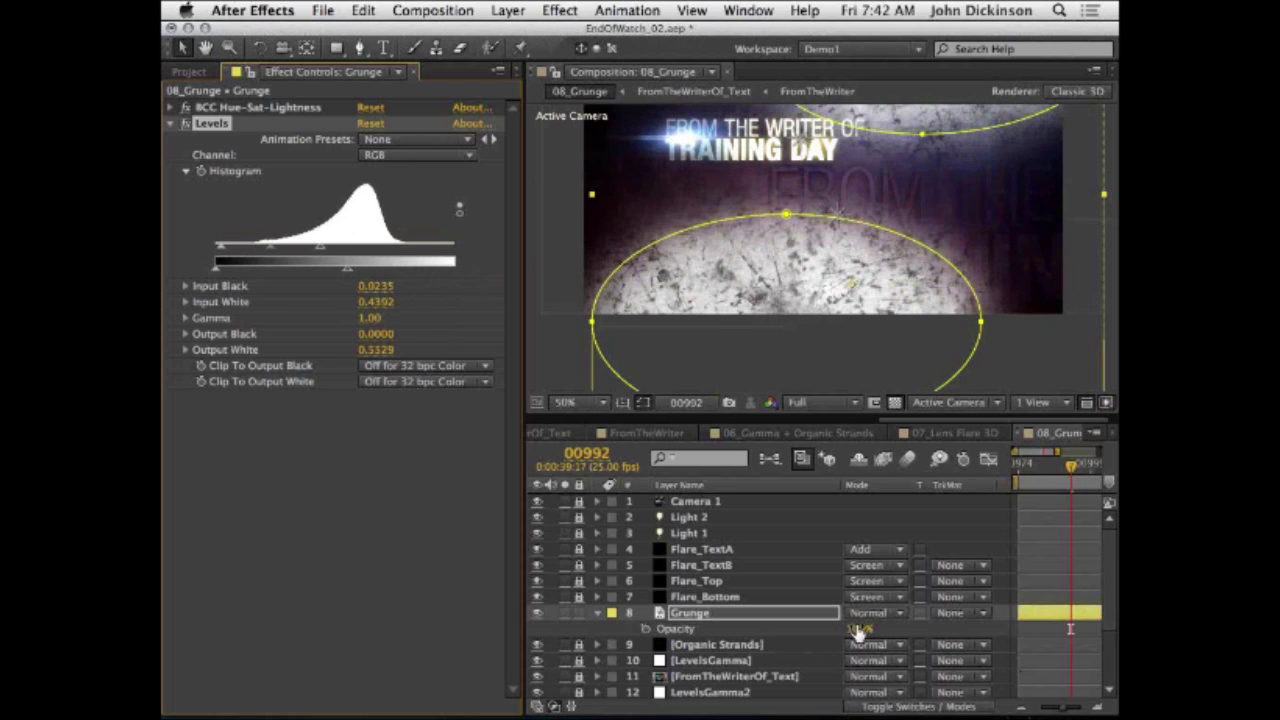
{"action": "type", "text": "0"}
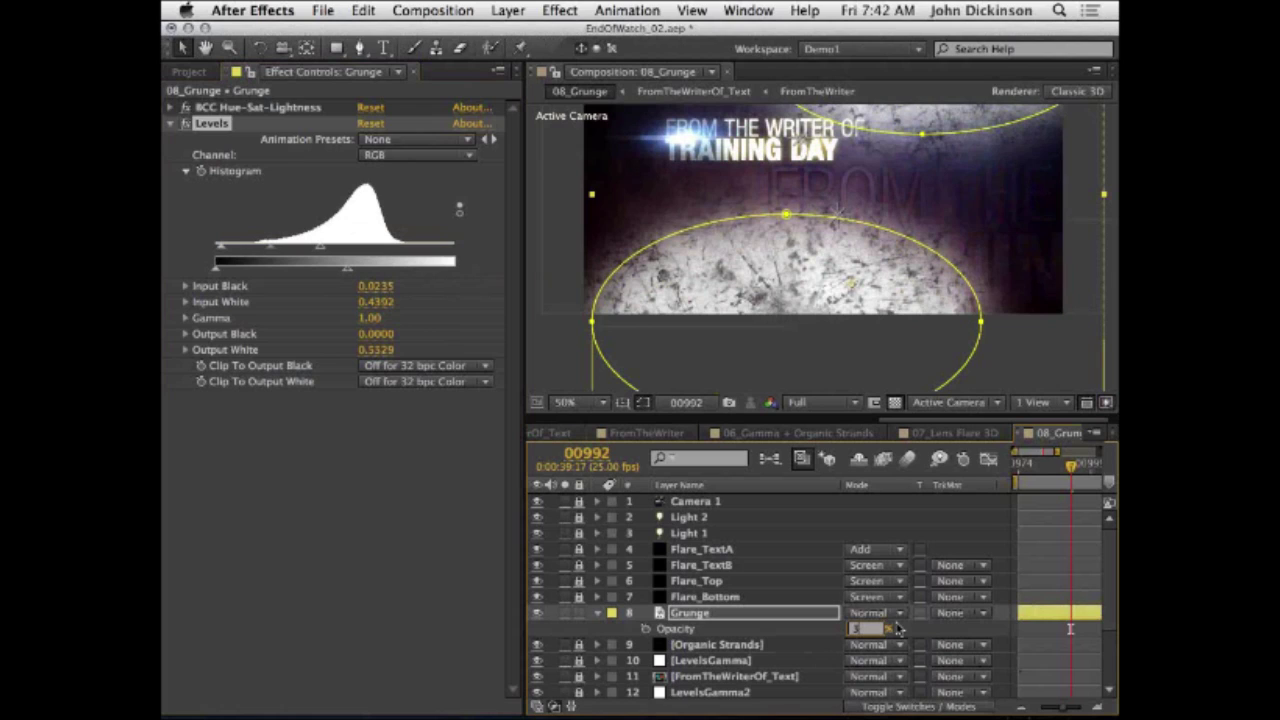
{"action": "key", "text": "Return"}
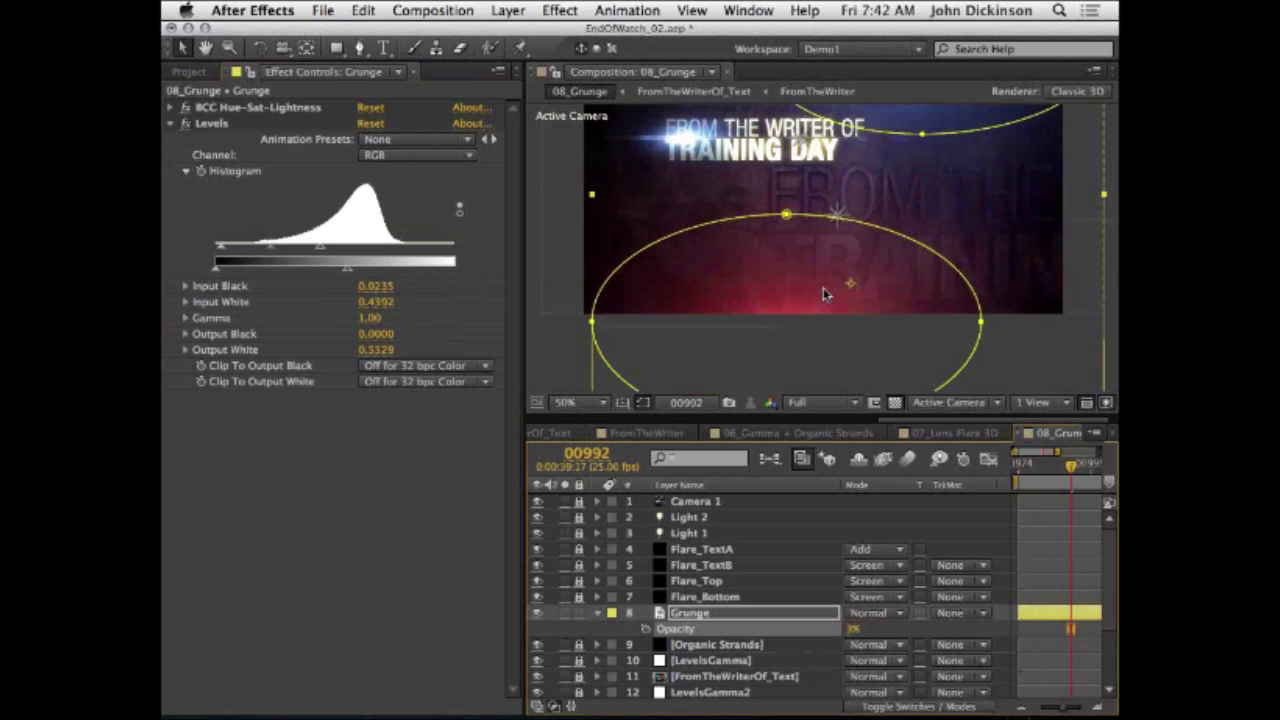
{"action": "scroll", "coordinate": [823, 287], "scroll_direction": "up", "scroll_amount": 2}
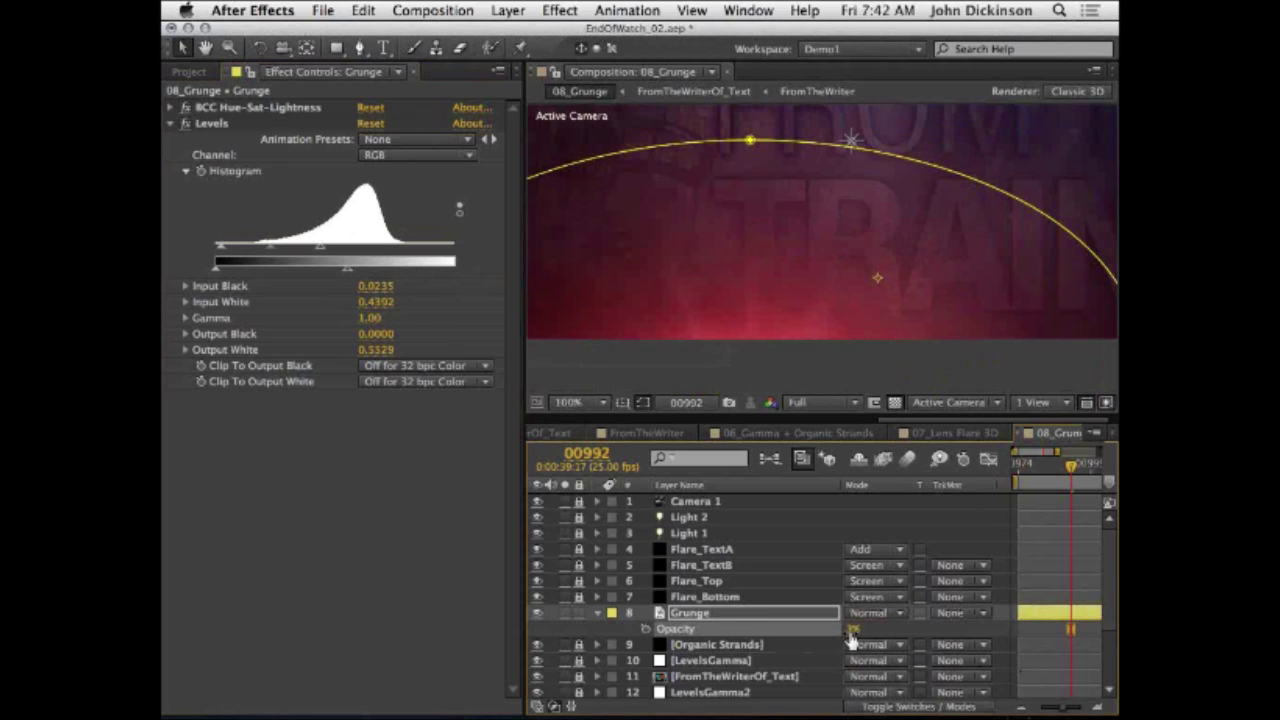
Step: Raise the Grunge layer's opacity to 100% and invert its Levels output with output black 1.0 and output white 0.1490
{"action": "left_click_drag", "start_coordinate": [852, 628], "coordinate": [870, 628]}
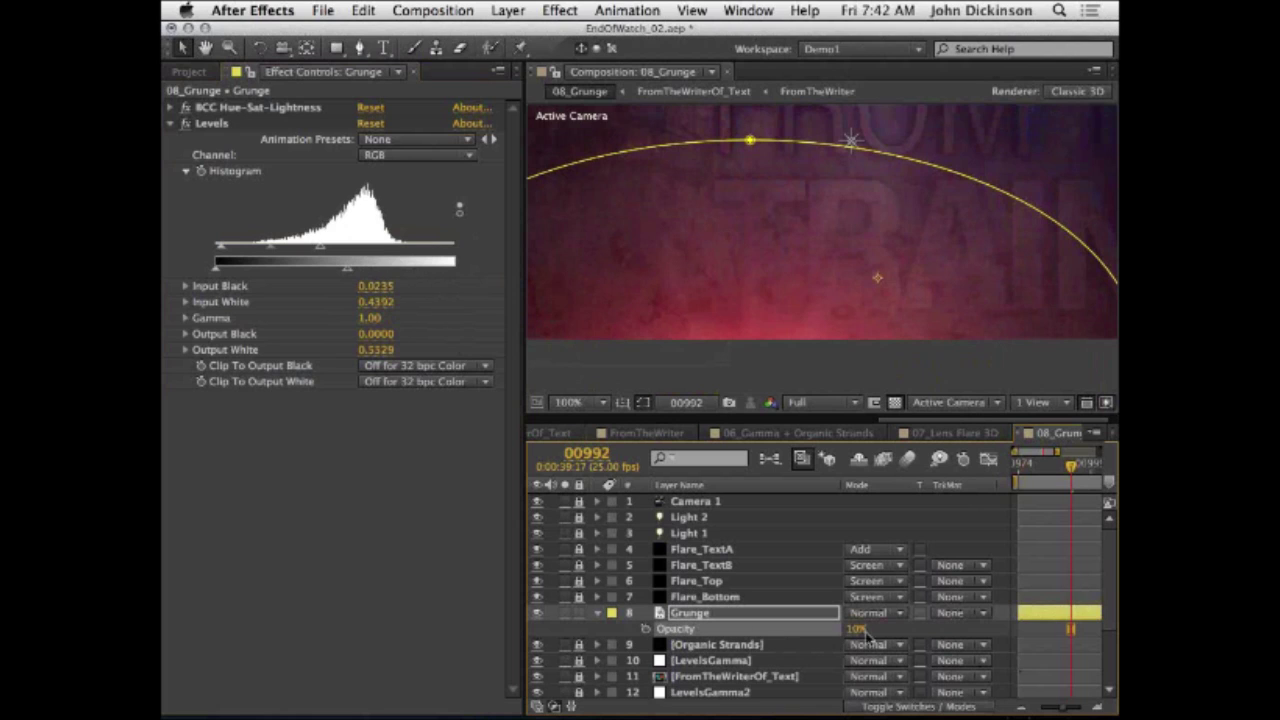
{"action": "left_click_drag", "start_coordinate": [856, 629], "coordinate": [950, 629]}
{"action": "left_click_drag", "start_coordinate": [218, 268], "coordinate": [268, 268]}
{"action": "left_click_drag", "start_coordinate": [428, 273], "coordinate": [457, 271]}
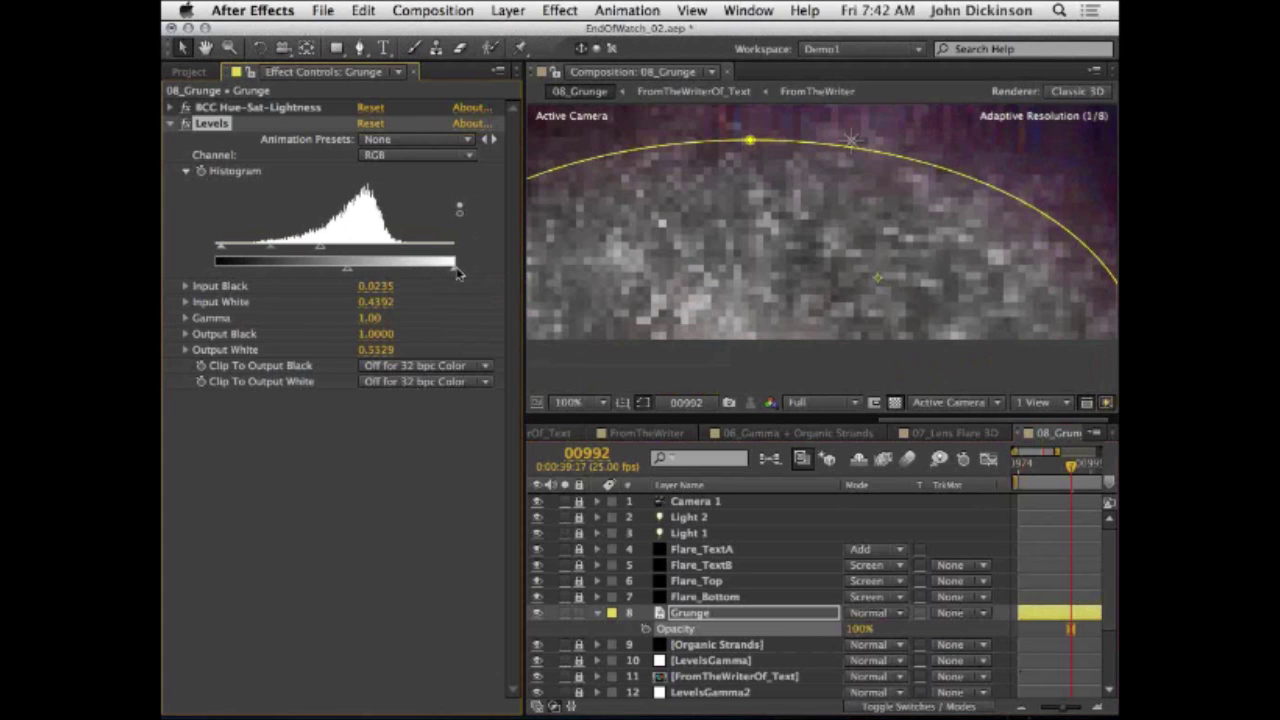
{"action": "left_click_drag", "start_coordinate": [348, 271], "coordinate": [220, 273]}
{"action": "mouse_move", "coordinate": [447, 273]}
{"action": "left_mouse_down"}
{"action": "mouse_move", "coordinate": [420, 274]}
{"action": "mouse_move", "coordinate": [467, 271]}
{"action": "left_mouse_up"}
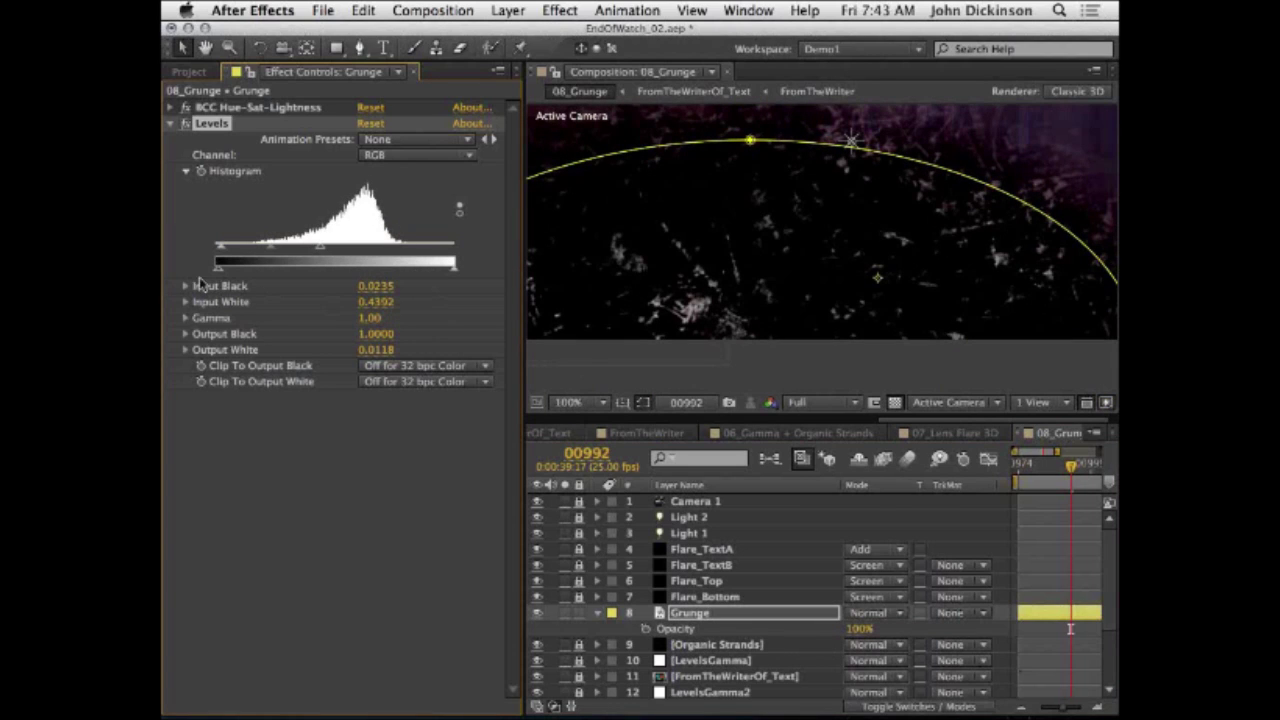
{"action": "left_click_drag", "start_coordinate": [218, 268], "coordinate": [251, 277]}
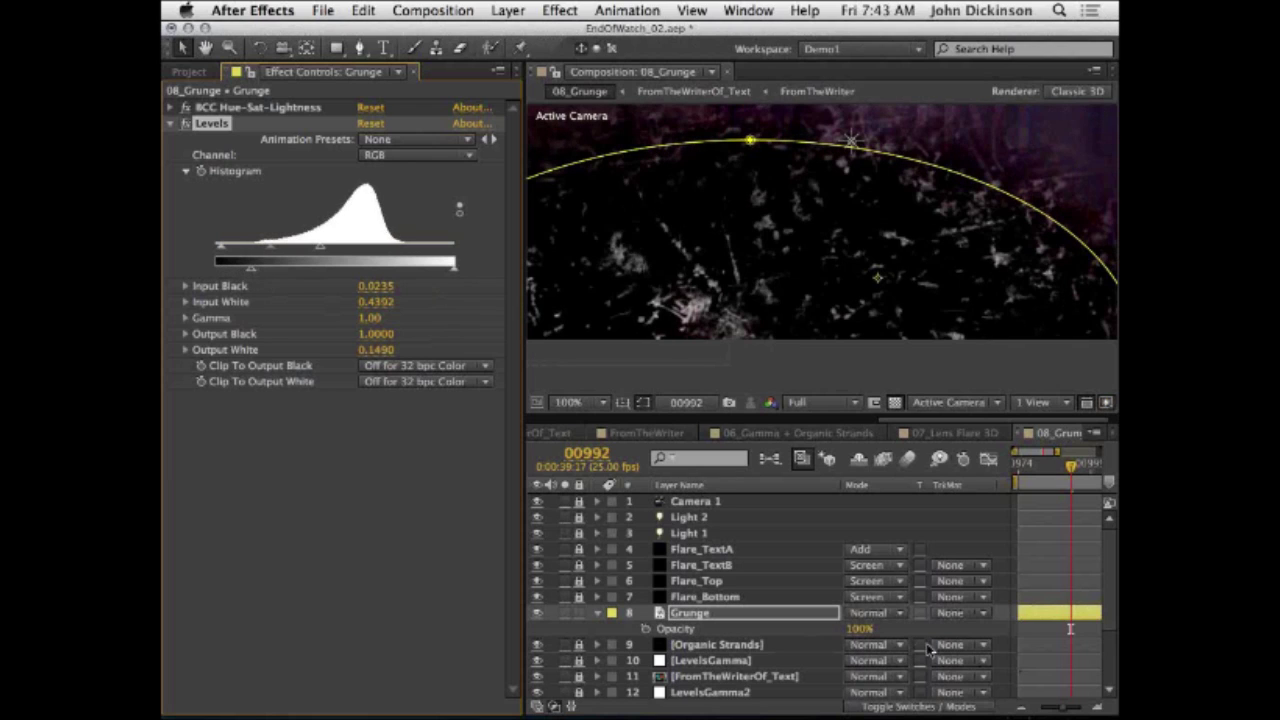
Step: Set the Grunge layer's opacity to 3% and inspect the texture over the red lower and blue upper areas
{"action": "left_click", "coordinate": [860, 628]}
{"action": "type", "text": "0"}
{"action": "key", "text": "Return"}
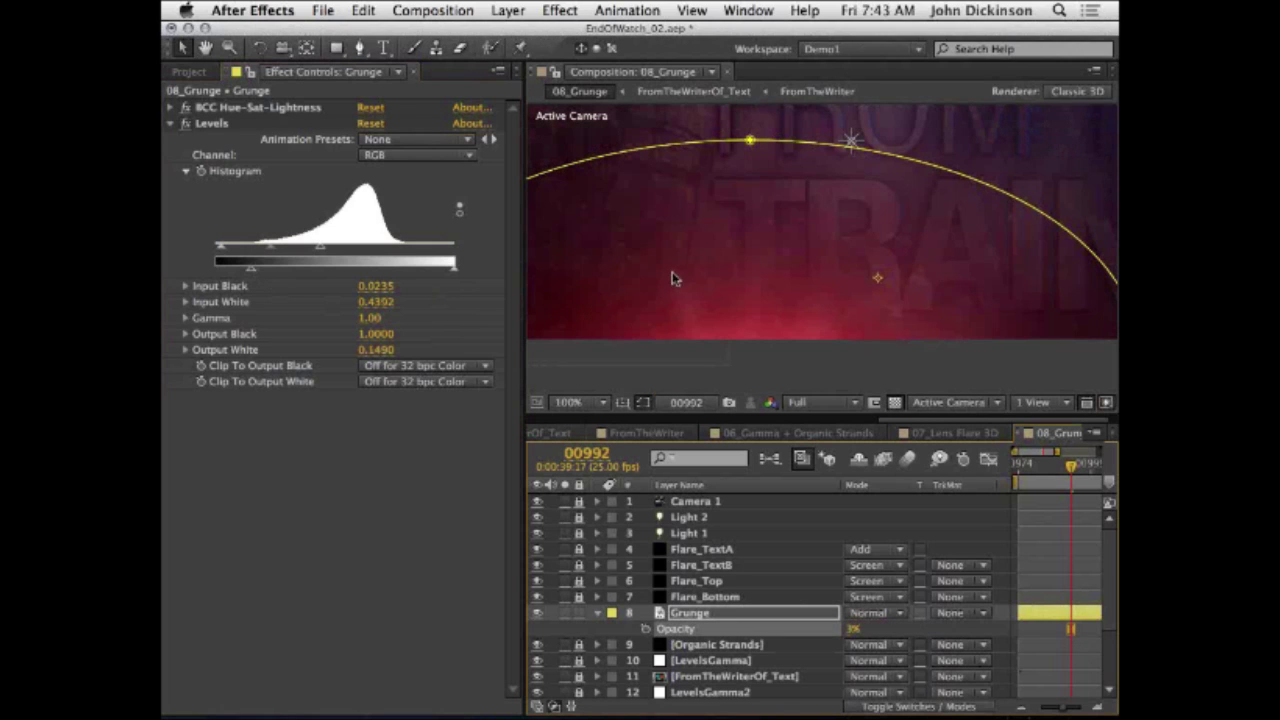
{"action": "scroll", "coordinate": [676, 285], "scroll_direction": "up", "scroll_amount": 1}
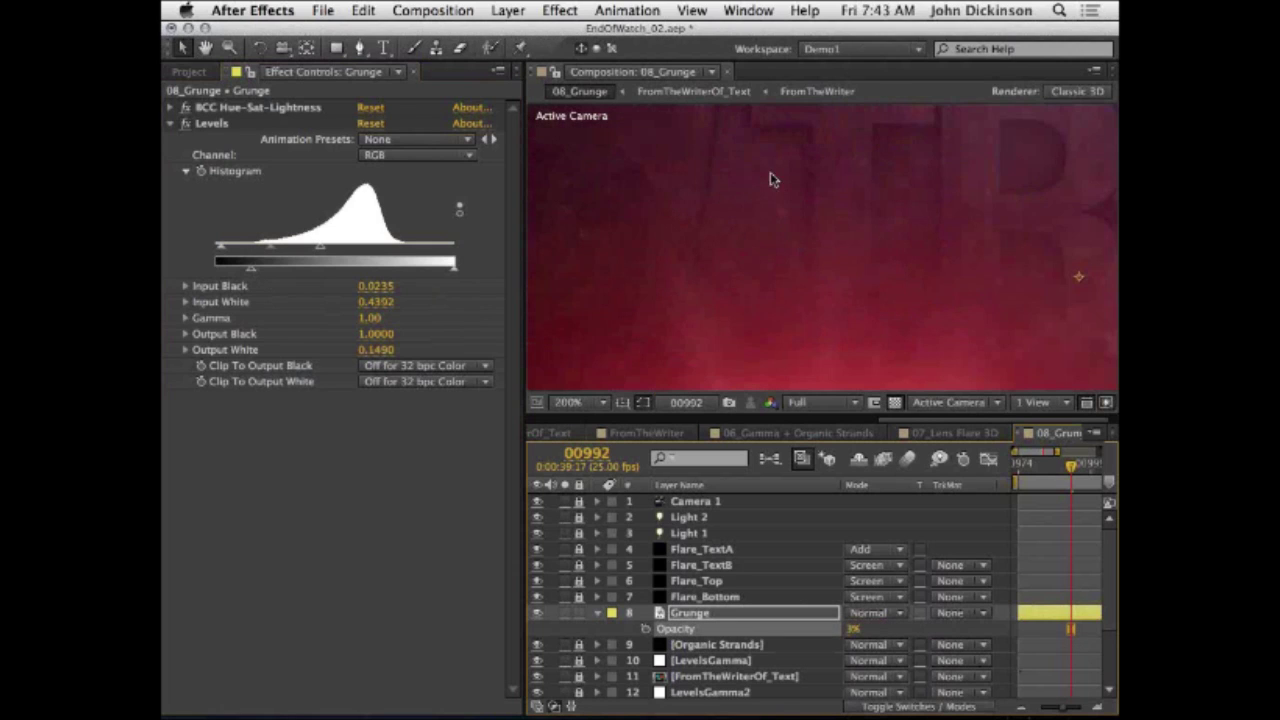
{"action": "scroll", "coordinate": [880, 280], "scroll_direction": "down", "scroll_amount": 1}
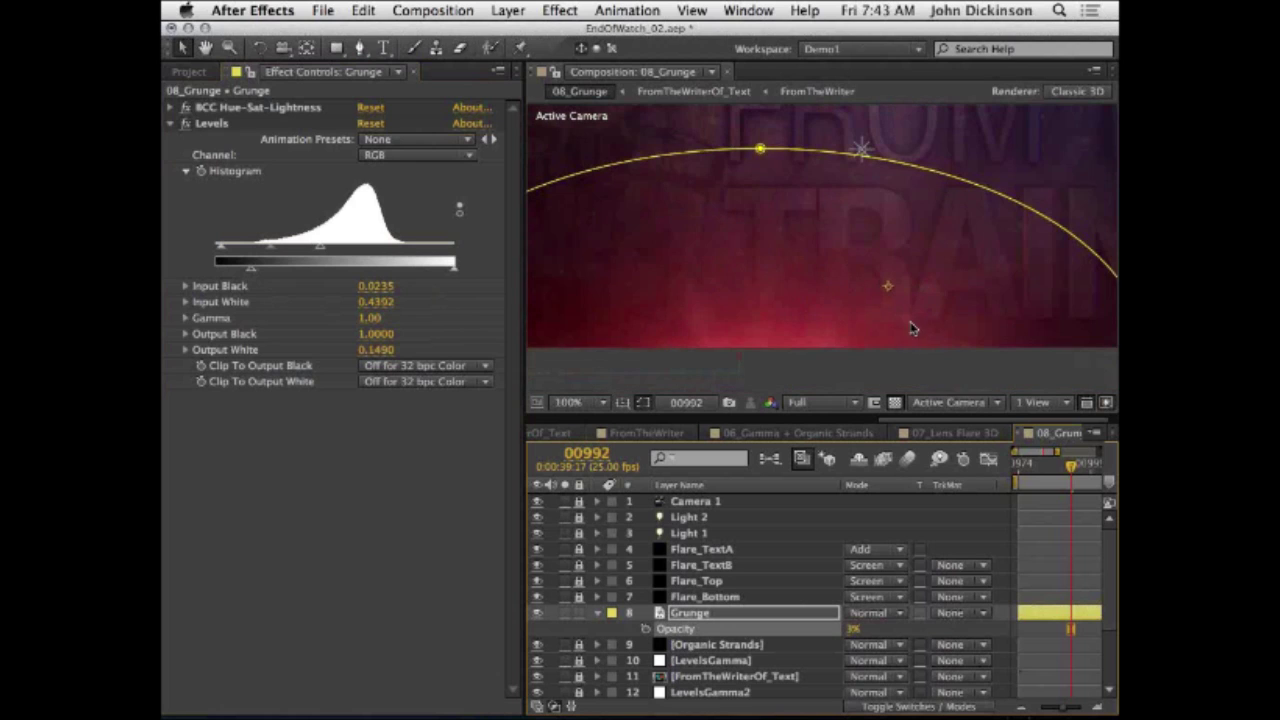
{"action": "key", "text": "space"}
{"action": "left_click_drag", "start_coordinate": [873, 247], "coordinate": [700, 577]}
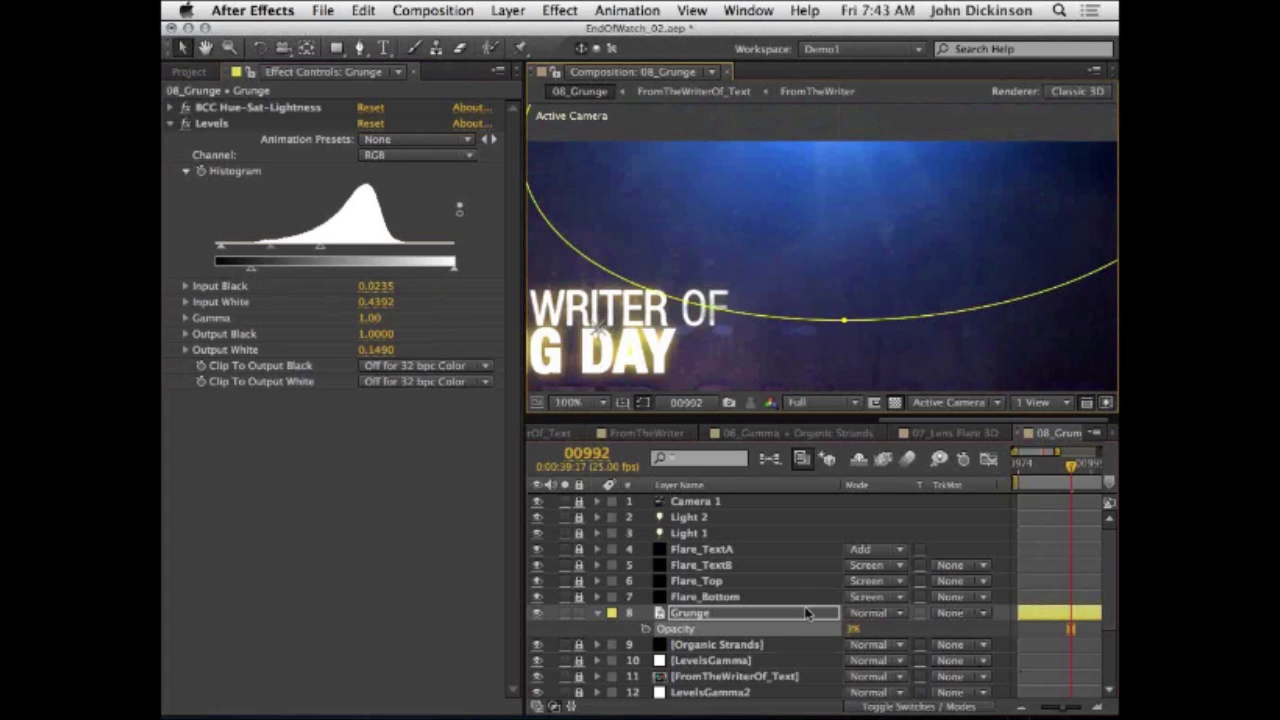
Step: Move to frame 980 with the layer switches shown, and collapse the Grunge layer's properties
{"action": "left_click", "coordinate": [910, 707]}
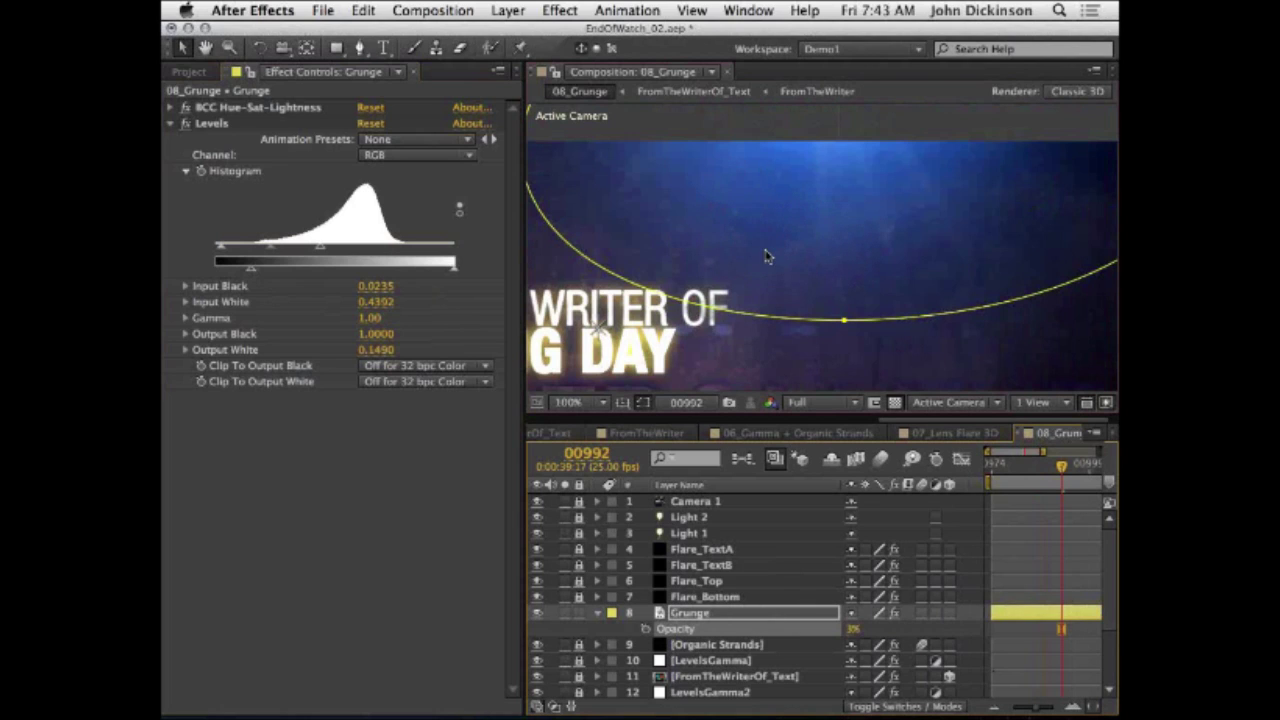
{"action": "key", "text": "h"}
{"action": "left_click_drag", "start_coordinate": [730, 240], "coordinate": [857, 195]}
{"action": "left_click", "coordinate": [1015, 466]}
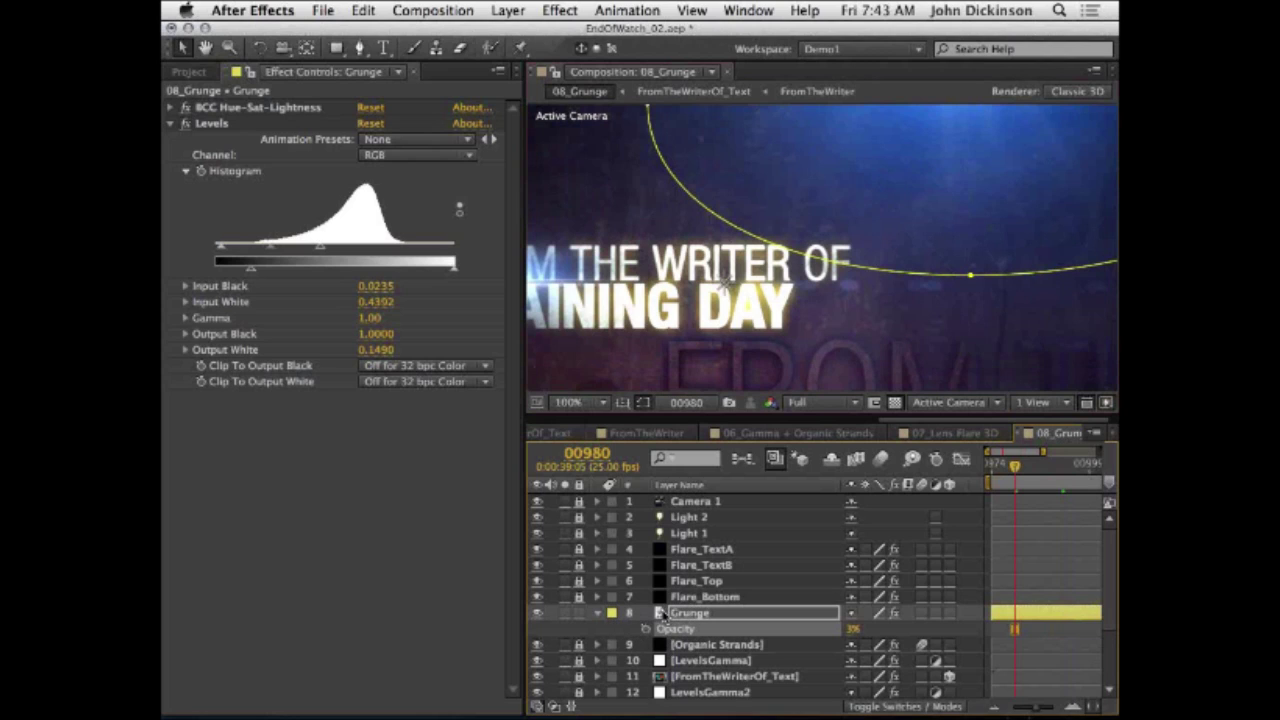
{"action": "left_click", "coordinate": [657, 613]}
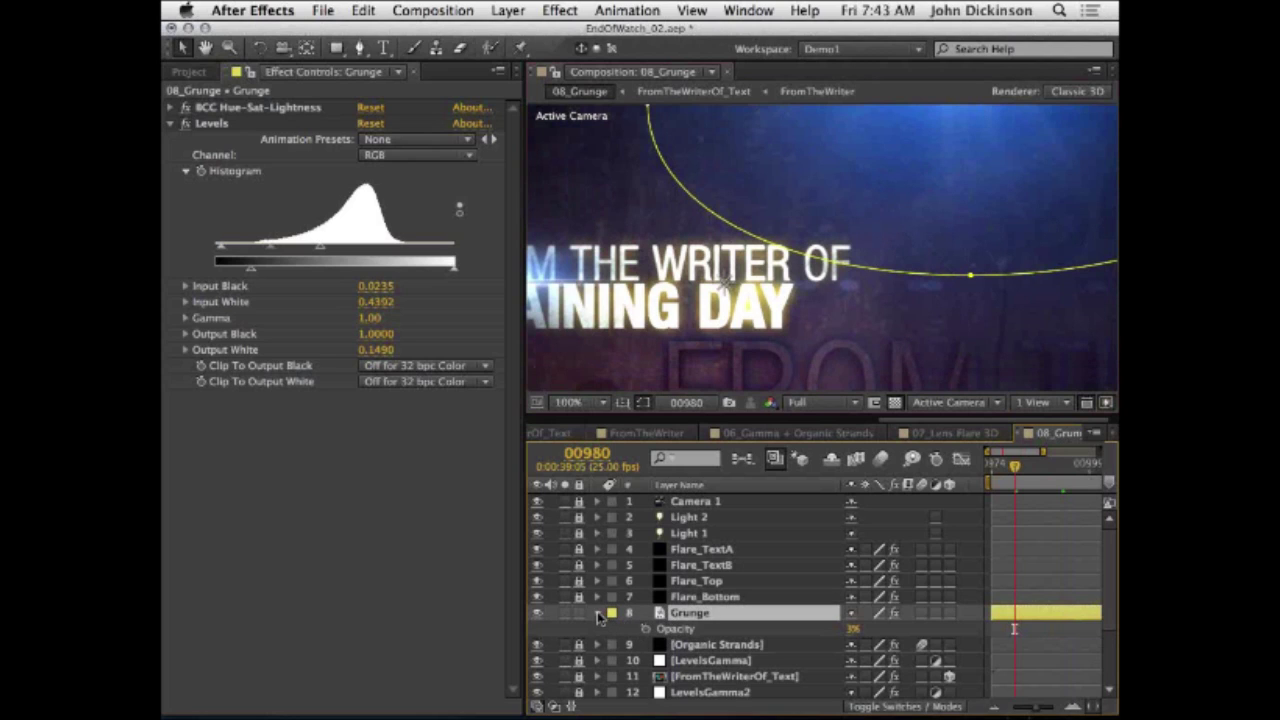
{"action": "left_click", "coordinate": [598, 614]}
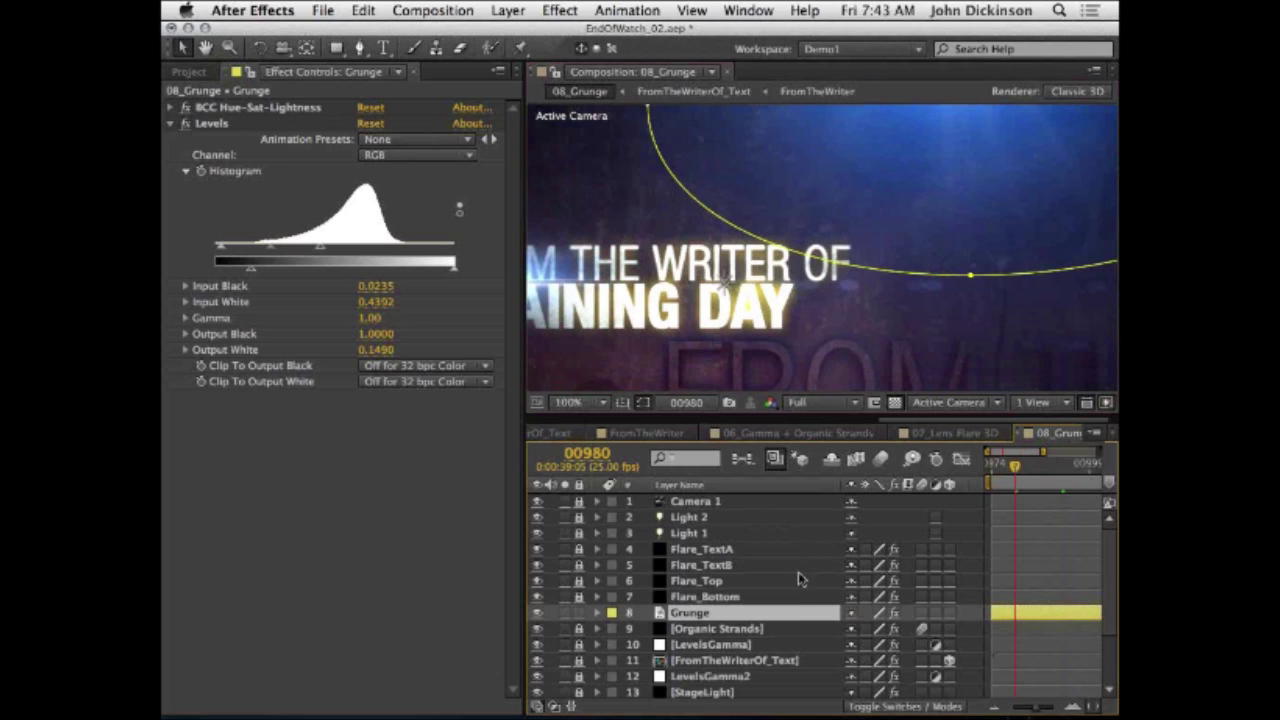
Step: Open the 09_Grade + Grain composition and view its frame in the maximized composition viewer
{"action": "scroll", "coordinate": [771, 600], "scroll_direction": "down", "scroll_amount": 5}
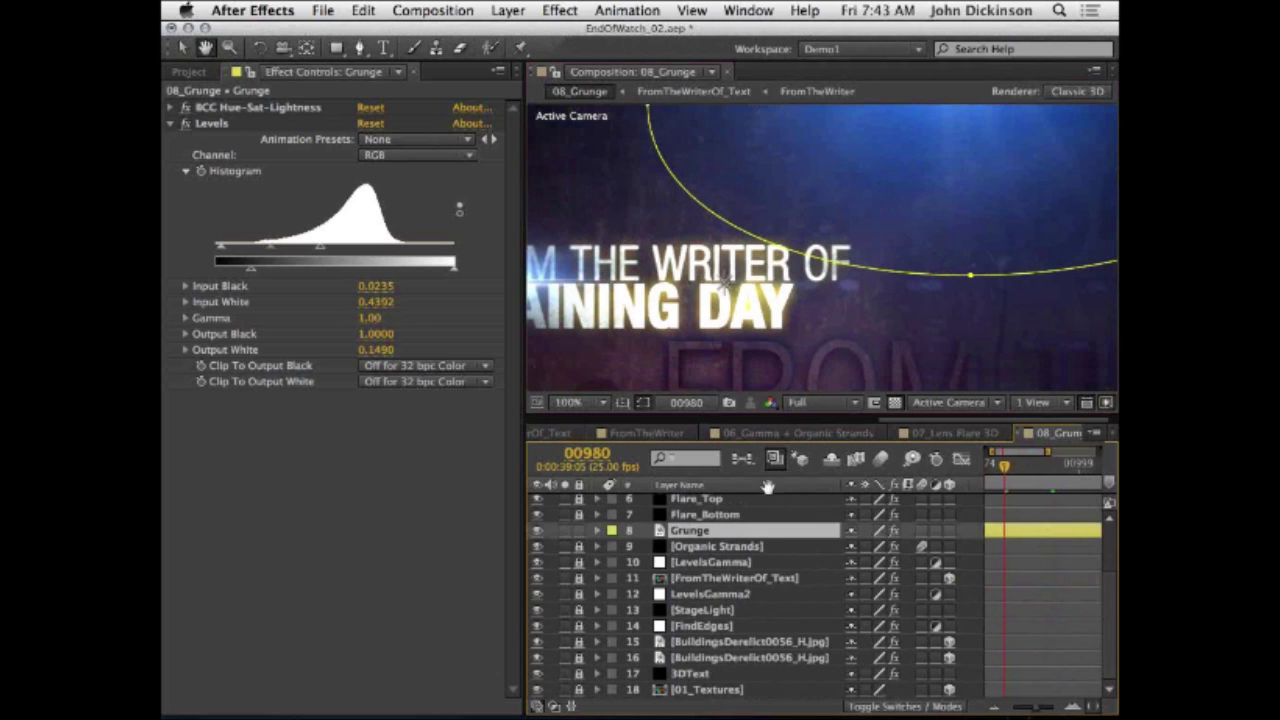
{"action": "scroll", "coordinate": [767, 486], "scroll_direction": "up", "scroll_amount": 5}
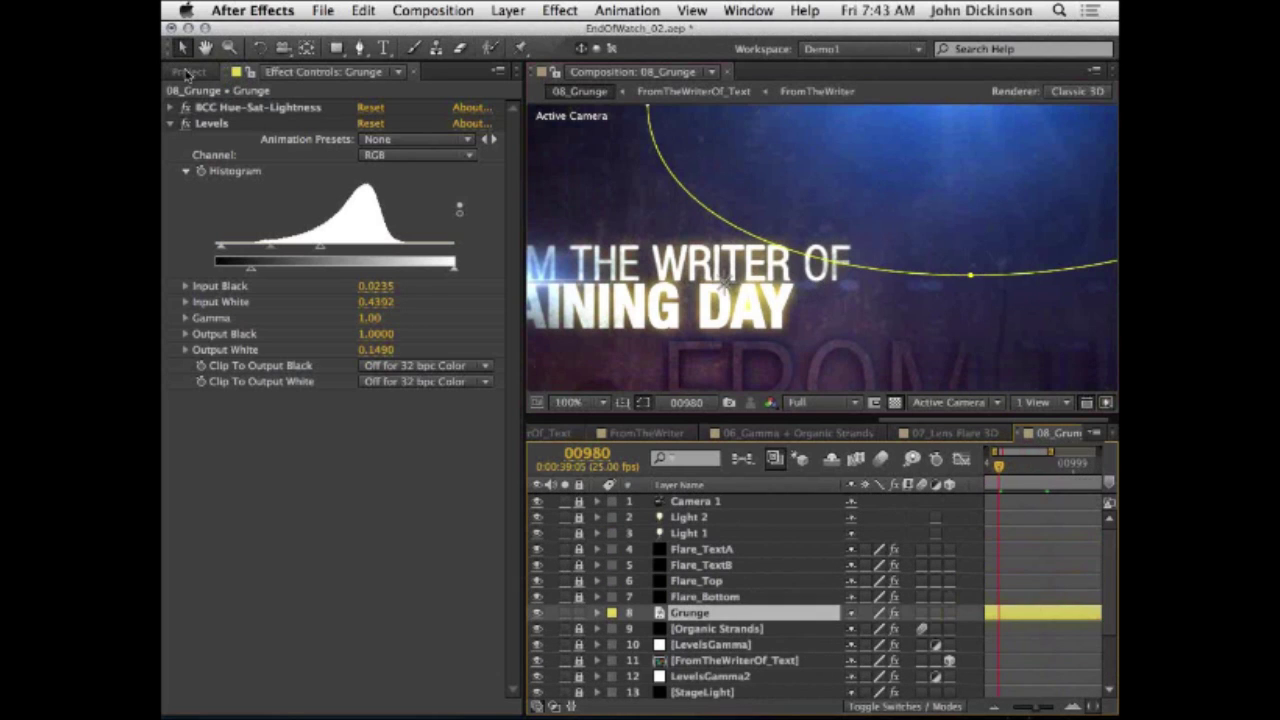
{"action": "left_click", "coordinate": [186, 73]}
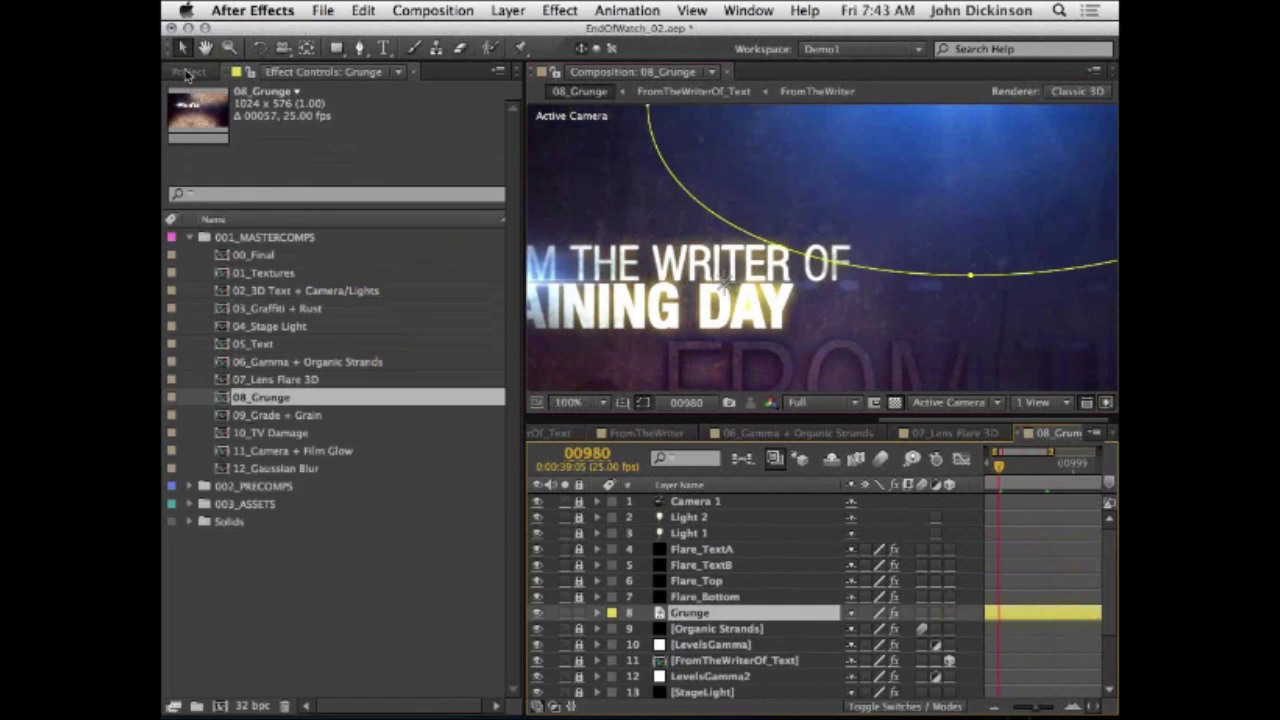
{"action": "double_click", "coordinate": [220, 418]}
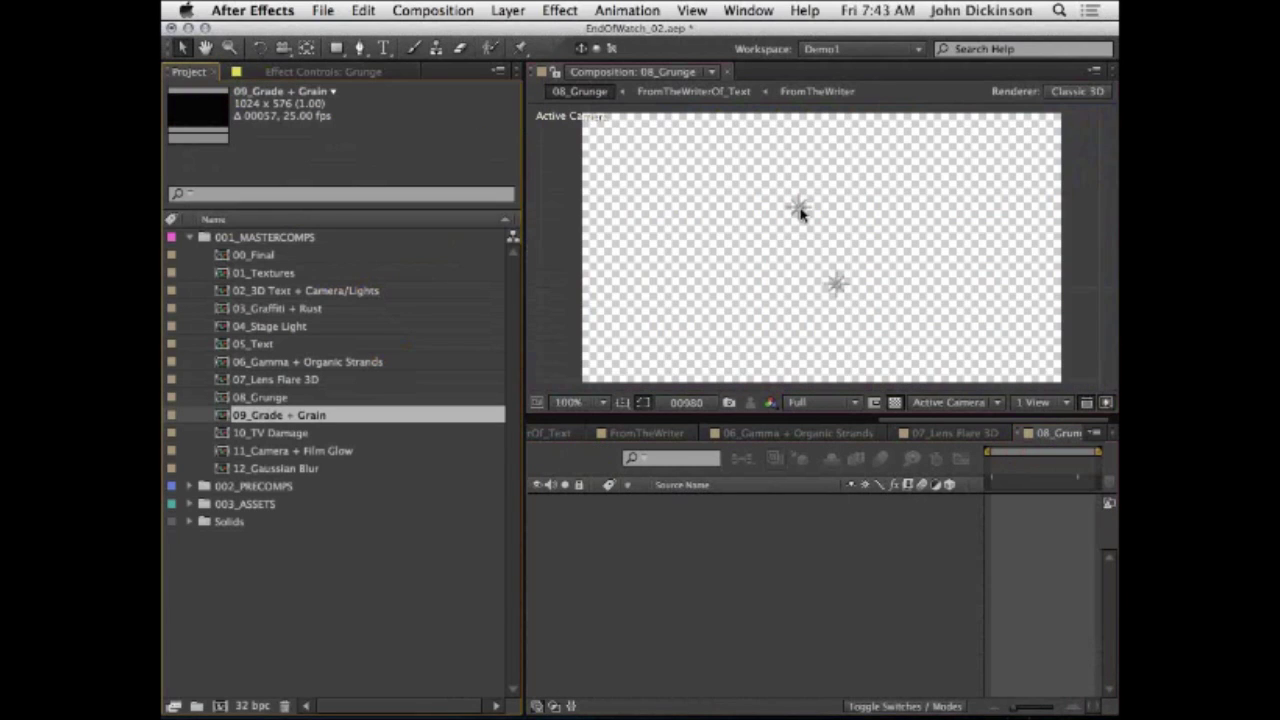
{"action": "scroll", "coordinate": [820, 275], "scroll_direction": "up", "scroll_amount": 2}
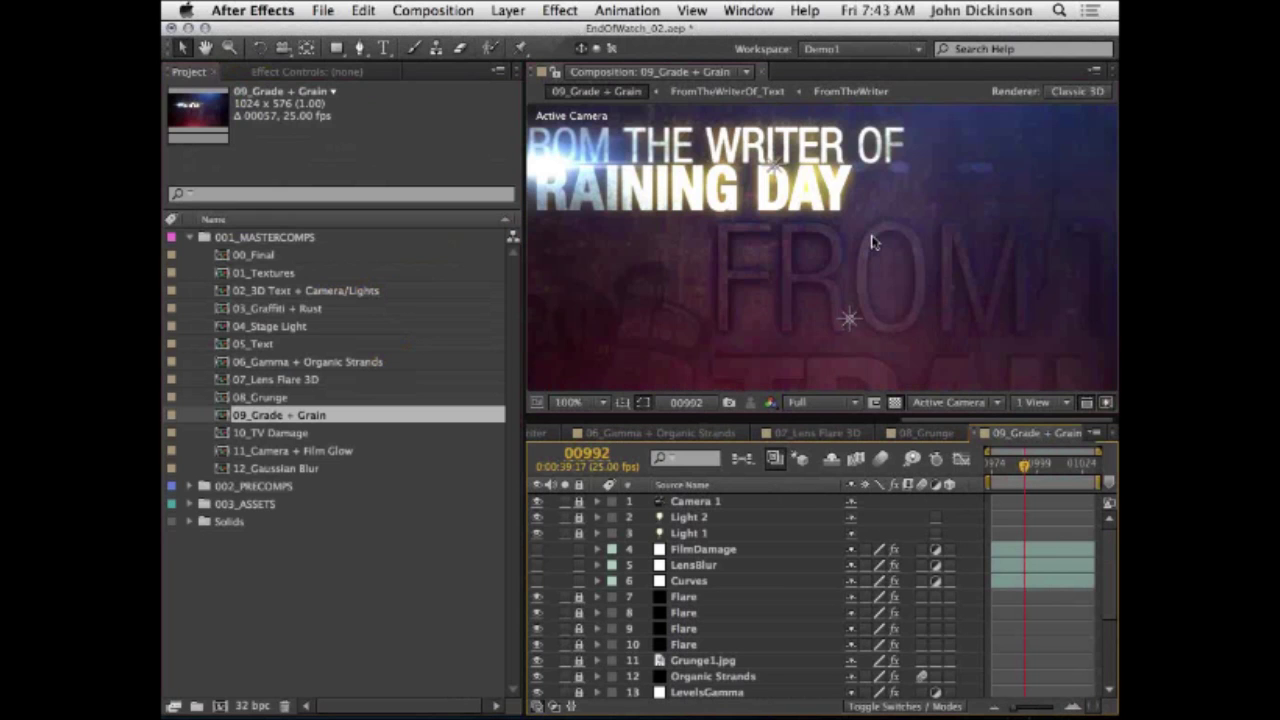
{"action": "key", "text": "grave"}
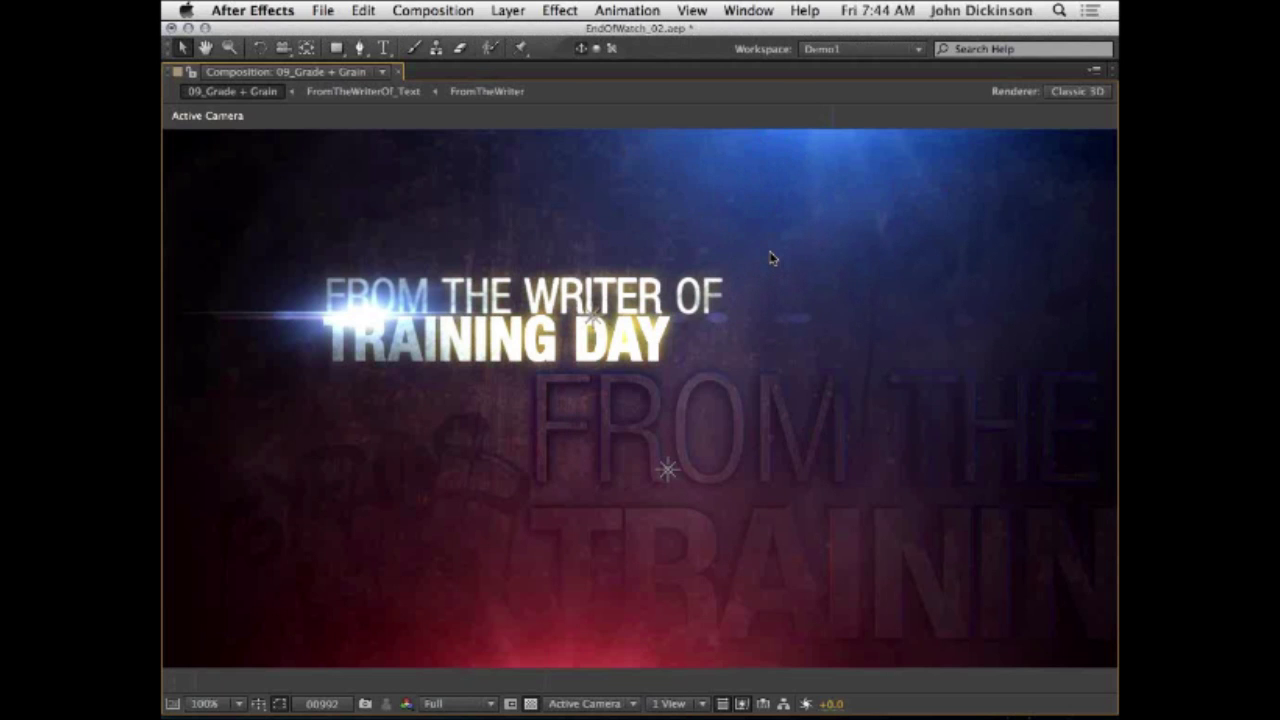
{"action": "key", "text": "grave"}
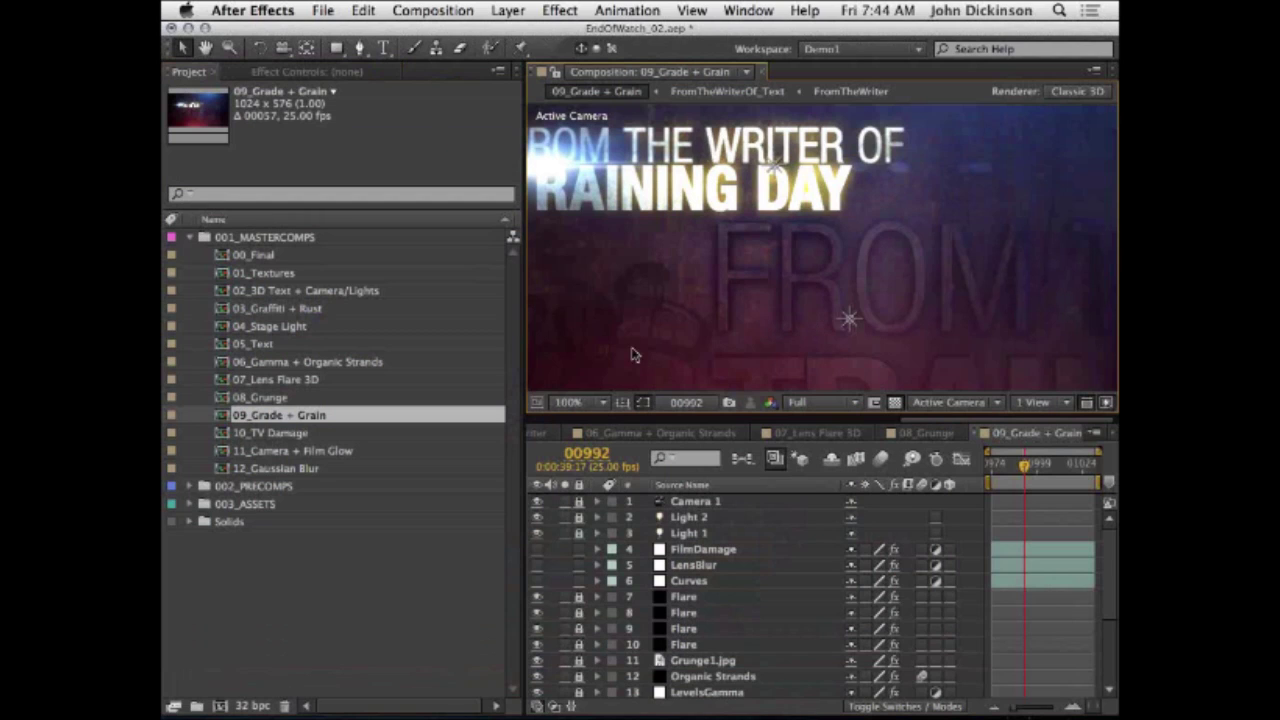
Step: Make the Curves adjustment layer visible and inspect the graded frame in the maximized viewer
{"action": "left_click", "coordinate": [688, 584]}
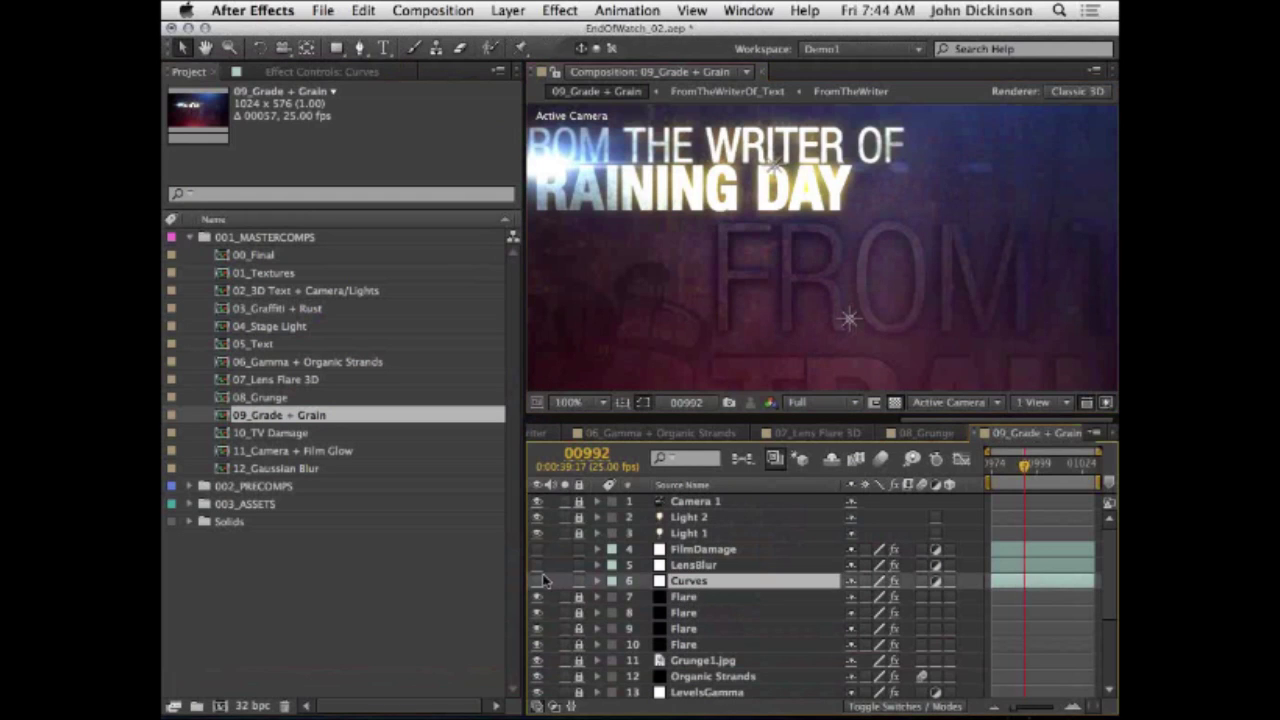
{"action": "left_click", "coordinate": [538, 581]}
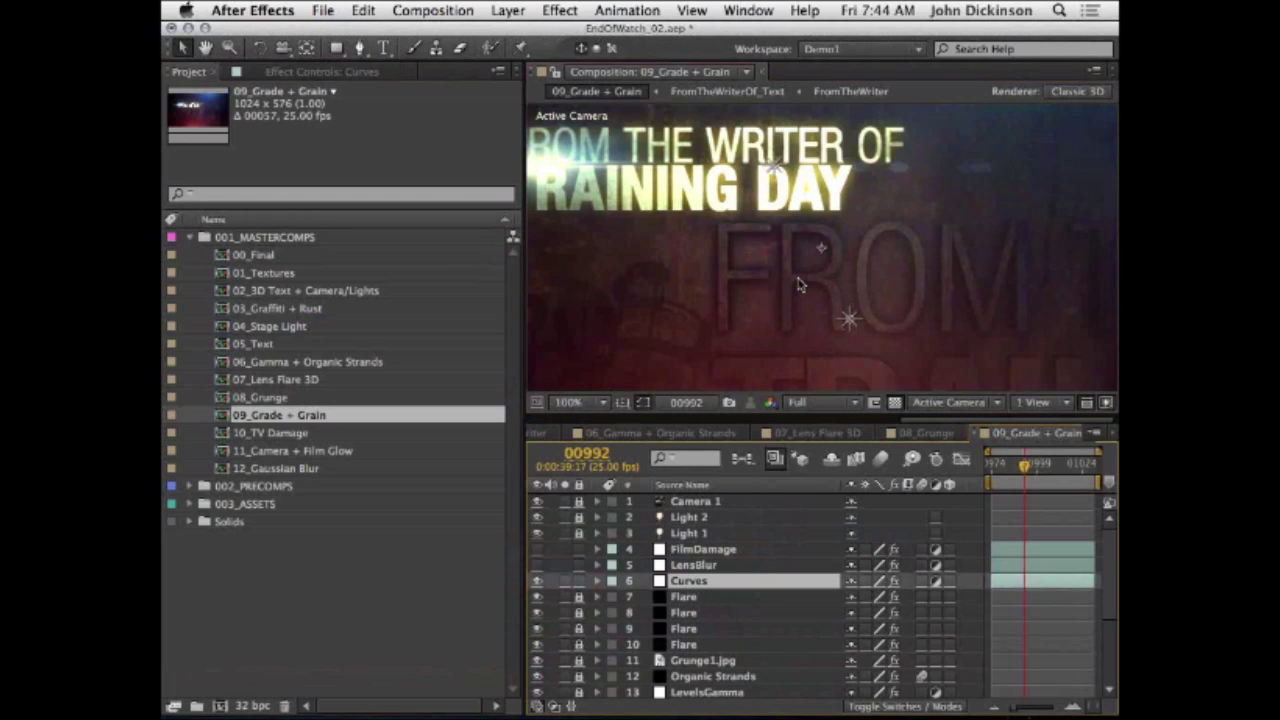
{"action": "key", "text": "grave"}
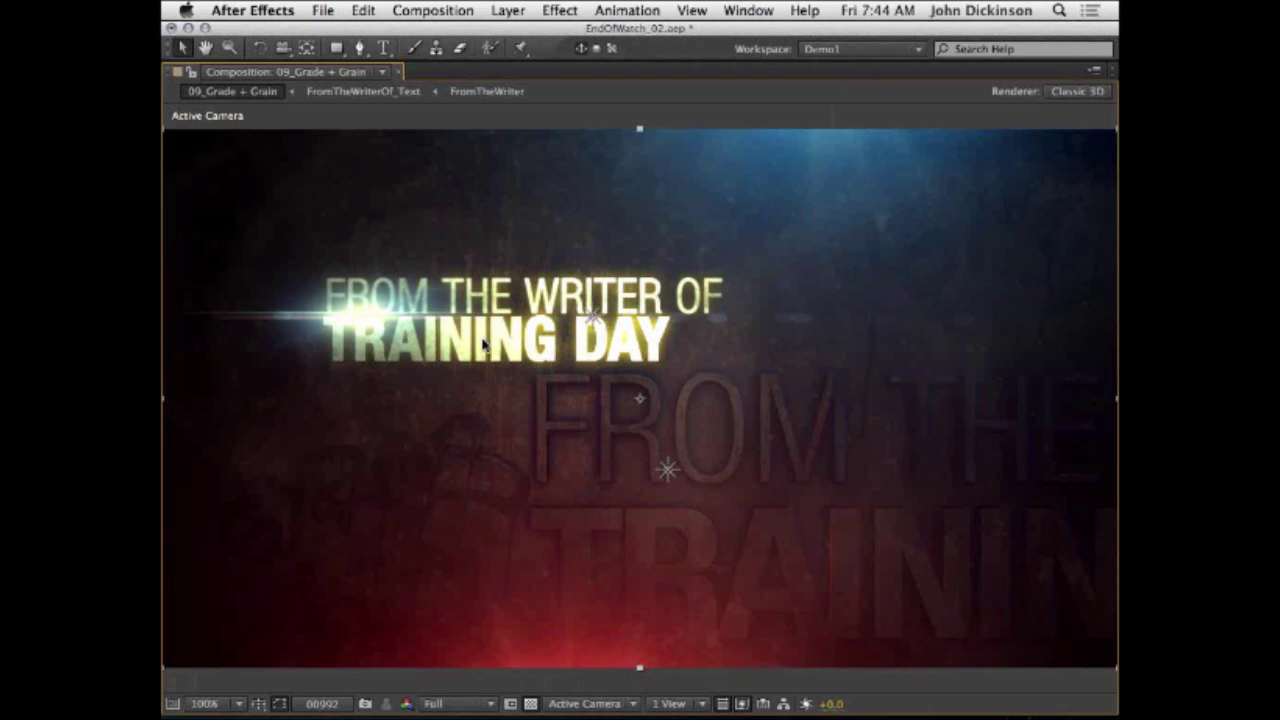
{"action": "key", "text": "grave"}
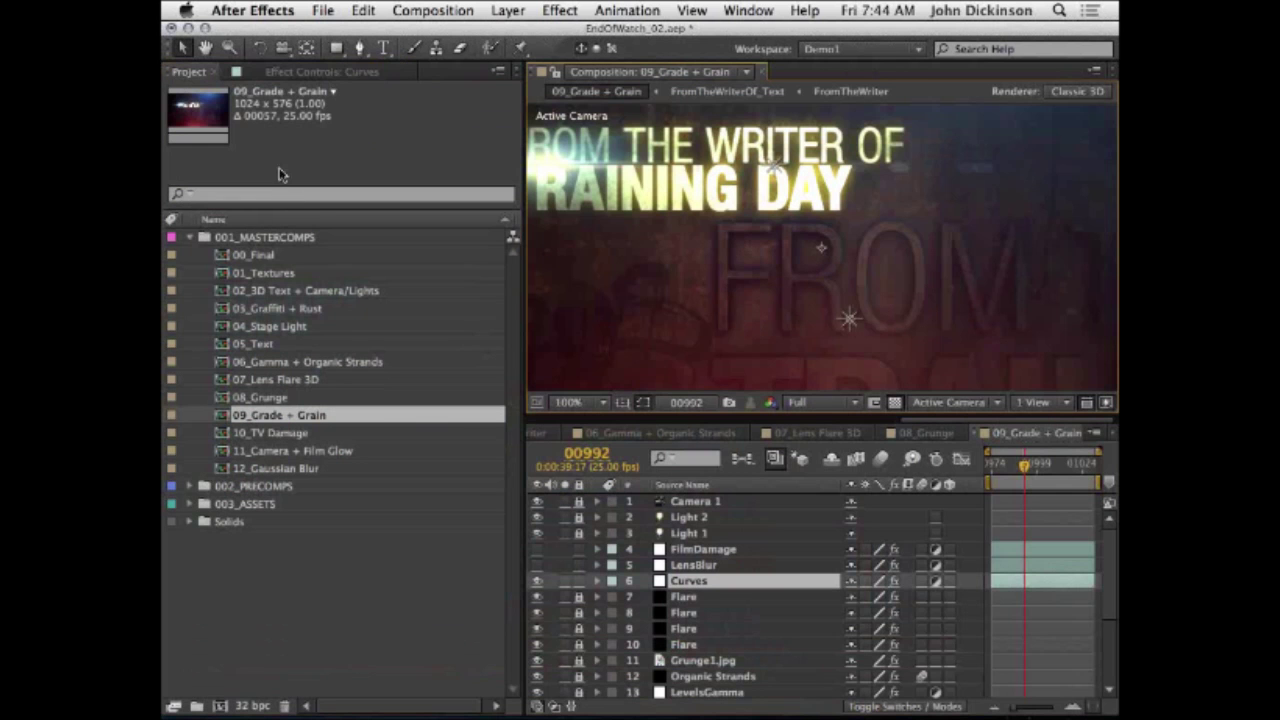
Step: Show the Curves effect's Blue channel, try raising its white point to a straight diagonal, and undo that change
{"action": "left_click", "coordinate": [277, 71]}
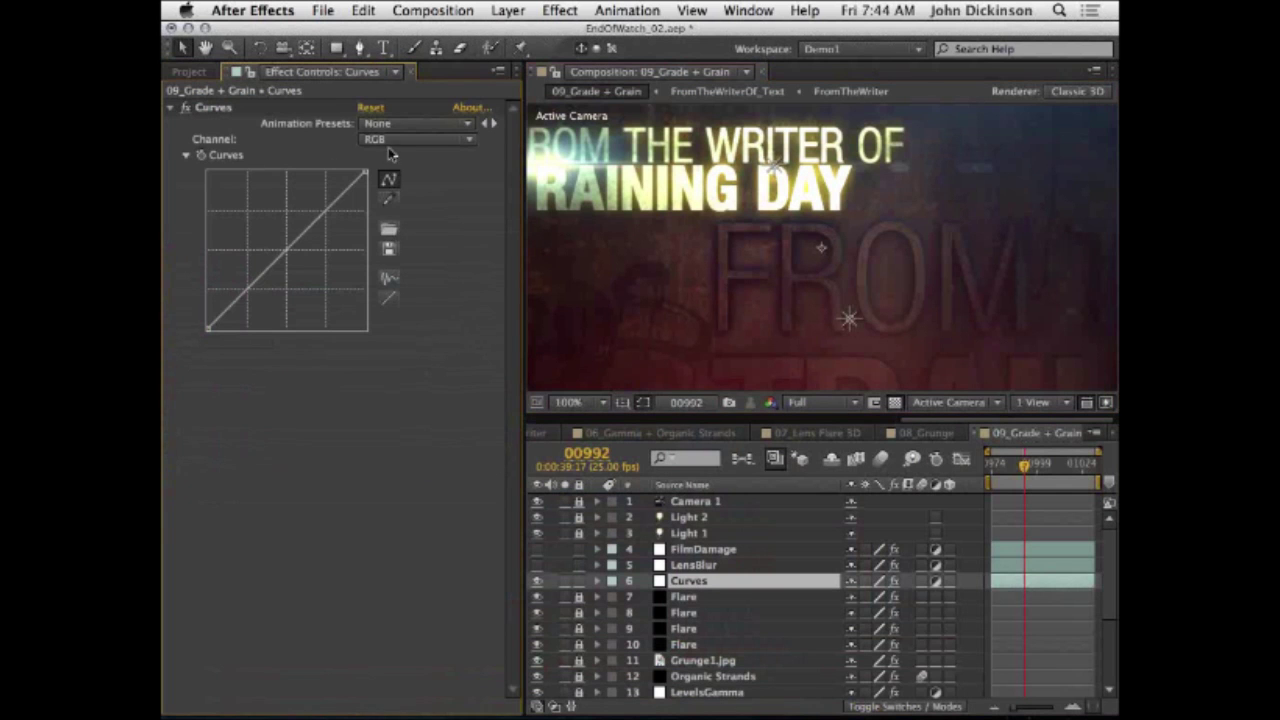
{"action": "left_click", "coordinate": [390, 140]}
{"action": "left_click", "coordinate": [391, 211]}
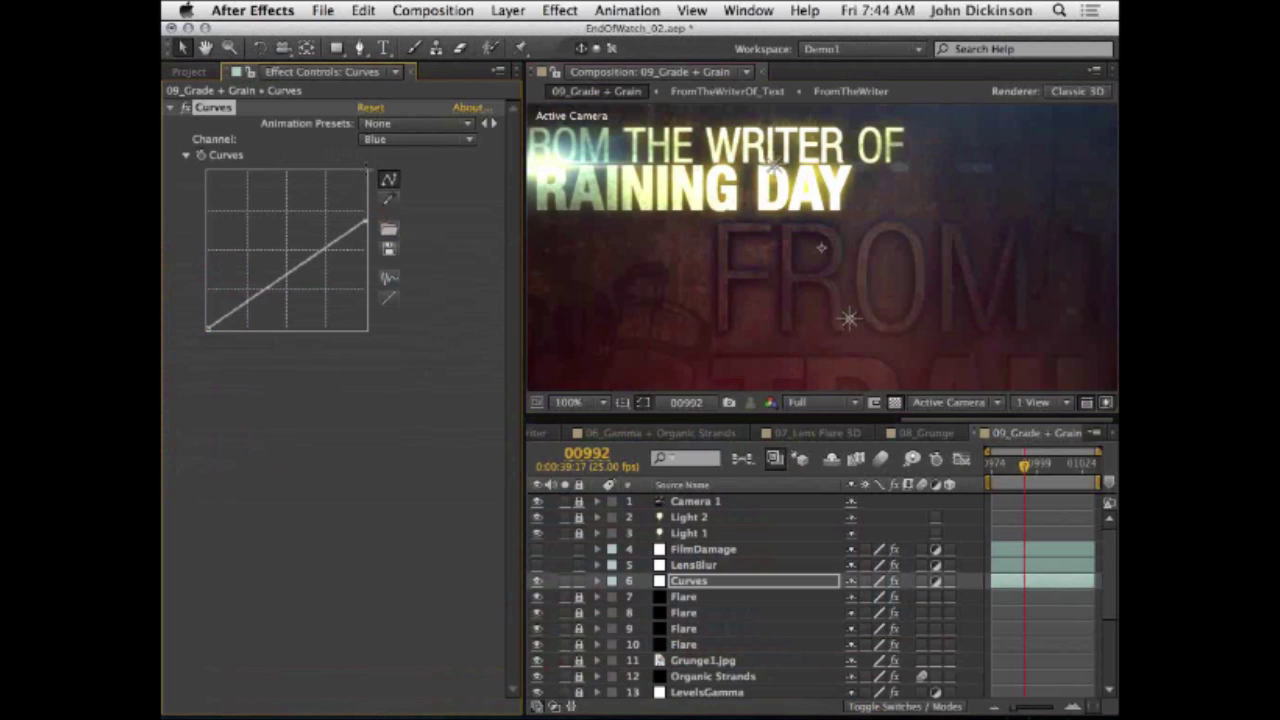
{"action": "left_click_drag", "start_coordinate": [368, 228], "coordinate": [378, 172]}
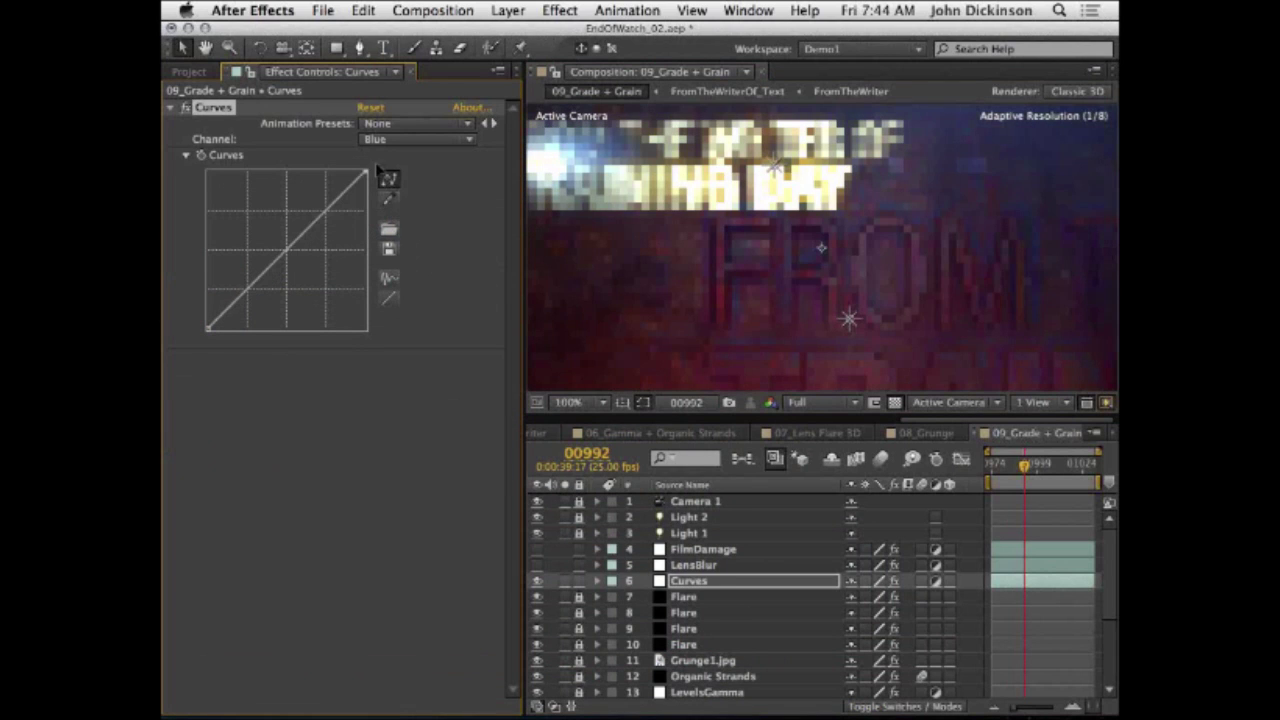
{"action": "key", "text": "cmd+z"}
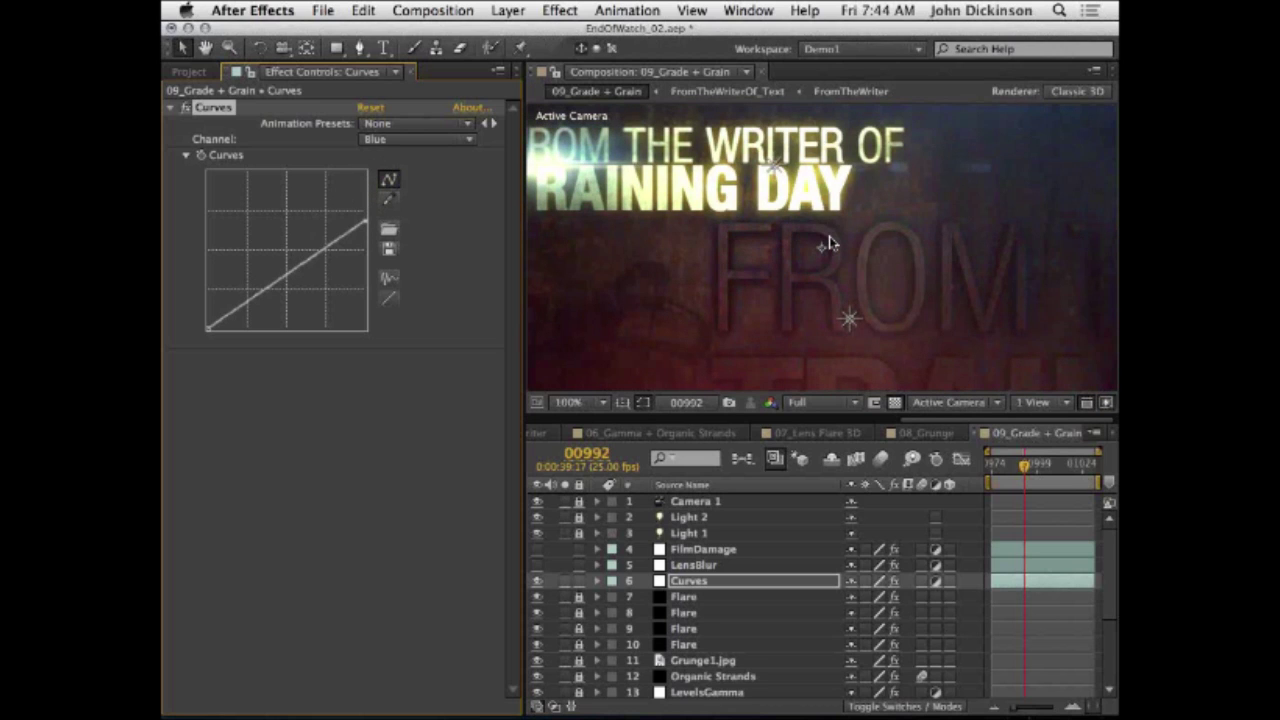
Step: Examine the colour-graded frame at 50% and 100% zoom in the maximized viewer, dismissing the backup alert
{"action": "scroll", "coordinate": [828, 243], "scroll_direction": "down", "scroll_amount": 2}
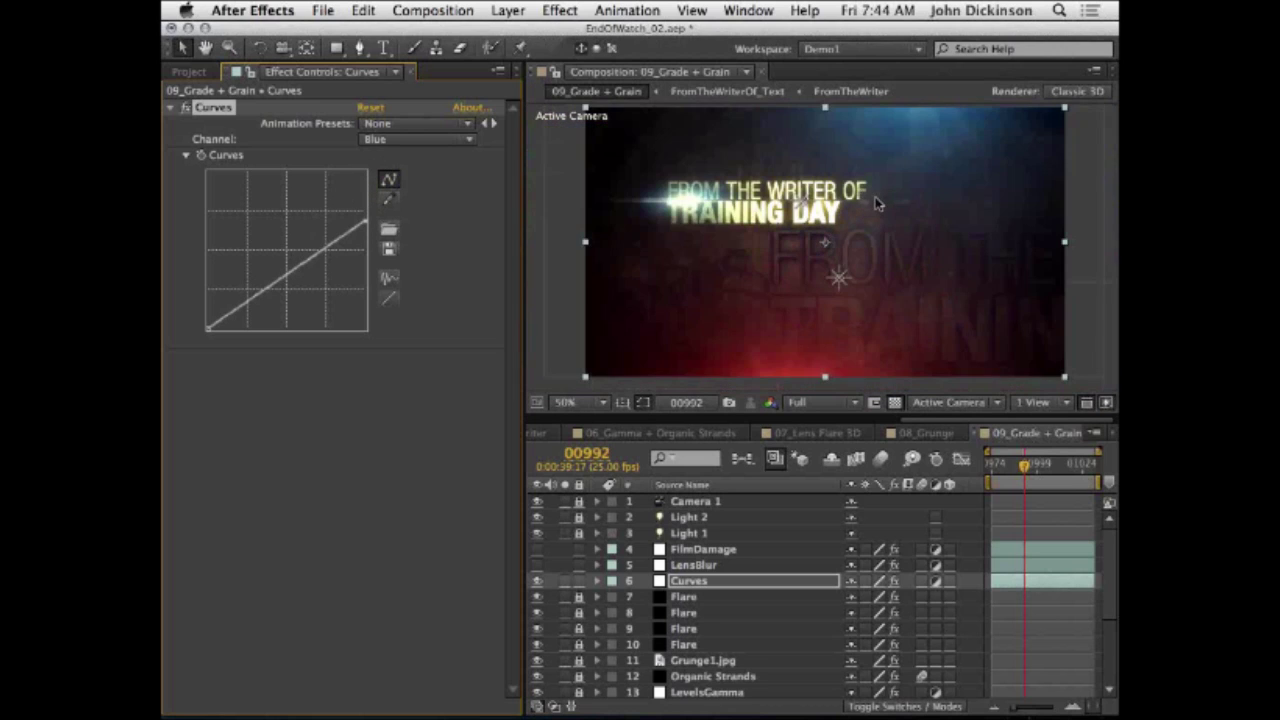
{"action": "key", "text": "grave"}
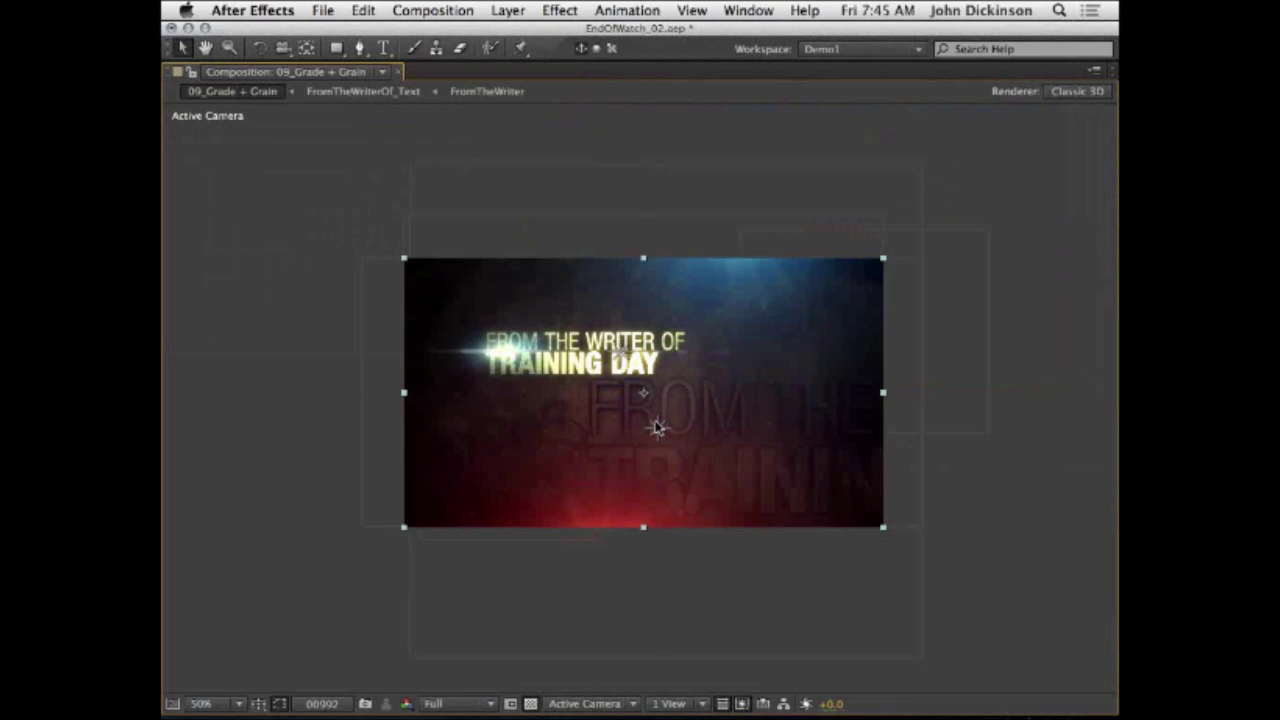
{"action": "scroll", "coordinate": [656, 428], "scroll_direction": "up", "scroll_amount": 2}
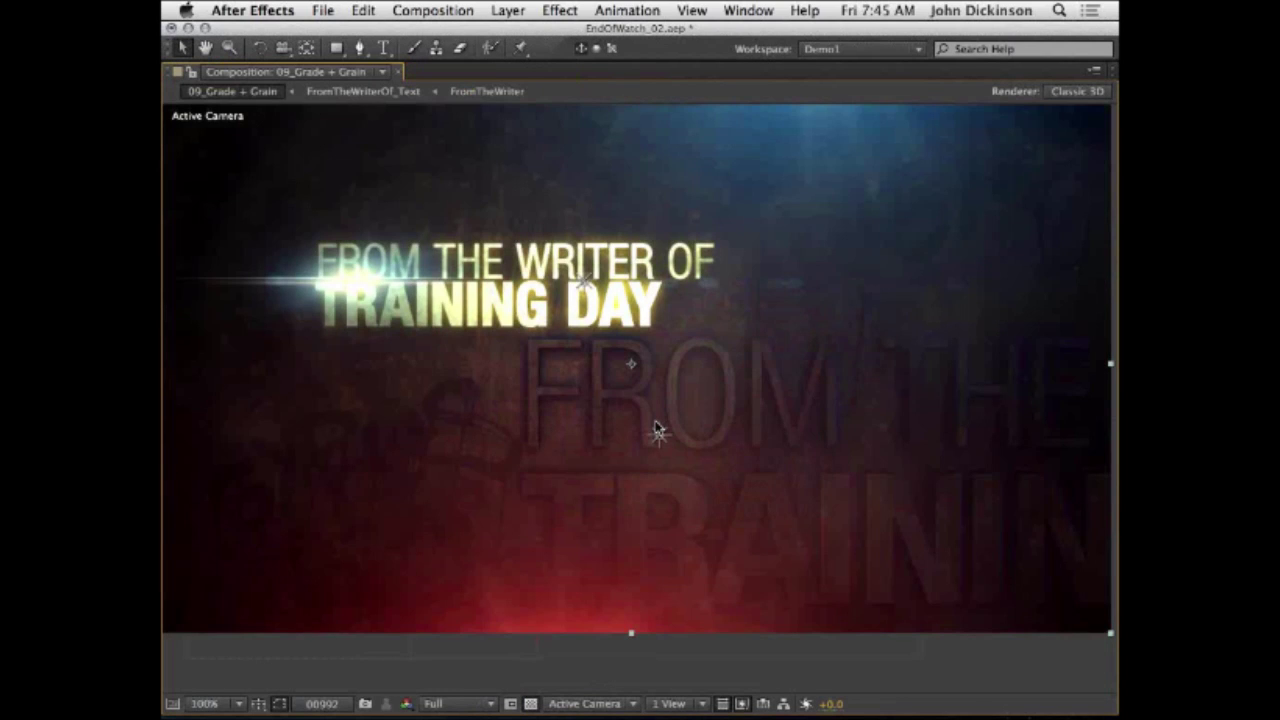
{"action": "scroll", "coordinate": [656, 428], "scroll_direction": "down", "scroll_amount": 2}
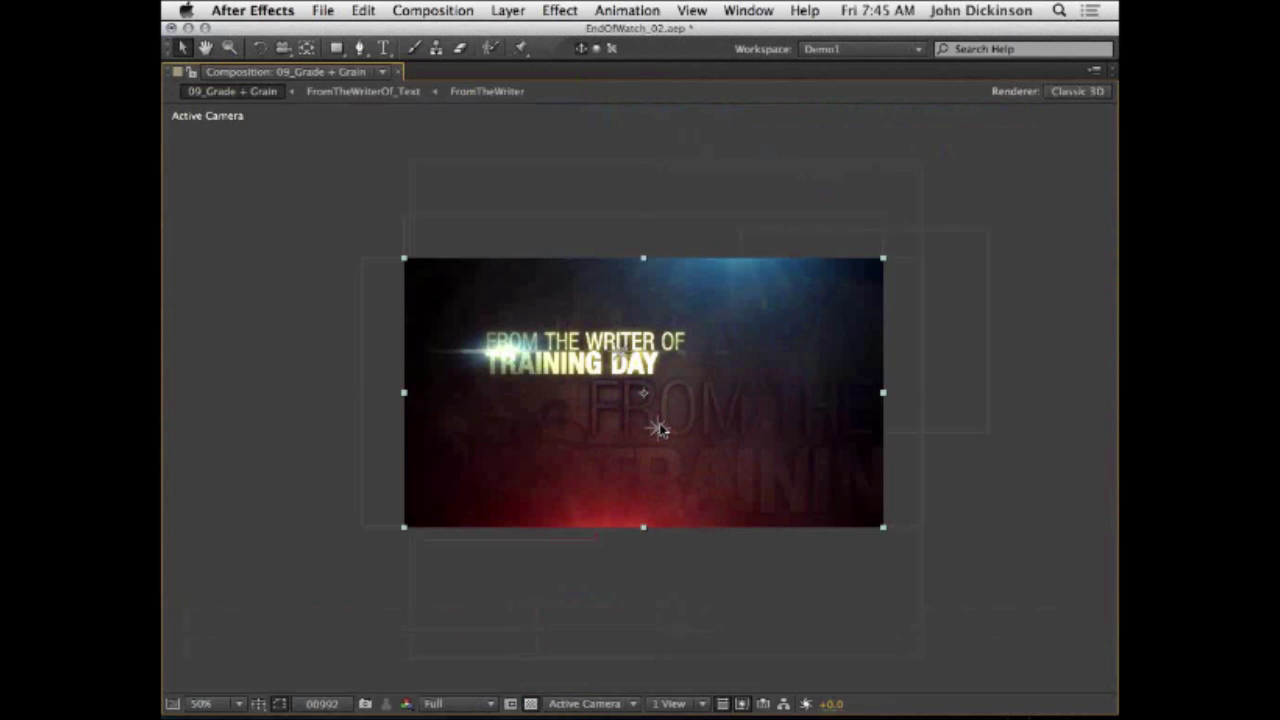
{"action": "scroll", "coordinate": [660, 430], "scroll_direction": "up", "scroll_amount": 2}
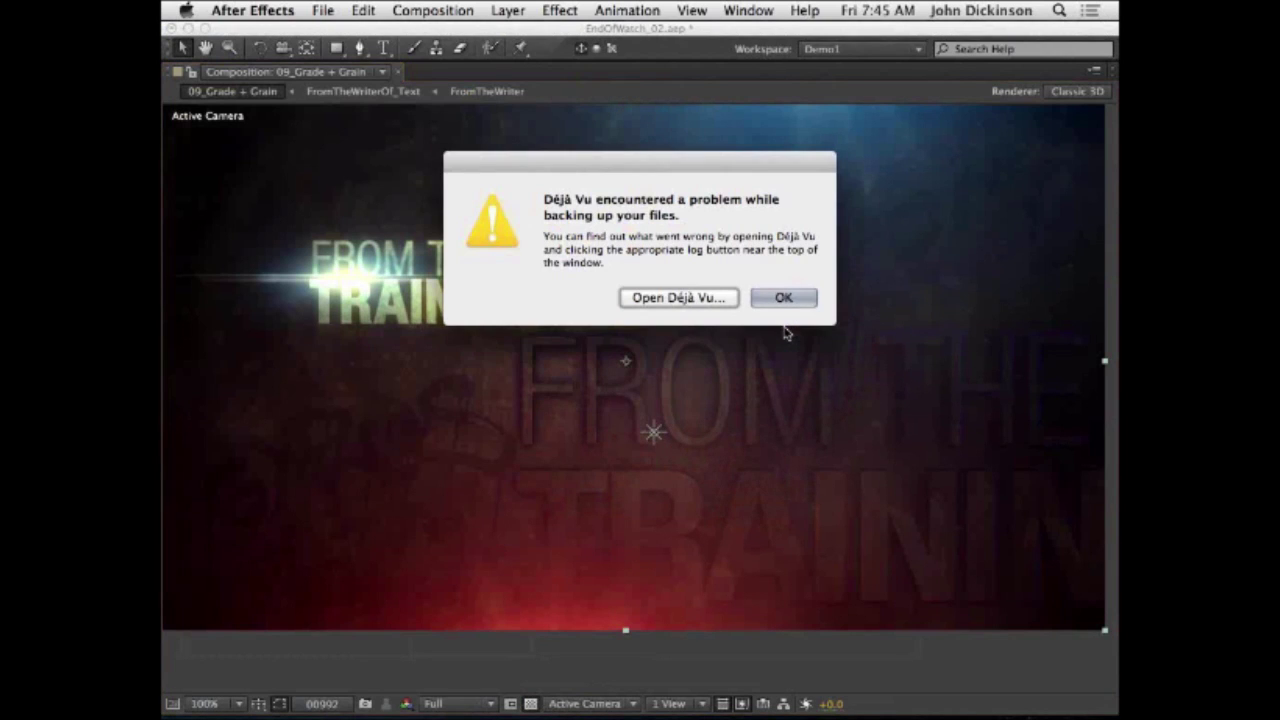
{"action": "left_click", "coordinate": [783, 298]}
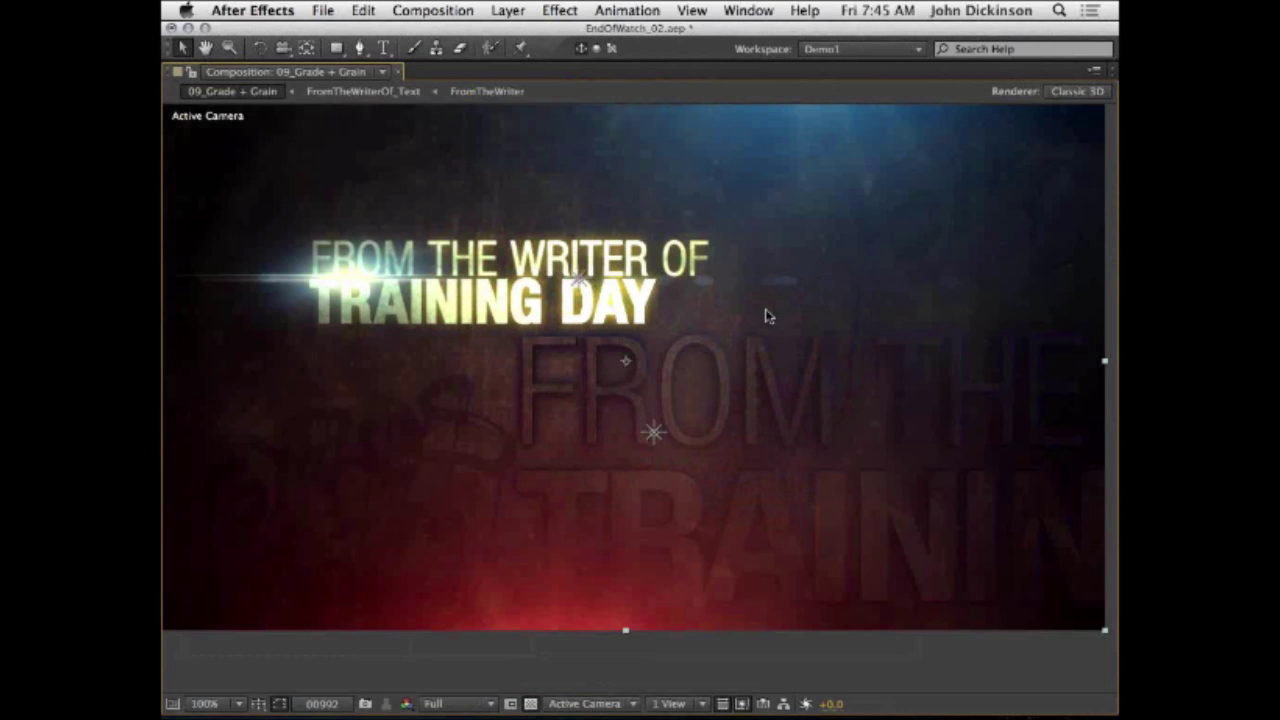
{"action": "key", "text": "grave"}
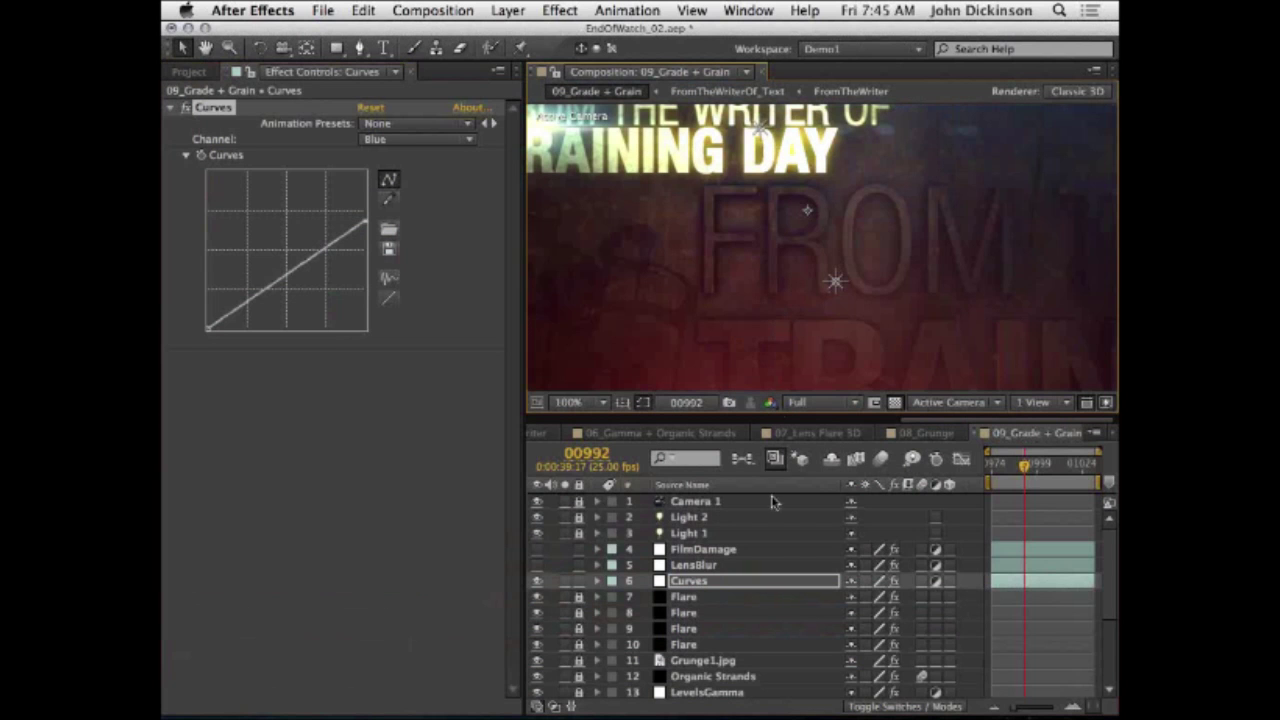
Step: Inspect the LensBlur layer's oval mask over the full frame and make the layer visible
{"action": "left_click", "coordinate": [705, 566]}
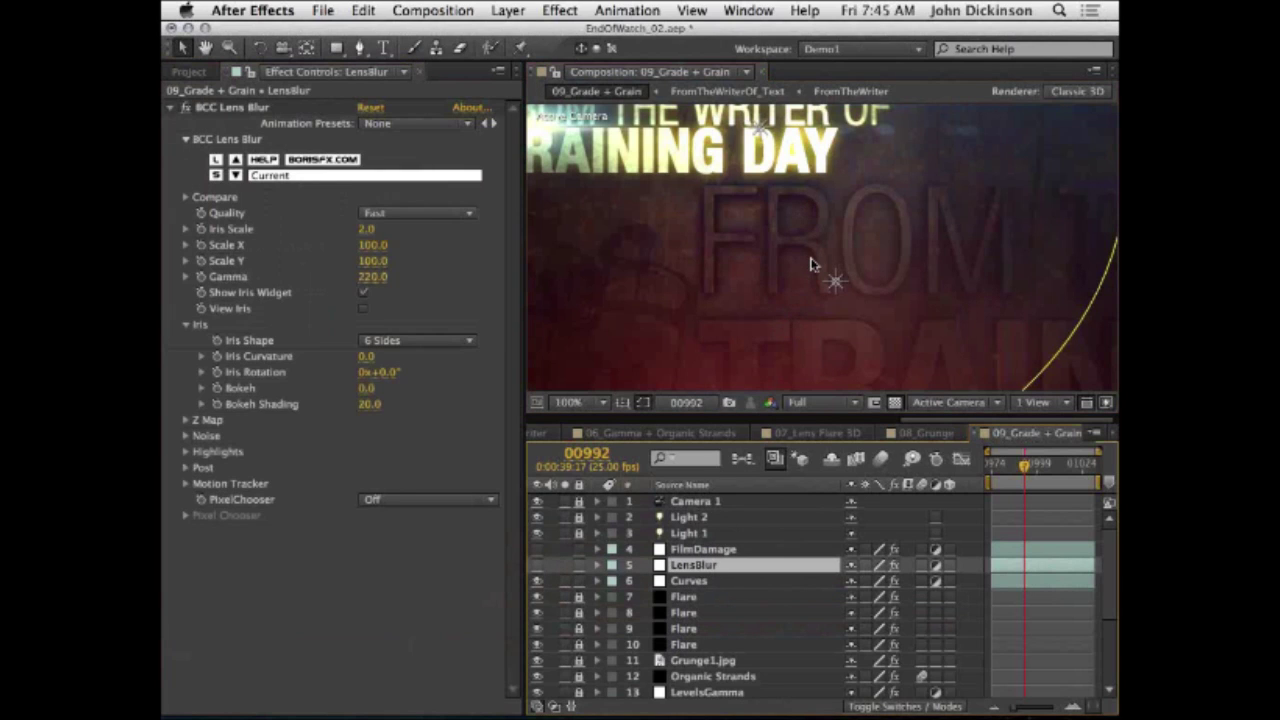
{"action": "key", "text": "grave"}
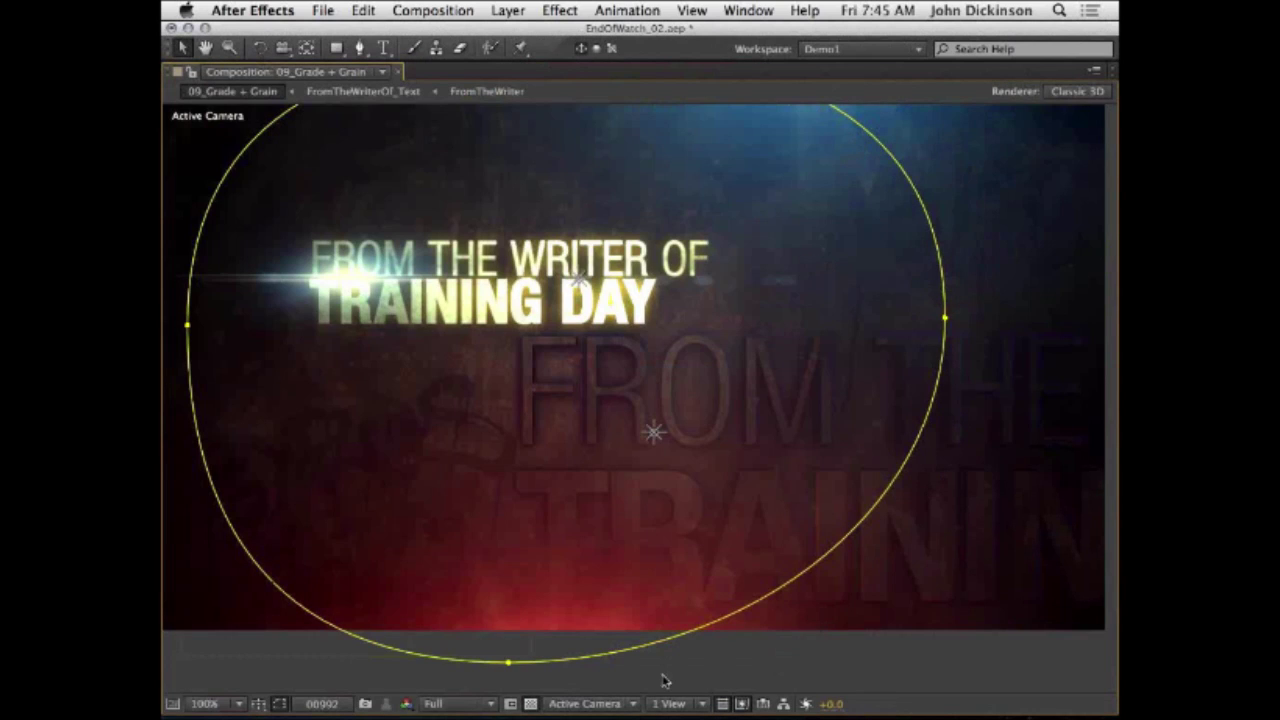
{"action": "key", "text": "grave"}
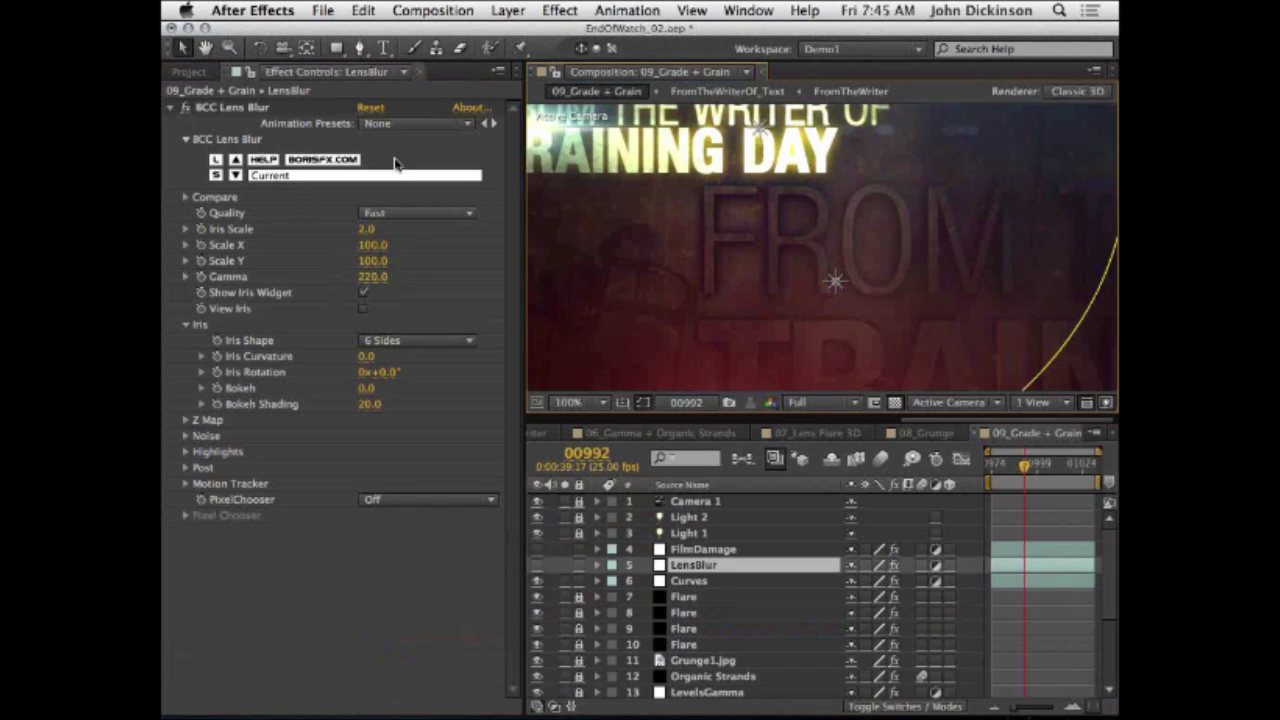
{"action": "left_click", "coordinate": [538, 566]}
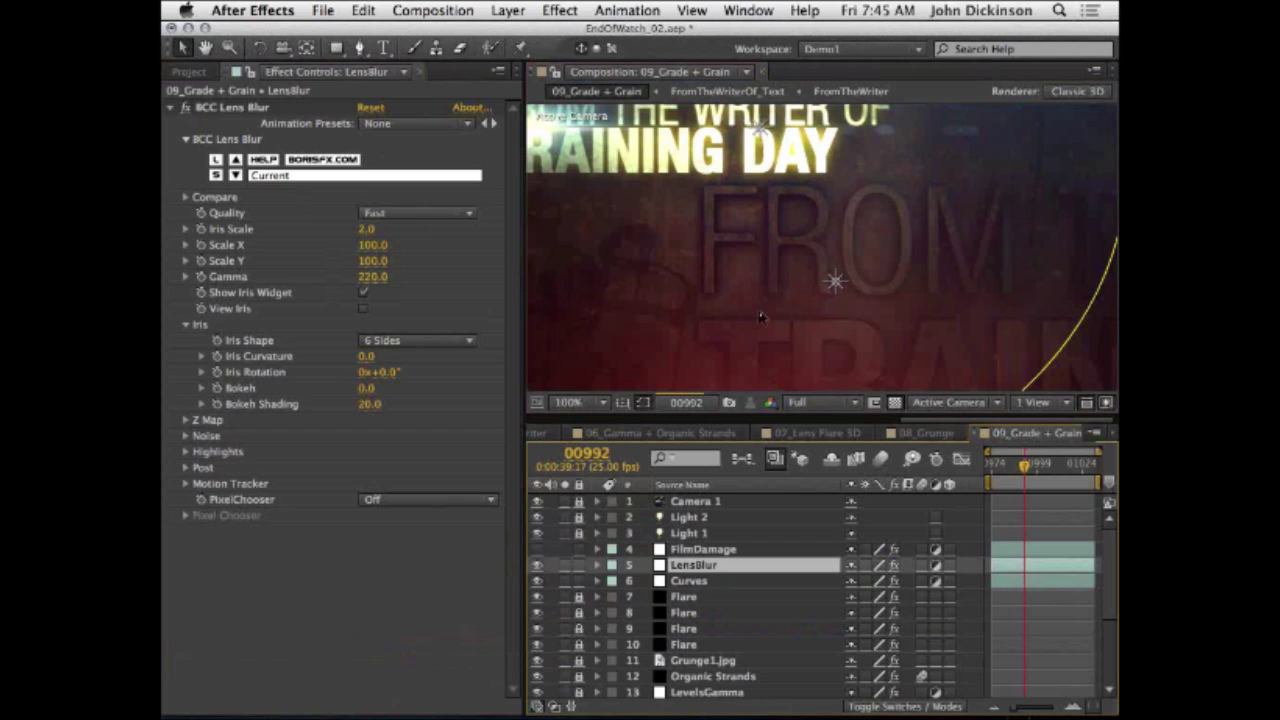
Step: Examine the lens blur outside the oval mask near the frame's edges, both in the normal and the maximized viewer
{"action": "key", "text": "h"}
{"action": "left_click_drag", "start_coordinate": [951, 275], "coordinate": [700, 289]}
{"action": "key", "text": "v"}
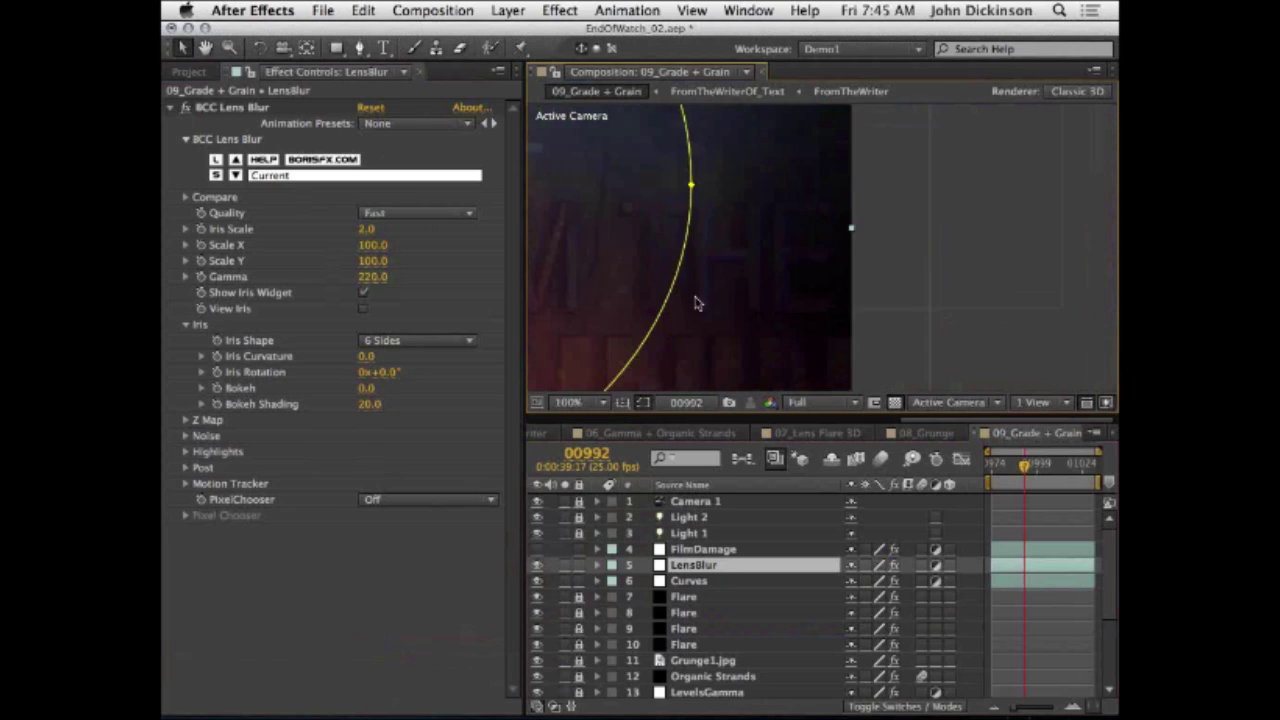
{"action": "key", "text": "grave"}
{"action": "key", "text": "h"}
{"action": "left_click_drag", "start_coordinate": [529, 500], "coordinate": [719, 388]}
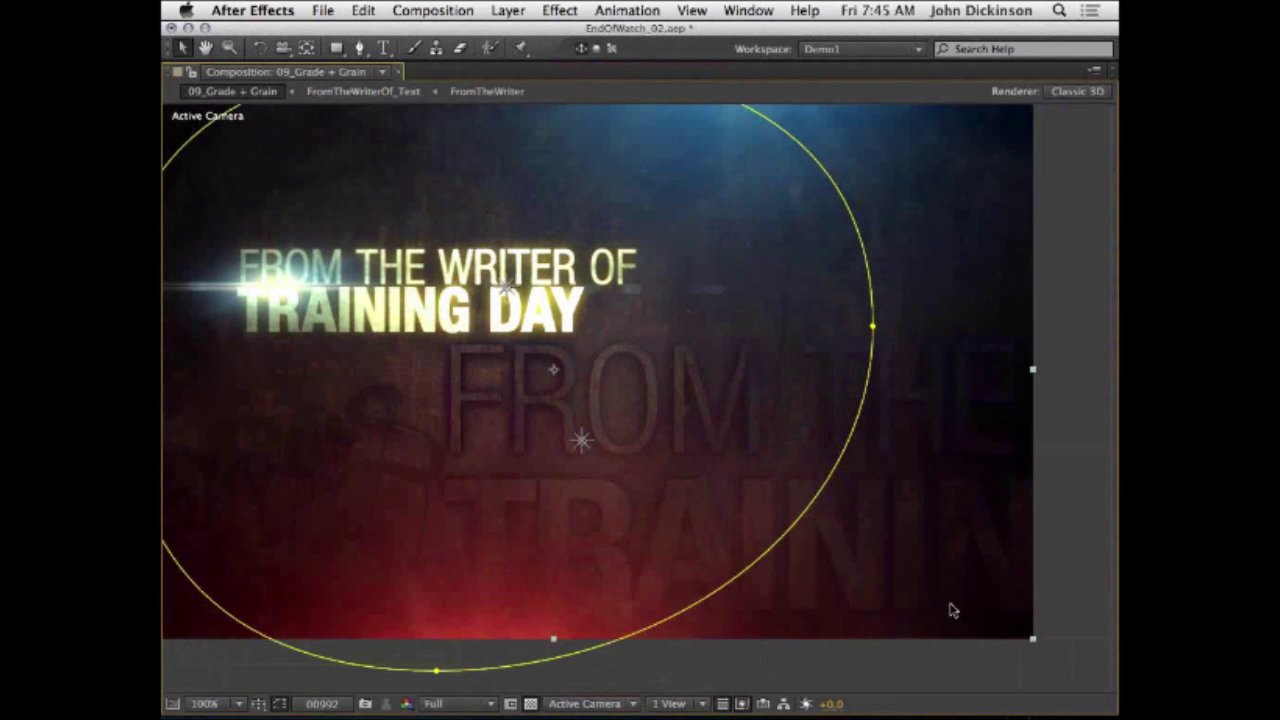
{"action": "key", "text": "space"}
{"action": "left_click_drag", "start_coordinate": [549, 392], "coordinate": [737, 409]}
{"action": "key", "text": "grave"}
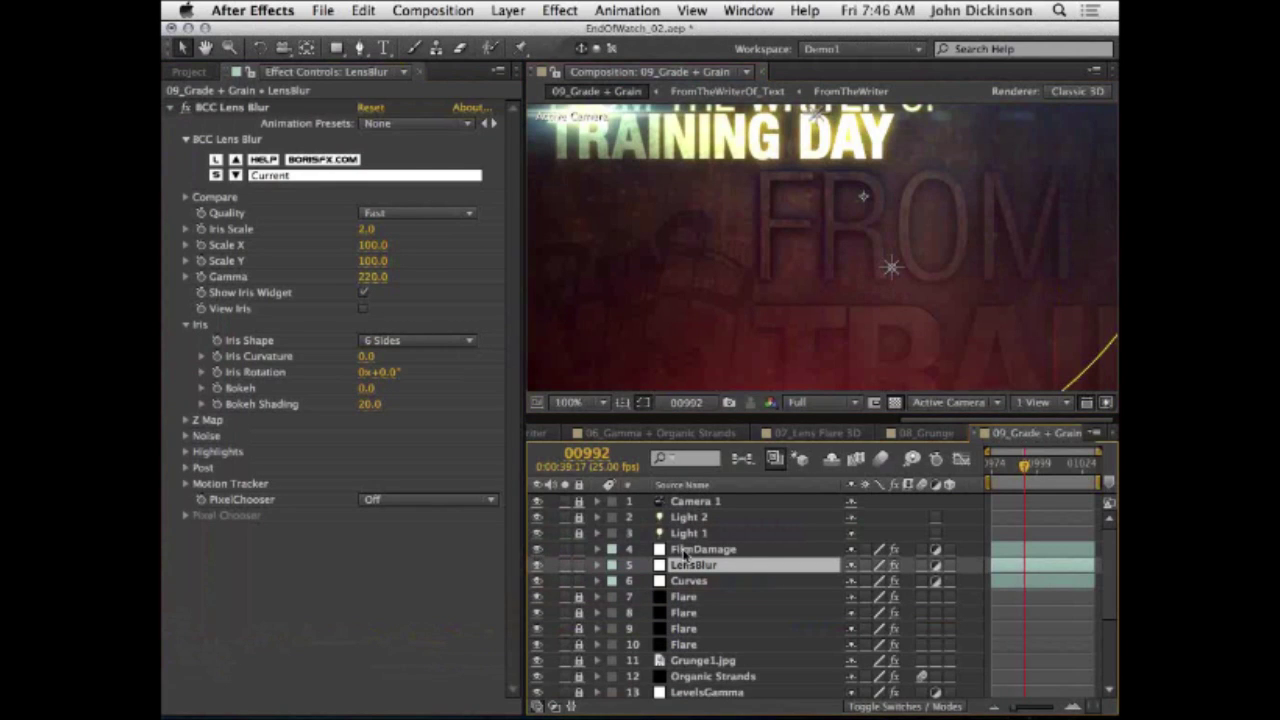
Step: Make the FilmDamage layer visible and enlarge the frame to 200% in the maximized viewer
{"action": "left_click", "coordinate": [684, 552]}
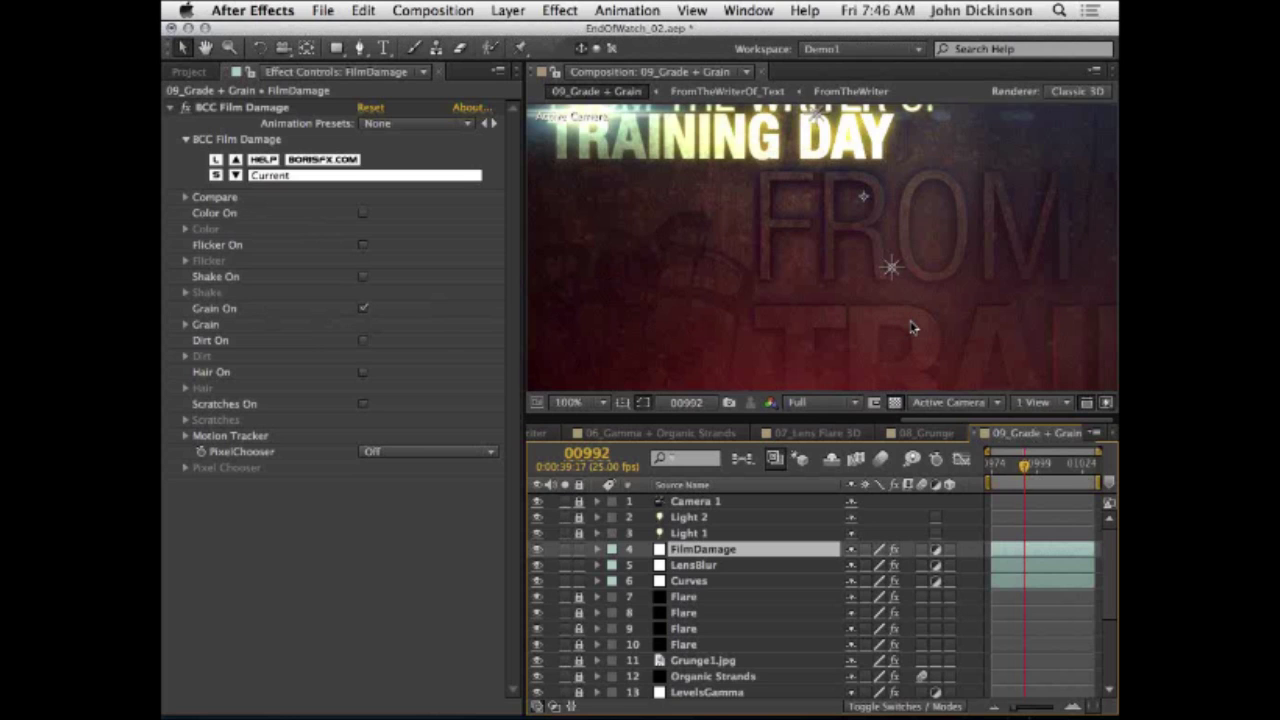
{"action": "key", "text": "grave"}
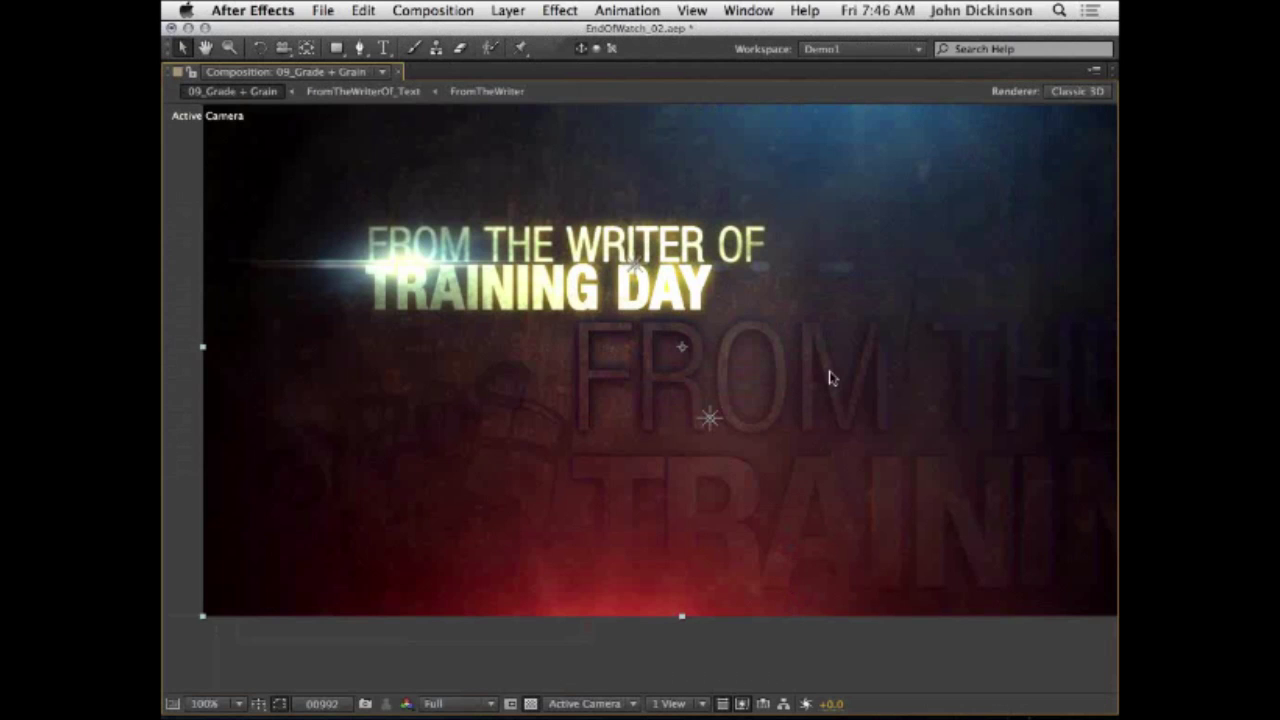
{"action": "key", "text": "period"}
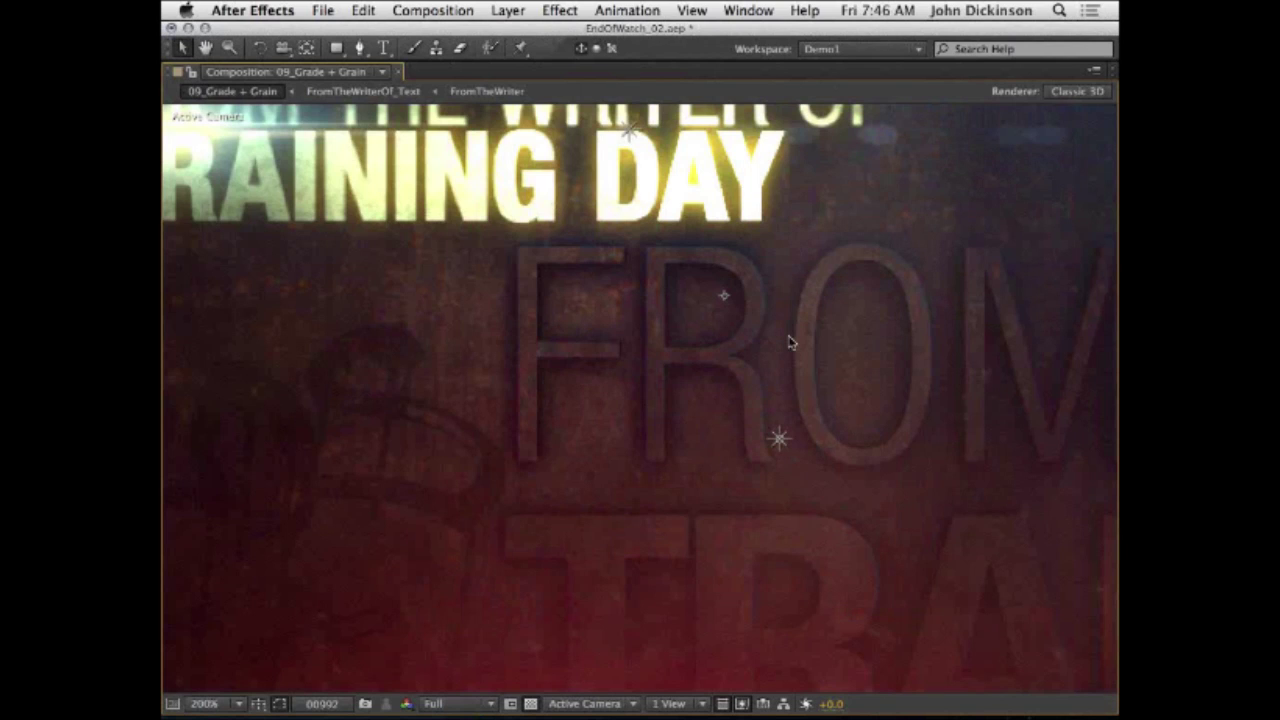
Step: Inspect the film grain over the embossed FROM lettering at 200% and widen the composition viewer
{"action": "key", "text": "grave"}
{"action": "key", "text": "h"}
{"action": "left_click_drag", "start_coordinate": [871, 271], "coordinate": [803, 306]}
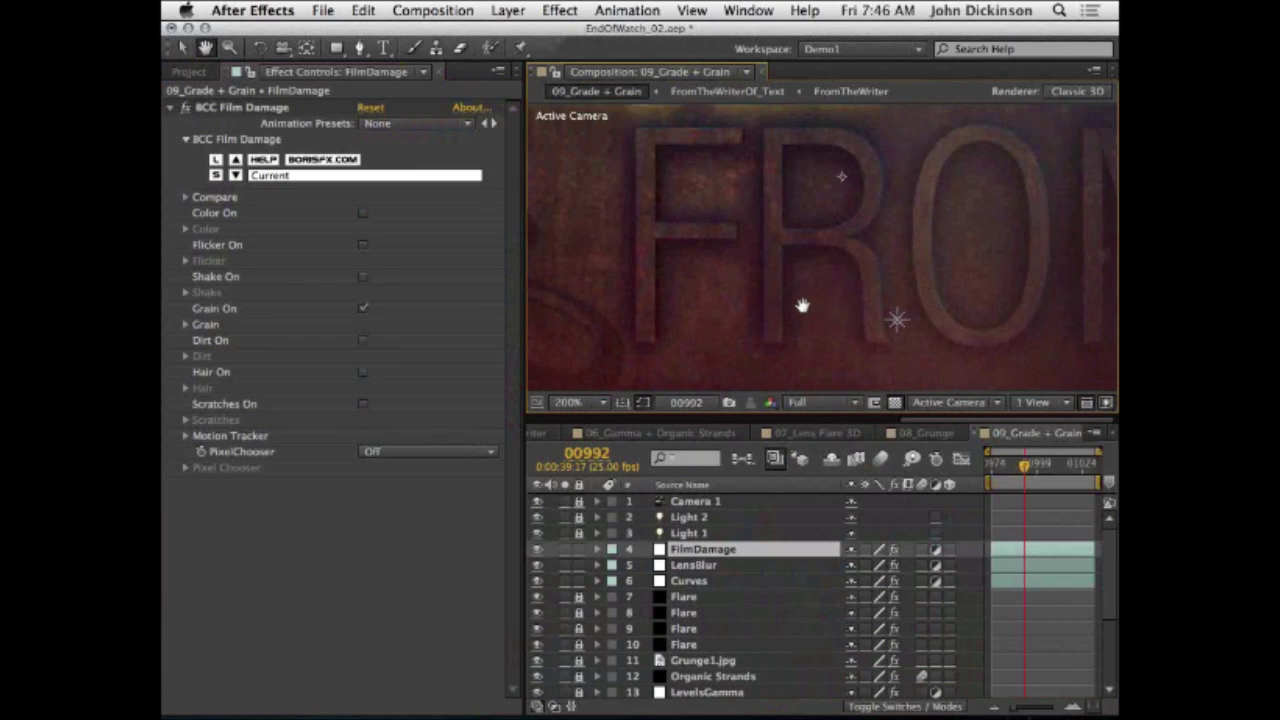
{"action": "key", "text": "v"}
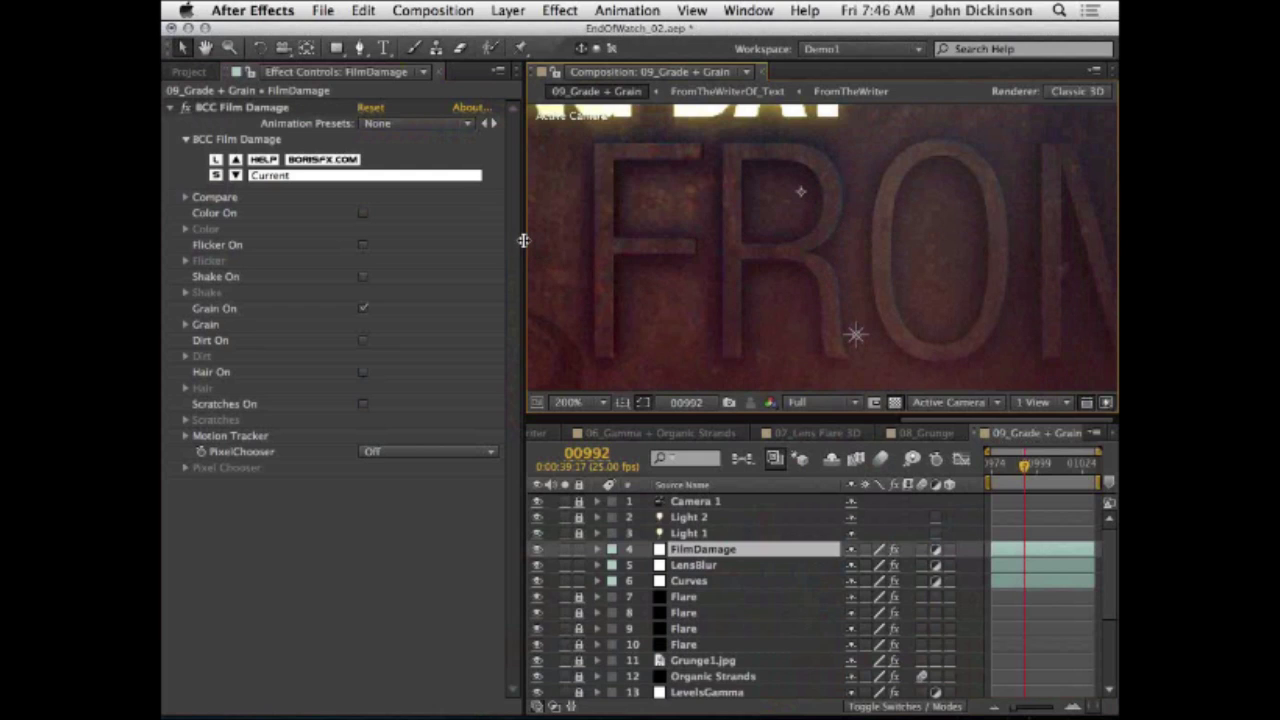
{"action": "left_click_drag", "start_coordinate": [517, 240], "coordinate": [432, 244]}
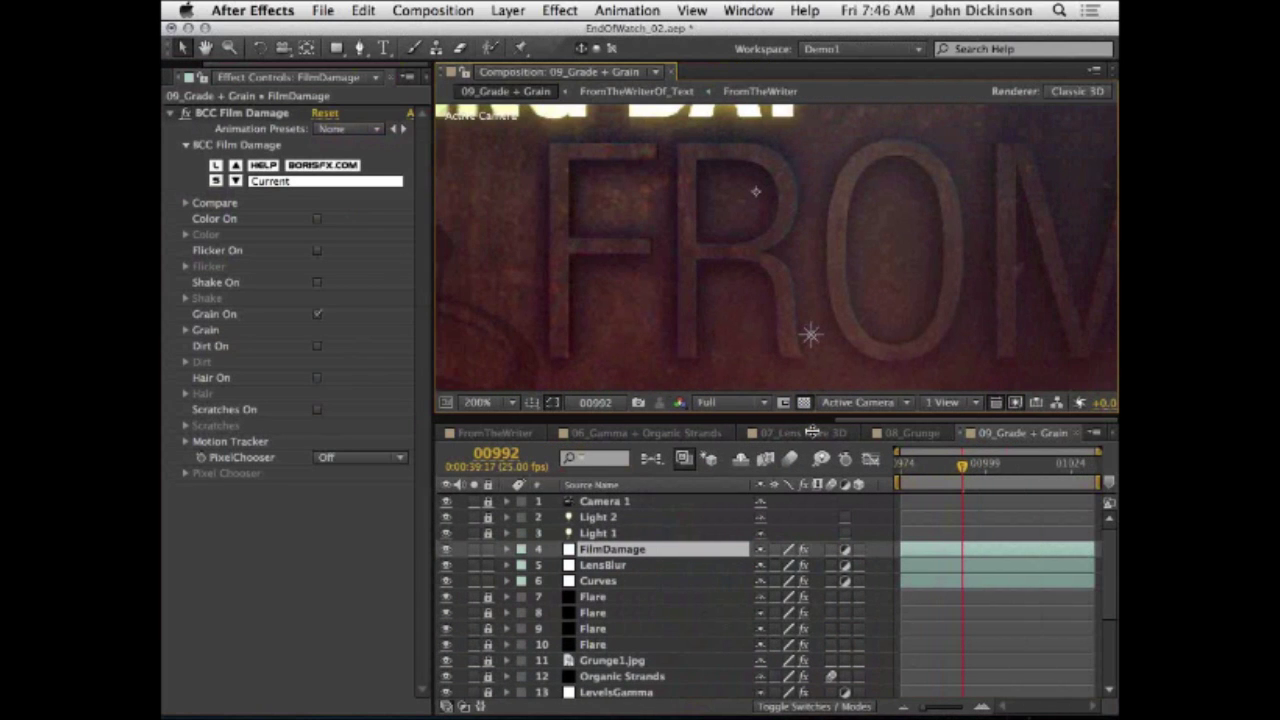
Step: Move to frame 986 in a taller viewer and review the effect settings of the Curves, LensBlur and FilmDamage layers
{"action": "left_click_drag", "start_coordinate": [812, 431], "coordinate": [814, 505]}
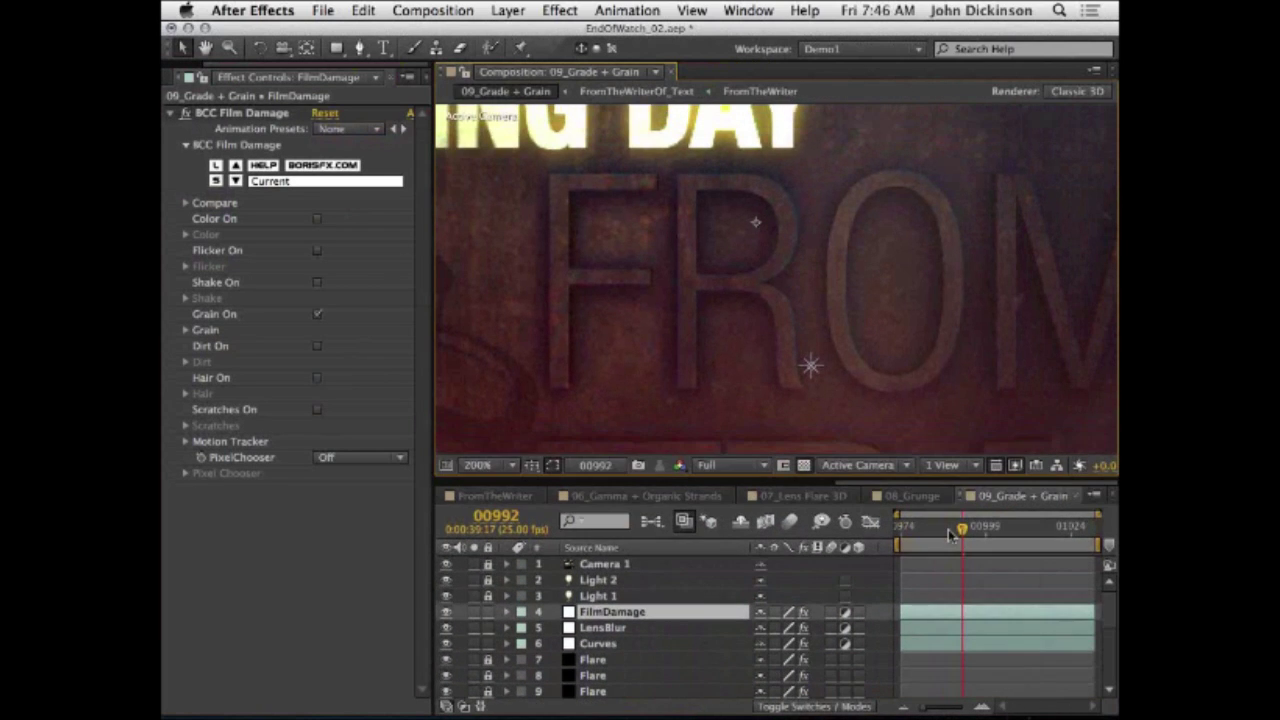
{"action": "left_click_drag", "start_coordinate": [962, 527], "coordinate": [941, 527]}
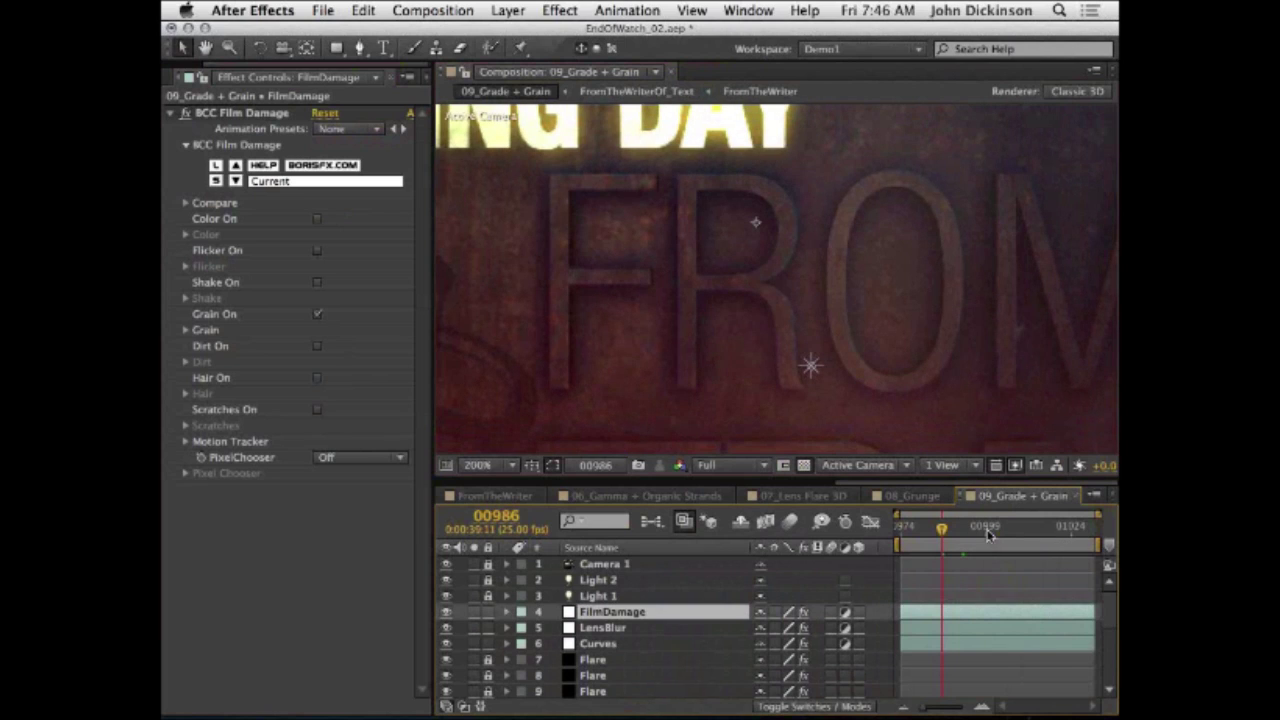
{"action": "left_click", "coordinate": [600, 644]}
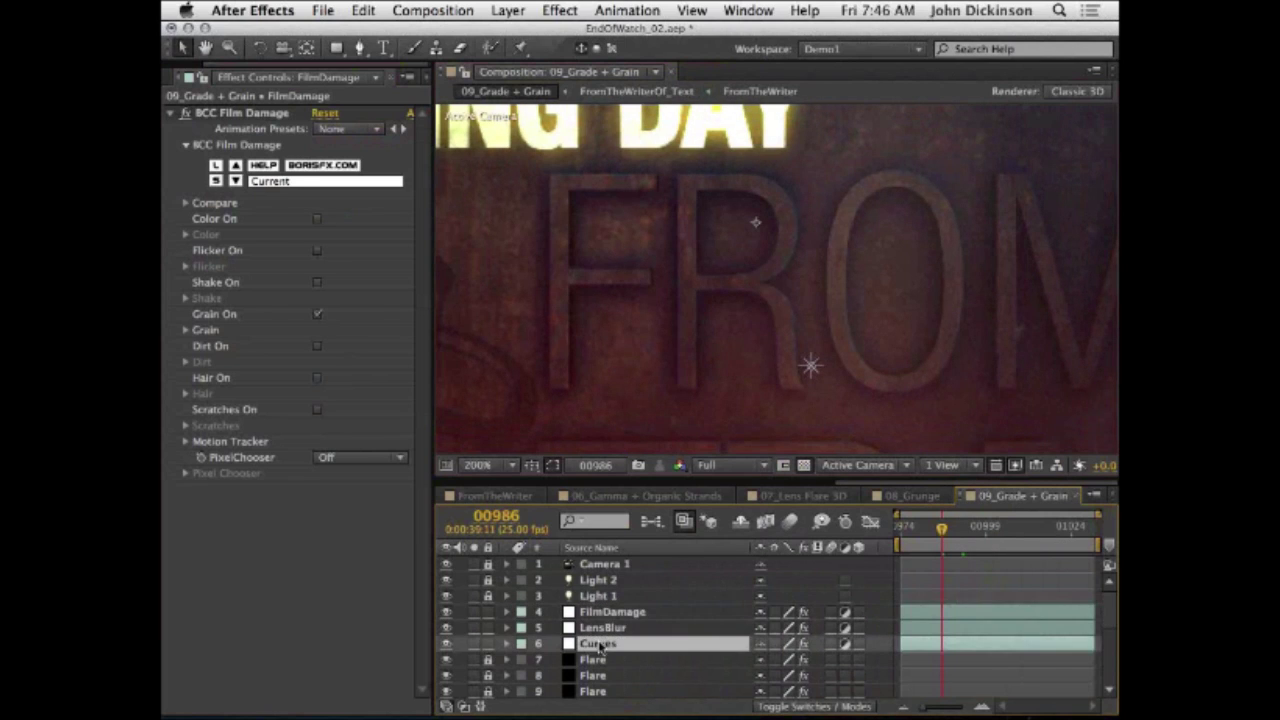
{"action": "left_click", "coordinate": [601, 628]}
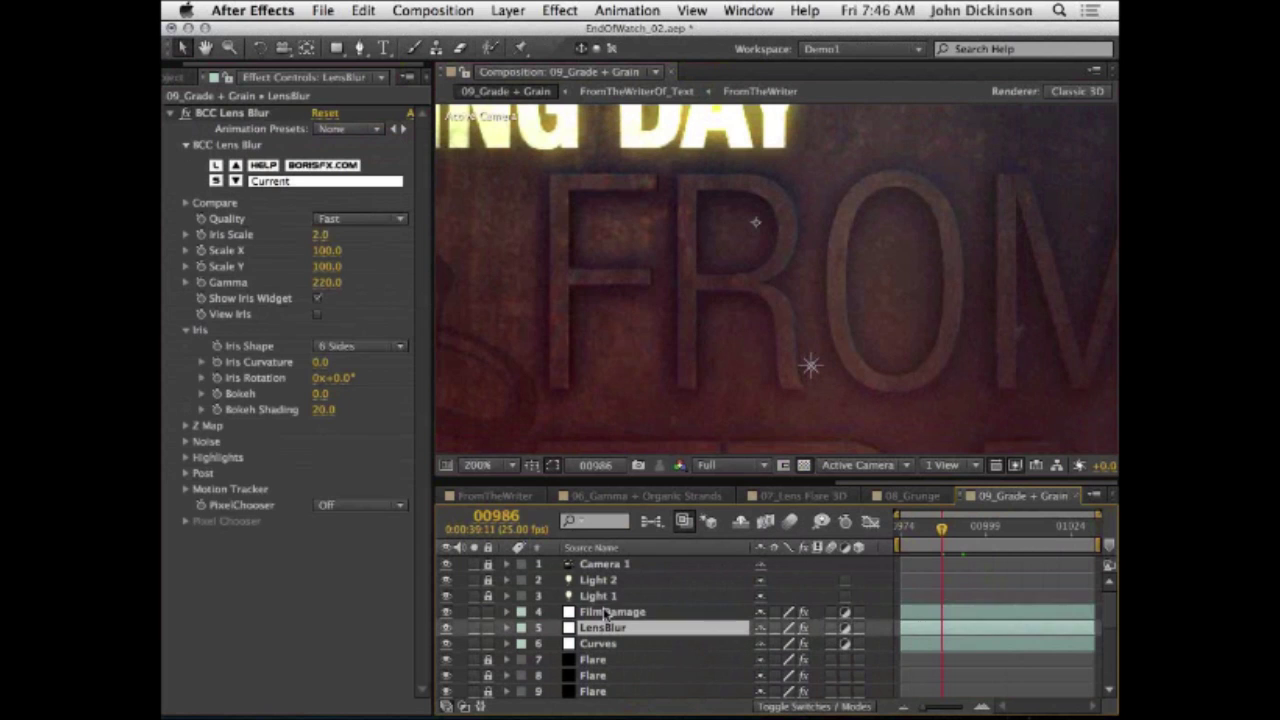
{"action": "left_click", "coordinate": [612, 611]}
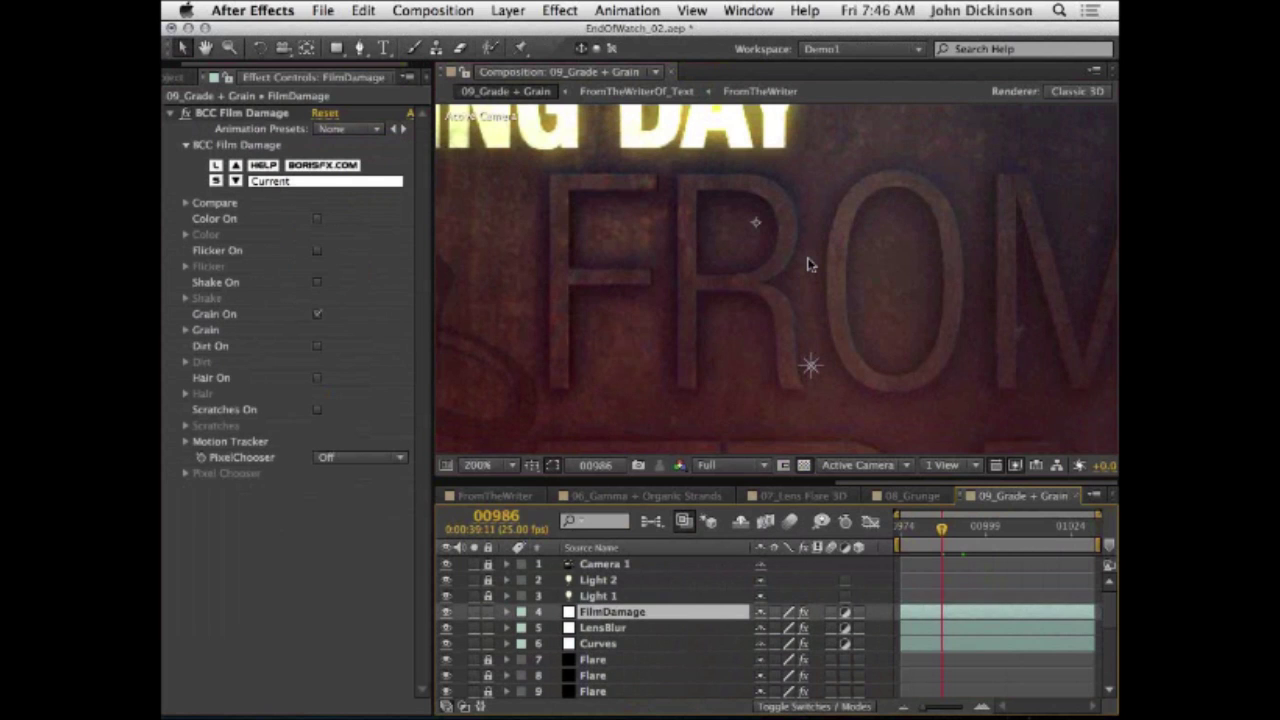
Step: Examine the graded and grained composite over the whole frame and at 100% in the maximized viewer
{"action": "key", "text": "grave"}
{"action": "scroll", "coordinate": [745, 303], "scroll_direction": "down", "scroll_amount": 4}
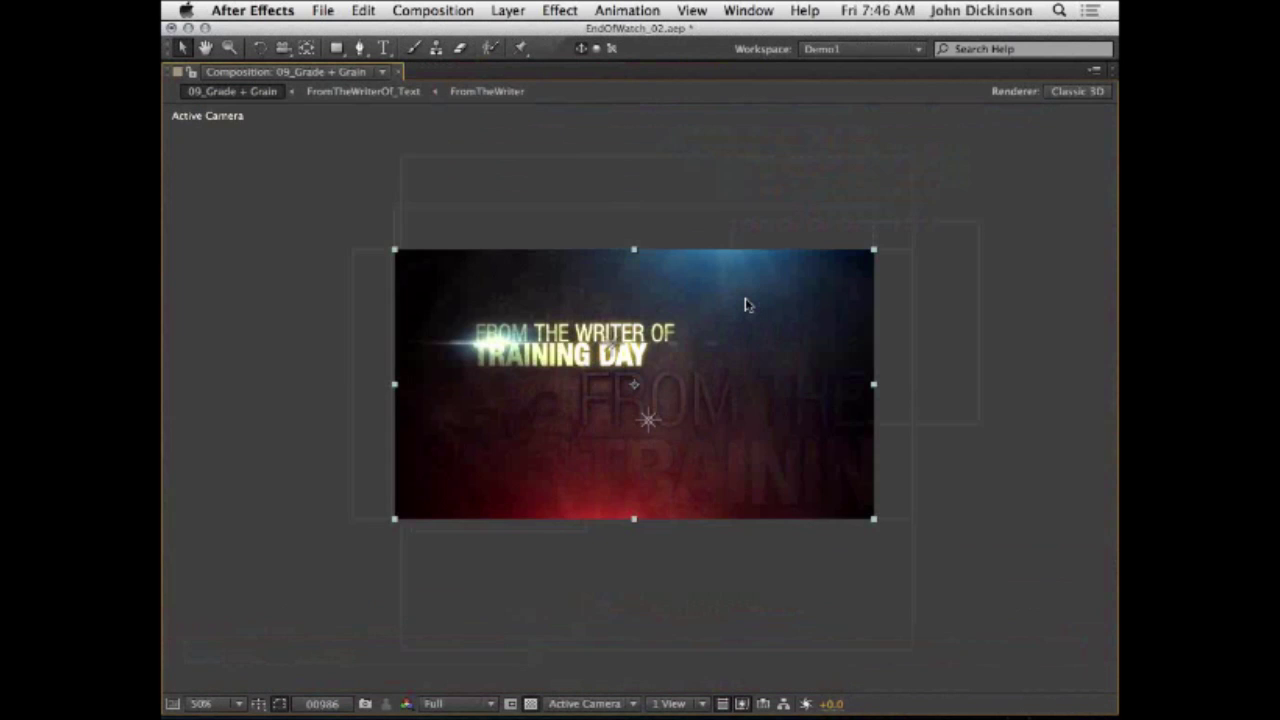
{"action": "key", "text": "slash"}
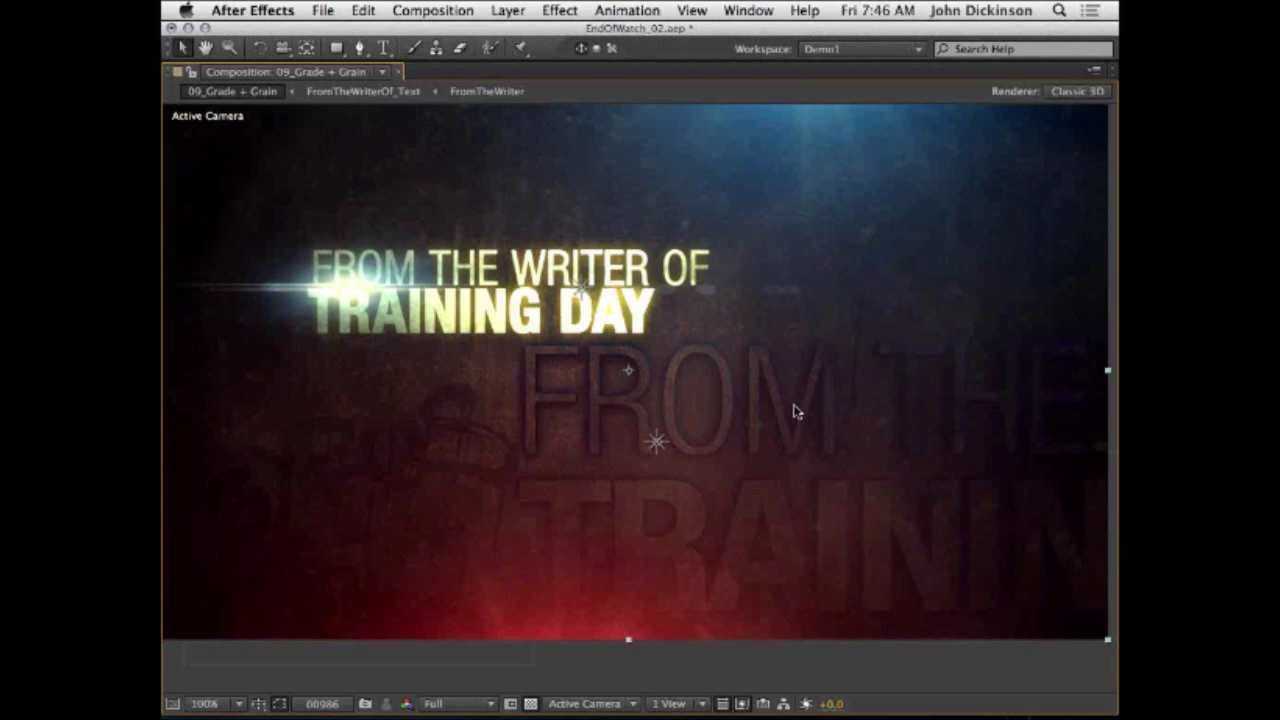
{"action": "key", "text": "grave"}
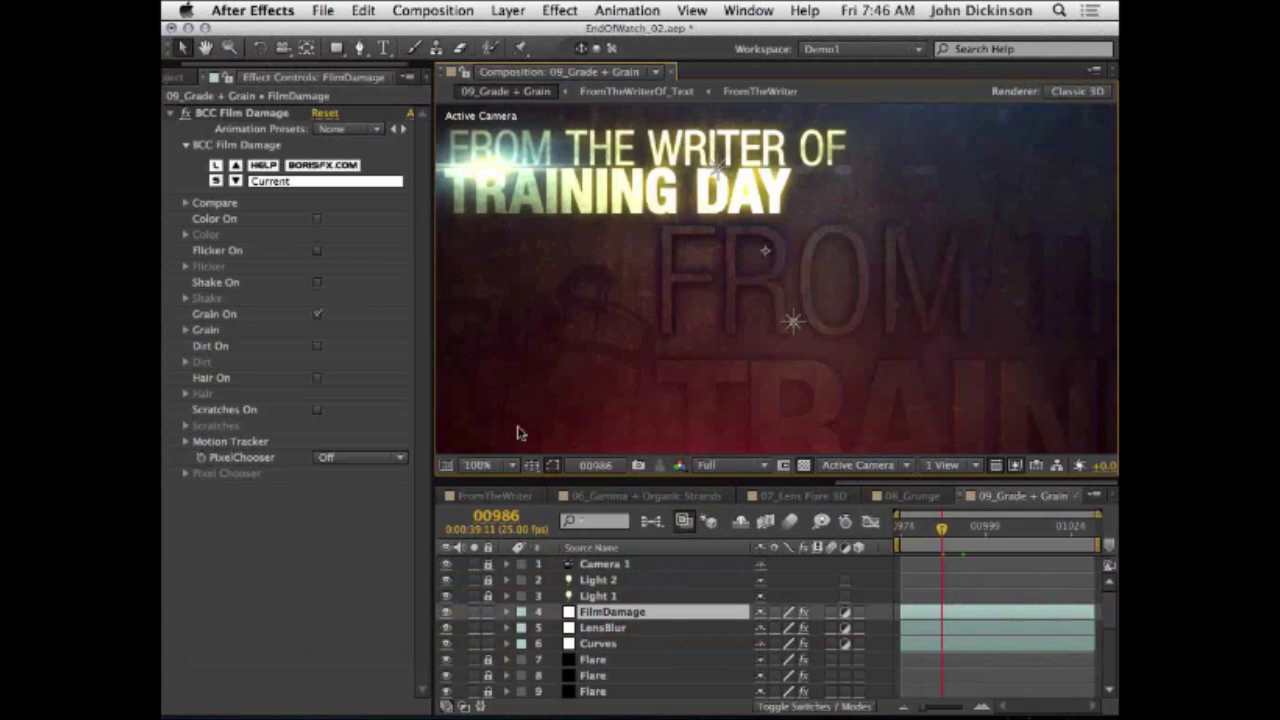
Step: Open the 10_TV Damage composition and display the effect settings of the second TVDamage layer
{"action": "left_click", "coordinate": [187, 77]}
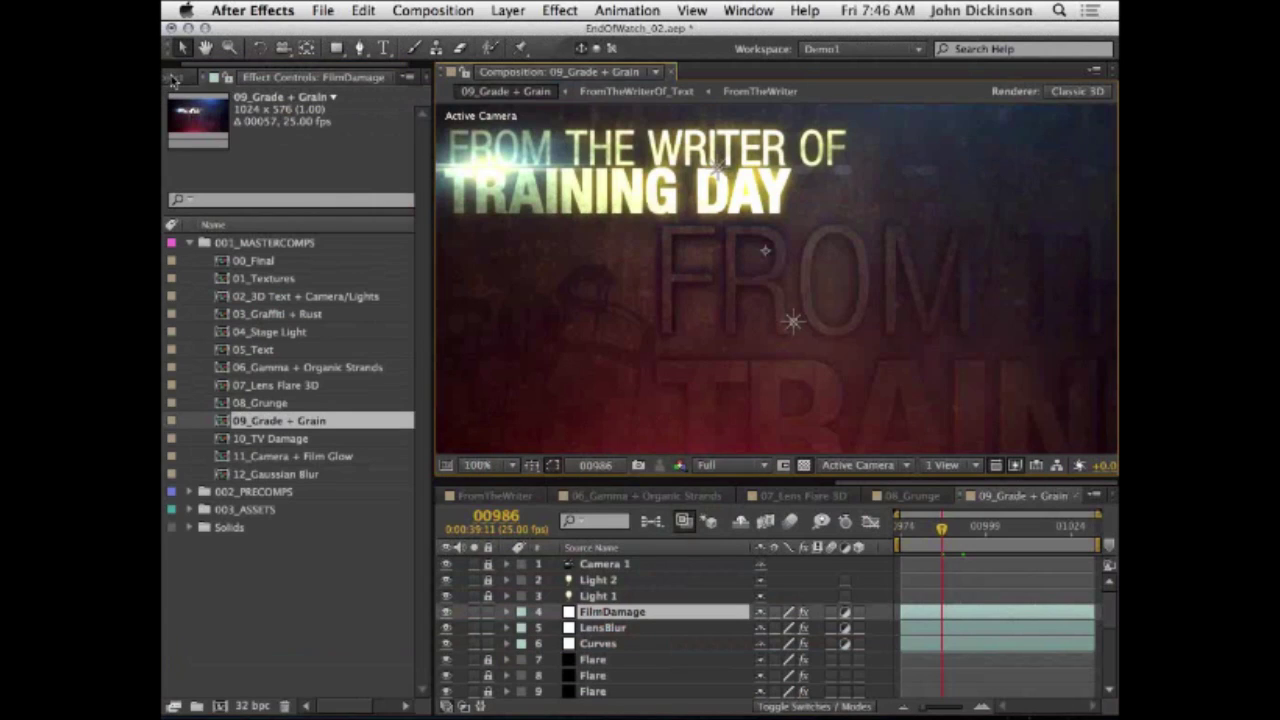
{"action": "double_click", "coordinate": [230, 439]}
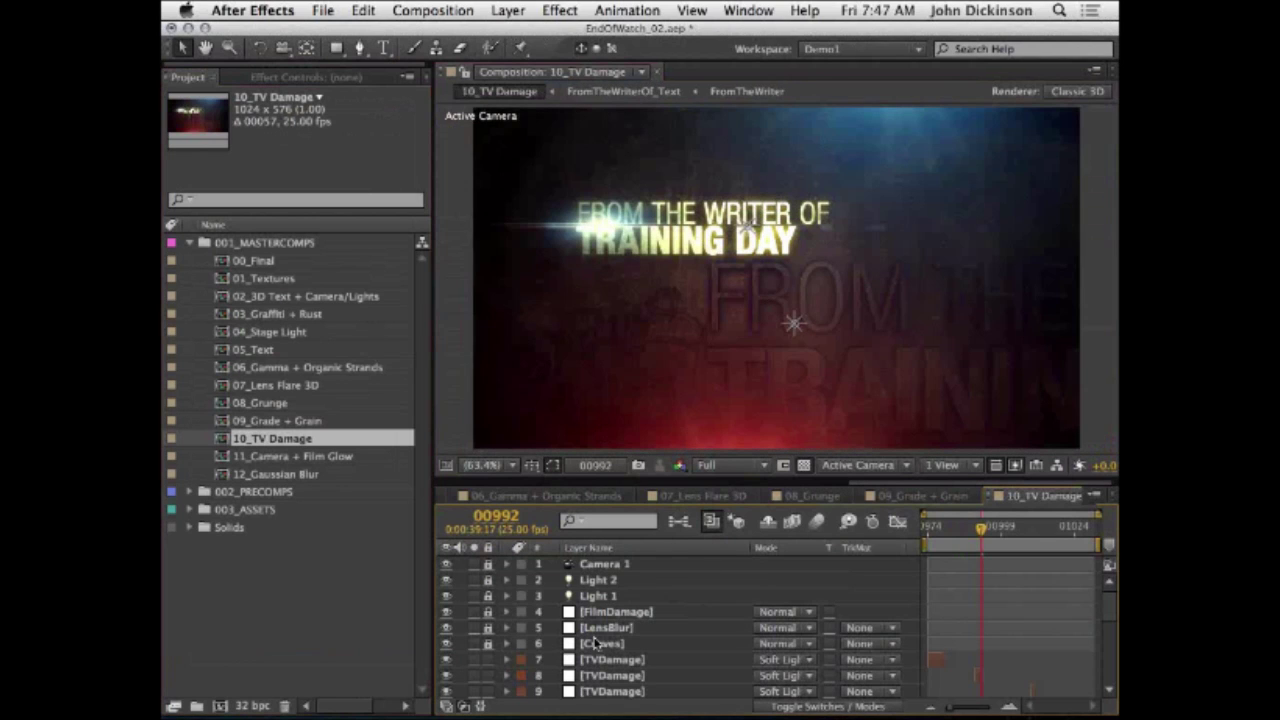
{"action": "left_click", "coordinate": [602, 678]}
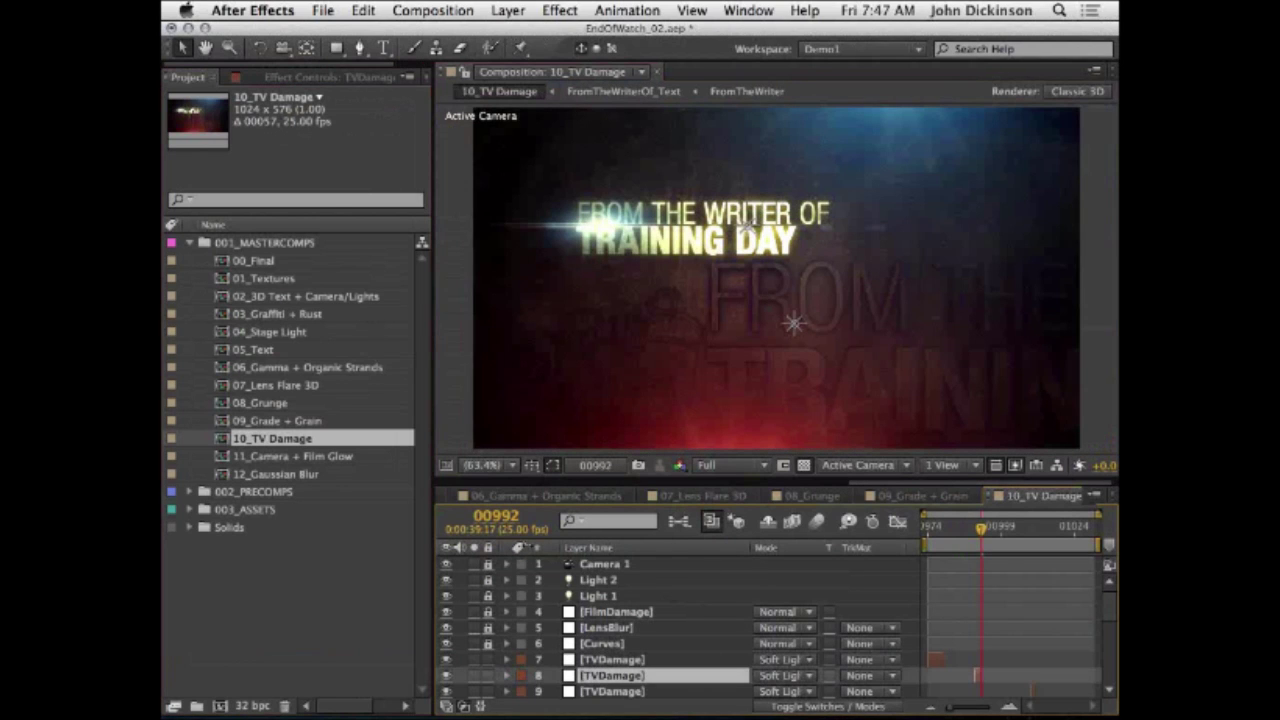
{"action": "left_click", "coordinate": [274, 75]}
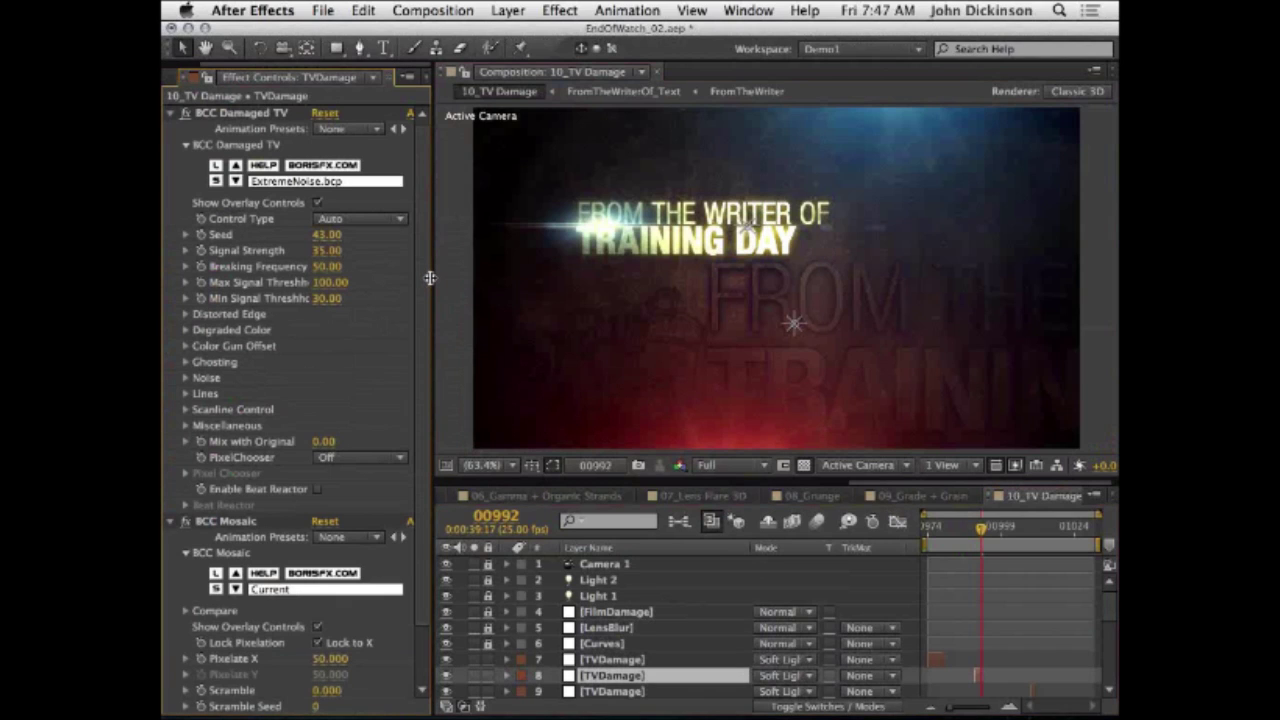
Step: Enable BCC Damaged TV on the first TVDamage layer at frame 975, with the timeline area enlarged
{"action": "left_click_drag", "start_coordinate": [430, 277], "coordinate": [391, 281]}
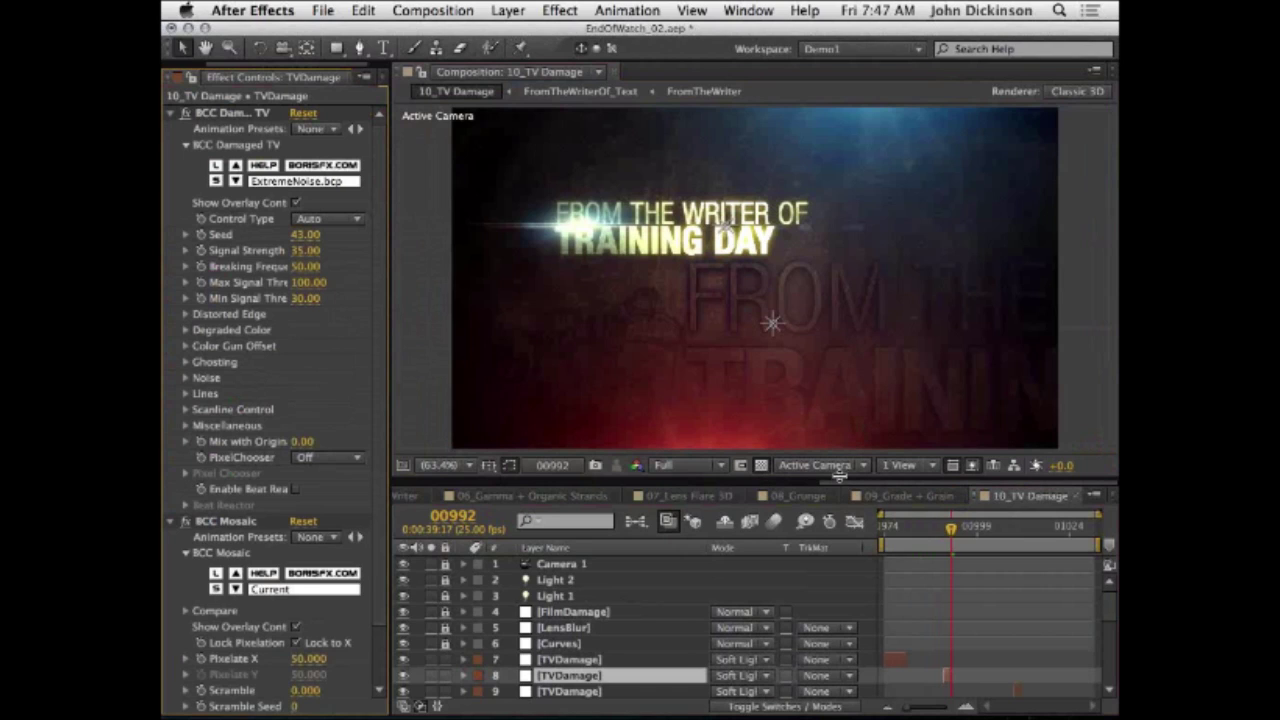
{"action": "left_click_drag", "start_coordinate": [840, 481], "coordinate": [843, 491]}
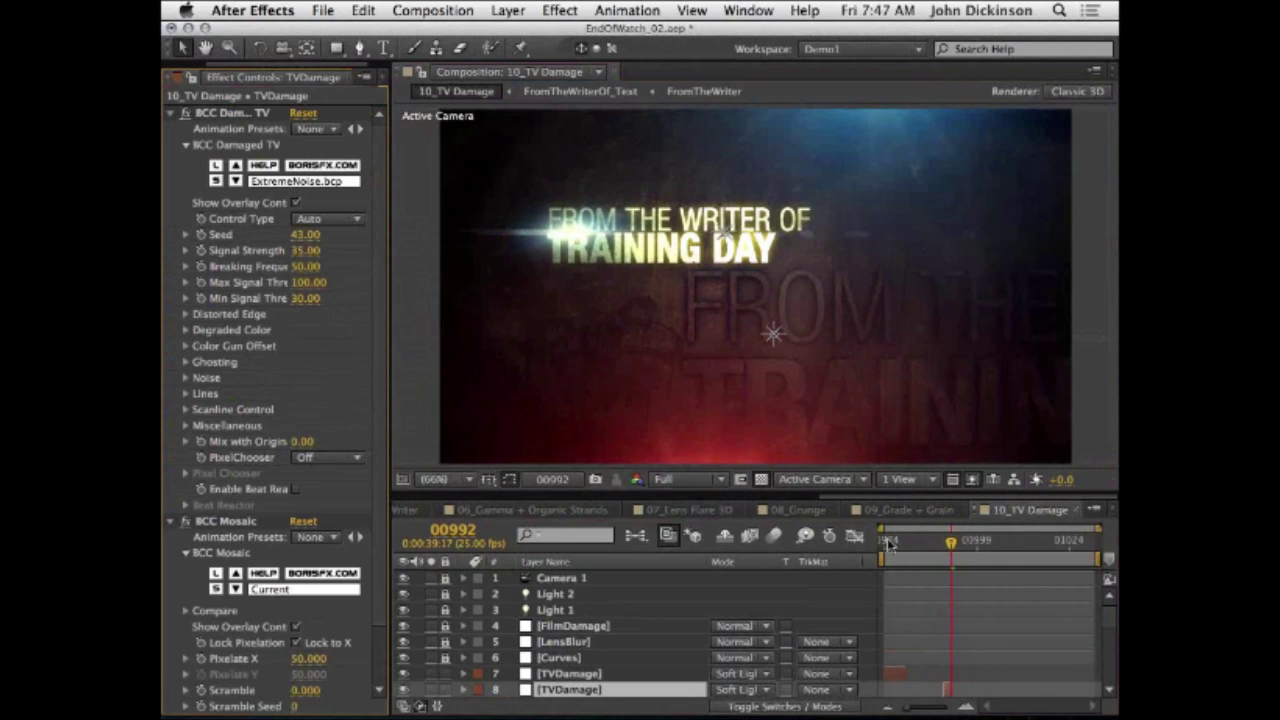
{"action": "left_click_drag", "start_coordinate": [865, 480], "coordinate": [861, 412]}
{"action": "left_click", "coordinate": [889, 462]}
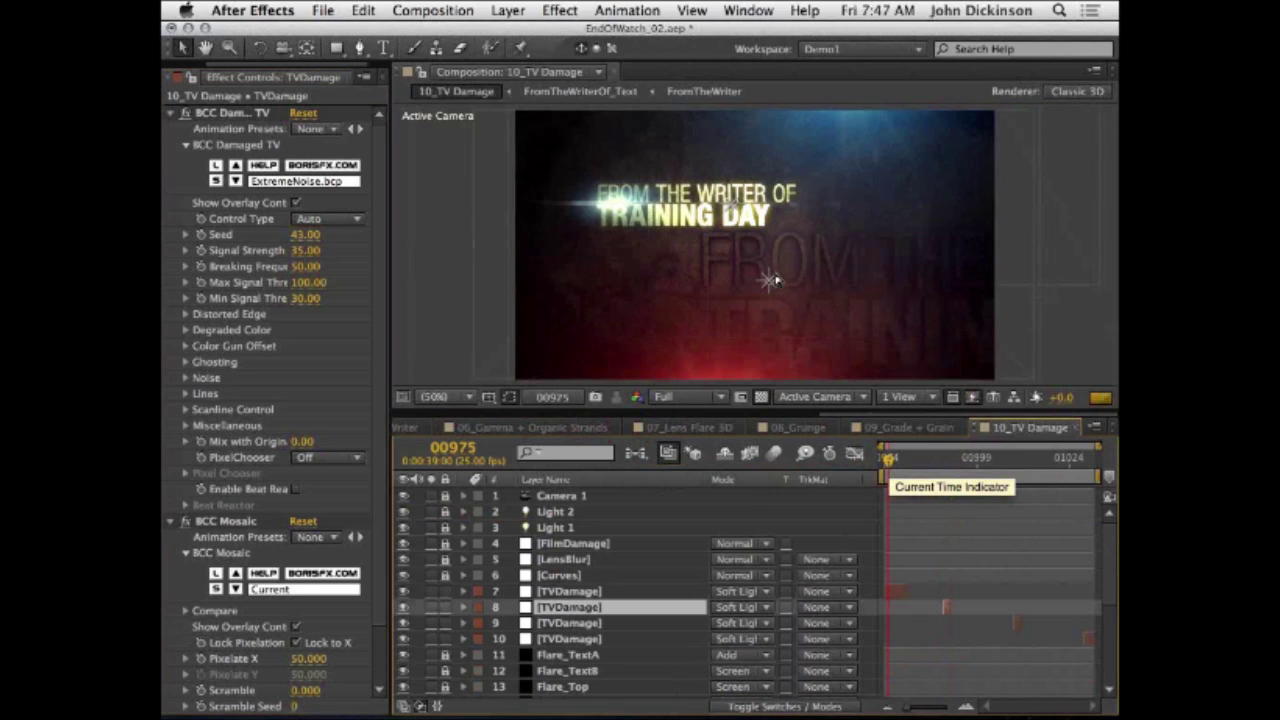
{"action": "left_click", "coordinate": [598, 592]}
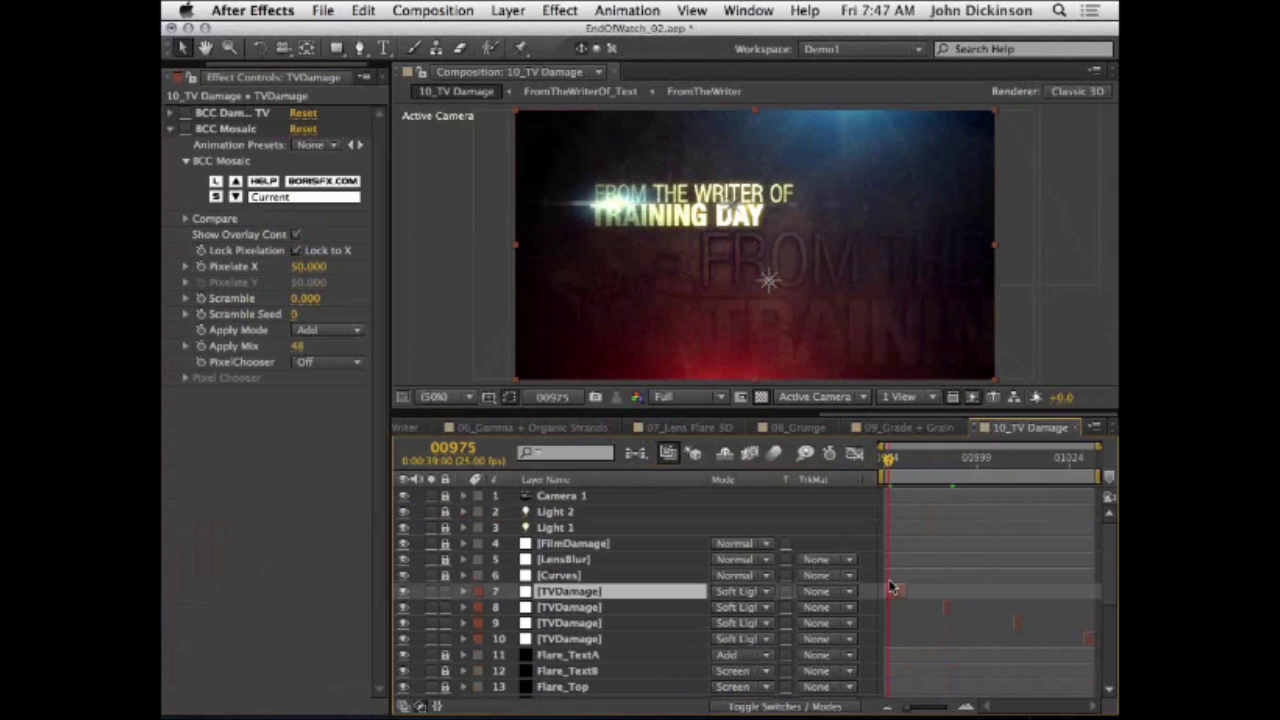
{"action": "key", "text": "e"}
{"action": "left_click", "coordinate": [403, 607]}
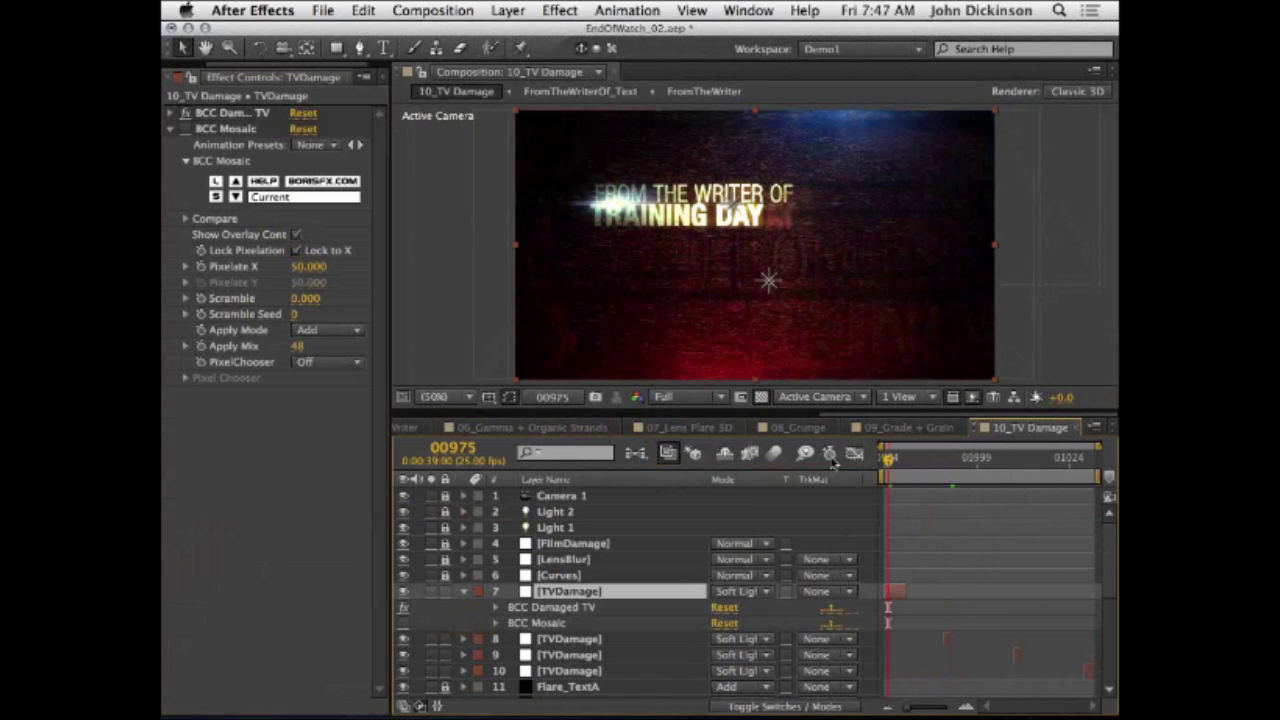
Step: Check the undamaged frame 982 and move to frame 991 at the second TVDamage layer in a magnified timeline
{"action": "left_click_drag", "start_coordinate": [888, 458], "coordinate": [914, 467]}
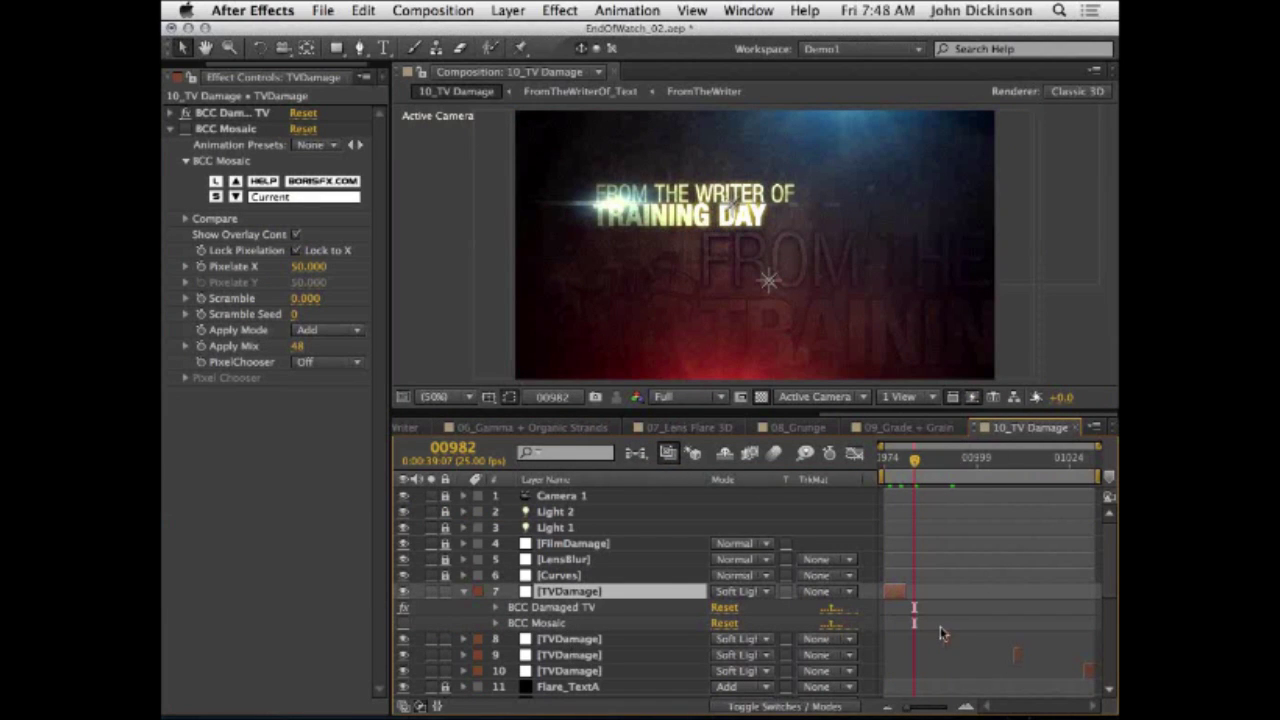
{"action": "scroll", "coordinate": [952, 652], "scroll_direction": "up", "scroll_amount": 2}
{"action": "left_click", "coordinate": [935, 460]}
{"action": "left_click", "coordinate": [944, 466]}
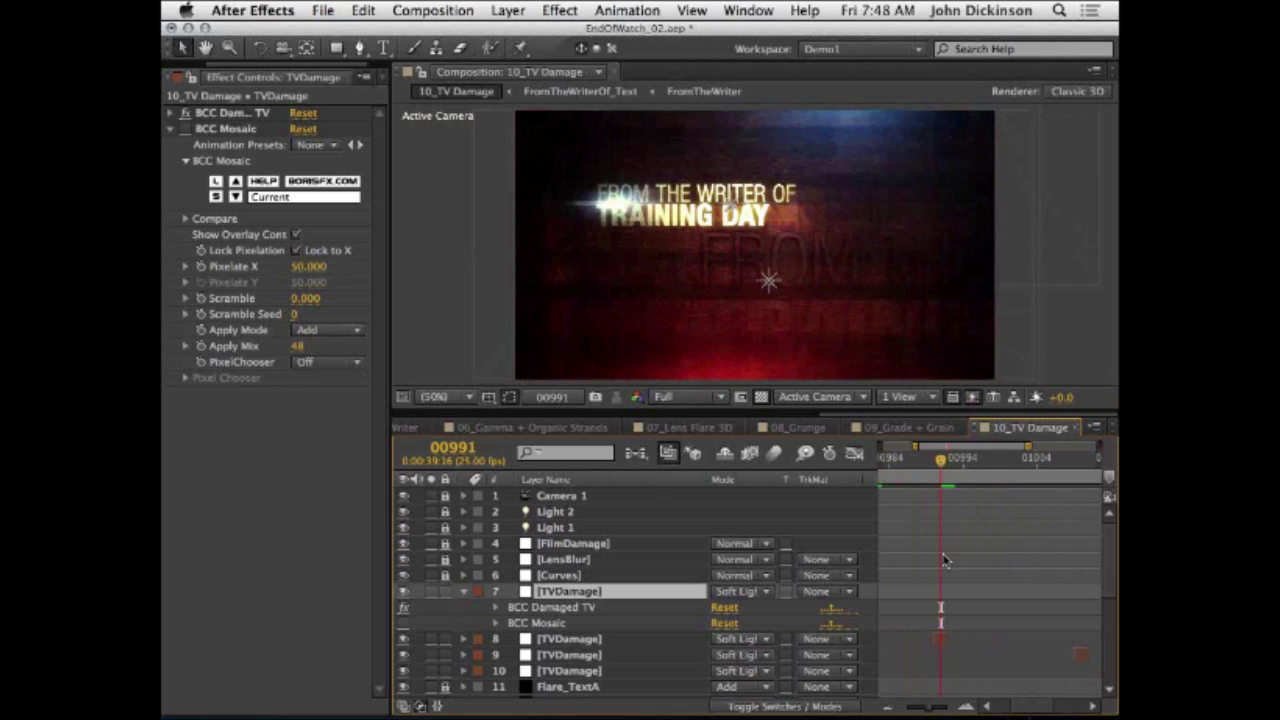
Step: Step back and forth between frames 989 and 992 to compare the picture with and without TV damage
{"action": "key", "text": "Page_Down"}
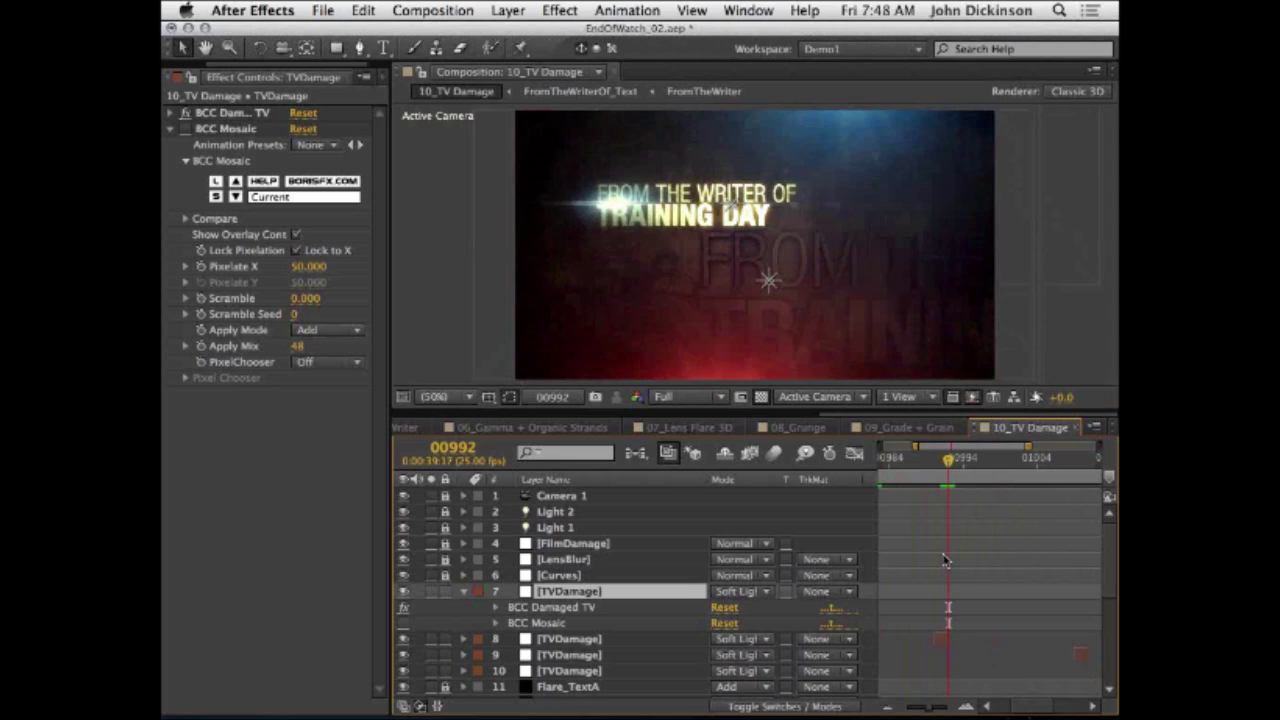
{"action": "key", "text": "Page_Up"}
{"action": "key", "text": "Page_Up"}
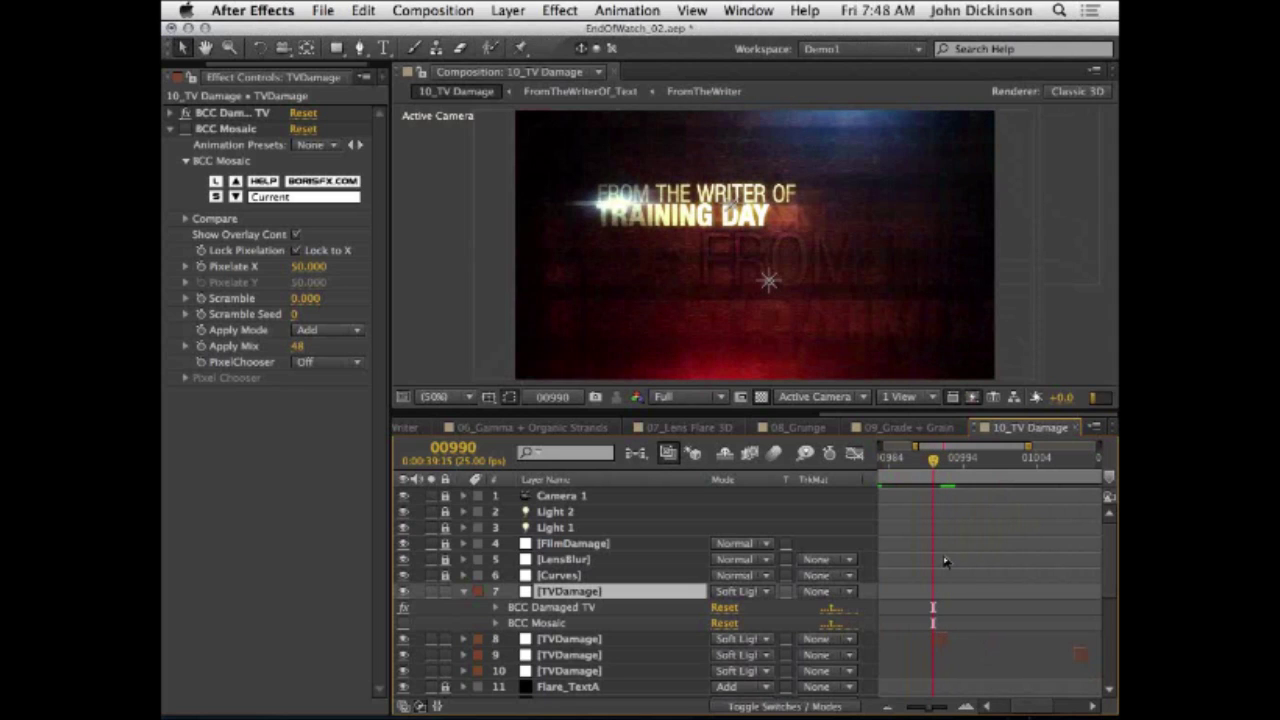
{"action": "key", "text": "Page_Down"}
{"action": "key", "text": "Page_Up"}
{"action": "key", "text": "Page_Down"}
{"action": "key", "text": "Page_Down"}
{"action": "key", "text": "Page_Up"}
{"action": "key", "text": "Page_Up"}
{"action": "key", "text": "Page_Up"}
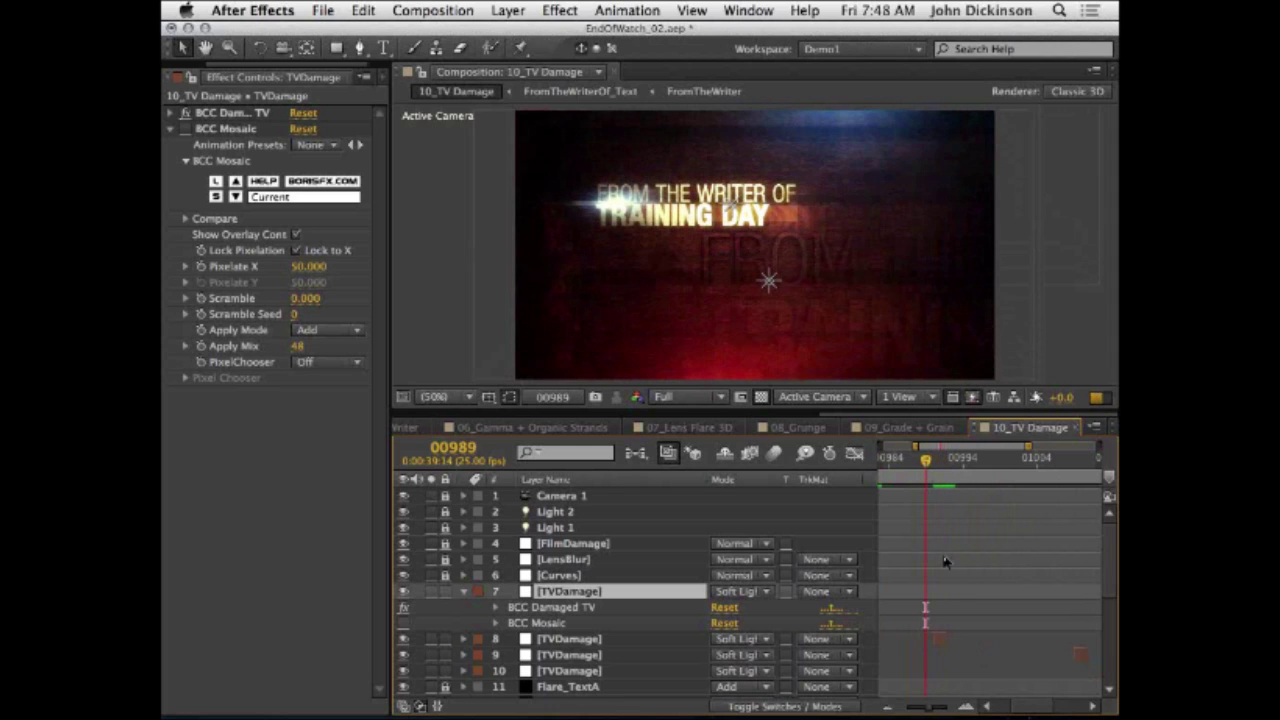
{"action": "key", "text": "Page_Down"}
{"action": "key", "text": "Page_Down"}
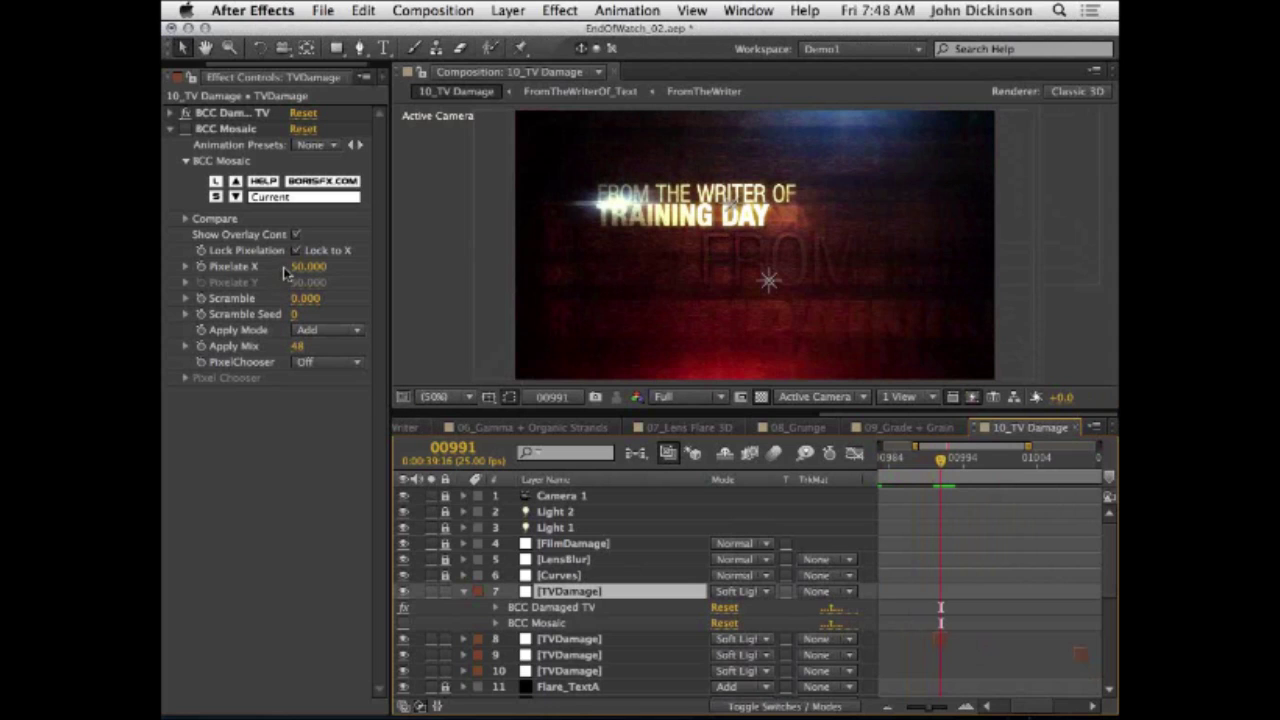
Step: Review the BCC Damaged TV settings of the first TVDamage layer in a widened panel, and collapse them
{"action": "left_click", "coordinate": [172, 113]}
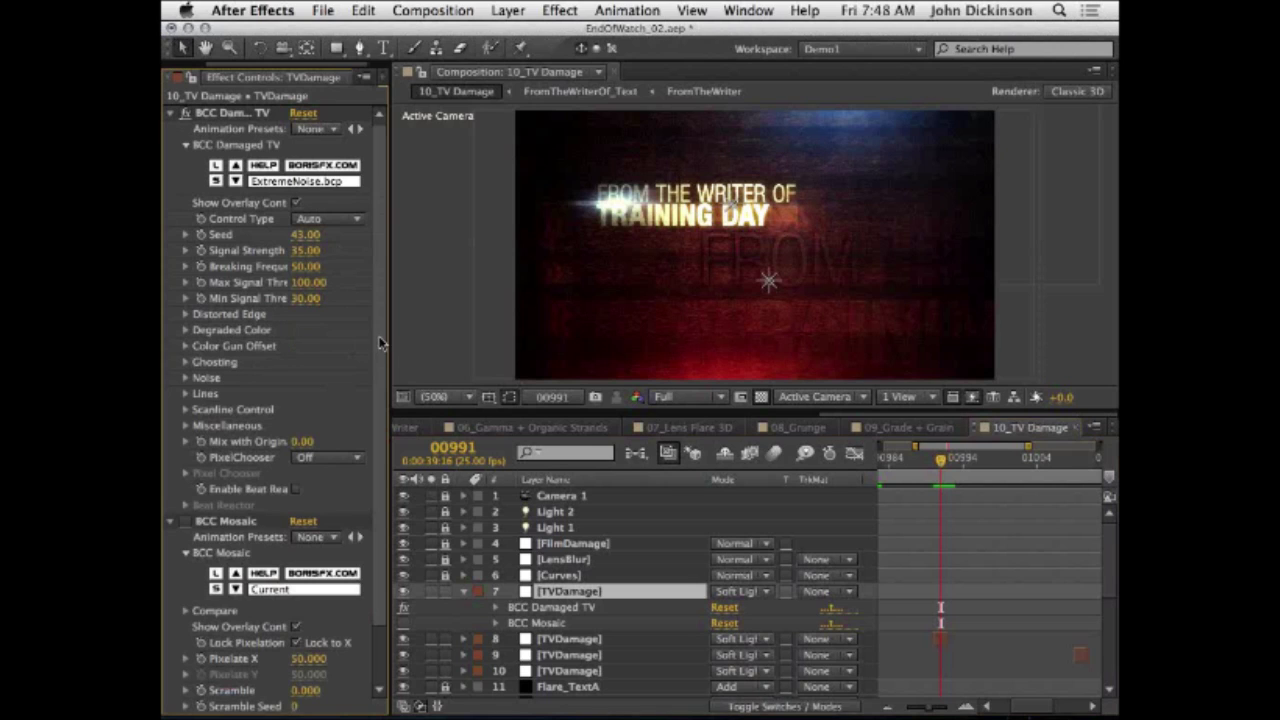
{"action": "left_click_drag", "start_coordinate": [407, 343], "coordinate": [473, 351]}
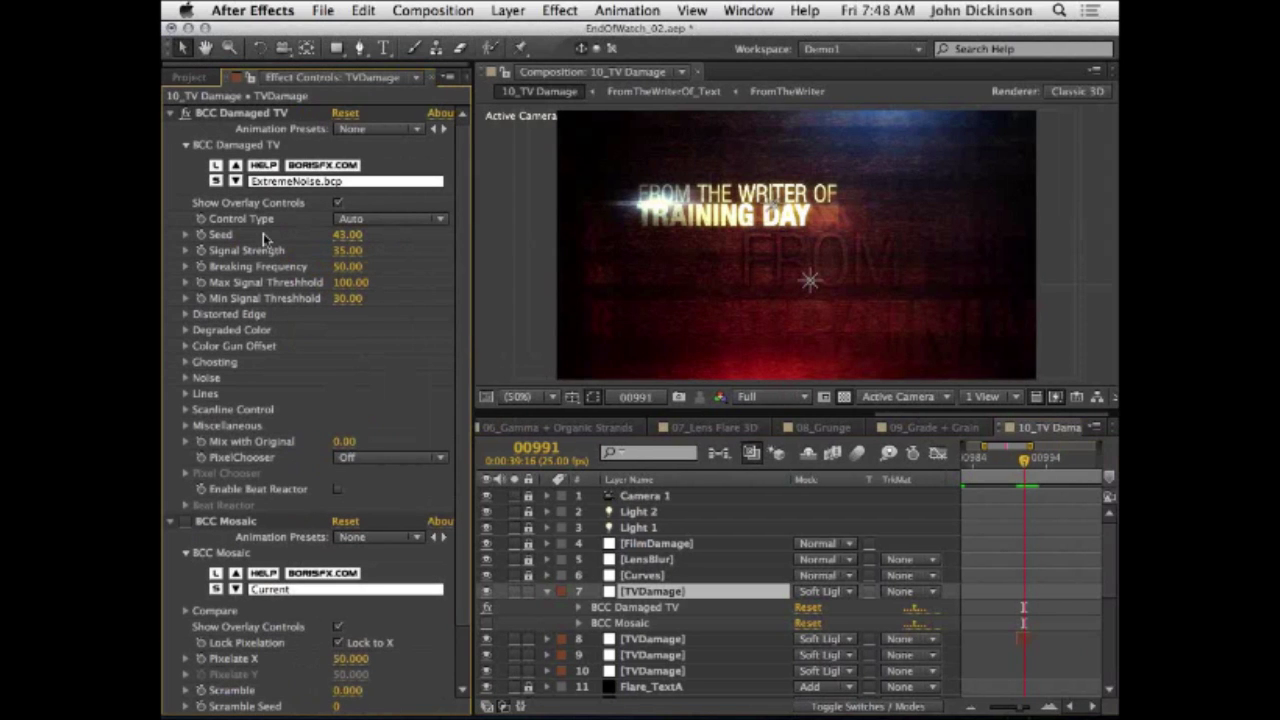
{"action": "left_click", "coordinate": [171, 114]}
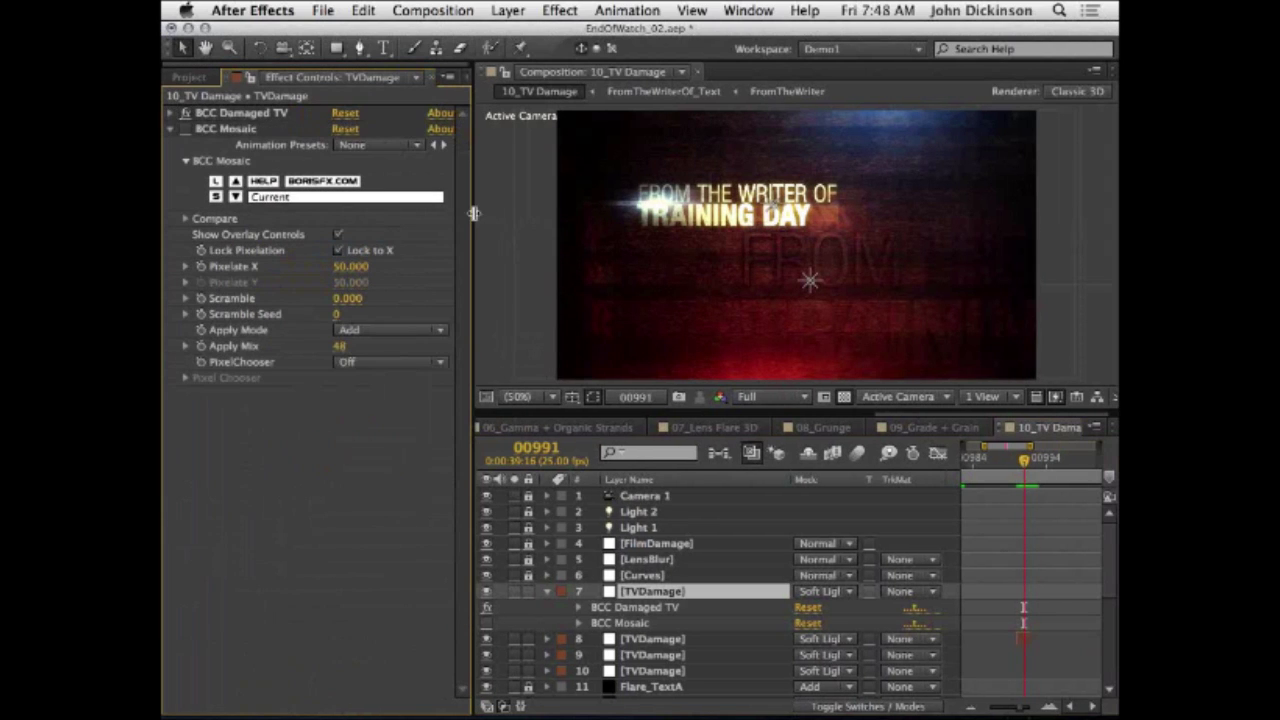
{"action": "left_click_drag", "start_coordinate": [472, 213], "coordinate": [415, 220]}
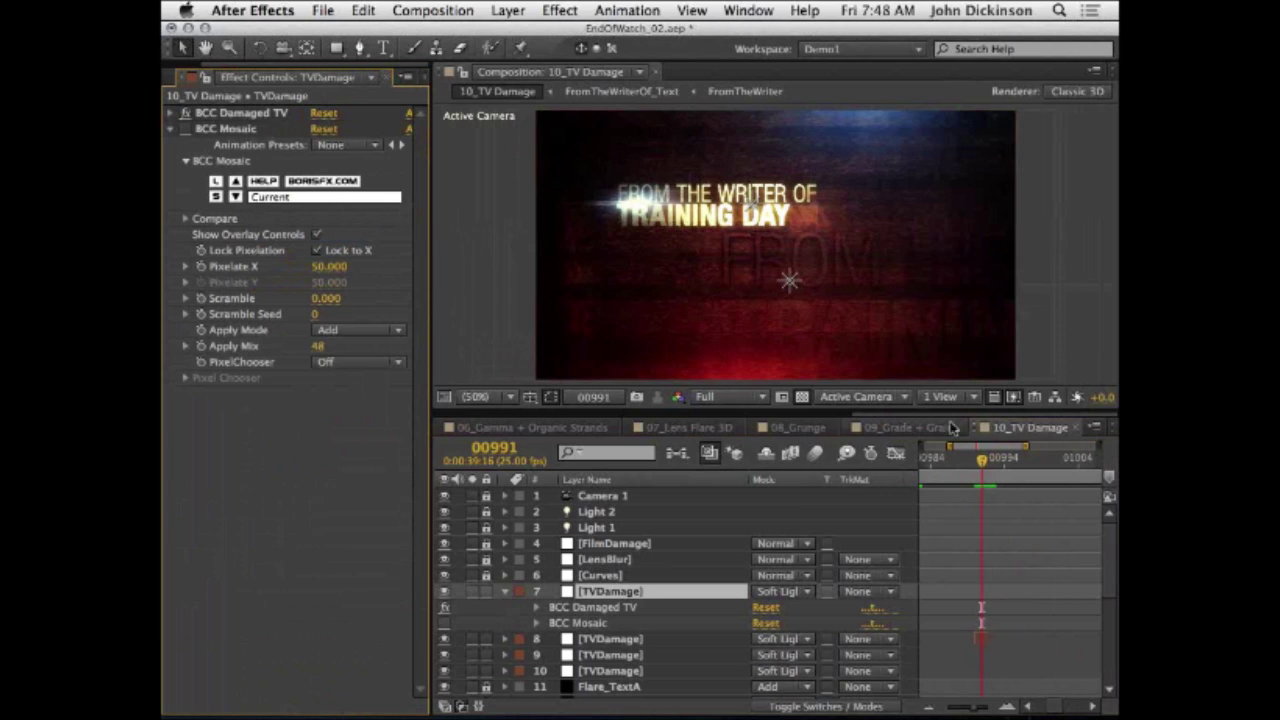
Step: Scrub frames 976 to 979 to examine the damaged TV signal under the first TVDamage layer
{"action": "left_click_drag", "start_coordinate": [985, 460], "coordinate": [945, 462]}
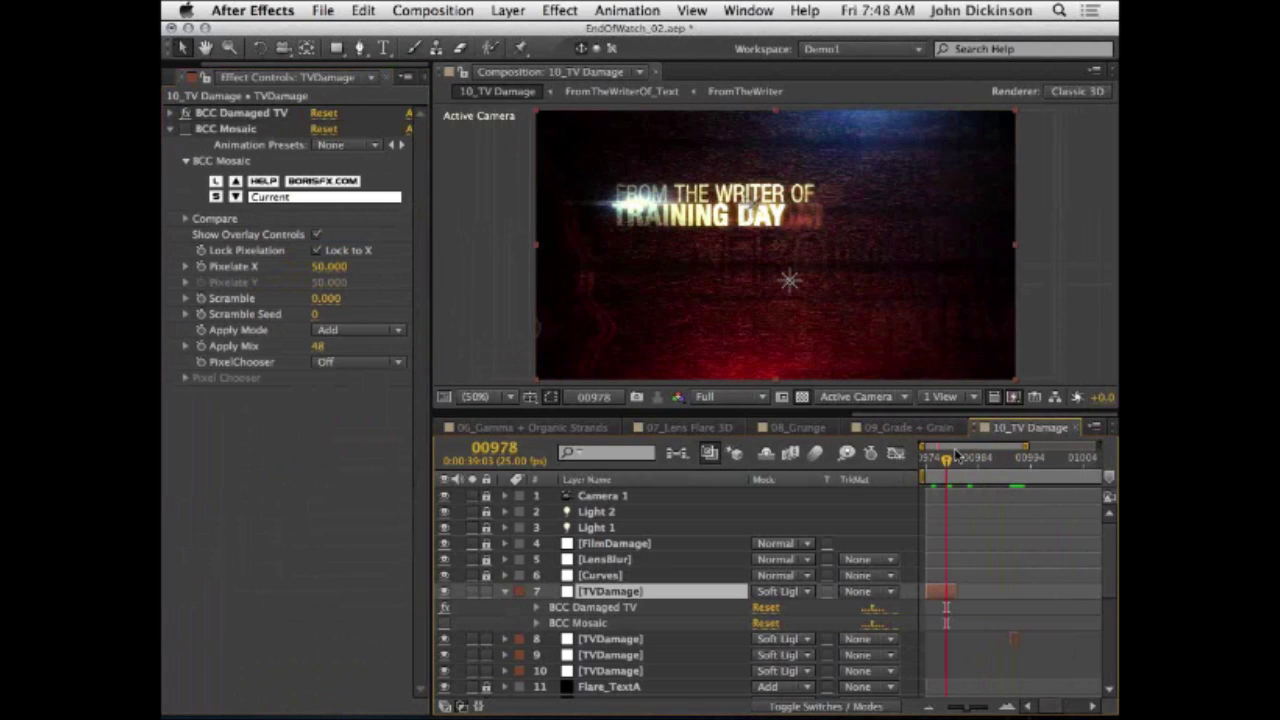
{"action": "left_click_drag", "start_coordinate": [932, 465], "coordinate": [938, 463]}
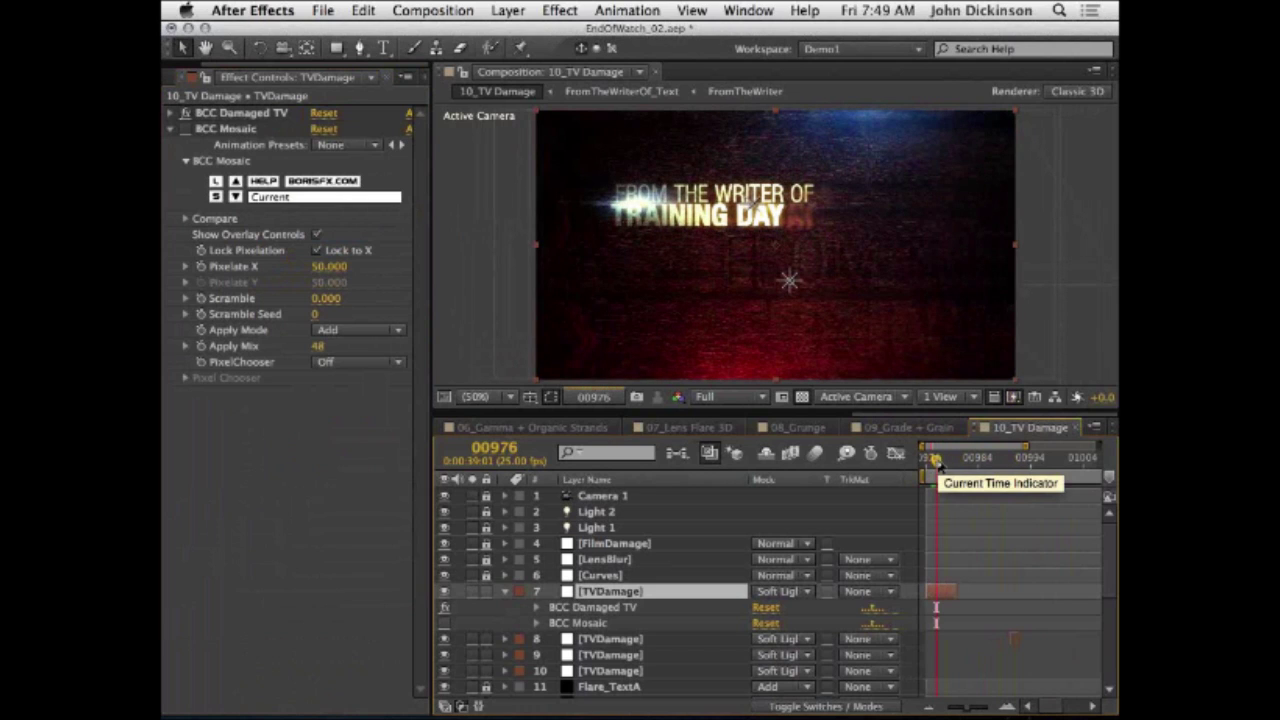
{"action": "left_click_drag", "start_coordinate": [937, 463], "coordinate": [952, 461]}
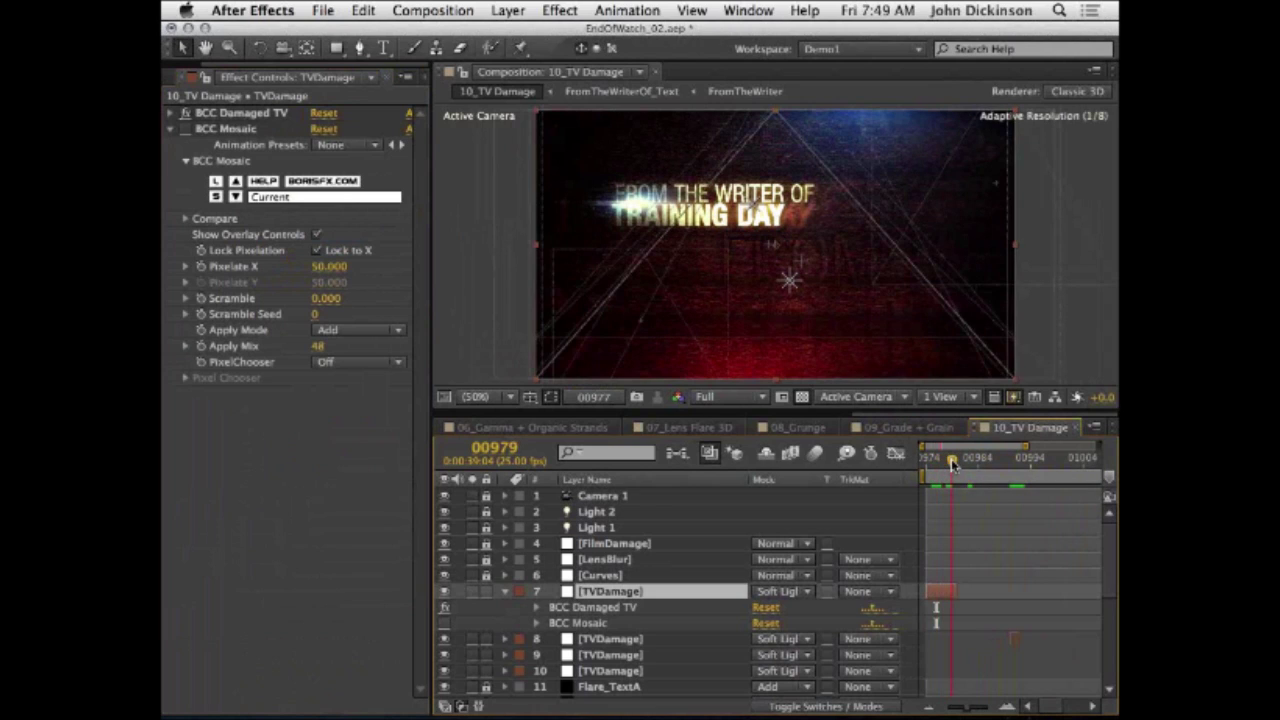
Step: Enable BCC Mosaic on the first TVDamage layer and check the picture at 100% on frames 976 and 991
{"action": "left_click", "coordinate": [446, 624]}
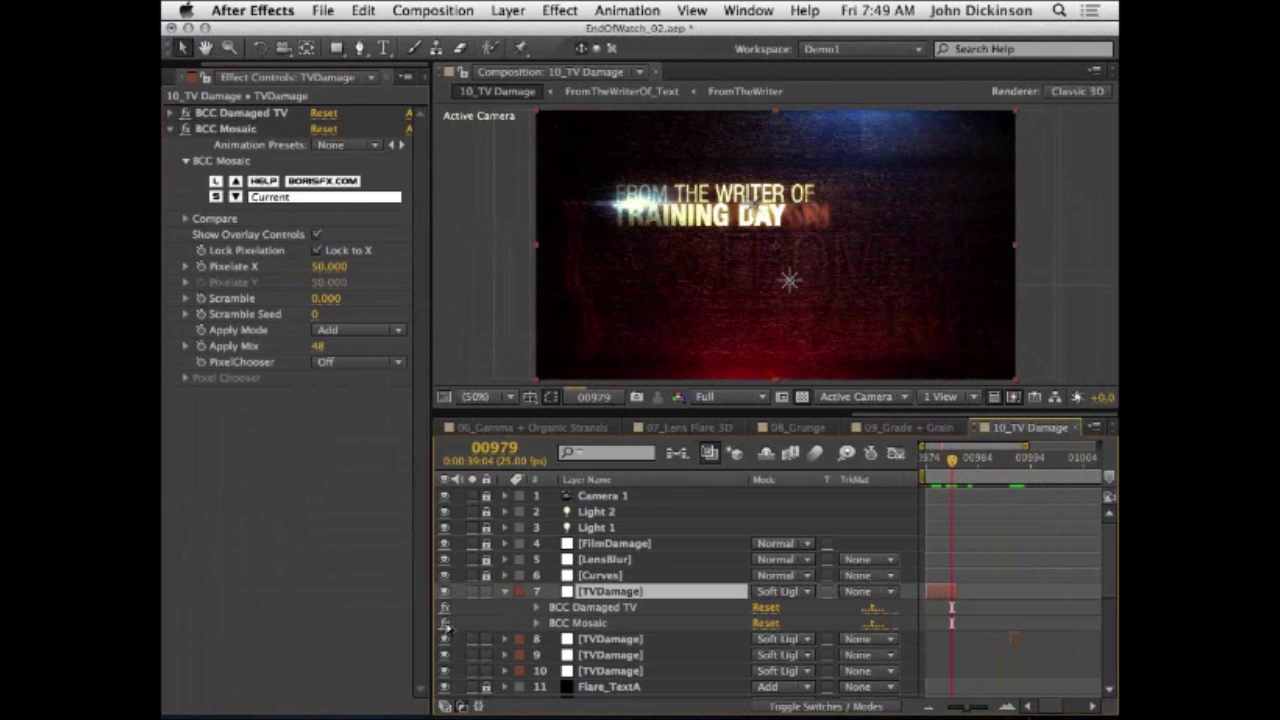
{"action": "left_click", "coordinate": [580, 623]}
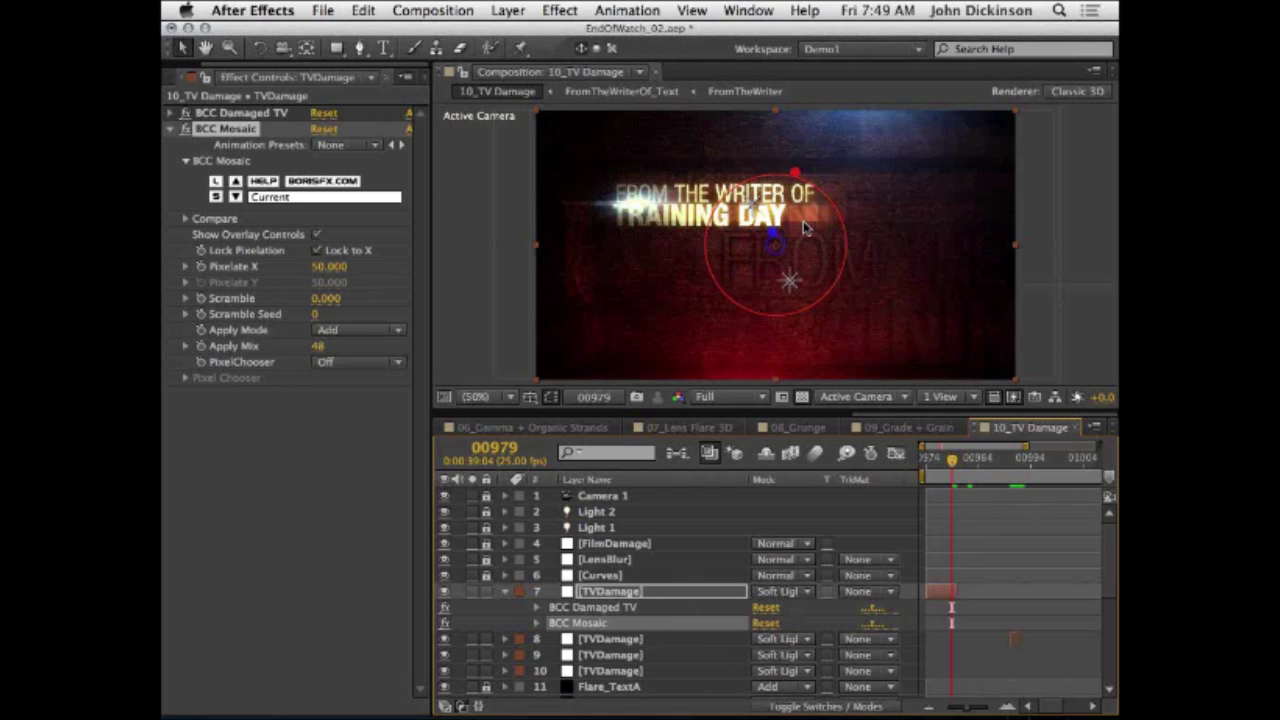
{"action": "scroll", "coordinate": [808, 228], "scroll_direction": "up", "scroll_amount": 2}
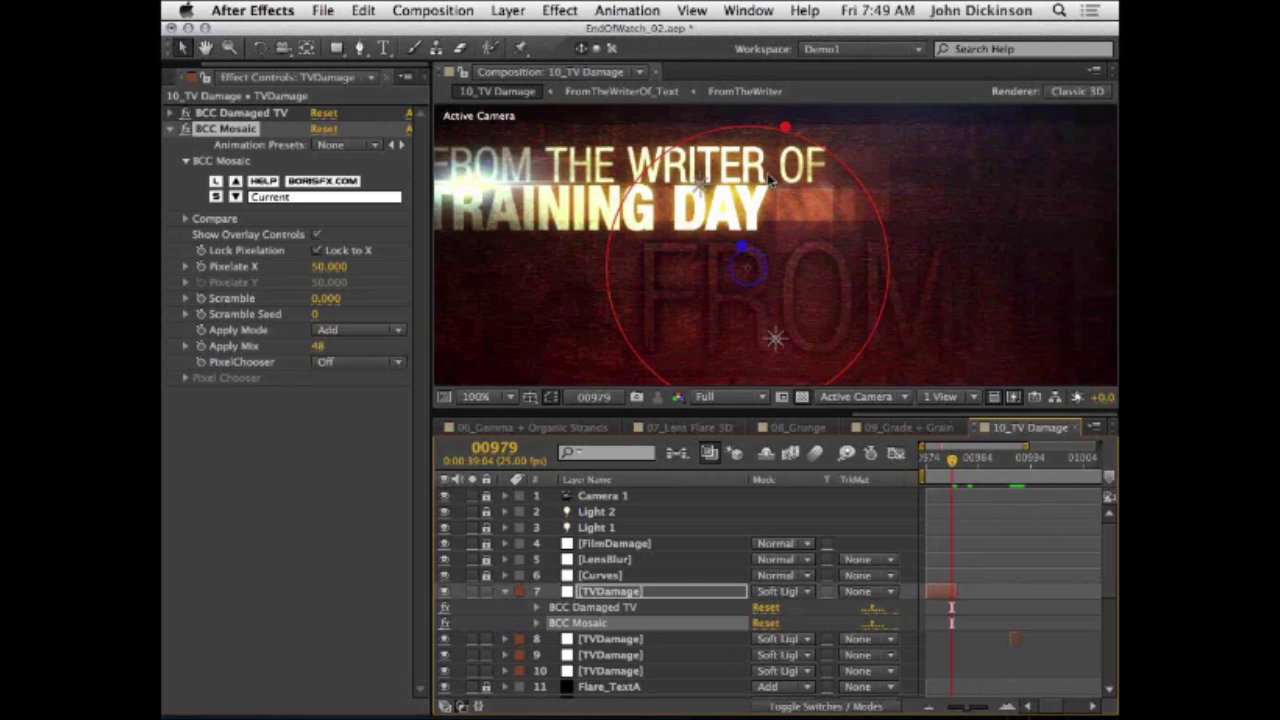
{"action": "left_click", "coordinate": [936, 460]}
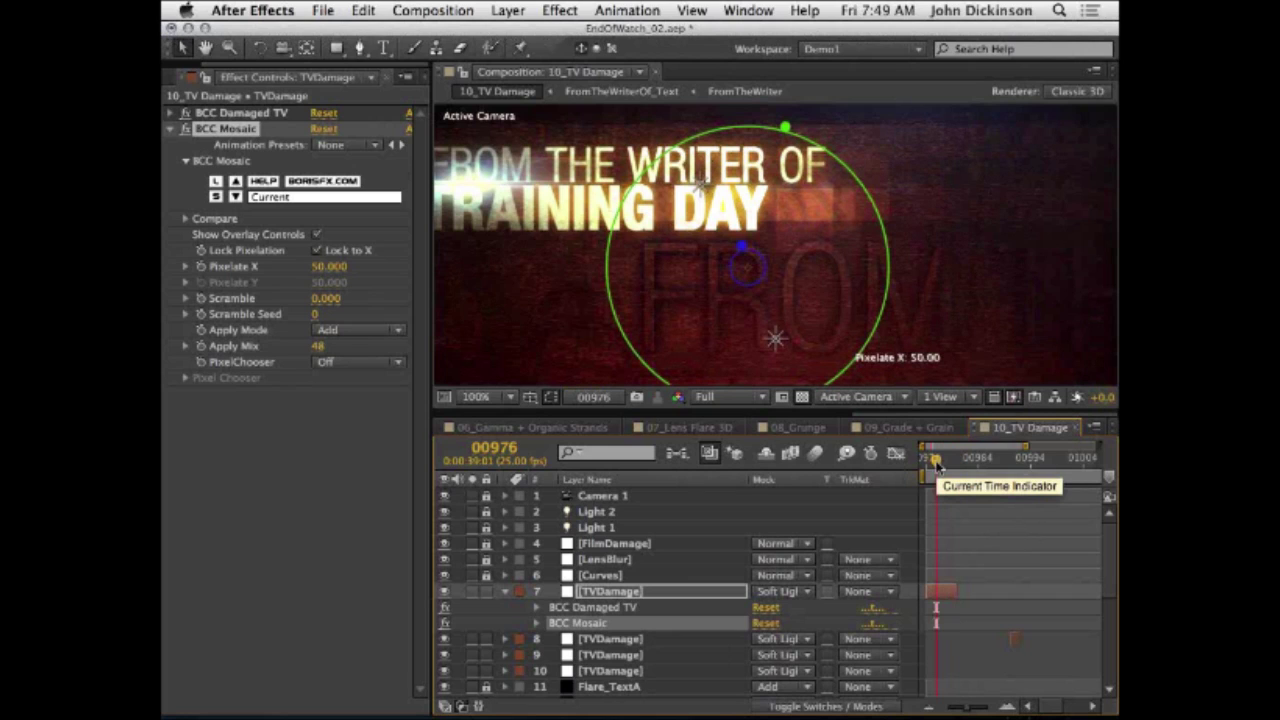
{"action": "left_click_drag", "start_coordinate": [936, 464], "coordinate": [1017, 468]}
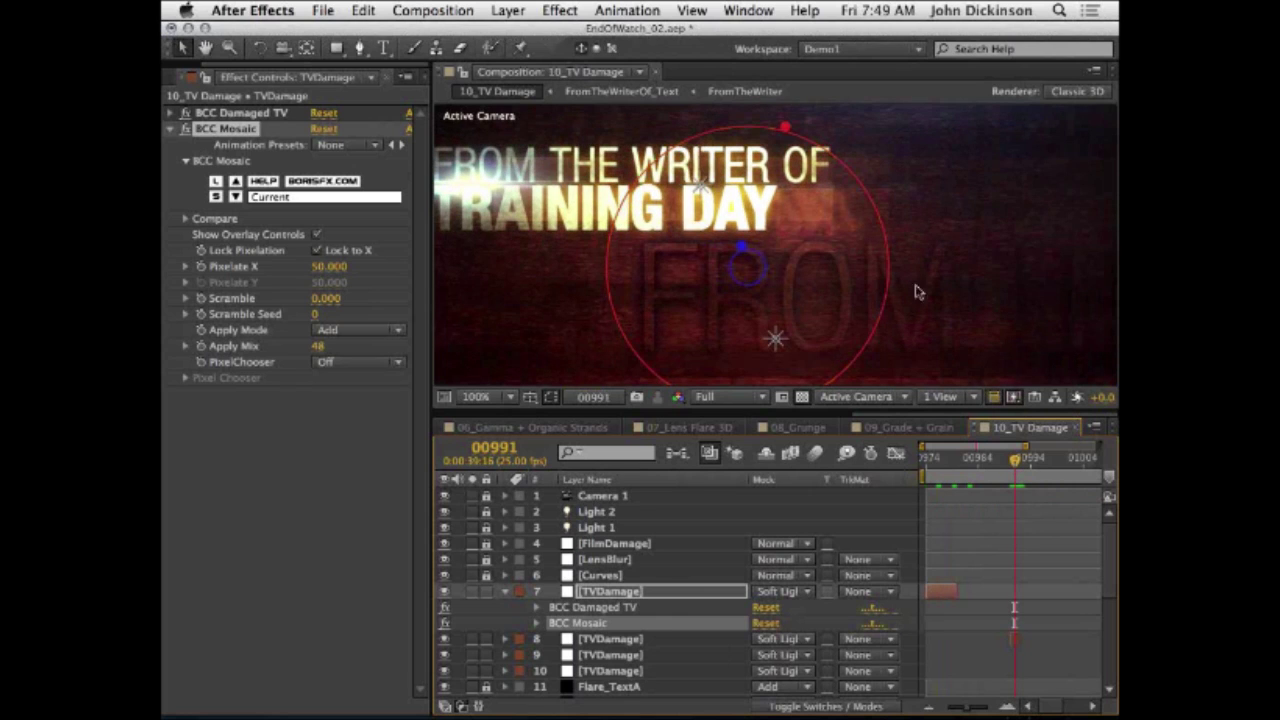
Step: Examine the mosaic and TV damage texture on frame 991 at 50%, 100% and 200%, and collapse the first TVDamage layer
{"action": "scroll", "coordinate": [785, 249], "scroll_direction": "down", "scroll_amount": 2}
{"action": "scroll", "coordinate": [785, 212], "scroll_direction": "up", "scroll_amount": 2}
{"action": "scroll", "coordinate": [870, 135], "scroll_direction": "down", "scroll_amount": 2}
{"action": "scroll", "coordinate": [869, 135], "scroll_direction": "up", "scroll_amount": 2}
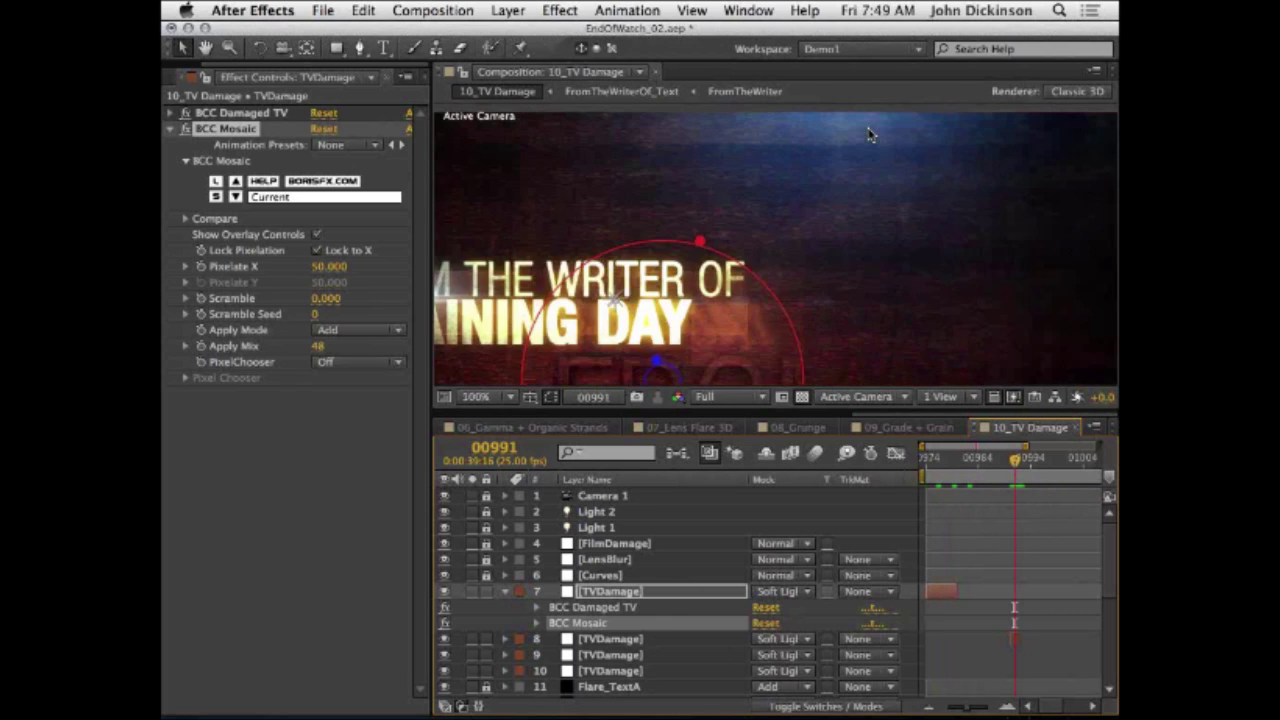
{"action": "scroll", "coordinate": [869, 135], "scroll_direction": "up", "scroll_amount": 1}
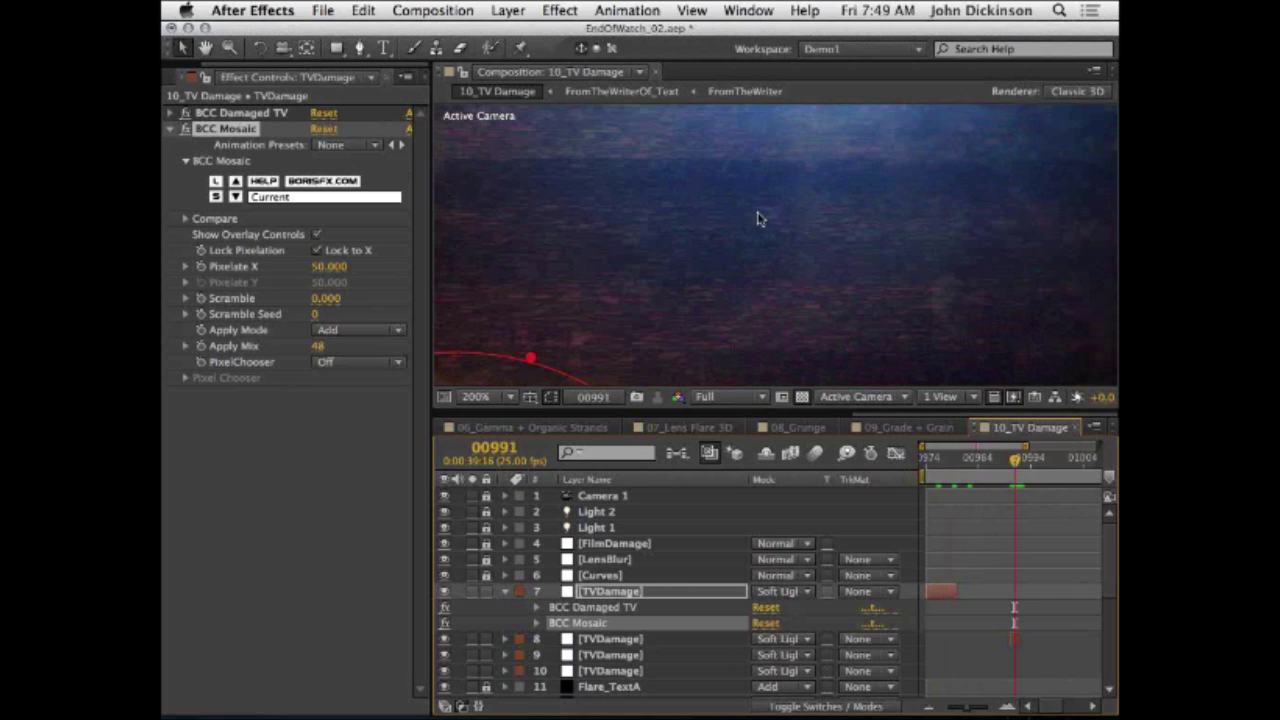
{"action": "scroll", "coordinate": [757, 219], "scroll_direction": "down", "scroll_amount": 3}
{"action": "key", "text": "space"}
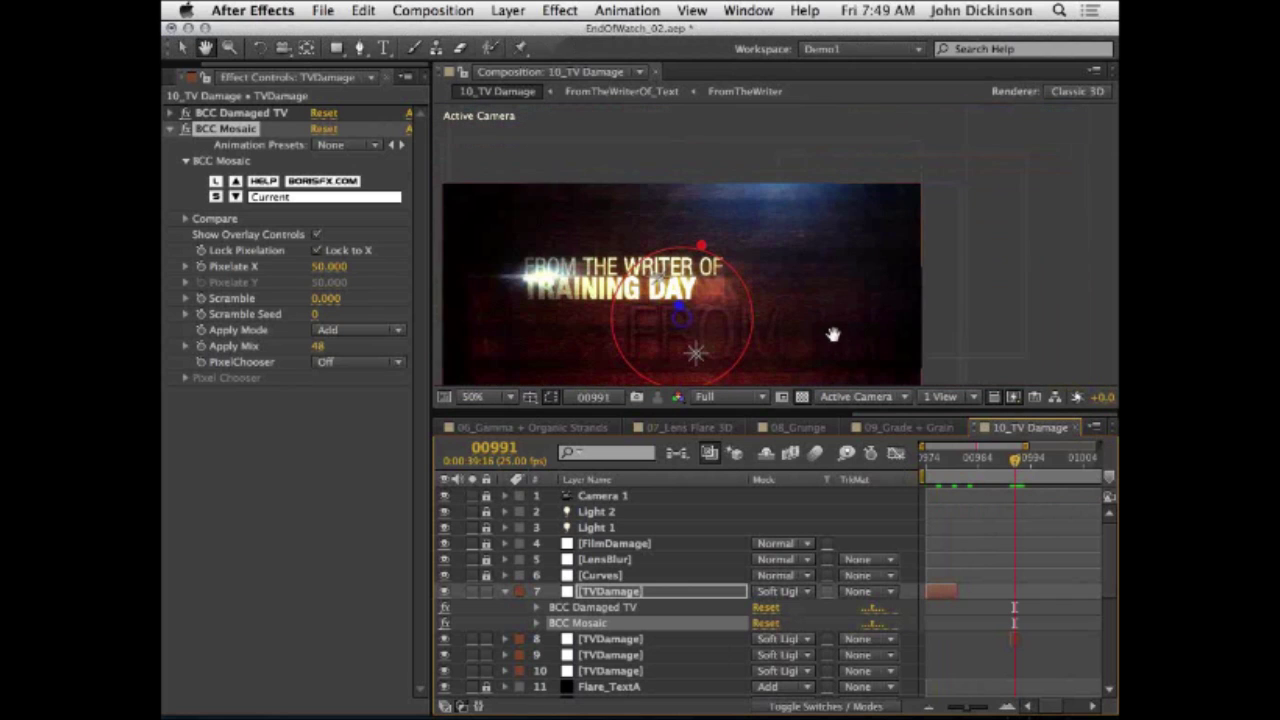
{"action": "left_click_drag", "start_coordinate": [834, 329], "coordinate": [830, 287]}
{"action": "key", "text": "v"}
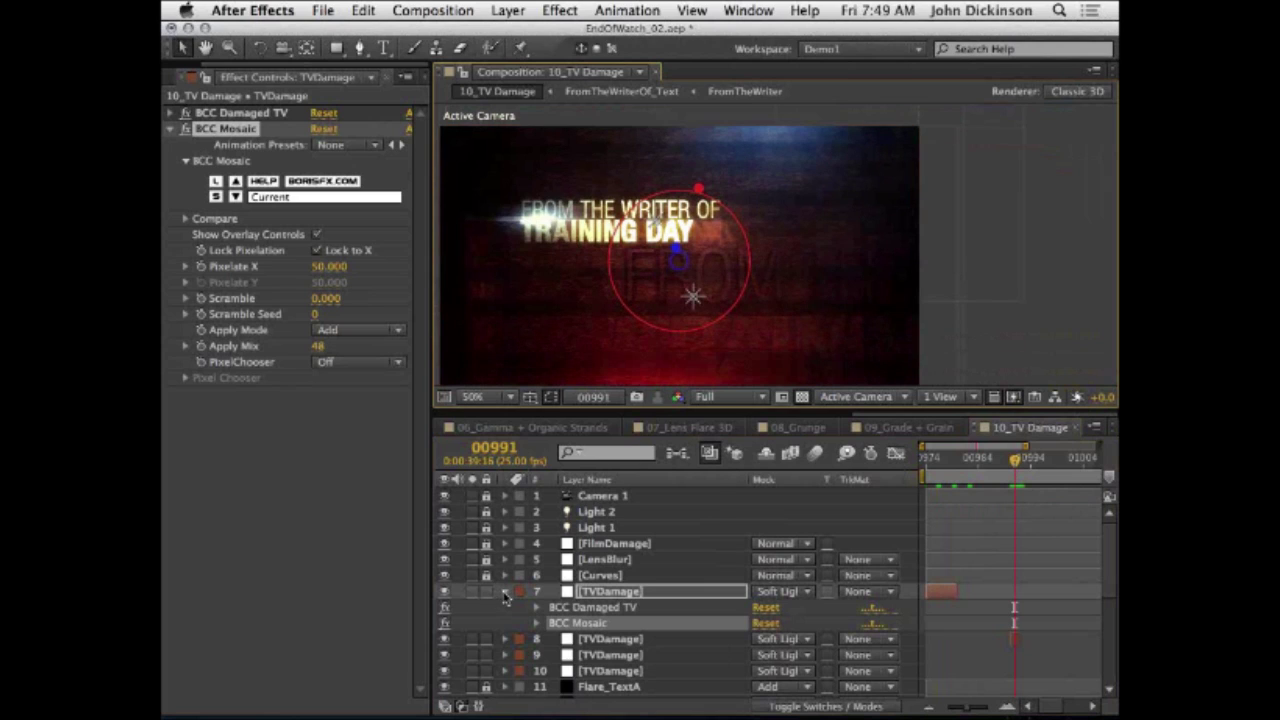
{"action": "left_click", "coordinate": [505, 592]}
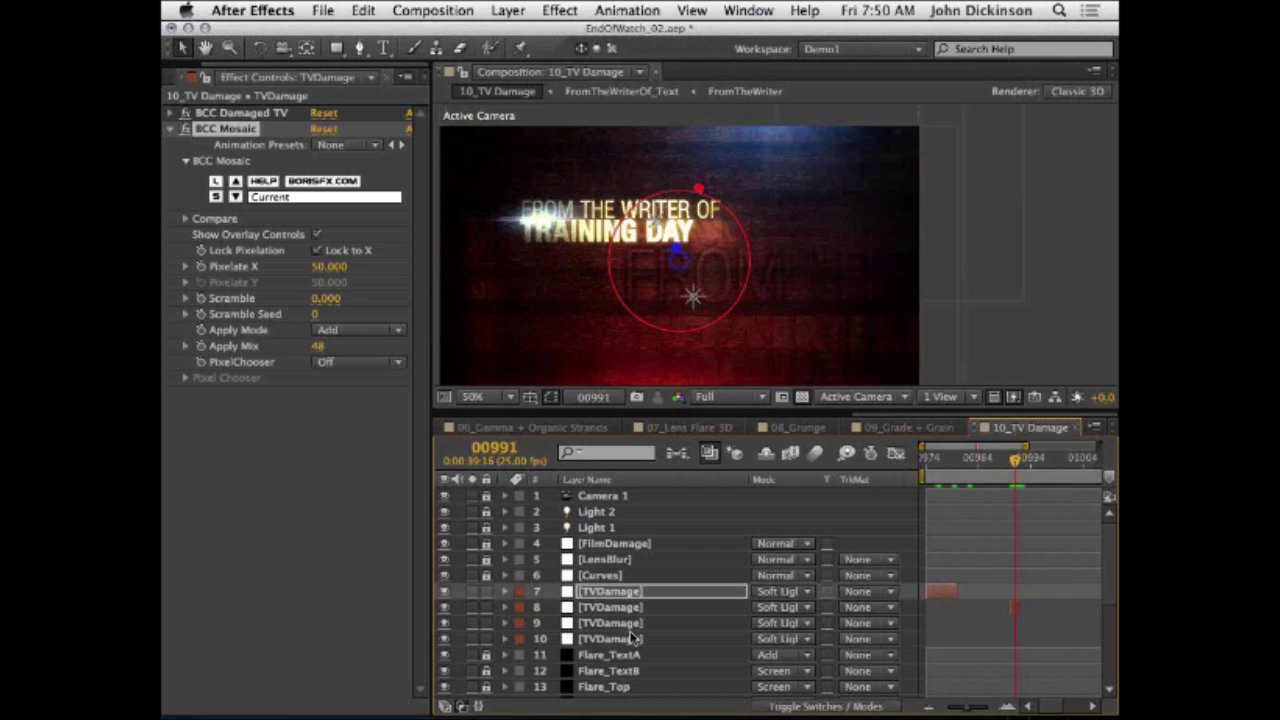
Step: Open the 11_Camera + Film Glow composition from the project and select the Camera 1 layer
{"action": "left_click", "coordinate": [1011, 465]}
{"action": "left_click", "coordinate": [1013, 462]}
{"action": "left_click", "coordinate": [169, 79]}
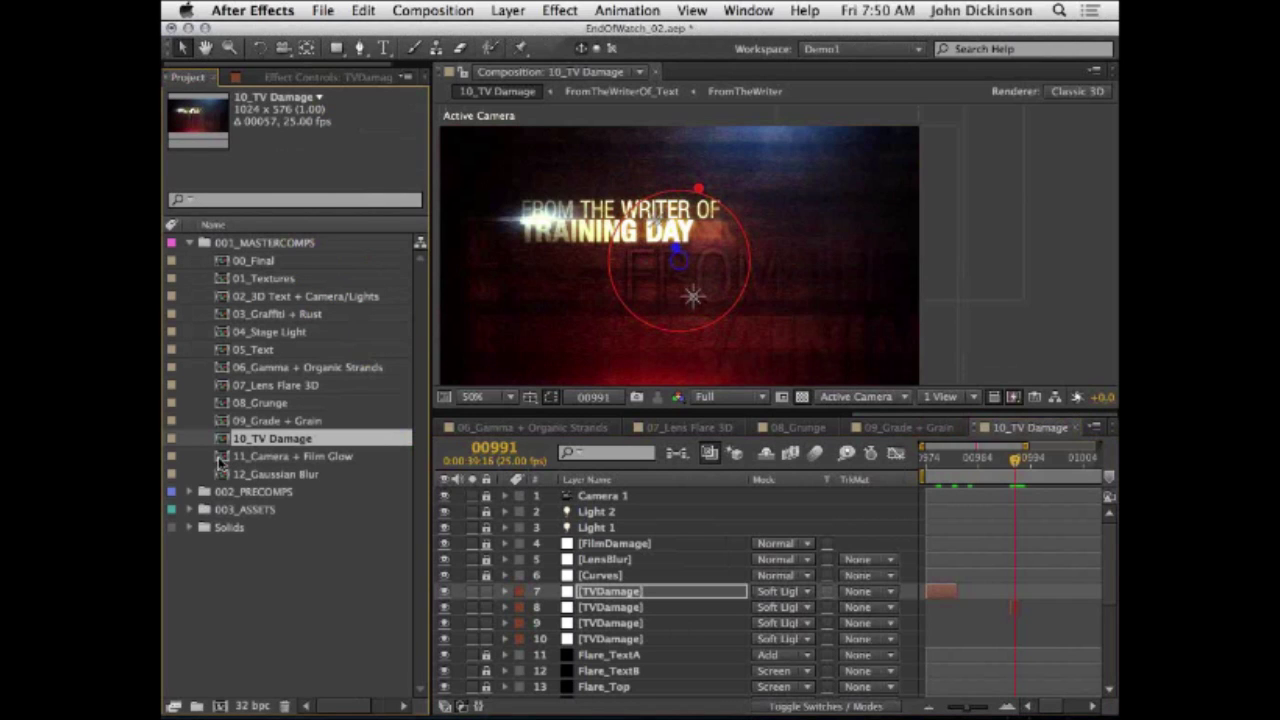
{"action": "double_click", "coordinate": [221, 456]}
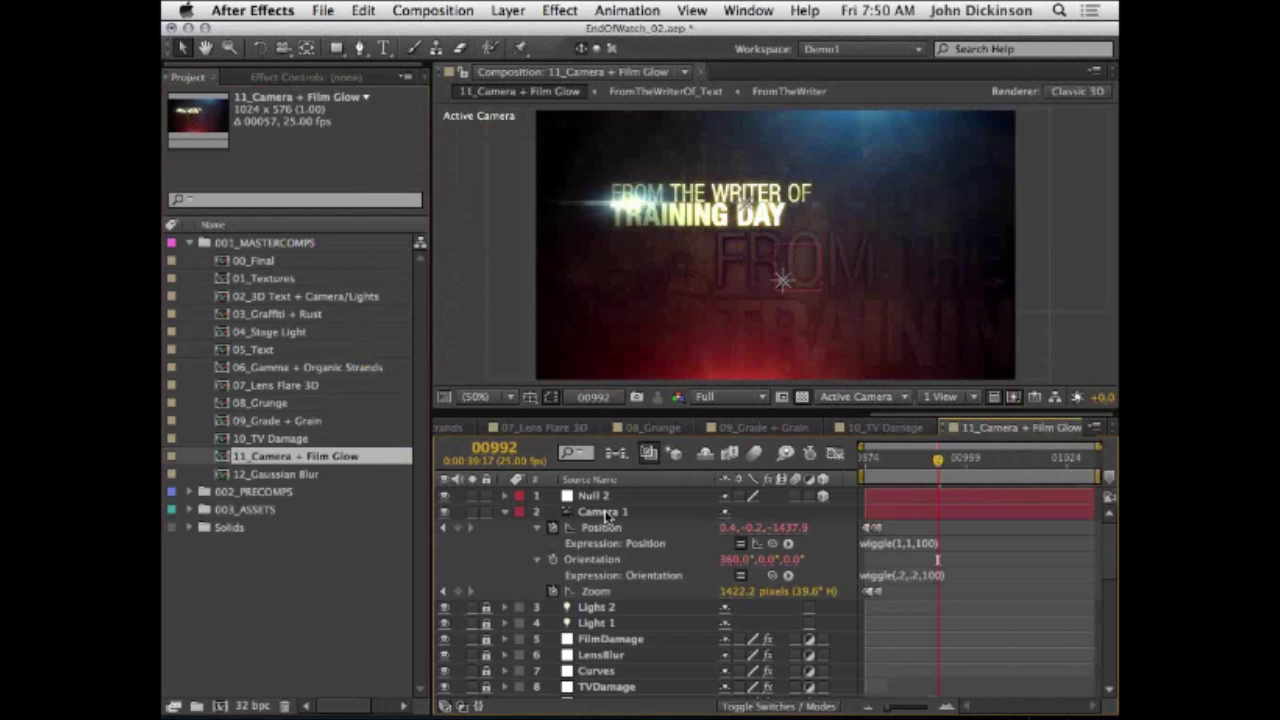
{"action": "left_click", "coordinate": [606, 513]}
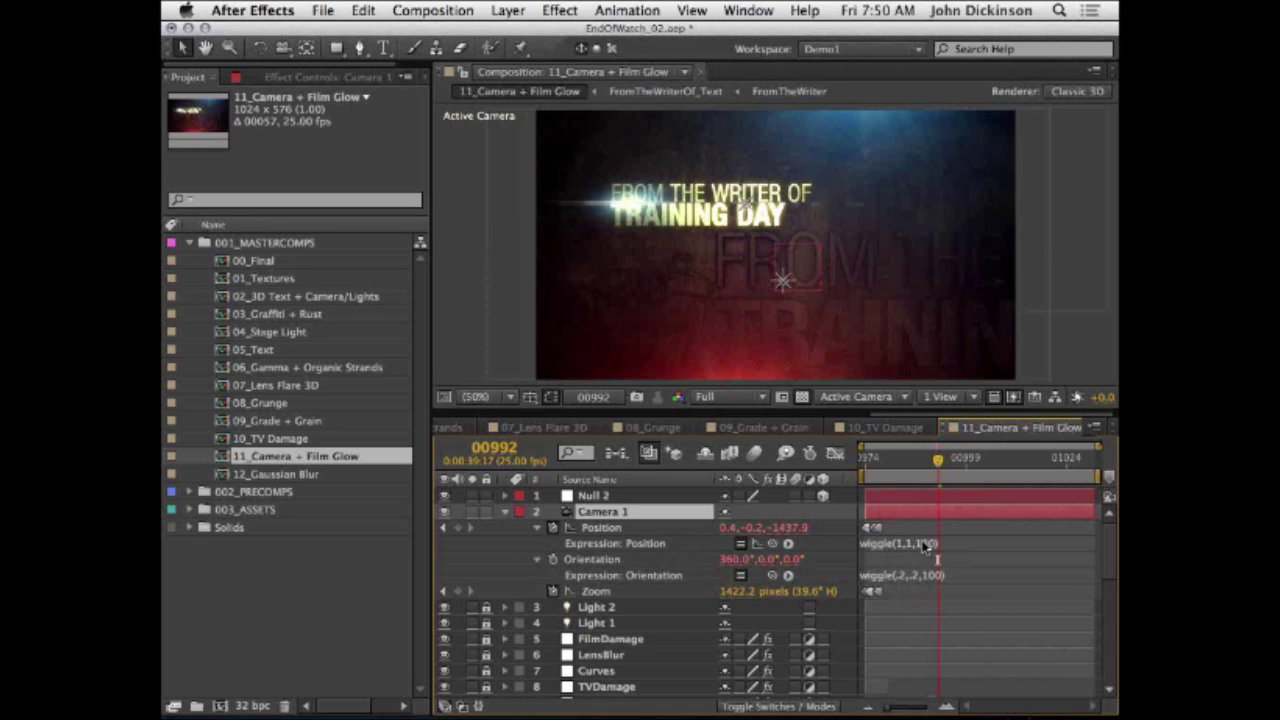
Step: Compare frames 981, 989 and 974 to review how the wiggle expressions and keyframes move Camera 1
{"action": "left_click", "coordinate": [893, 458]}
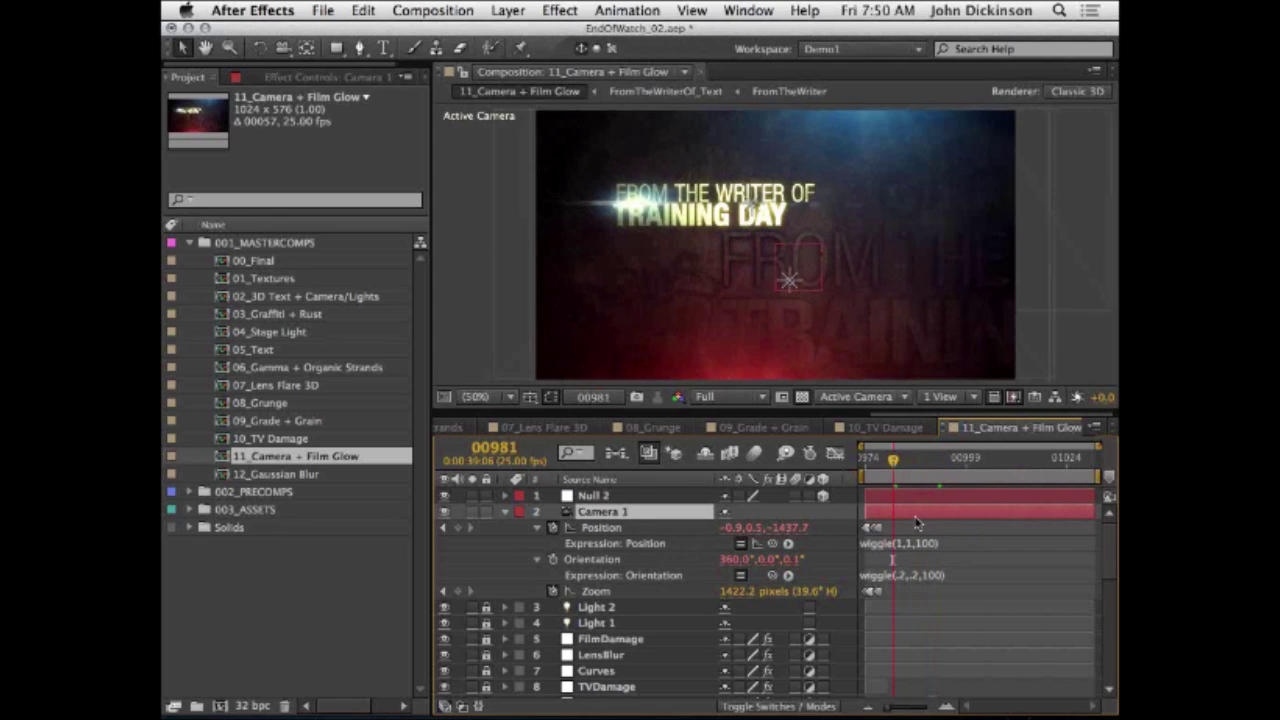
{"action": "left_click", "coordinate": [924, 459]}
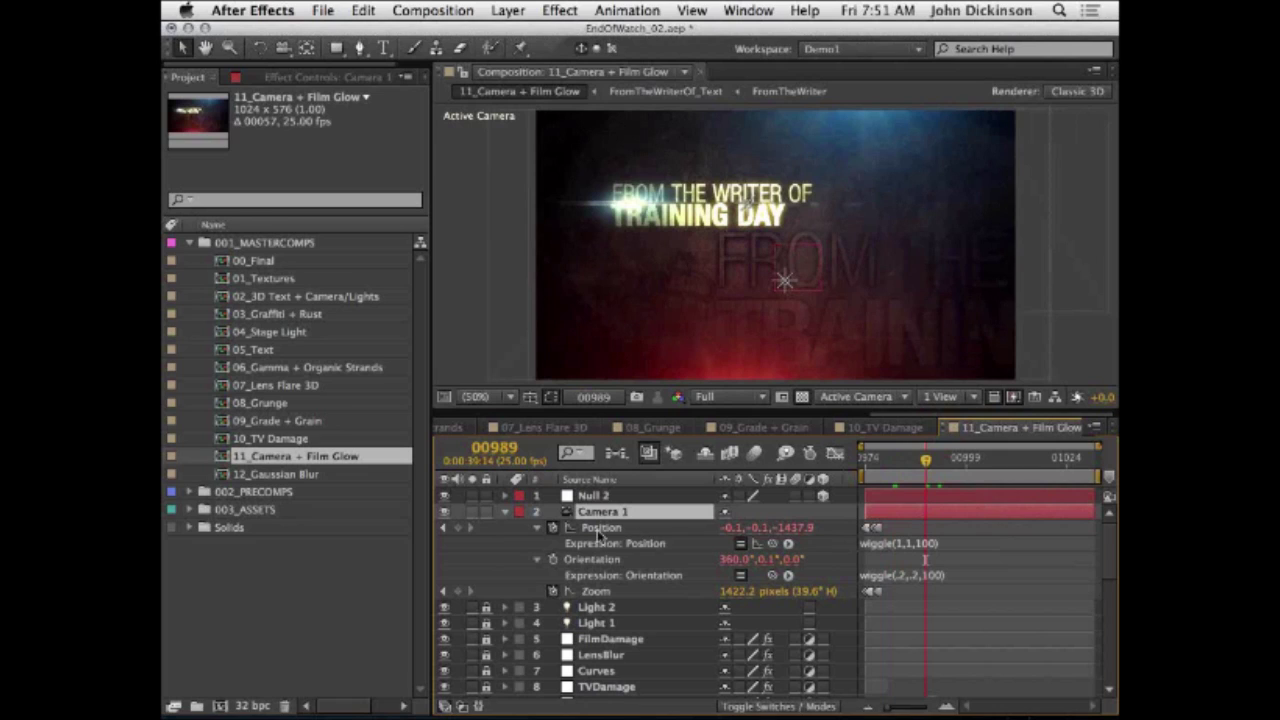
{"action": "left_click", "coordinate": [868, 459]}
{"action": "left_click", "coordinate": [865, 459]}
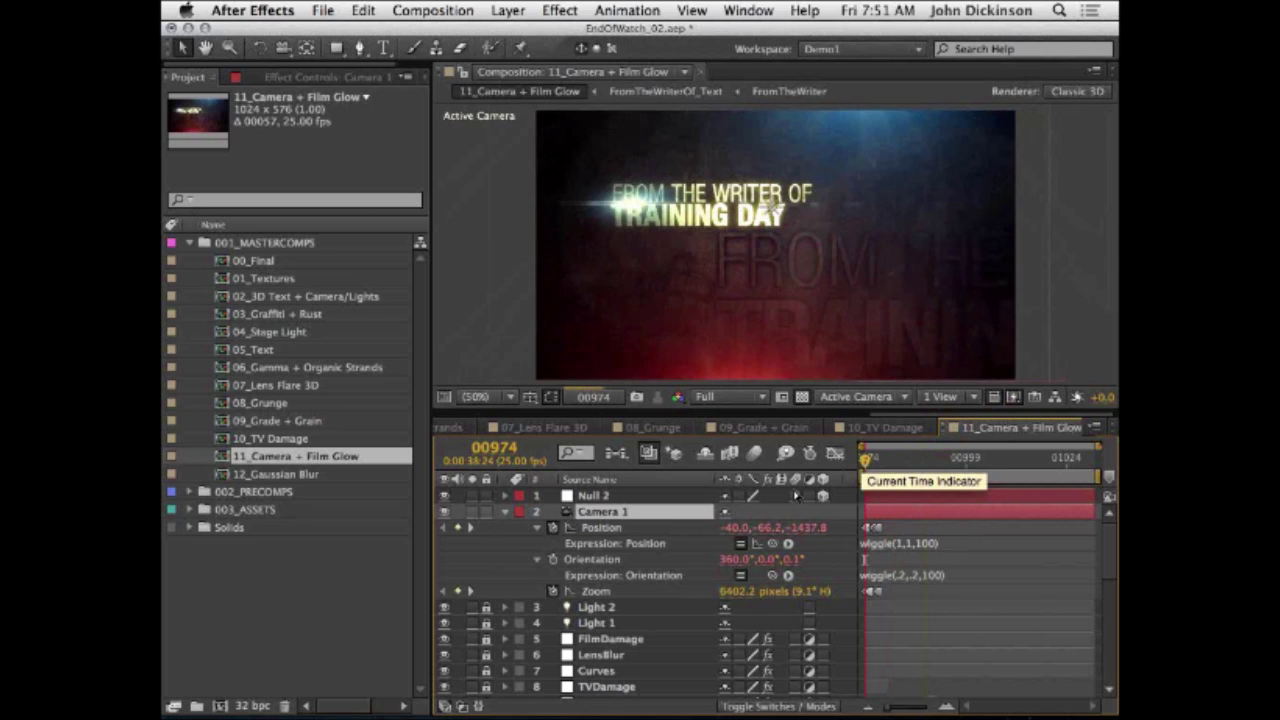
{"action": "key", "text": "u"}
{"action": "key", "text": "u"}
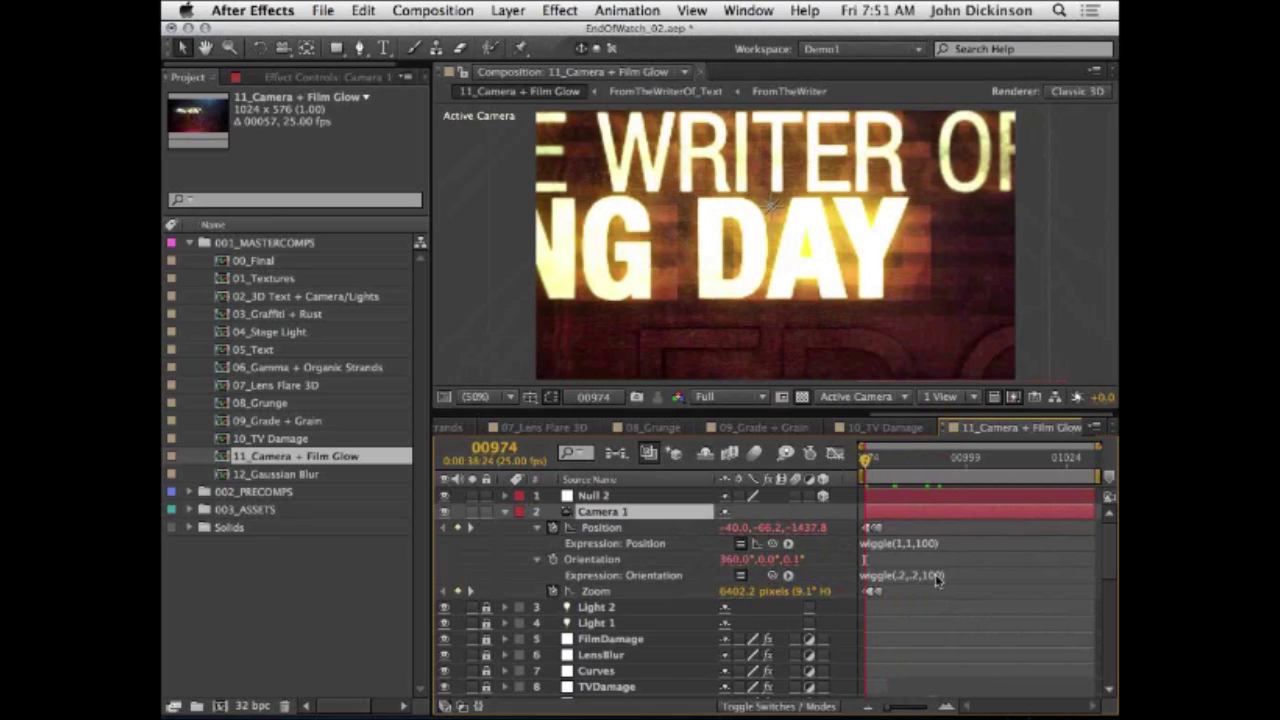
Step: Check frames 976 and 977 against opening frame 974 to examine the camera's position and zoom jumps
{"action": "left_click", "coordinate": [872, 460]}
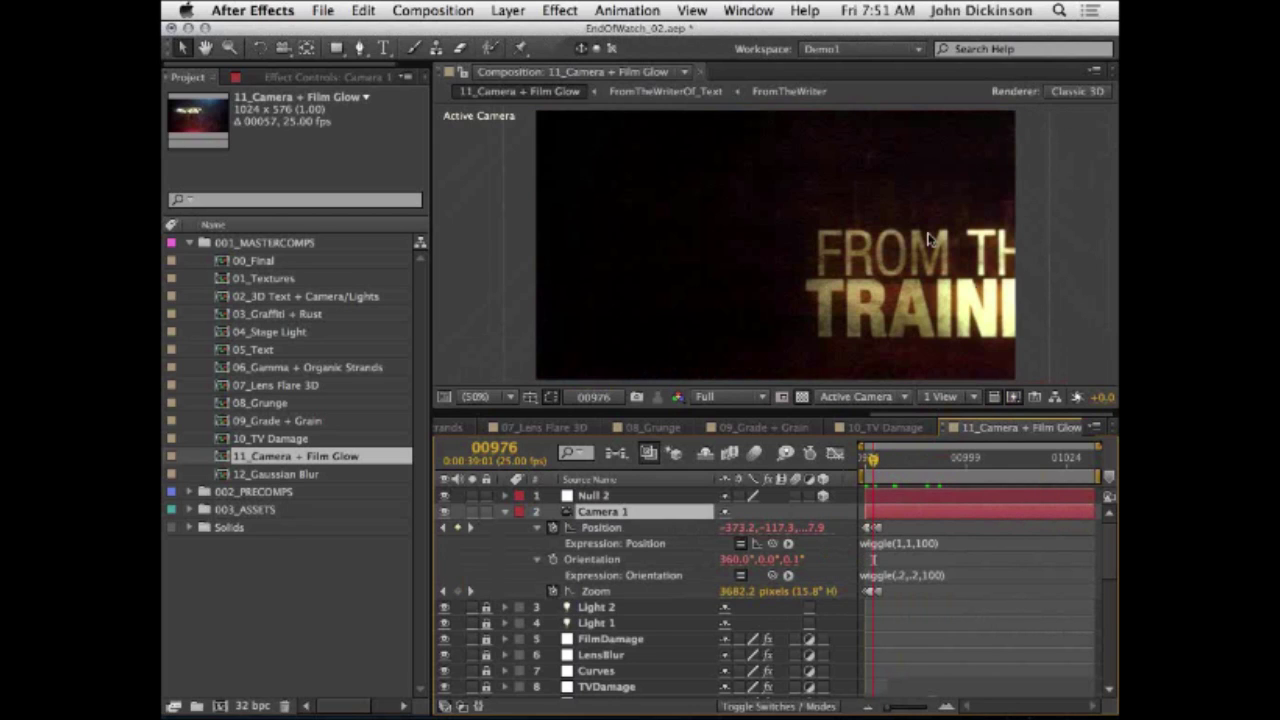
{"action": "left_click", "coordinate": [878, 461]}
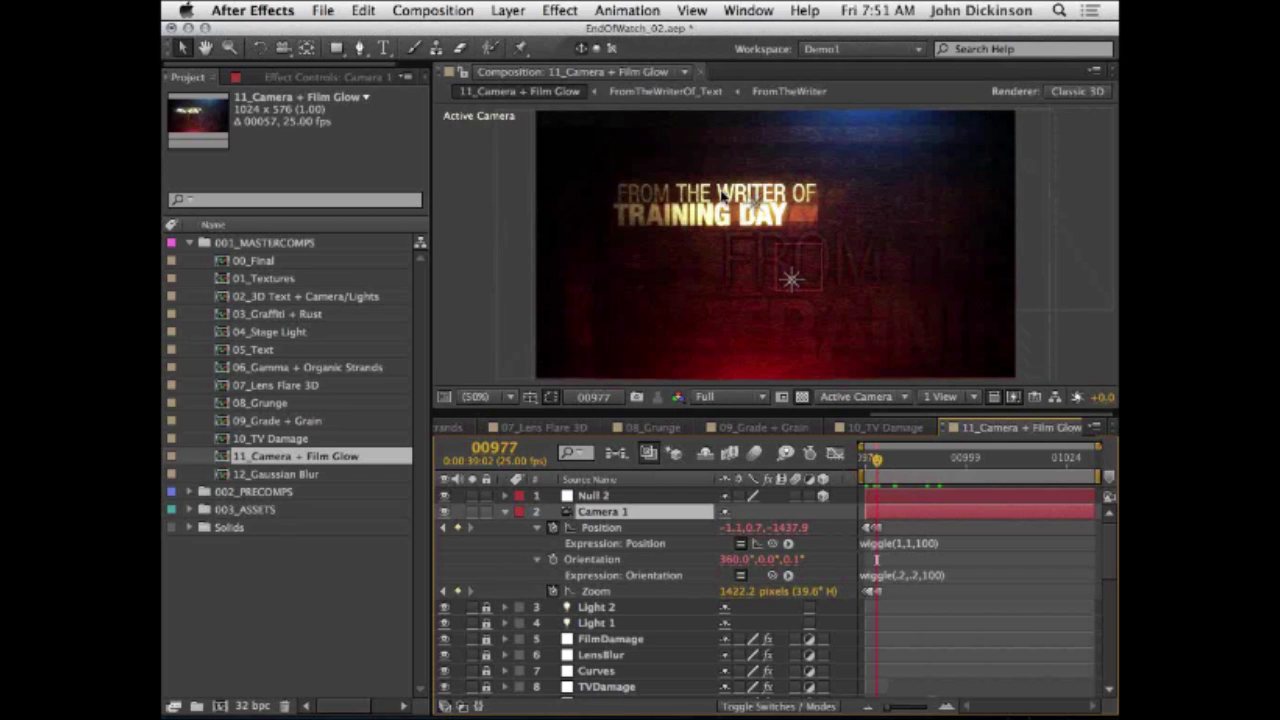
{"action": "left_click", "coordinate": [865, 462]}
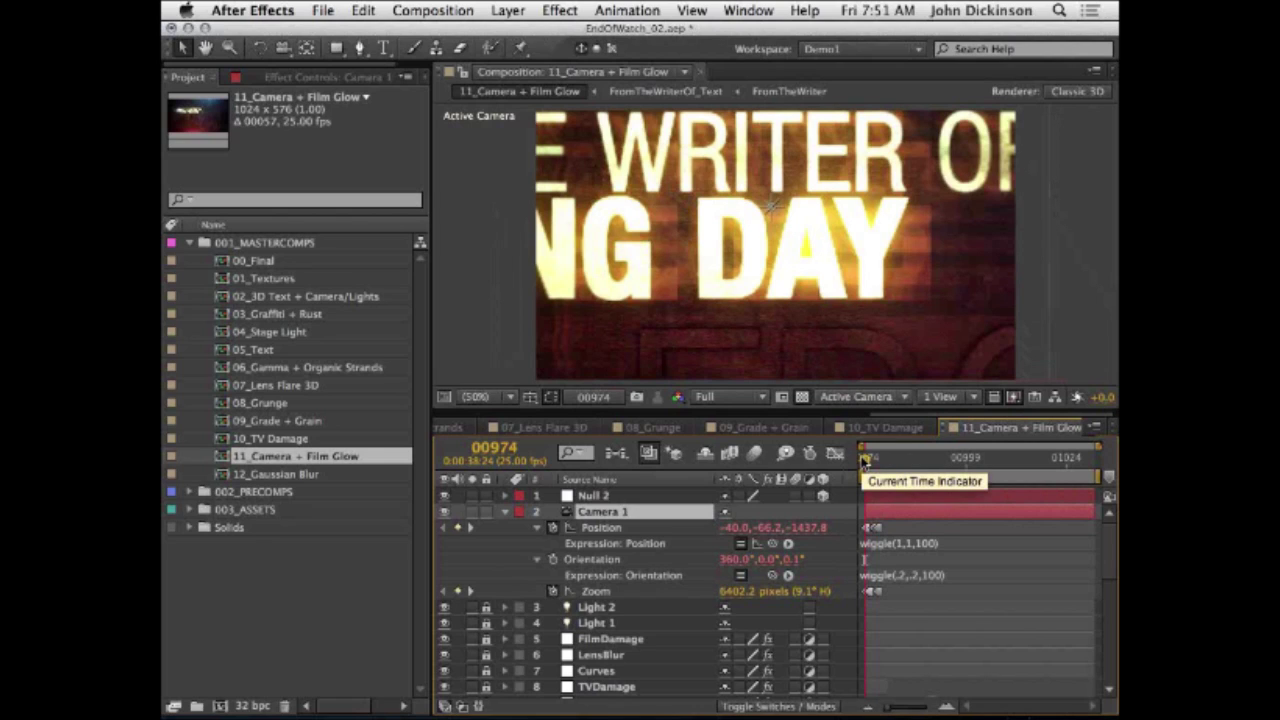
{"action": "left_click_drag", "start_coordinate": [865, 462], "coordinate": [864, 461]}
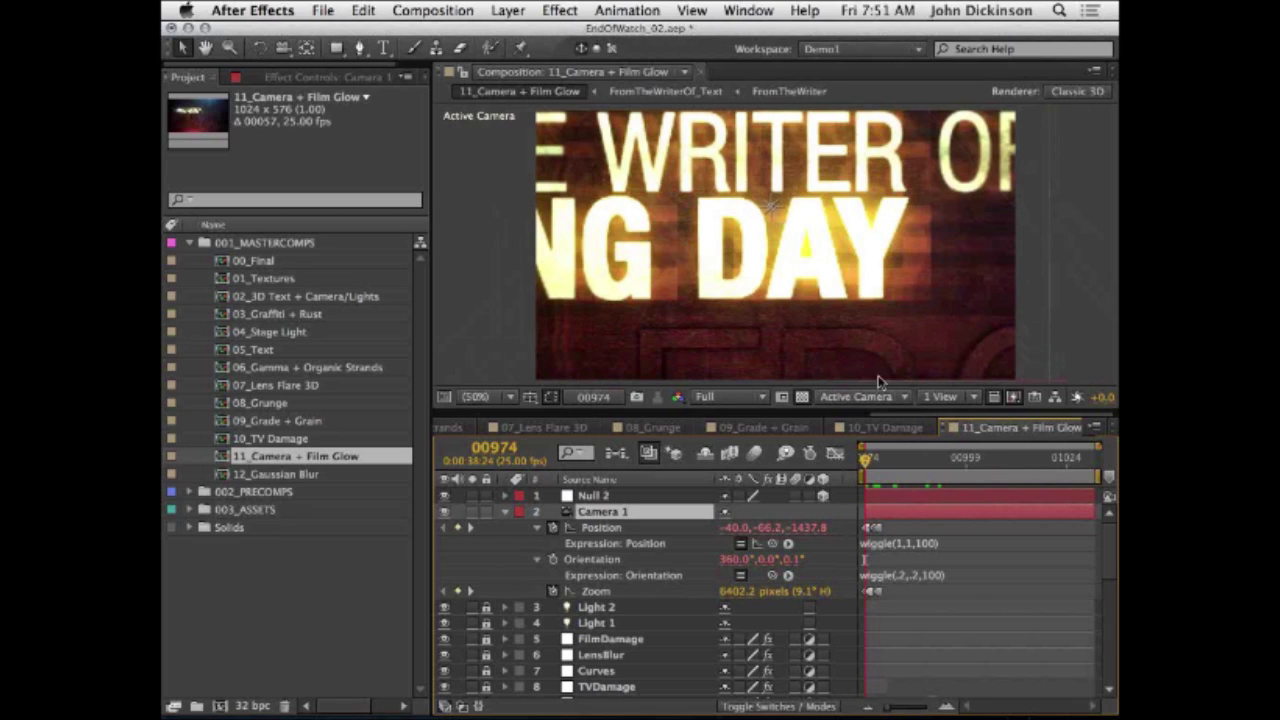
Step: Magnify the timeline around Camera 1's keyframes and select its Position keyframe on frame 974
{"action": "left_click_drag", "start_coordinate": [904, 408], "coordinate": [904, 416]}
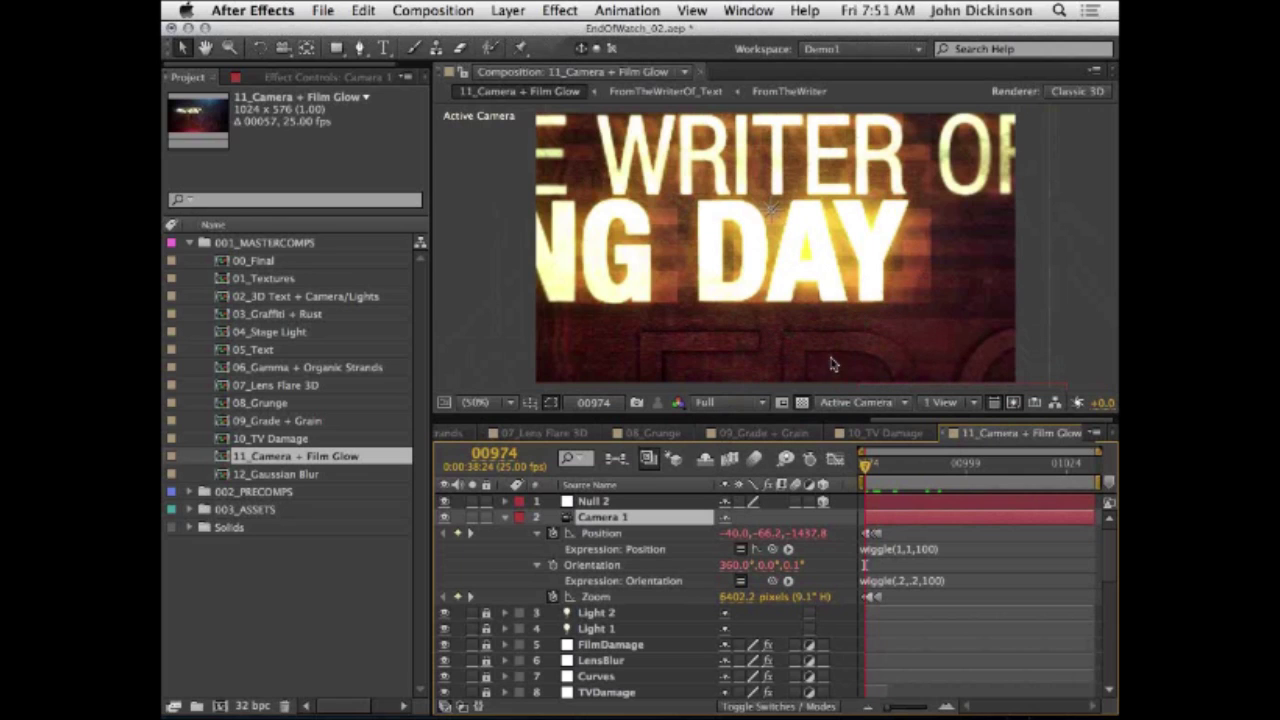
{"action": "key", "text": "="}
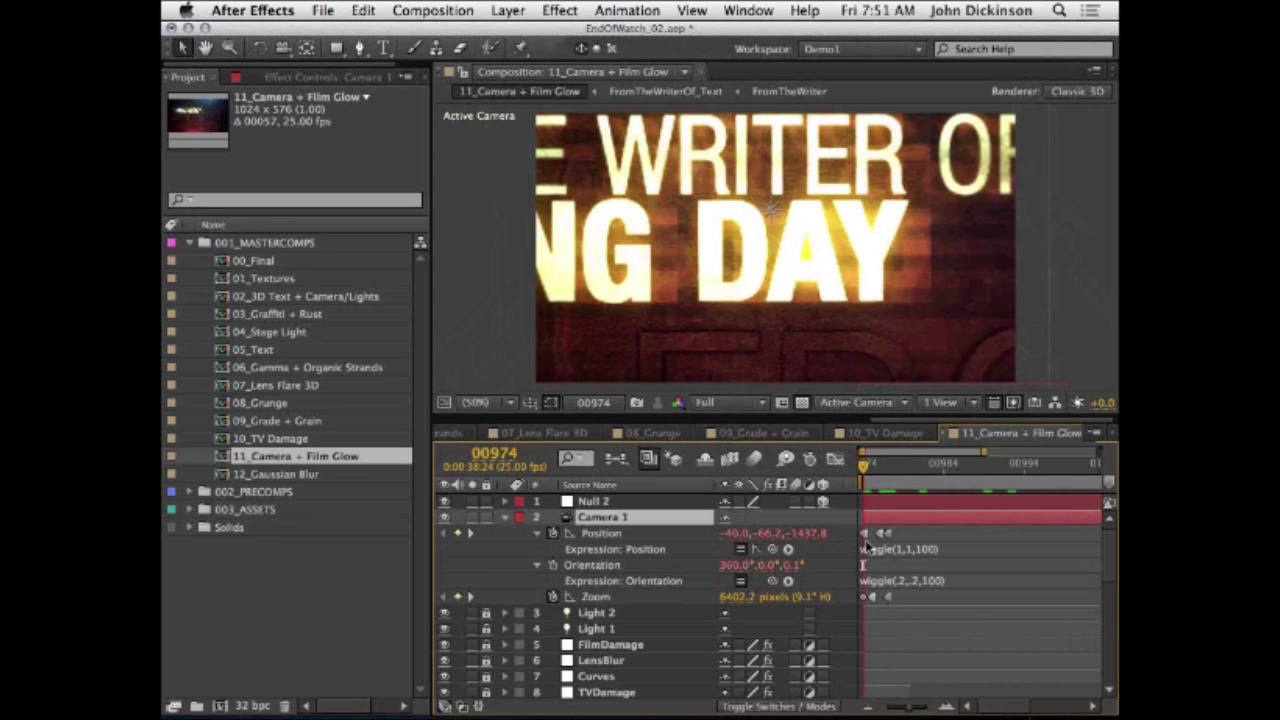
{"action": "left_click", "coordinate": [865, 534]}
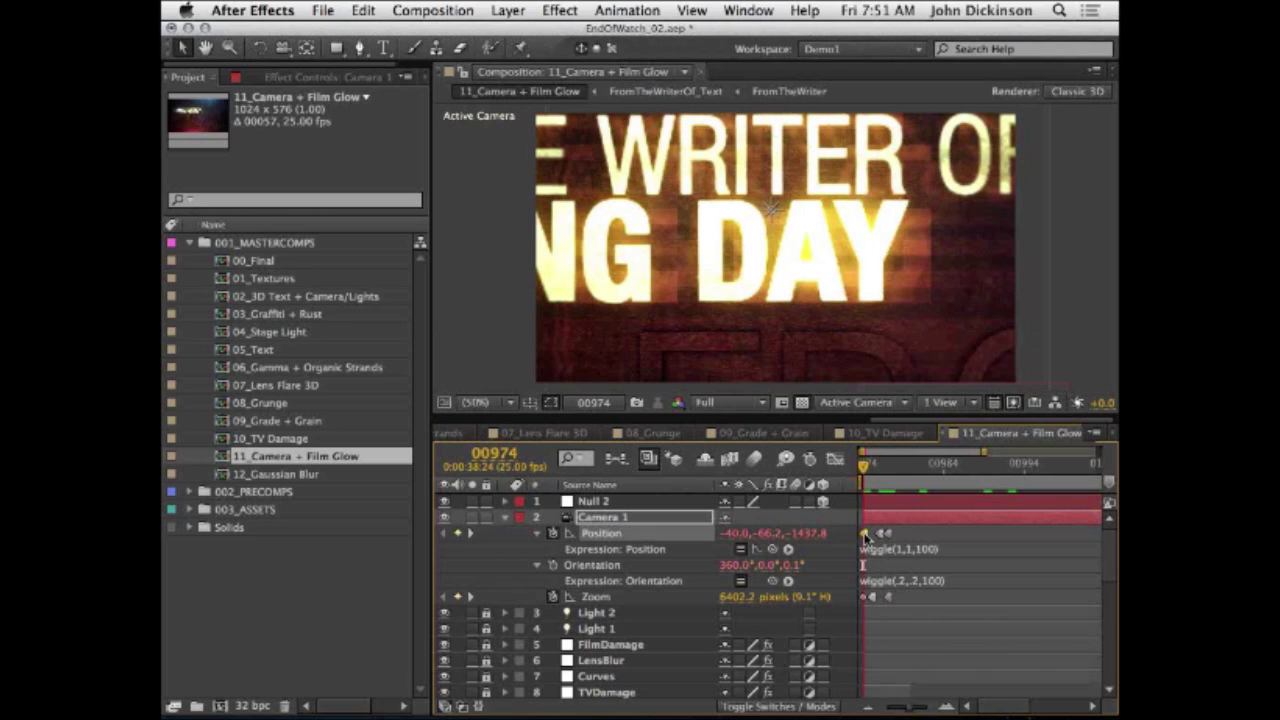
Step: Scrub between frames 974 and 990 to examine the opening camera move, and return to frame 974
{"action": "left_click", "coordinate": [878, 466]}
{"action": "left_click_drag", "start_coordinate": [886, 469], "coordinate": [856, 520]}
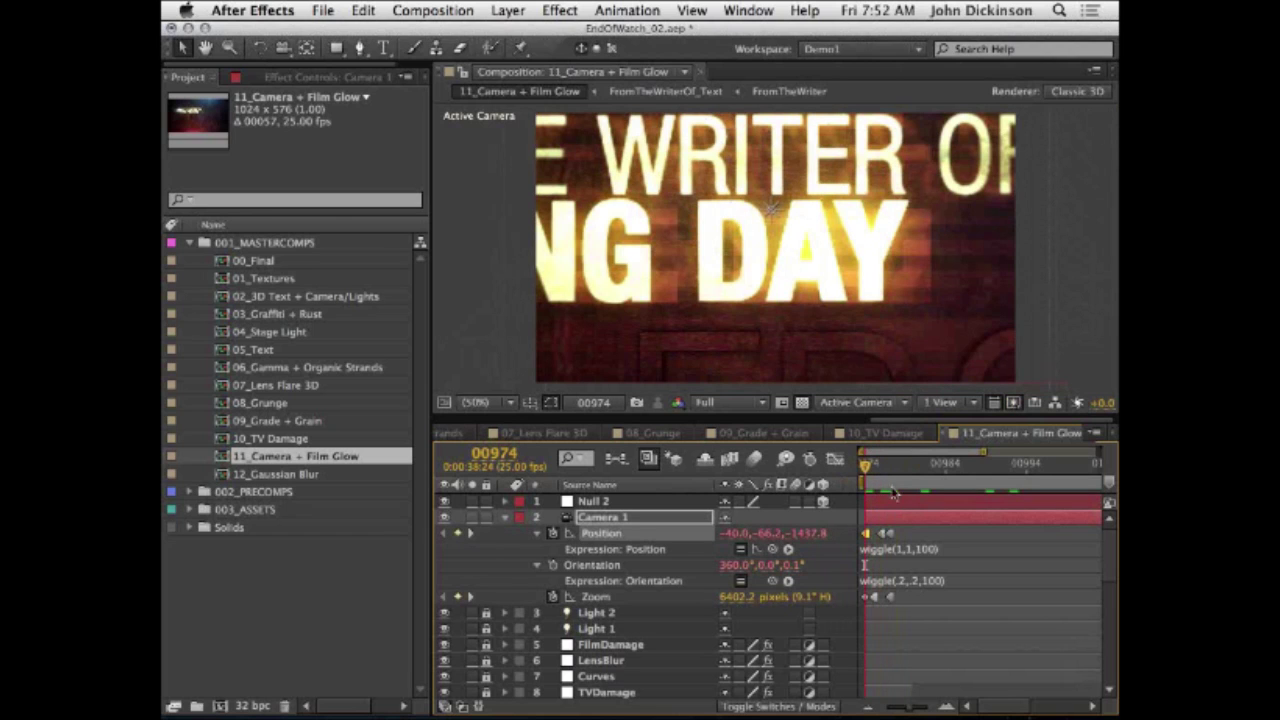
{"action": "mouse_move", "coordinate": [869, 470]}
{"action": "left_mouse_down"}
{"action": "mouse_move", "coordinate": [882, 470]}
{"action": "mouse_move", "coordinate": [862, 468]}
{"action": "left_mouse_up"}
{"action": "mouse_move", "coordinate": [865, 466]}
{"action": "left_mouse_down"}
{"action": "mouse_move", "coordinate": [896, 478]}
{"action": "mouse_move", "coordinate": [866, 474]}
{"action": "left_mouse_up"}
{"action": "left_click", "coordinate": [947, 466]}
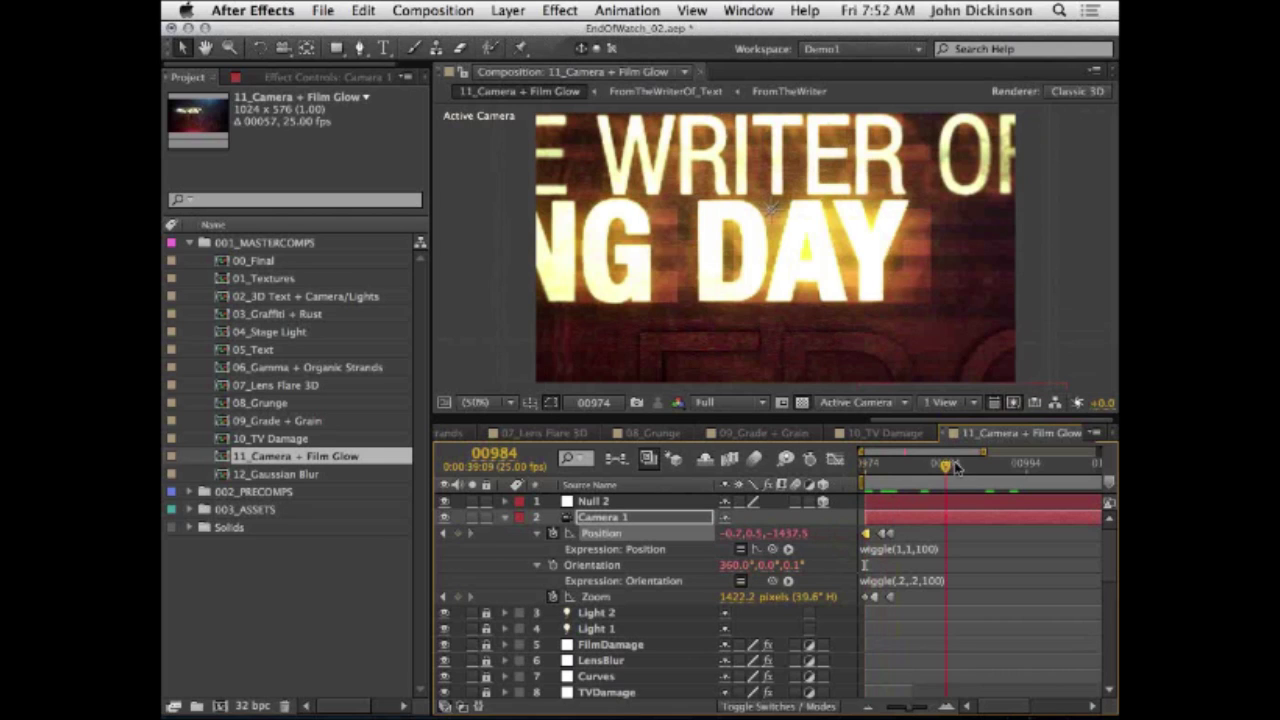
{"action": "left_click_drag", "start_coordinate": [957, 468], "coordinate": [994, 472]}
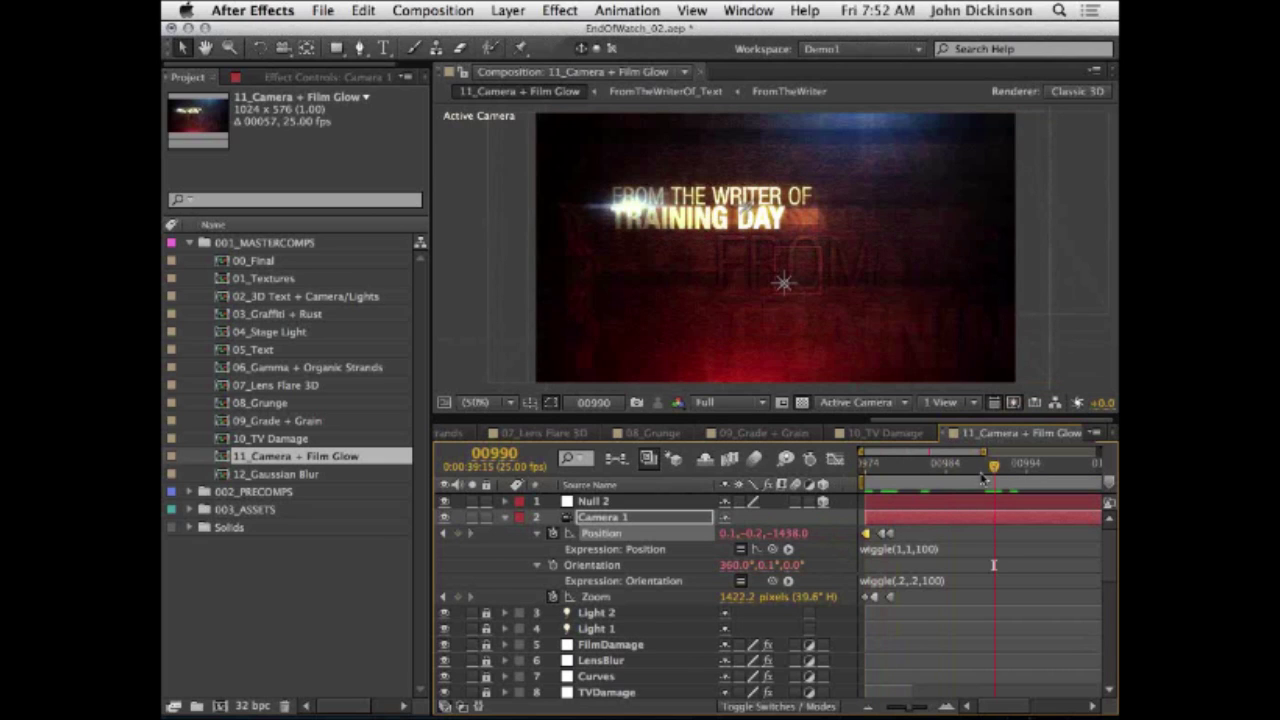
{"action": "mouse_move", "coordinate": [870, 467]}
{"action": "left_mouse_down"}
{"action": "mouse_move", "coordinate": [888, 468]}
{"action": "mouse_move", "coordinate": [864, 484]}
{"action": "left_mouse_up"}
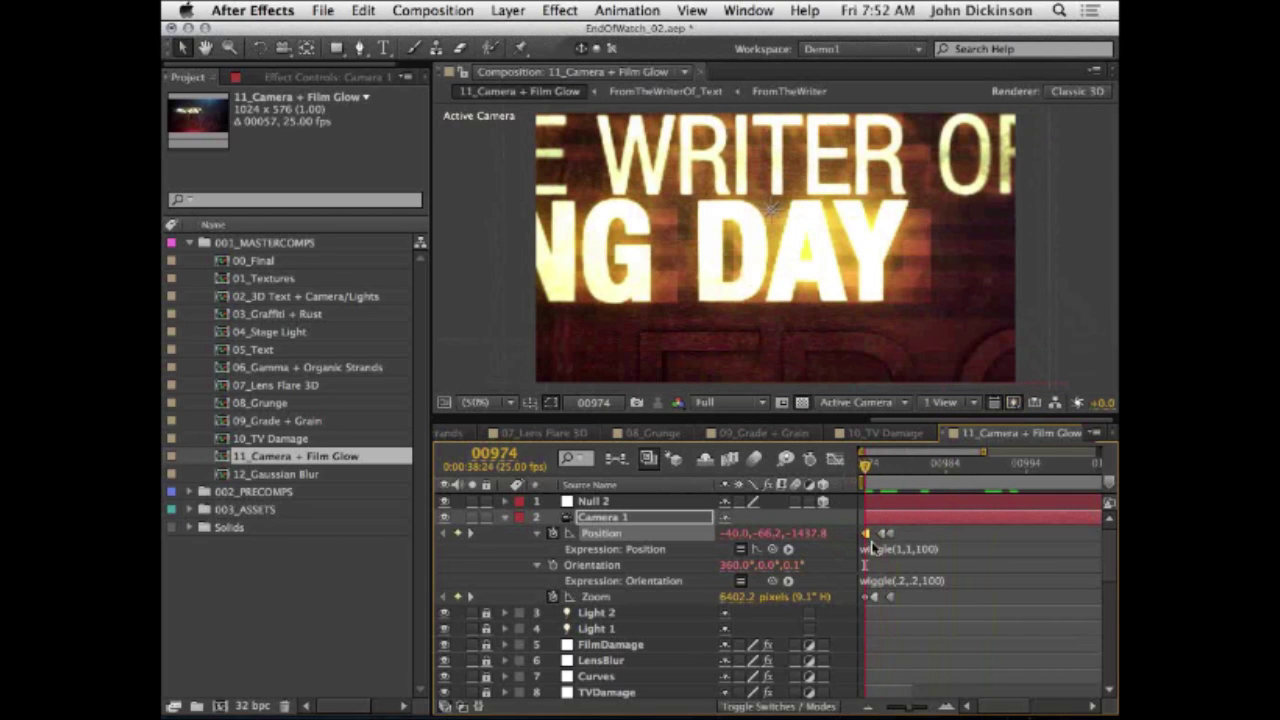
Step: Make the FilmGlow layer visible with BCC Gaussian Blur enabled, and turn its BCC Film Glow effect off
{"action": "scroll", "coordinate": [914, 585], "scroll_direction": "down", "scroll_amount": 3}
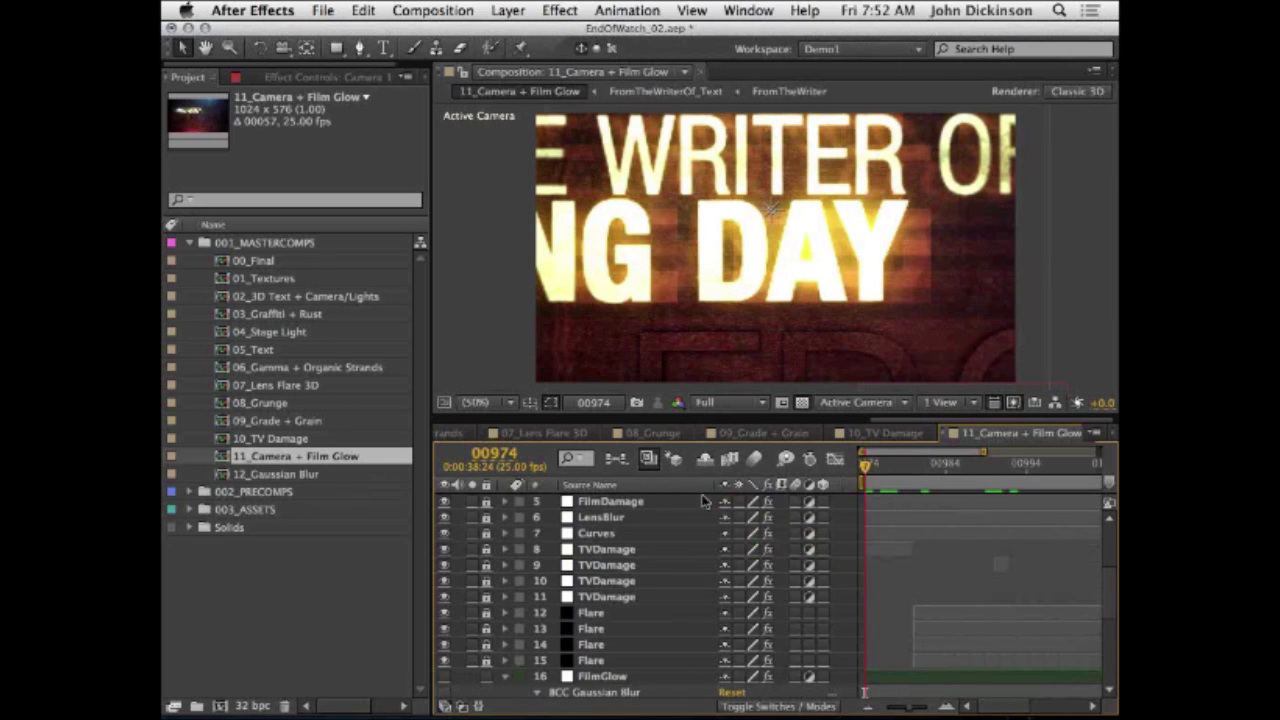
{"action": "scroll", "coordinate": [638, 588], "scroll_direction": "up", "scroll_amount": 3}
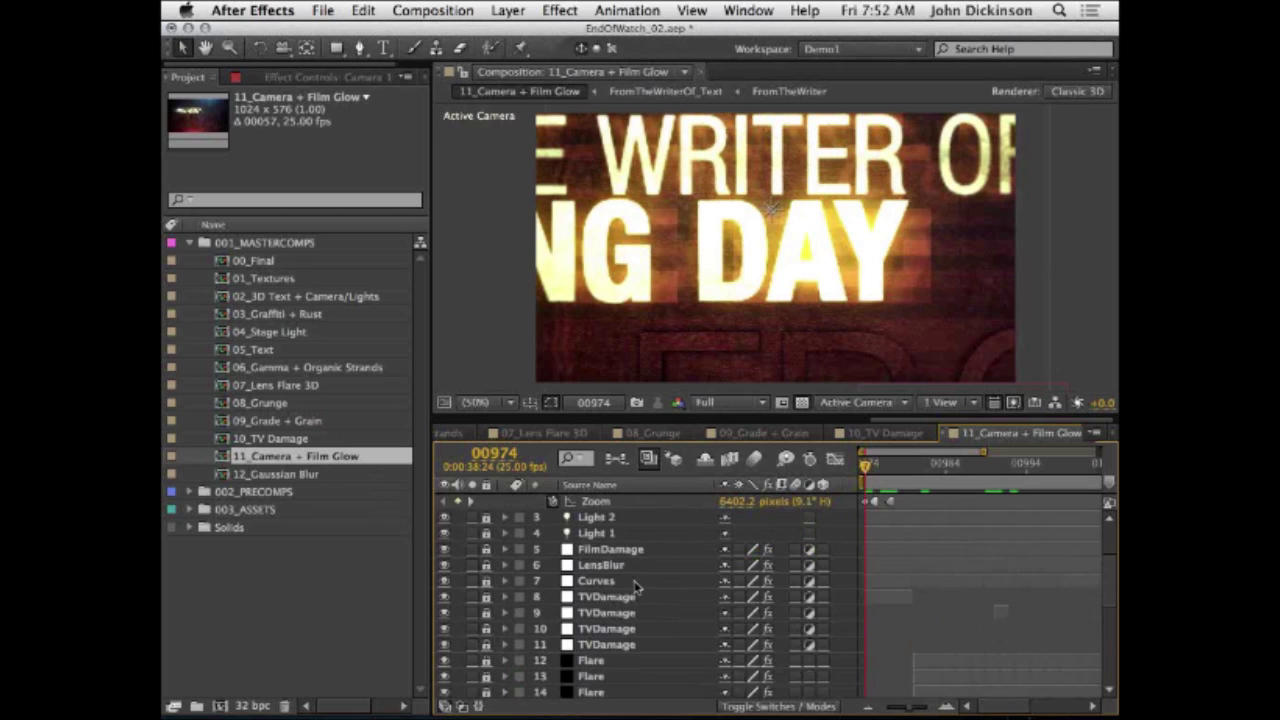
{"action": "scroll", "coordinate": [636, 588], "scroll_direction": "down", "scroll_amount": 4}
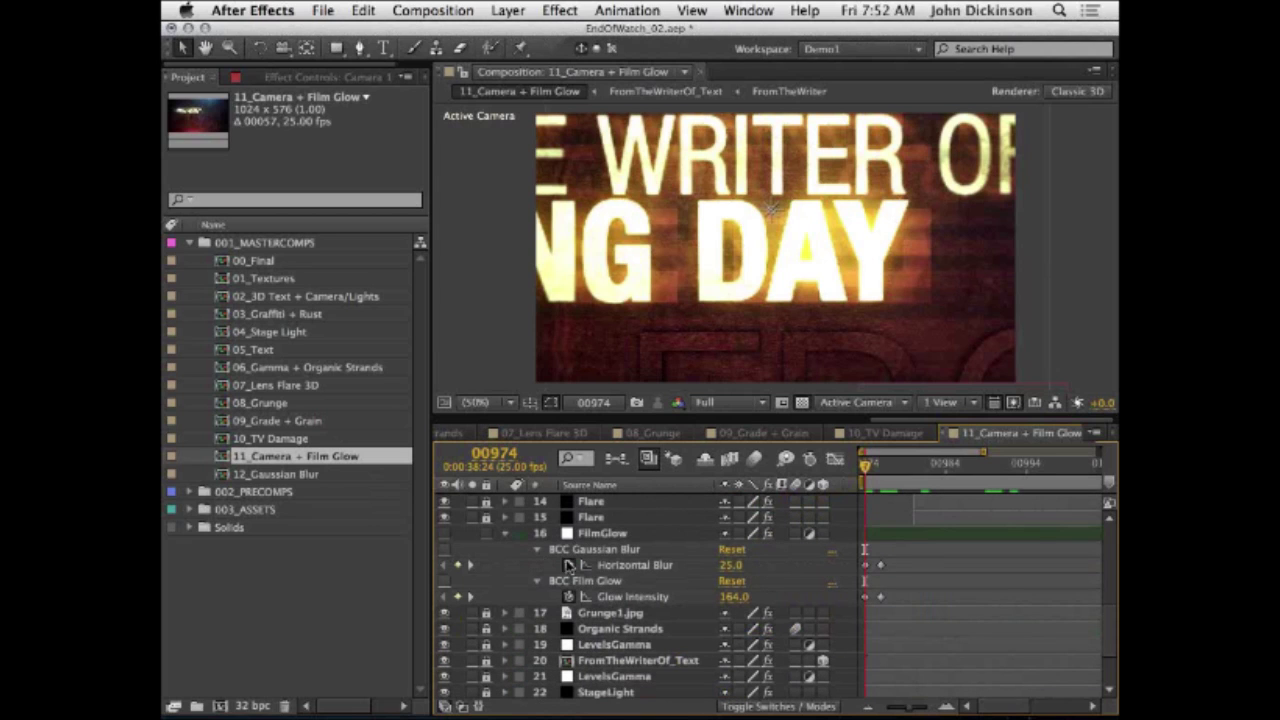
{"action": "left_click", "coordinate": [604, 534]}
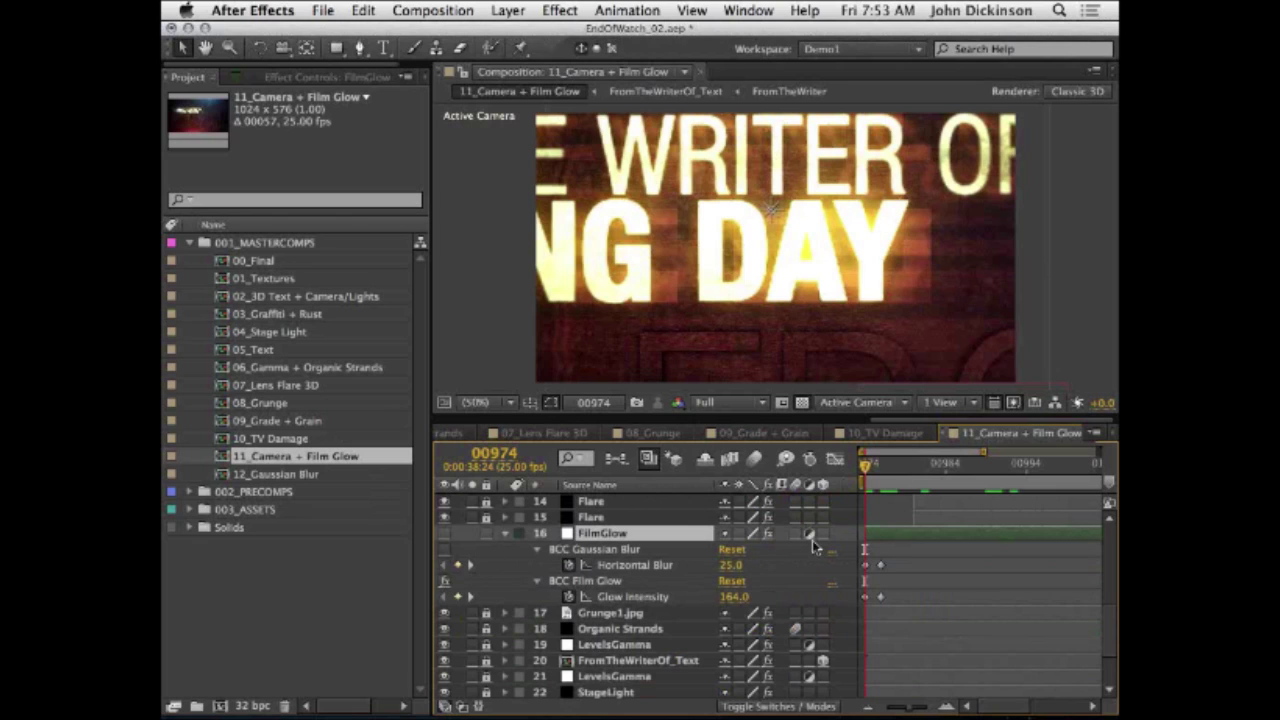
{"action": "scroll", "coordinate": [812, 540], "scroll_direction": "up", "scroll_amount": 3}
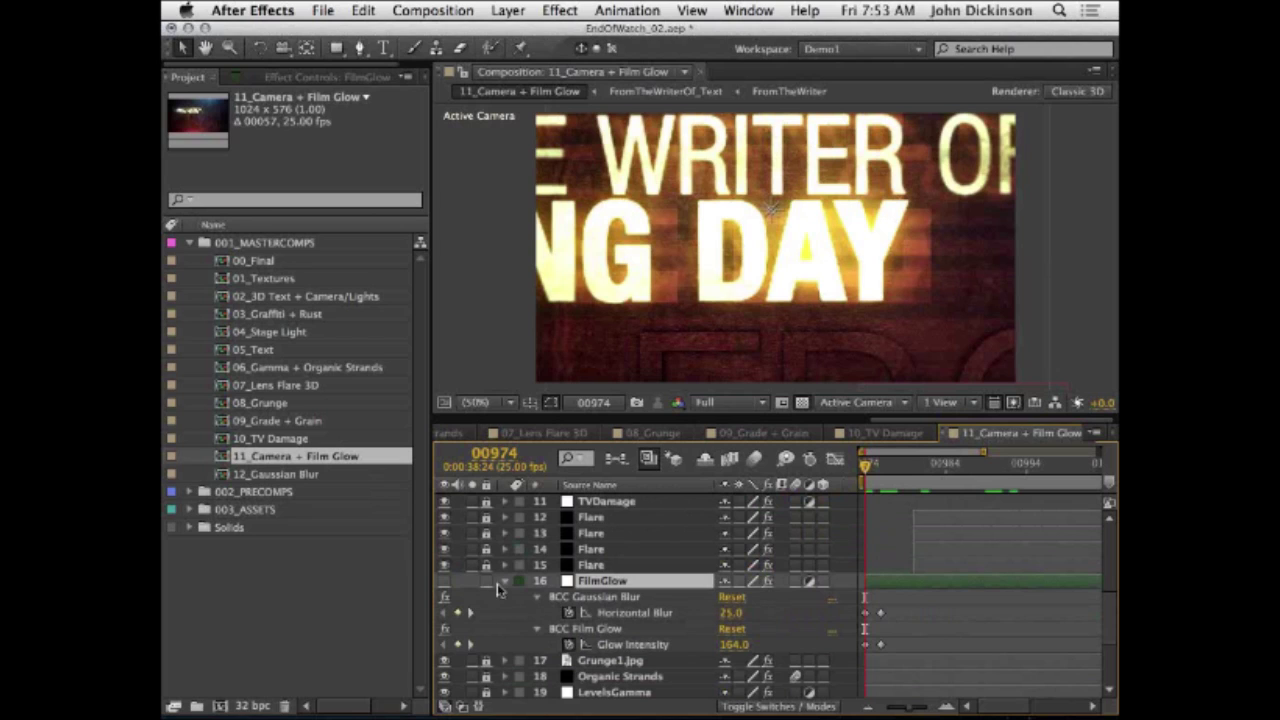
{"action": "left_click", "coordinate": [445, 581]}
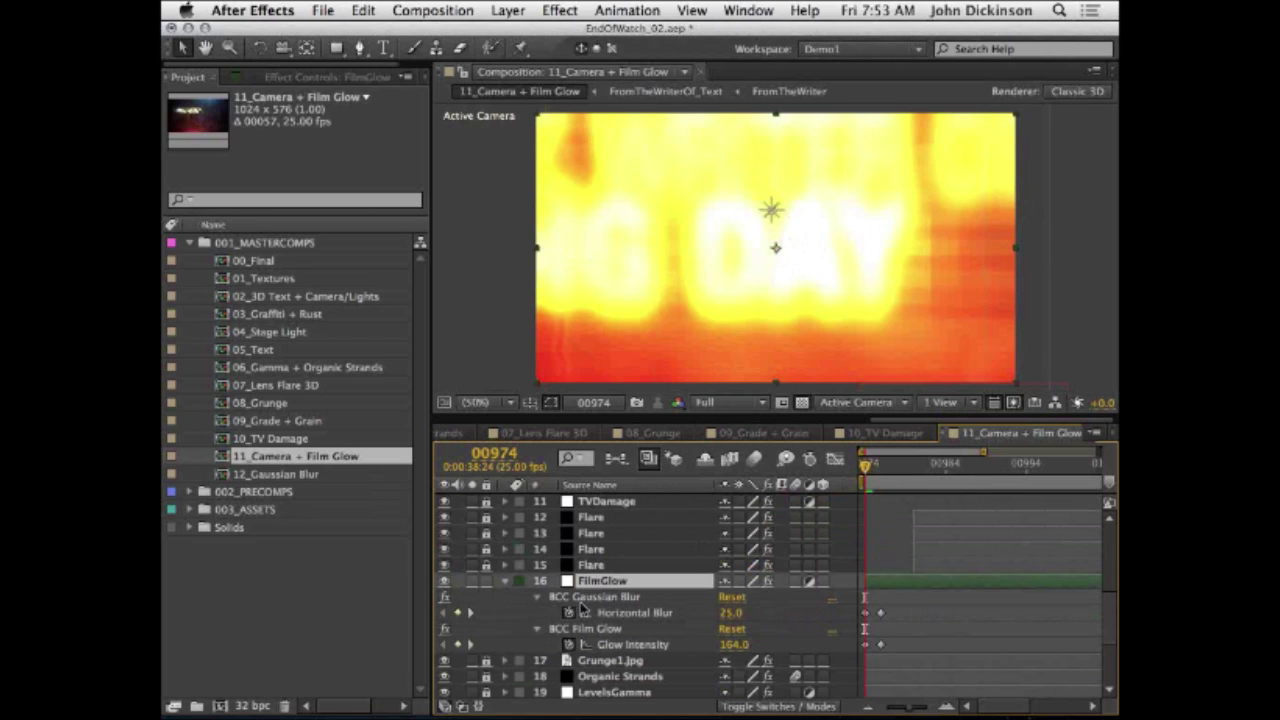
{"action": "left_click", "coordinate": [445, 629]}
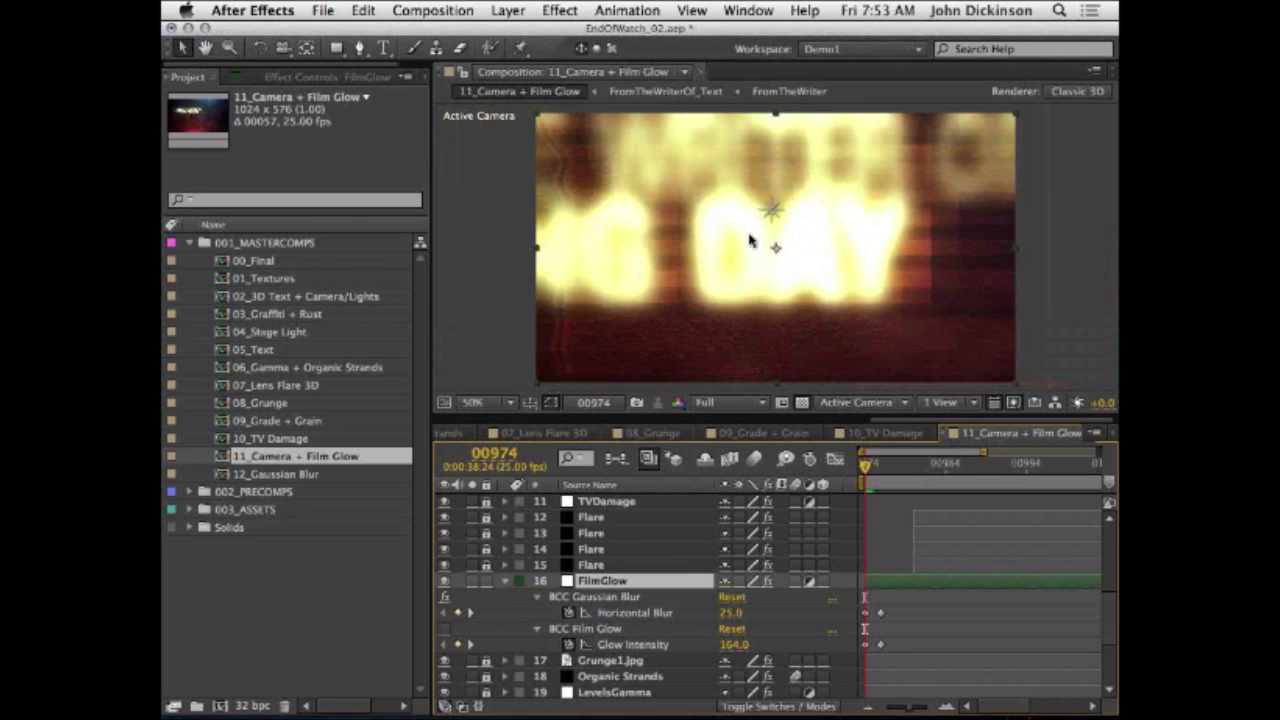
Step: Switch the project color depth to 8 bpc and inspect the blurred text at 50% and 100%
{"action": "scroll", "coordinate": [742, 217], "scroll_direction": "up", "scroll_amount": 2}
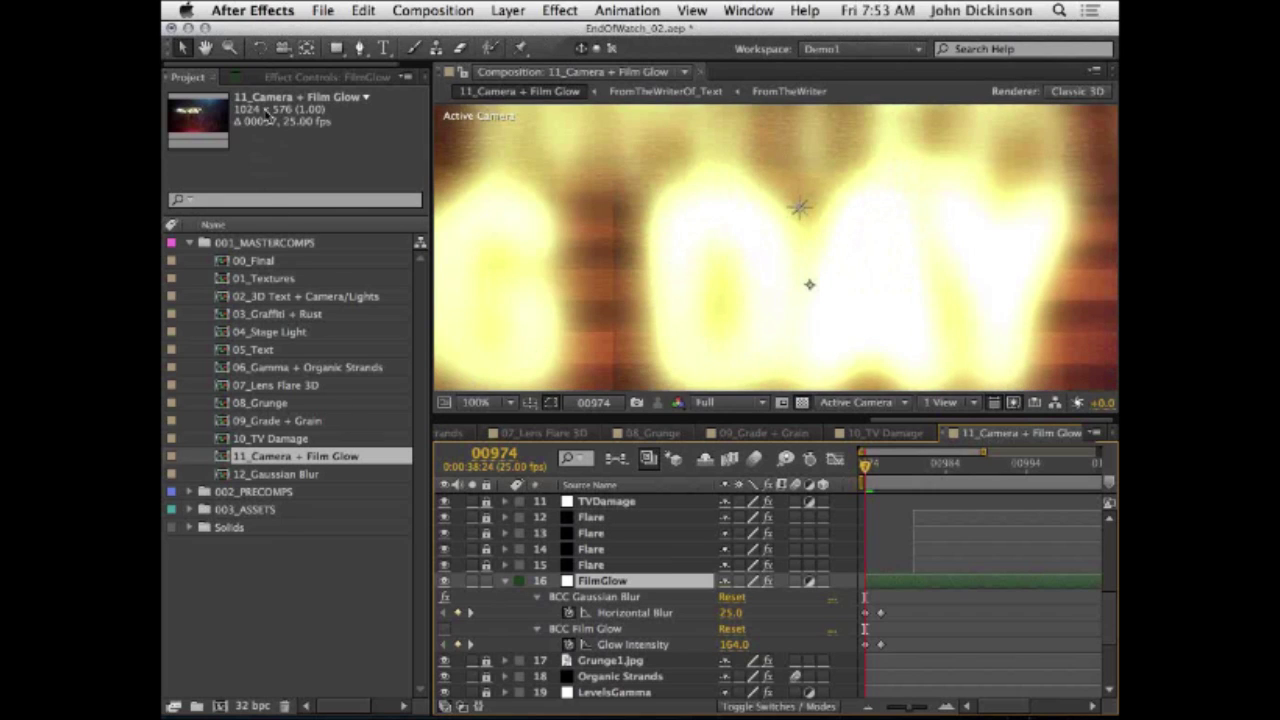
{"action": "left_click", "coordinate": [250, 707], "text": "alt"}
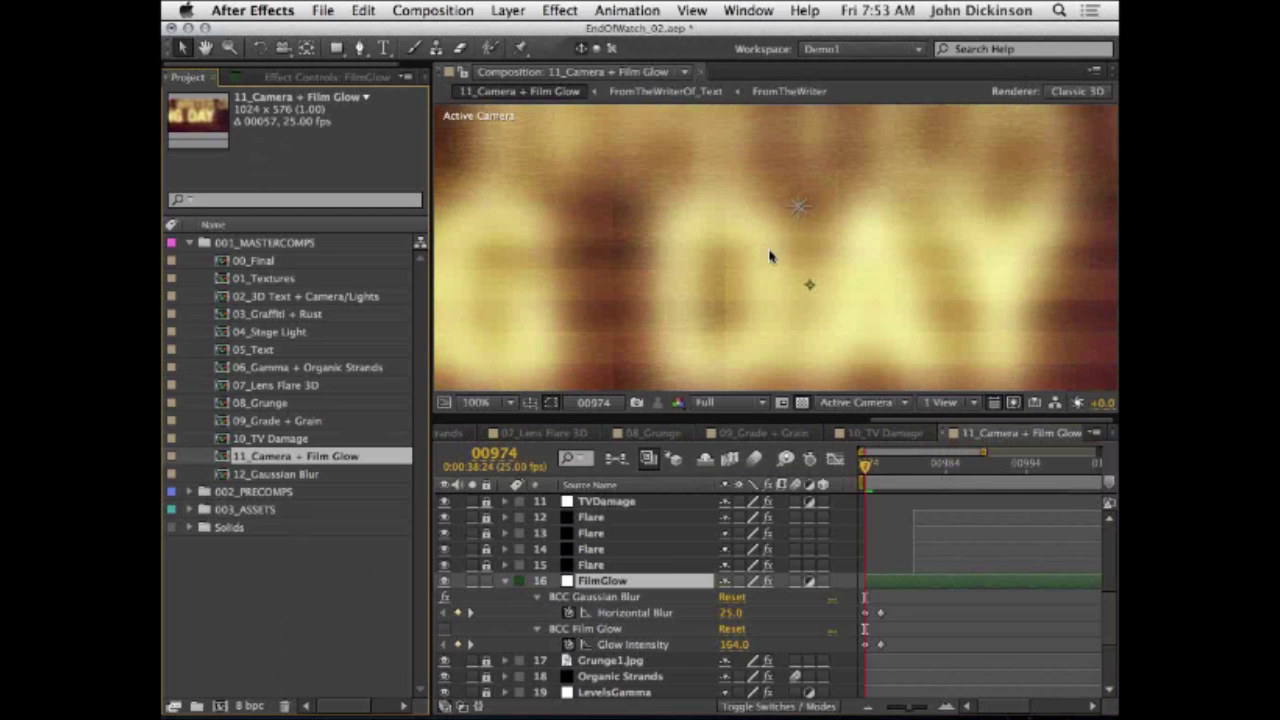
{"action": "scroll", "coordinate": [766, 259], "scroll_direction": "down", "scroll_amount": 2}
{"action": "scroll", "coordinate": [766, 259], "scroll_direction": "up", "scroll_amount": 2}
{"action": "scroll", "coordinate": [766, 259], "scroll_direction": "down", "scroll_amount": 2}
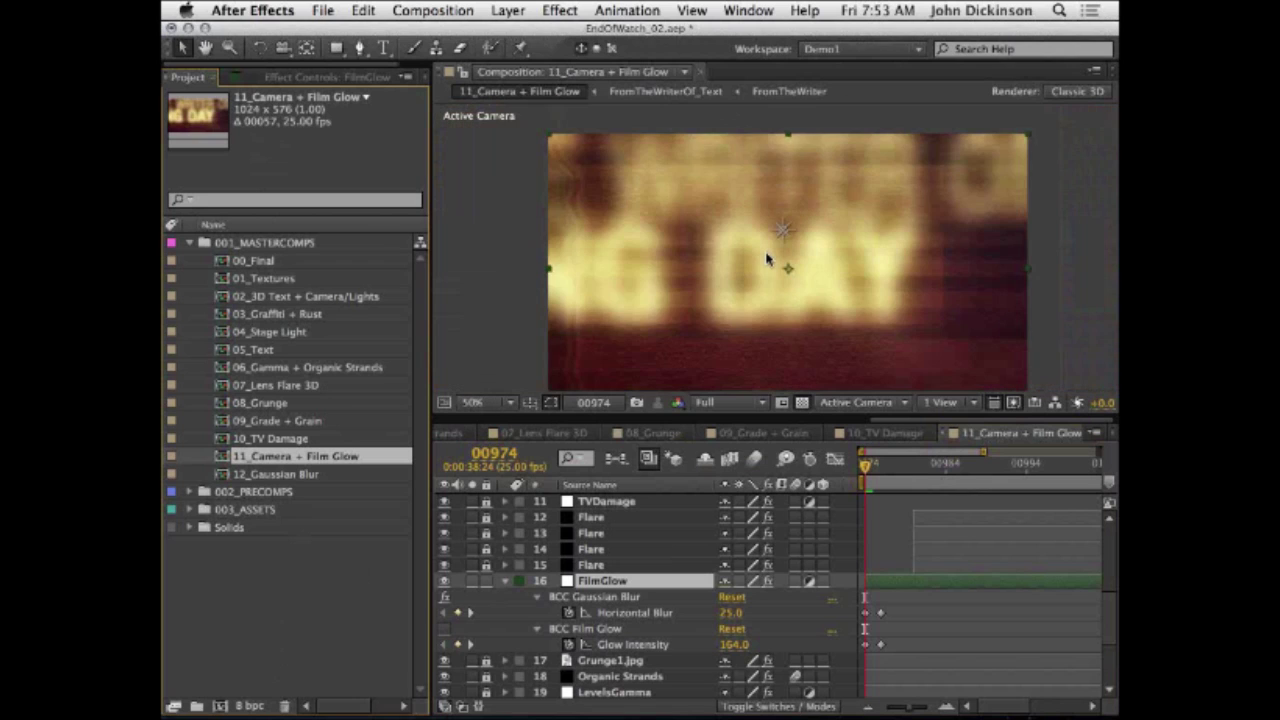
{"action": "scroll", "coordinate": [766, 259], "scroll_direction": "up", "scroll_amount": 2}
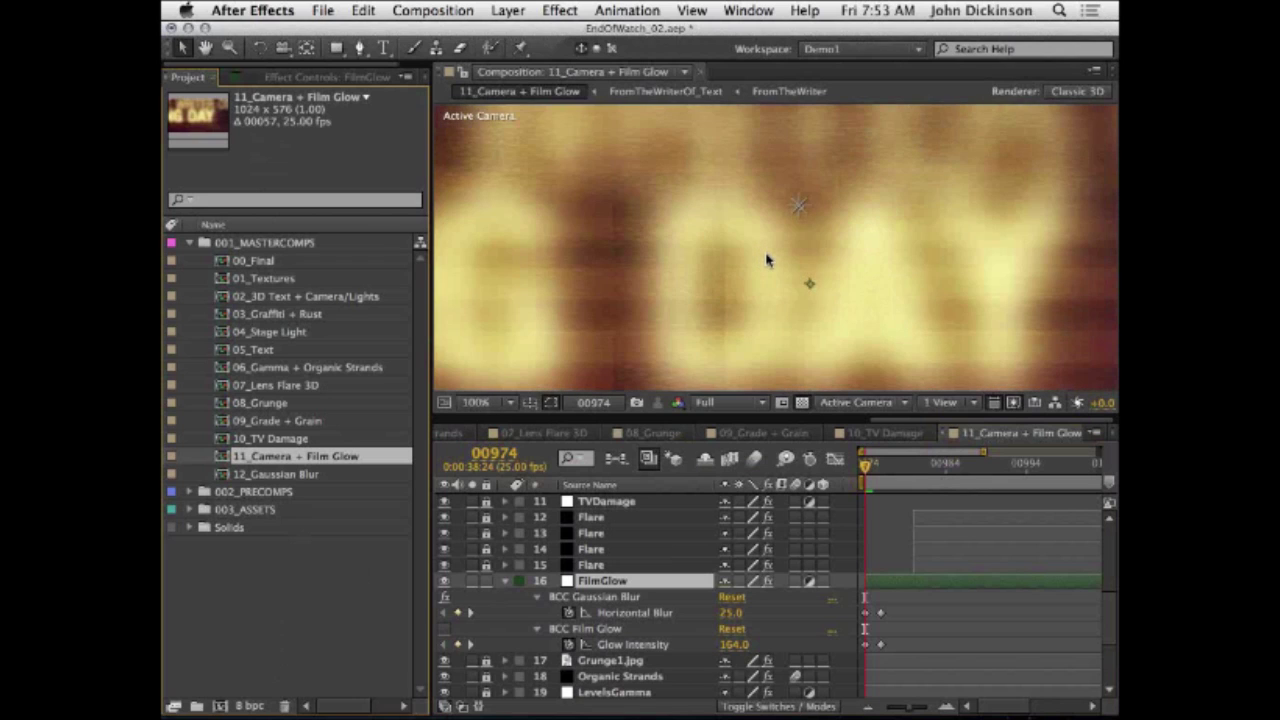
{"action": "scroll", "coordinate": [766, 259], "scroll_direction": "down", "scroll_amount": 2}
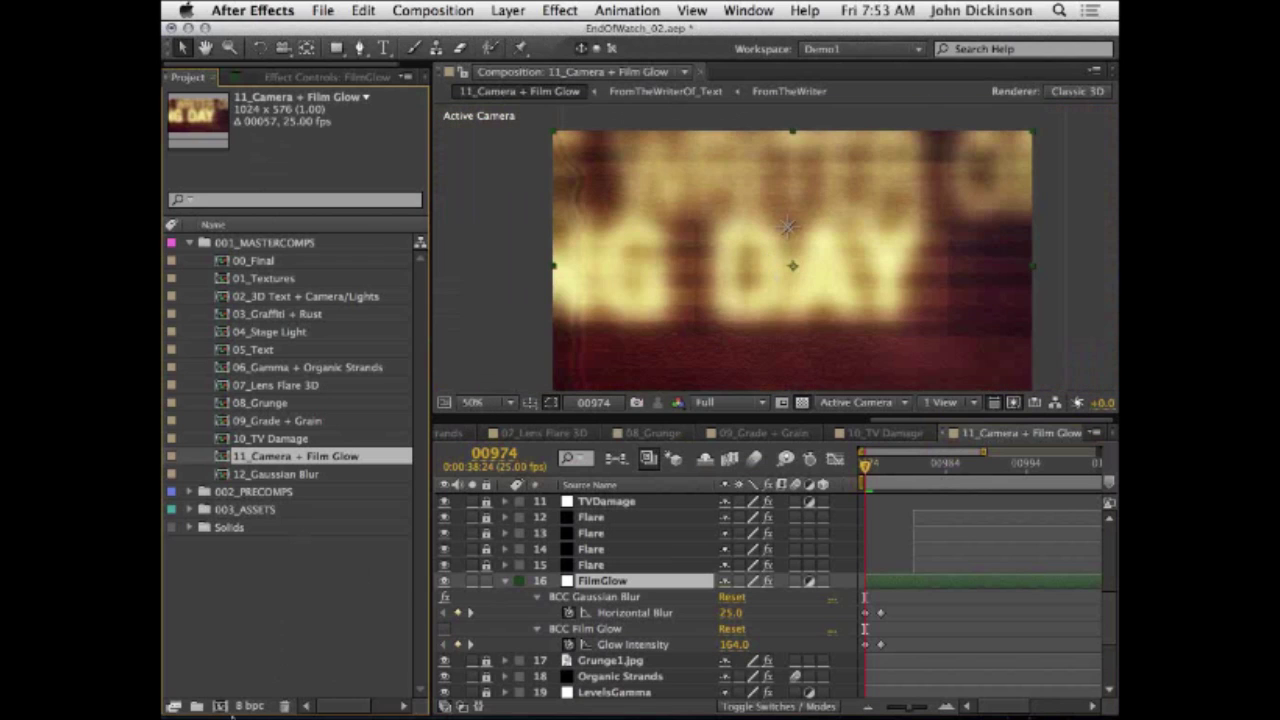
Step: Switch the project color depth to 32 bpc and compare the text with FilmGlow's BCC Gaussian Blur off and on
{"action": "left_click", "coordinate": [251, 705], "text": "alt"}
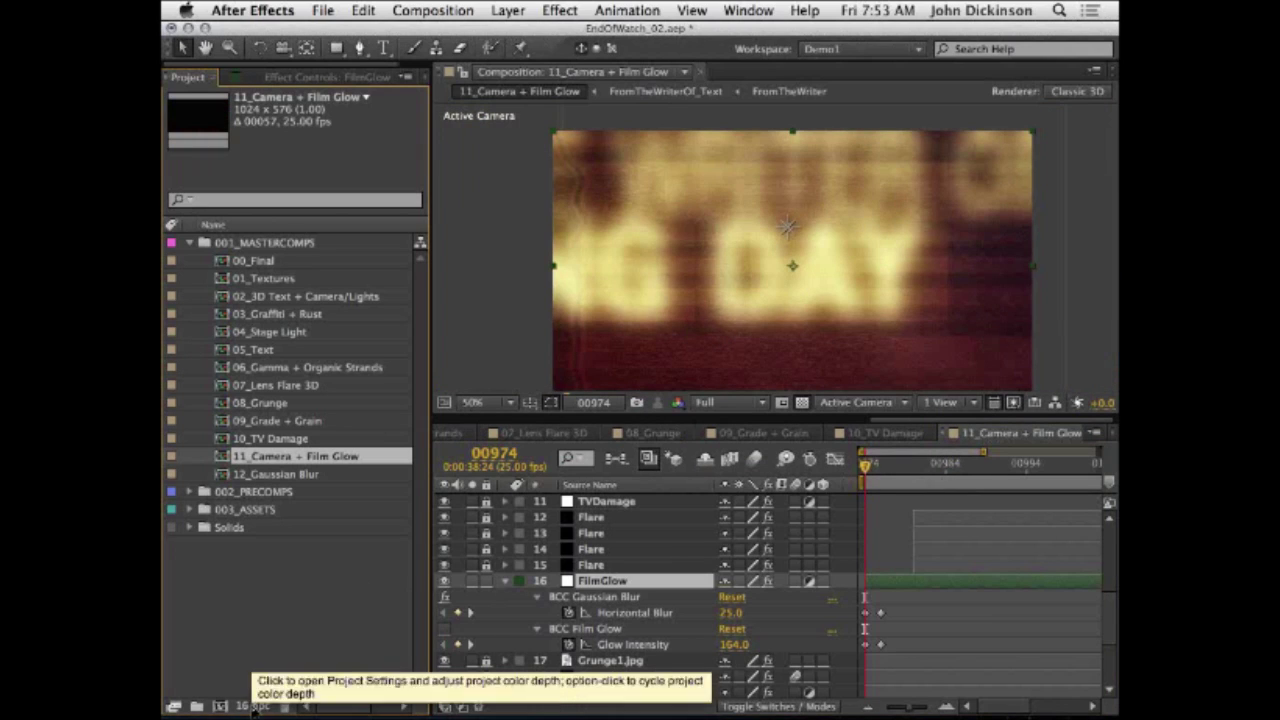
{"action": "left_click", "coordinate": [251, 705], "text": "alt"}
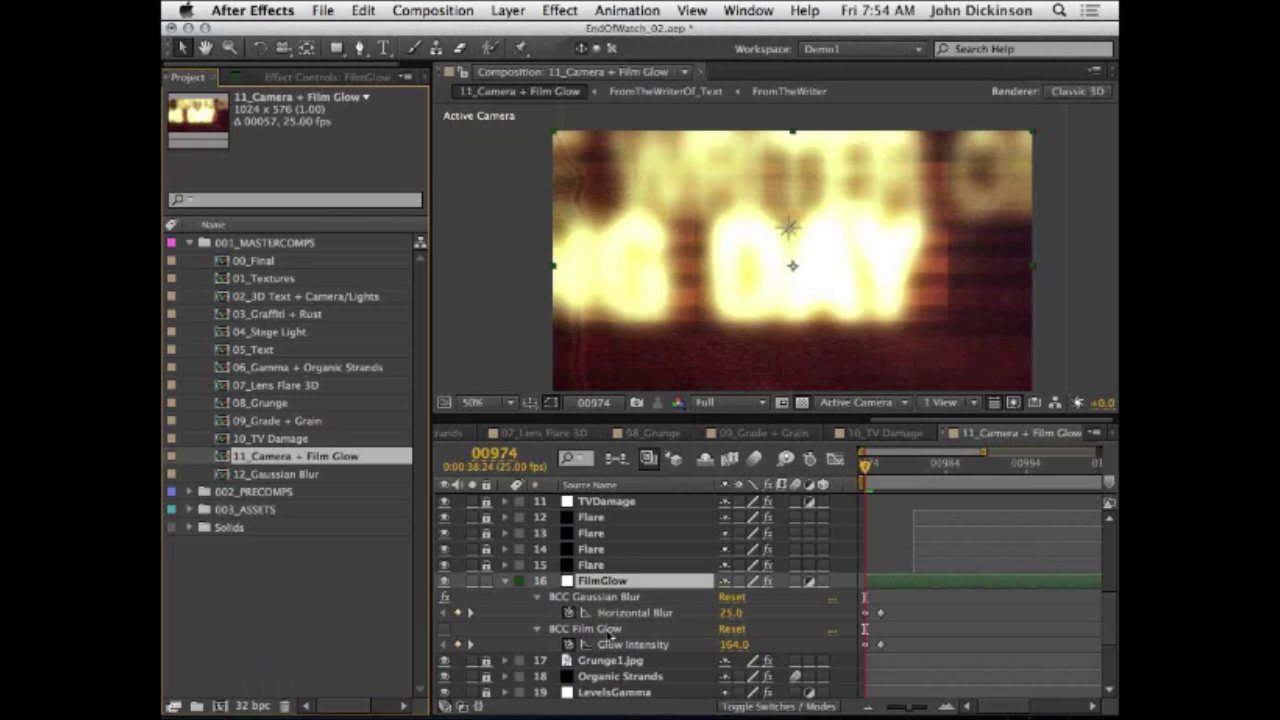
{"action": "left_click", "coordinate": [445, 597]}
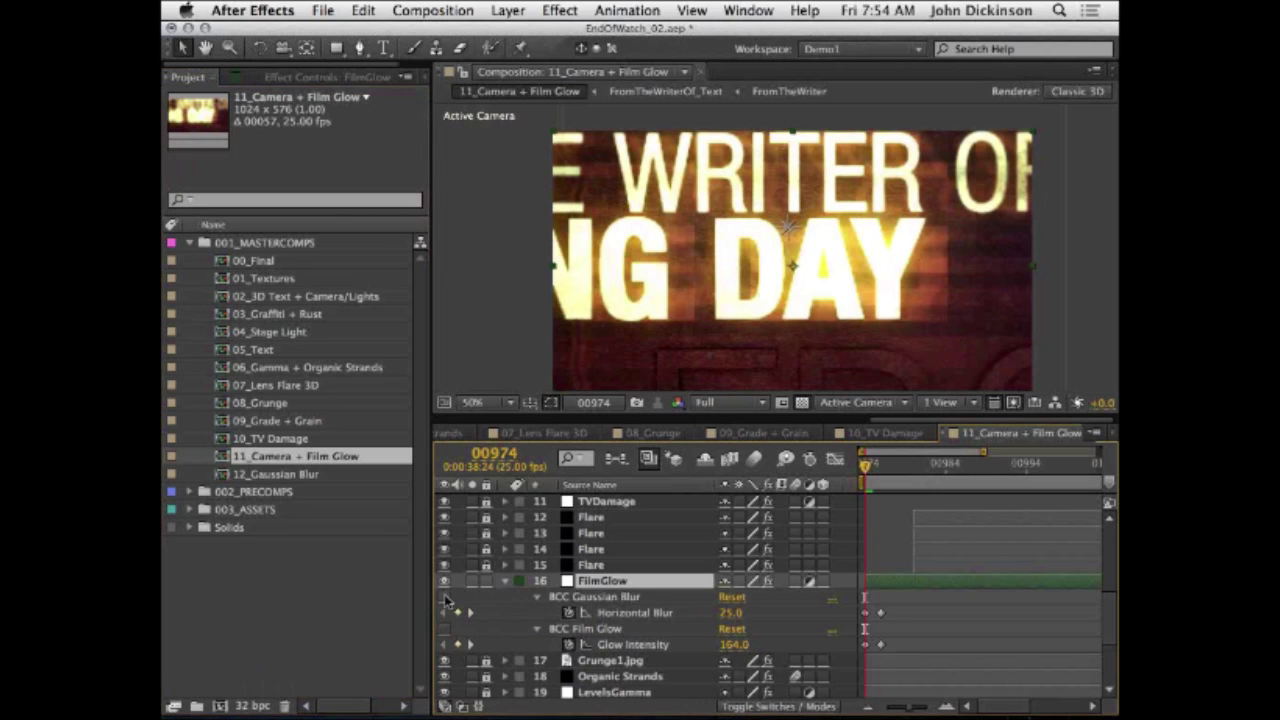
{"action": "left_click", "coordinate": [445, 597]}
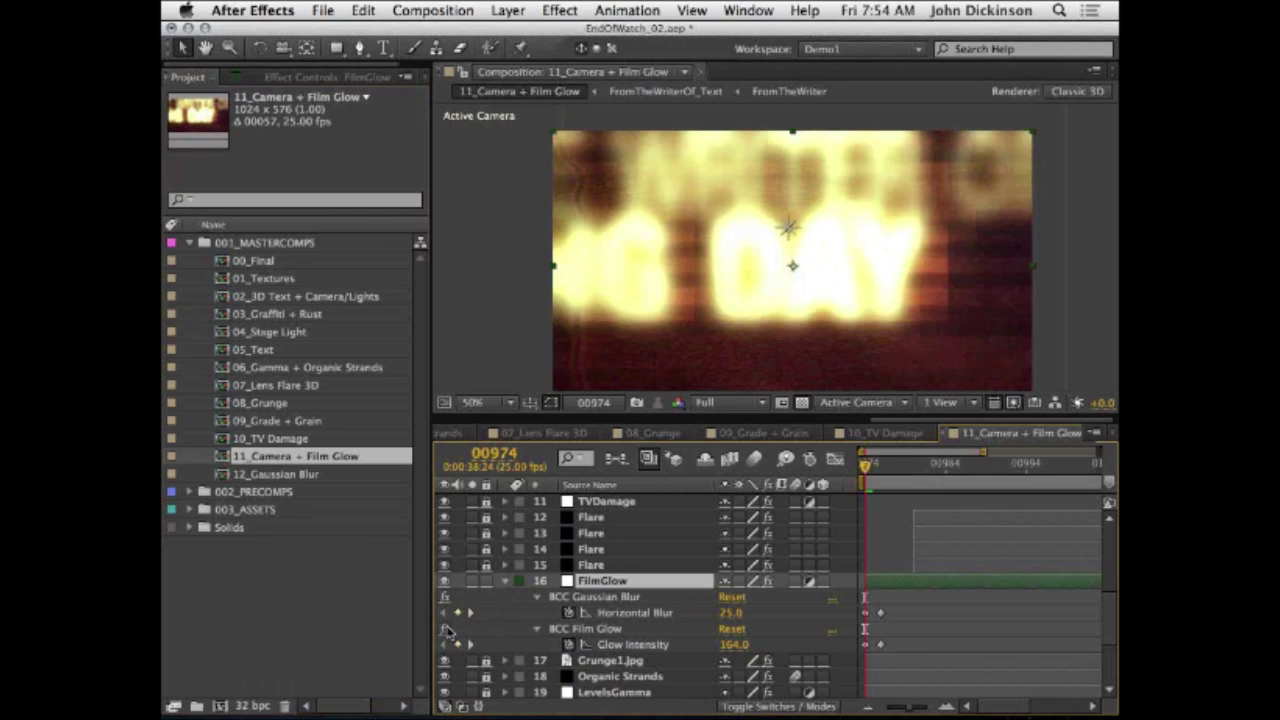
Step: Turn FilmGlow's BCC Film Glow effect back on and scrub between frames 974 and 976 to examine the glow and blur animation
{"action": "left_click", "coordinate": [445, 629]}
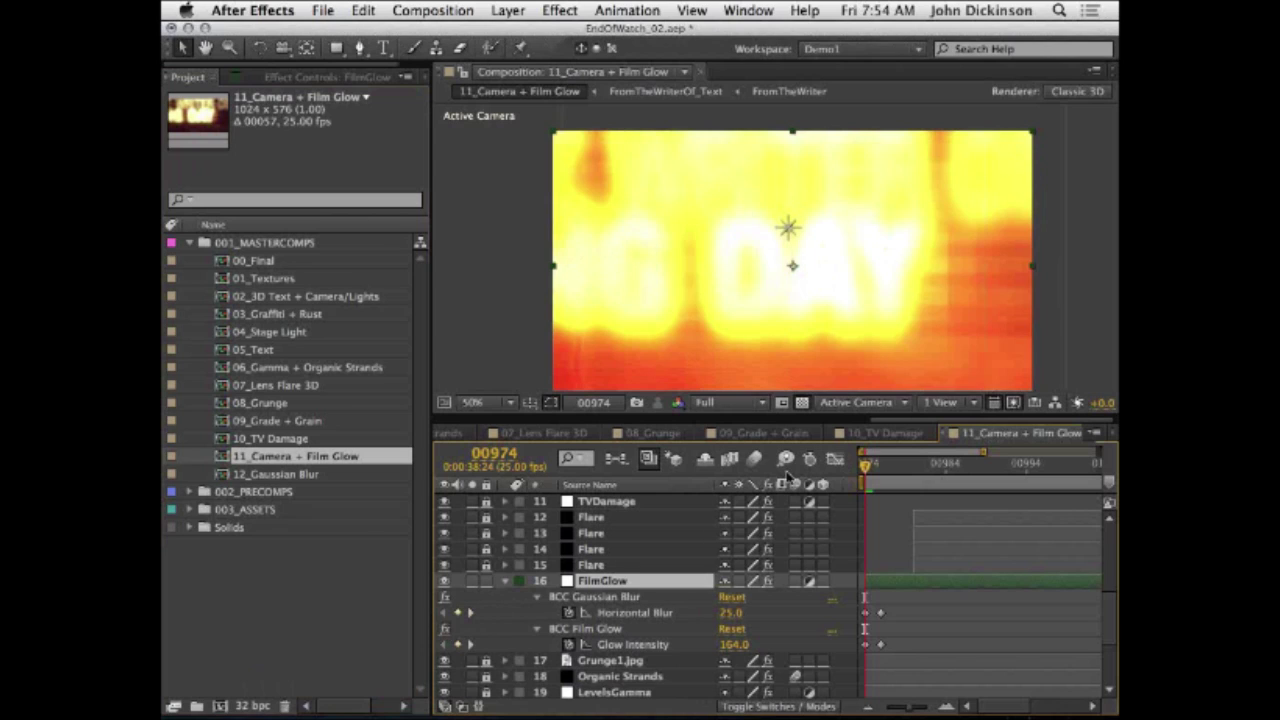
{"action": "left_click_drag", "start_coordinate": [875, 473], "coordinate": [880, 477]}
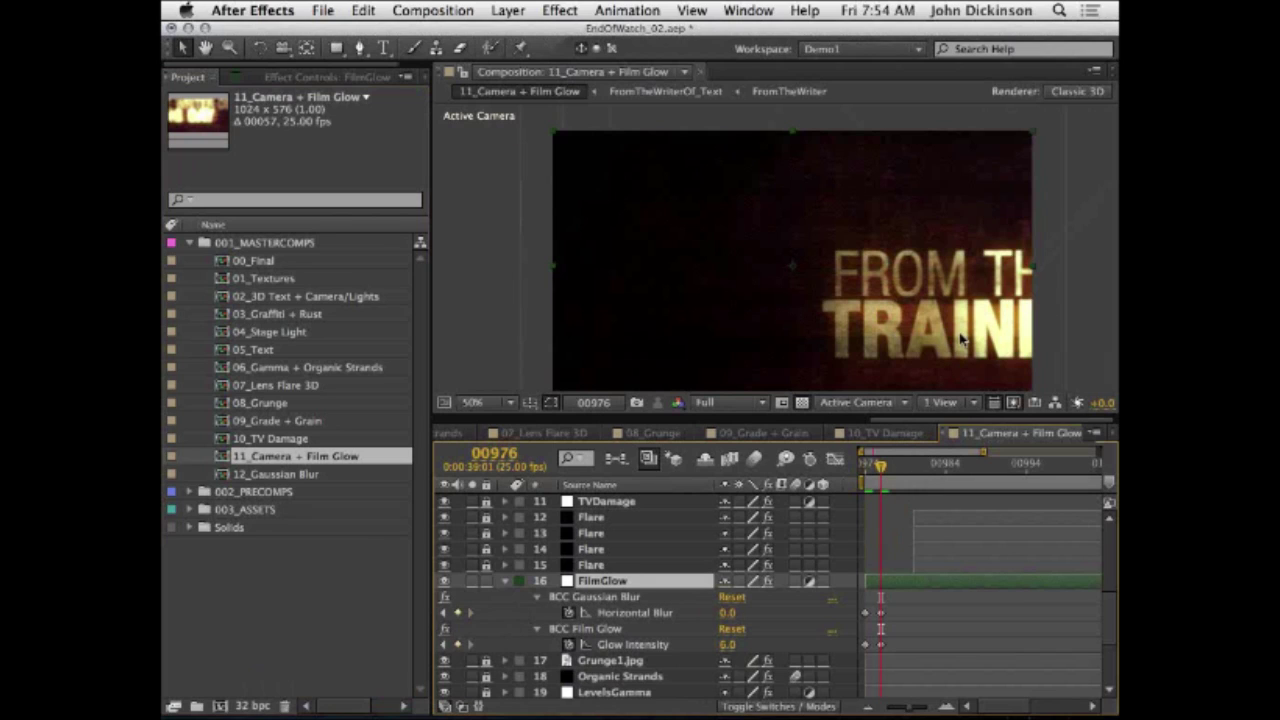
{"action": "left_click", "coordinate": [866, 467]}
{"action": "left_click_drag", "start_coordinate": [866, 469], "coordinate": [871, 470]}
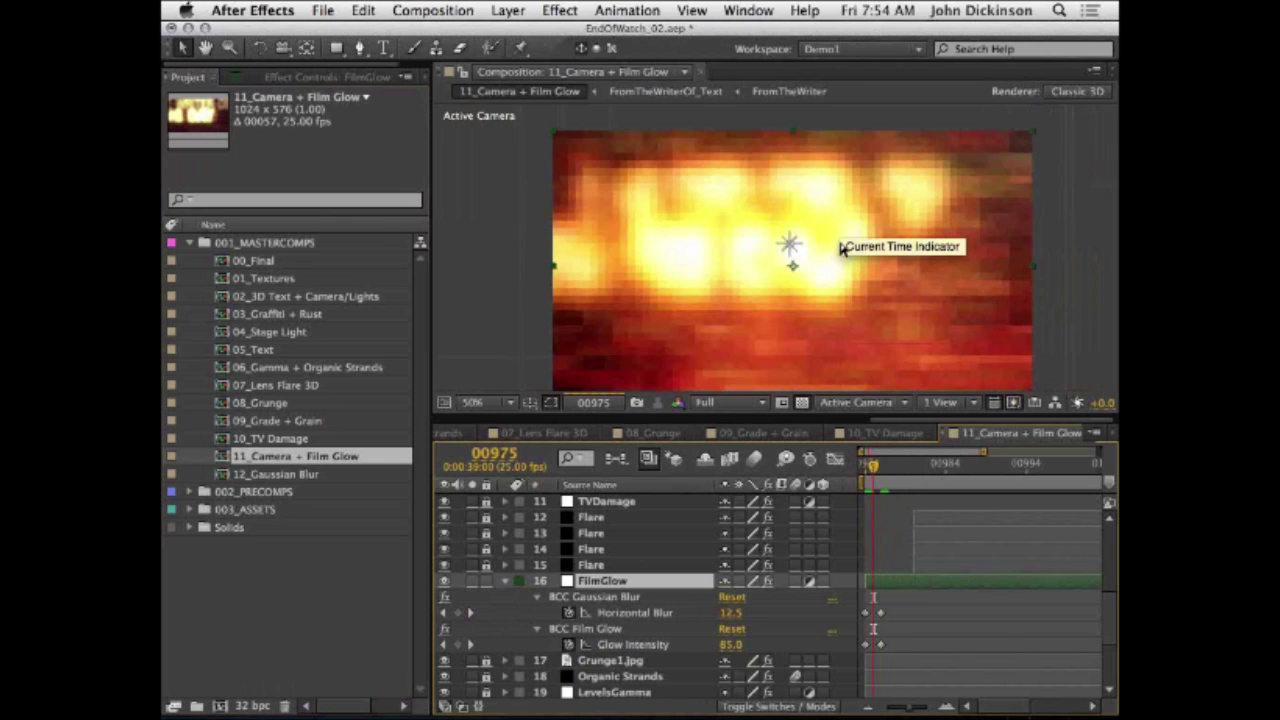
{"action": "scroll", "coordinate": [738, 257], "scroll_direction": "up", "scroll_amount": 1}
{"action": "scroll", "coordinate": [738, 257], "scroll_direction": "down", "scroll_amount": 1}
{"action": "left_click_drag", "start_coordinate": [876, 468], "coordinate": [881, 468]}
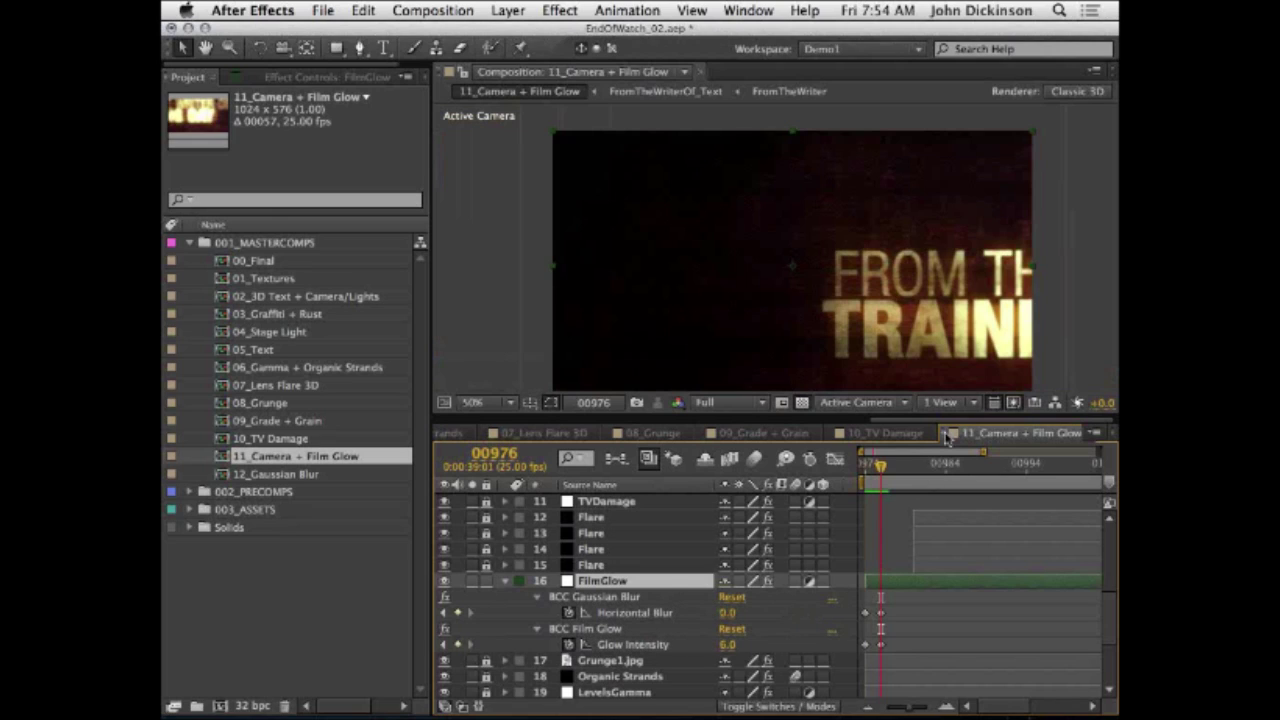
Step: Go to frame 979 and inspect the glow around the title text at up to 400% magnification
{"action": "left_click", "coordinate": [905, 468]}
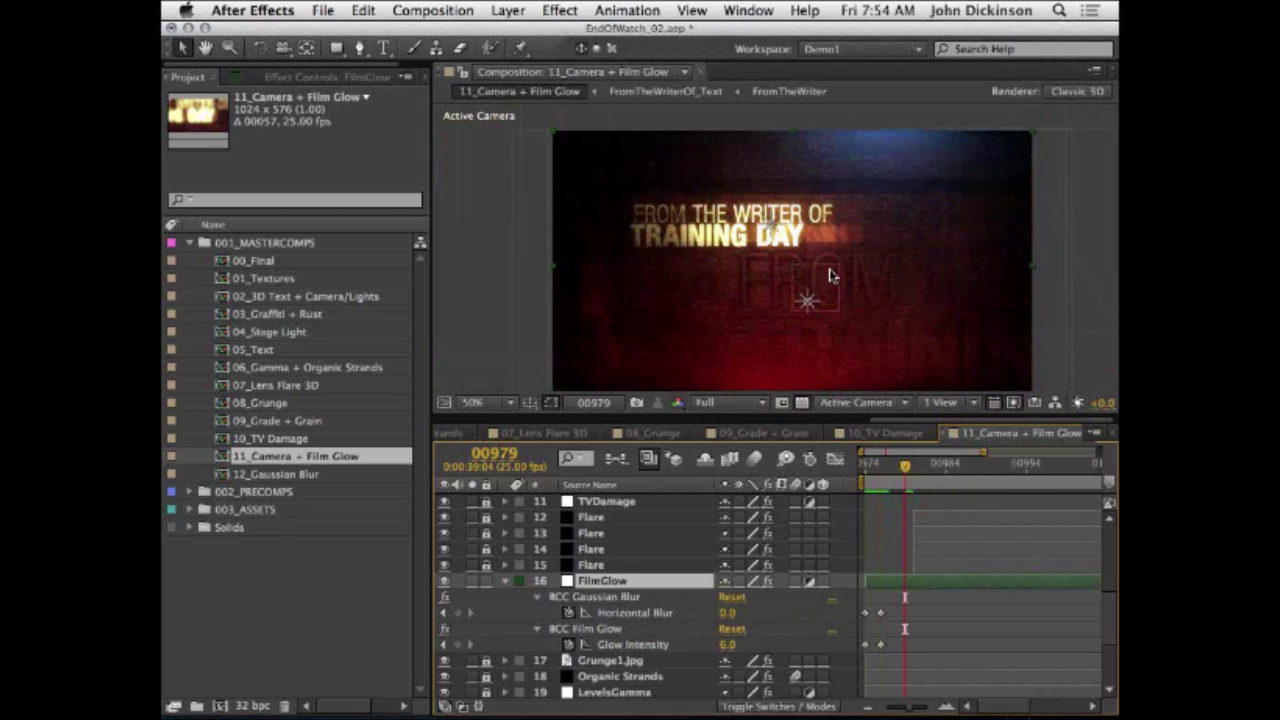
{"action": "scroll", "coordinate": [720, 220], "scroll_direction": "up", "scroll_amount": 2}
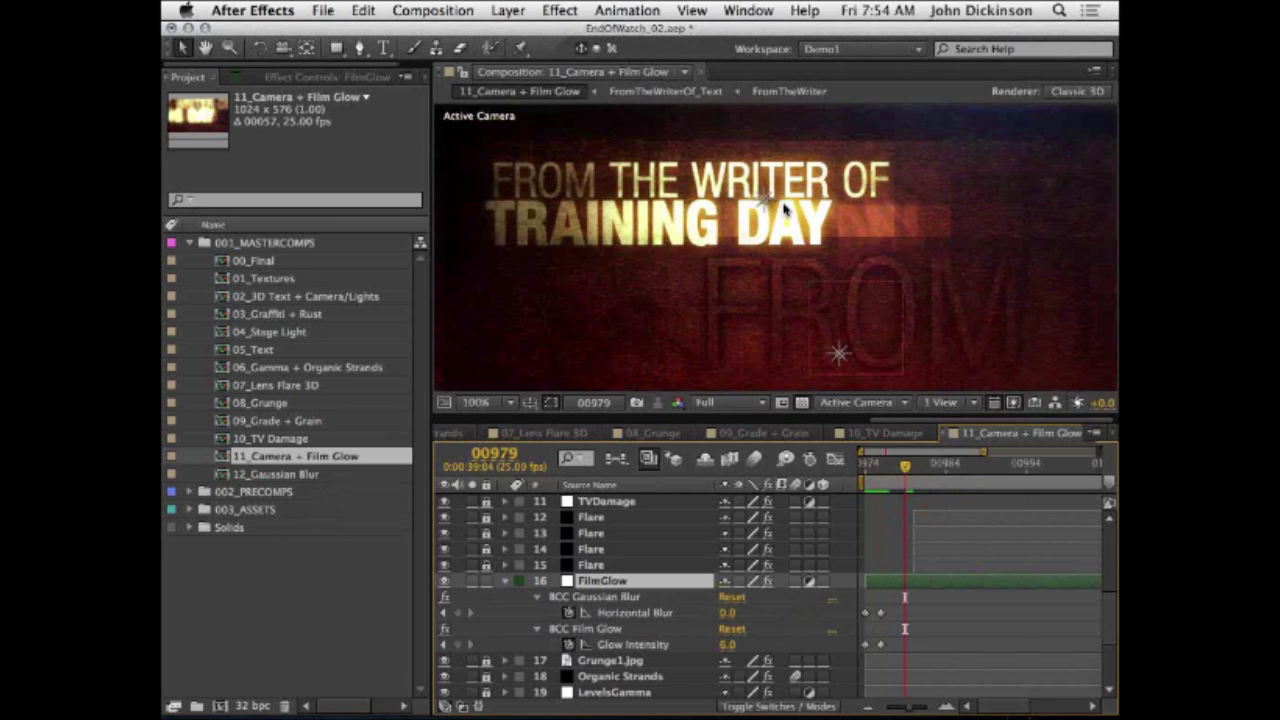
{"action": "scroll", "coordinate": [785, 208], "scroll_direction": "up", "scroll_amount": 2}
{"action": "scroll", "coordinate": [785, 208], "scroll_direction": "down", "scroll_amount": 1}
{"action": "scroll", "coordinate": [785, 208], "scroll_direction": "up", "scroll_amount": 1}
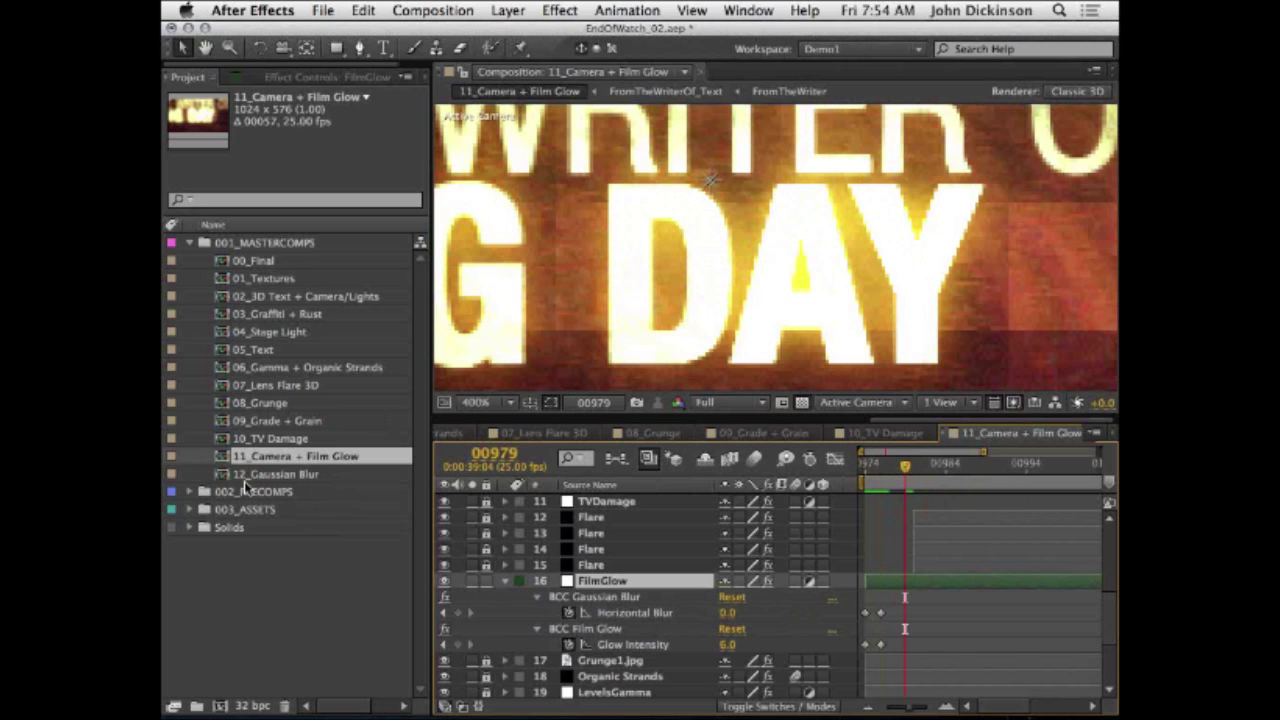
Step: Open the 12_Gaussian Blur composition and view its title text at 100%
{"action": "left_click", "coordinate": [223, 476]}
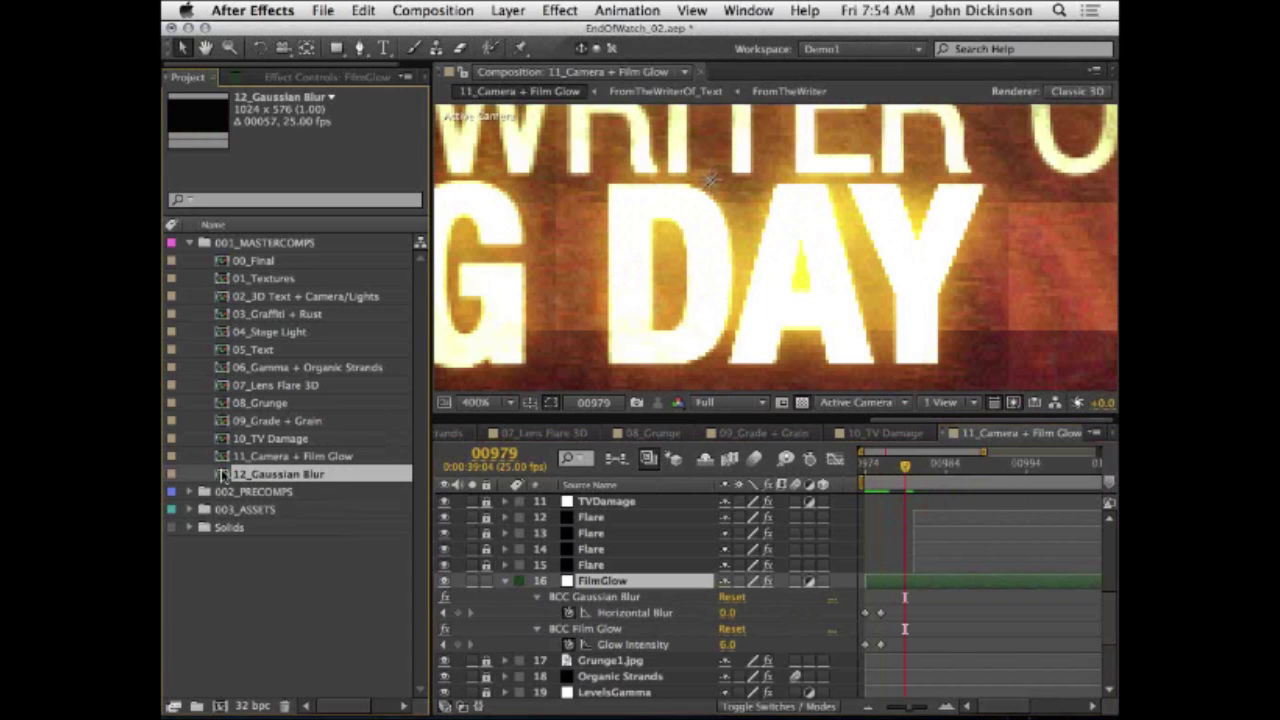
{"action": "double_click", "coordinate": [223, 476]}
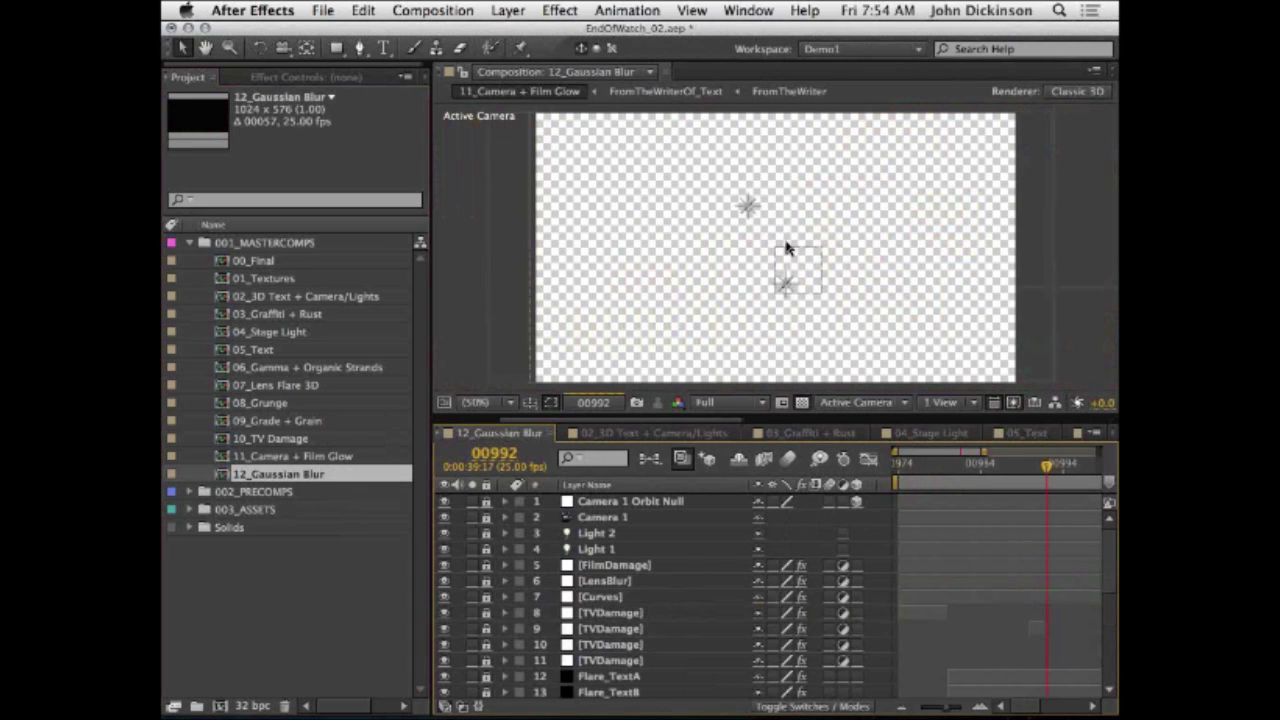
{"action": "scroll", "coordinate": [785, 250], "scroll_direction": "up", "scroll_amount": 4}
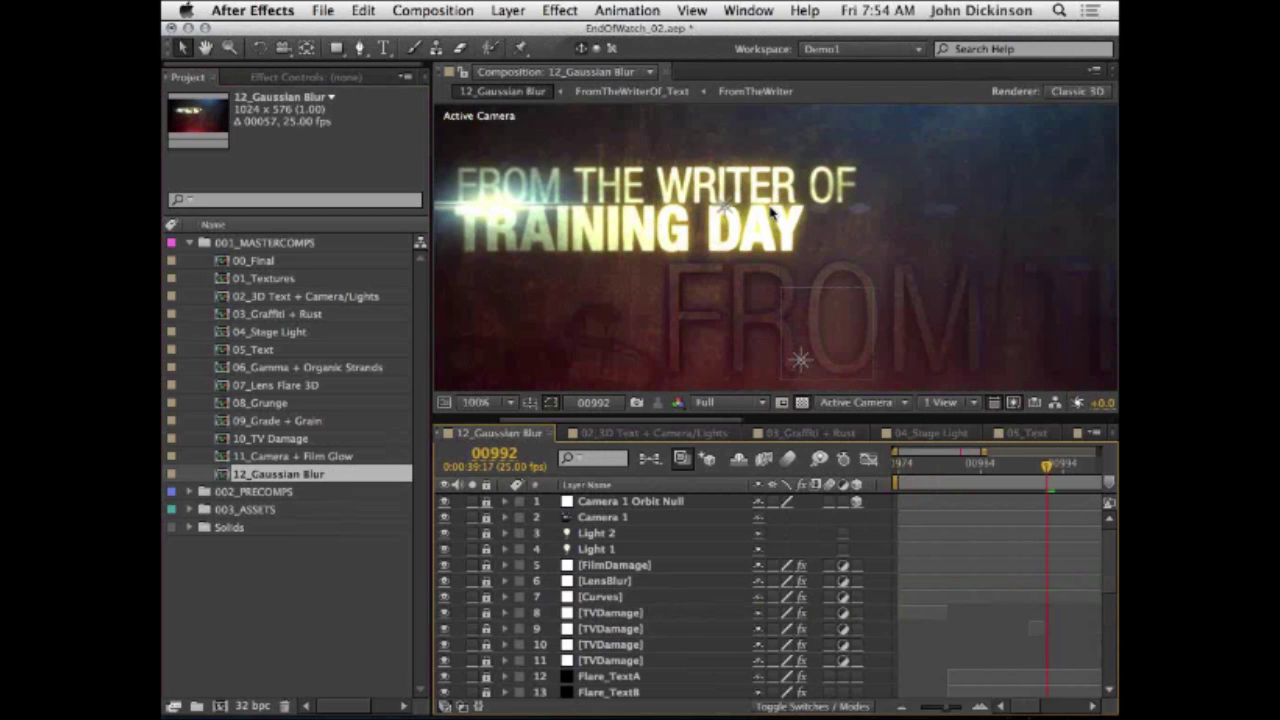
Step: Compare the title at 200% with BCC Gaussian Blur off and on for the FromTheWriterOf_Text layer
{"action": "key", "text": "space"}
{"action": "left_click_drag", "start_coordinate": [656, 628], "coordinate": [650, 400]}
{"action": "left_click", "coordinate": [446, 594]}
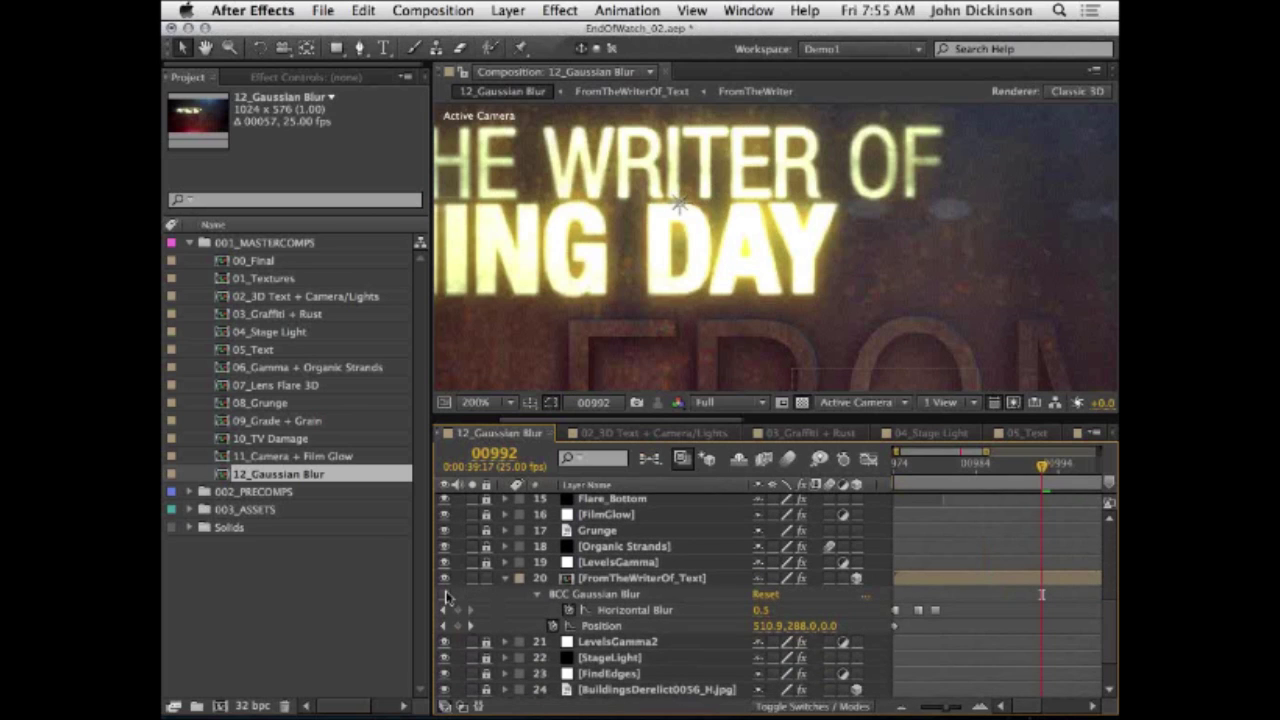
{"action": "left_click", "coordinate": [446, 594]}
Step: Reframe the title at 100% and review the composite in a maximized composition view before restoring the workspace layout
{"action": "scroll", "coordinate": [790, 279], "scroll_direction": "down", "scroll_amount": 1}
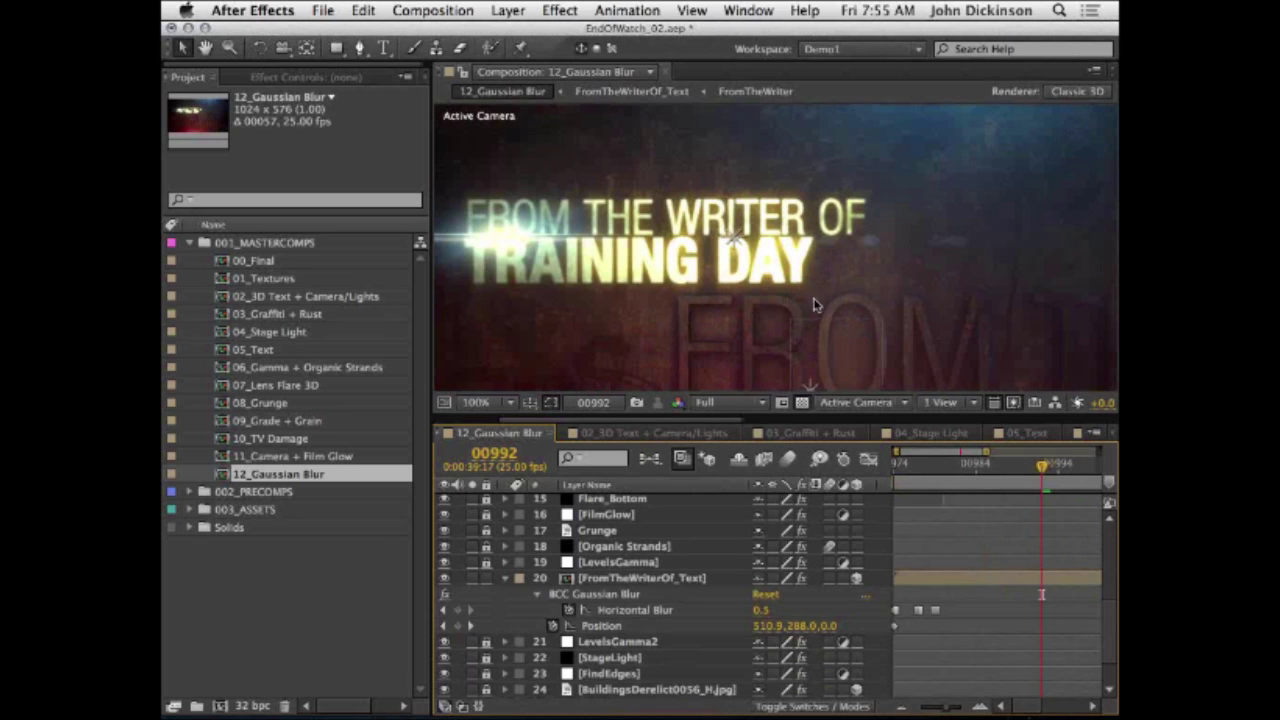
{"action": "key", "text": "h"}
{"action": "left_click_drag", "start_coordinate": [818, 293], "coordinate": [818, 255]}
{"action": "key", "text": "v"}
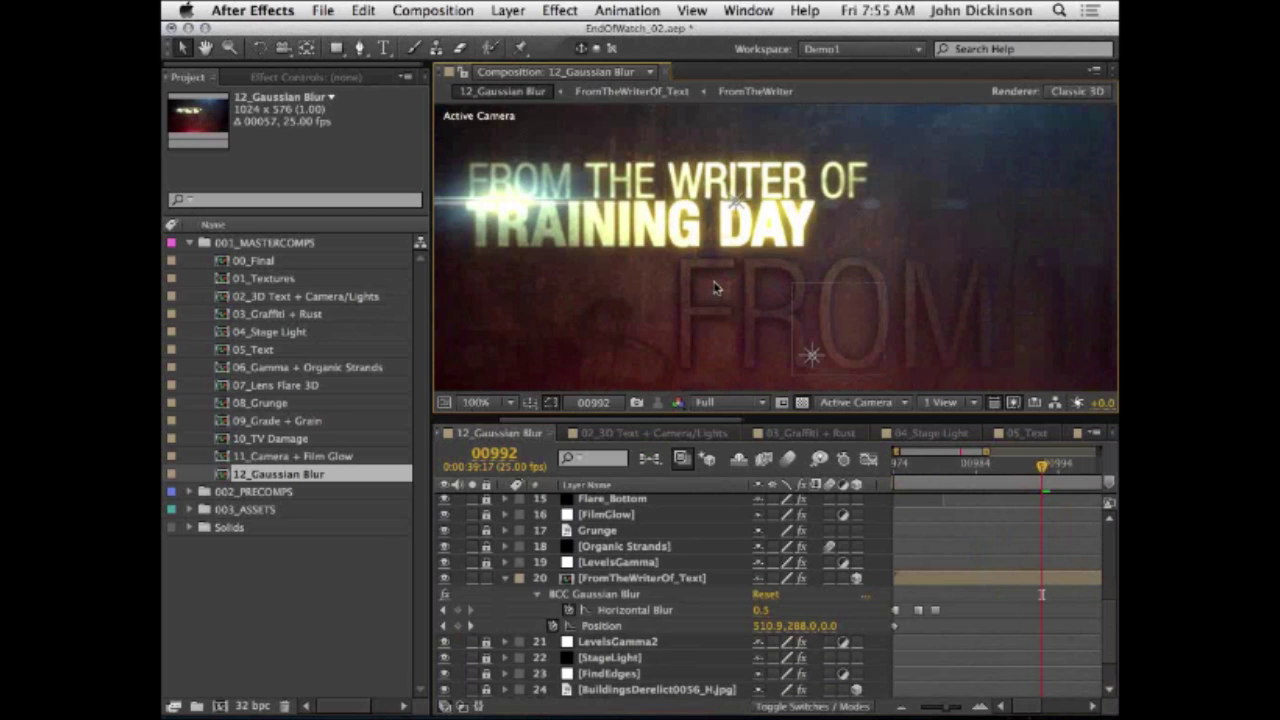
{"action": "key", "text": "grave"}
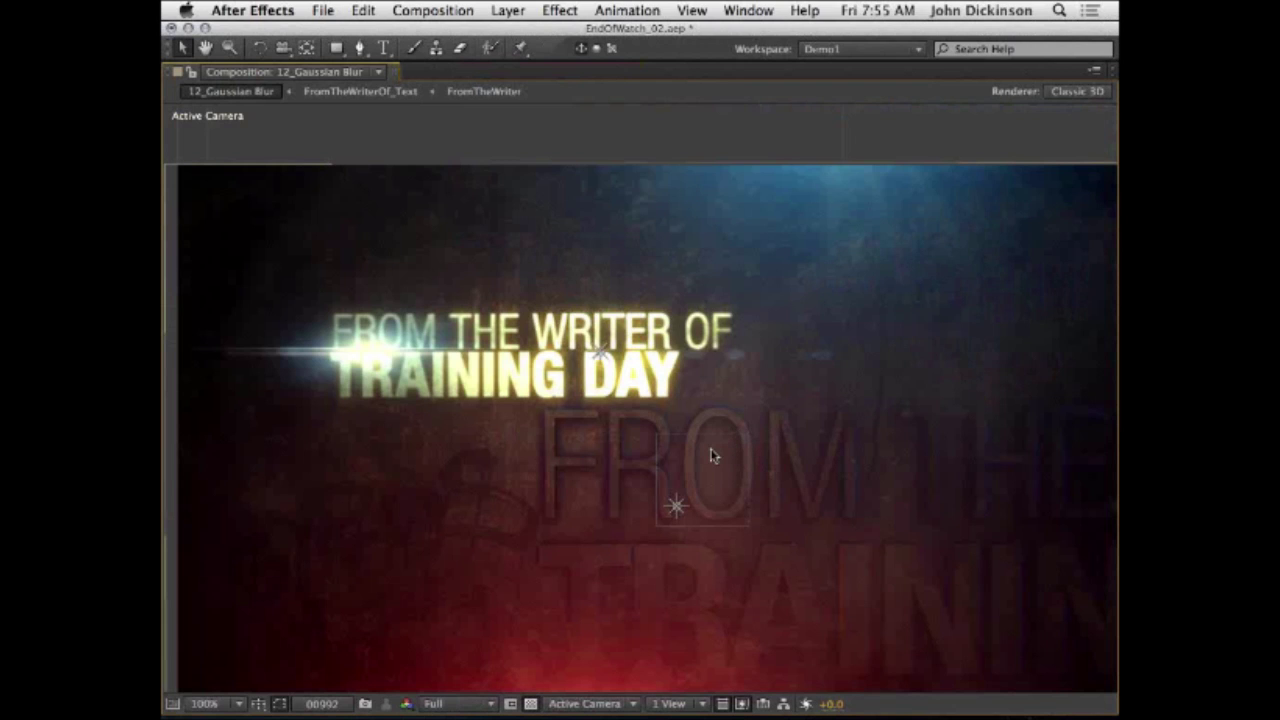
{"action": "key", "text": "grave"}
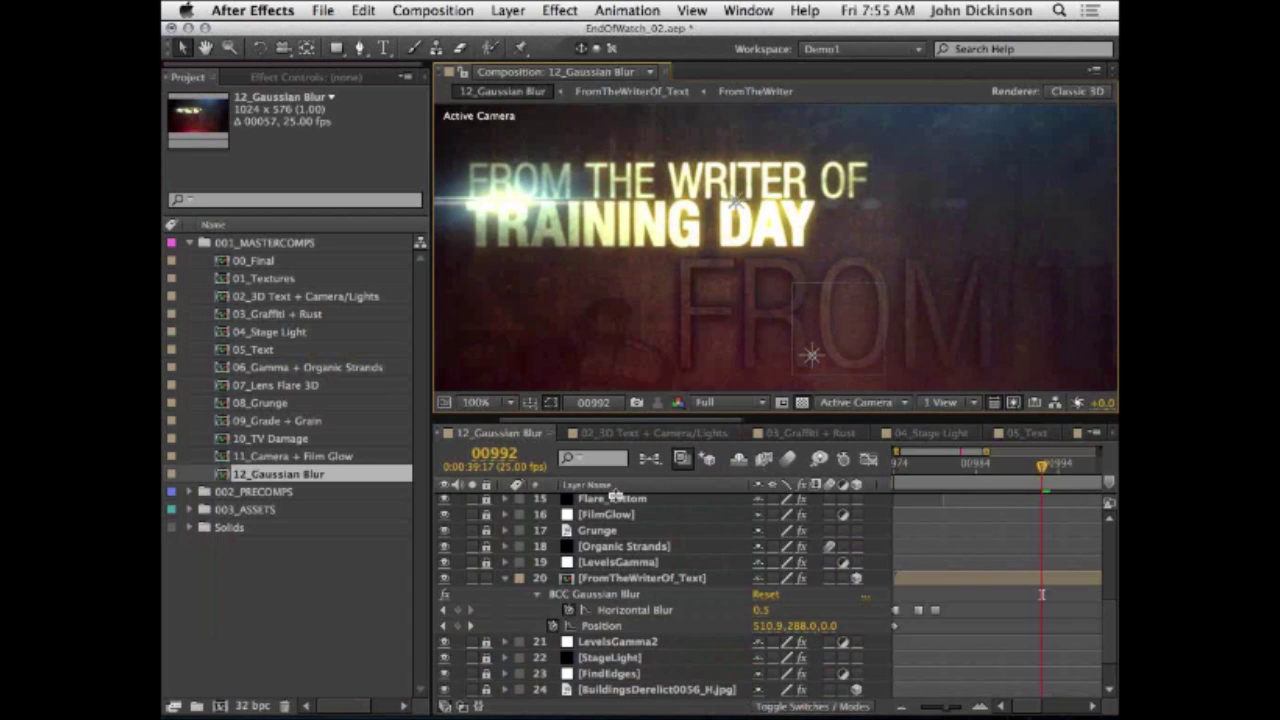
Step: Switch to Safari with the motionworks.net page
{"action": "left_click_drag", "start_coordinate": [615, 497], "coordinate": [615, 450]}
{"action": "key", "text": "super+Tab"}
{"action": "left_click", "coordinate": [447, 390]}
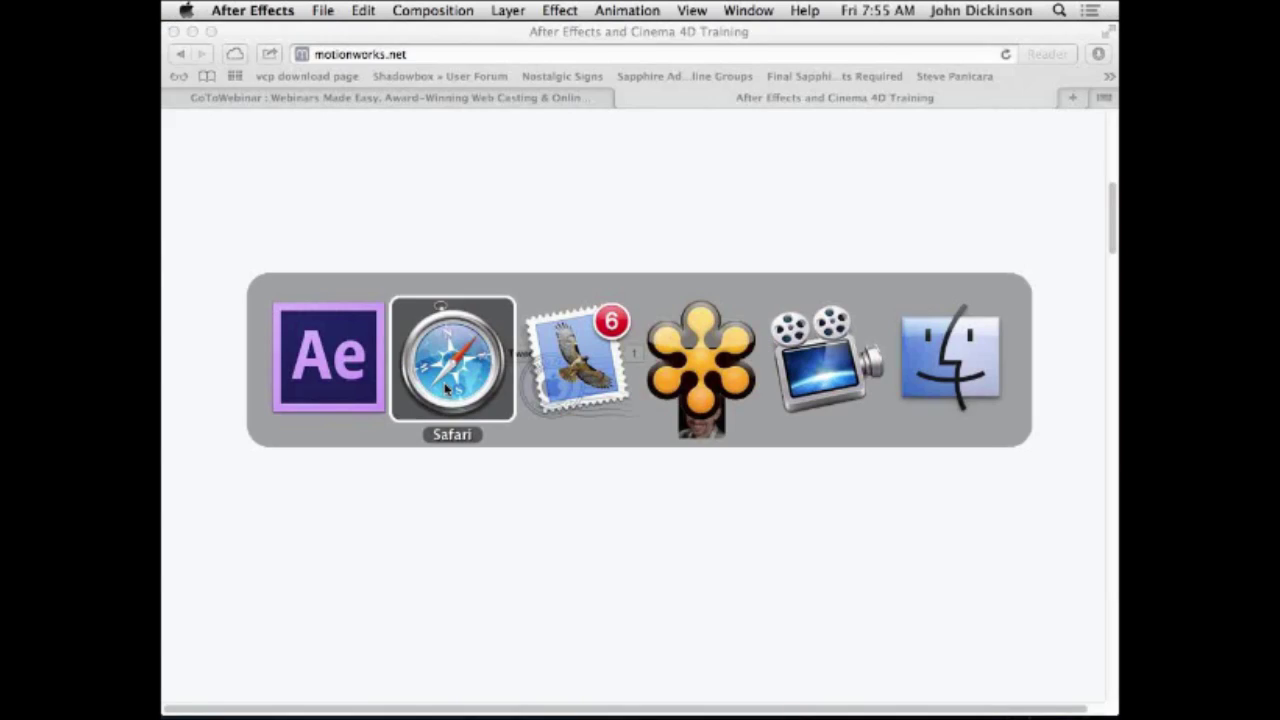